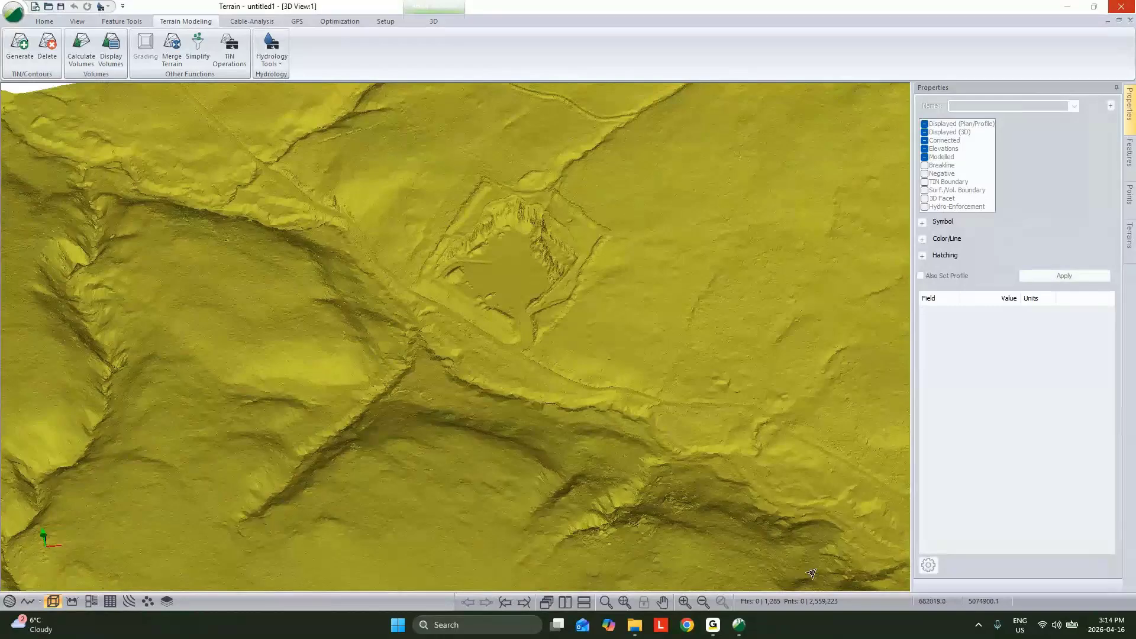
# Step: Examine the pit floor and steep walls of the LiDAR surface up close in 3D
pyautogui.scroll(6, 494, 256)
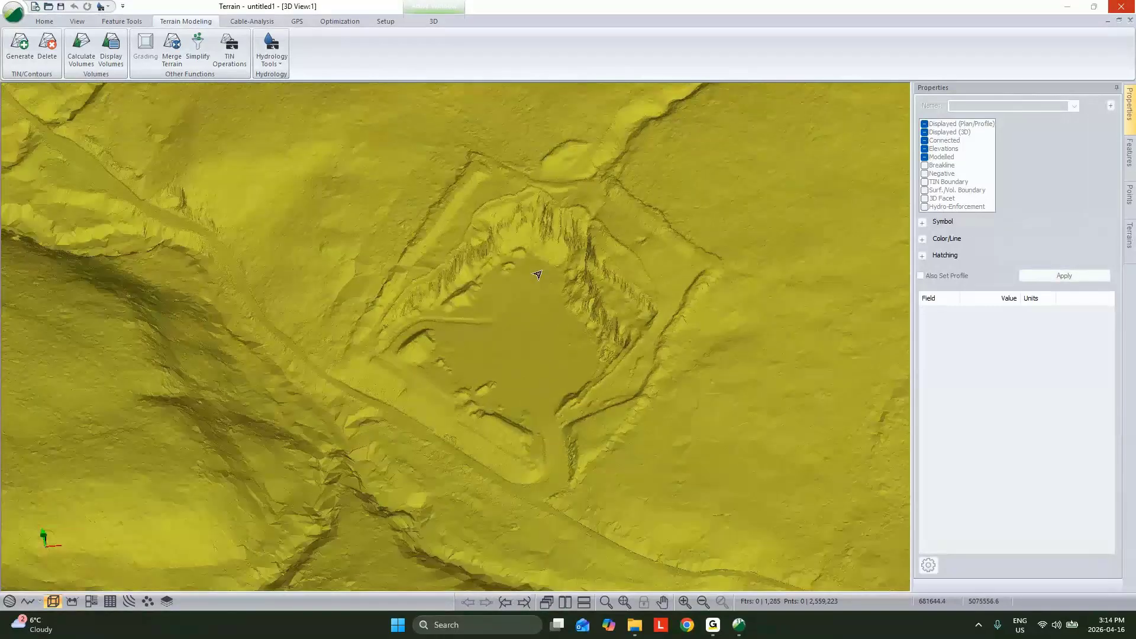
pyautogui.scroll(6, 532, 285)
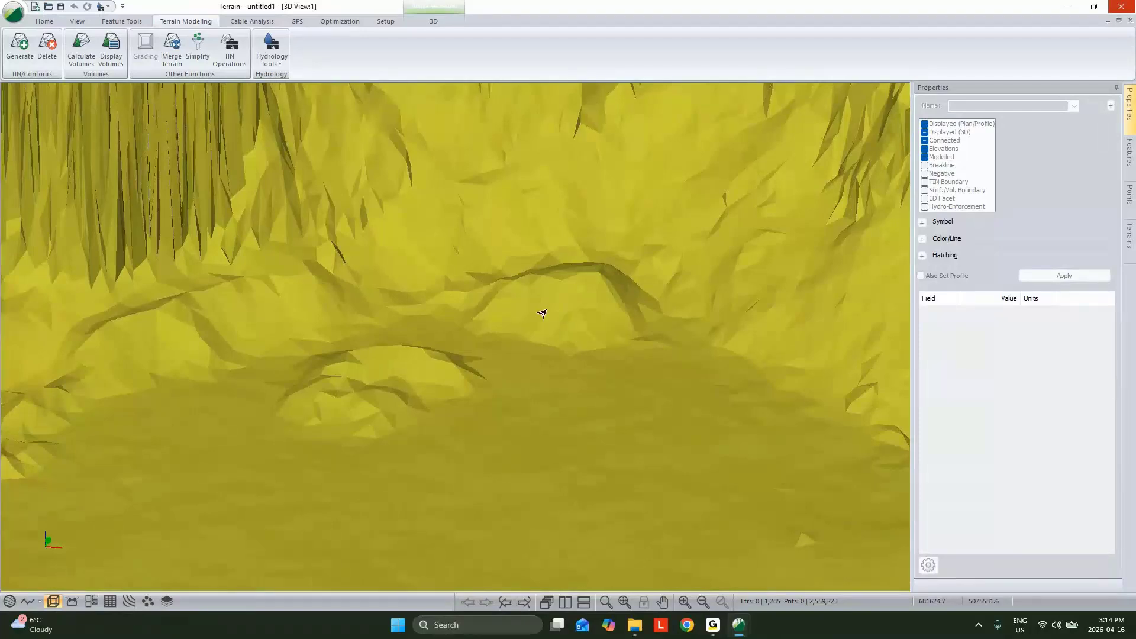
pyautogui.scroll(1, 579, 297)
pyautogui.scroll(1, 562, 312)
pyautogui.scroll(1, 561, 312)
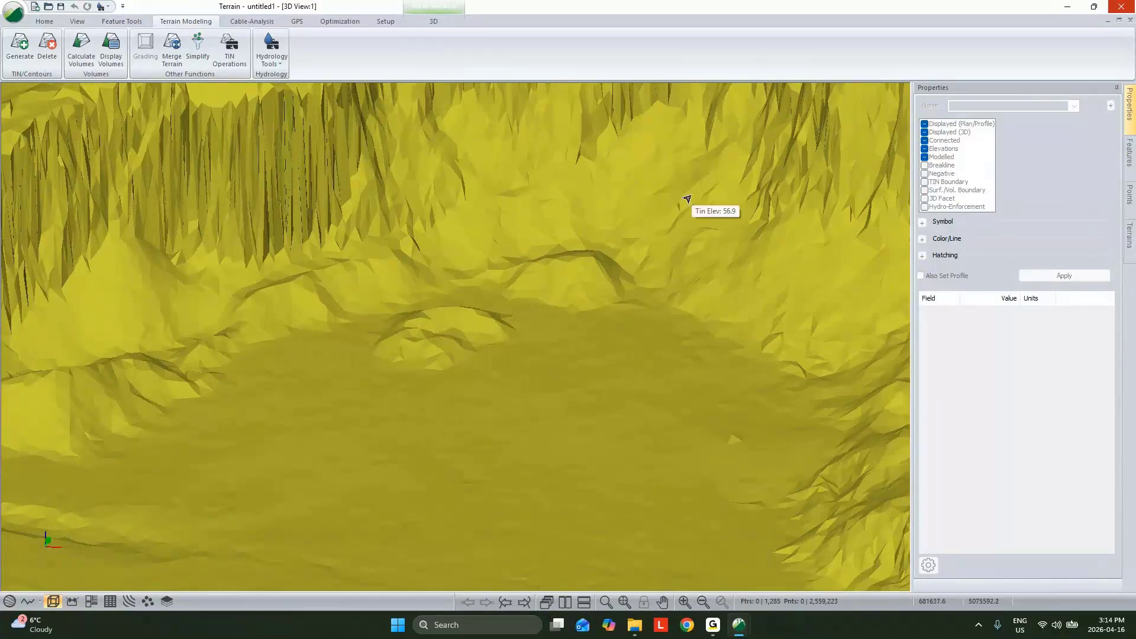
# Step: Review the LAS import options for Tile_1.las from the 01 - Overview Las folder, without importing the file
pyautogui.click(45, 22)
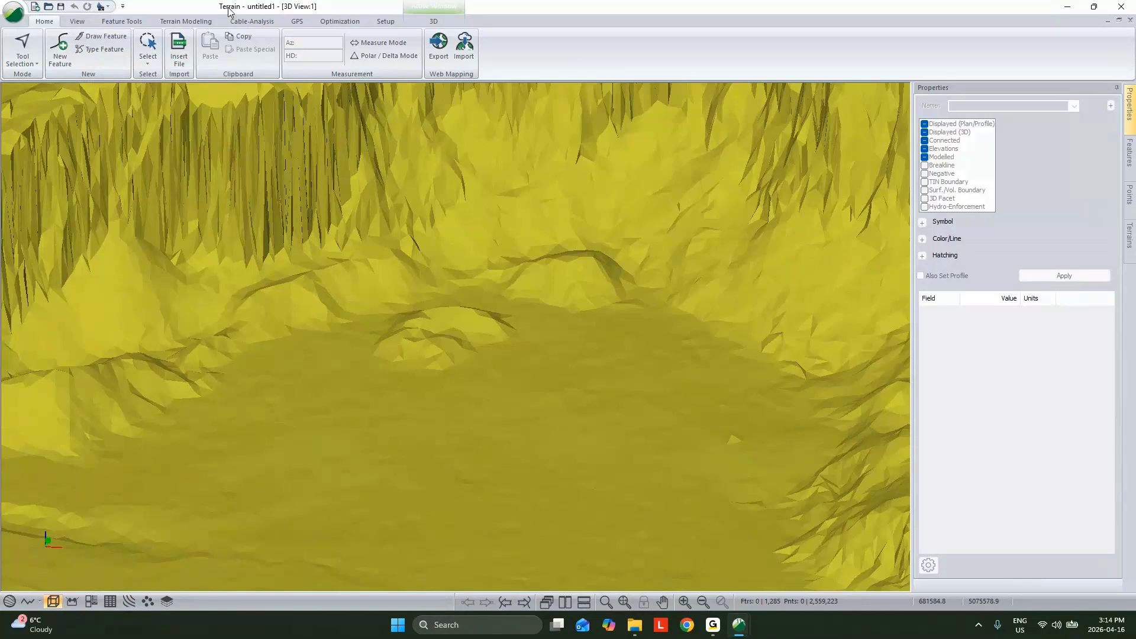
pyautogui.click(180, 52)
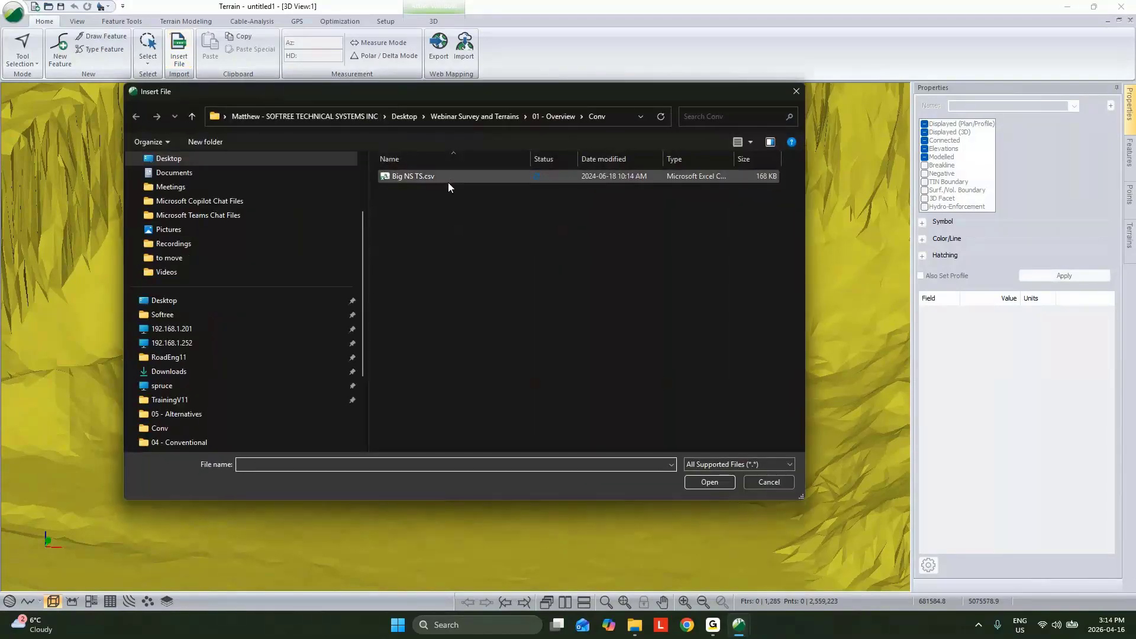
pyautogui.hotkey('alt', 'Up')
pyautogui.hotkey('alt', 'Up')
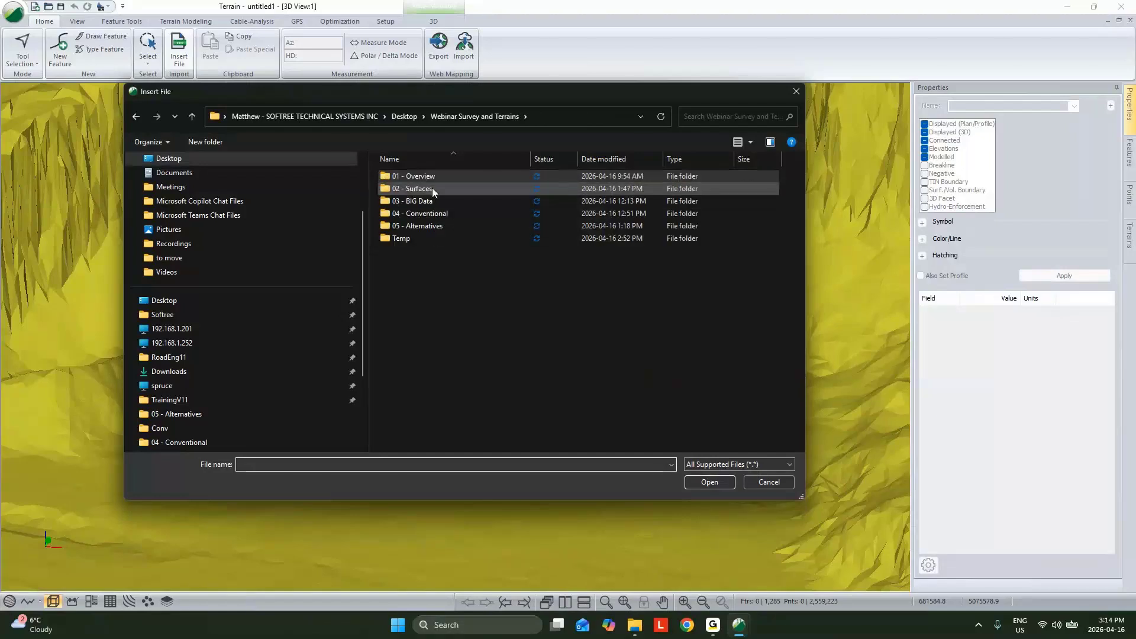
pyautogui.doubleClick(432, 178)
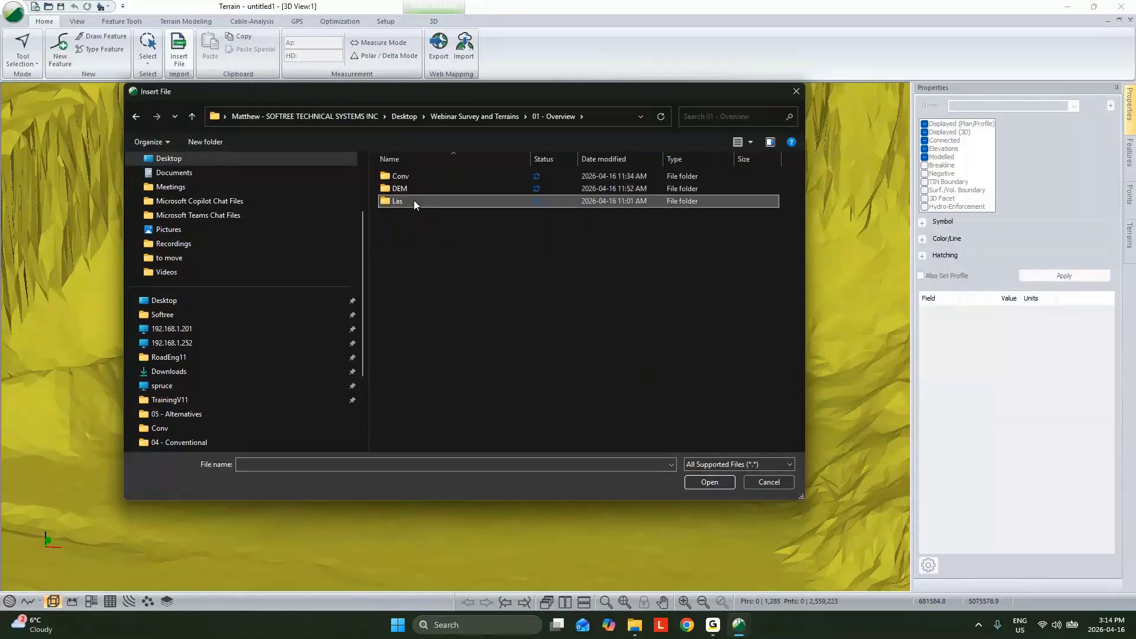
pyautogui.doubleClick(414, 200)
pyautogui.click(421, 179)
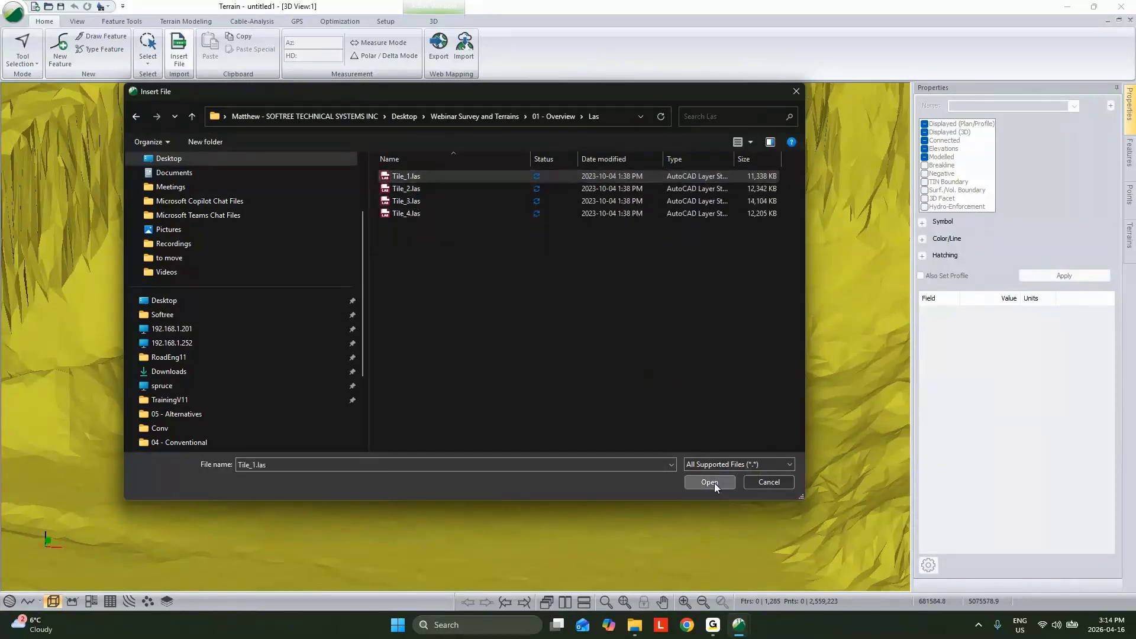
pyautogui.click(715, 483)
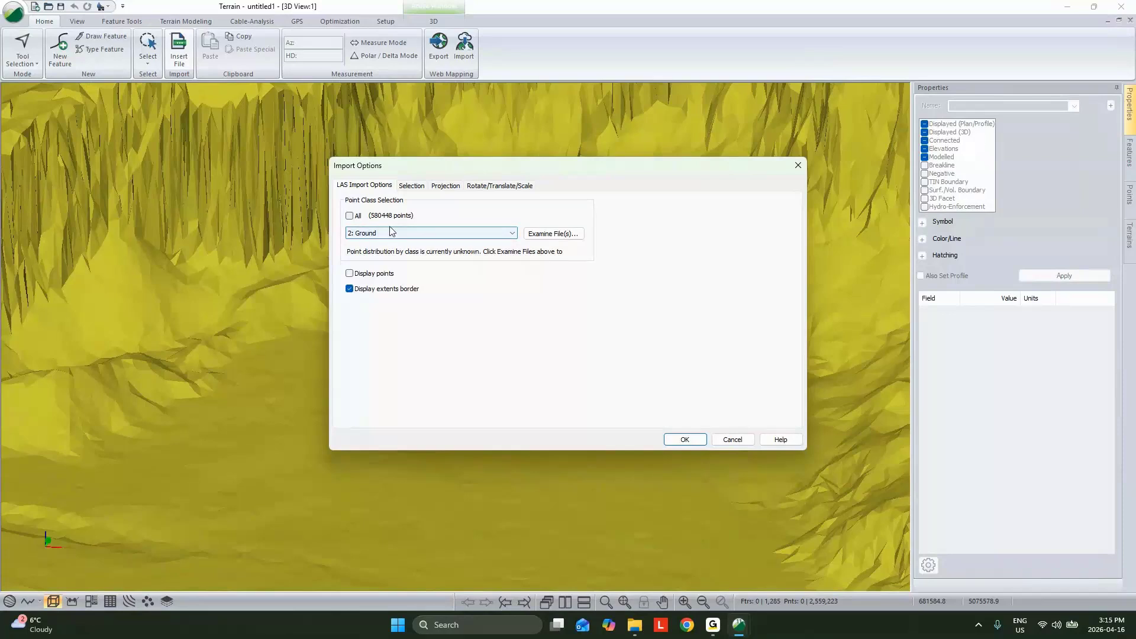
pyautogui.click(732, 441)
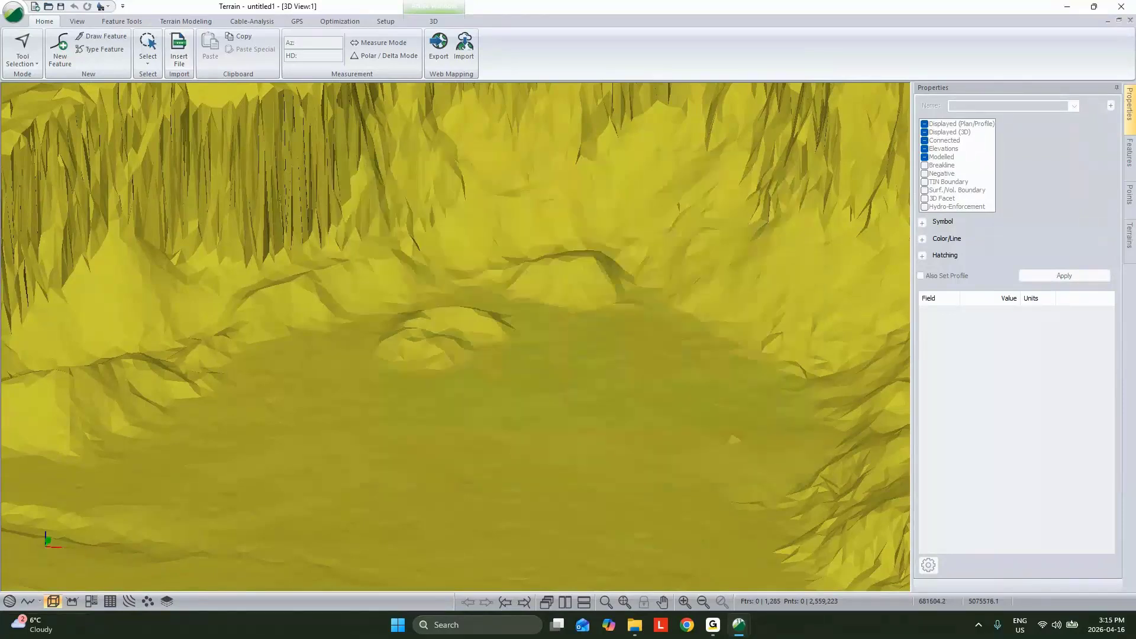
# Step: Arrange the plan and 3D views side by side, with the full pit framed in 3D
pyautogui.click(10, 602)
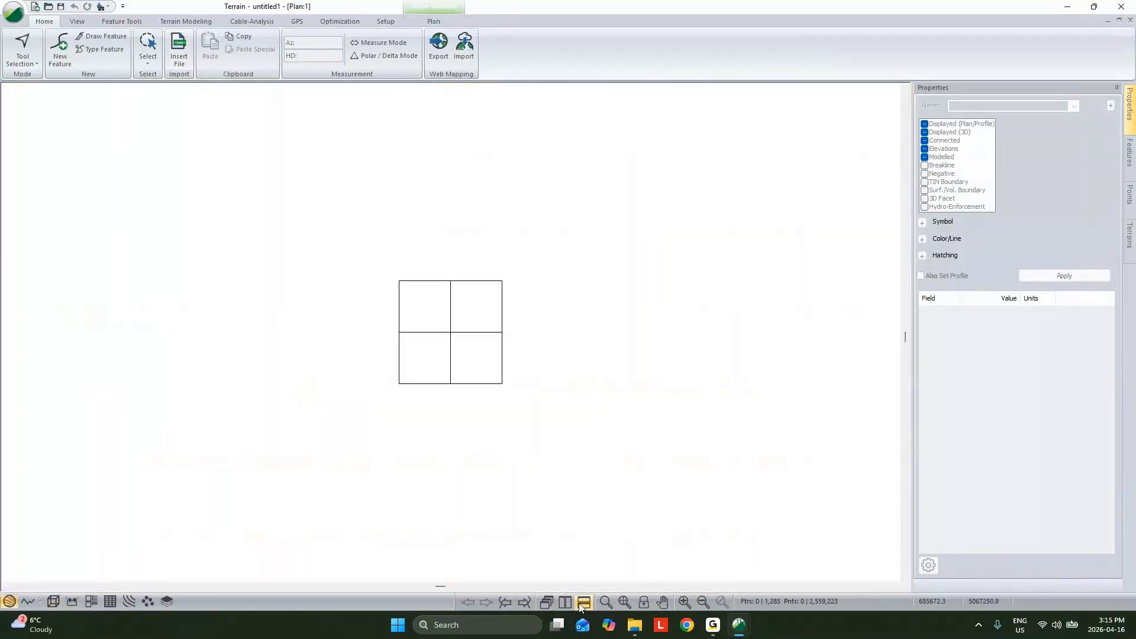
pyautogui.click(565, 601)
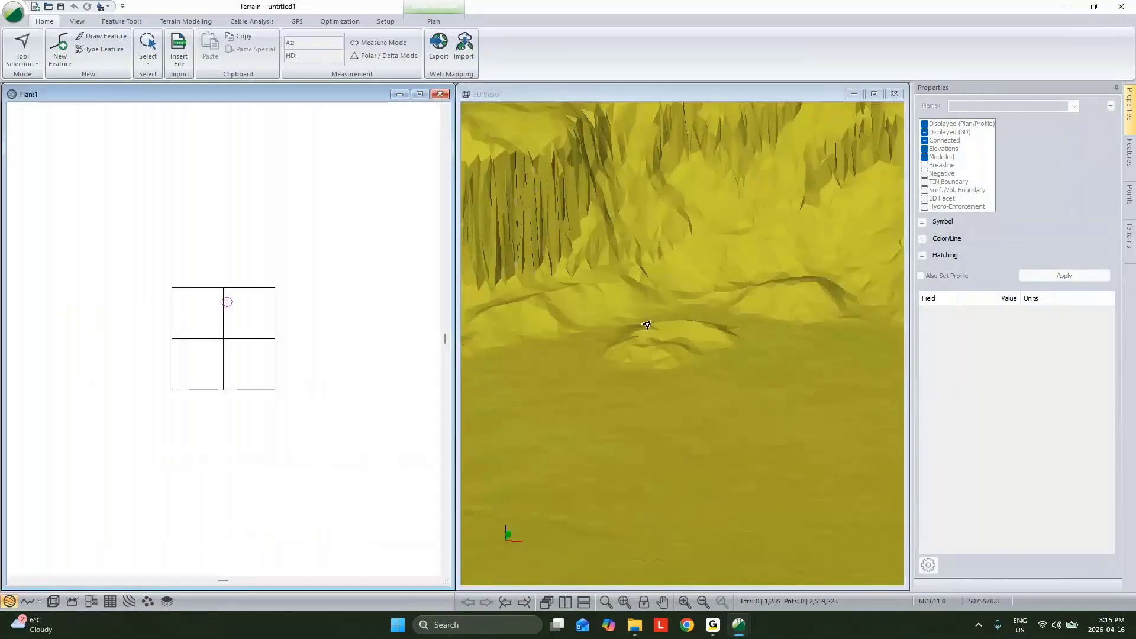
pyautogui.moveTo(647, 325); pyautogui.dragTo(741, 416)
pyautogui.scroll(-5, 741, 416)
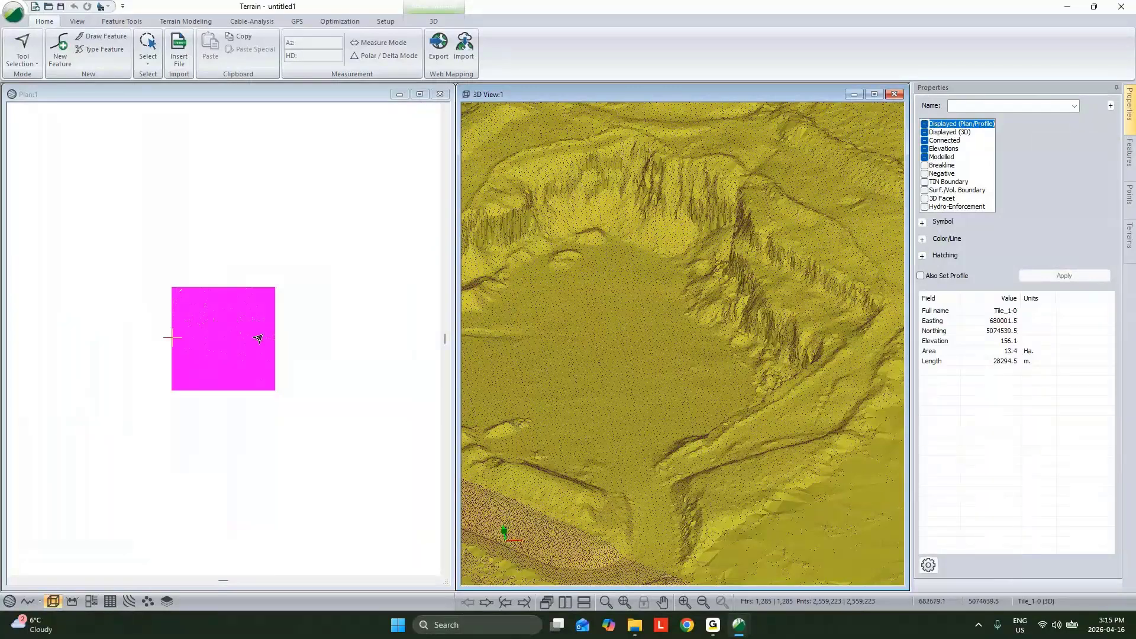
# Step: Examine the density of the selected LiDAR points in plan and clear the selection
pyautogui.scroll(1, 216, 331)
pyautogui.scroll(3, 216, 330)
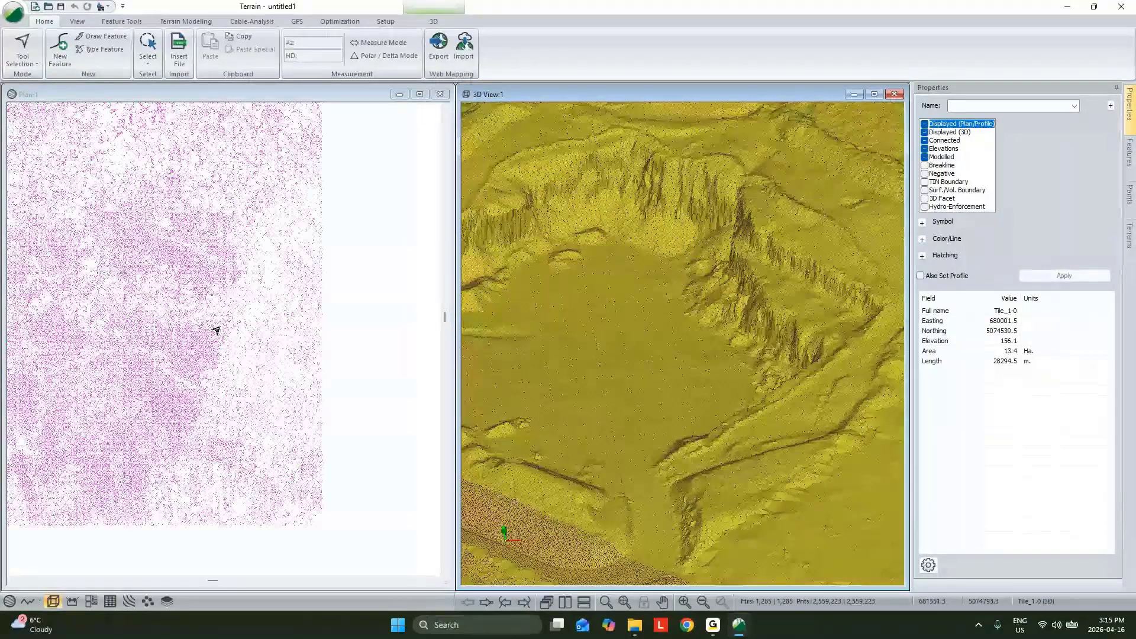
pyautogui.scroll(2, 314, 336)
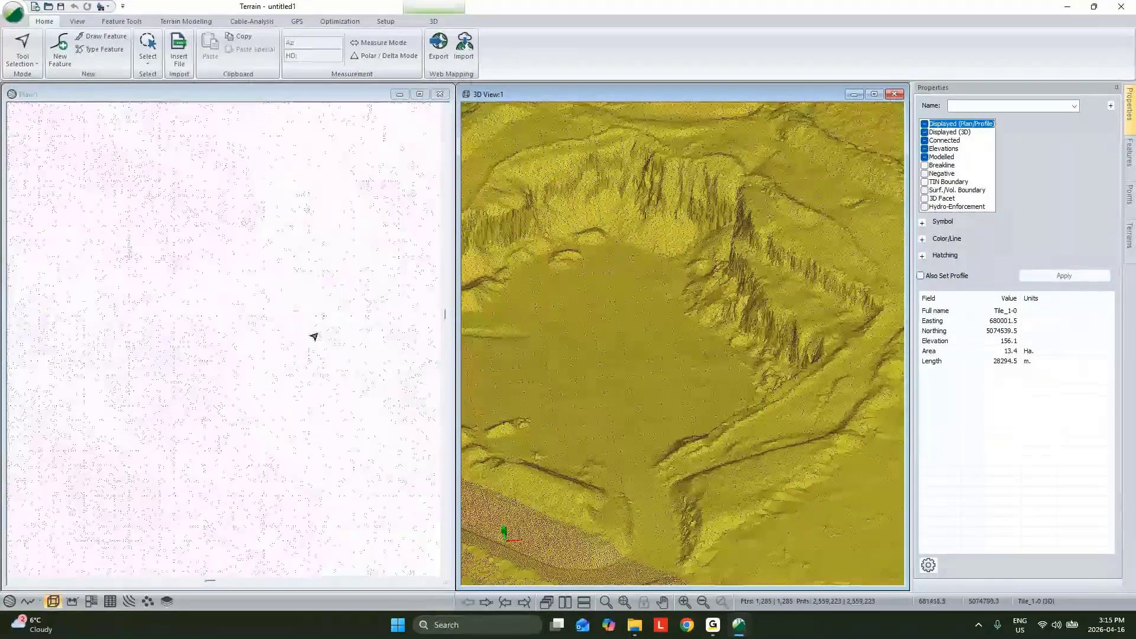
pyautogui.scroll(-2, 313, 333)
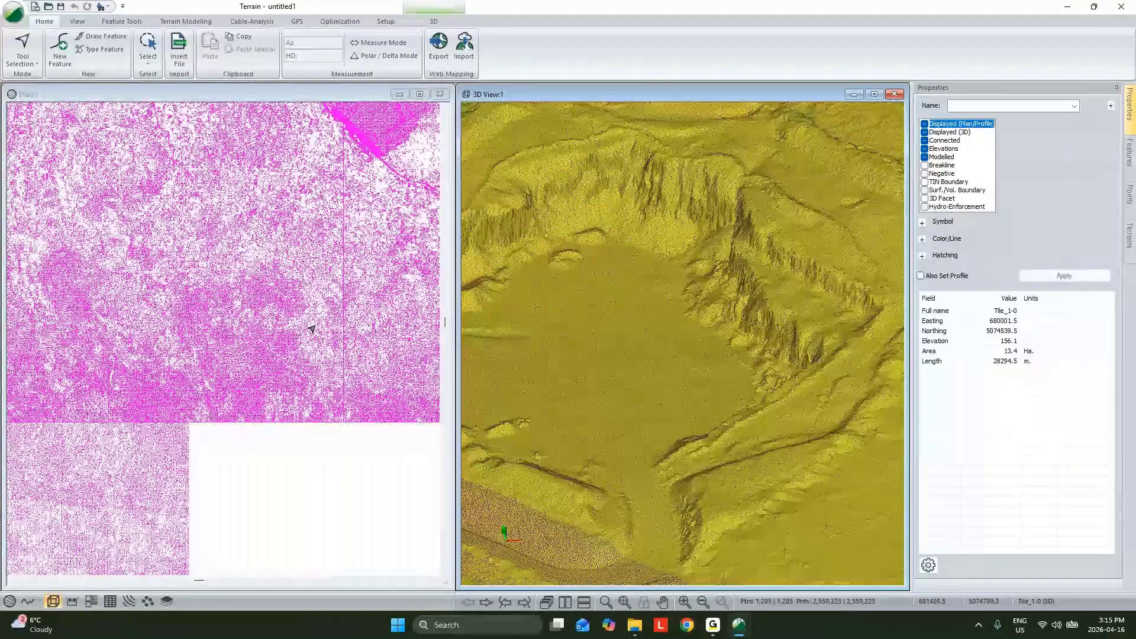
pyautogui.scroll(-3, 312, 329)
pyautogui.click(203, 204)
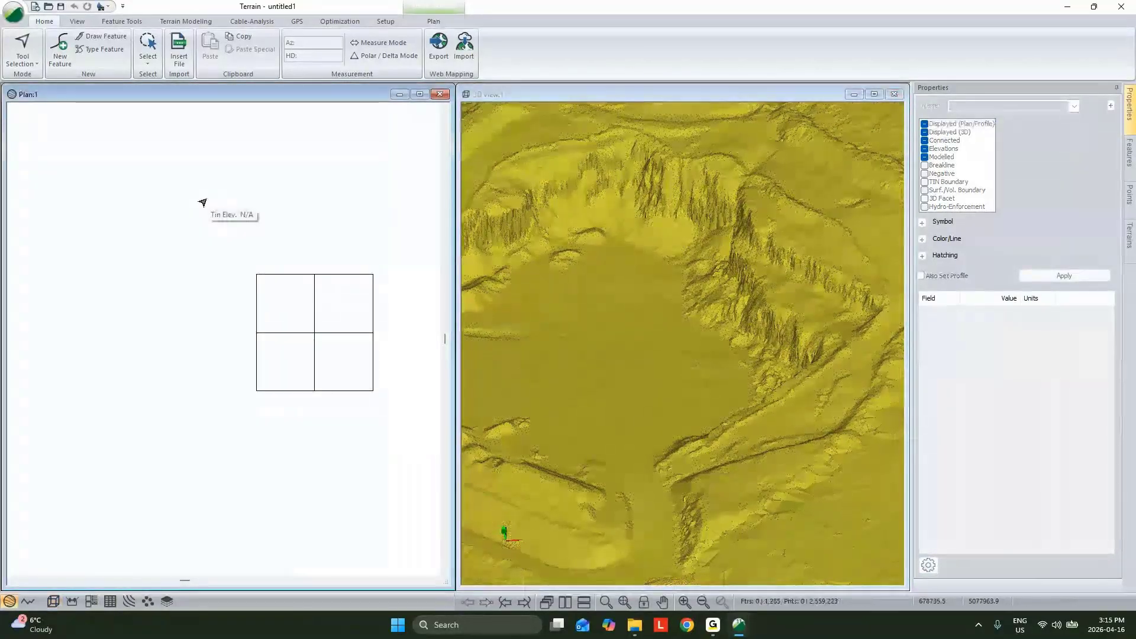
# Step: Select a single Tile_2 LiDAR feature in the upper-right tile of the plan and inspect its points
pyautogui.moveTo(710, 295)
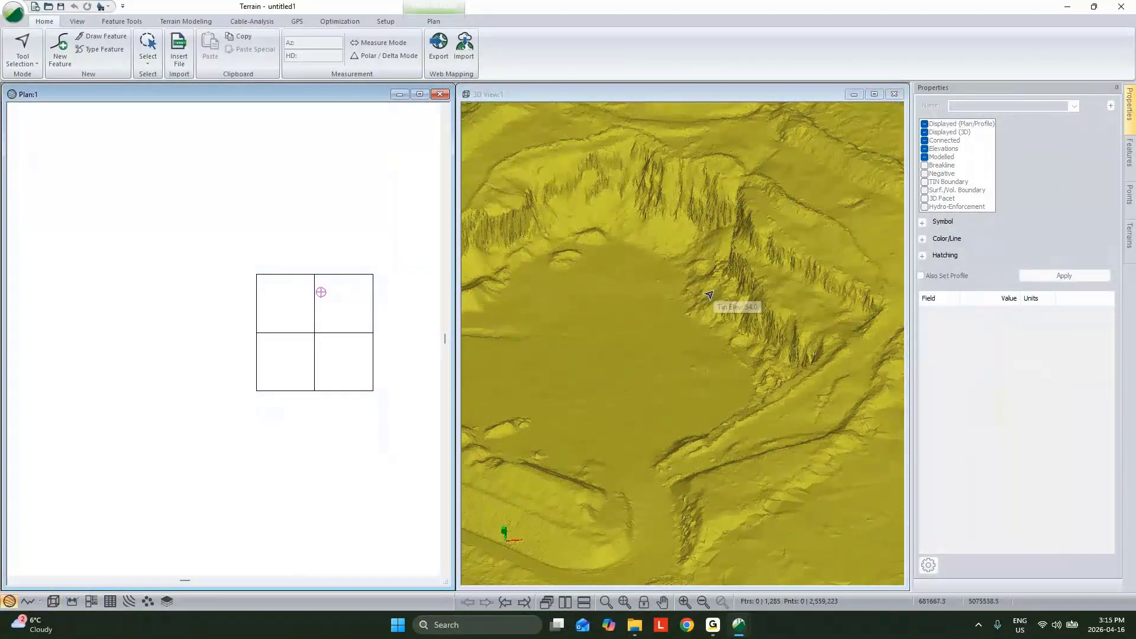
pyautogui.click(348, 336)
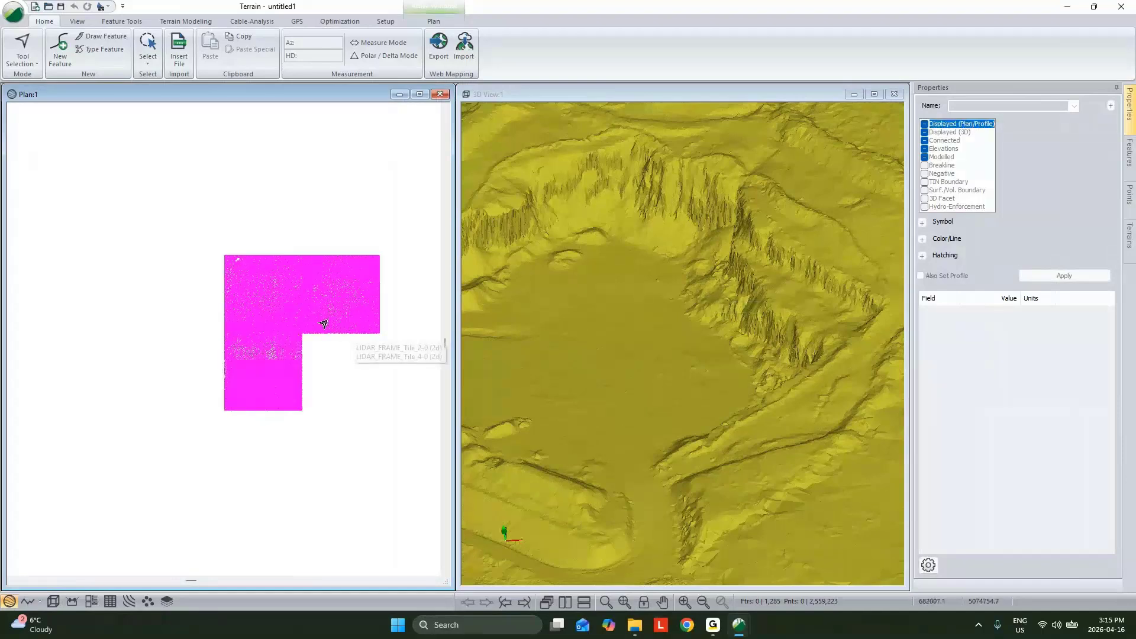
pyautogui.click(347, 328)
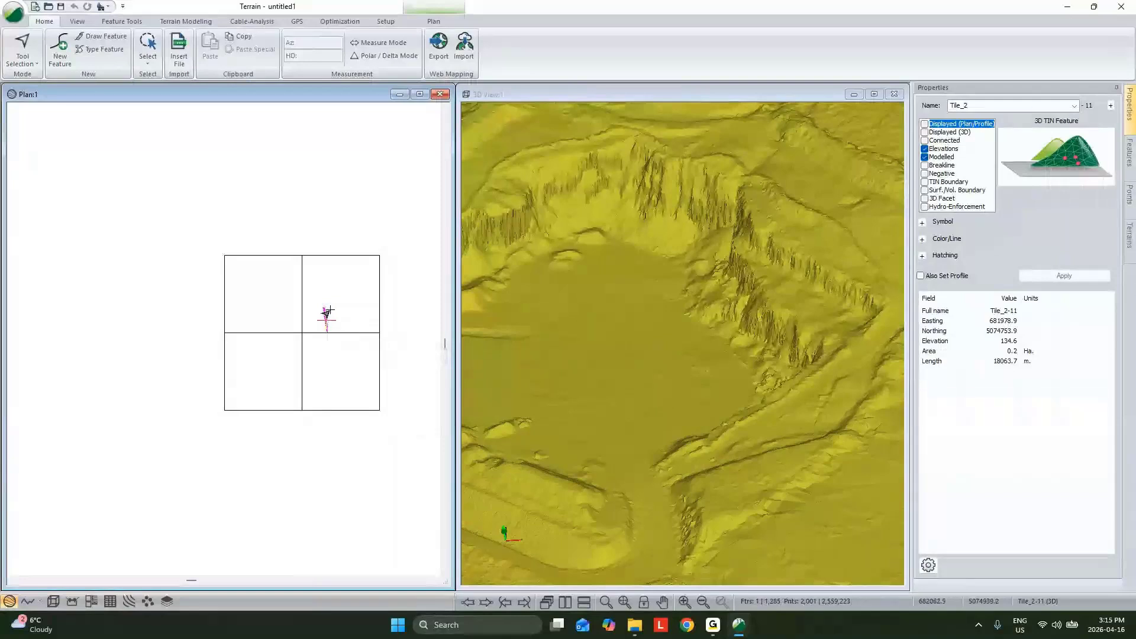
pyautogui.moveTo(321, 322)
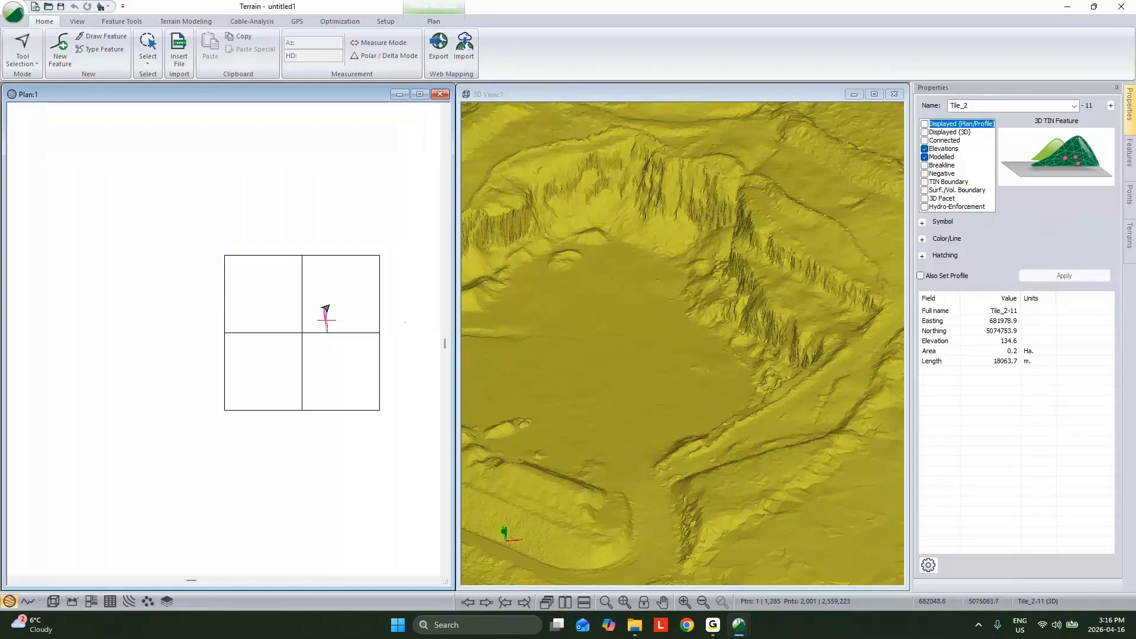
pyautogui.scroll(2, 325, 310)
pyautogui.scroll(3, 325, 332)
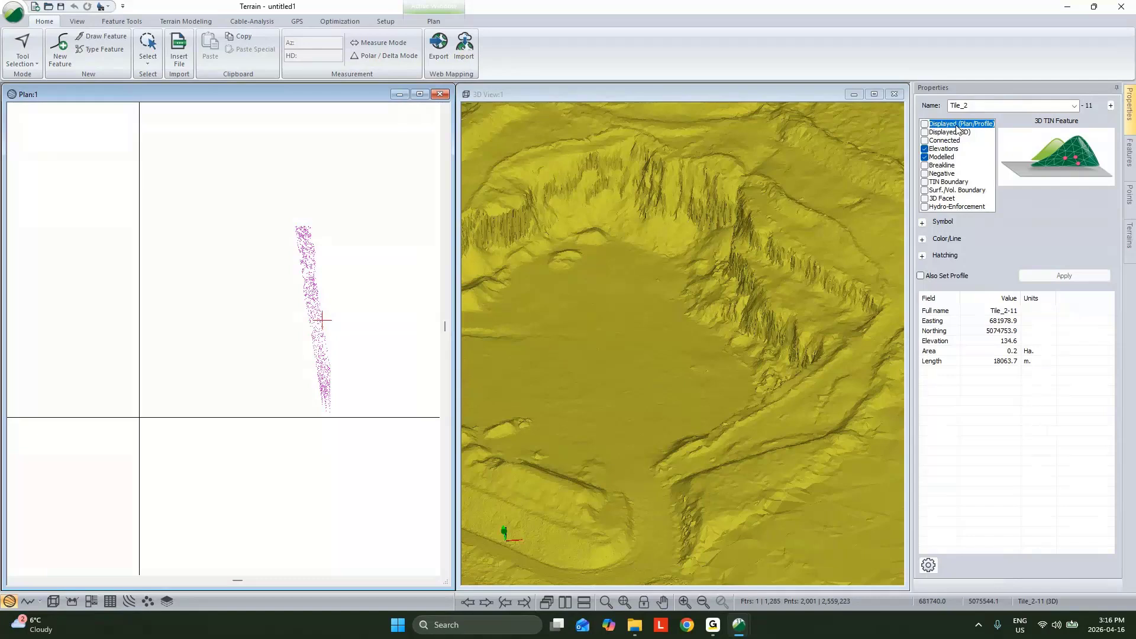
pyautogui.scroll(2, 322, 312)
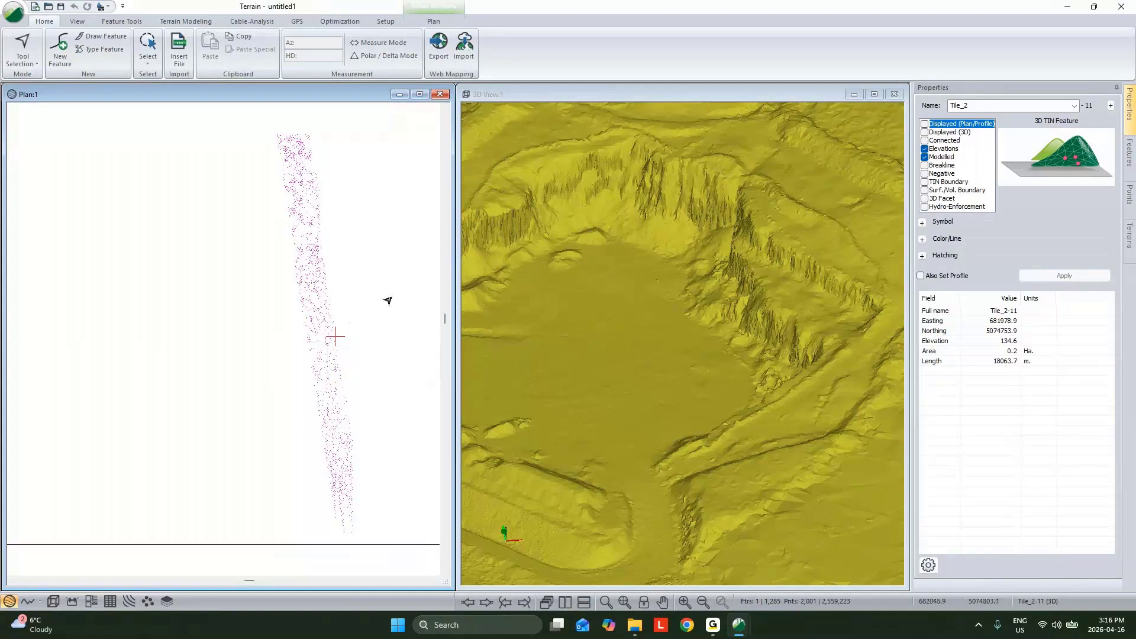
# Step: Apply the Connected property to the selected Tile_2 feature, remove it again and deselect the feature
pyautogui.click(924, 140)
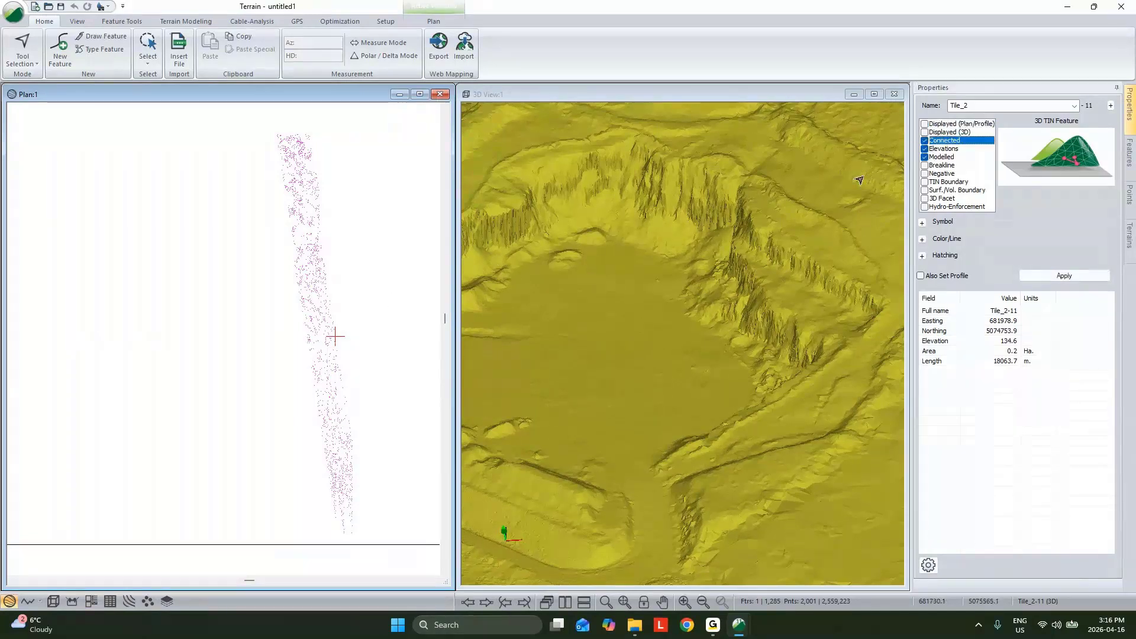
pyautogui.click(1064, 276)
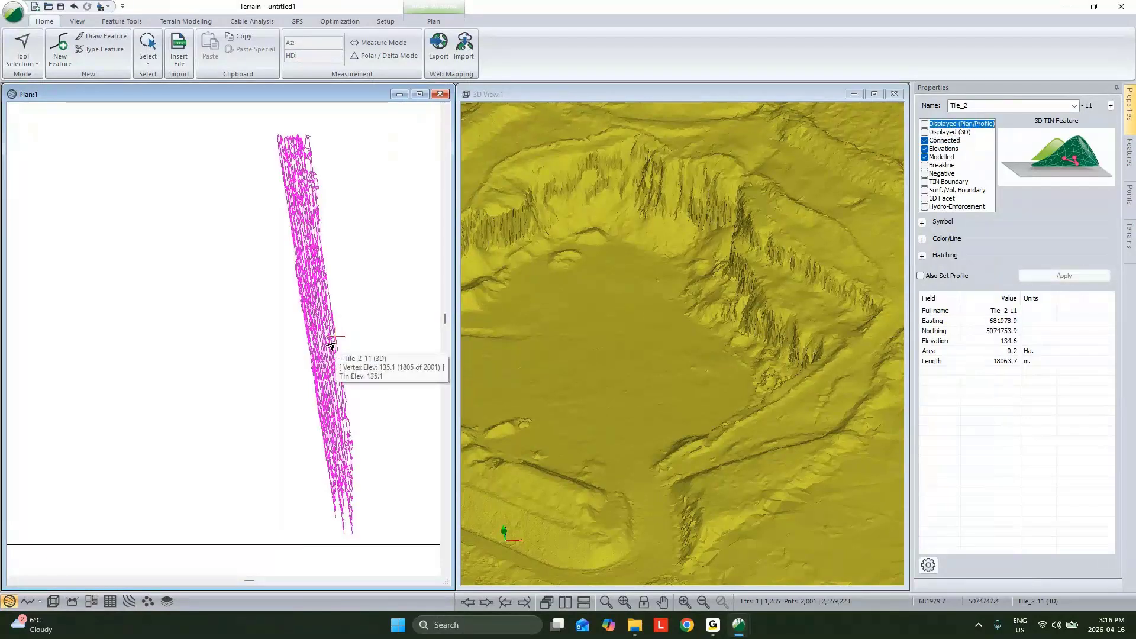
pyautogui.click(925, 140)
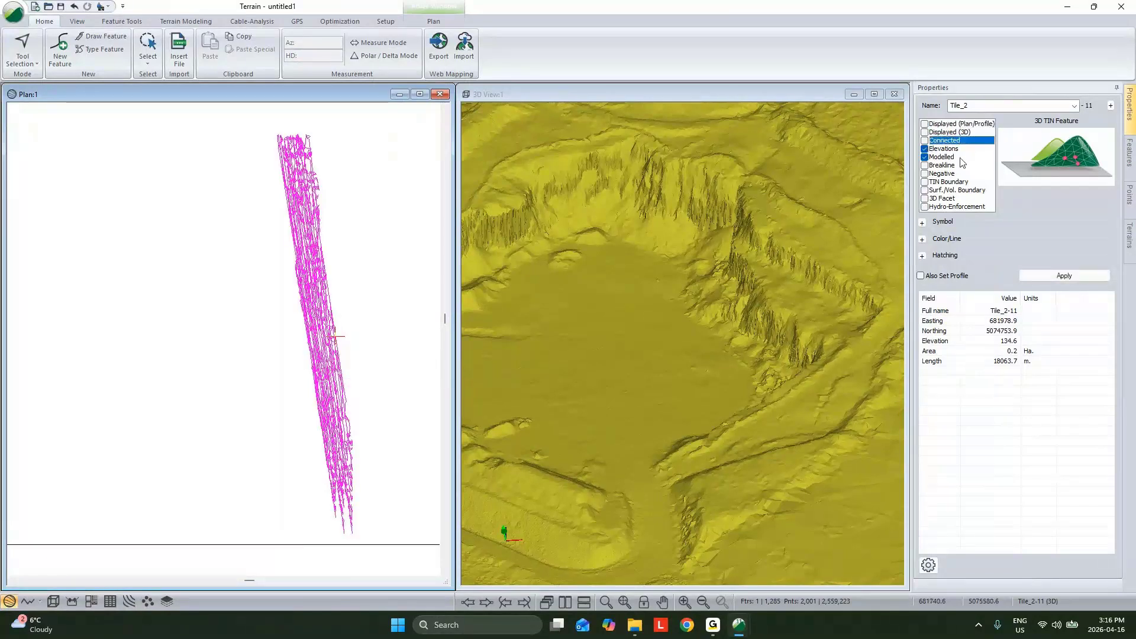
pyautogui.click(1051, 277)
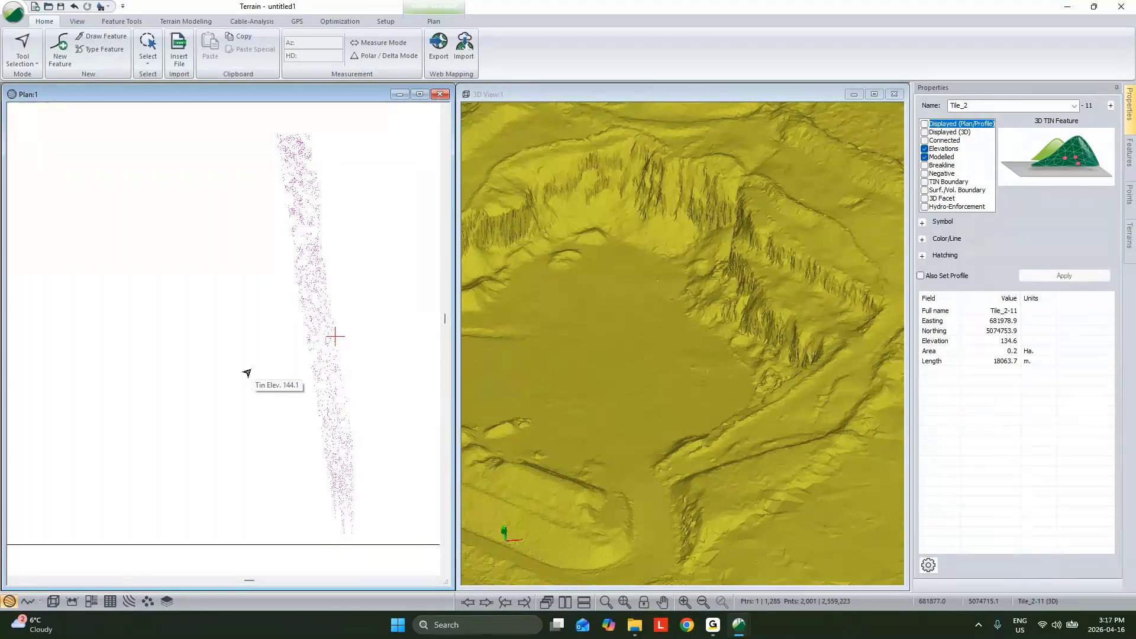
pyautogui.click(171, 223)
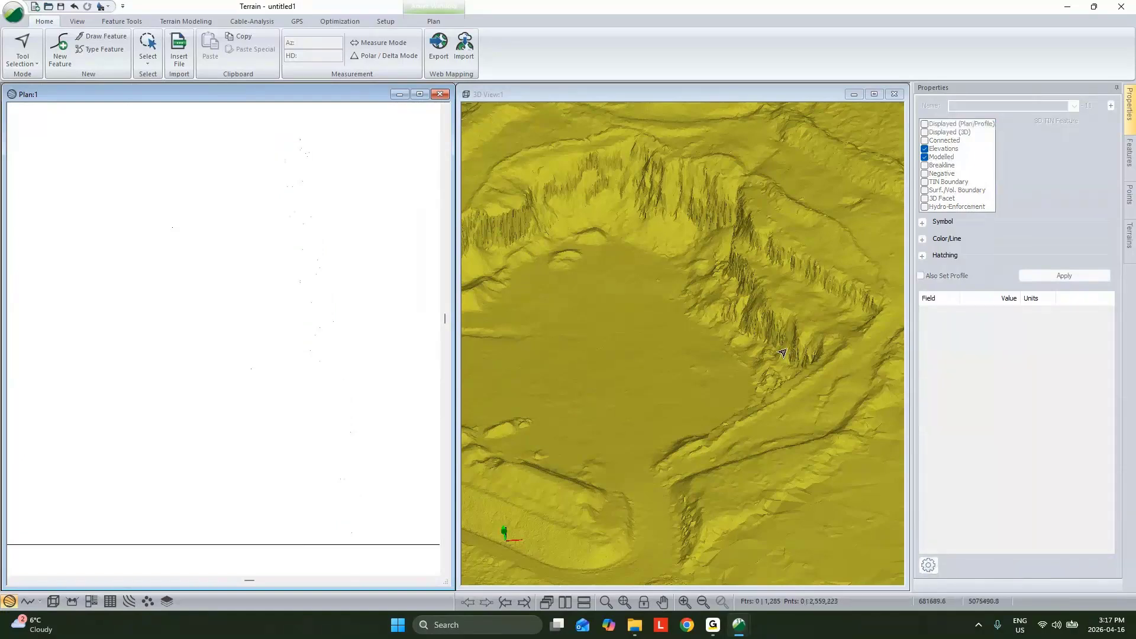
# Step: Switch to the Conv.terx terrain window and view its surveyed linework in plan
pyautogui.moveTo(782, 354)
pyautogui.moveTo(728, 626)
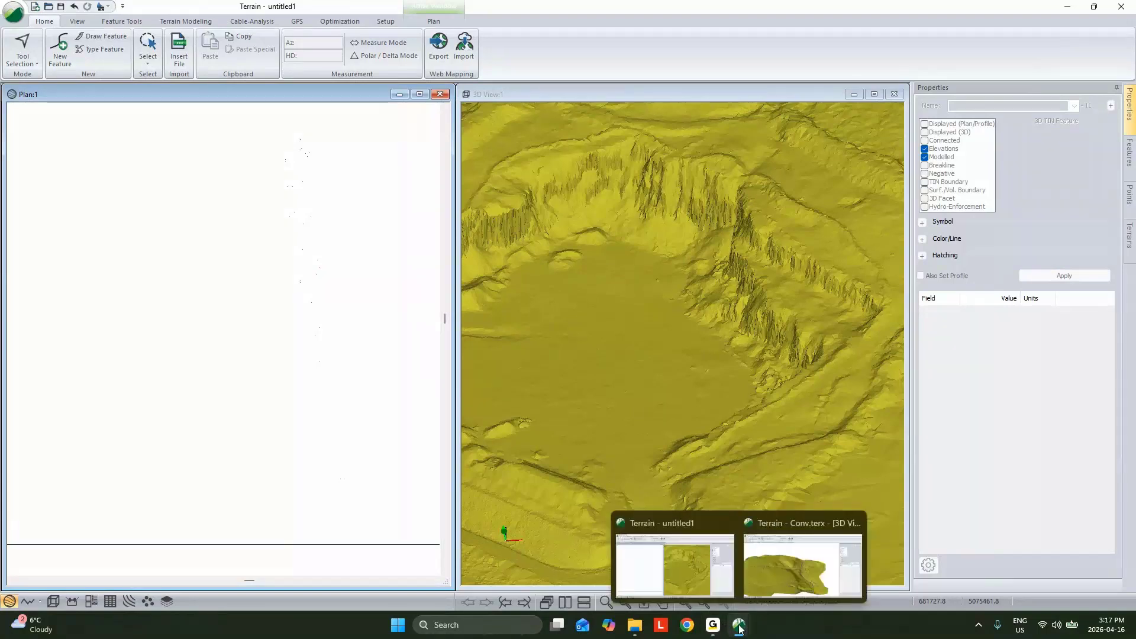
pyautogui.click(787, 562)
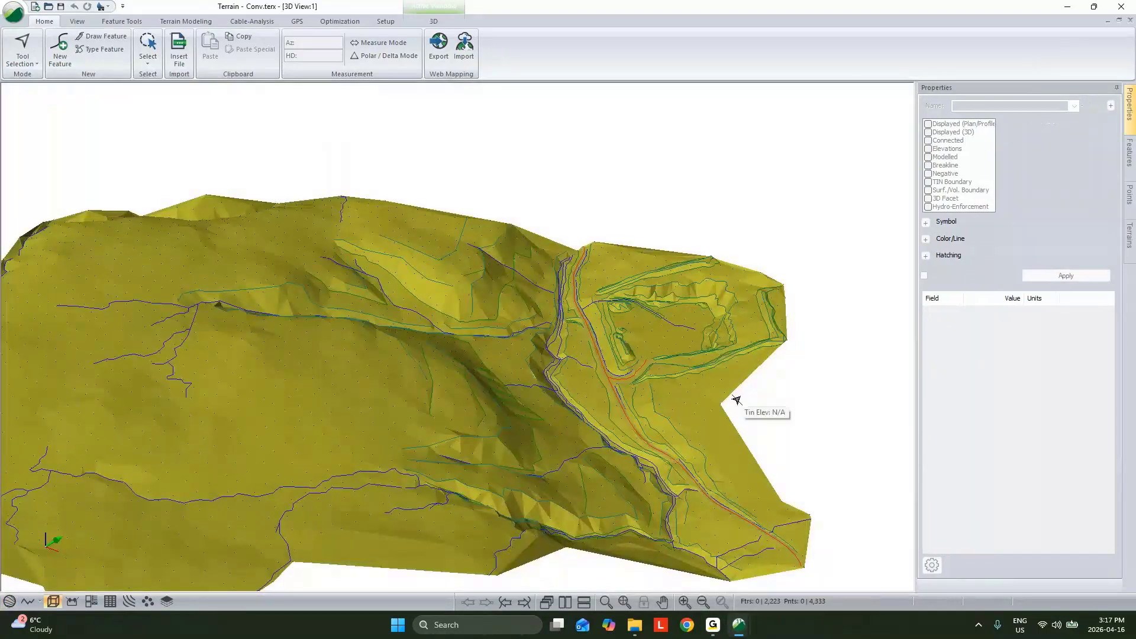
pyautogui.click(9, 603)
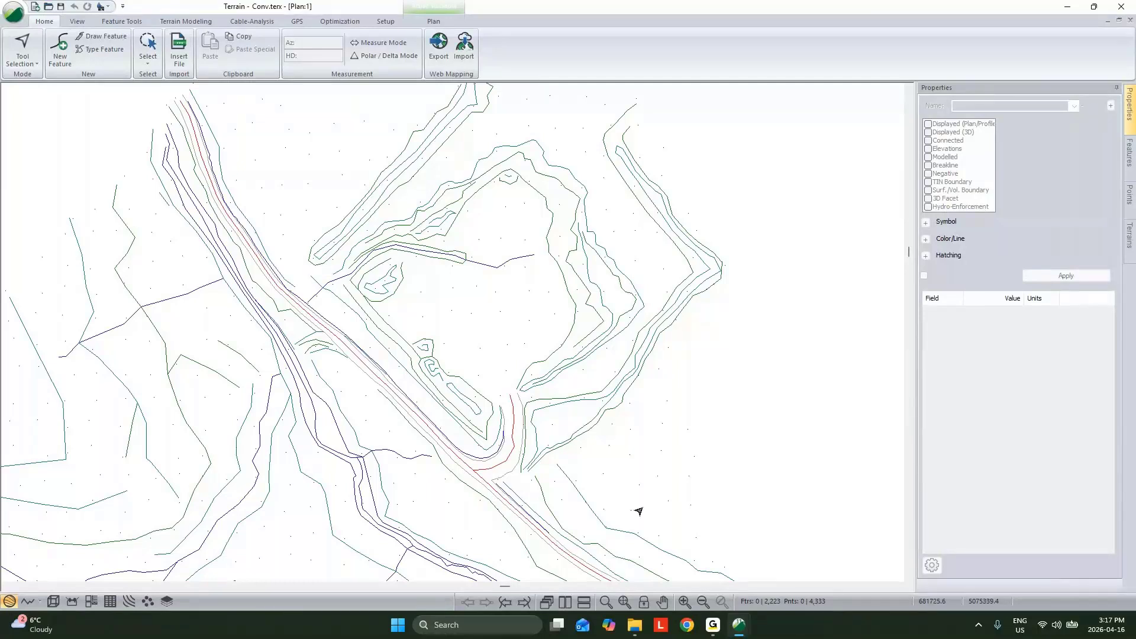
# Step: Examine the Conv.terx surface in 3D around the road junction beside the pit
pyautogui.click(53, 601)
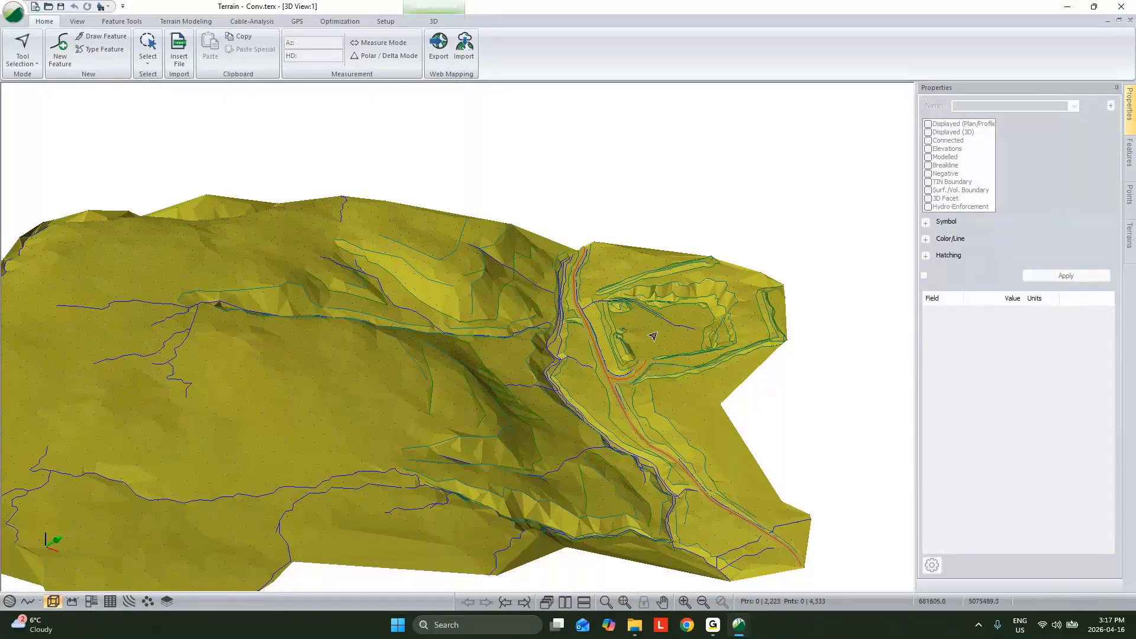
pyautogui.scroll(2, 653, 336)
pyautogui.moveTo(650, 338)
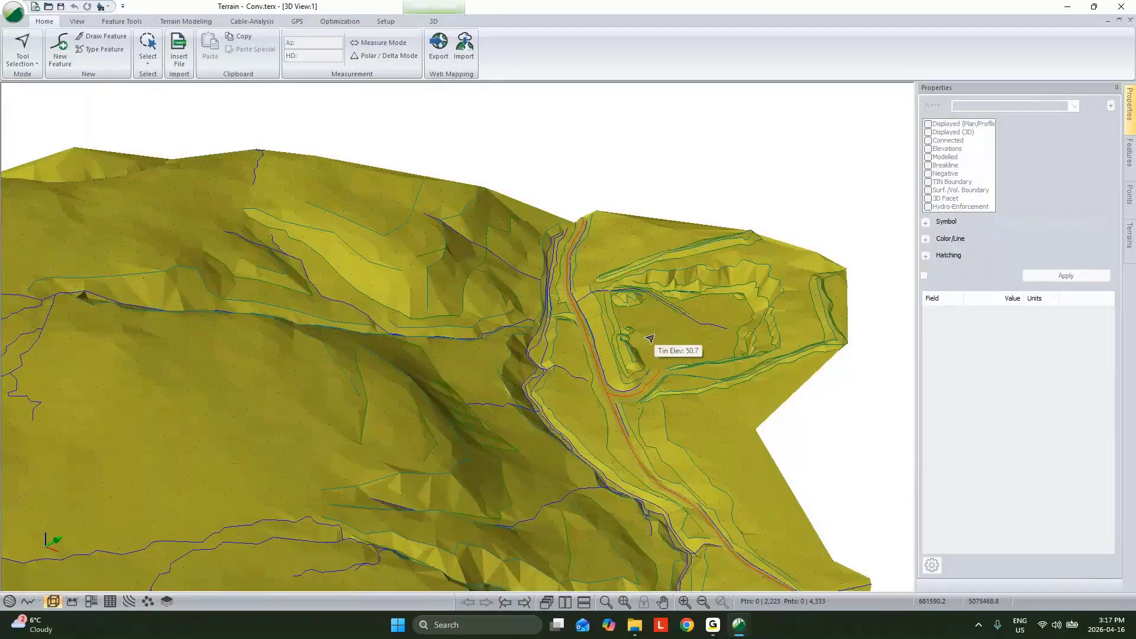
pyautogui.scroll(3, 649, 339)
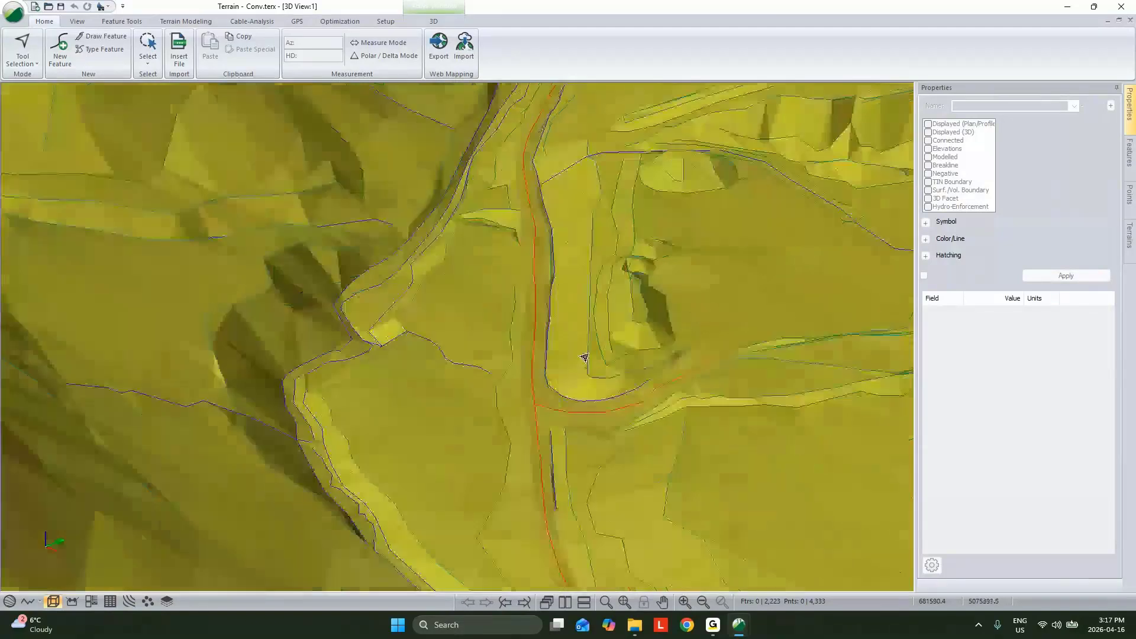
pyautogui.moveTo(578, 355)
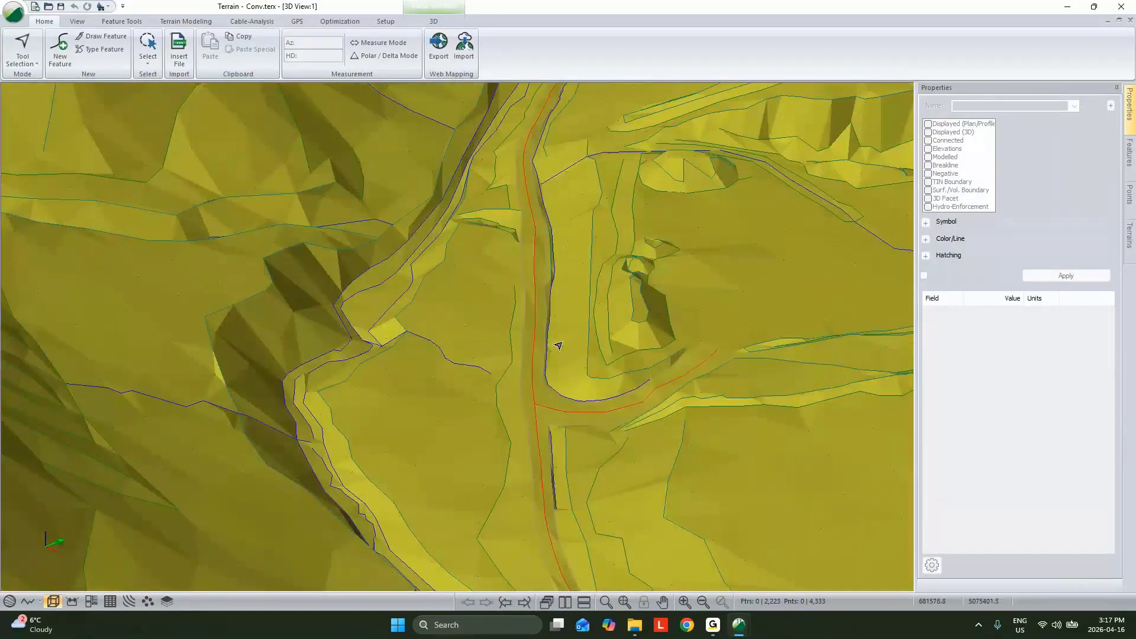
# Step: Select the R-0 road edge feature near the junction in 3D and examine the surface along it
pyautogui.scroll(2, 524, 307)
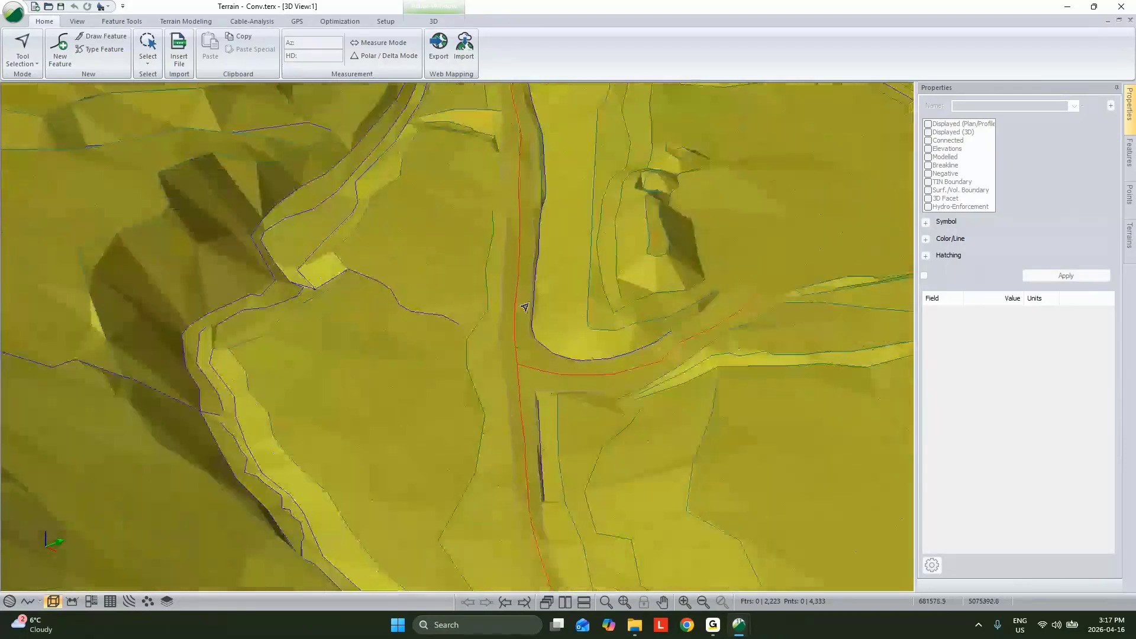
pyautogui.click(492, 320)
pyautogui.moveTo(492, 320); pyautogui.dragTo(852, 126, button='middle')
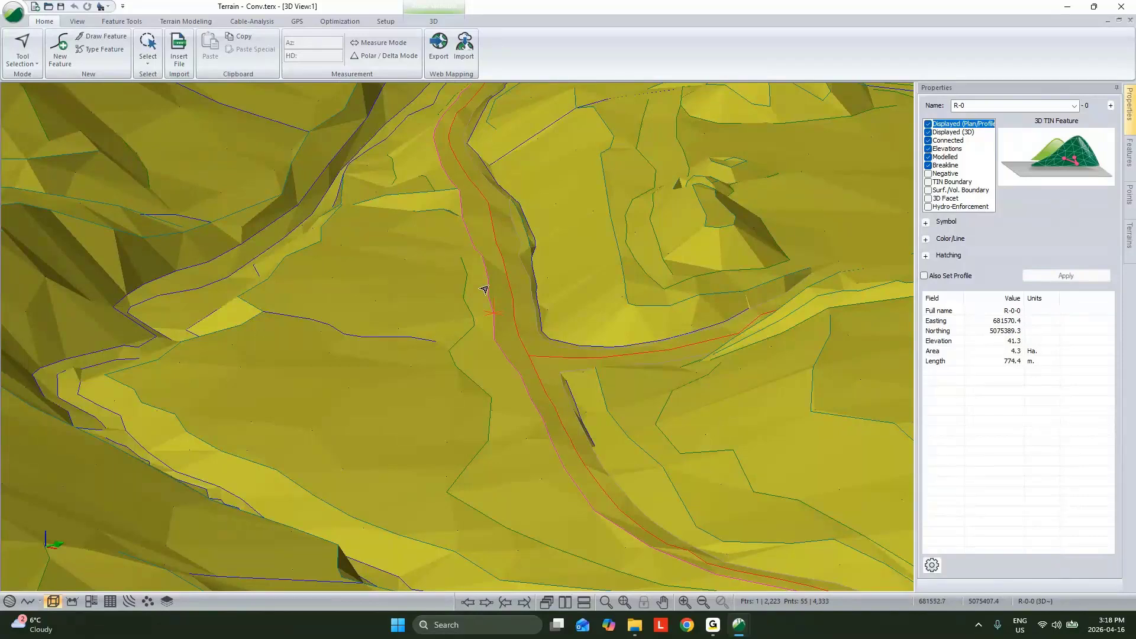
pyautogui.moveTo(704, 231)
pyautogui.scroll(3, 467, 319)
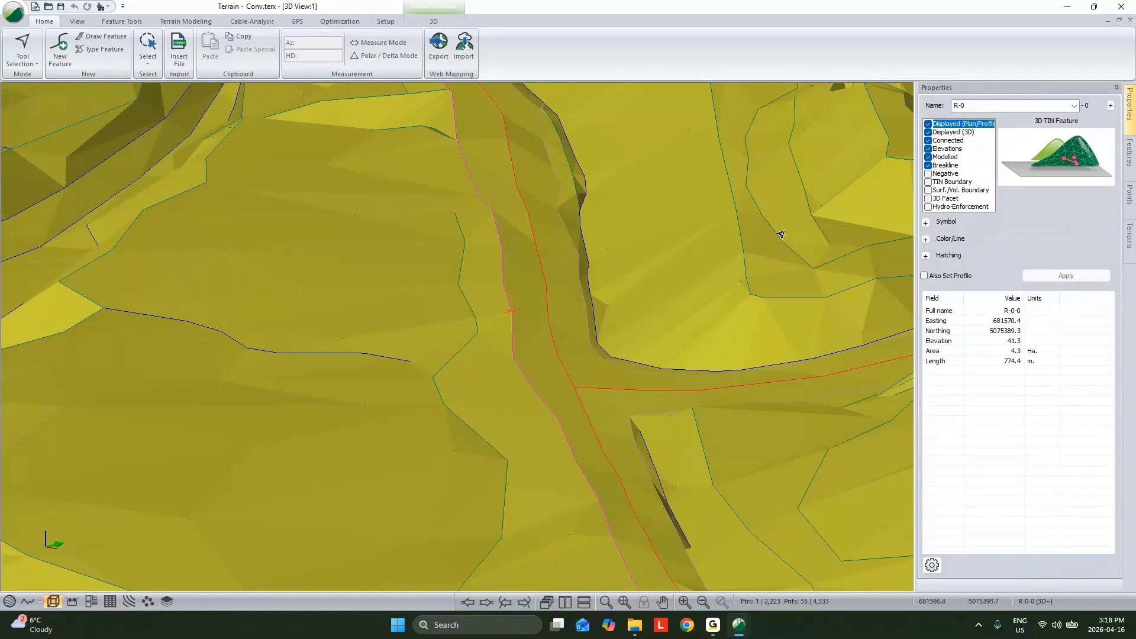
# Step: Remove the Breakline property from R-0, regenerate the terrain triangles and examine the road edge in 3D
pyautogui.click(928, 165)
pyautogui.click(1050, 276)
pyautogui.click(204, 22)
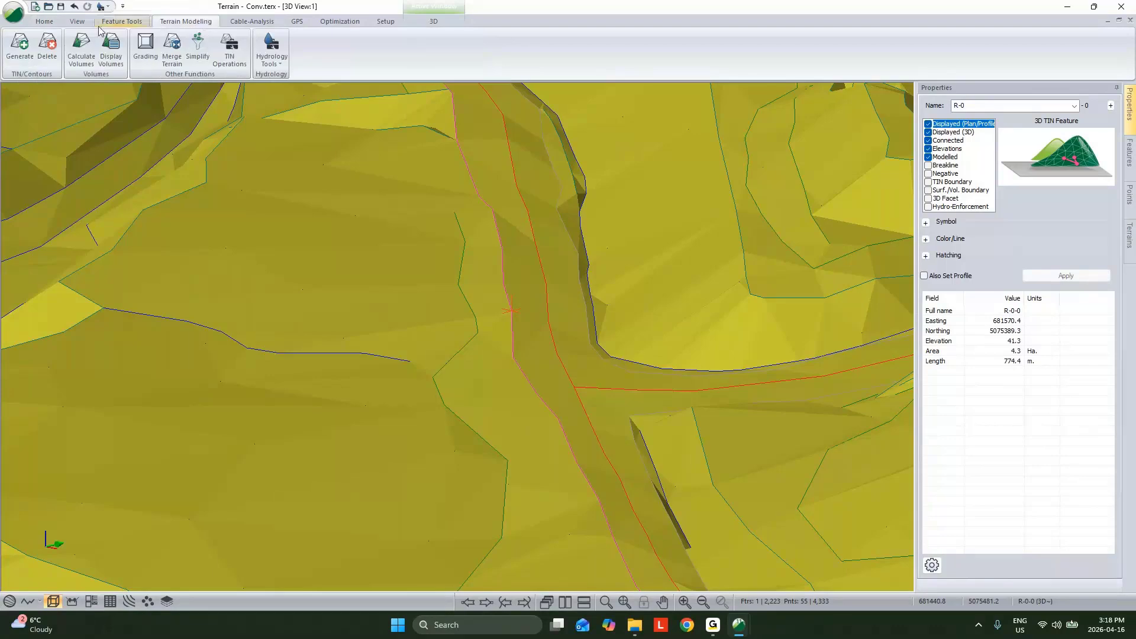
pyautogui.click(624, 419)
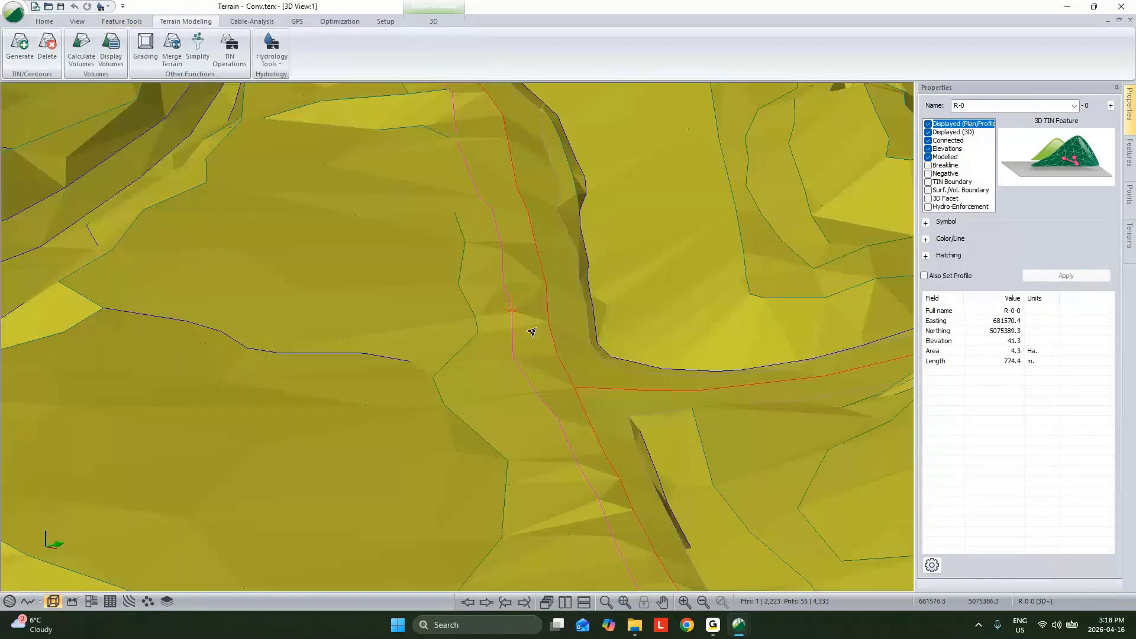
pyautogui.scroll(5, 530, 330)
pyautogui.moveTo(530, 330); pyautogui.dragTo(193, 377)
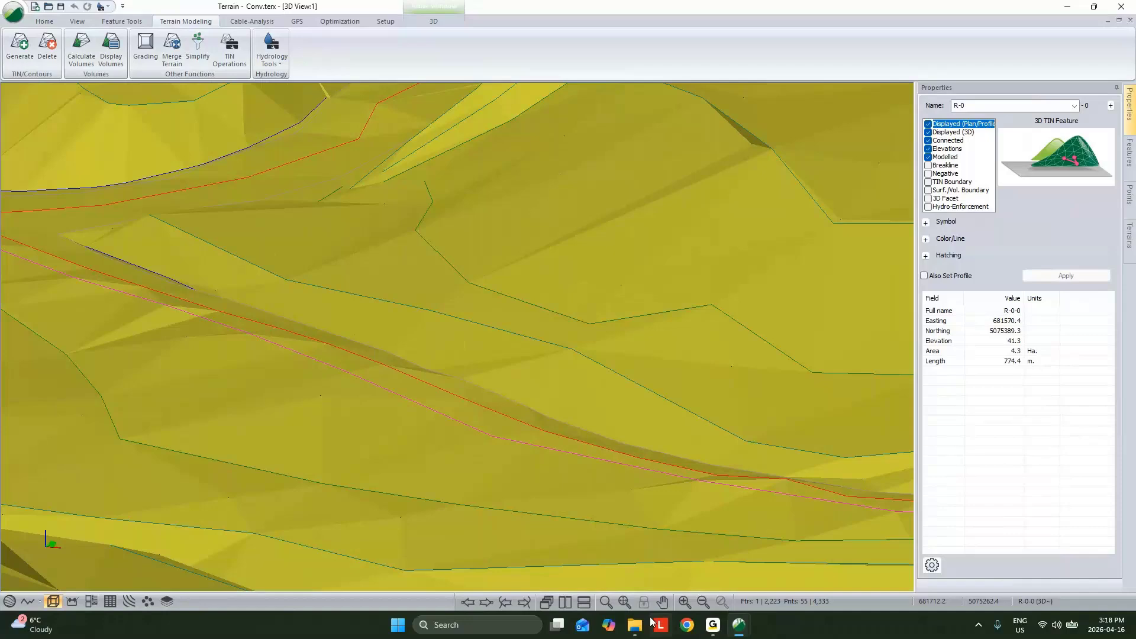
# Step: Show the 3D and plan views side by side and pick a point on R-0 just past the junction
pyautogui.click(565, 602)
pyautogui.scroll(2, 665, 445)
pyautogui.moveTo(122, 373)
pyautogui.mouseDown()
pyautogui.moveTo(154, 397)
pyautogui.moveTo(139, 395)
pyautogui.mouseUp()
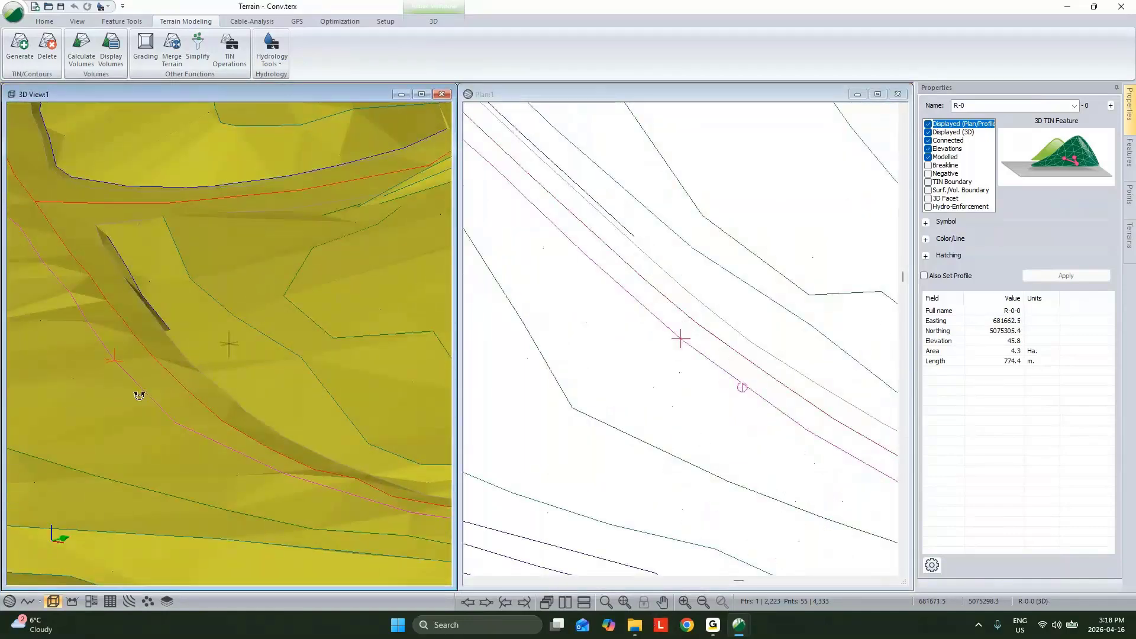
# Step: Turn on TIN triangle outlines in the plan view and examine the triangles crossing R-0 in both views
pyautogui.rightClick(655, 259)
pyautogui.click(779, 386)
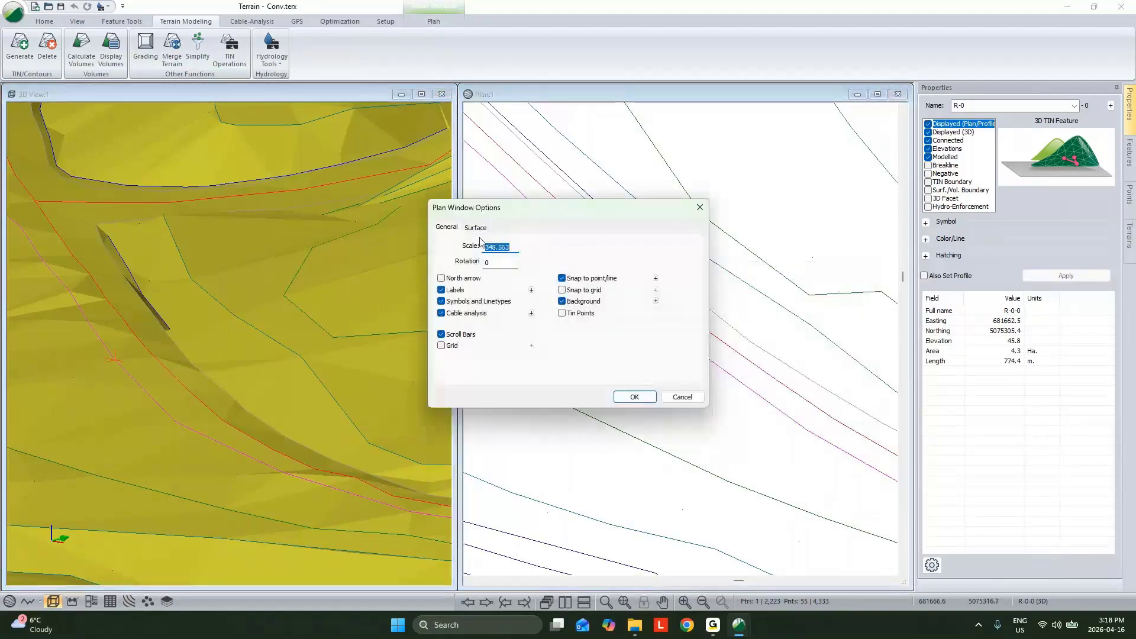
pyautogui.click(476, 228)
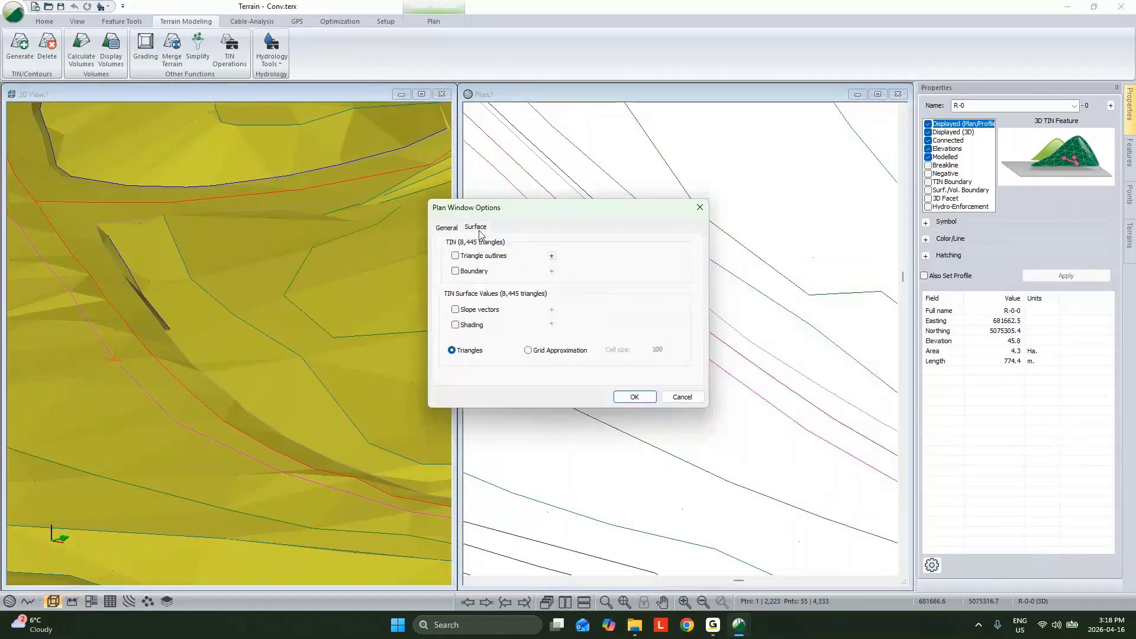
pyautogui.click(455, 256)
pyautogui.click(634, 396)
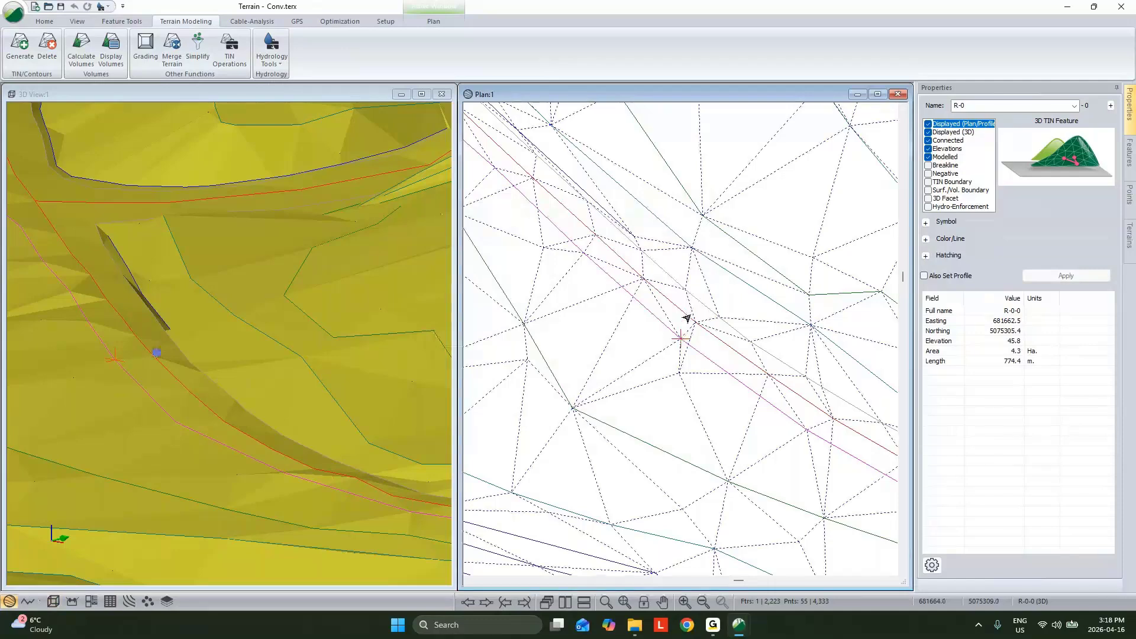
pyautogui.scroll(2, 687, 318)
pyautogui.moveTo(622, 265)
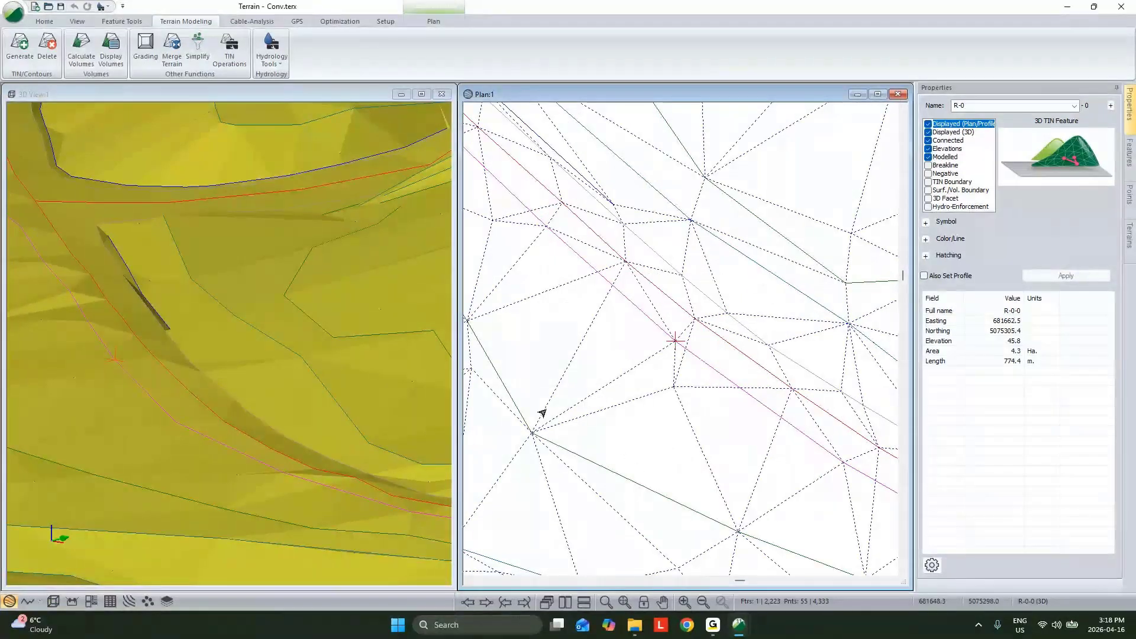
pyautogui.moveTo(219, 370); pyautogui.dragTo(366, 354, button='middle')
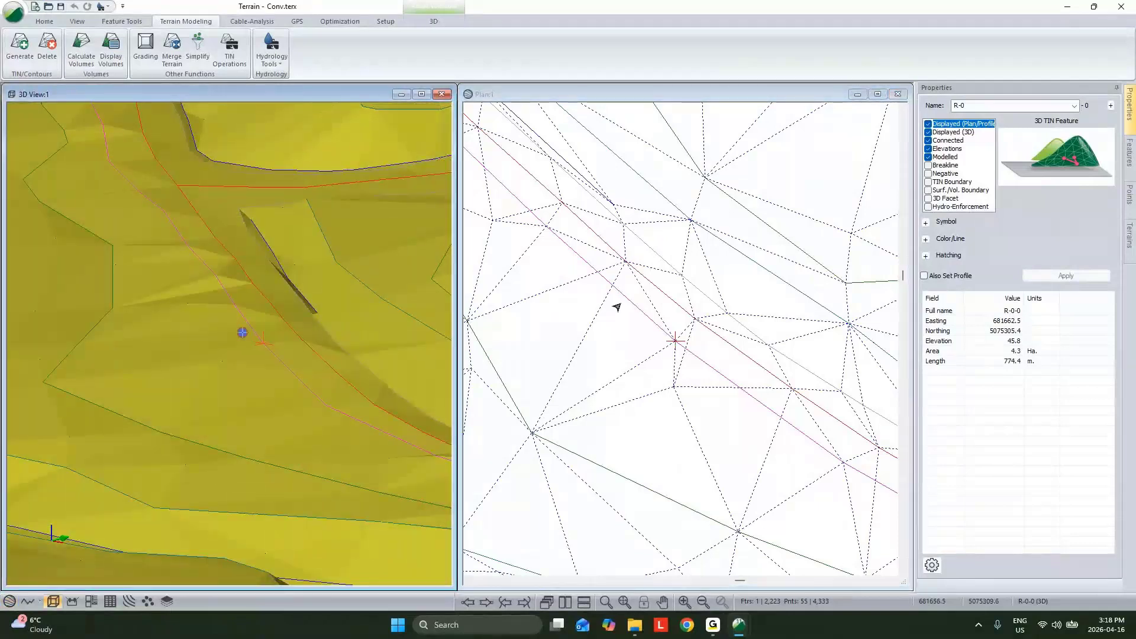
# Step: Reapply the Modelled and Breakline properties to R-0 and recalculate the terrain triangles
pyautogui.click(928, 157)
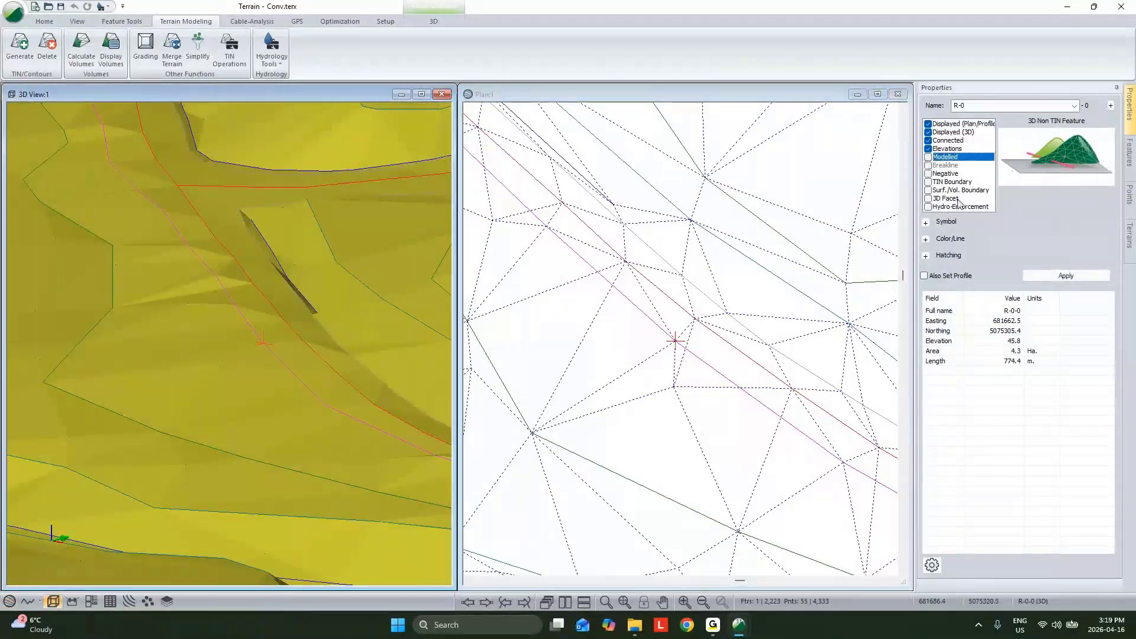
pyautogui.click(928, 157)
pyautogui.click(1066, 276)
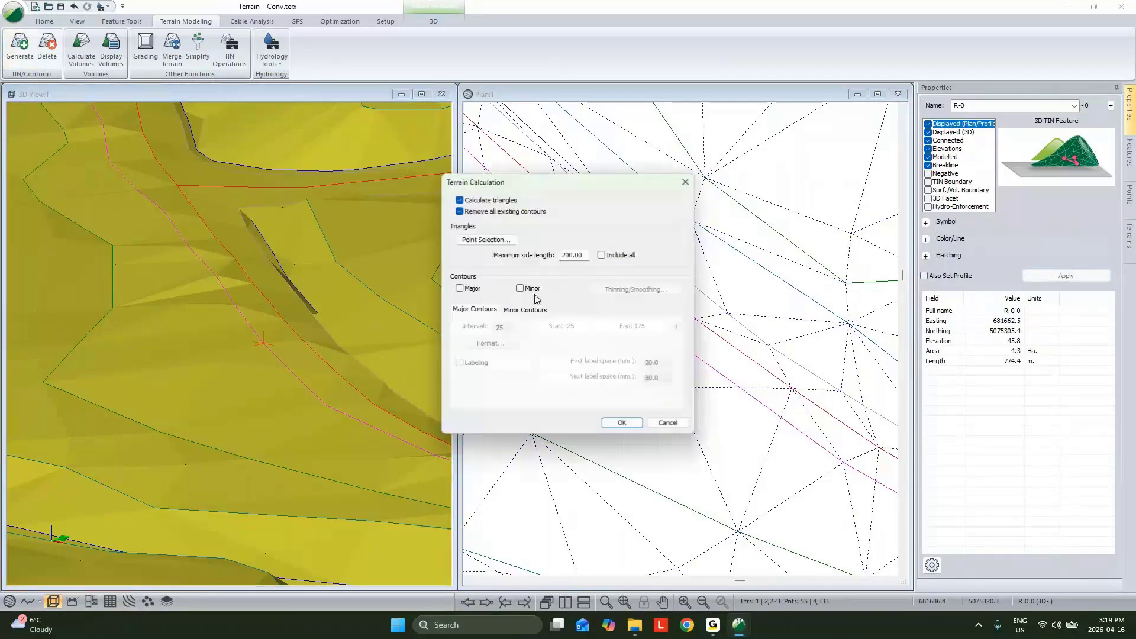
pyautogui.click(622, 423)
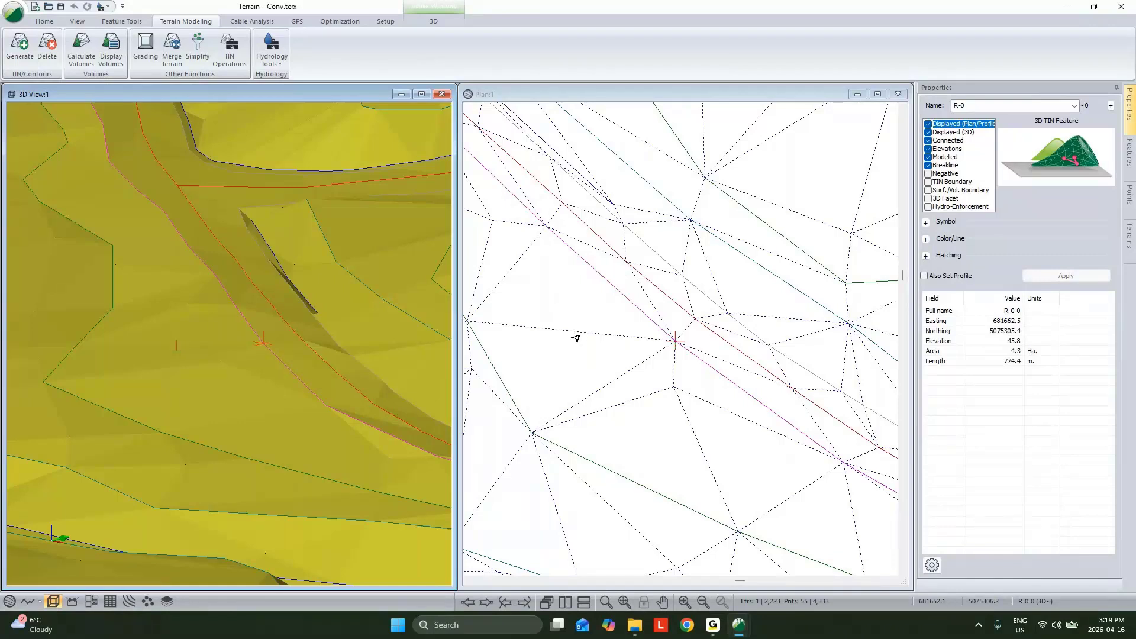
# Step: Examine the recalculated triangles along the road, turn off triangle outlines in the plan view and deselect R-0
pyautogui.moveTo(576, 339)
pyautogui.scroll(-2, 577, 339)
pyautogui.rightClick(808, 226)
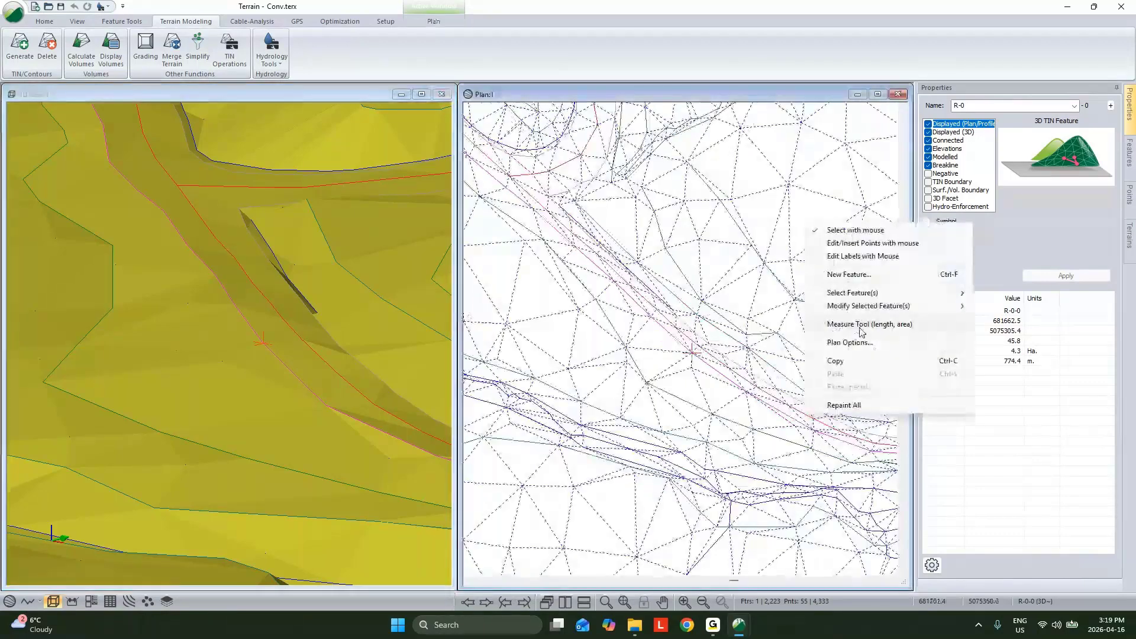
pyautogui.click(850, 342)
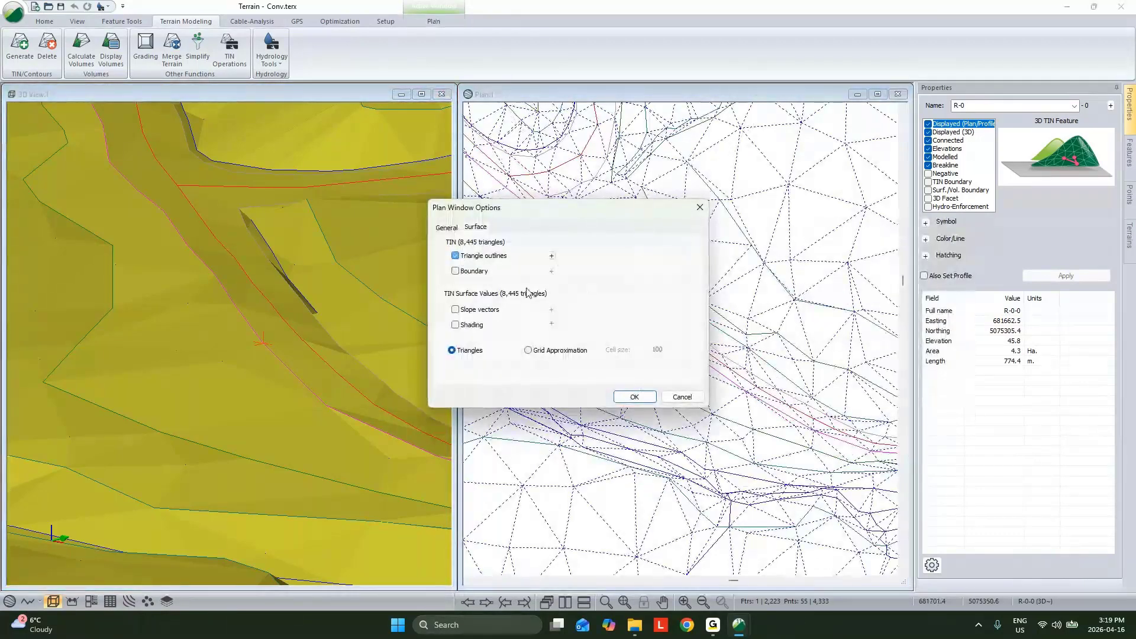
pyautogui.click(455, 255)
pyautogui.click(634, 396)
pyautogui.scroll(3, 680, 325)
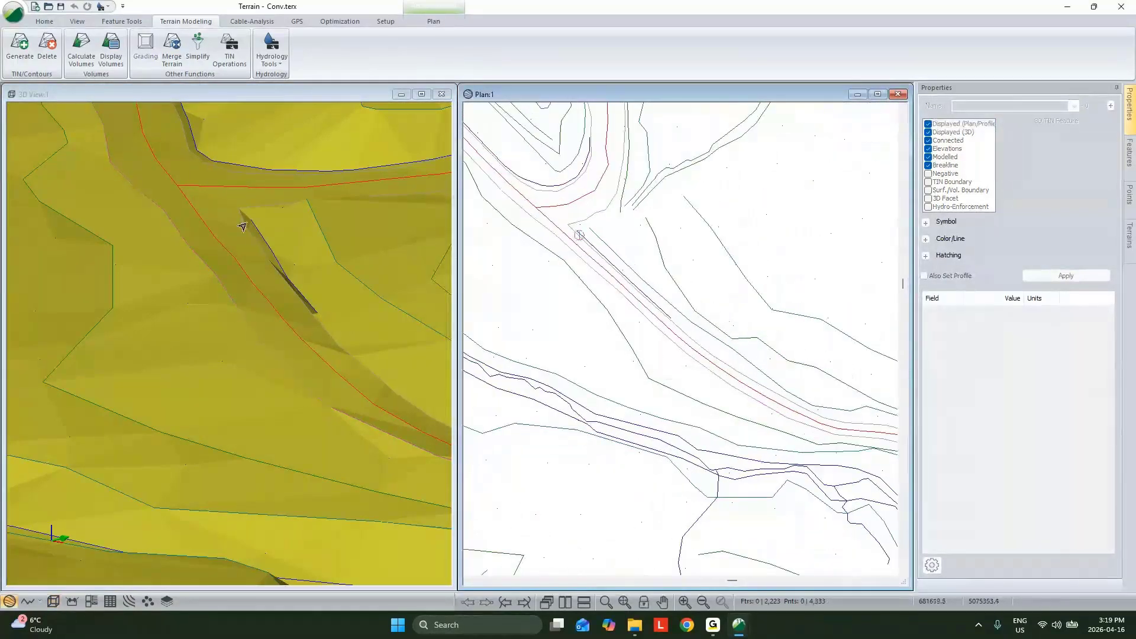
# Step: Examine the road corridor and the pit area of the surface in 3D from several angles
pyautogui.scroll(-2, 287, 299)
pyautogui.moveTo(286, 300); pyautogui.dragTo(274, 304)
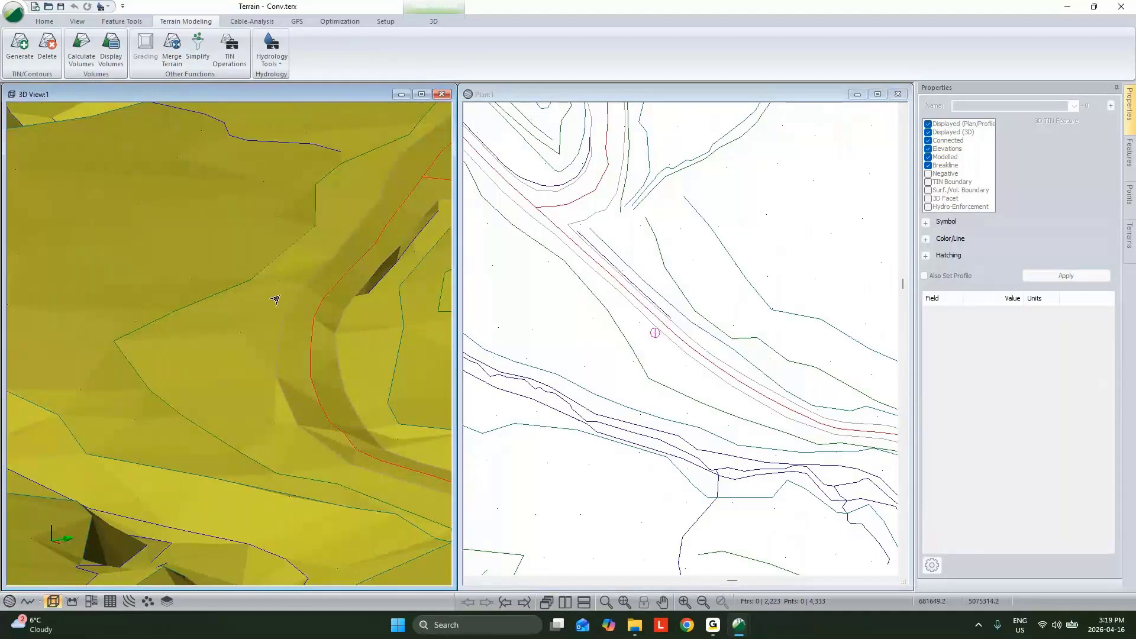
pyautogui.moveTo(308, 263); pyautogui.dragTo(254, 350, button='middle')
pyautogui.moveTo(254, 350)
pyautogui.mouseDown()
pyautogui.moveTo(313, 365)
pyautogui.moveTo(298, 365)
pyautogui.mouseUp()
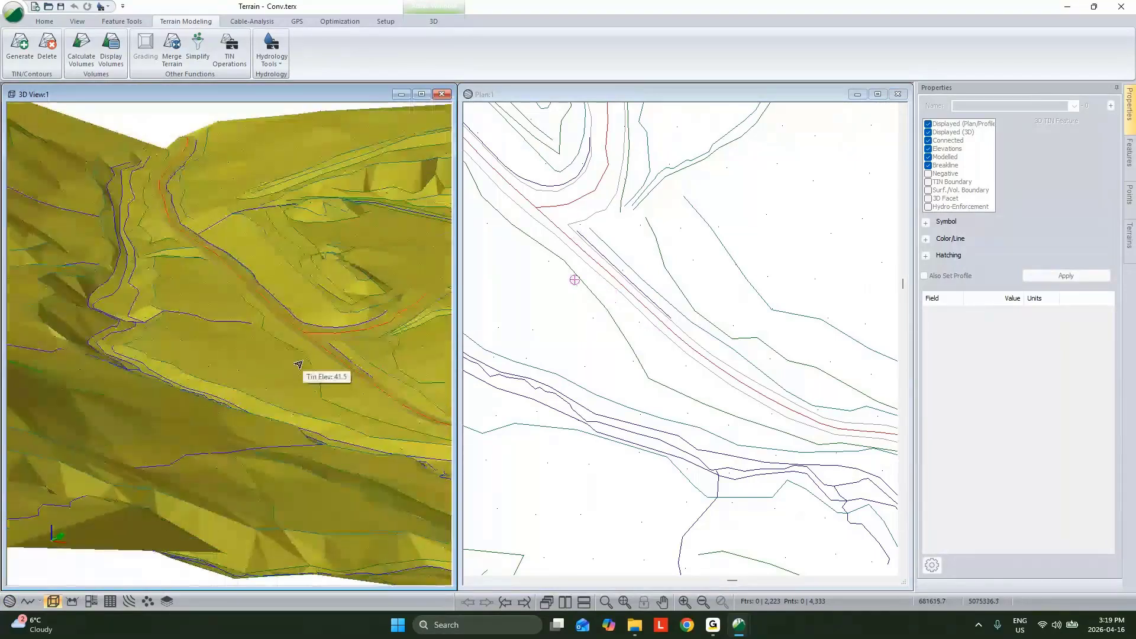
pyautogui.scroll(3, 298, 365)
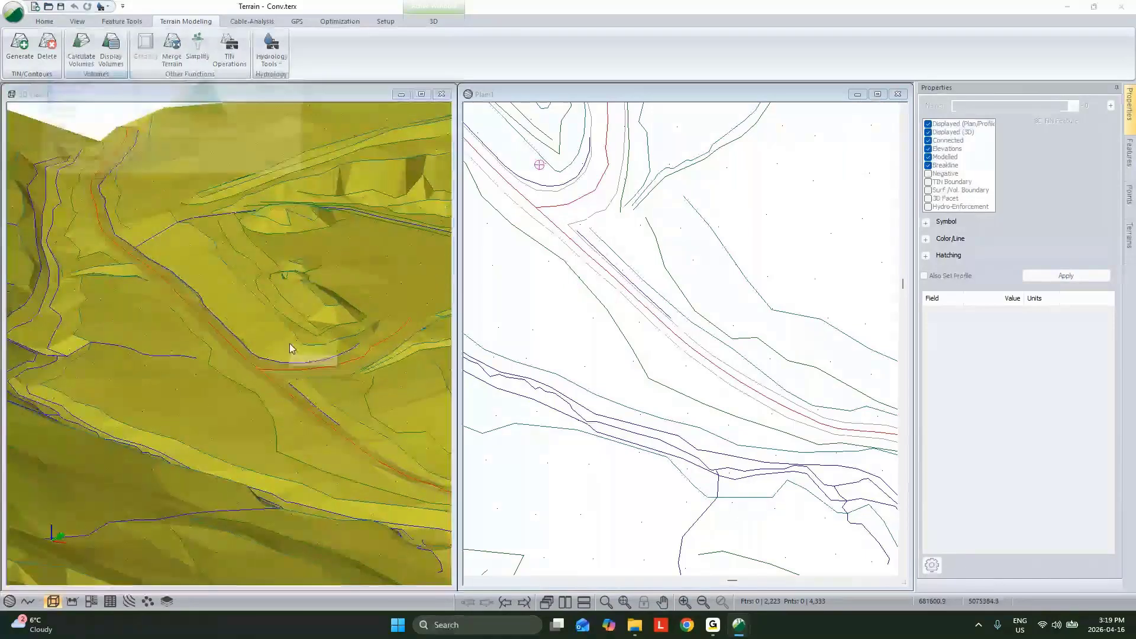
# Step: Create a new feature with default properties and place its single point beside the road junction in 3D
pyautogui.press('Return')
pyautogui.scroll(1, 293, 337)
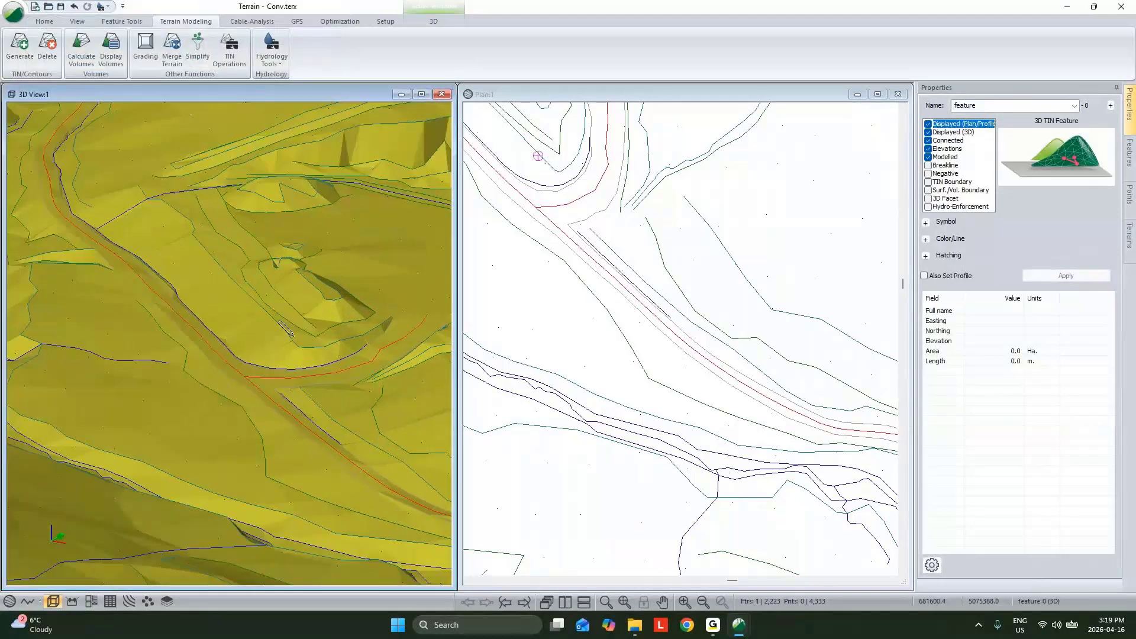
pyautogui.scroll(2, 264, 340)
pyautogui.click(241, 378)
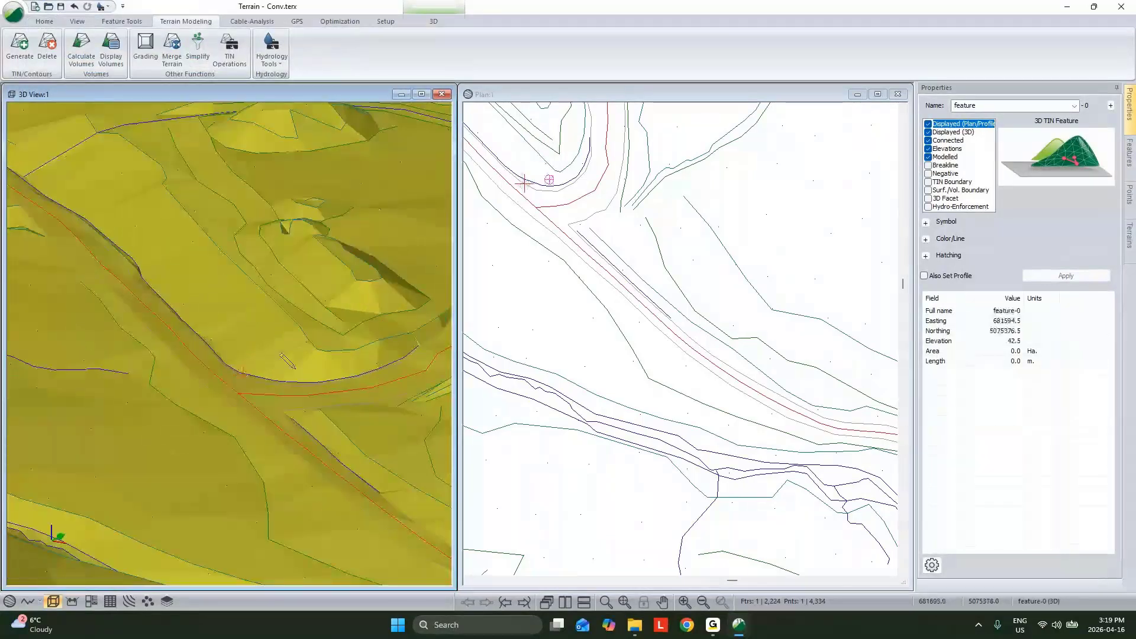
# Step: Set the elevation of the new feature's point to 50 in its coordinate list
pyautogui.press('Return')
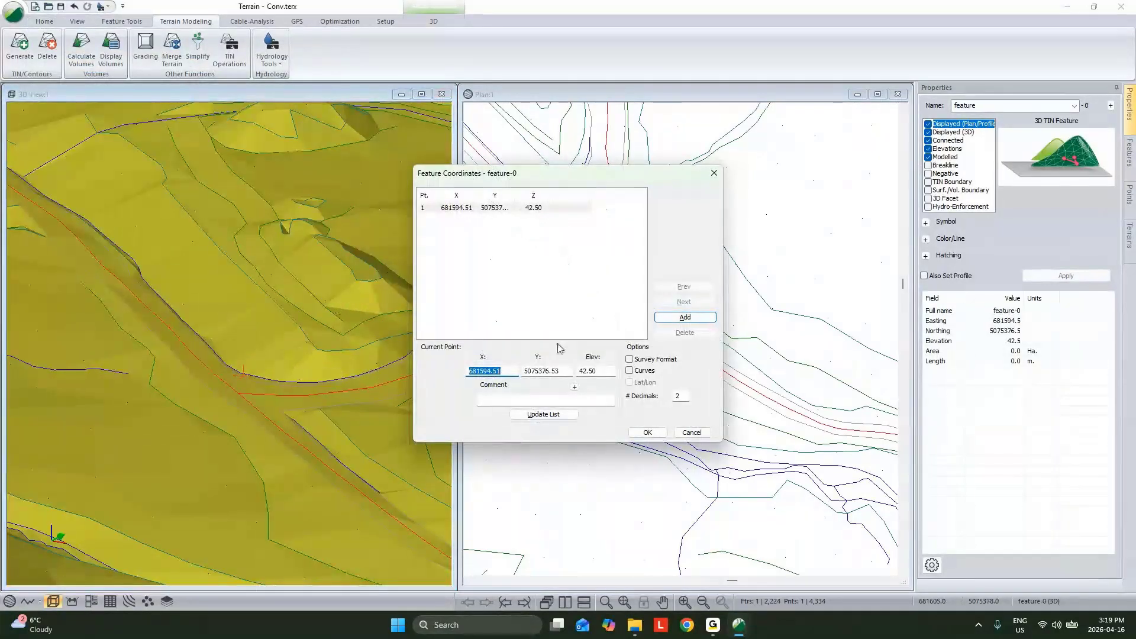
pyautogui.press('Tab')
pyautogui.press('Tab')
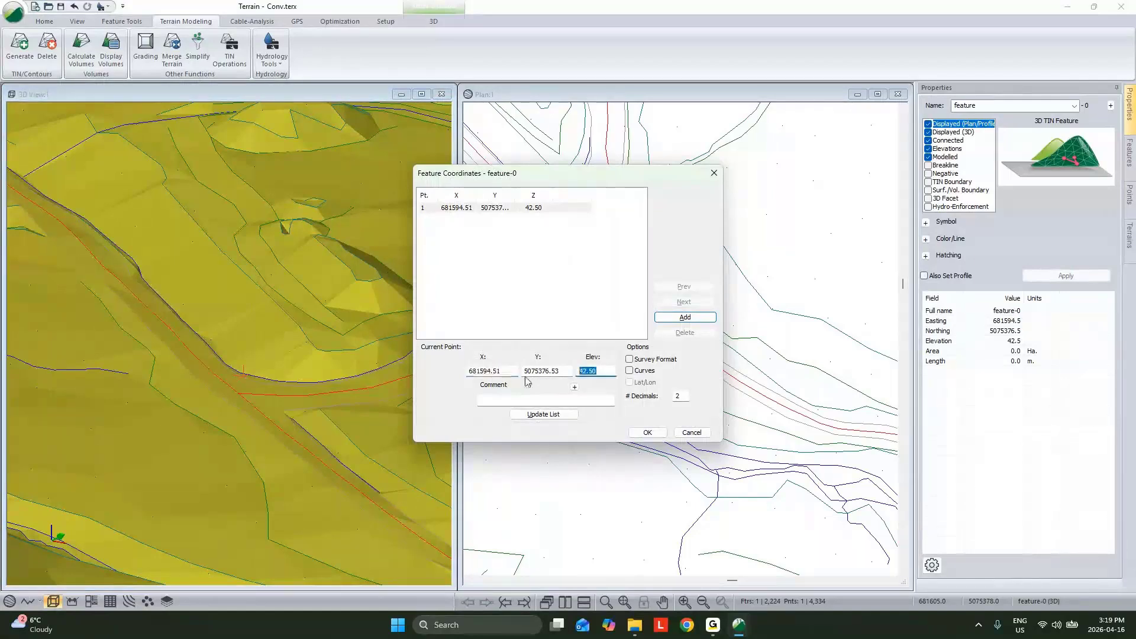
pyautogui.write('50')
pyautogui.click(548, 414)
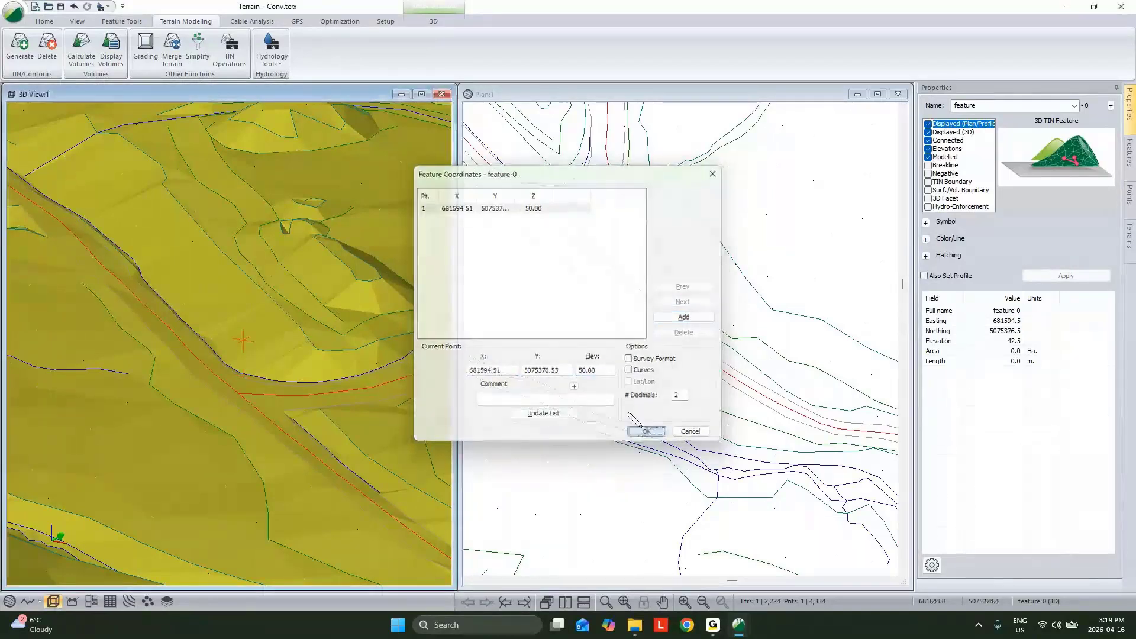
pyautogui.click(647, 432)
# Step: Return to selection mode and regenerate the terrain triangles with the raised point included
pyautogui.rightClick(357, 333)
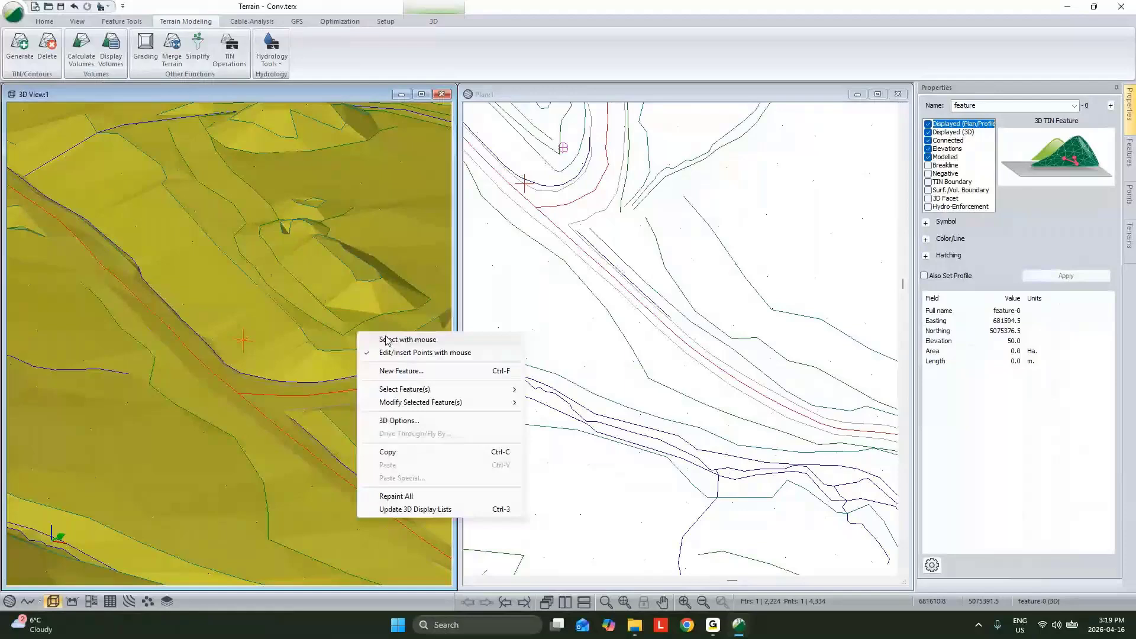
pyautogui.click(388, 340)
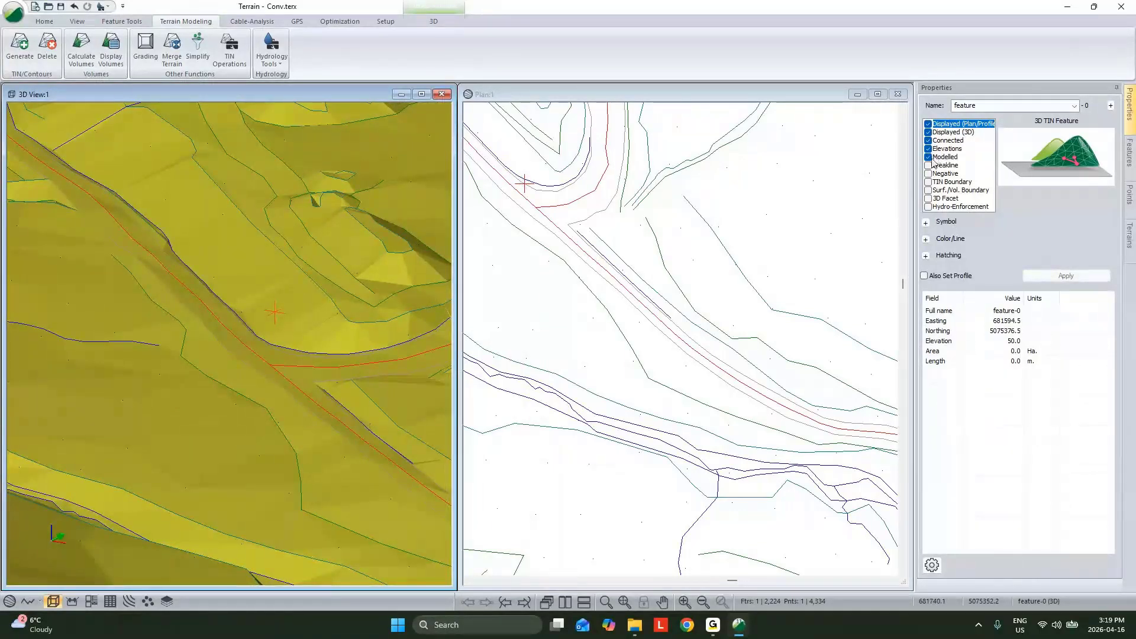
pyautogui.click(19, 44)
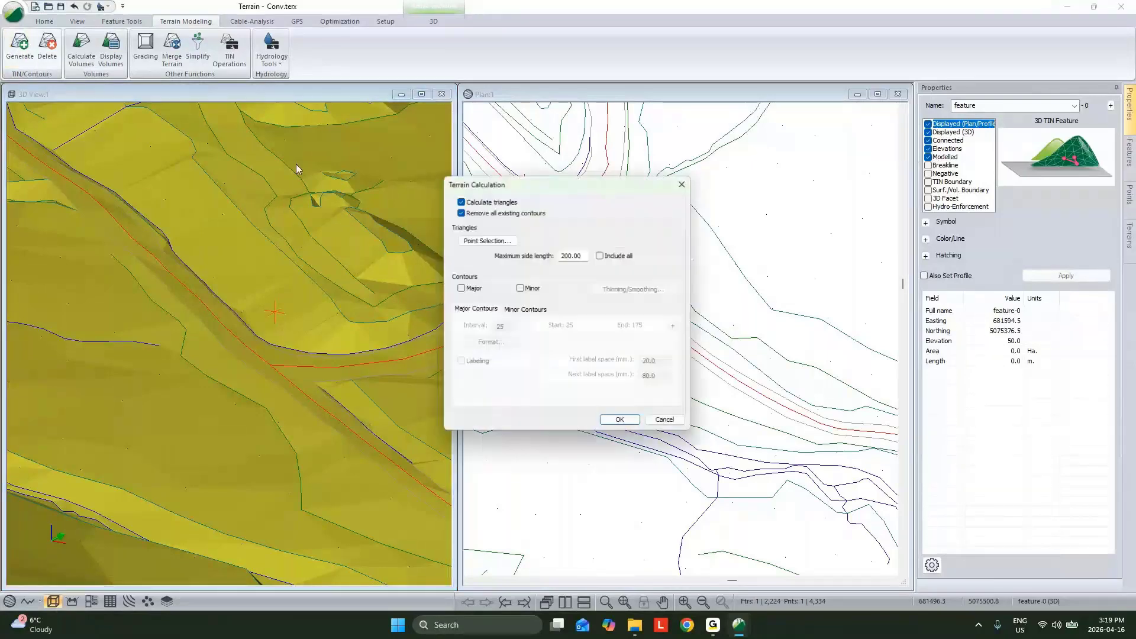
pyautogui.click(619, 420)
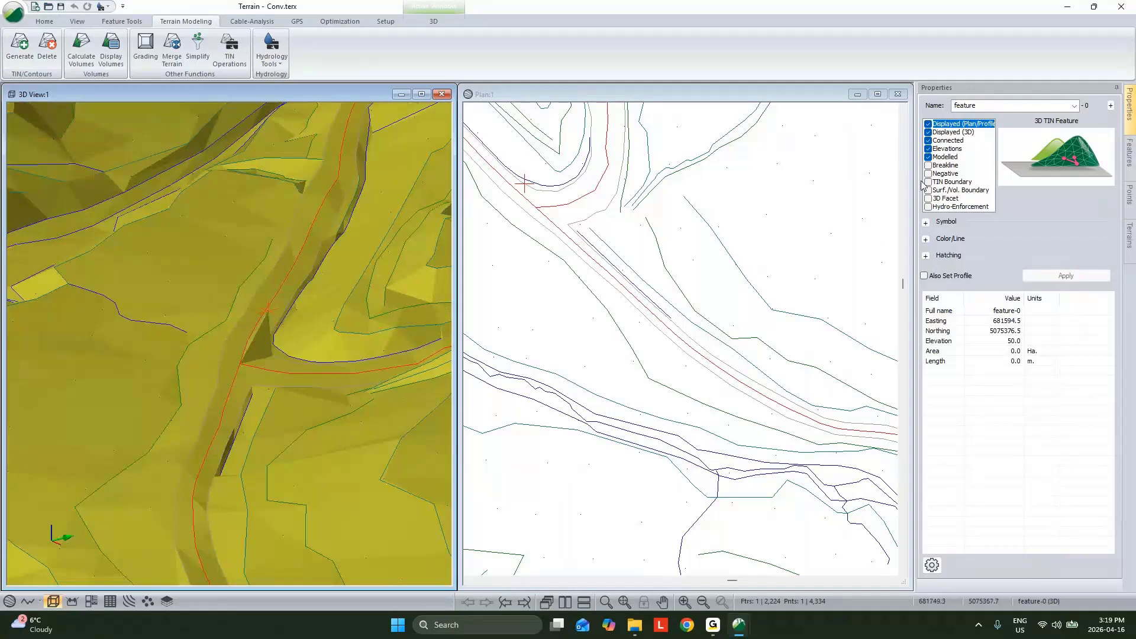
# Step: Remove the Modelled property from the single-point feature, regenerate the terrain and examine the junction in 3D
pyautogui.click(929, 157)
pyautogui.click(1082, 277)
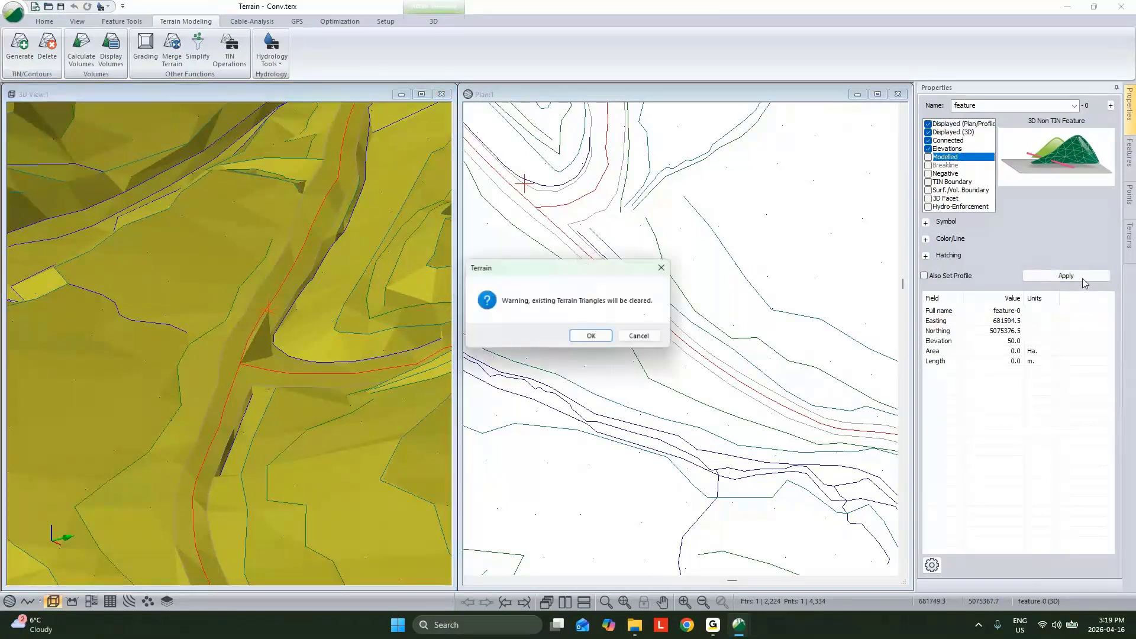
pyautogui.click(592, 336)
pyautogui.click(19, 46)
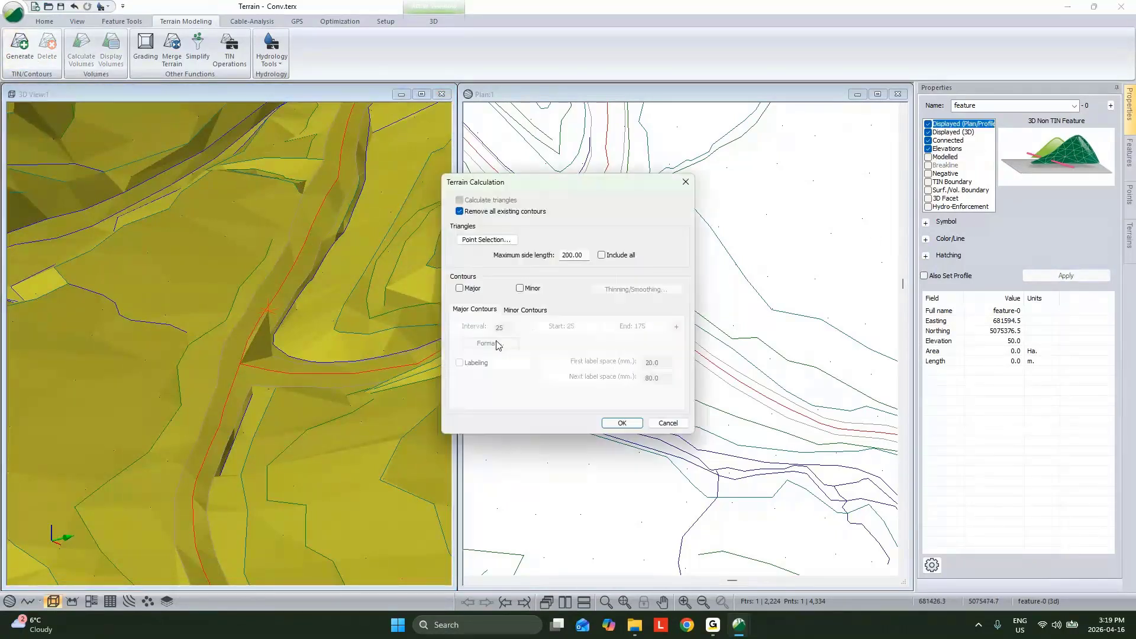
pyautogui.click(621, 422)
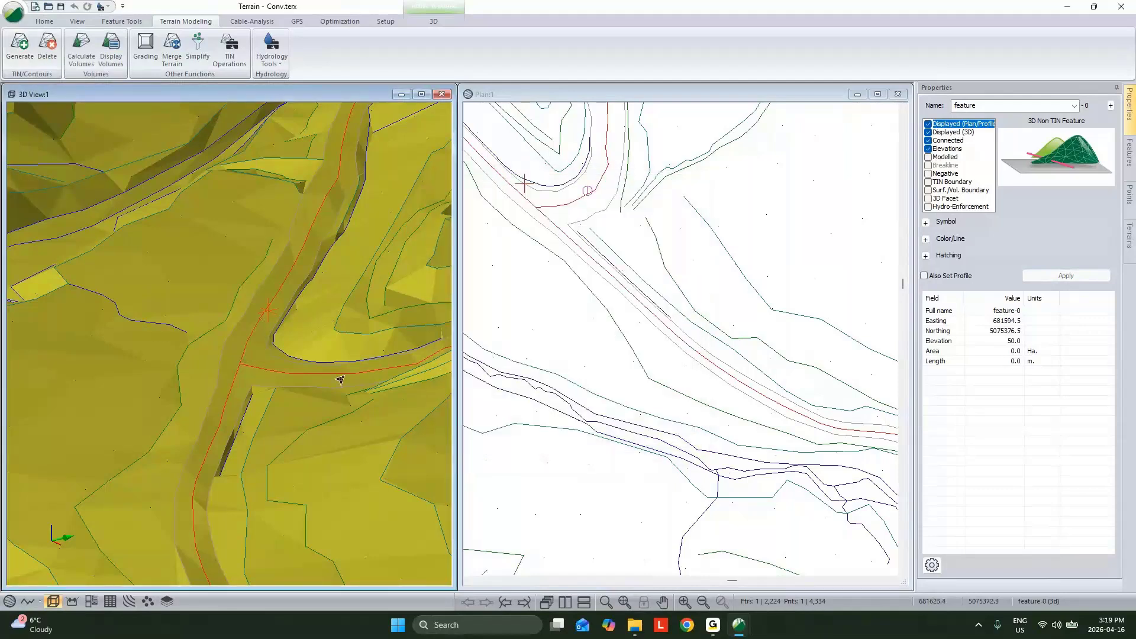
pyautogui.moveTo(339, 380); pyautogui.dragTo(262, 308, button='middle')
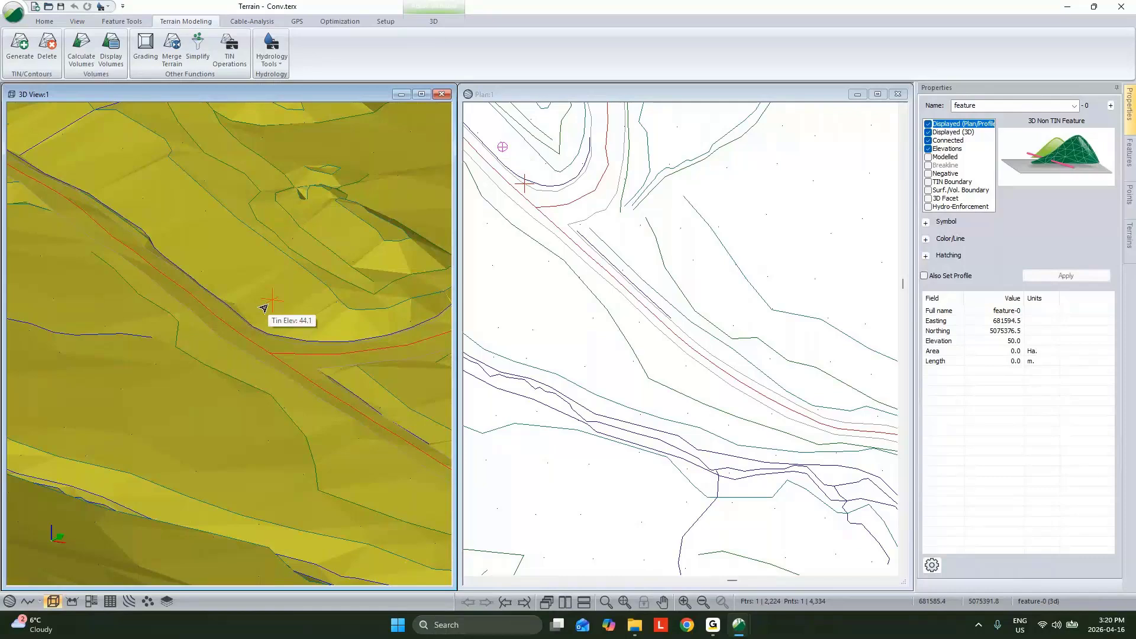
# Step: Delete the single-point feature beside the road junction
pyautogui.click(293, 257)
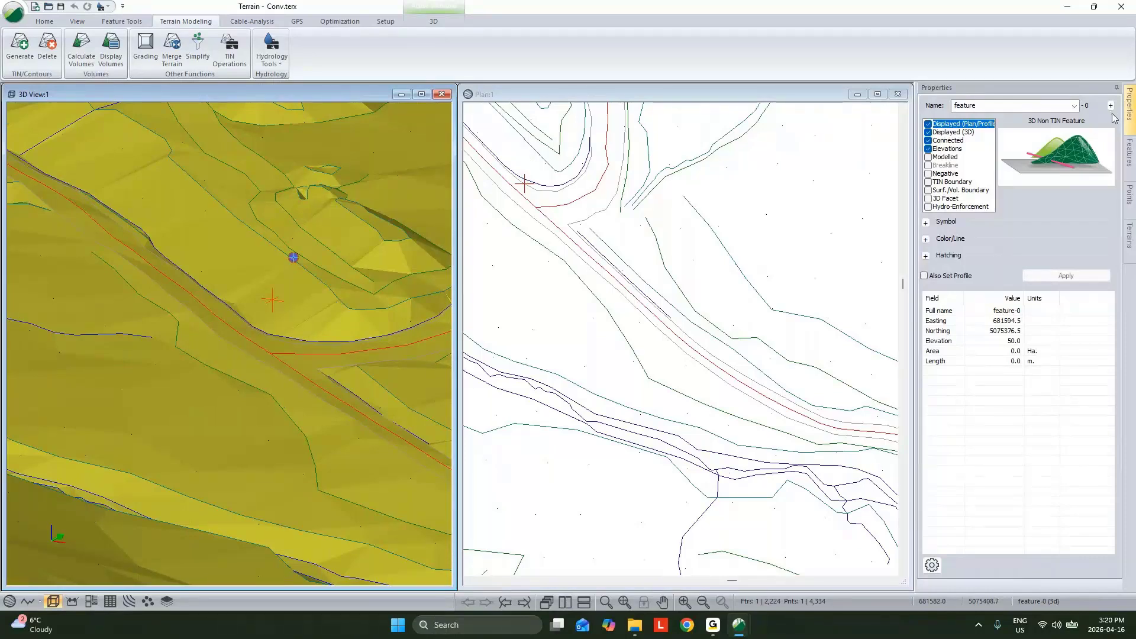
pyautogui.press('Delete')
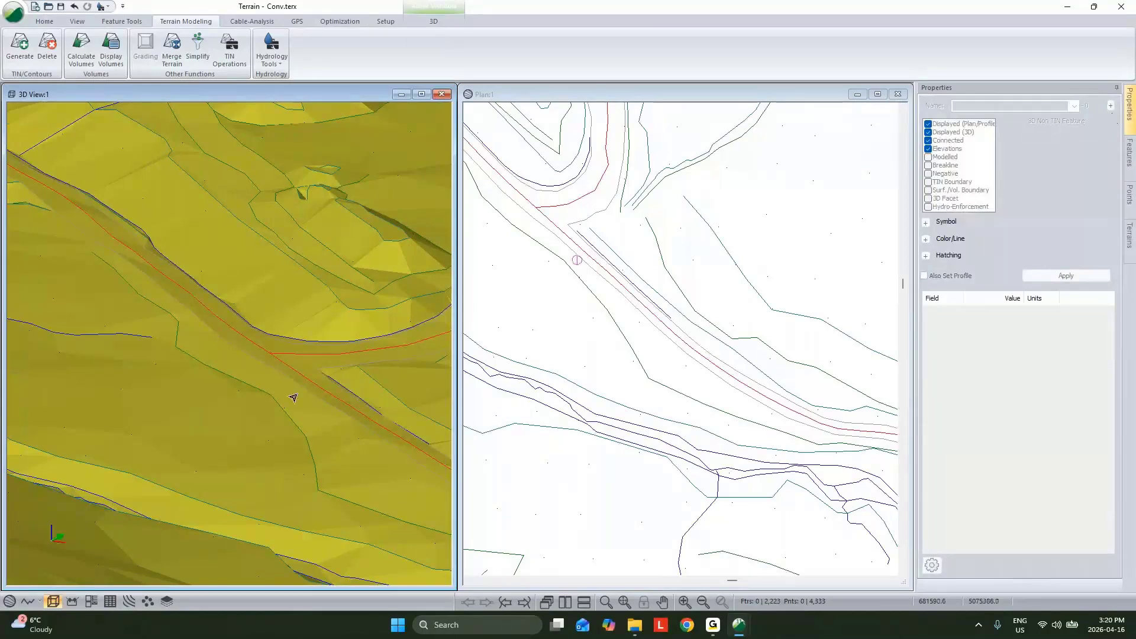
# Step: Restyle the main road centreline CL-0 with line type 5 - thick (medium) and the colour purple, then deselect it
pyautogui.click(264, 355)
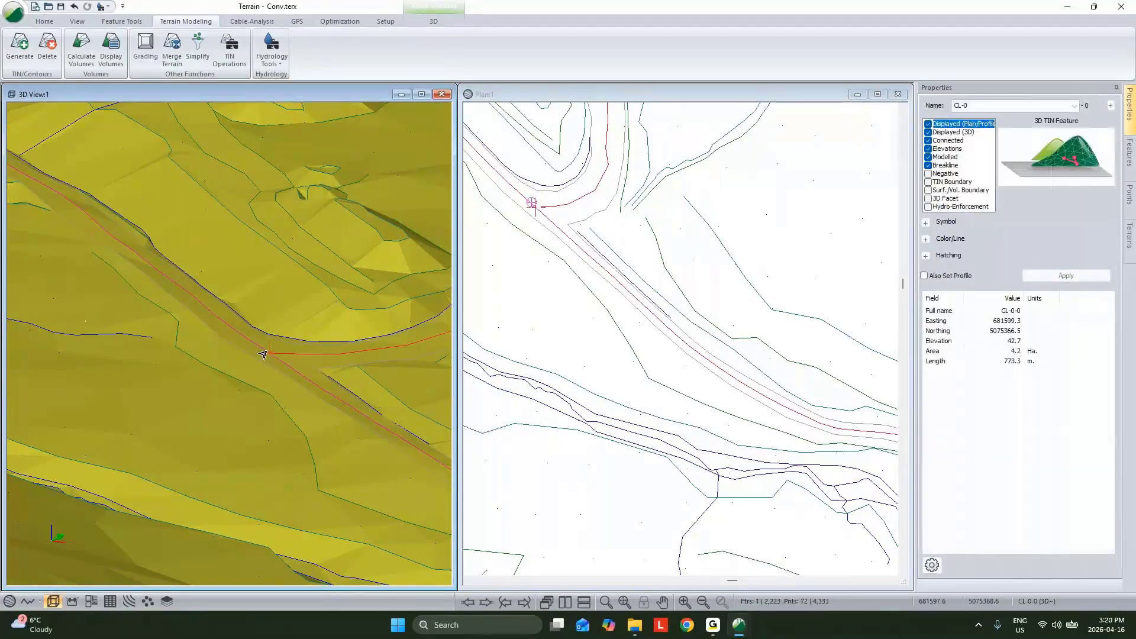
pyautogui.click(927, 224)
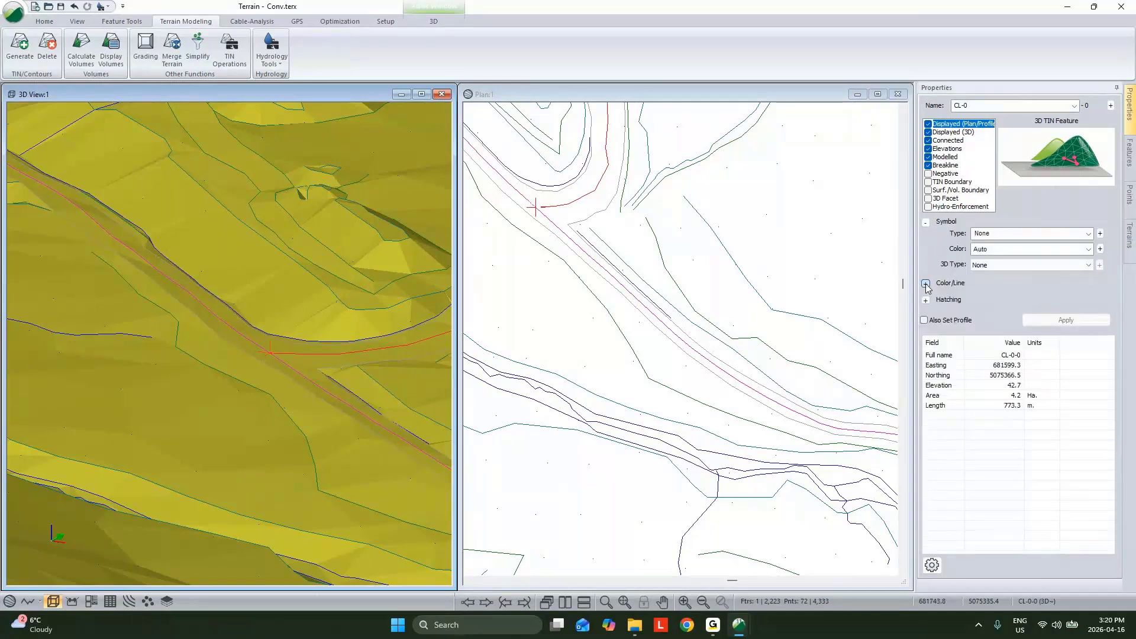
pyautogui.click(926, 284)
pyautogui.click(1053, 296)
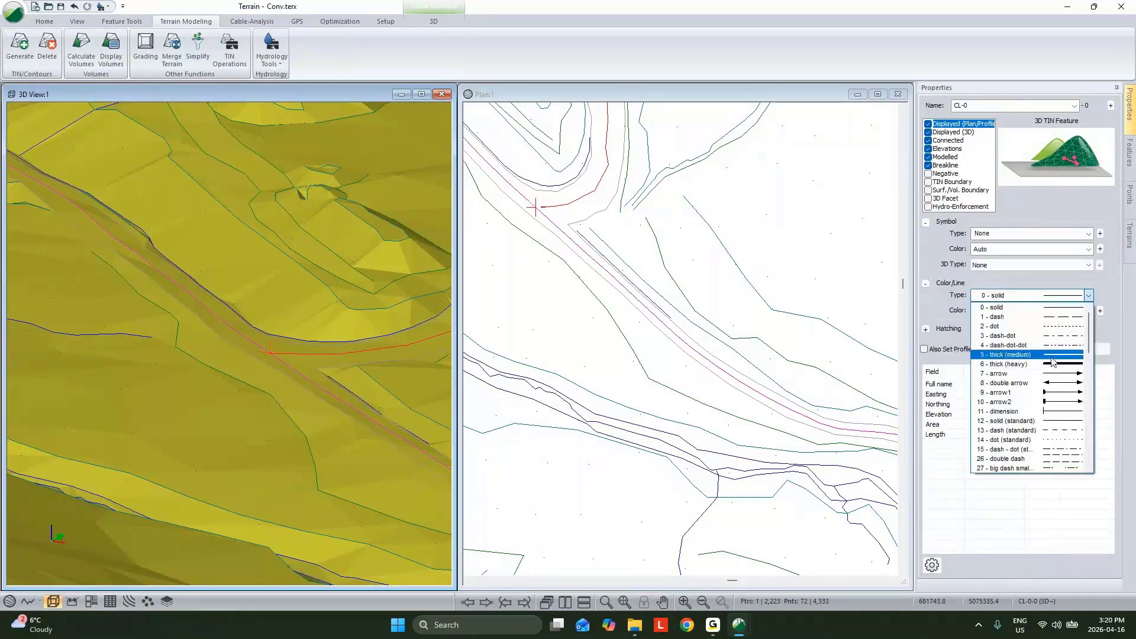
pyautogui.click(1054, 356)
pyautogui.click(1052, 311)
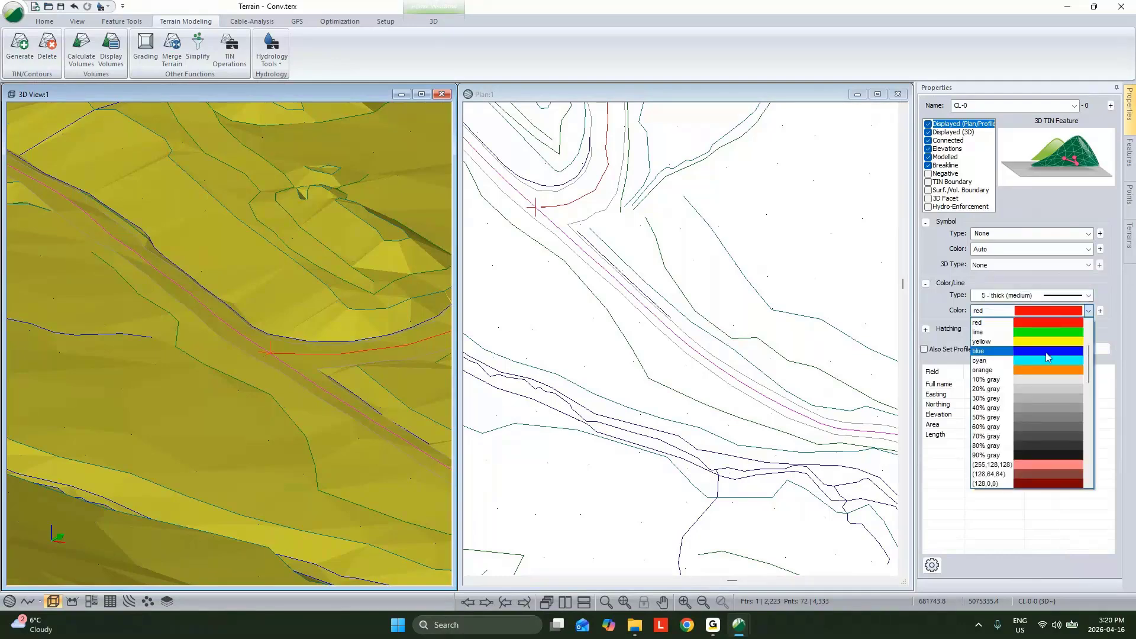
pyautogui.scroll(1, 1047, 354)
pyautogui.scroll(1, 1045, 355)
pyautogui.click(1056, 349)
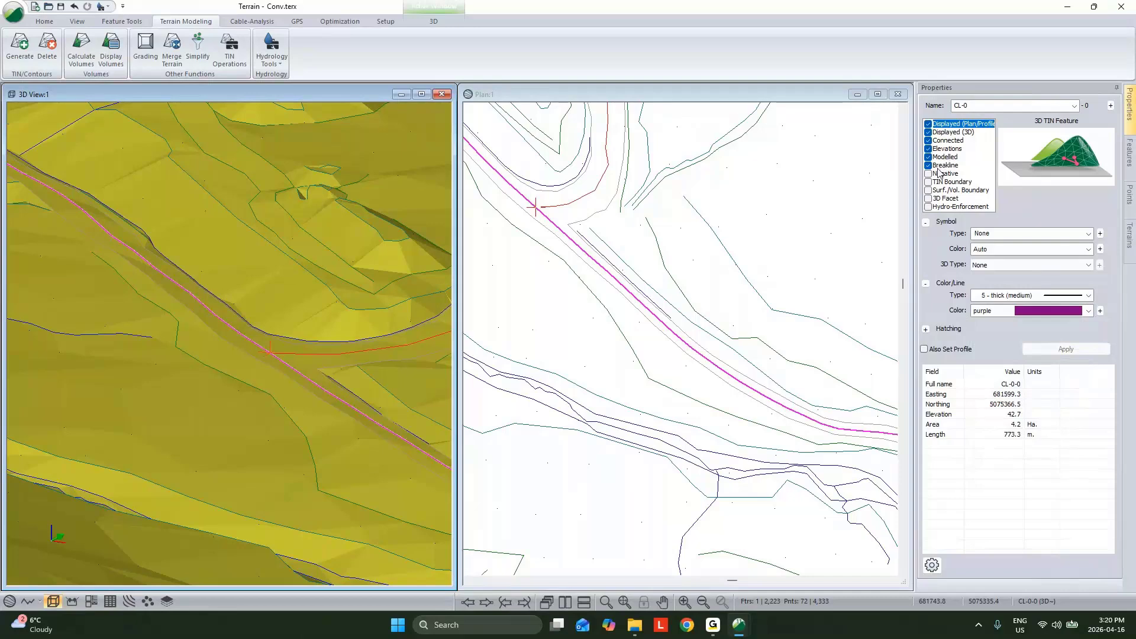
pyautogui.click(535, 308)
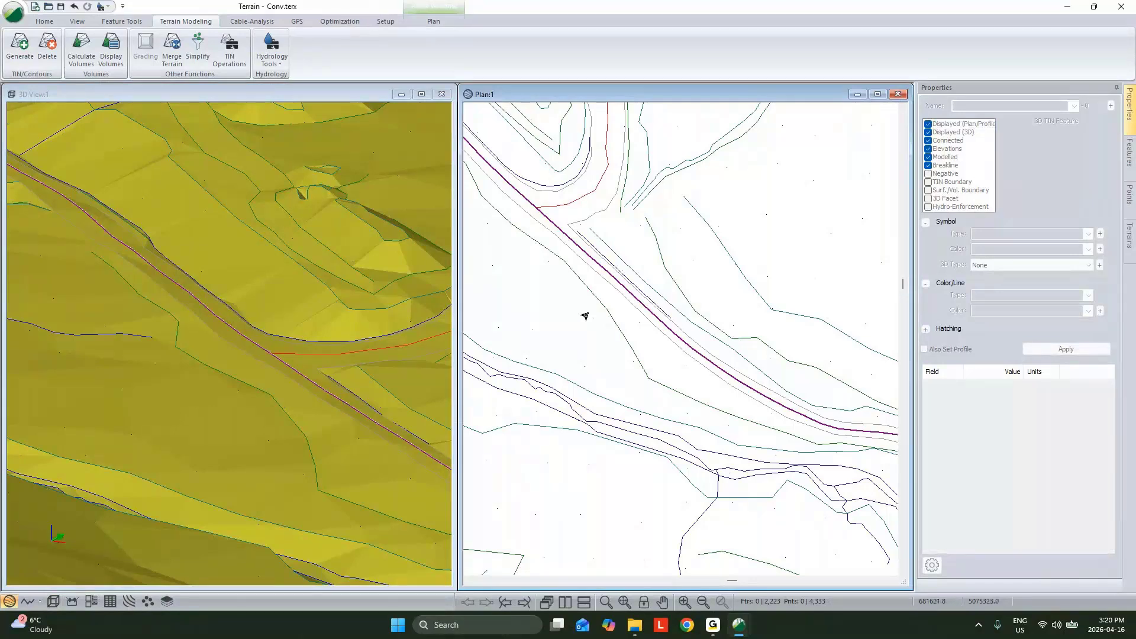
# Step: Examine the road centreline and surrounding features in the plan, then inspect the whole surface in an enlarged 3D view
pyautogui.scroll(-2, 658, 300)
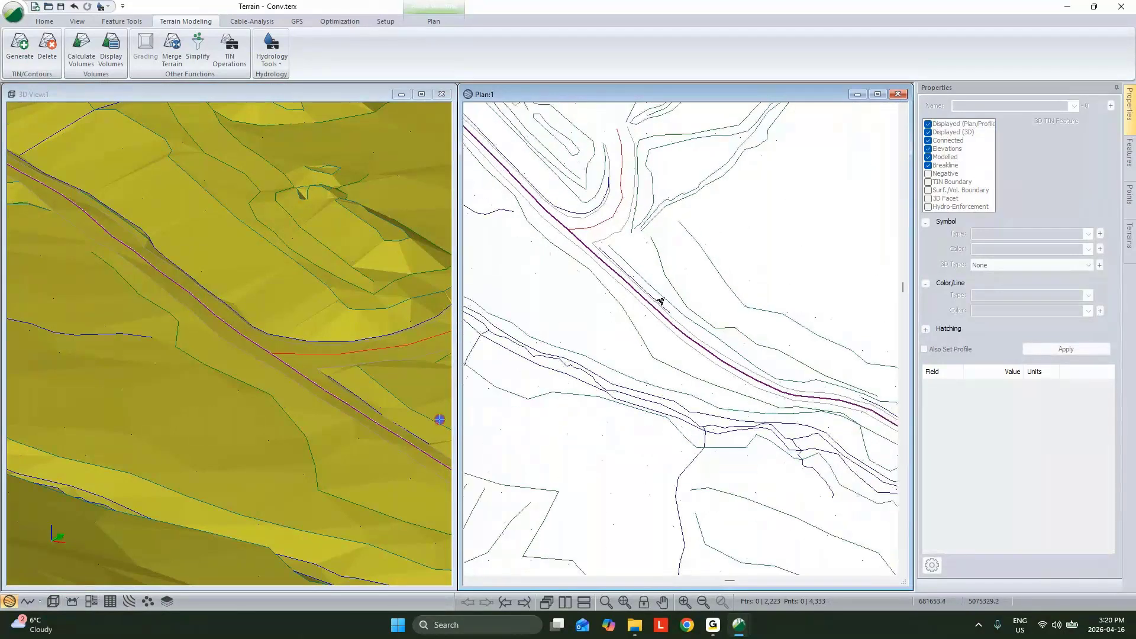
pyautogui.scroll(-1, 661, 302)
pyautogui.moveTo(665, 305); pyautogui.dragTo(736, 322, button='middle')
pyautogui.scroll(-1, 736, 322)
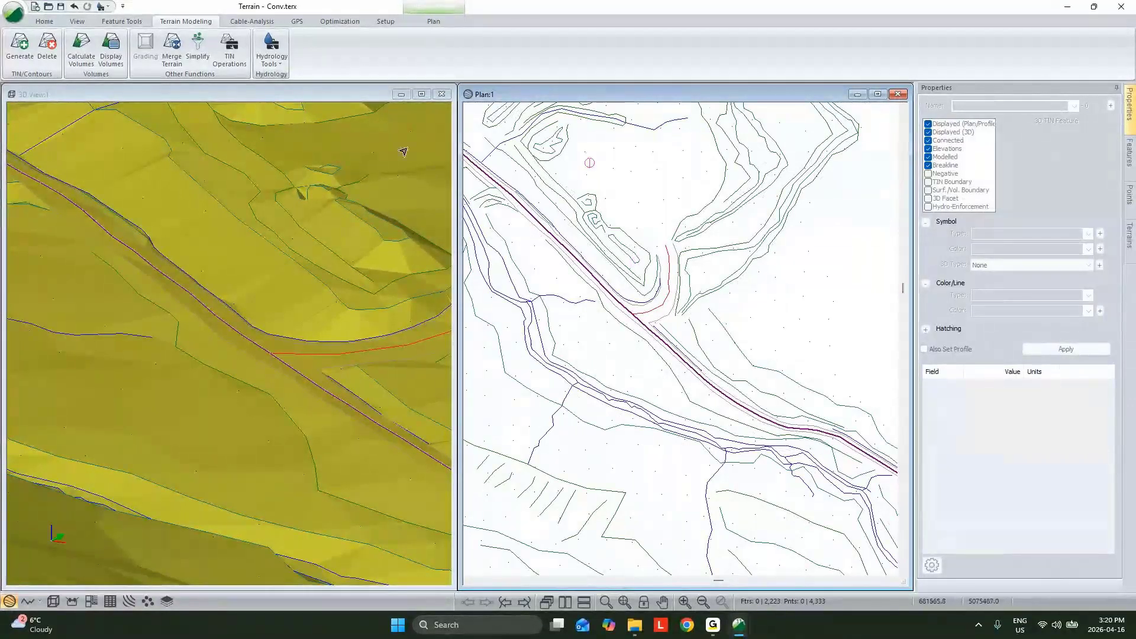
pyautogui.click(421, 94)
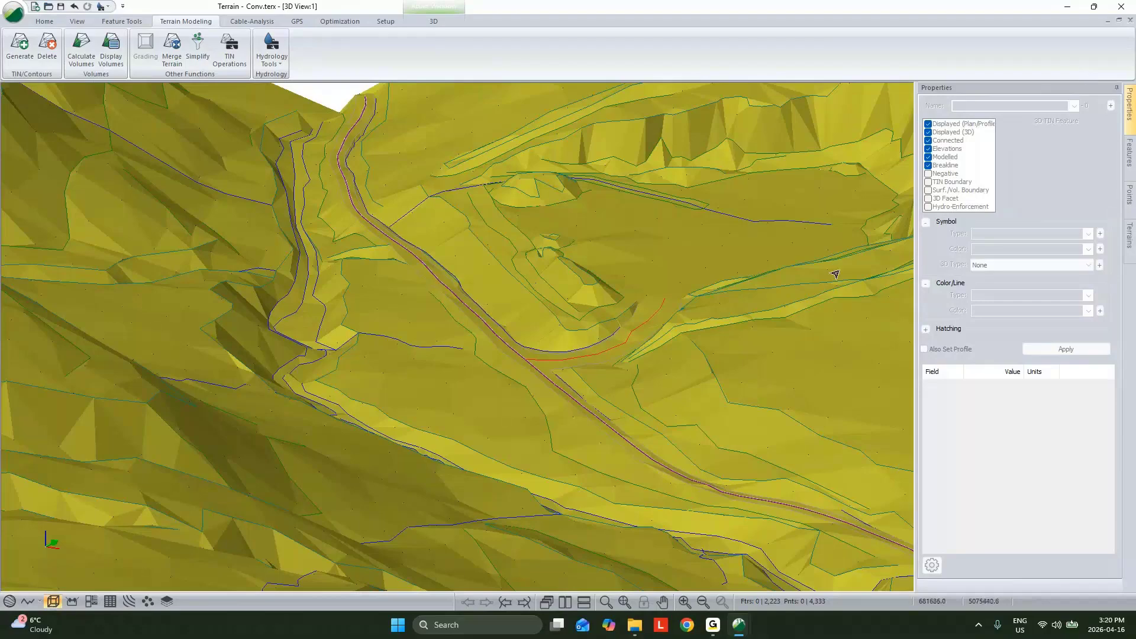
pyautogui.moveTo(801, 242); pyautogui.dragTo(622, 438, button='middle')
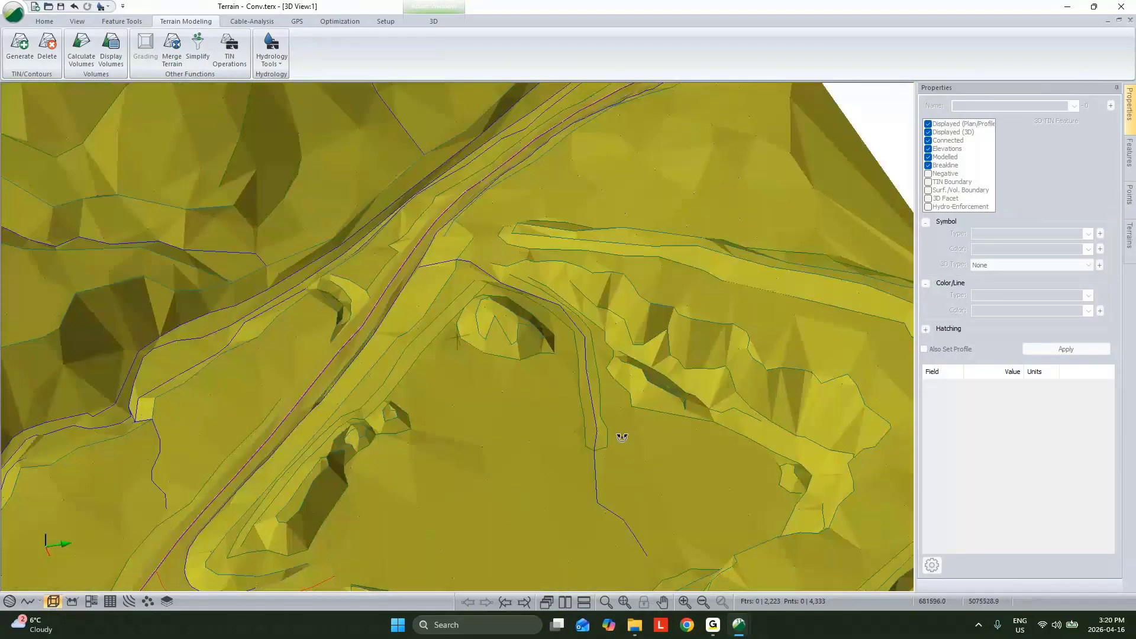
pyautogui.moveTo(622, 438); pyautogui.dragTo(563, 413)
pyautogui.scroll(-6, 623, 353)
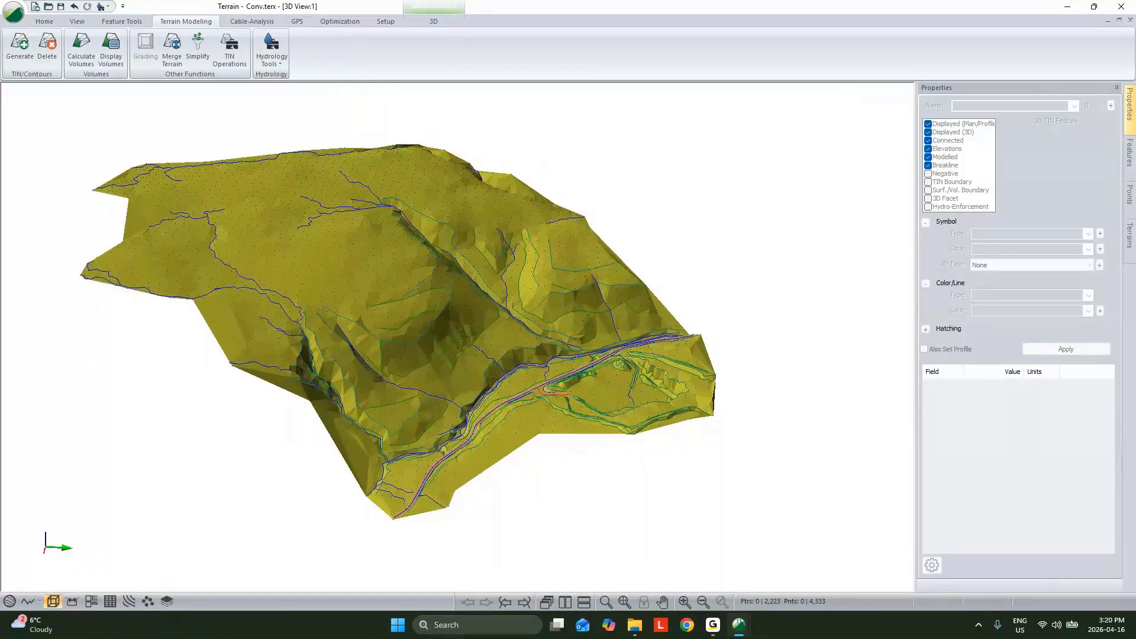
# Step: Check the plan briefly and return to 3D to examine the stream and slope breaklines shaping the conventional terrain from several angles
pyautogui.click(1130, 21)
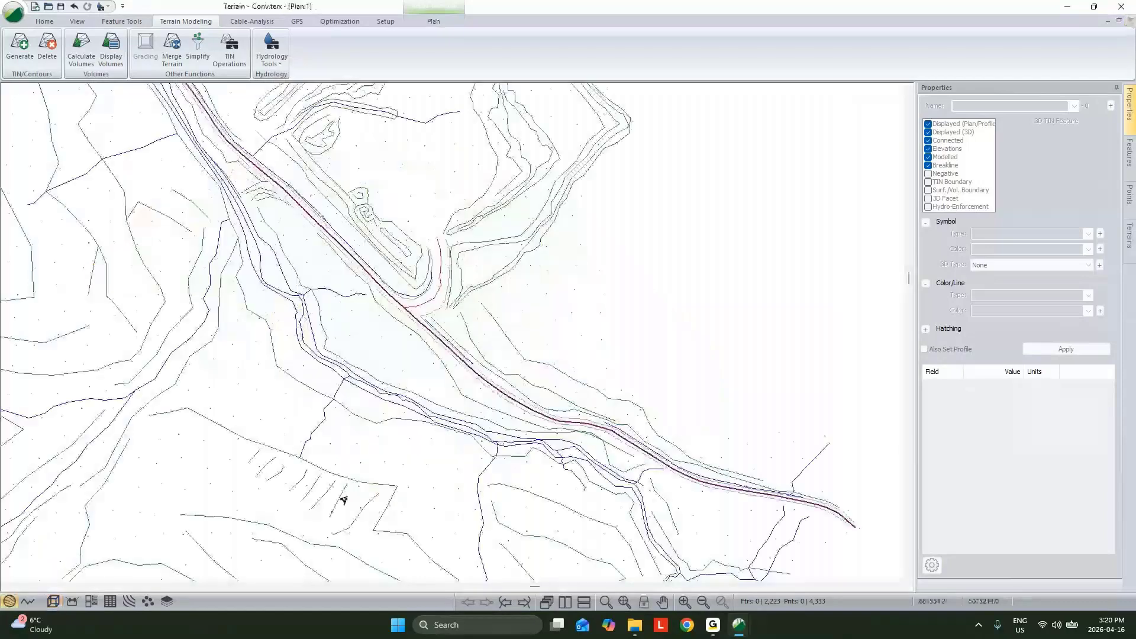
pyautogui.click(53, 602)
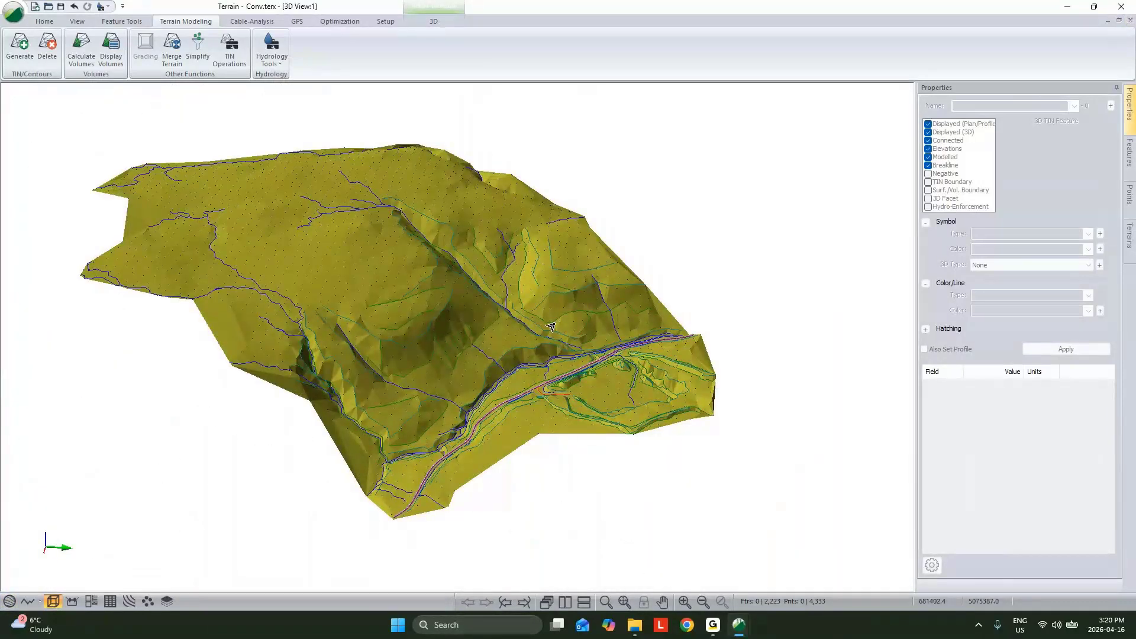
pyautogui.moveTo(551, 327)
pyautogui.moveTo(508, 314)
pyautogui.moveTo(511, 315); pyautogui.dragTo(415, 319)
pyautogui.scroll(3, 510, 312)
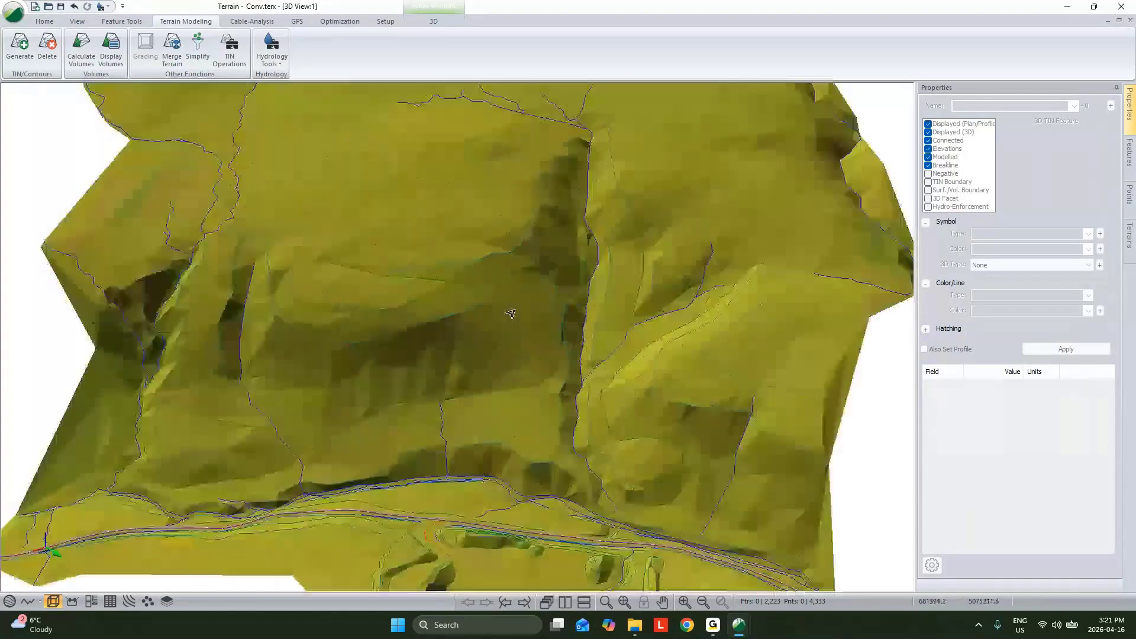
pyautogui.moveTo(510, 312); pyautogui.dragTo(652, 321)
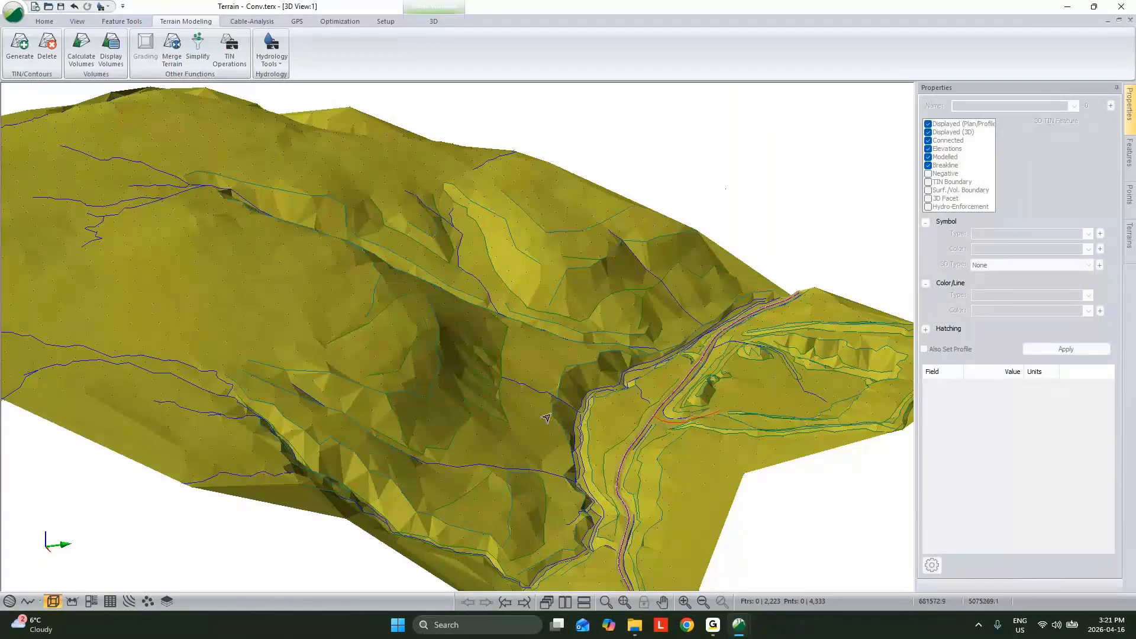
pyautogui.moveTo(592, 372); pyautogui.dragTo(572, 361, button='middle')
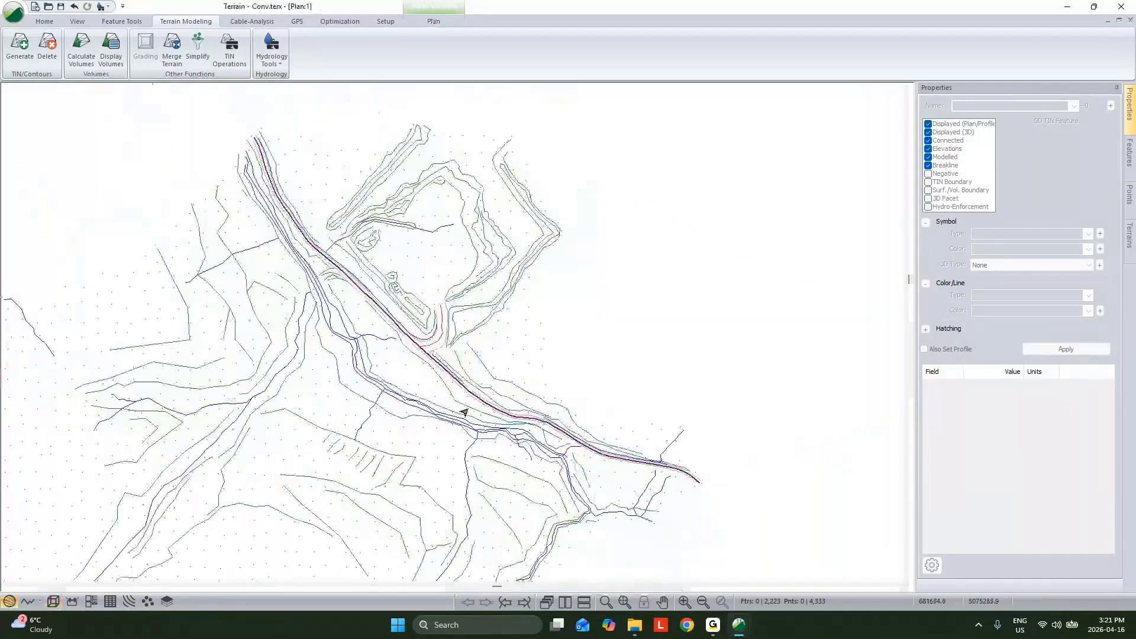
# Step: Generate major and minor contours for the whole conventional terrain in plan, with triangle calculation turned off
pyautogui.scroll(-2, 477, 411)
pyautogui.moveTo(477, 410); pyautogui.dragTo(585, 263, button='middle')
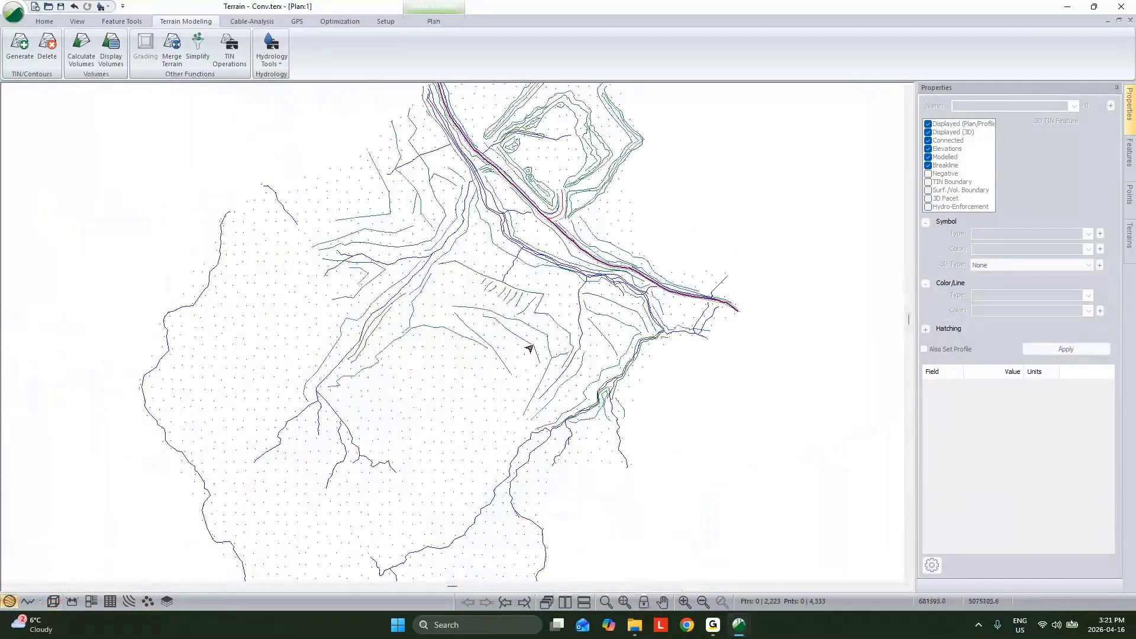
pyautogui.click(19, 45)
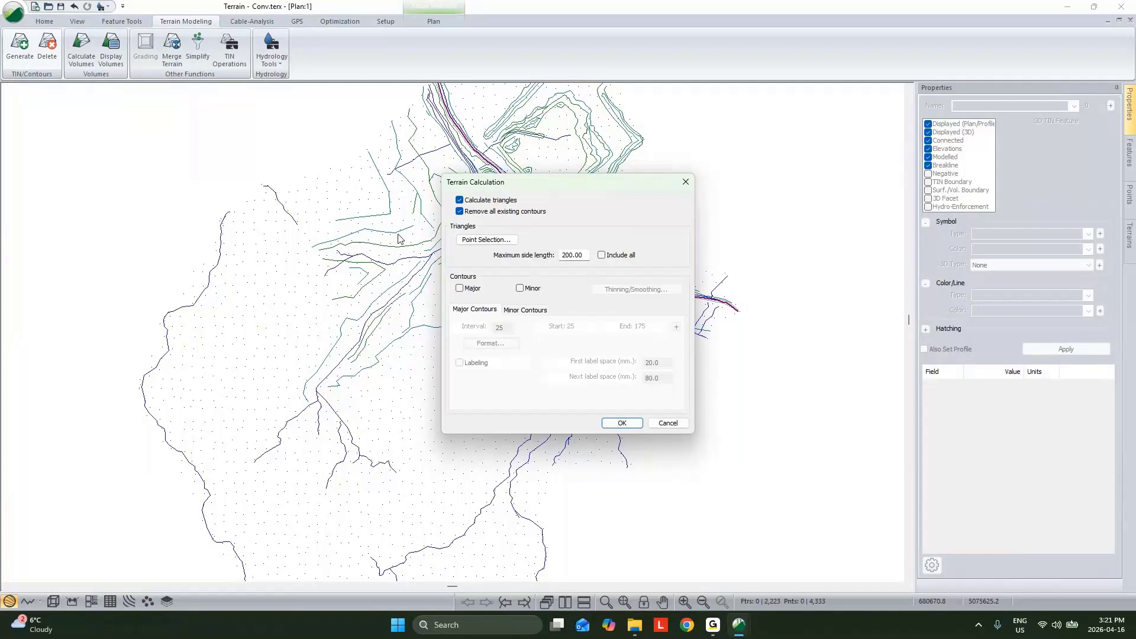
pyautogui.click(460, 288)
pyautogui.click(520, 288)
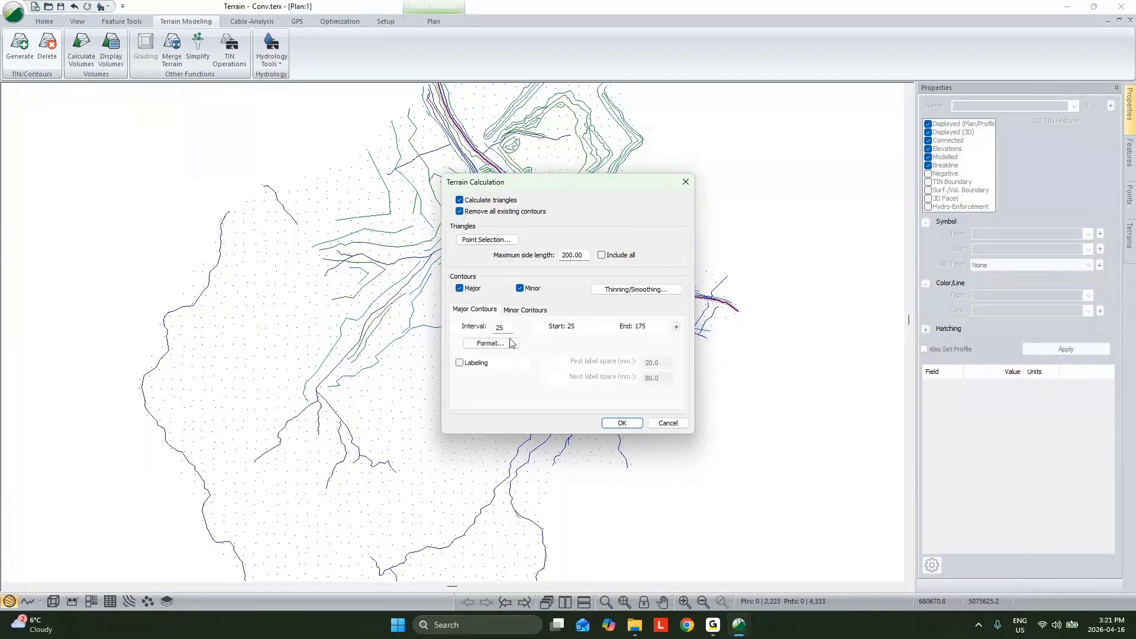
pyautogui.click(525, 310)
pyautogui.click(461, 201)
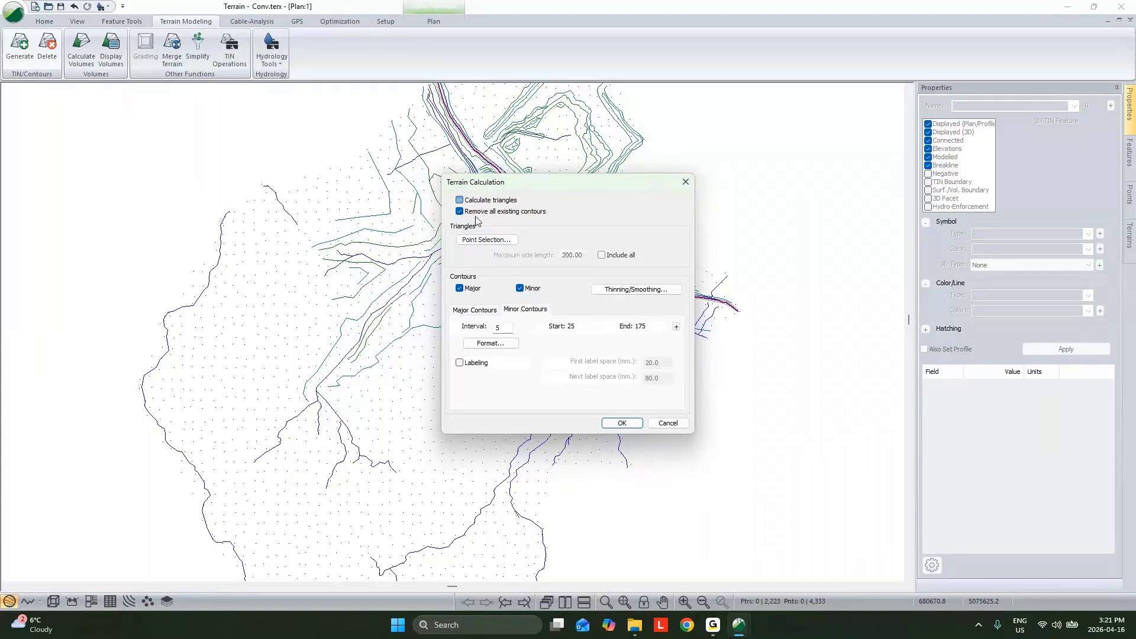
pyautogui.click(617, 426)
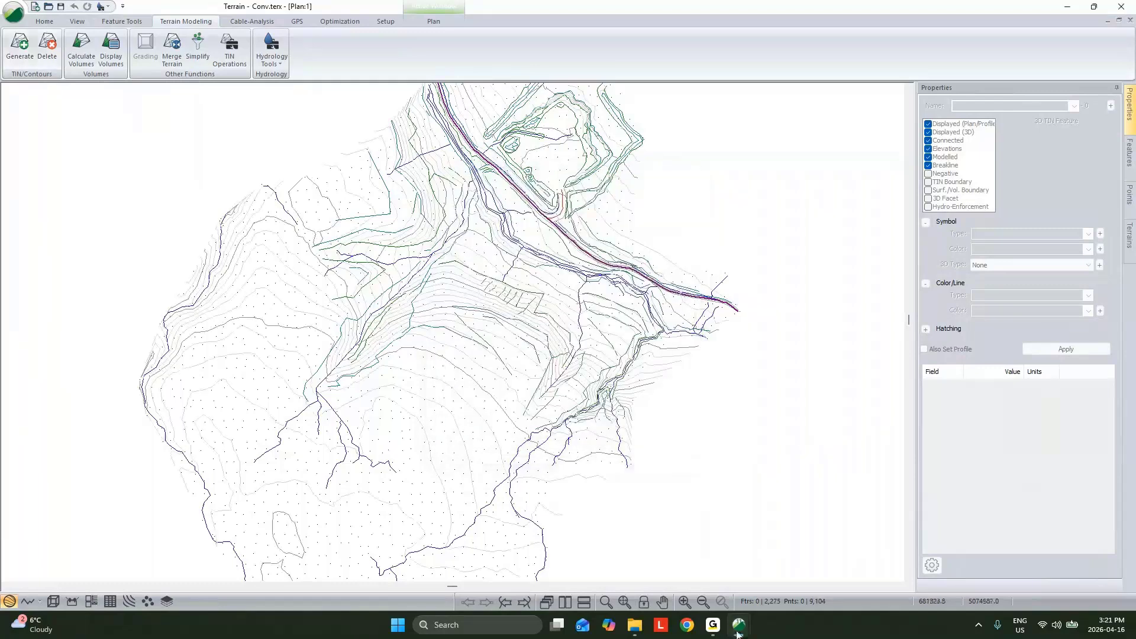
# Step: Switch to the untitled1 LiDAR terrain, show its full tile grid in plan and generate major and minor contours
pyautogui.click(739, 628)
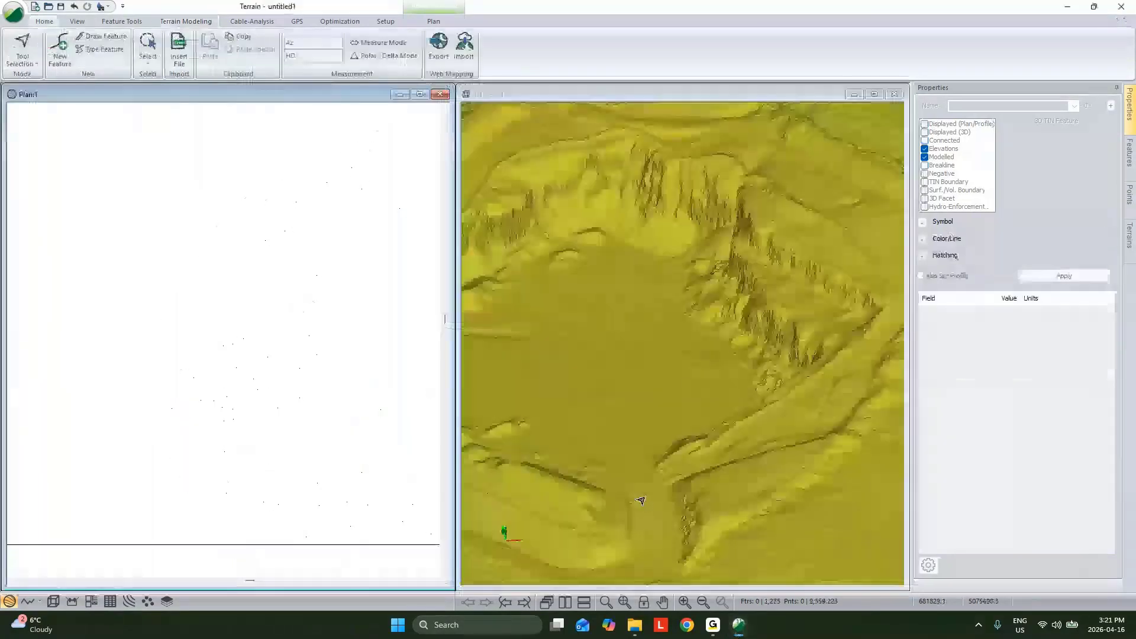
pyautogui.scroll(-8, 240, 412)
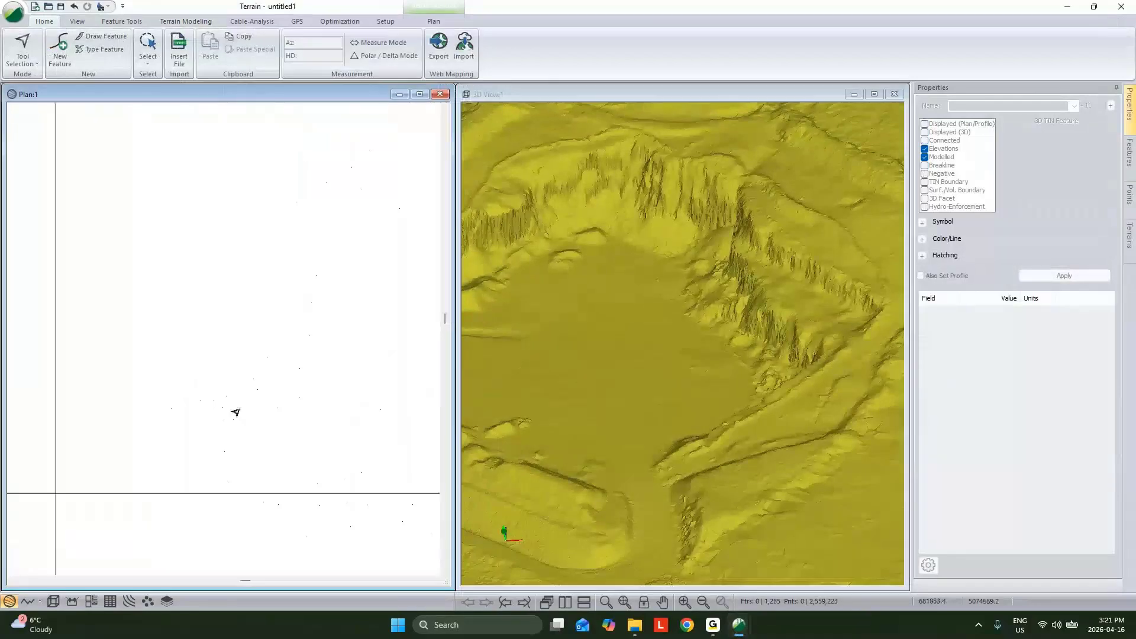
pyautogui.scroll(-3, 240, 412)
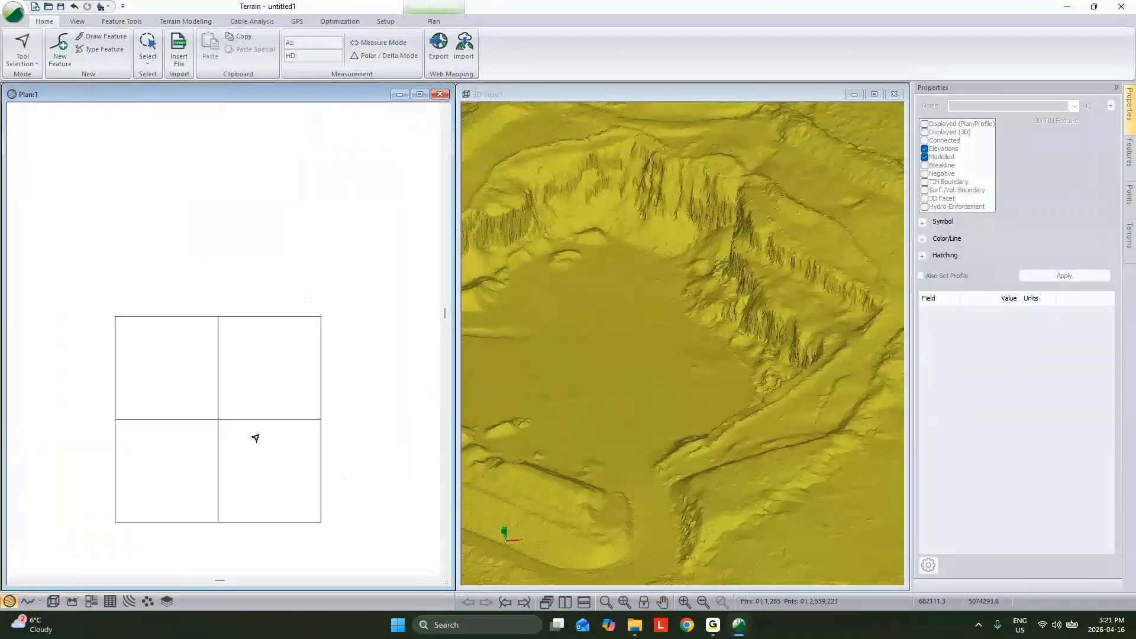
pyautogui.moveTo(672, 316)
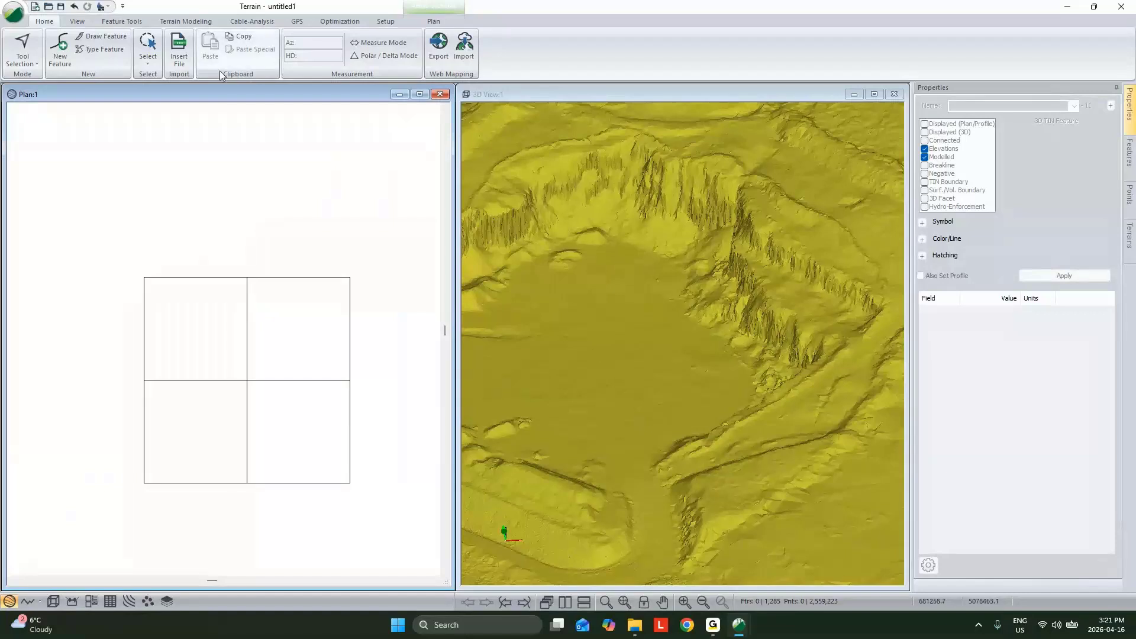
pyautogui.click(186, 21)
pyautogui.click(21, 50)
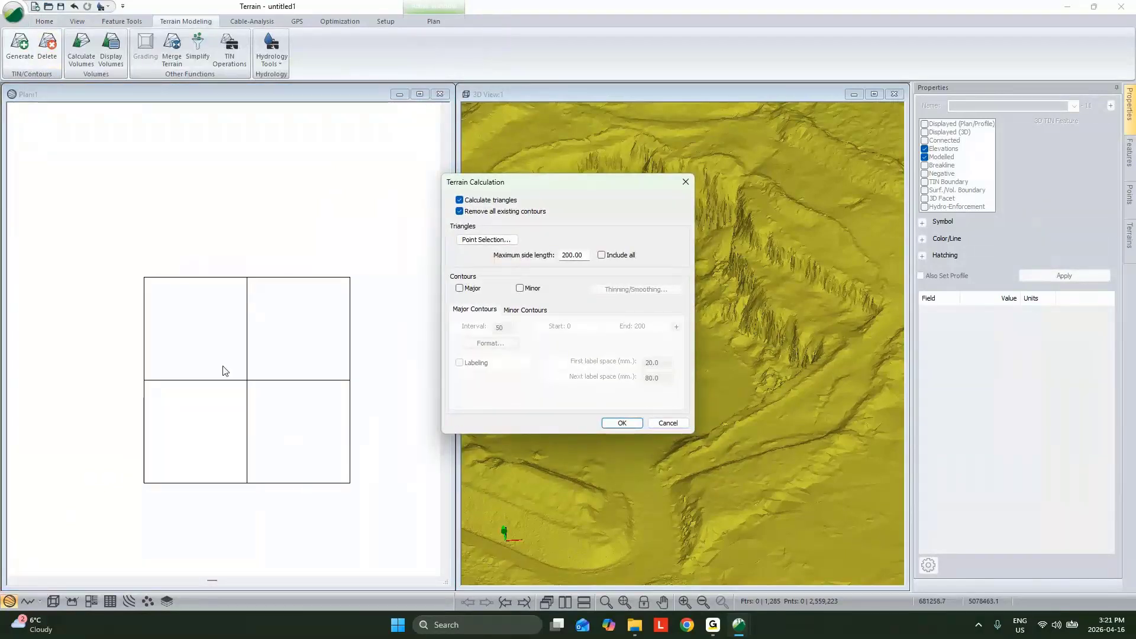
pyautogui.click(471, 289)
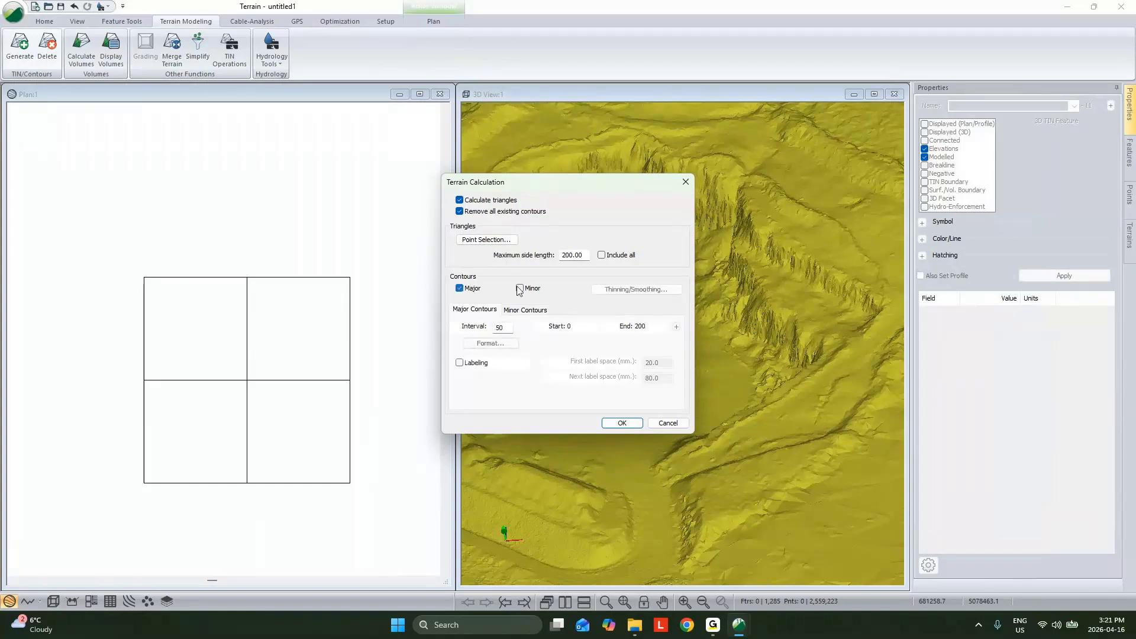
pyautogui.click(520, 289)
pyautogui.click(624, 423)
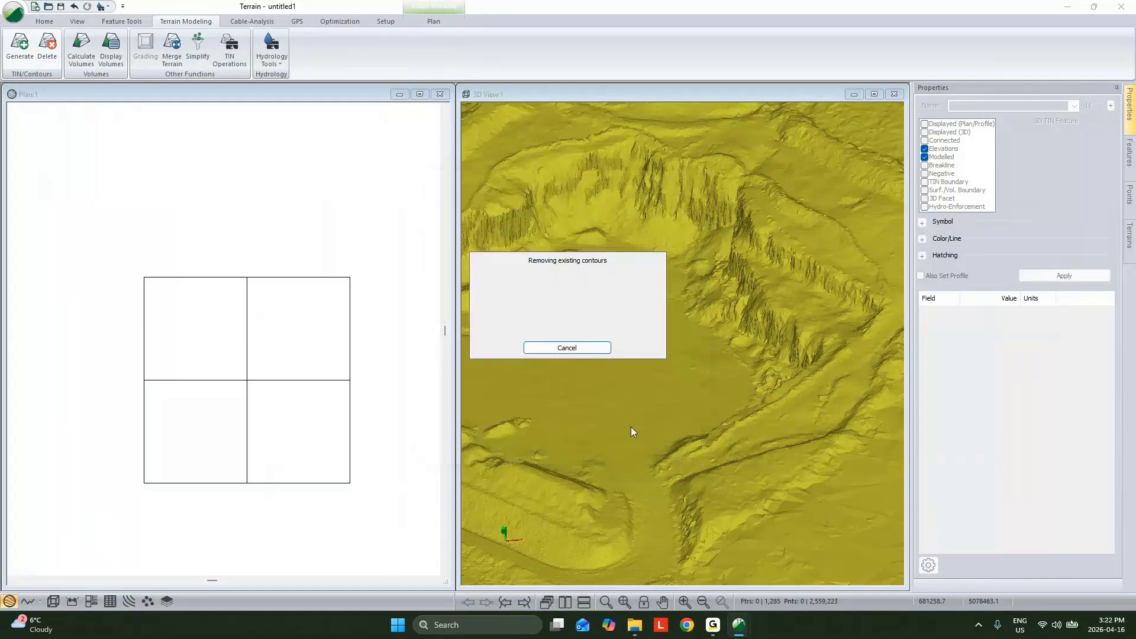
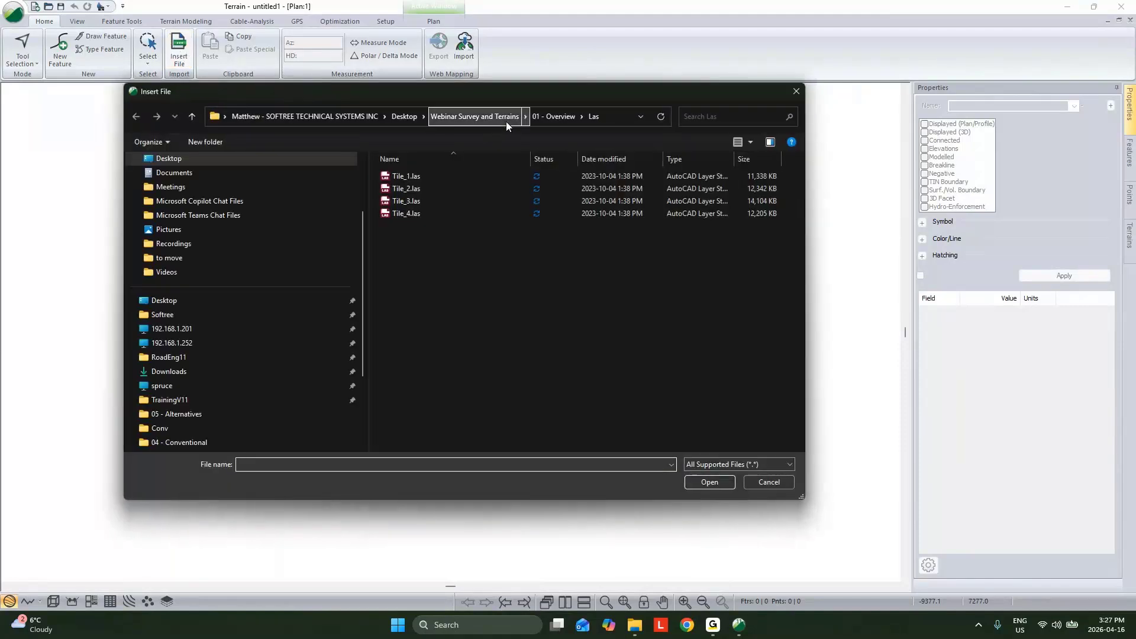
# Step: Import bc_092c085_4_2_4_xyes_8_utm10_2019.laz from the 03 - BIG Data folder, using the 2: Ground class, after checking its projection
pyautogui.click(498, 117)
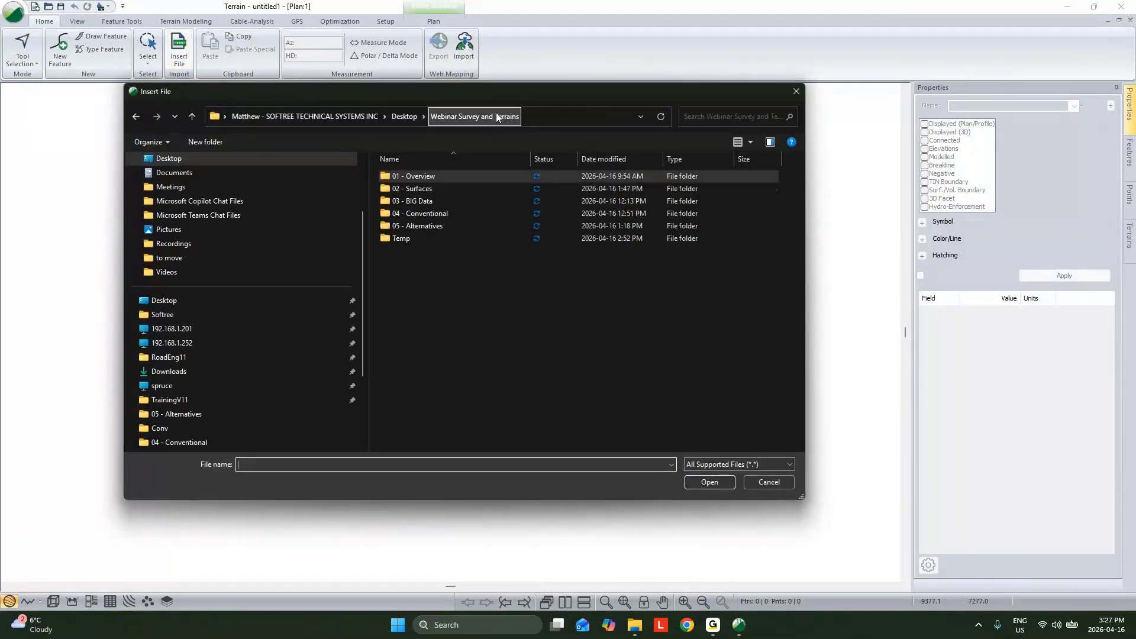
pyautogui.doubleClick(428, 200)
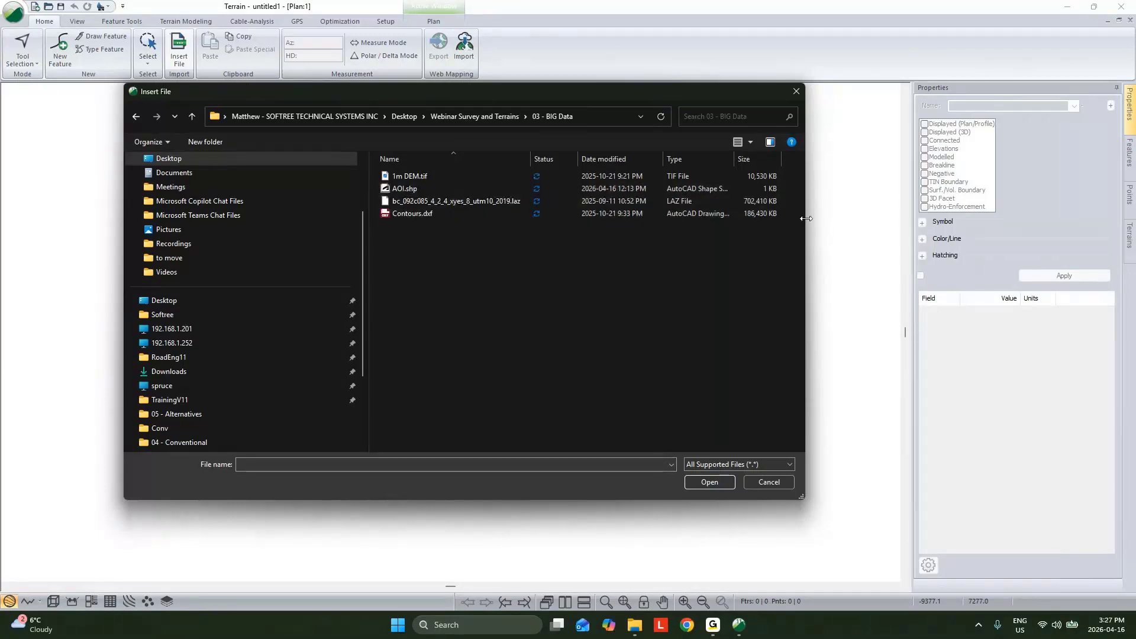
pyautogui.moveTo(805, 219); pyautogui.dragTo(845, 219)
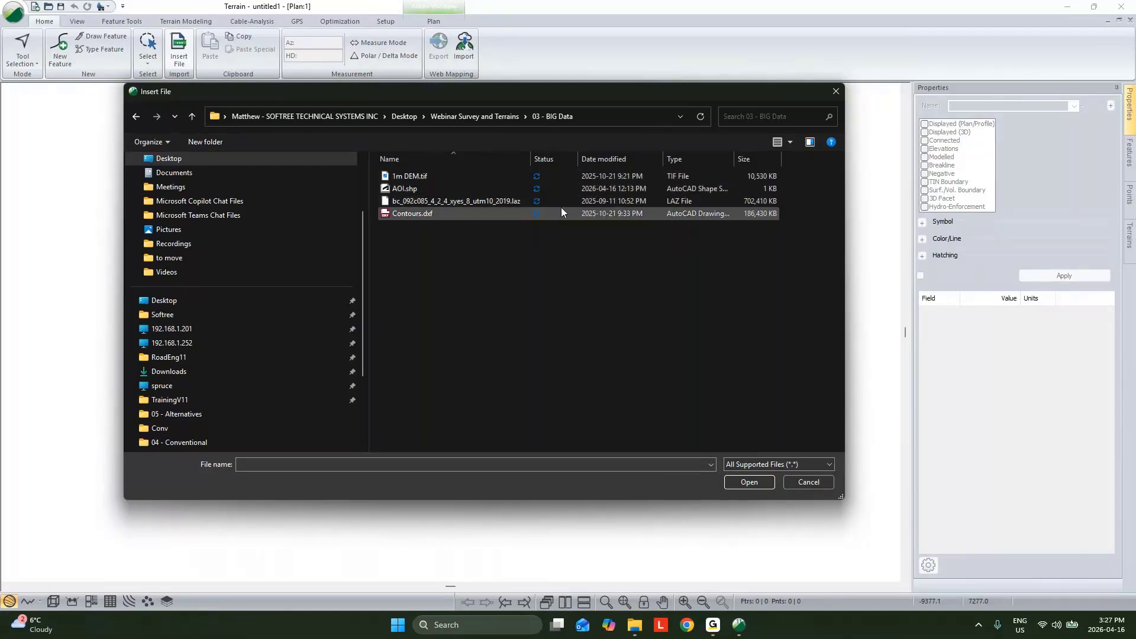
pyautogui.click(743, 204)
pyautogui.click(748, 483)
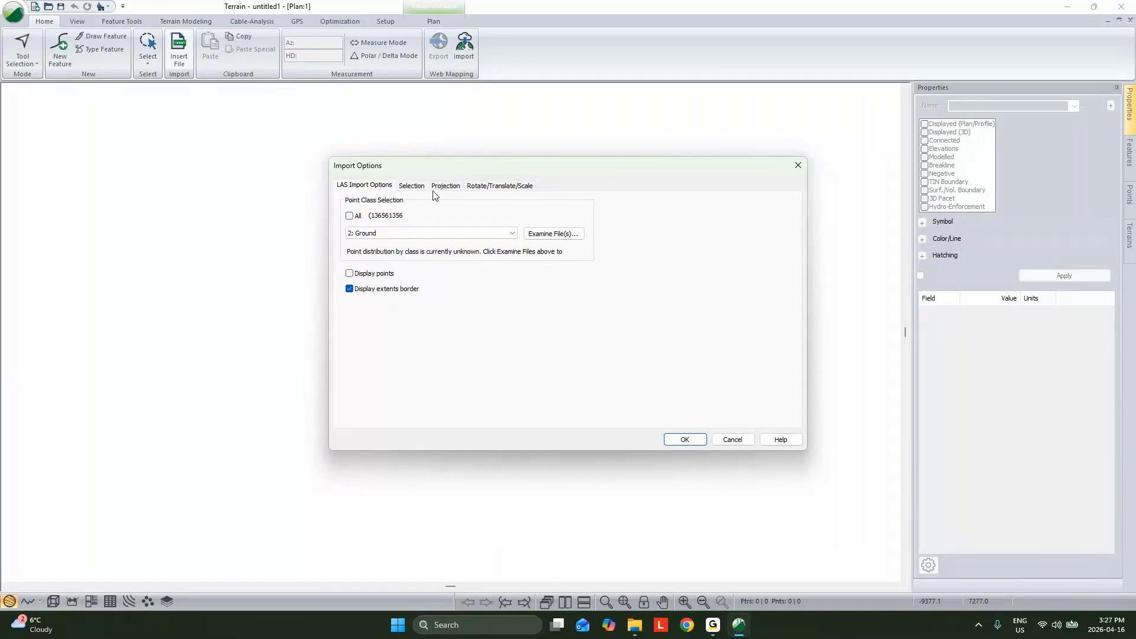
pyautogui.click(450, 187)
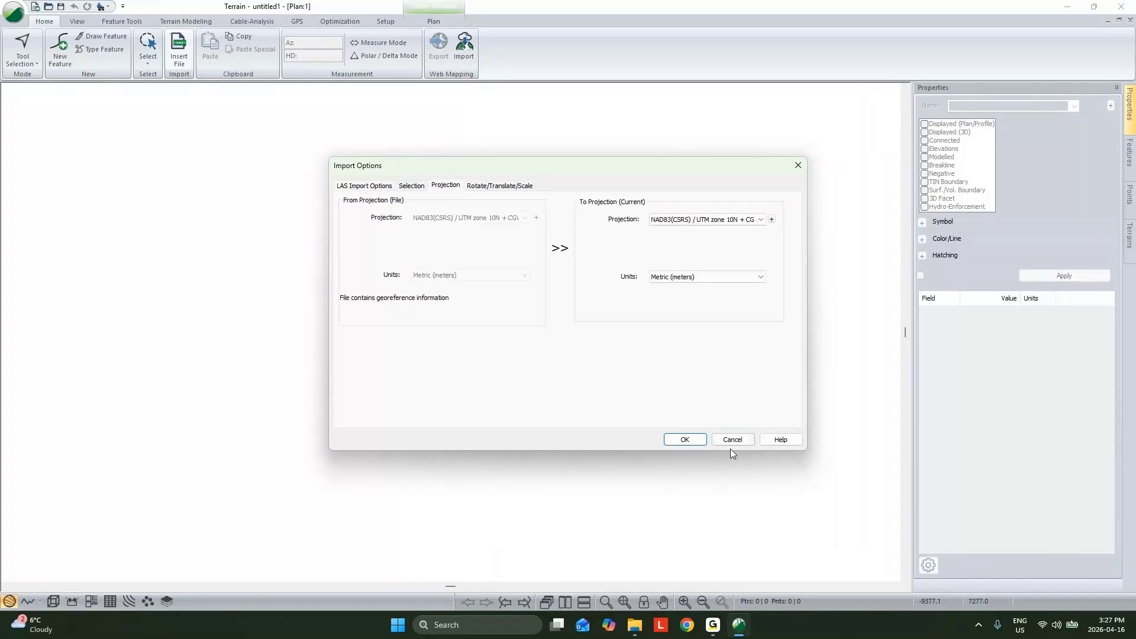
pyautogui.click(687, 440)
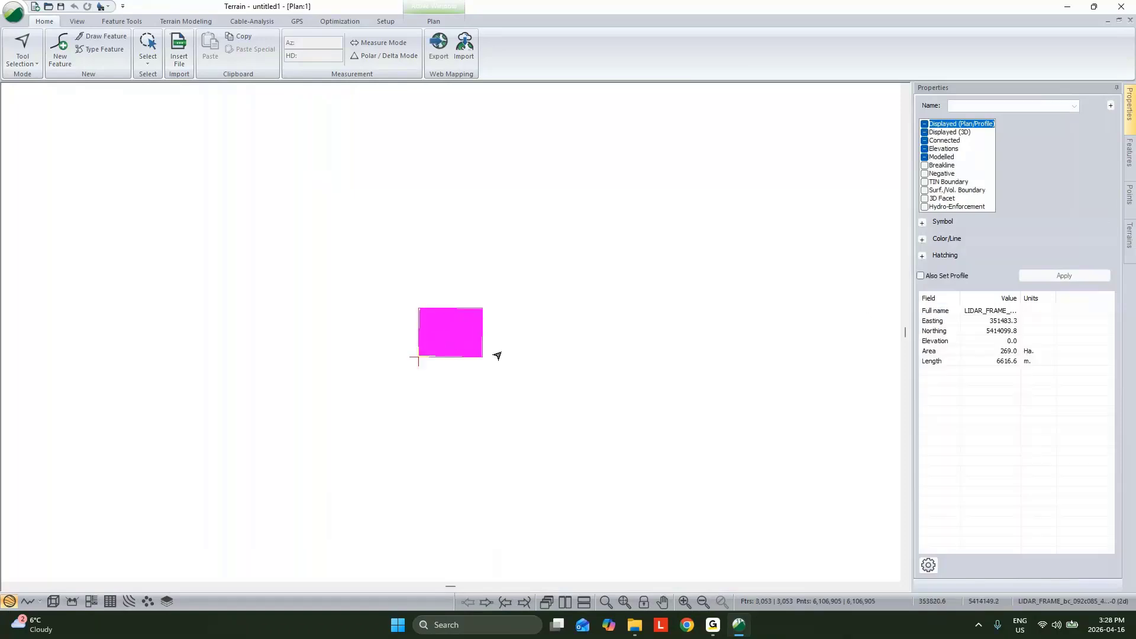
# Step: Examine the density of the imported ground points in plan, then clear the selection and frame the full LiDAR extents border
pyautogui.scroll(1, 453, 341)
pyautogui.scroll(3, 453, 340)
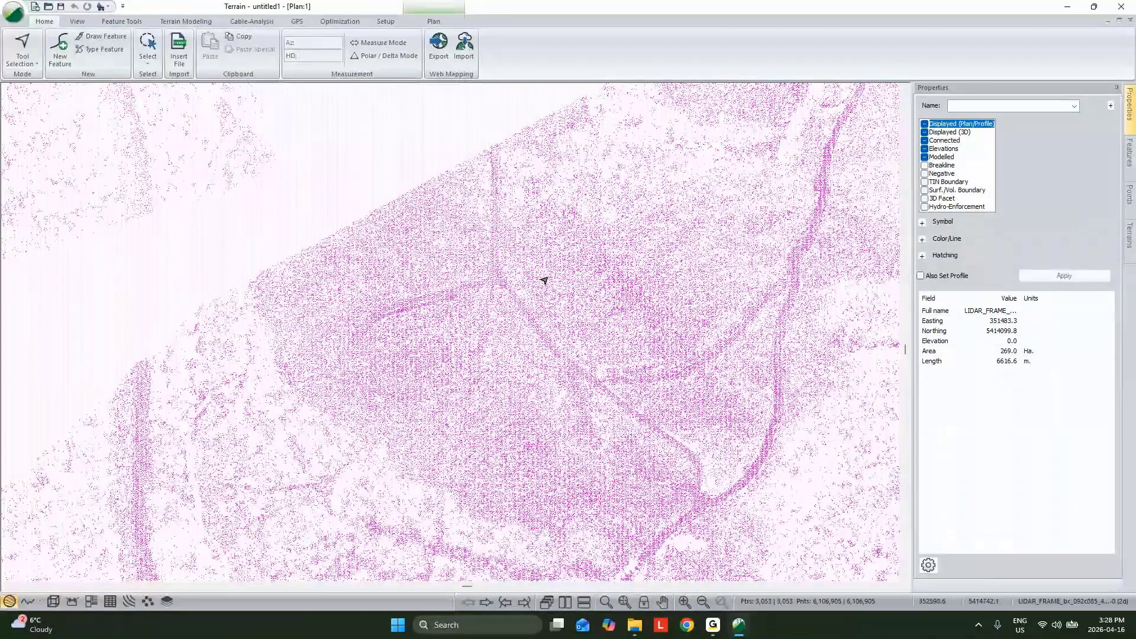
pyautogui.click(436, 166)
pyautogui.scroll(-2, 459, 249)
pyautogui.scroll(-1, 633, 298)
pyautogui.click(634, 298)
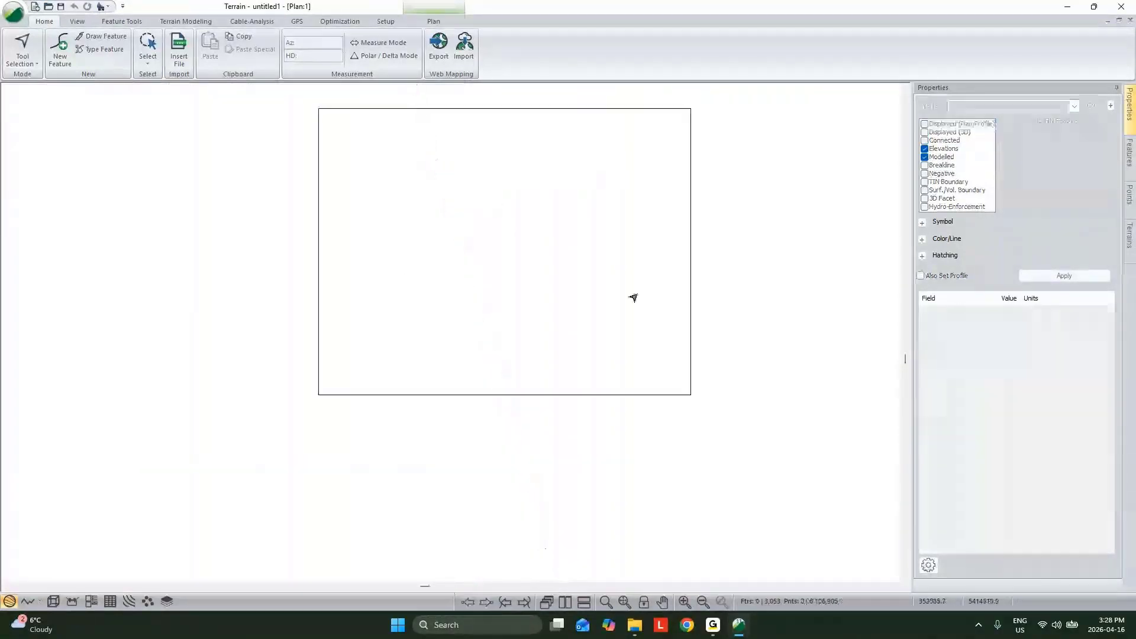
pyautogui.moveTo(633, 297); pyautogui.dragTo(612, 385, button='middle')
# Step: Generate the LiDAR terrain's TIN with major and minor contours, using a maximum side length of 200, and open its 3D view
pyautogui.click(185, 21)
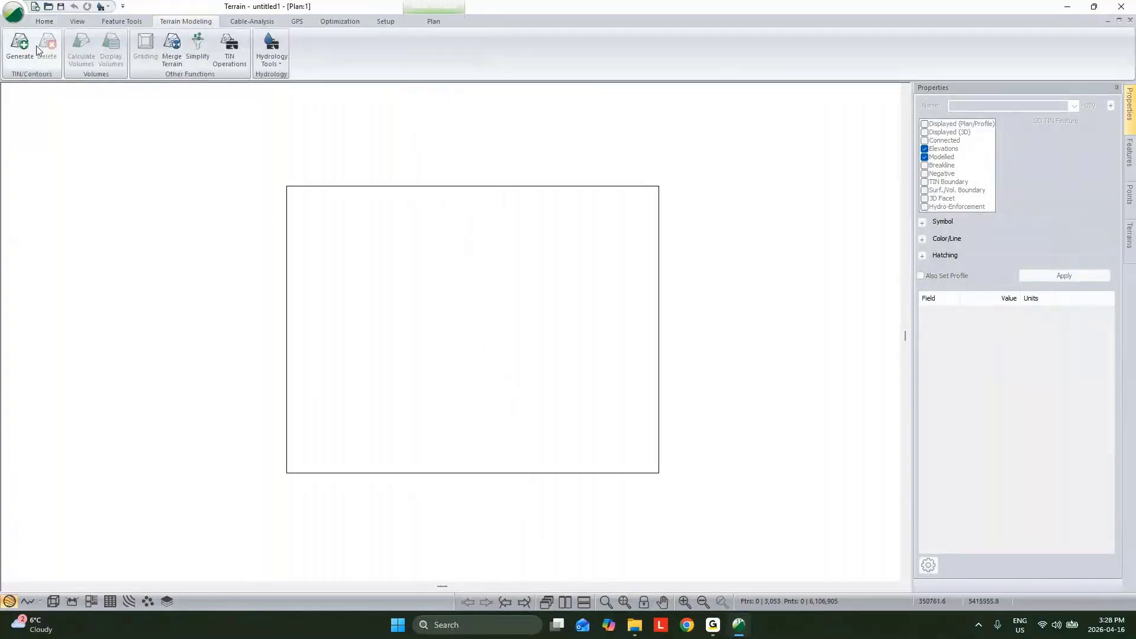
pyautogui.click(31, 48)
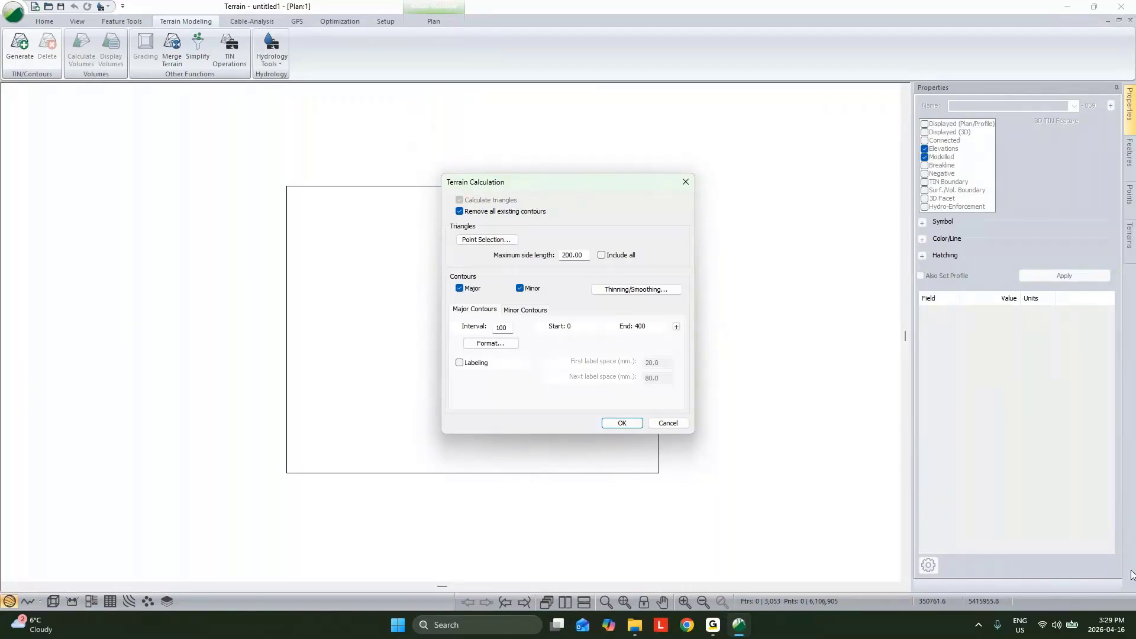
pyautogui.click(667, 422)
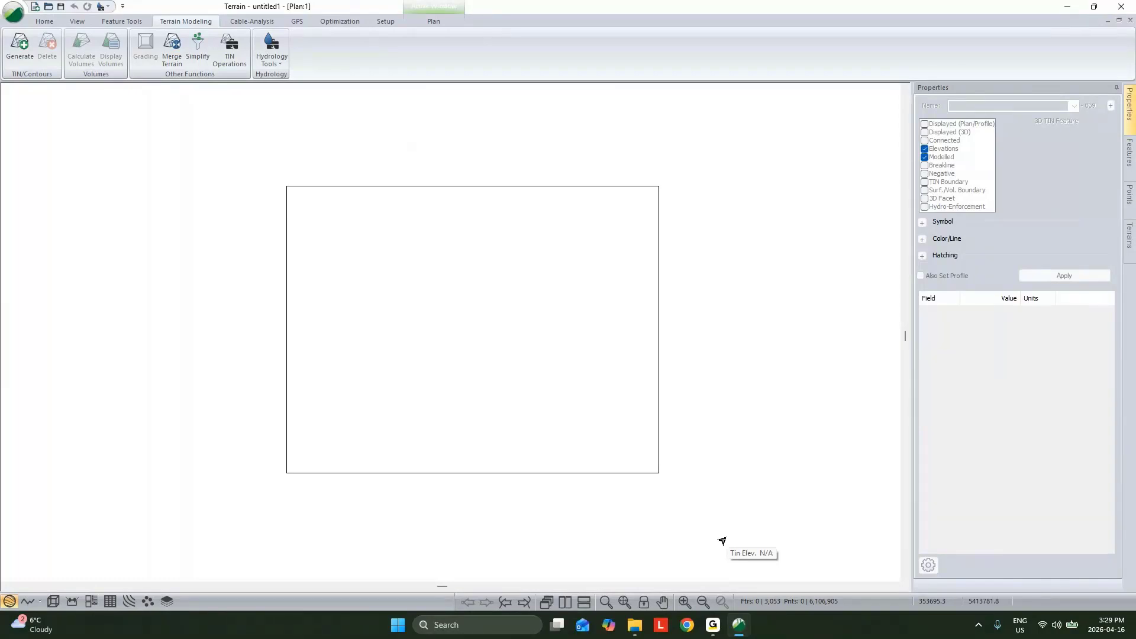
pyautogui.scroll(5, 363, 384)
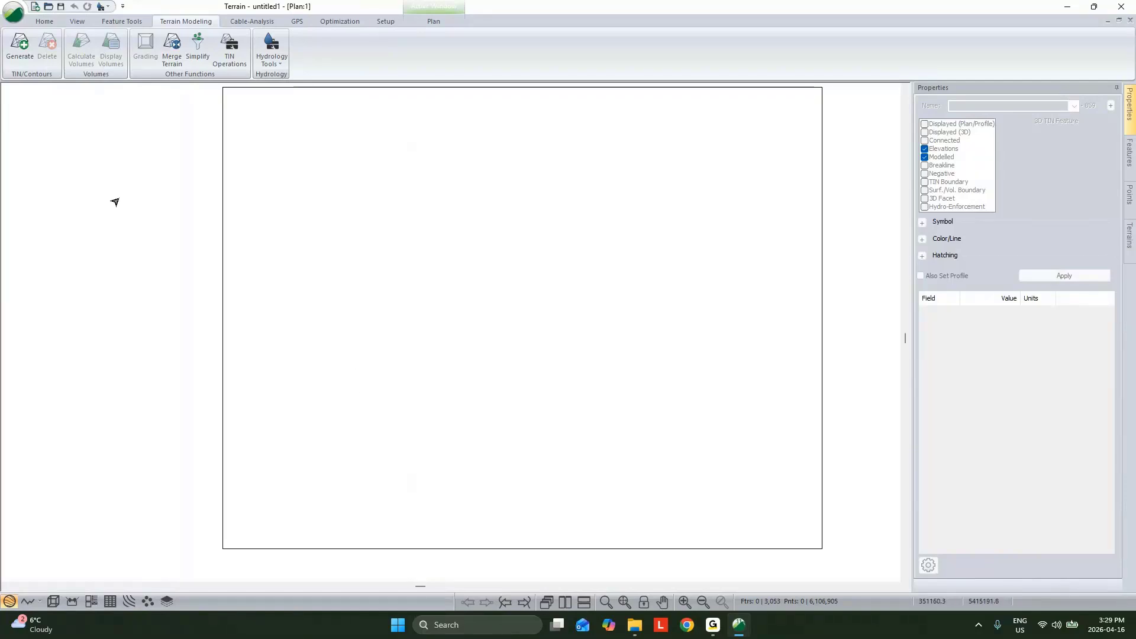
pyautogui.click(19, 45)
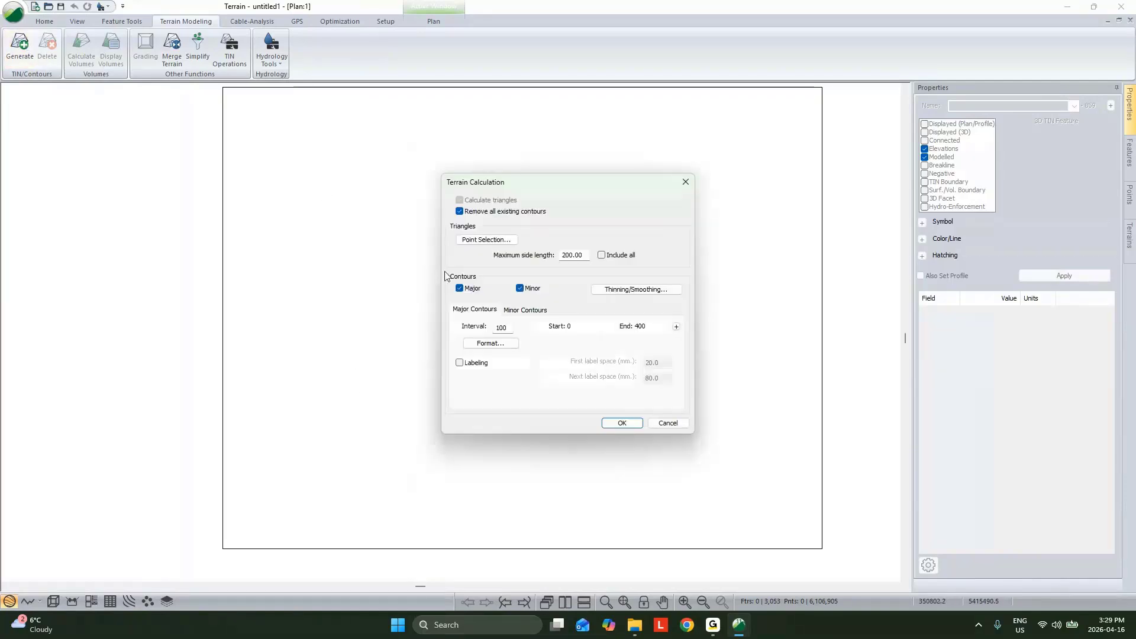
pyautogui.click(619, 424)
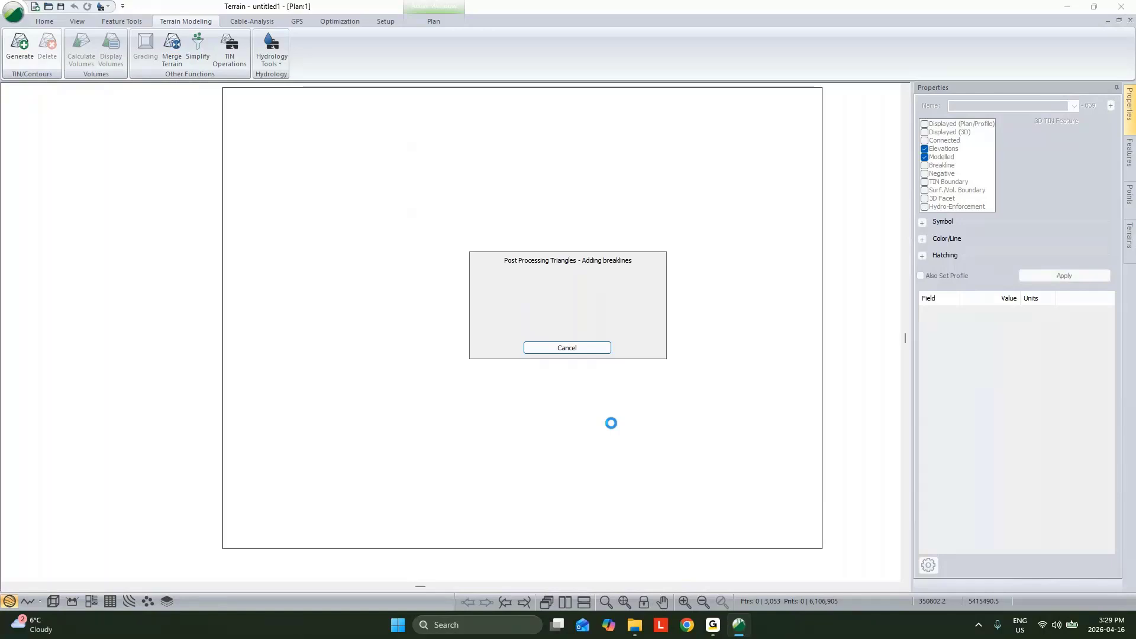
pyautogui.click(53, 602)
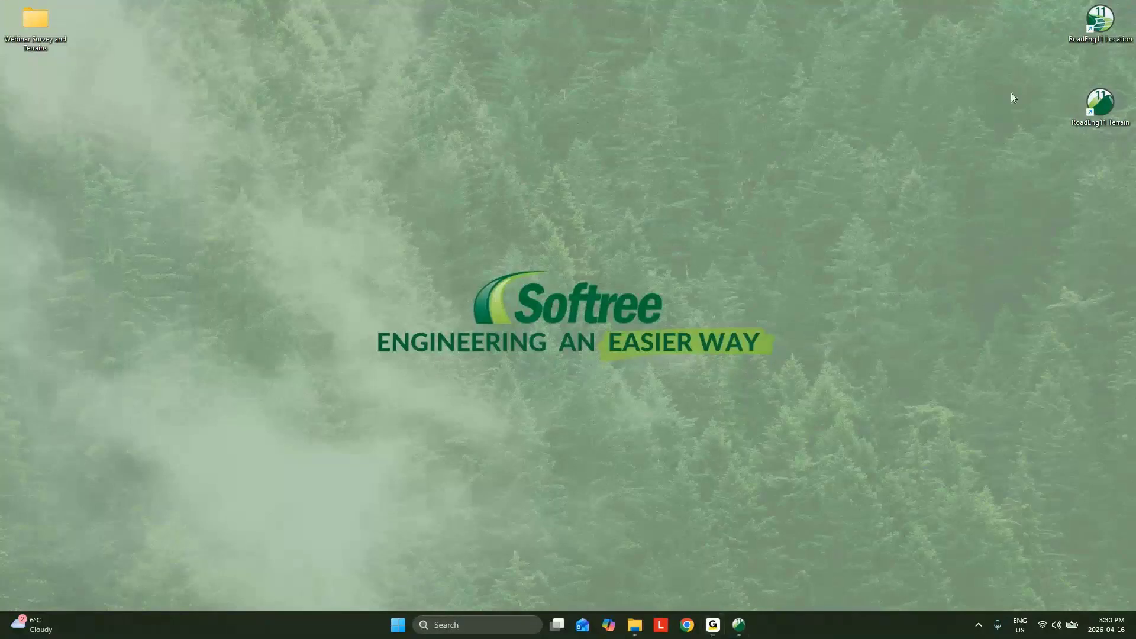
# Step: Start a new Terrain session and import 1m DEM.tif as a Raster DEM, showing the extents border without displaying points
pyautogui.doubleClick(1099, 101)
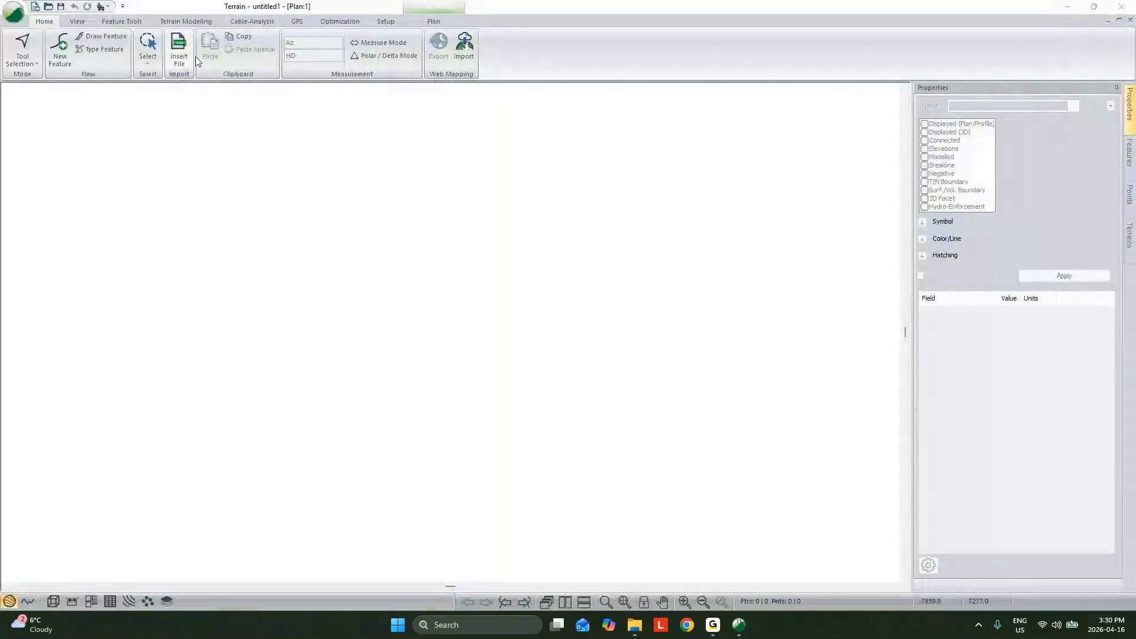
pyautogui.click(188, 56)
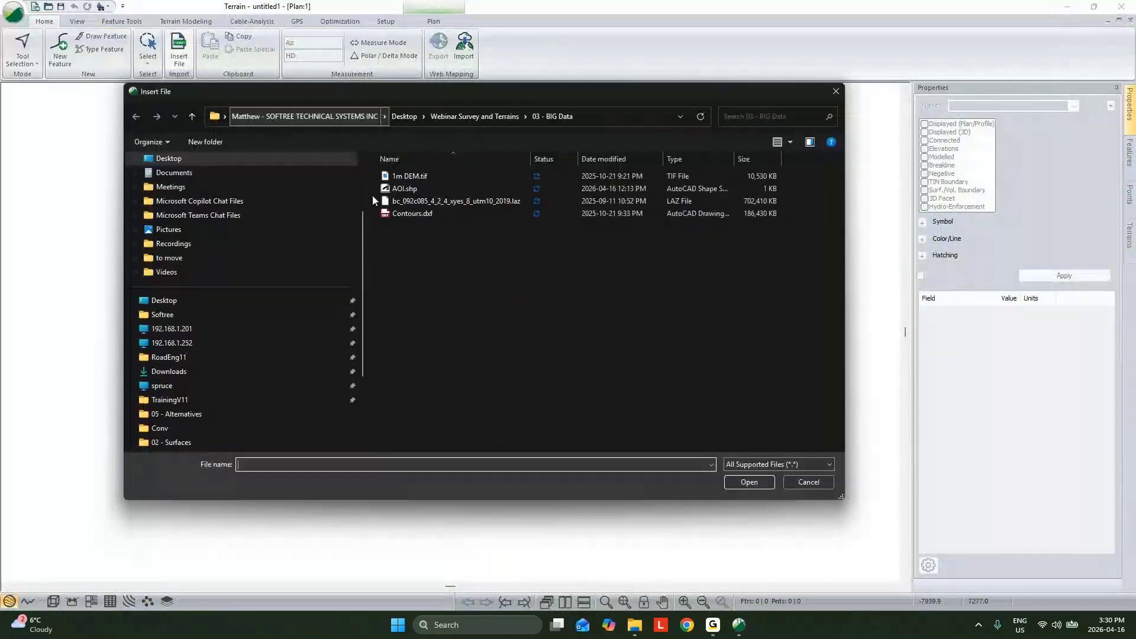
pyautogui.click(414, 176)
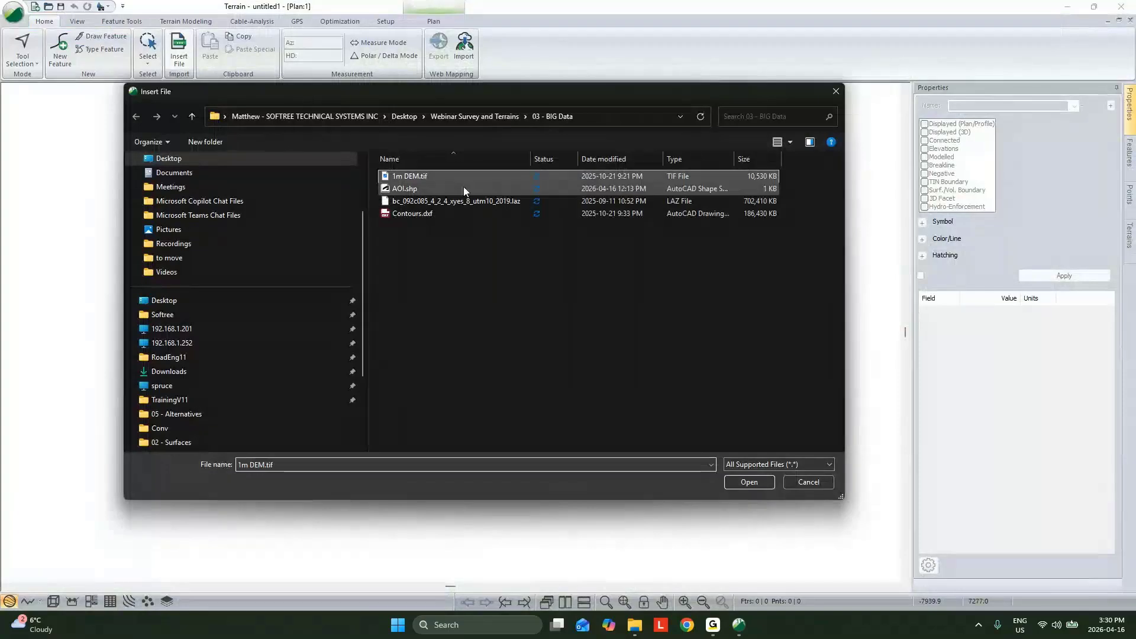
pyautogui.click(748, 481)
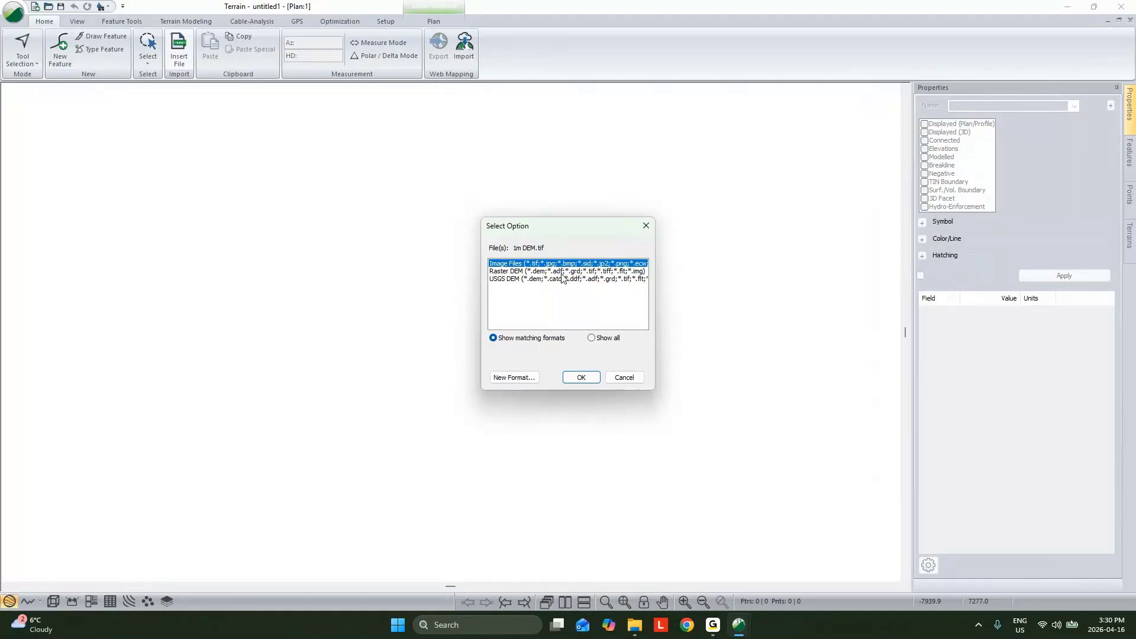
pyautogui.click(561, 273)
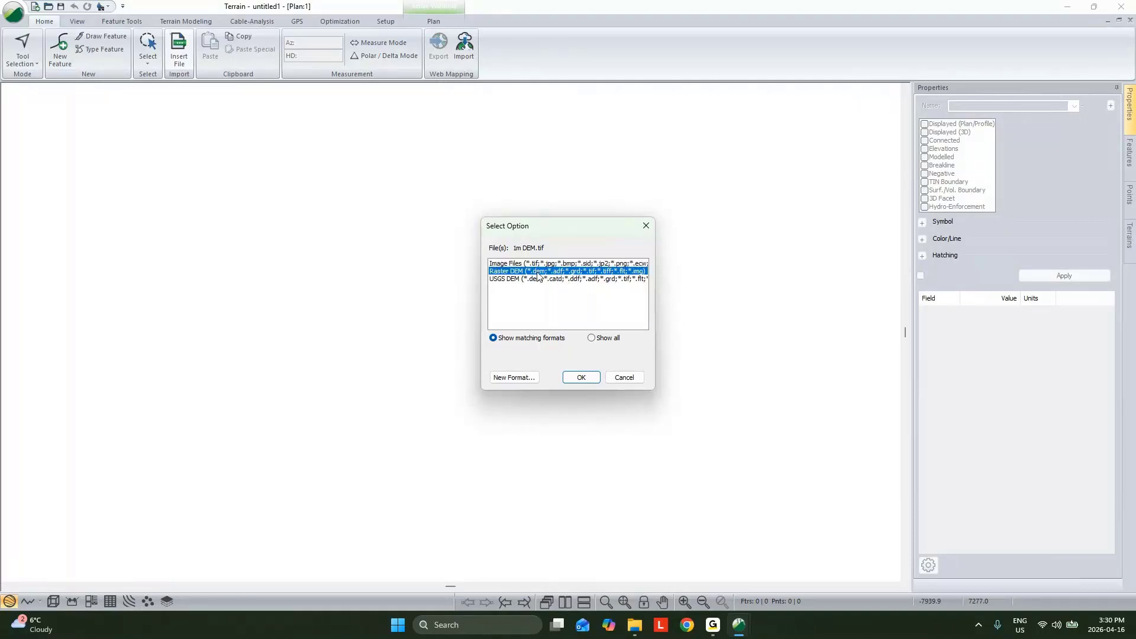
pyautogui.click(584, 378)
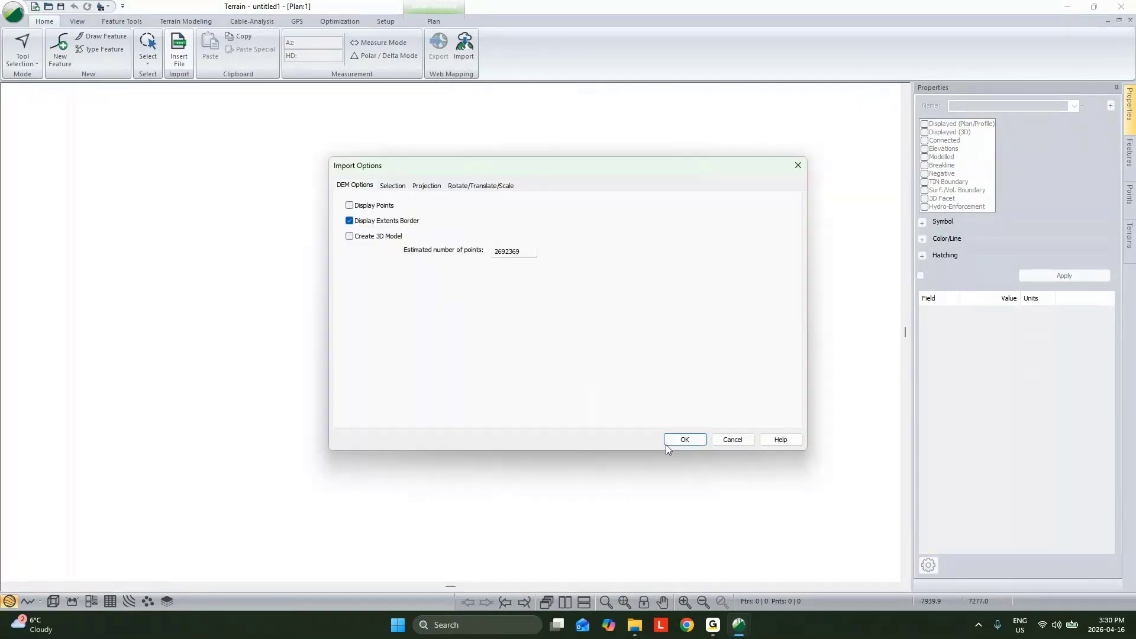
pyautogui.click(681, 439)
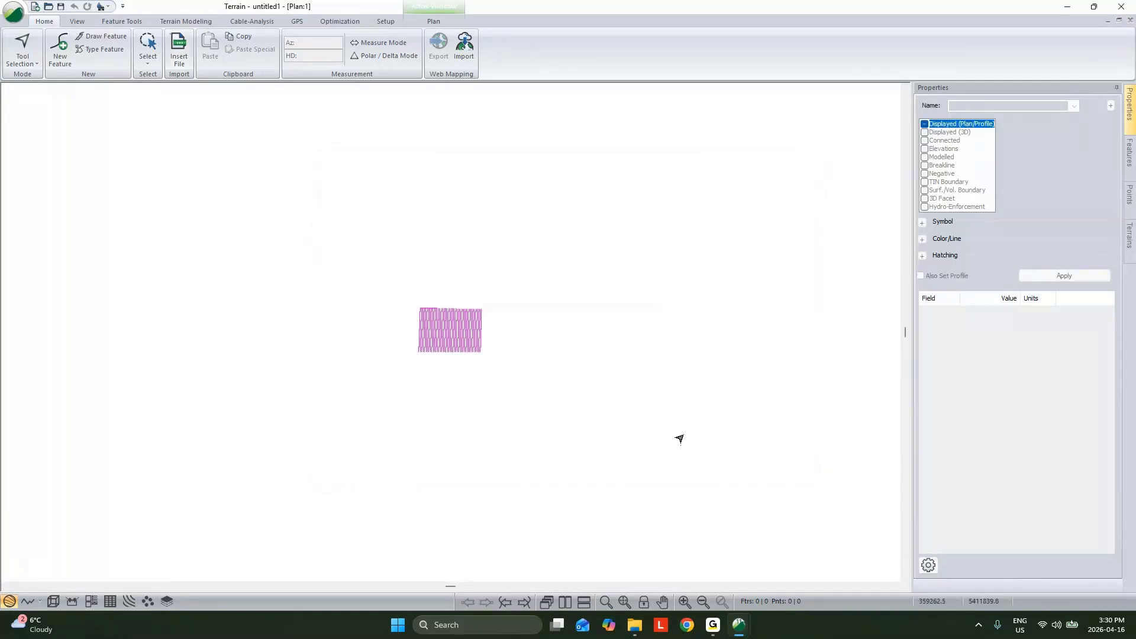
pyautogui.click(379, 296)
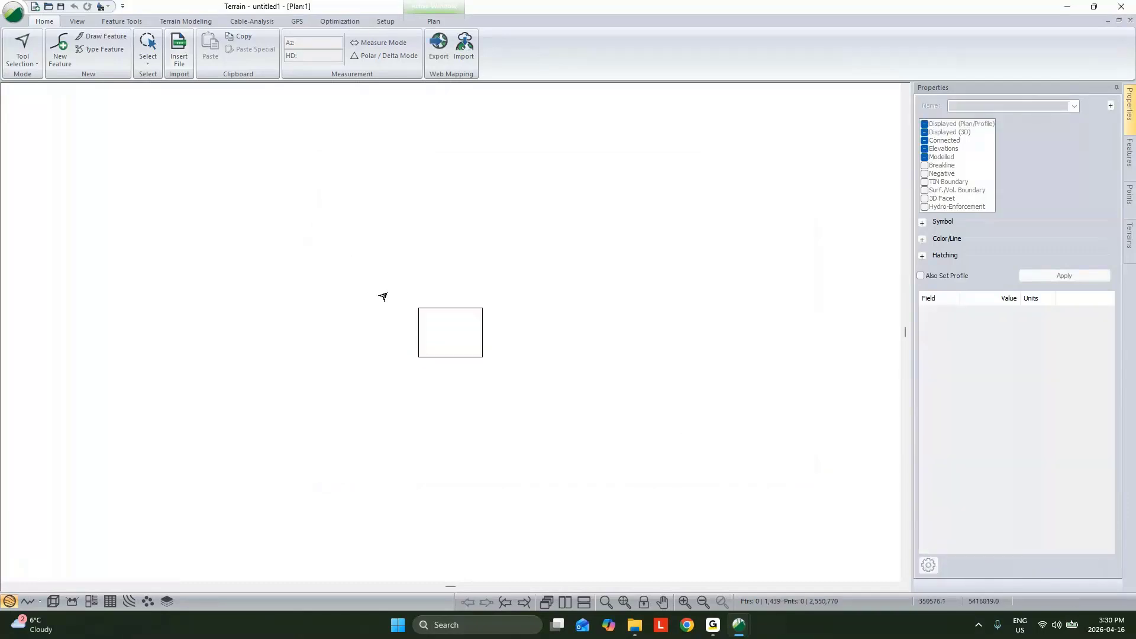
# Step: Generate the DEM terrain's TIN with major contours at interval 100 and minor contours, using a maximum side length of 200
pyautogui.click(185, 21)
pyautogui.click(19, 48)
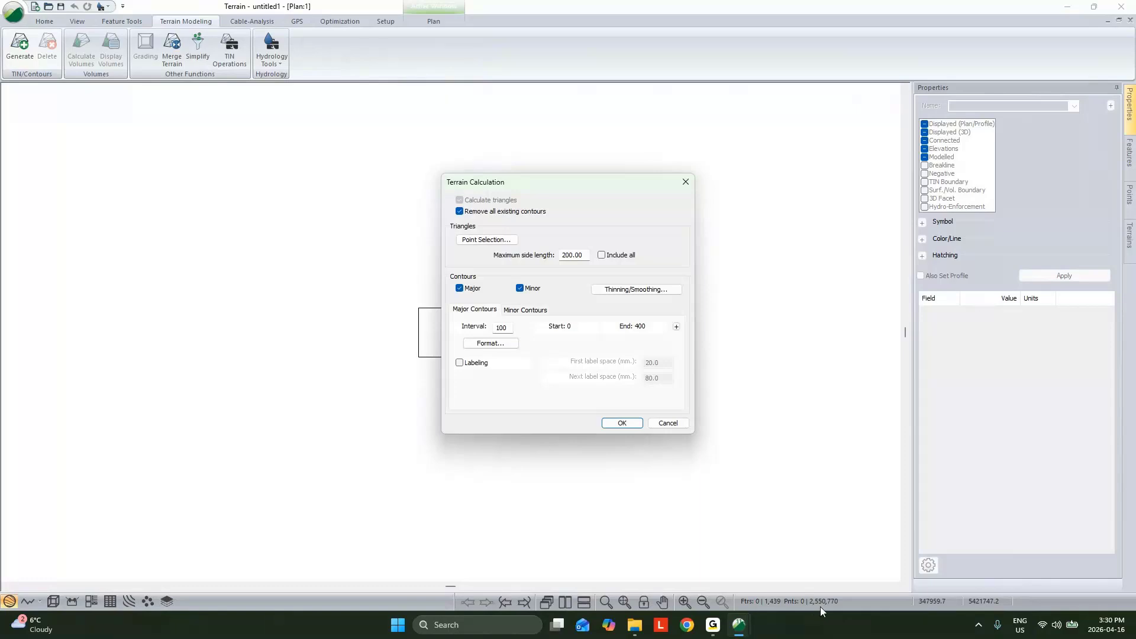
pyautogui.click(622, 424)
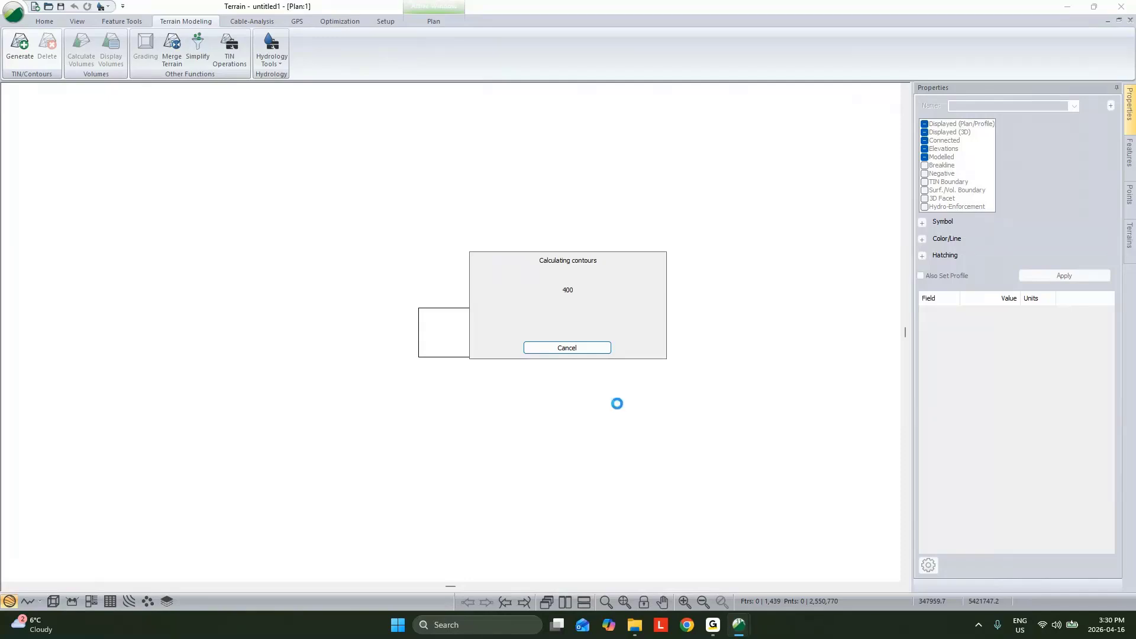
pyautogui.scroll(5, 454, 325)
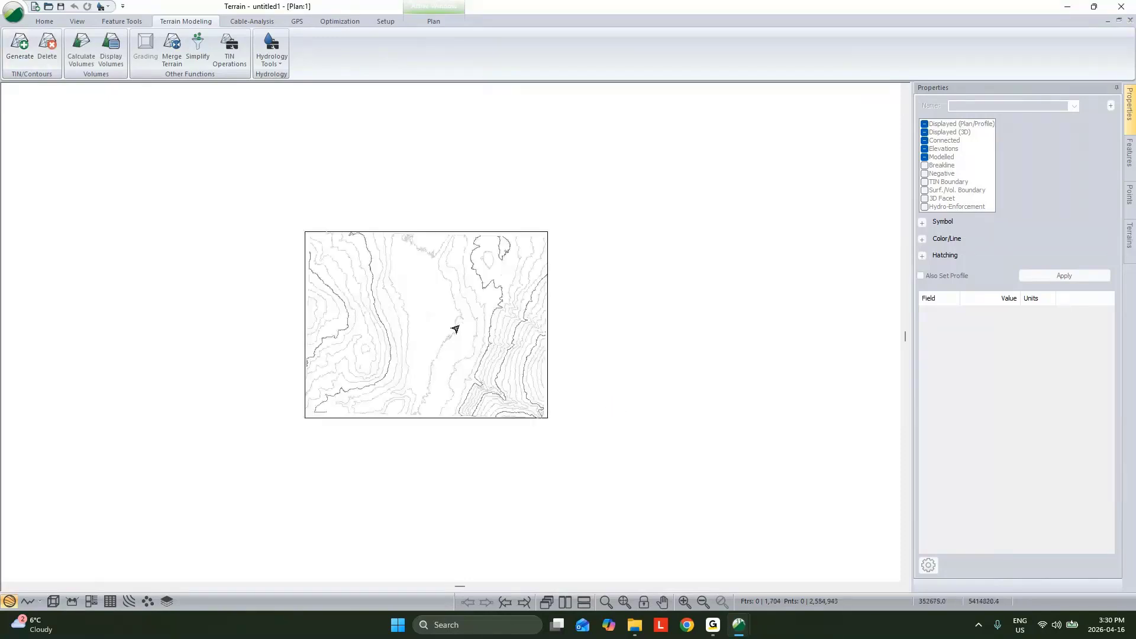
# Step: Examine the DEM surface in 3D, inspecting the road, slopes and regular point grid from several angles and zoom levels
pyautogui.click(52, 601)
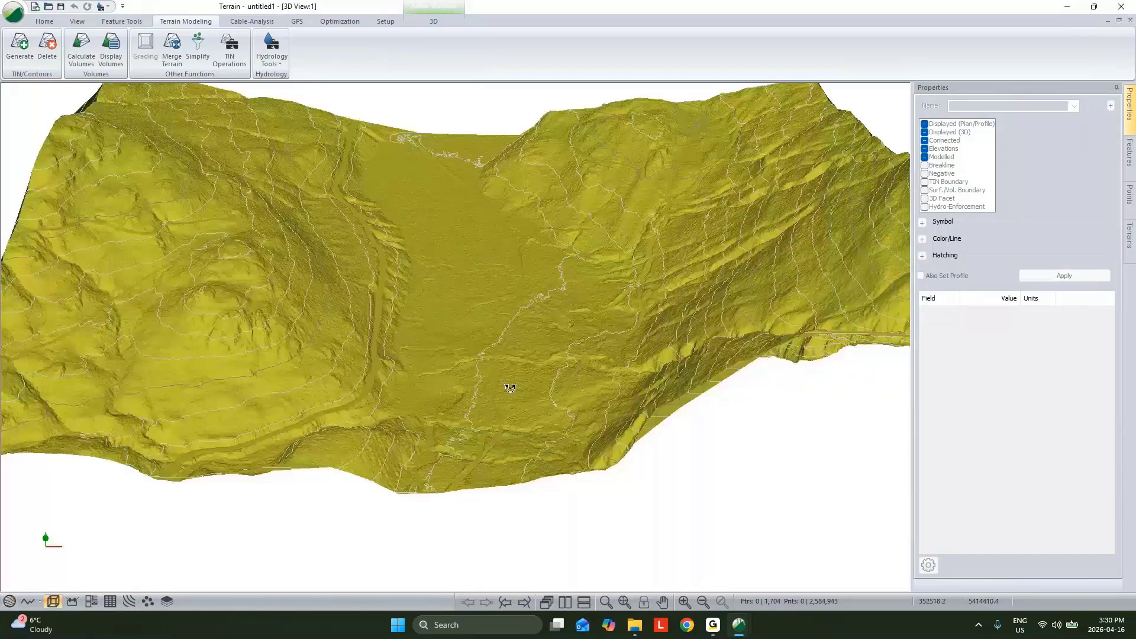
pyautogui.moveTo(510, 388); pyautogui.dragTo(521, 337)
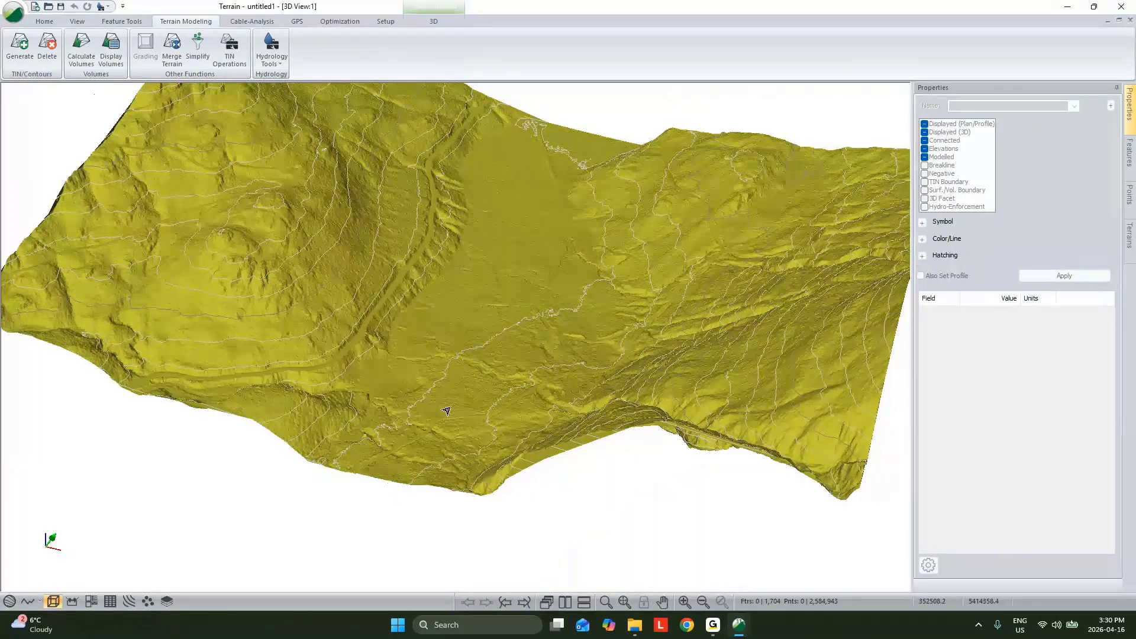
pyautogui.scroll(5, 468, 418)
pyautogui.click(490, 408)
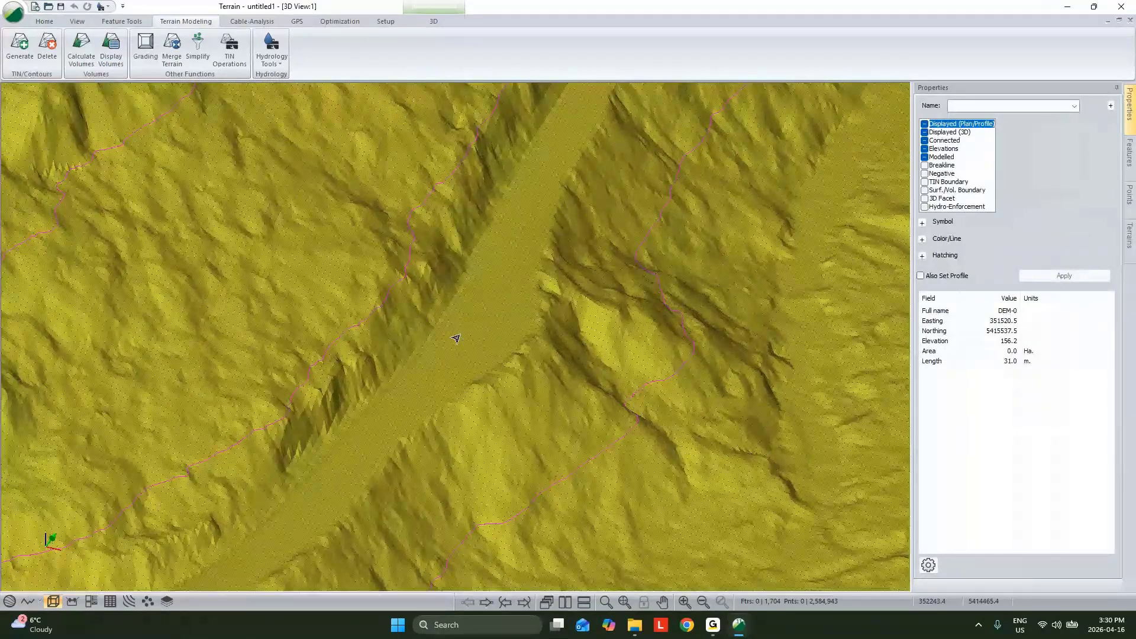
pyautogui.scroll(2, 457, 336)
pyautogui.scroll(-2, 458, 332)
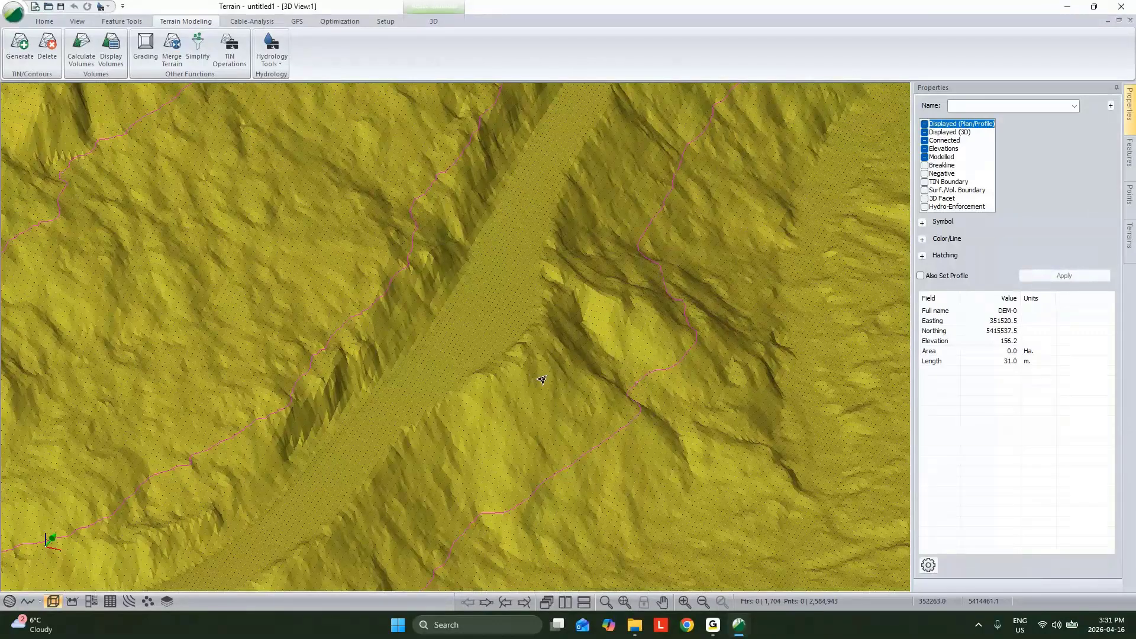
pyautogui.scroll(-5, 541, 380)
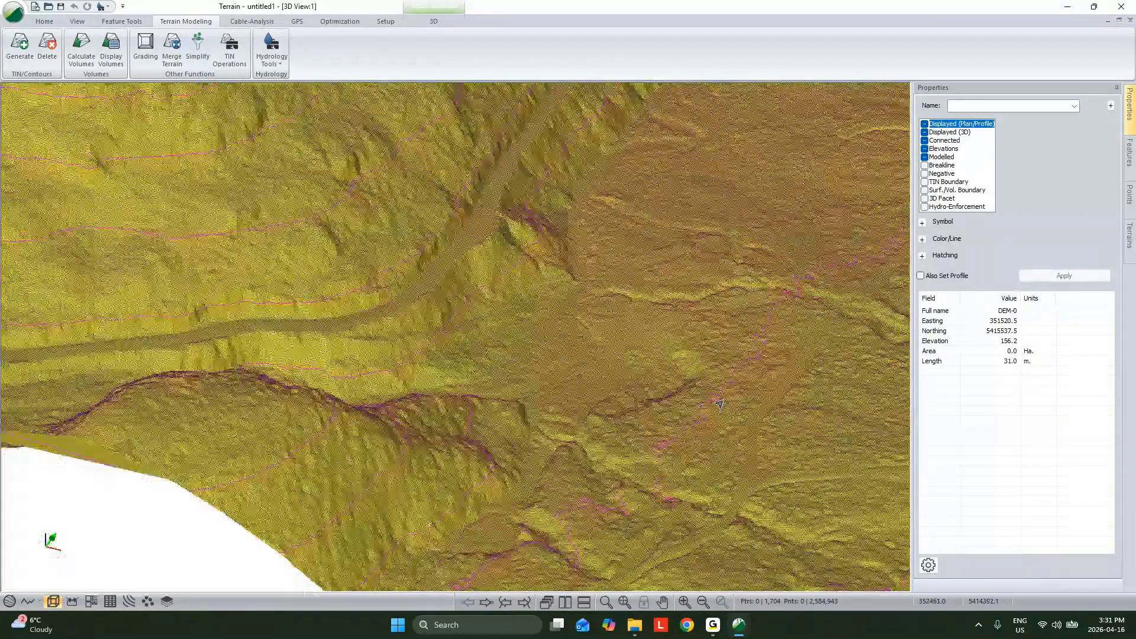
pyautogui.moveTo(719, 404); pyautogui.dragTo(732, 451, button='middle')
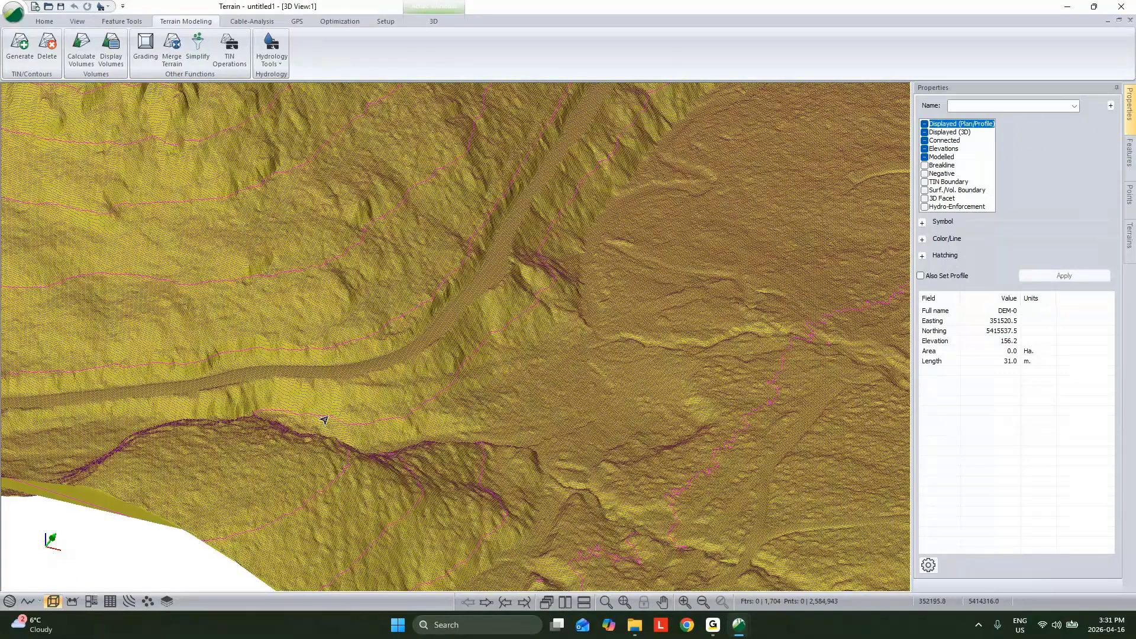
pyautogui.click(345, 409)
pyautogui.scroll(3, 542, 354)
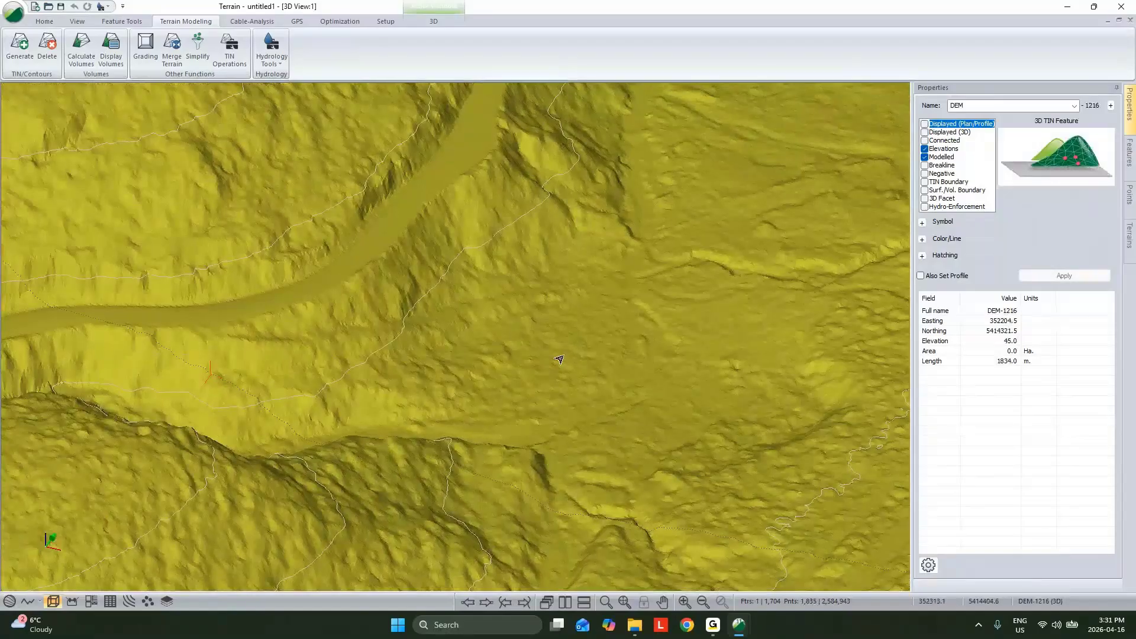
# Step: Start a new Terrain session and import Contours.dxf as Autocad DXF with 3D points, continuing without coordinate conversion
pyautogui.click(1068, 7)
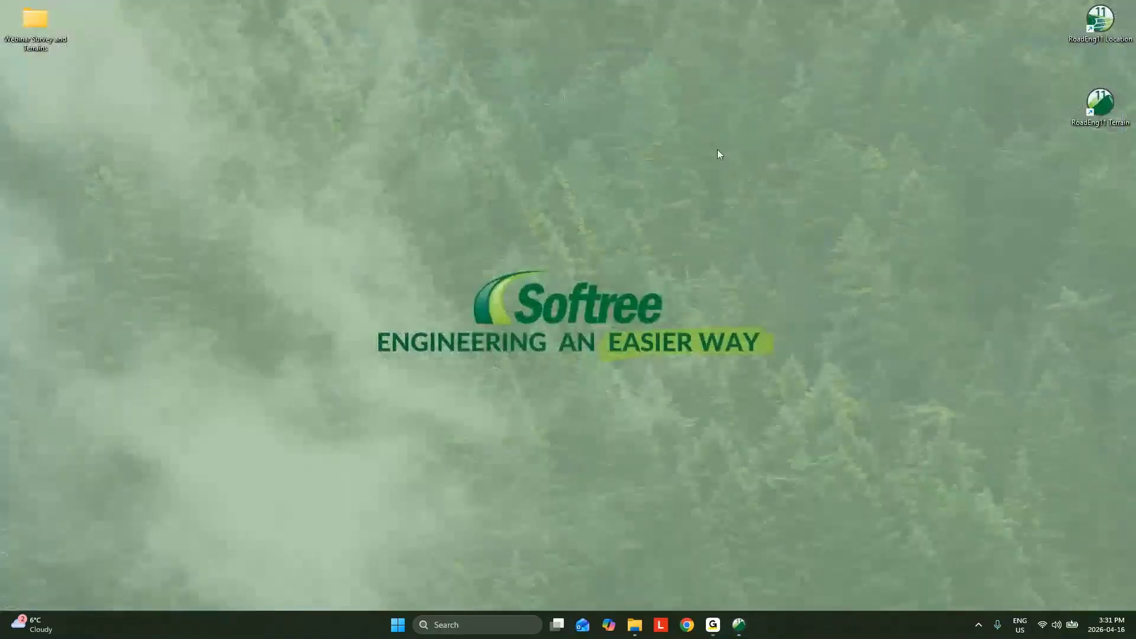
pyautogui.doubleClick(1111, 102)
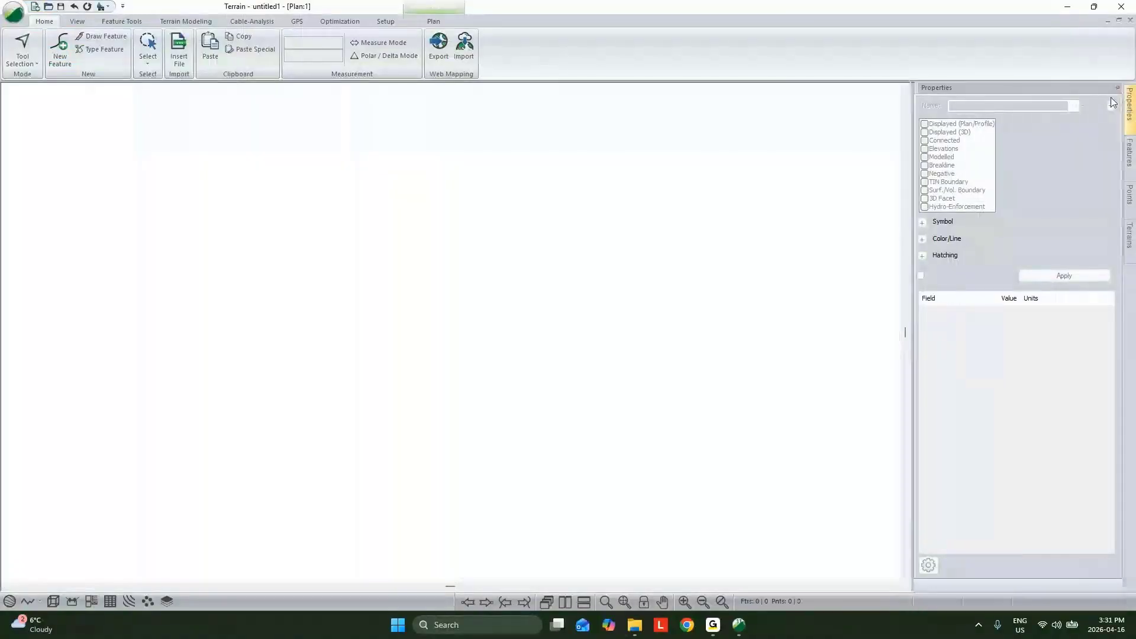
pyautogui.click(179, 60)
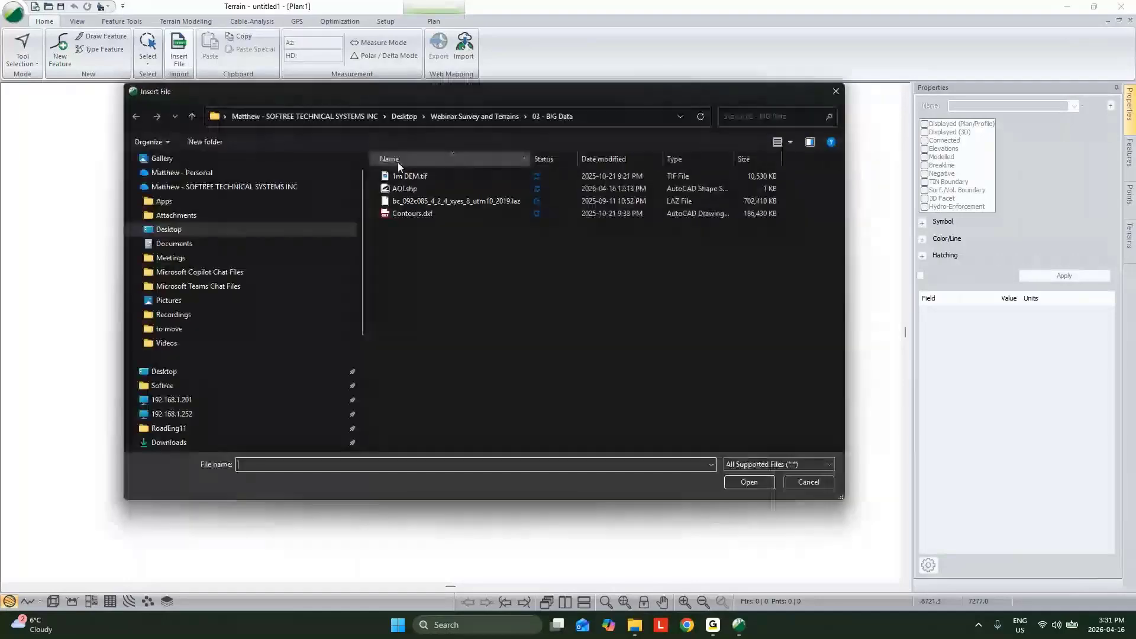
pyautogui.click(428, 216)
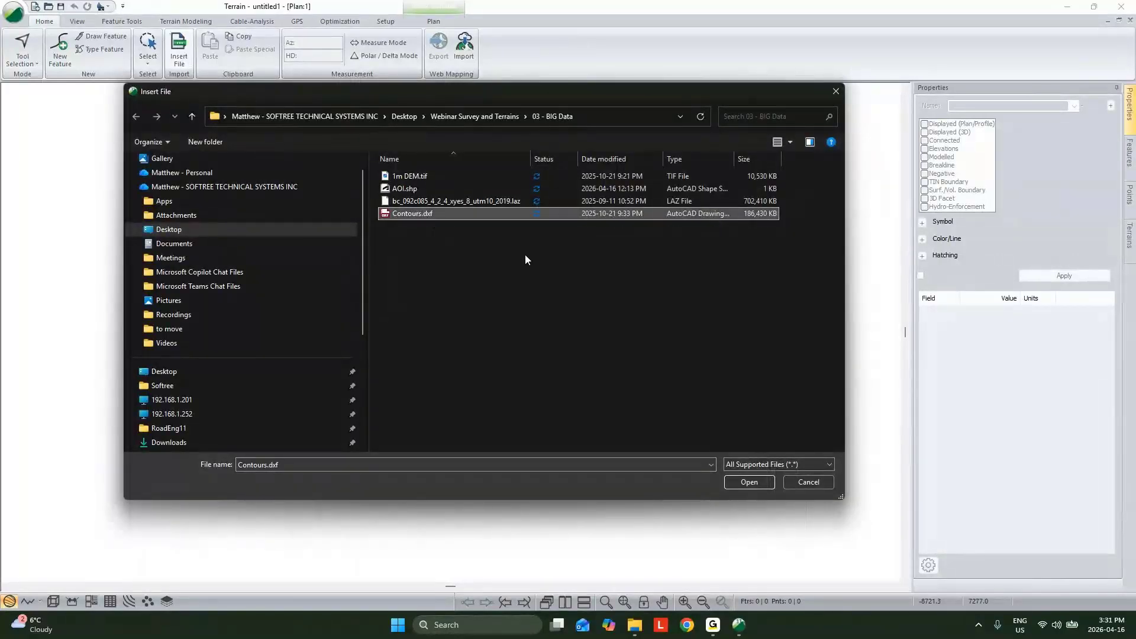
pyautogui.click(747, 480)
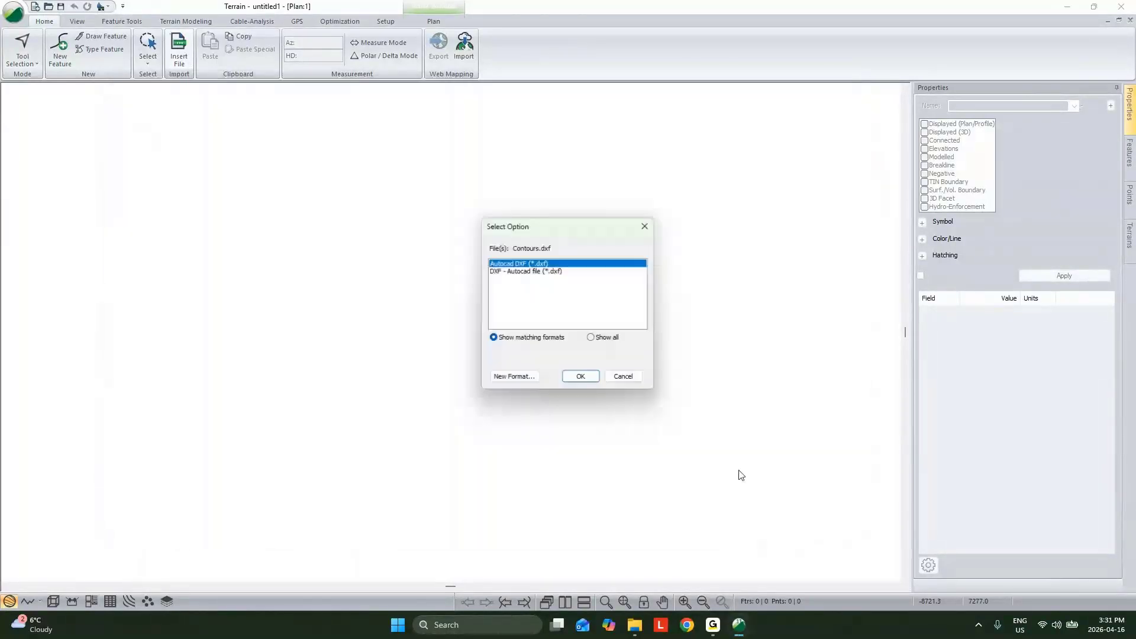
pyautogui.click(586, 380)
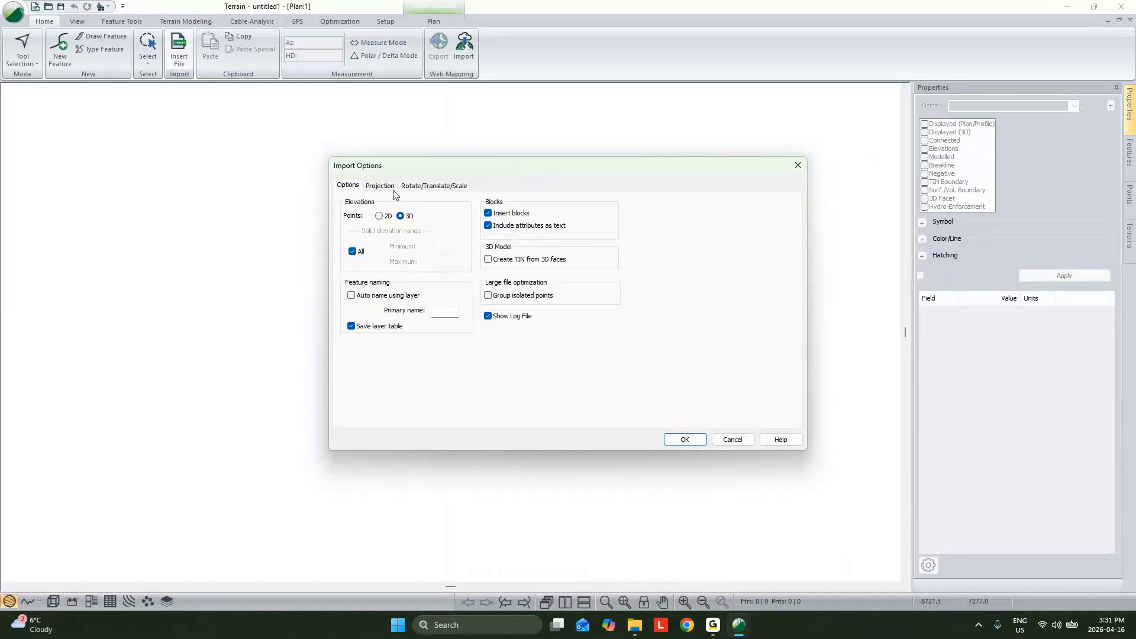
pyautogui.click(685, 441)
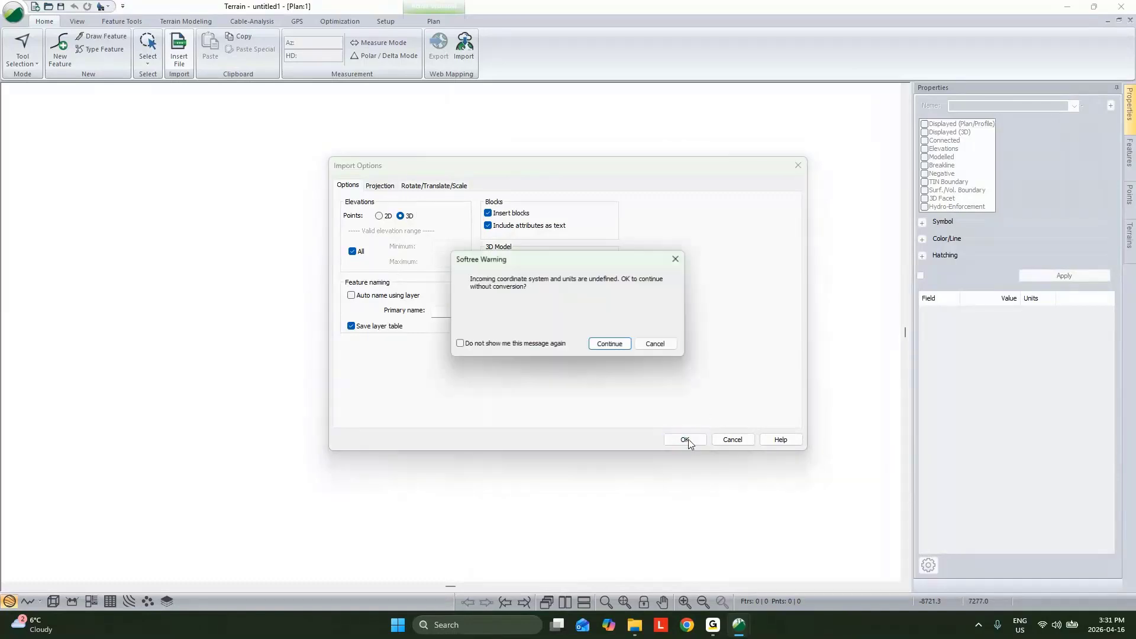
pyautogui.click(613, 343)
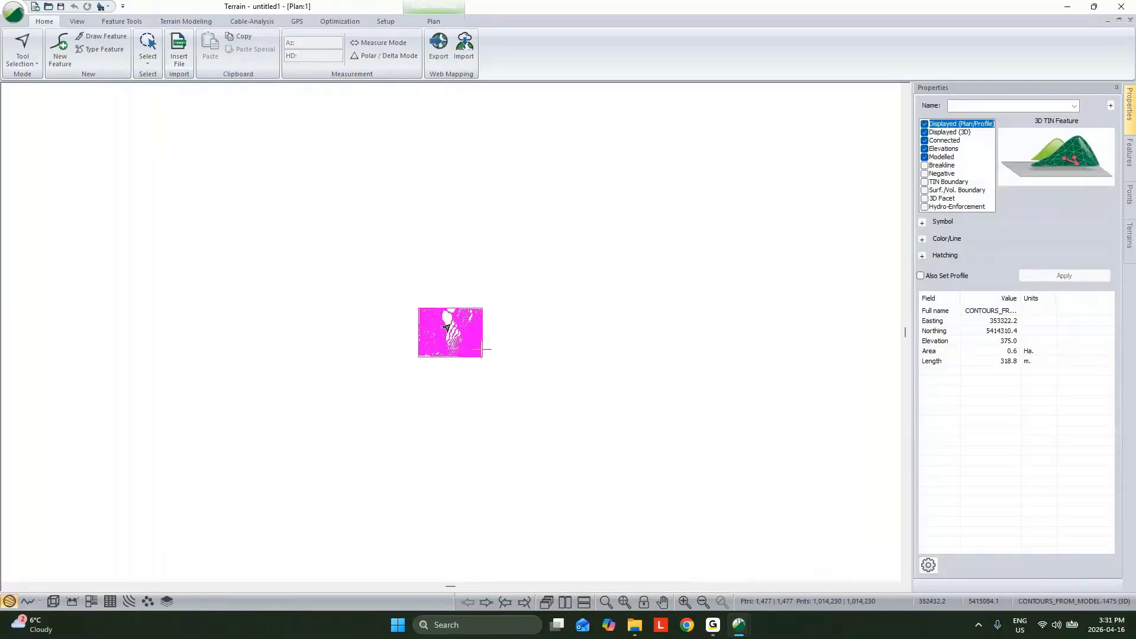
# Step: Examine the imported contour lines in plan and 3D, selecting one long contour along the valley side
pyautogui.scroll(5, 454, 331)
pyautogui.scroll(1, 459, 334)
pyautogui.click(461, 289)
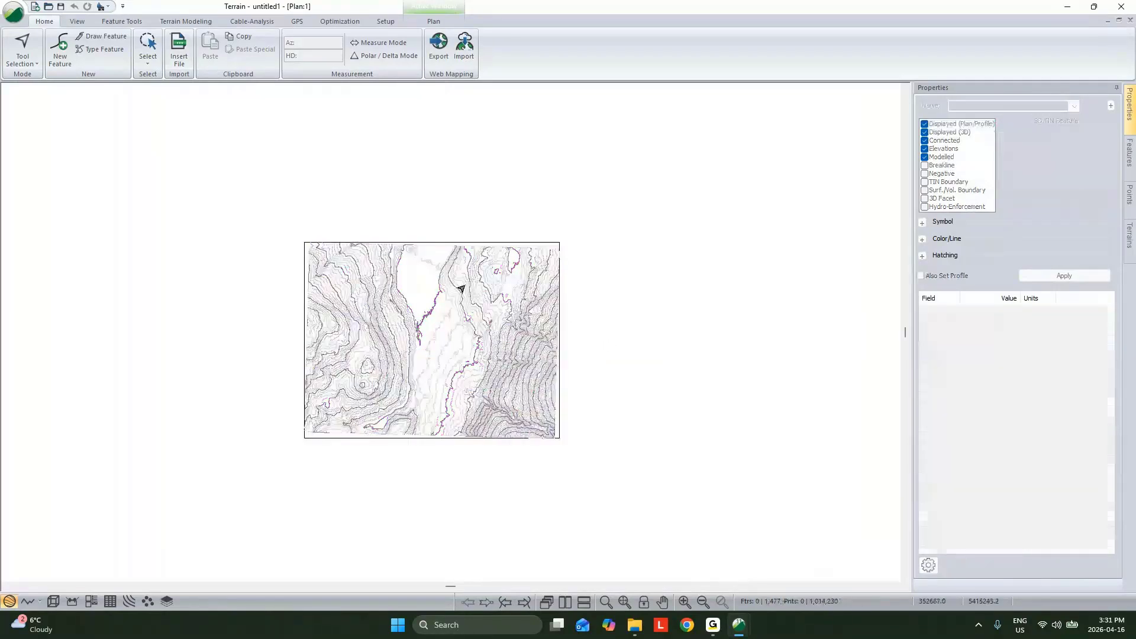
pyautogui.click(462, 289)
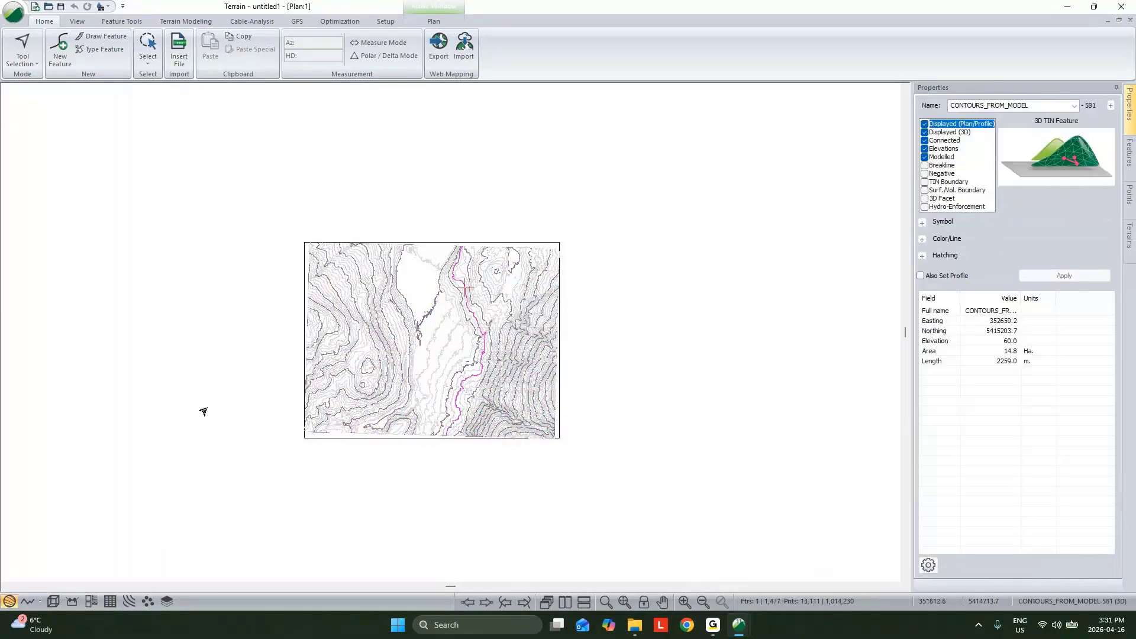
pyautogui.click(53, 601)
pyautogui.moveTo(290, 506); pyautogui.dragTo(700, 408, button='middle')
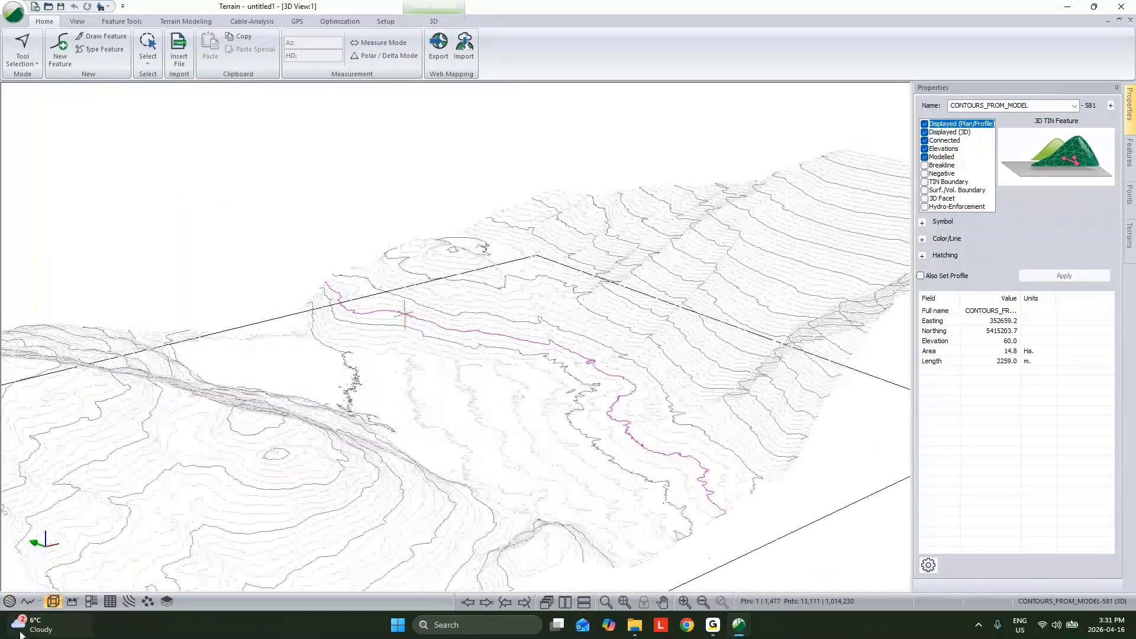
pyautogui.click(10, 601)
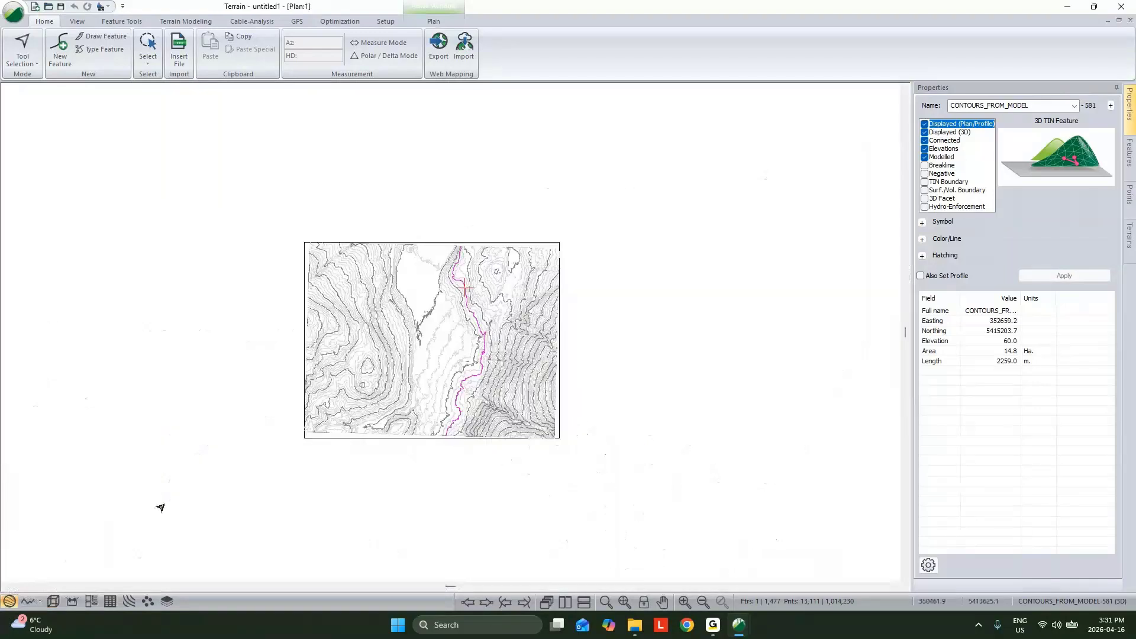
pyautogui.moveTo(488, 293)
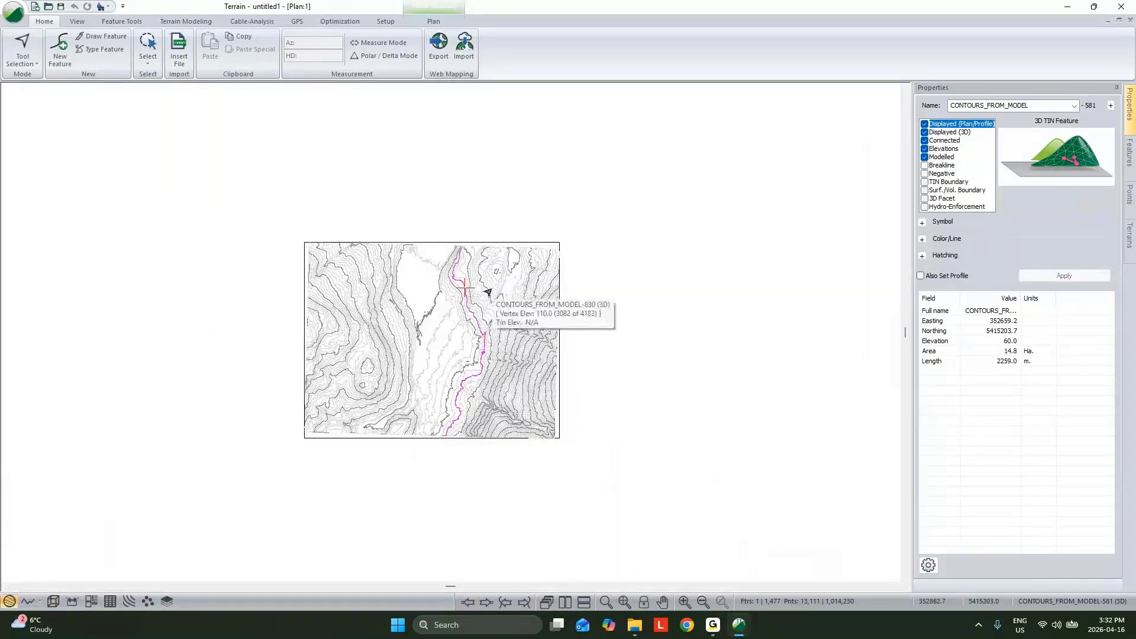
pyautogui.scroll(3, 451, 279)
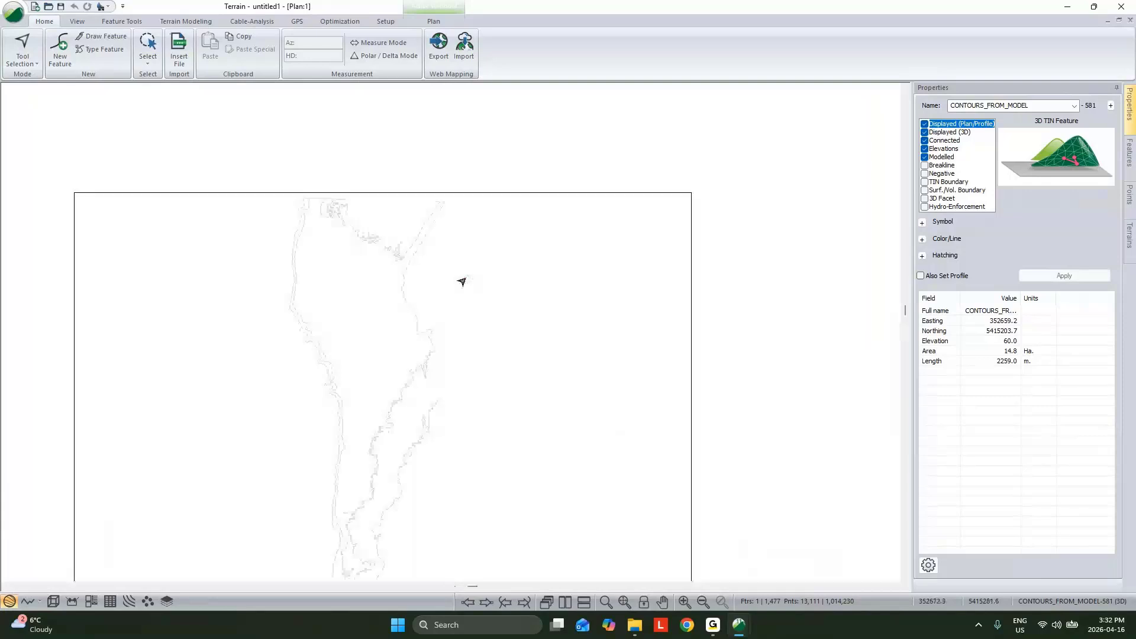
pyautogui.scroll(1, 463, 282)
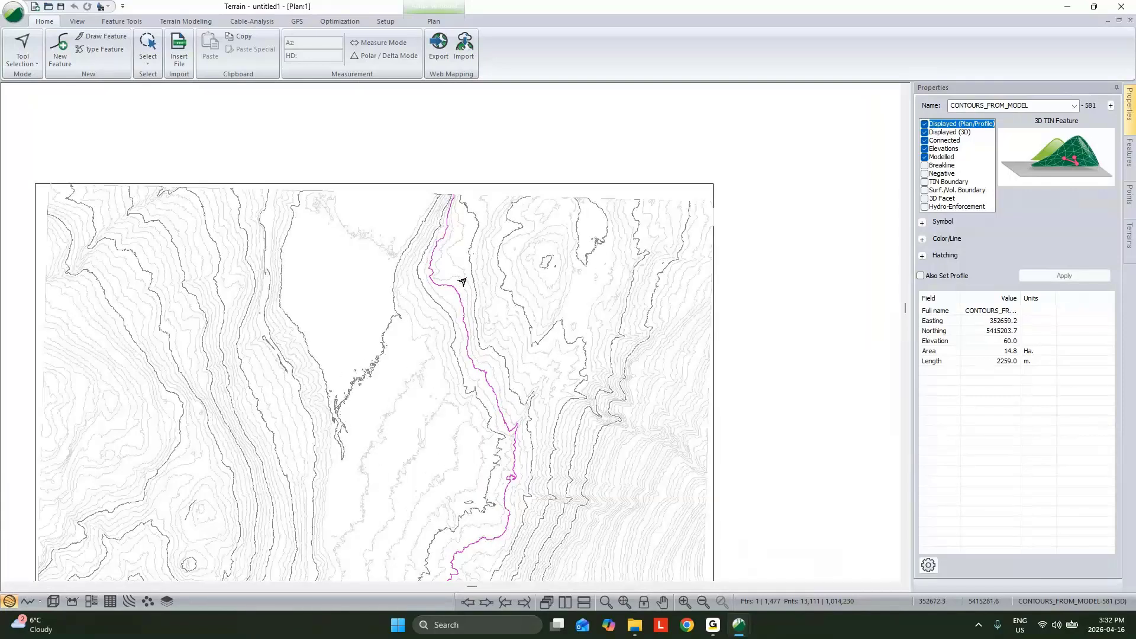
pyautogui.scroll(1, 462, 281)
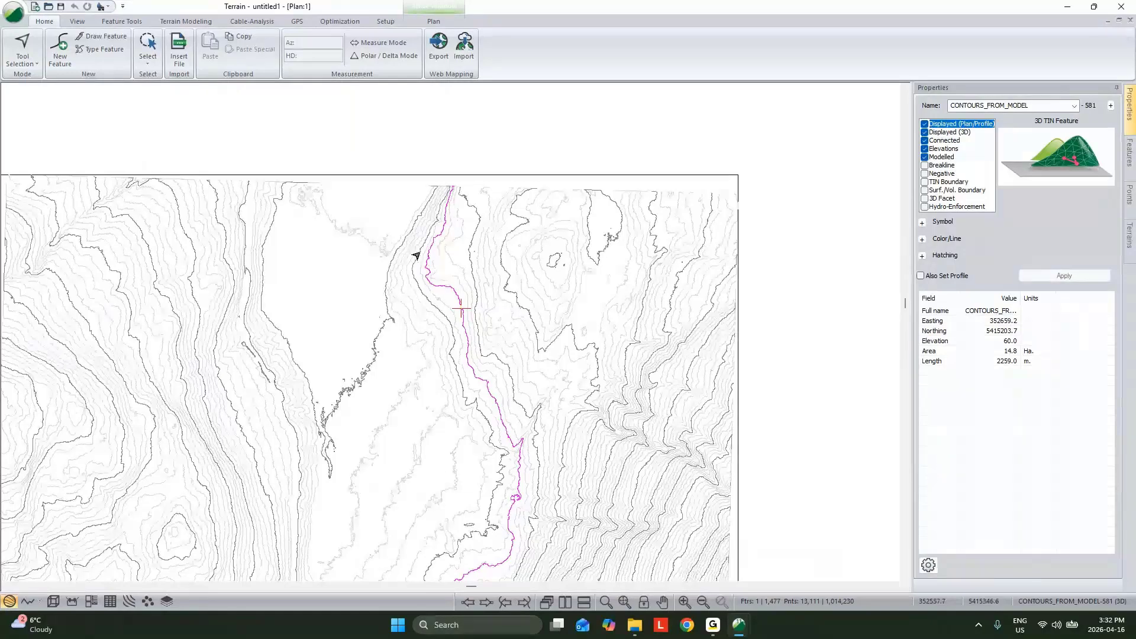
# Step: Generate the TIN from the imported contours with a maximum side length of 200 and both major and minor contours turned off
pyautogui.click(185, 21)
pyautogui.click(19, 48)
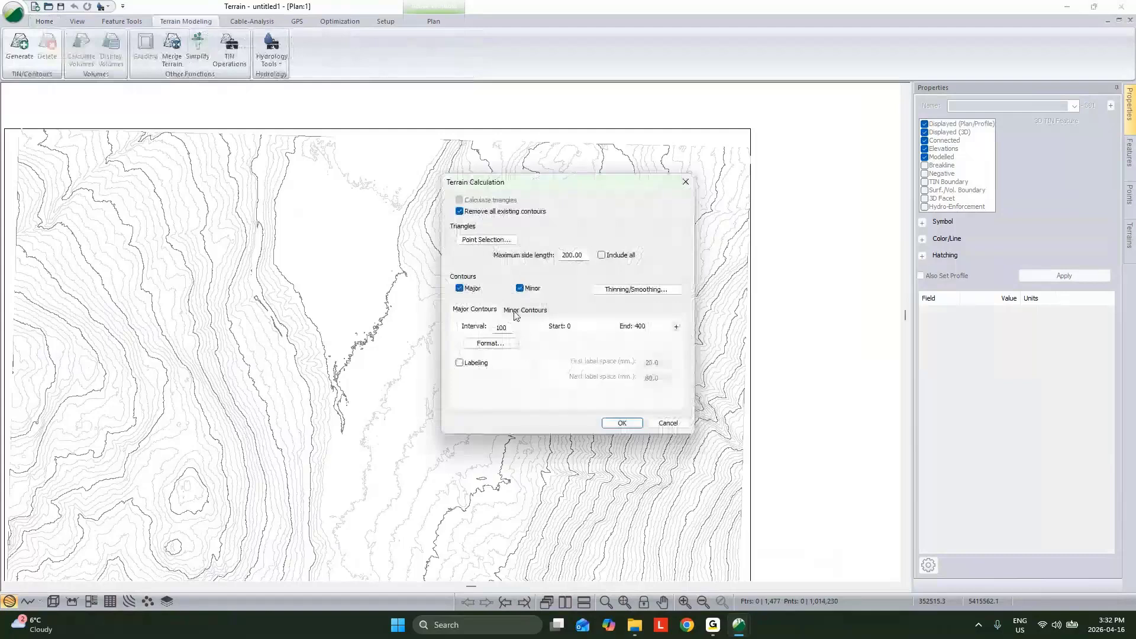
pyautogui.click(516, 310)
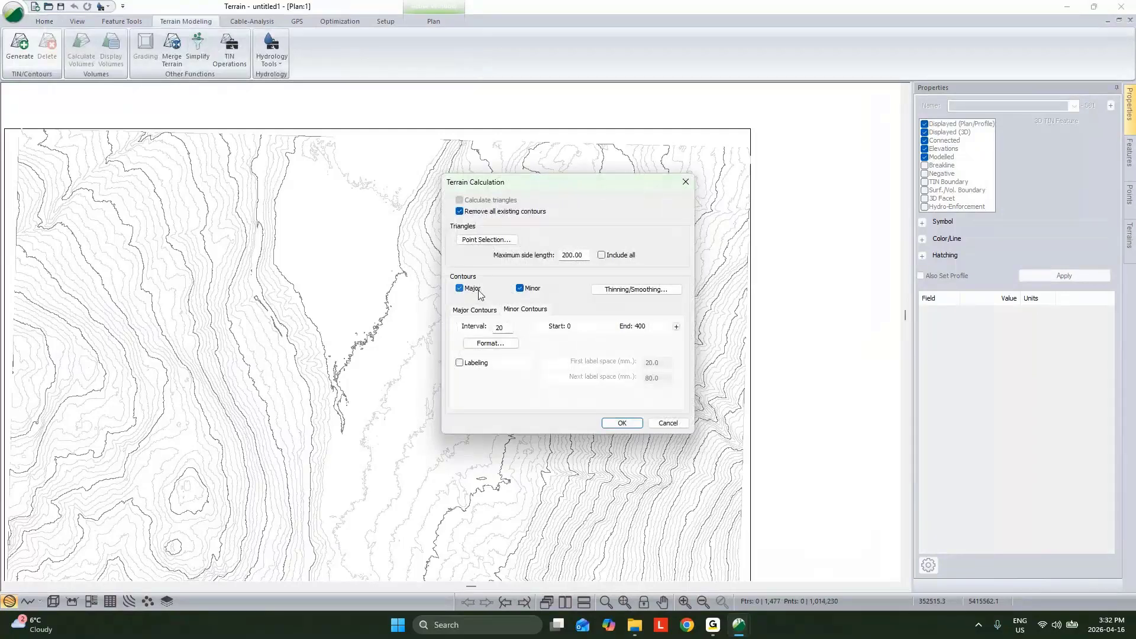
pyautogui.click(459, 289)
pyautogui.click(520, 288)
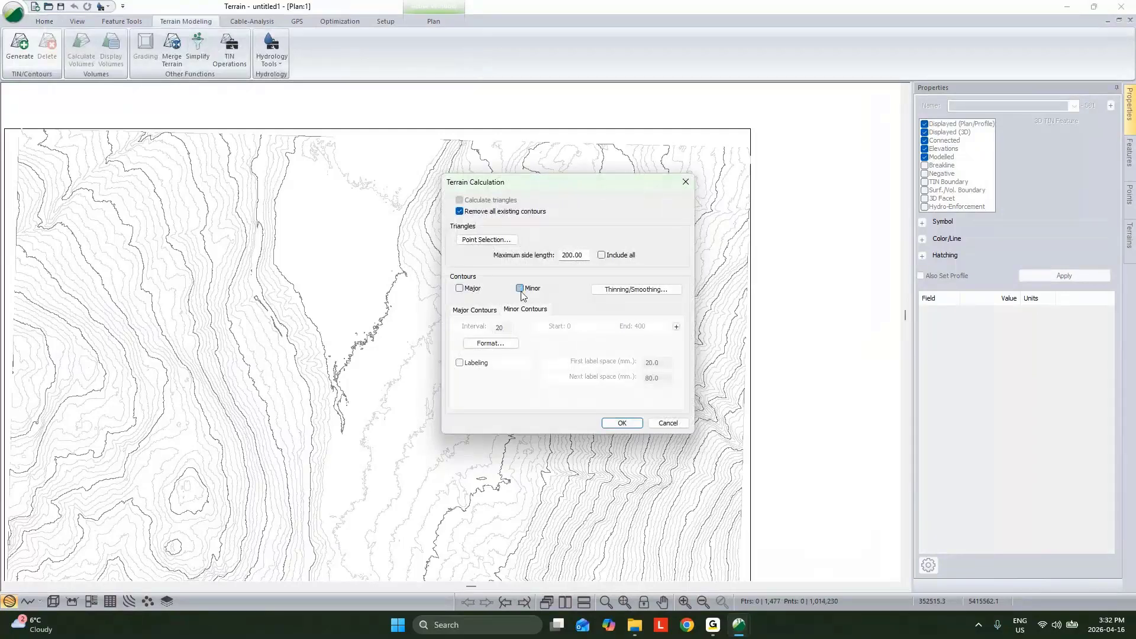
pyautogui.click(622, 424)
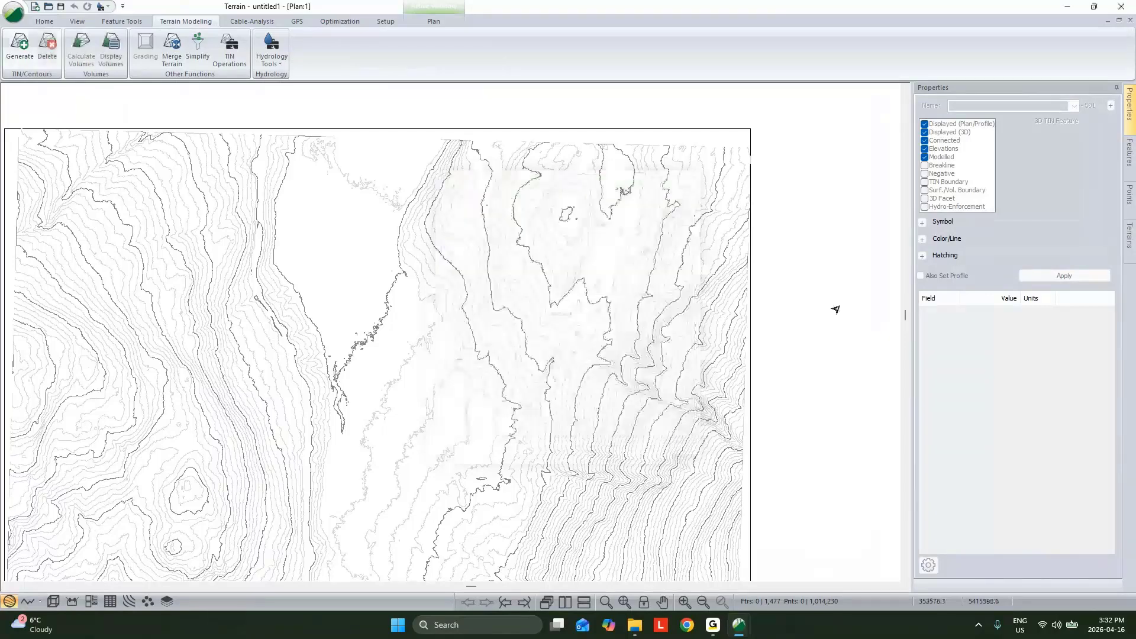
# Step: Examine the contour-based TIN in 3D, inspecting the gap in the valley, the flat hilltop and the slopes along the road
pyautogui.click(61, 602)
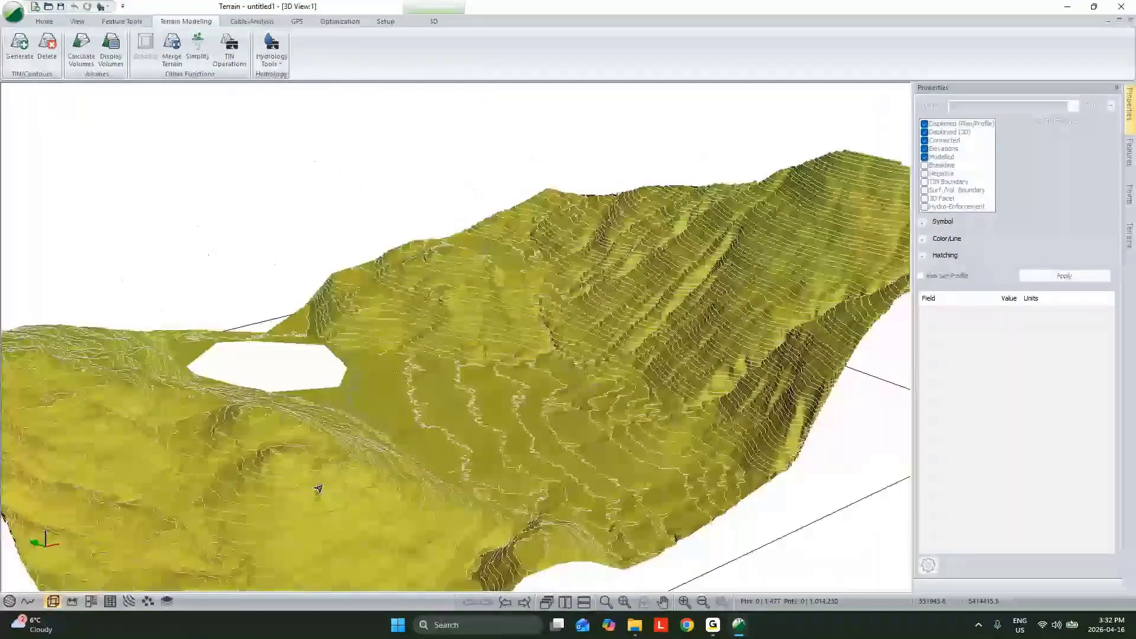
pyautogui.moveTo(318, 489); pyautogui.dragTo(444, 392)
pyautogui.moveTo(444, 392)
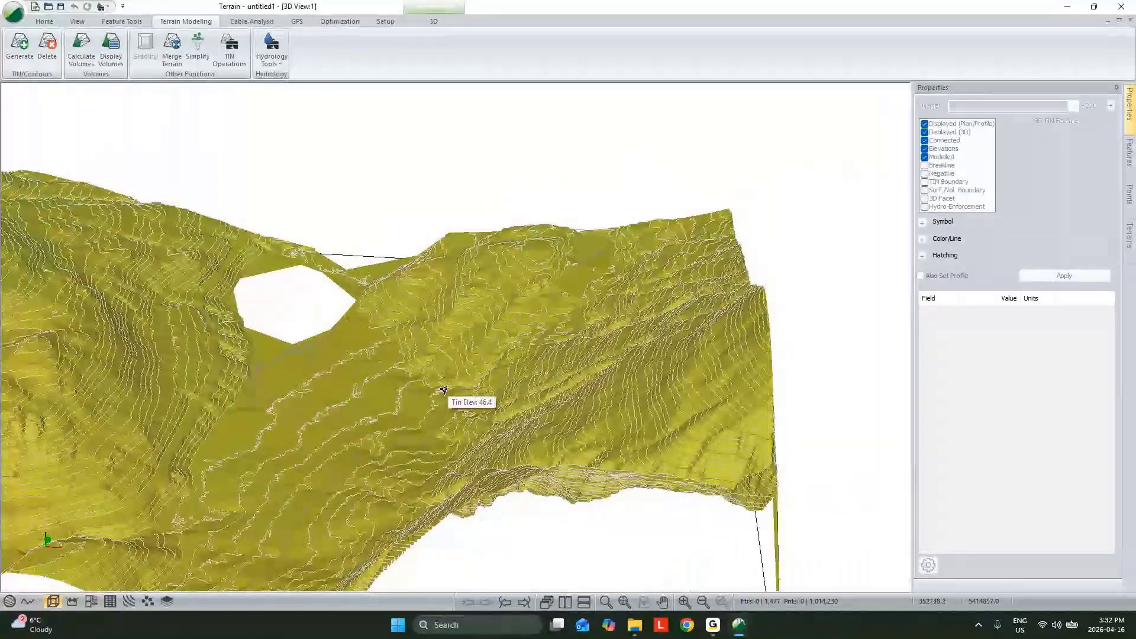
pyautogui.moveTo(444, 391); pyautogui.dragTo(531, 271)
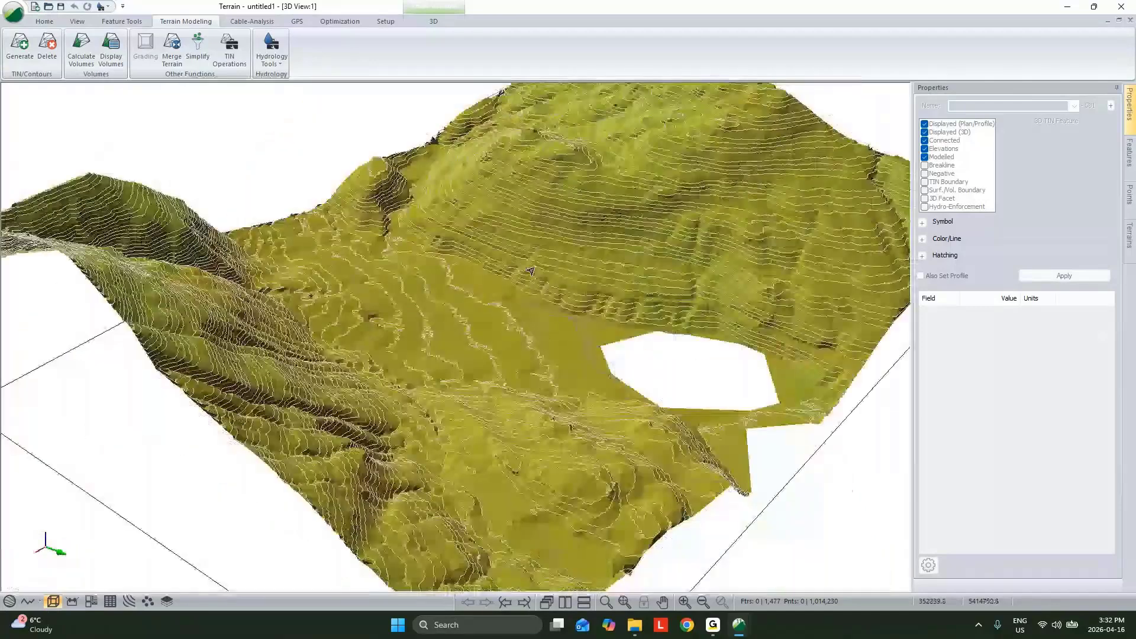
pyautogui.scroll(5, 531, 270)
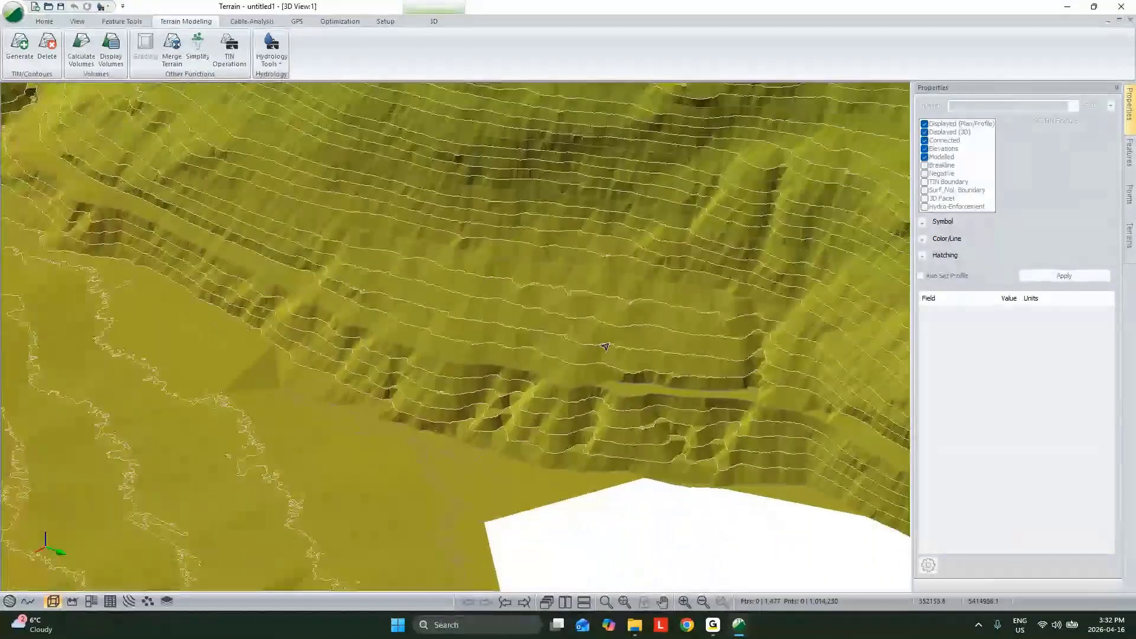
pyautogui.scroll(-5, 605, 346)
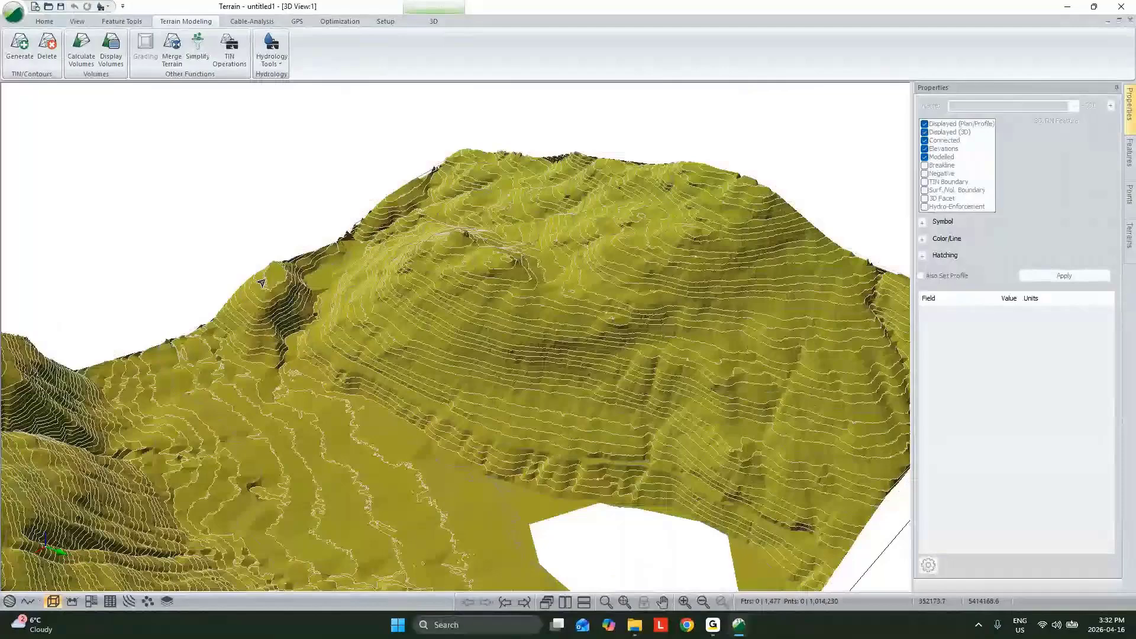
pyautogui.scroll(5, 577, 305)
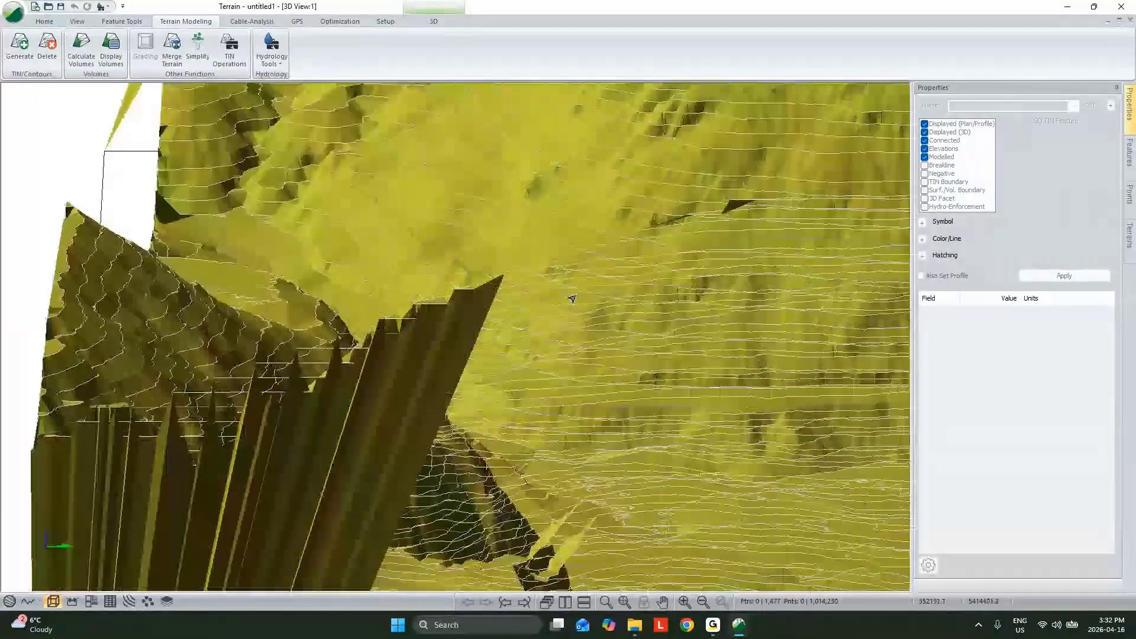
pyautogui.moveTo(572, 299); pyautogui.dragTo(425, 392)
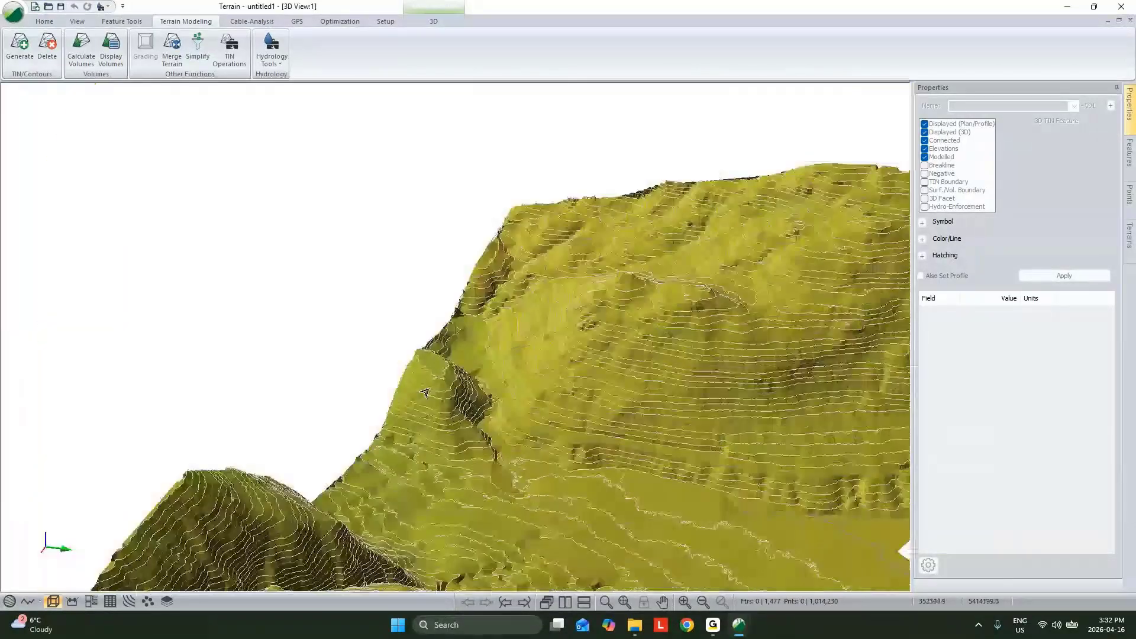
pyautogui.scroll(3, 425, 392)
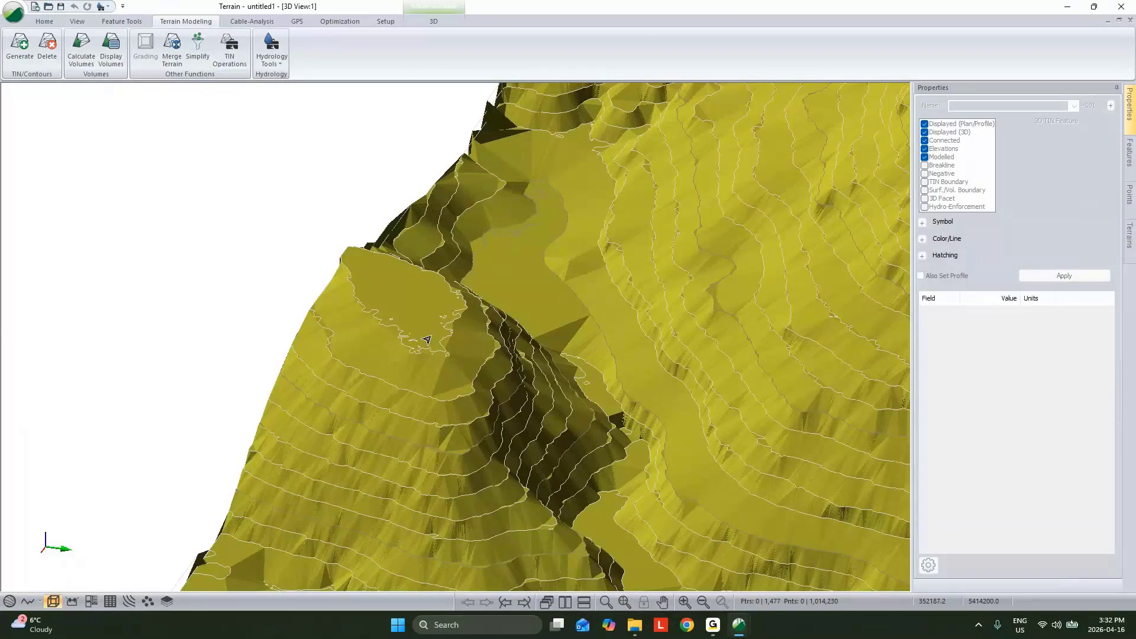
pyautogui.moveTo(427, 340); pyautogui.dragTo(250, 264, button='middle')
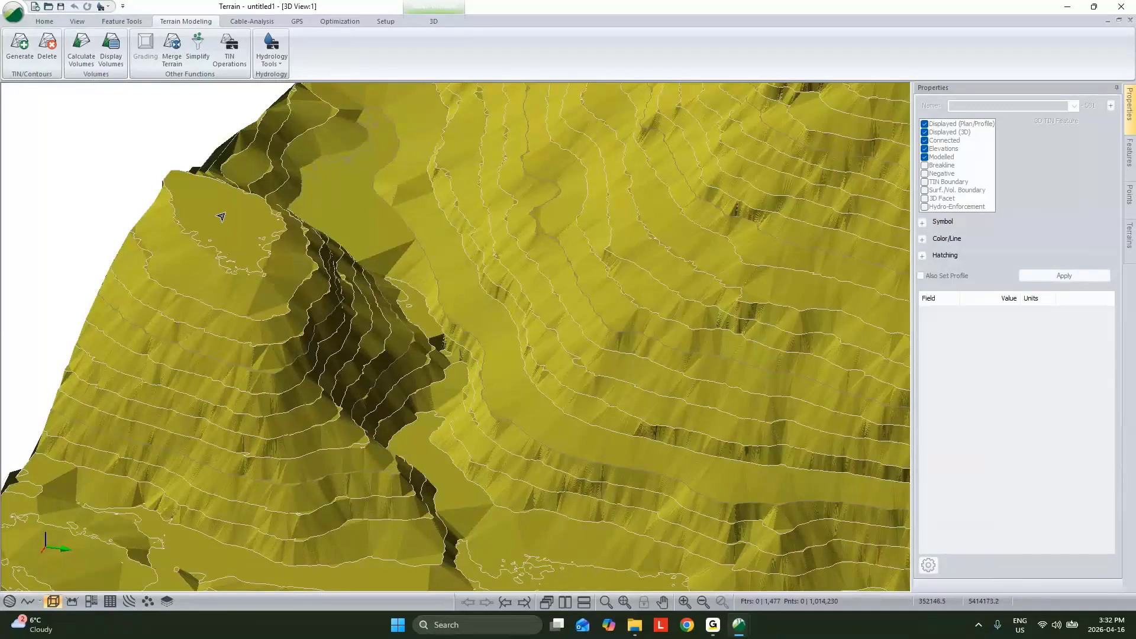
pyautogui.moveTo(221, 217)
pyautogui.moveTo(745, 425); pyautogui.dragTo(237, 332, button='middle')
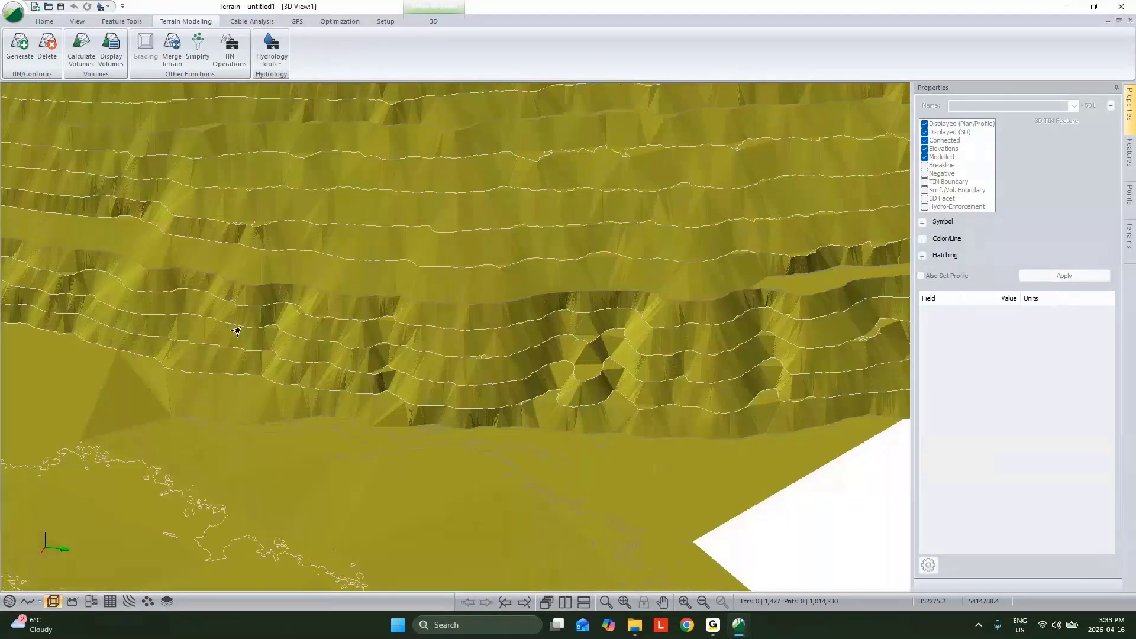
# Step: Select the contour along the road edge and the short one beside it, and inspect how the road is modelled between contours
pyautogui.moveTo(236, 331); pyautogui.dragTo(545, 431)
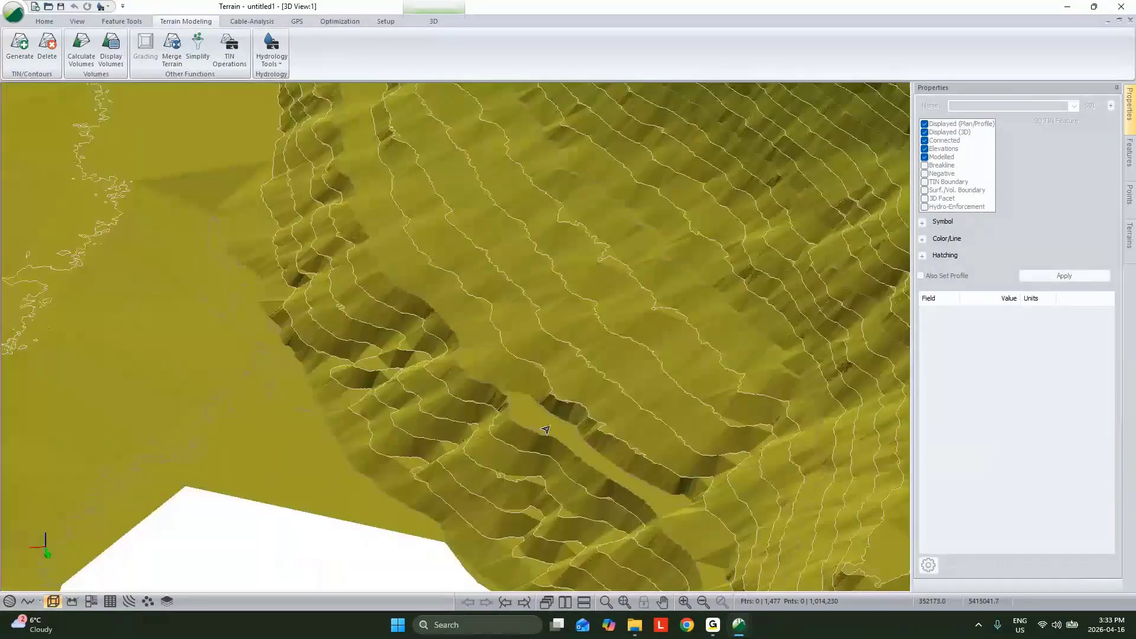
pyautogui.click(509, 410)
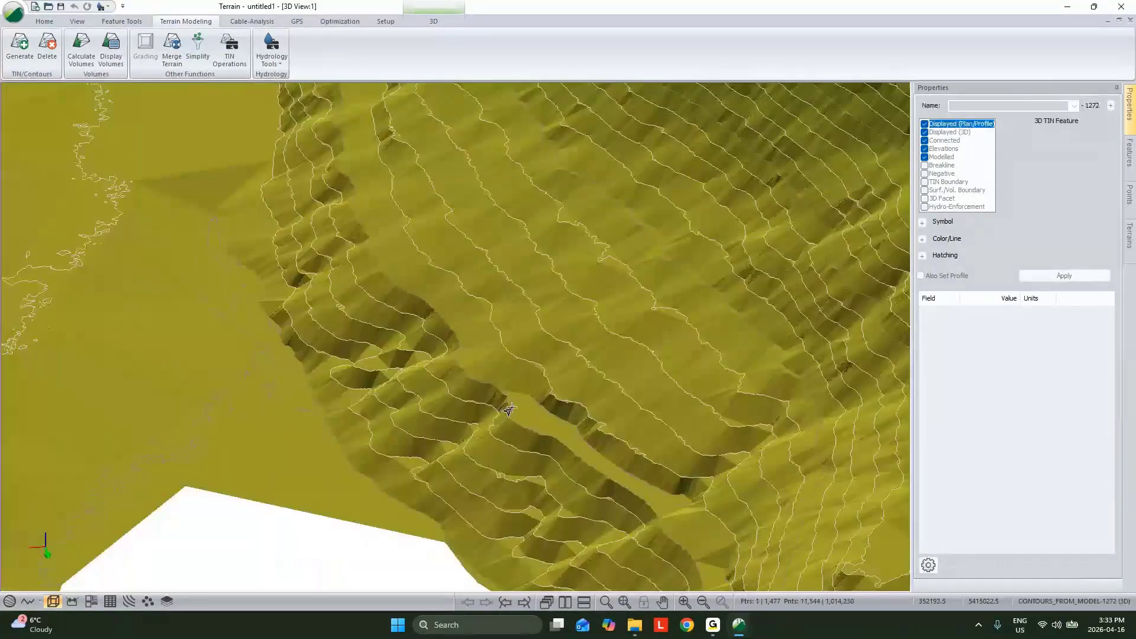
pyautogui.click(542, 413)
pyautogui.moveTo(521, 362); pyautogui.dragTo(565, 417, button='middle')
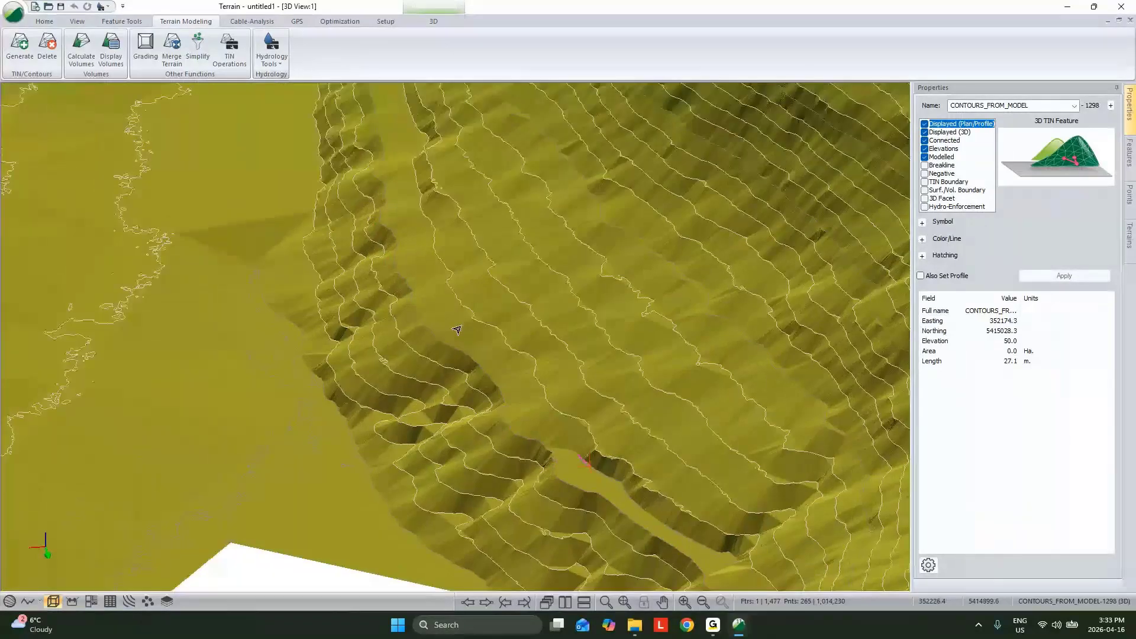
pyautogui.scroll(-4, 458, 329)
pyautogui.scroll(4, 437, 250)
pyautogui.moveTo(436, 249); pyautogui.dragTo(413, 336)
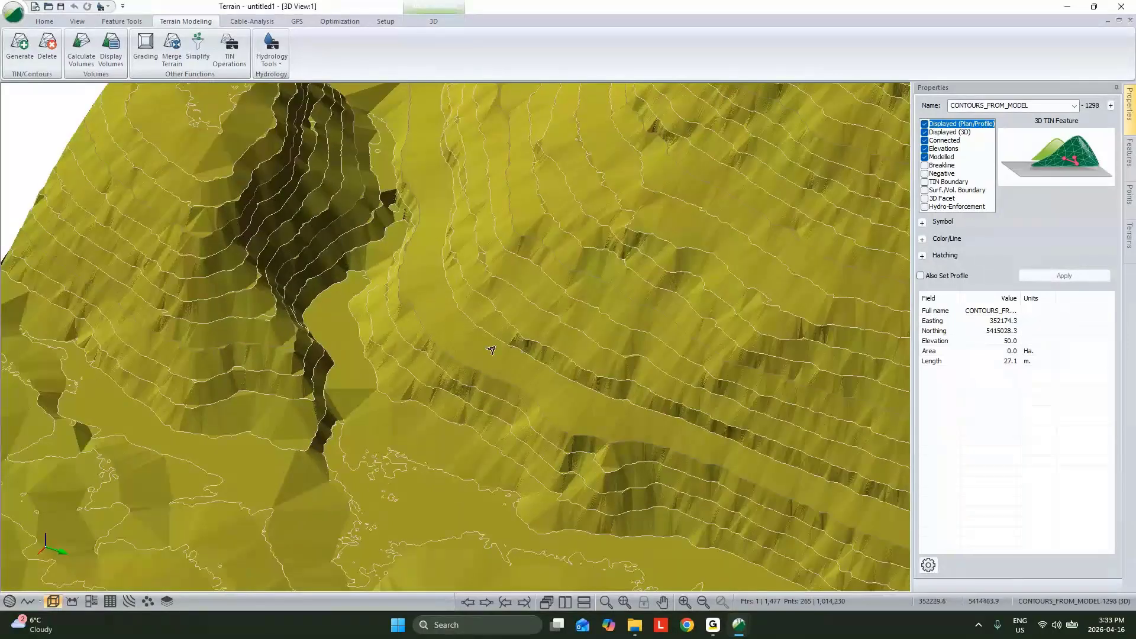
# Step: Switch to the Terrain window with the LiDAR surface, inspect its road and surrounding slopes in 3D, and return to its plan view
pyautogui.moveTo(739, 625)
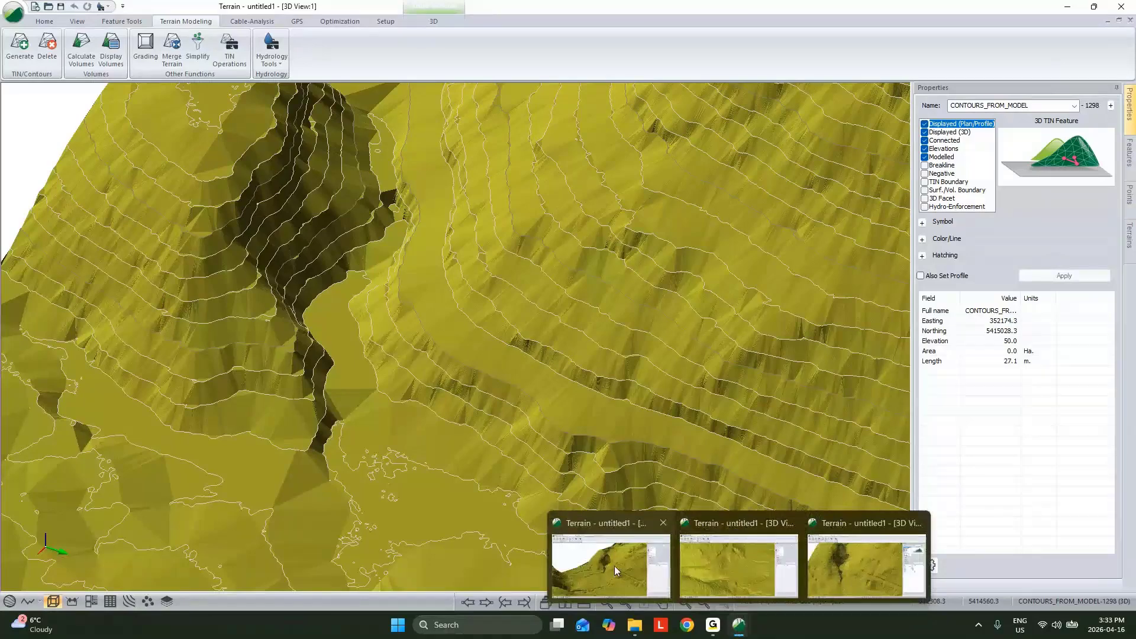
pyautogui.click(614, 570)
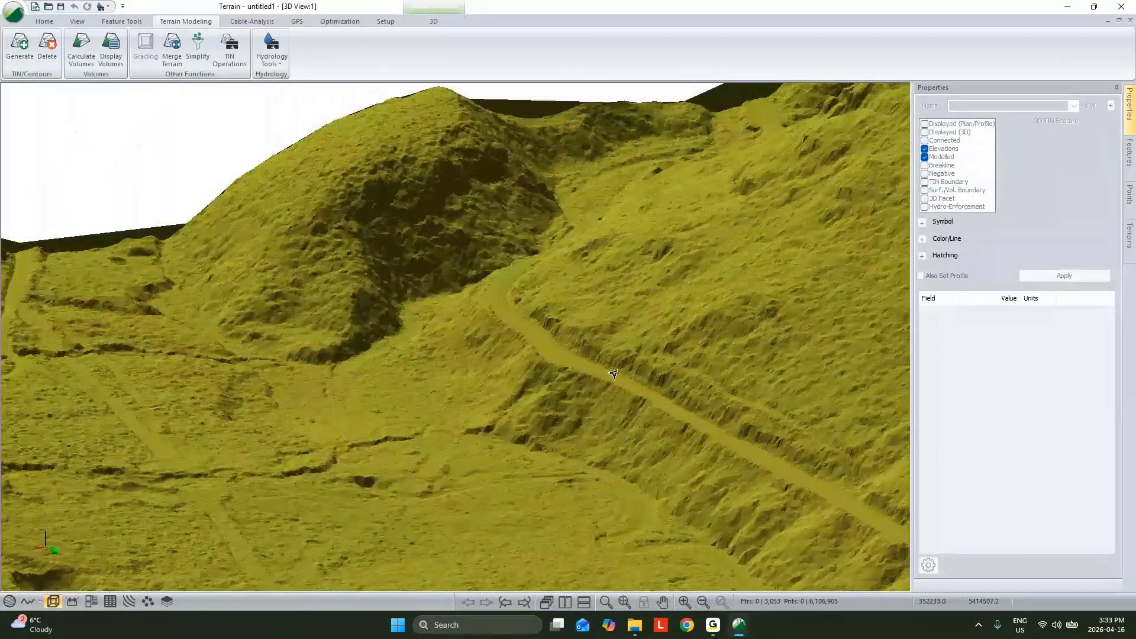
pyautogui.scroll(2, 628, 456)
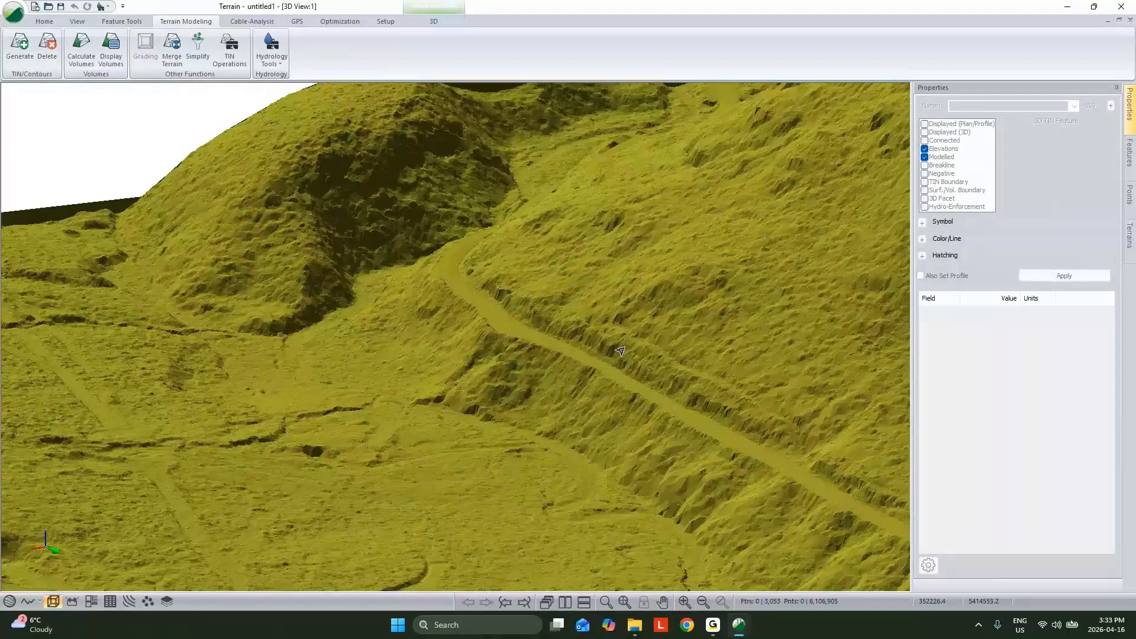
pyautogui.moveTo(620, 351); pyautogui.dragTo(725, 586, button='middle')
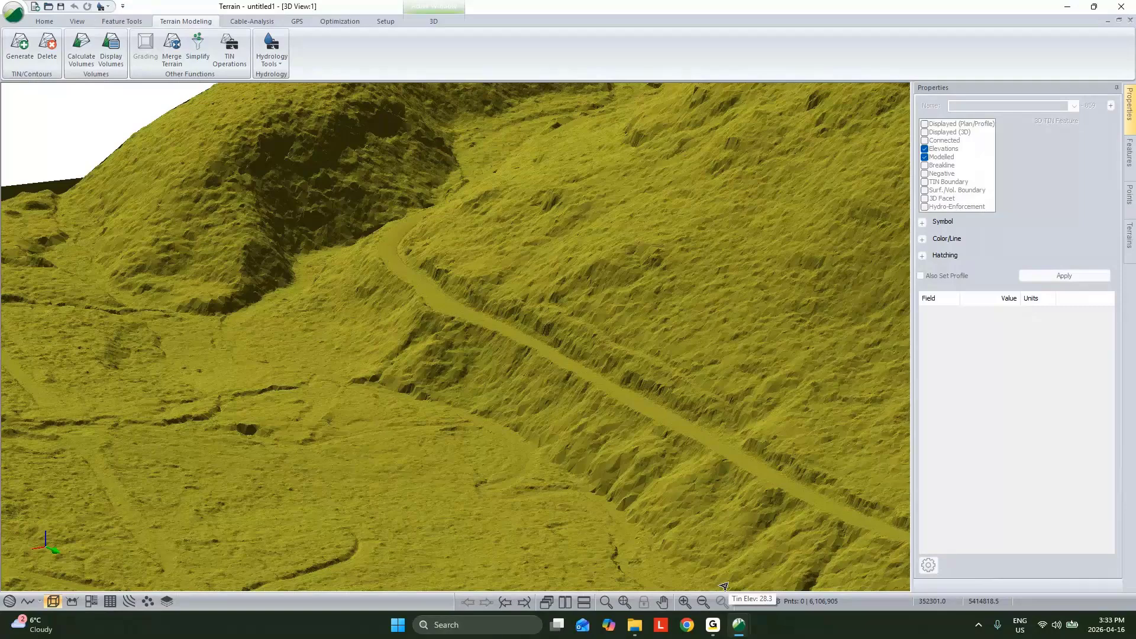
pyautogui.moveTo(631, 337); pyautogui.dragTo(661, 485)
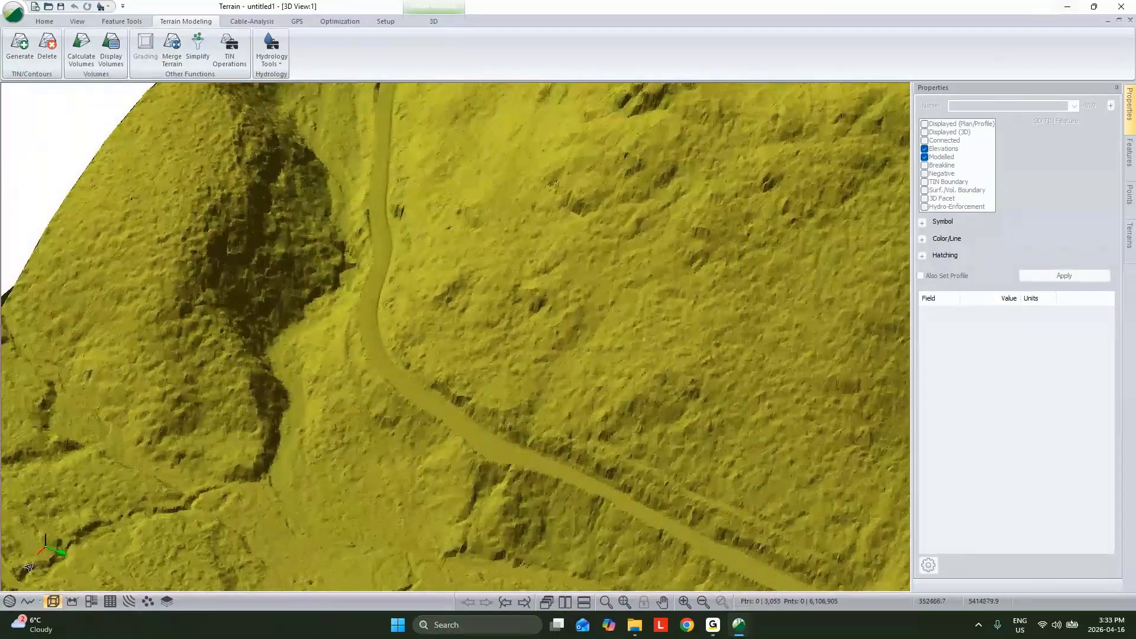
pyautogui.click(10, 602)
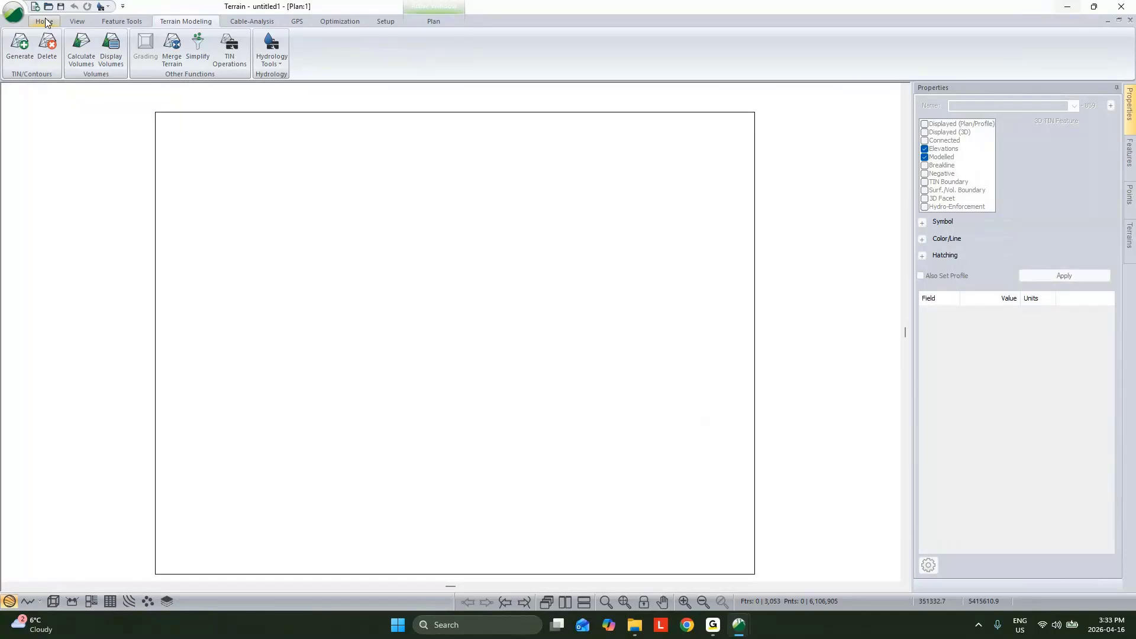
# Step: Draw a four-sided feature in the plan at default elevation 100.0, close it into a polygon, and delete it
pyautogui.press('n')
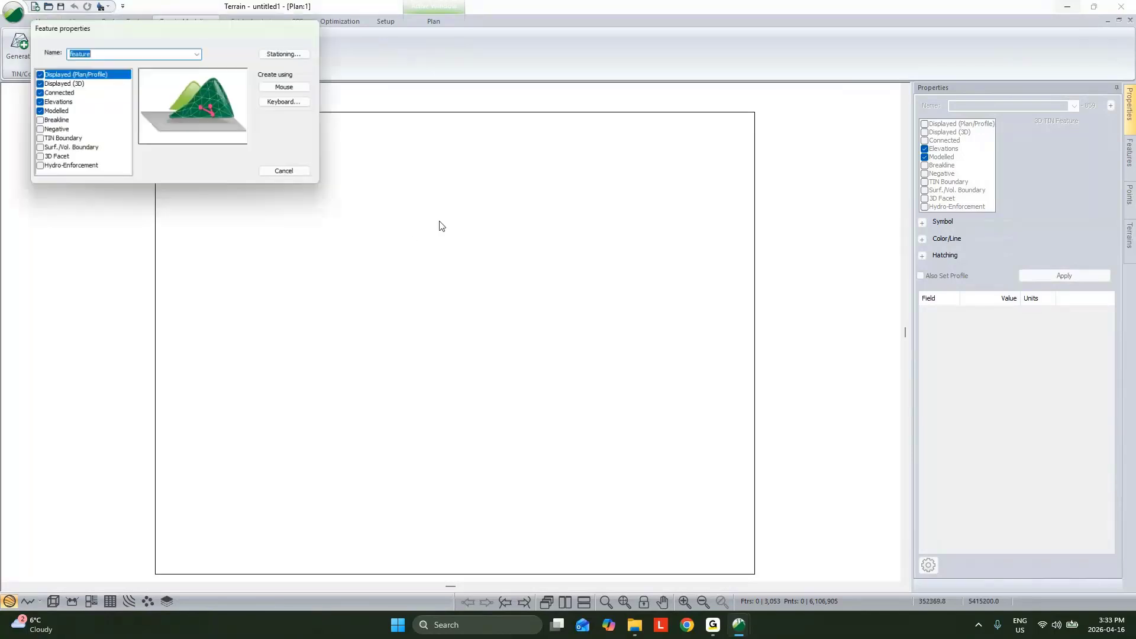
pyautogui.click(290, 91)
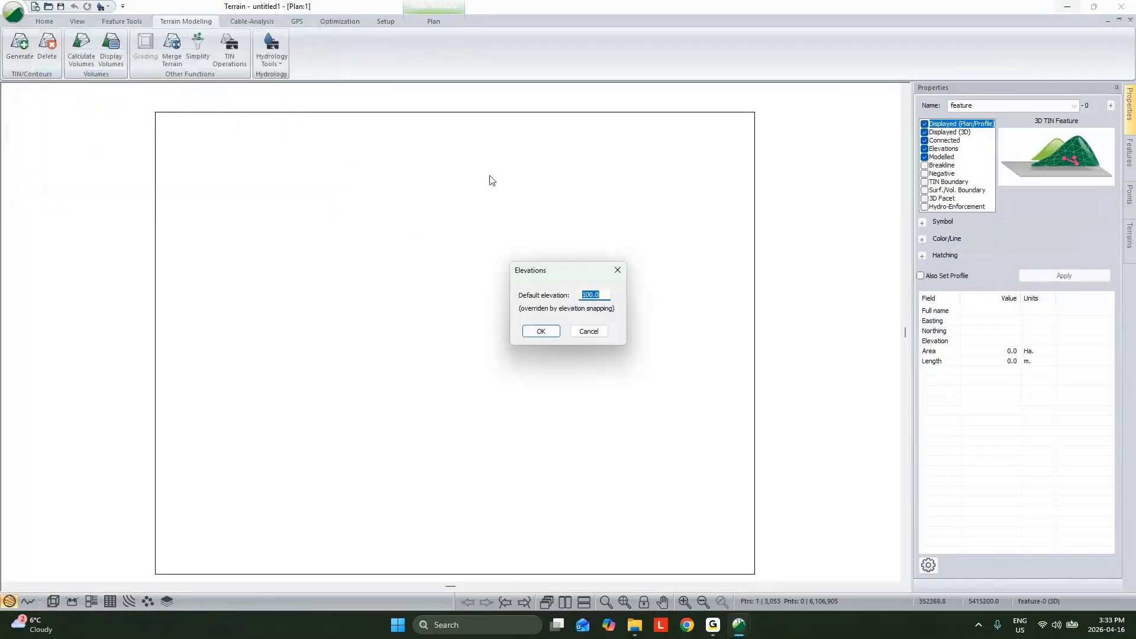
pyautogui.click(539, 328)
pyautogui.click(474, 144)
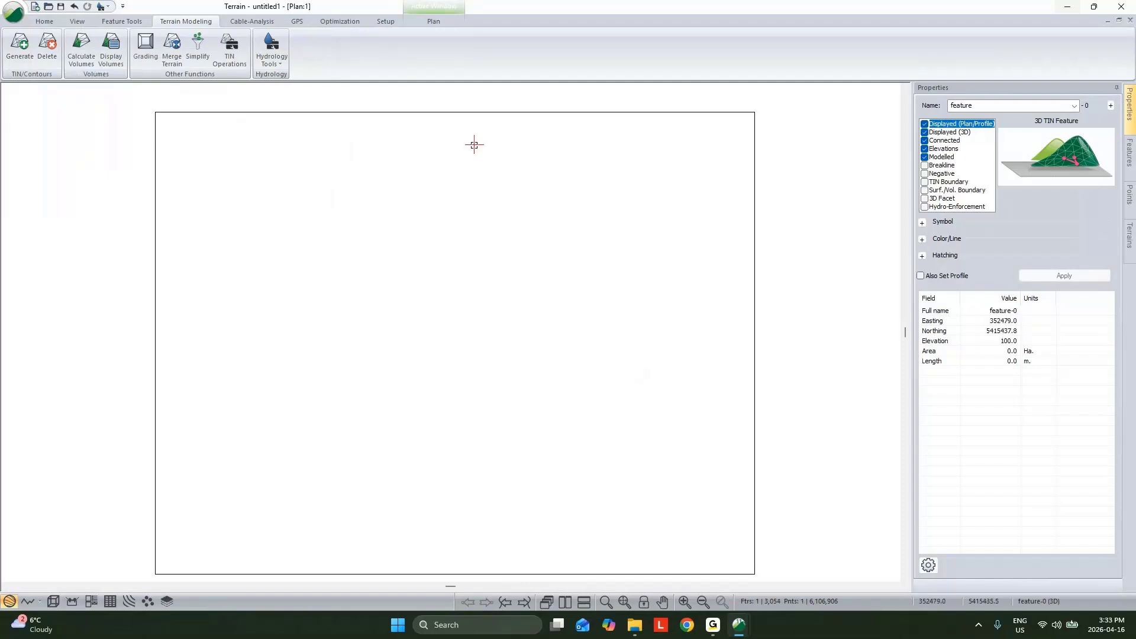
pyautogui.click(450, 297)
pyautogui.click(618, 367)
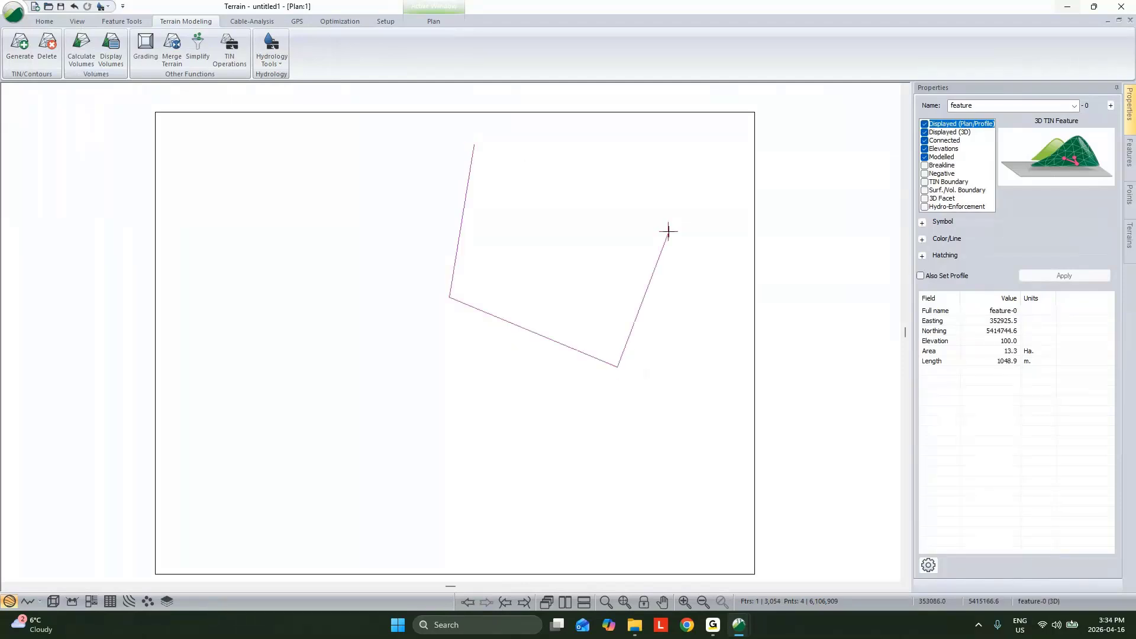
pyautogui.rightClick(689, 157)
pyautogui.moveTo(770, 238)
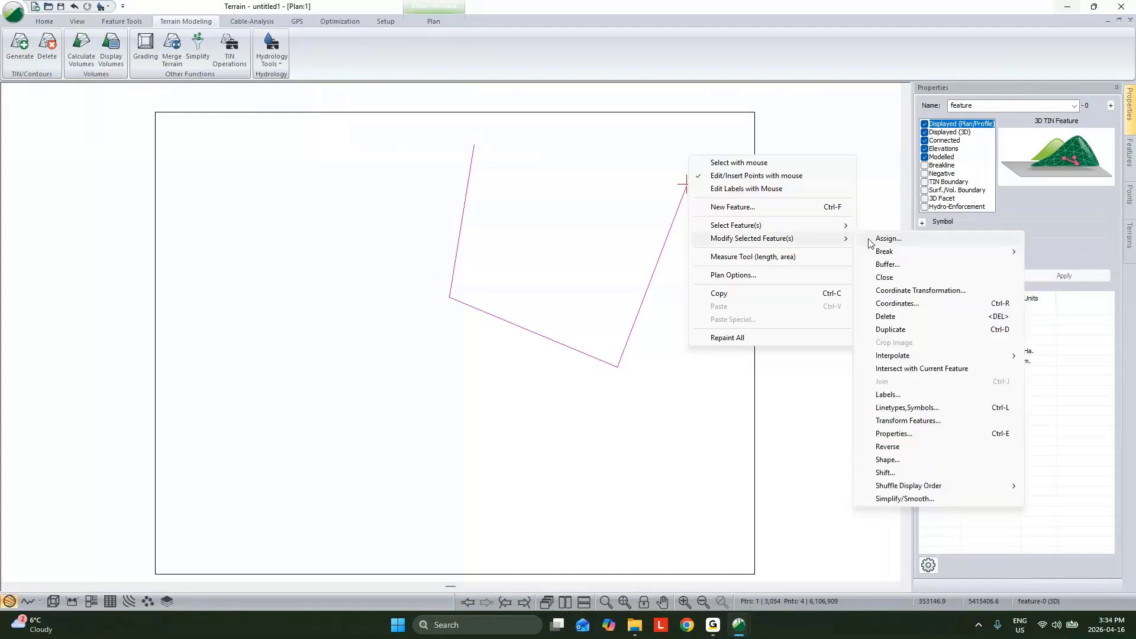
pyautogui.click(882, 277)
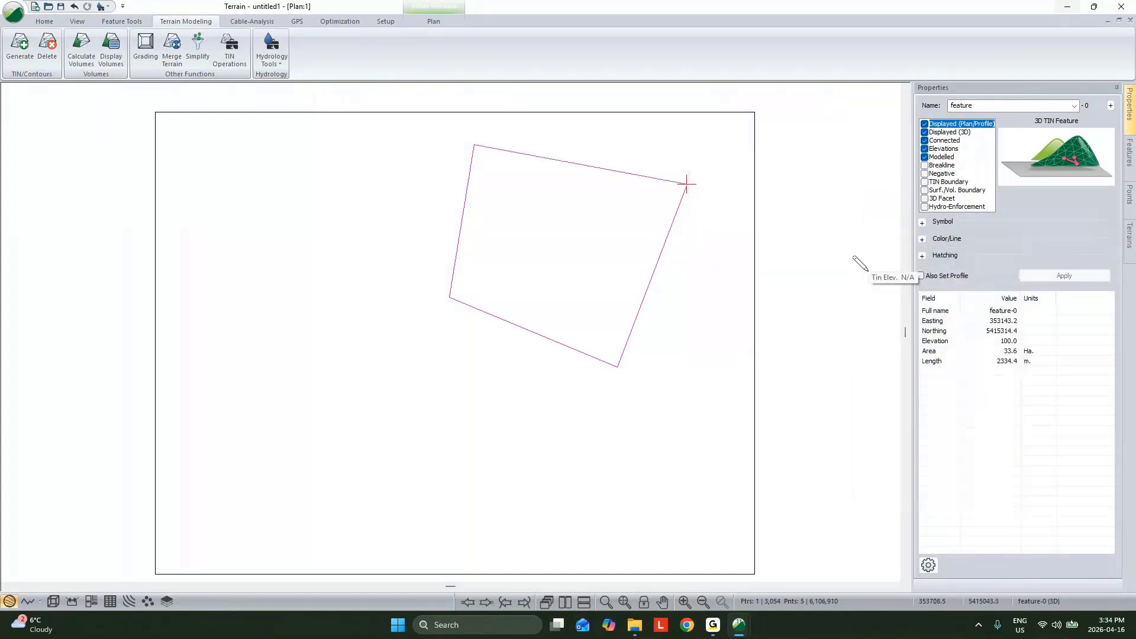
pyautogui.press('Delete')
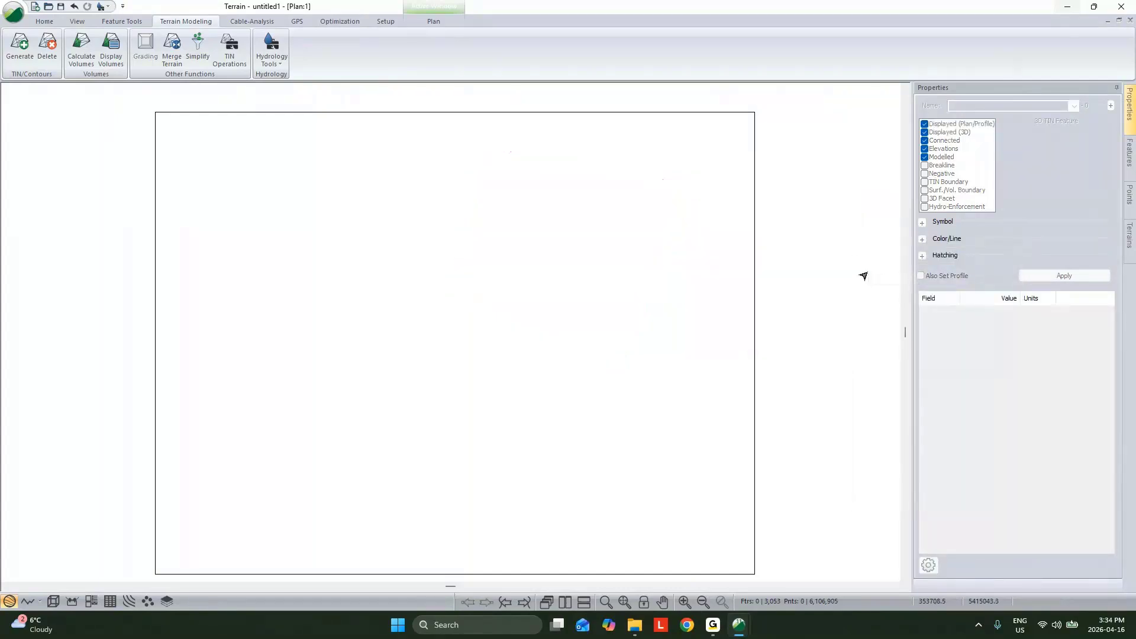
# Step: Insert the AOI.shp boundary, transforming its coordinates to the project system, and select the AOI polygon's northeast corner point
pyautogui.click(44, 22)
pyautogui.click(179, 52)
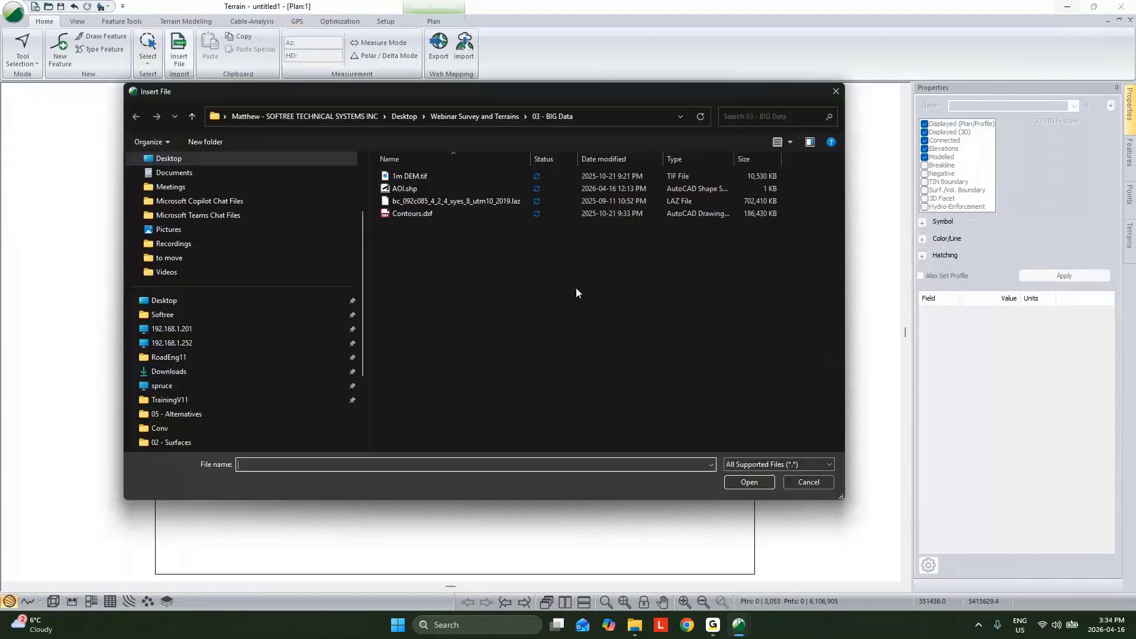
pyautogui.click(749, 482)
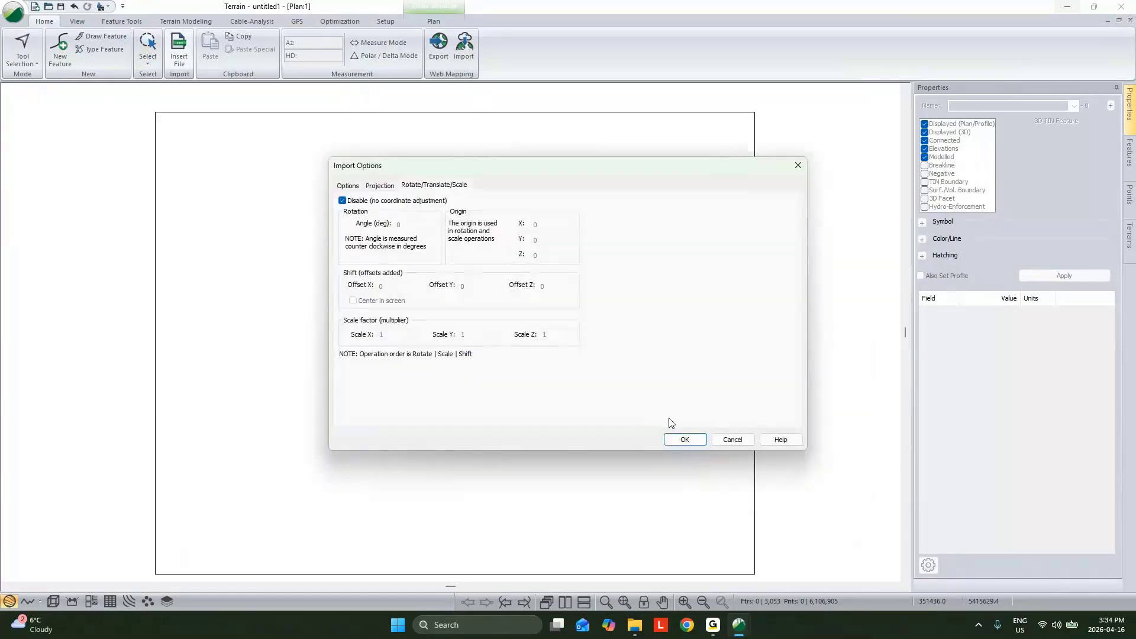
pyautogui.click(686, 440)
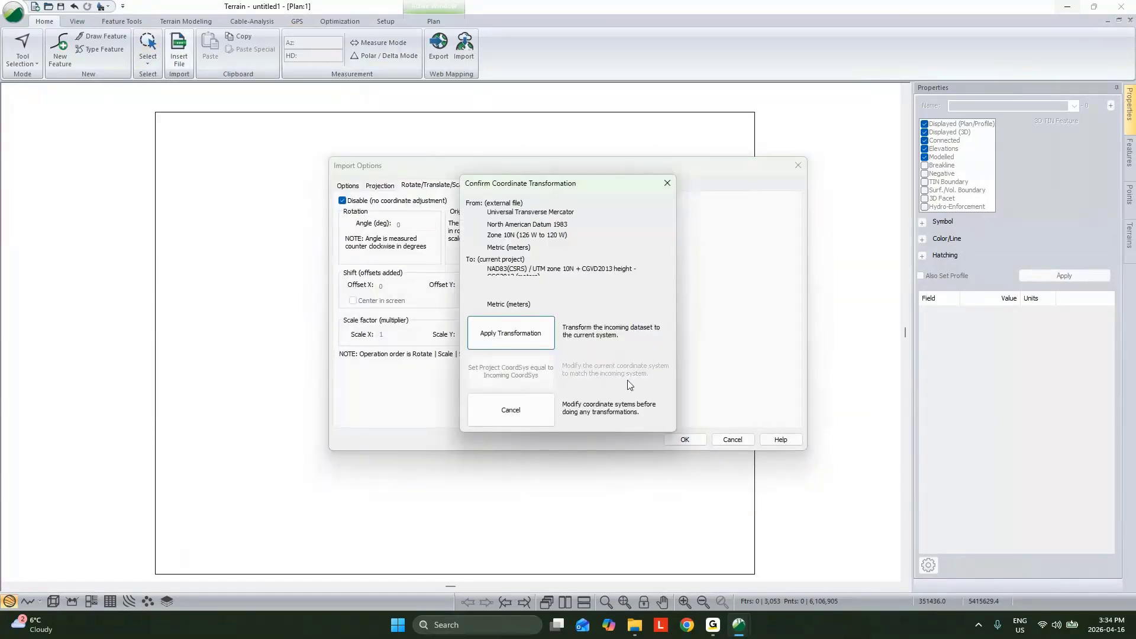
pyautogui.click(513, 334)
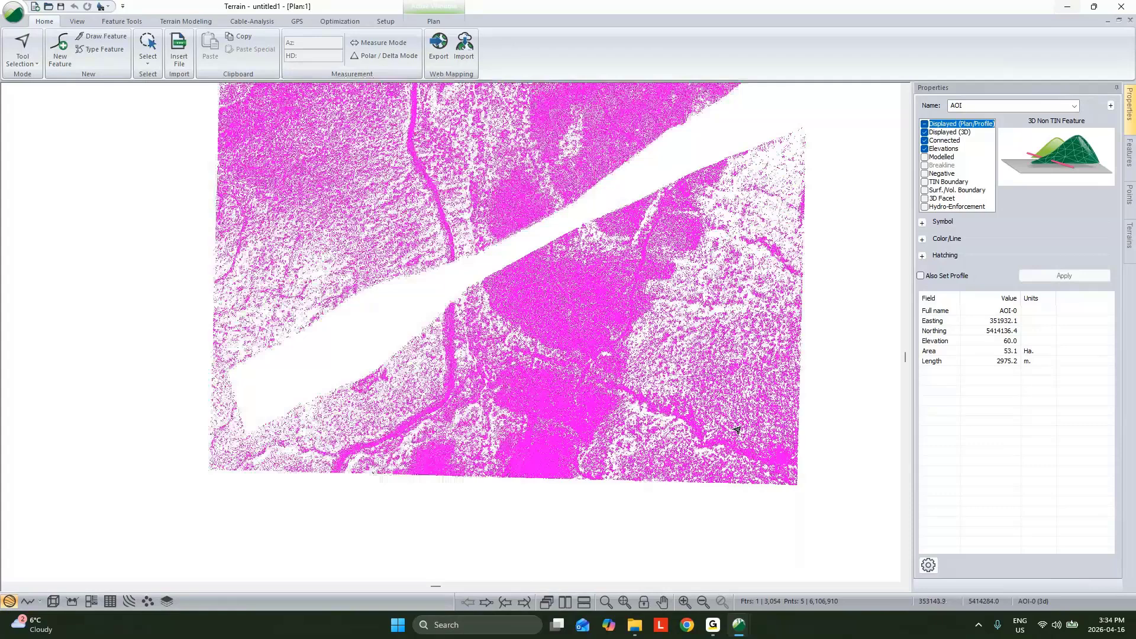
pyautogui.click(433, 278)
pyautogui.click(531, 260)
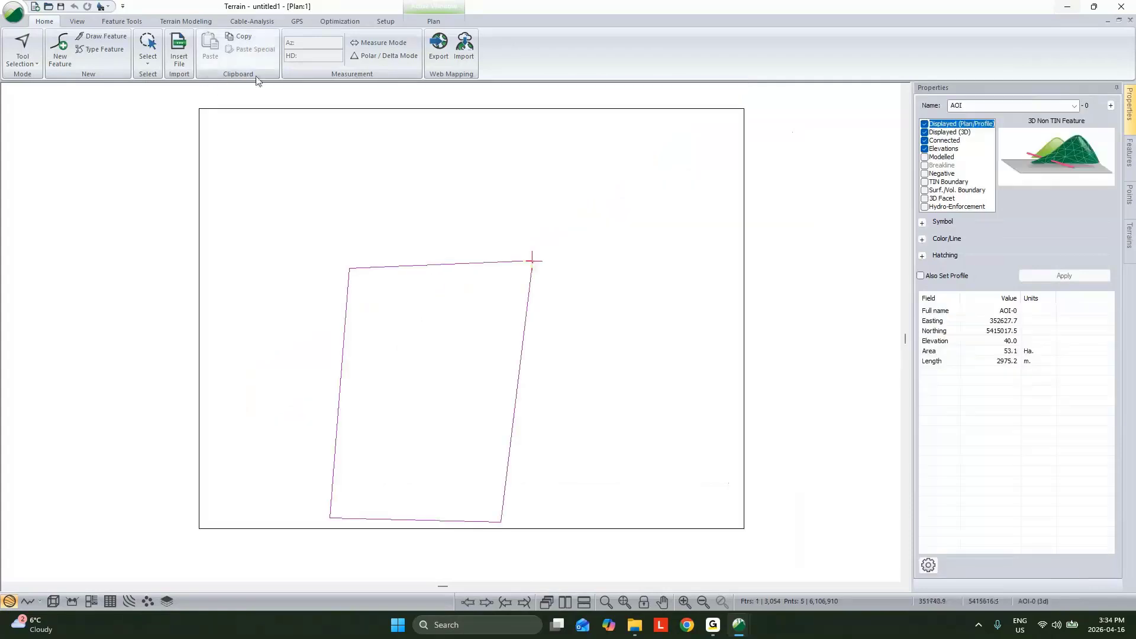
# Step: Start simplifying the surface point data and add the AOI-0 polygon as an excluded region
pyautogui.click(187, 22)
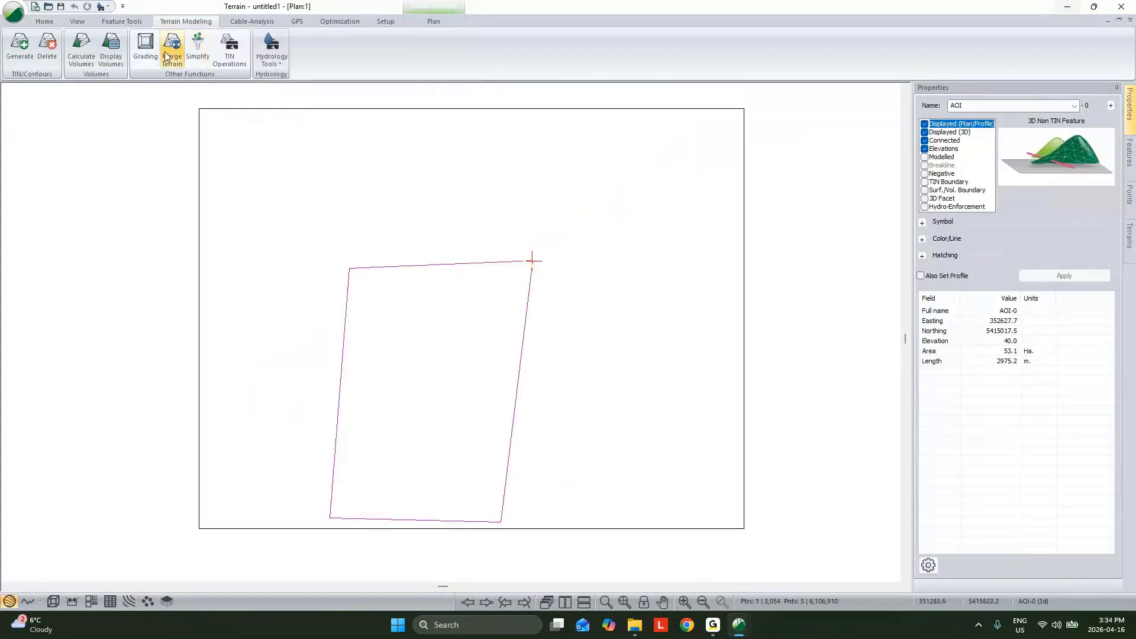
pyautogui.click(203, 61)
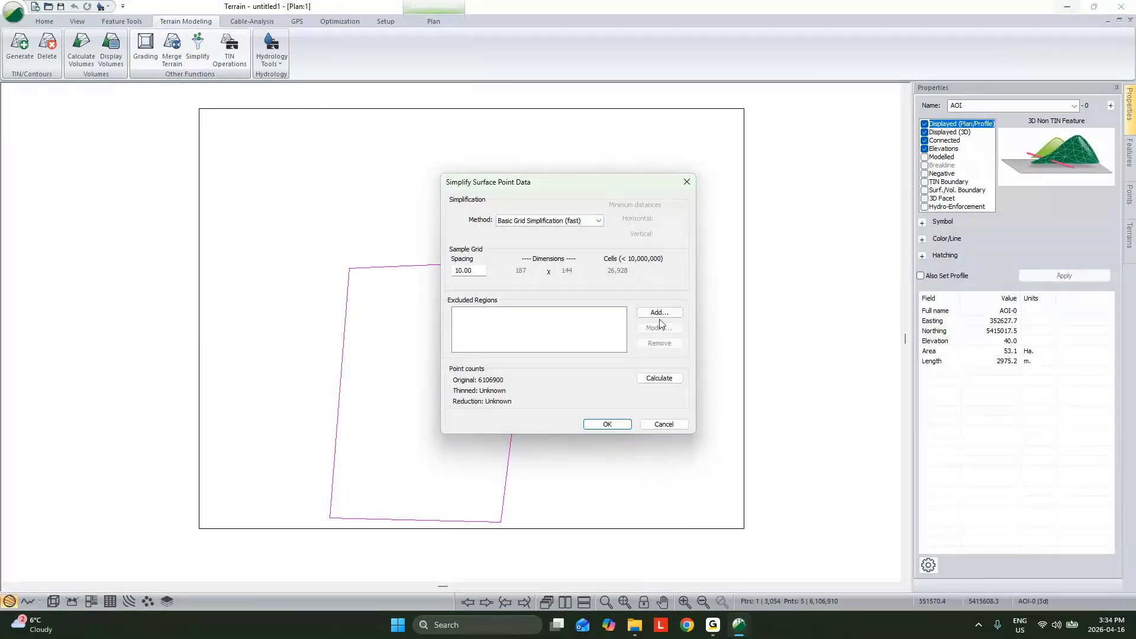
pyautogui.click(659, 314)
pyautogui.click(566, 245)
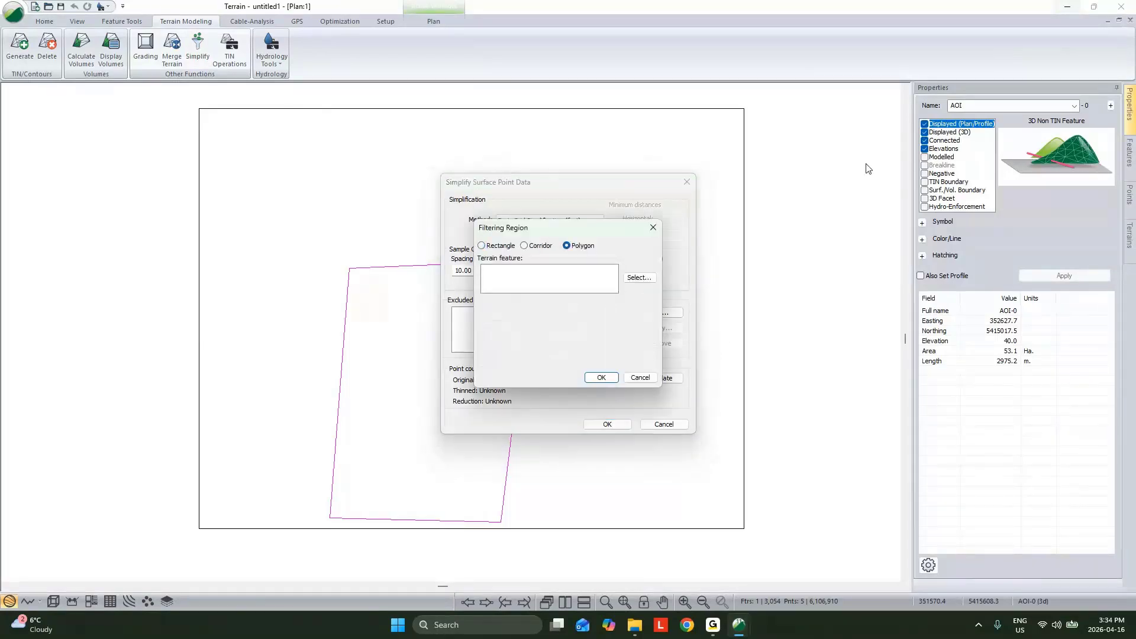
pyautogui.click(636, 279)
pyautogui.click(485, 211)
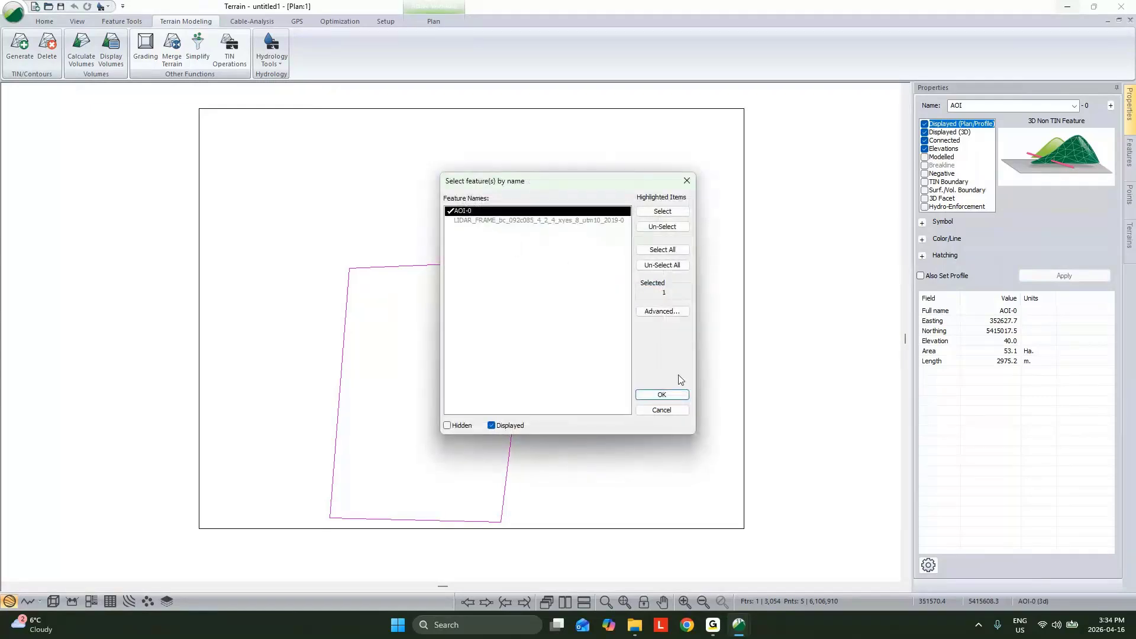
pyautogui.click(662, 395)
pyautogui.click(610, 379)
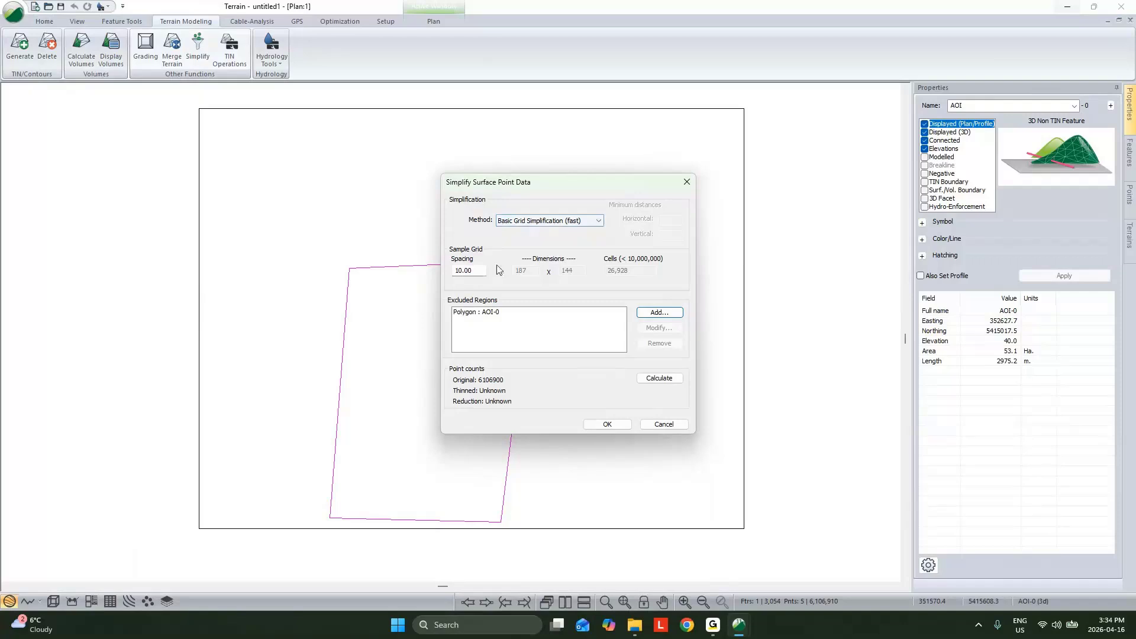
# Step: Set the simplification method to Remove all points and apply it outside the AOI-0 polygon, continuing without undo
pyautogui.press('Tab')
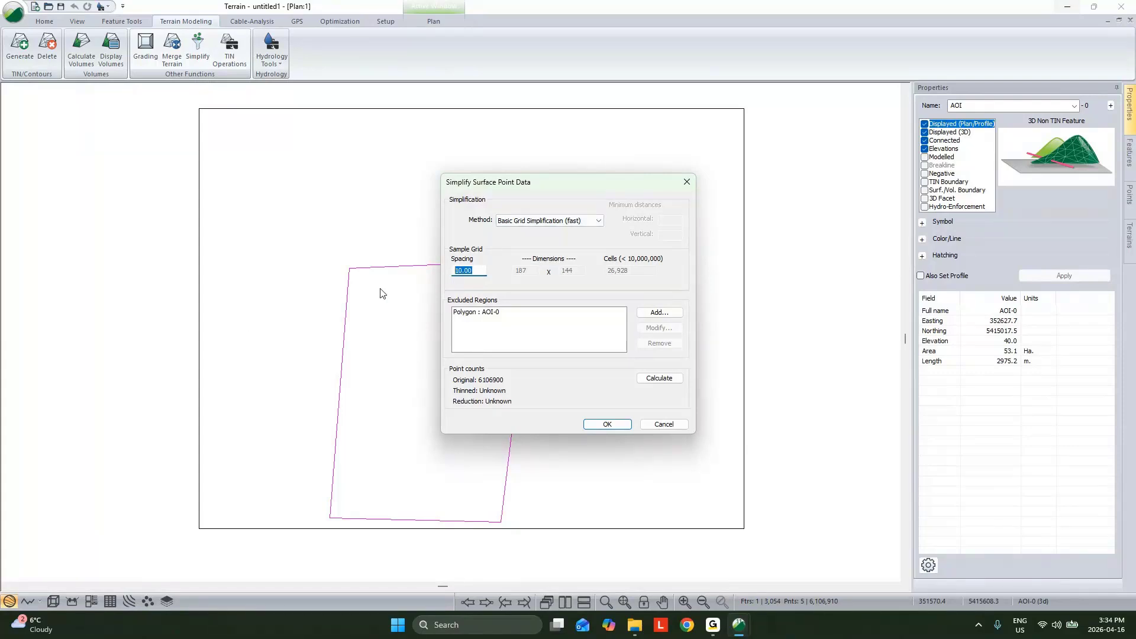
pyautogui.click(510, 220)
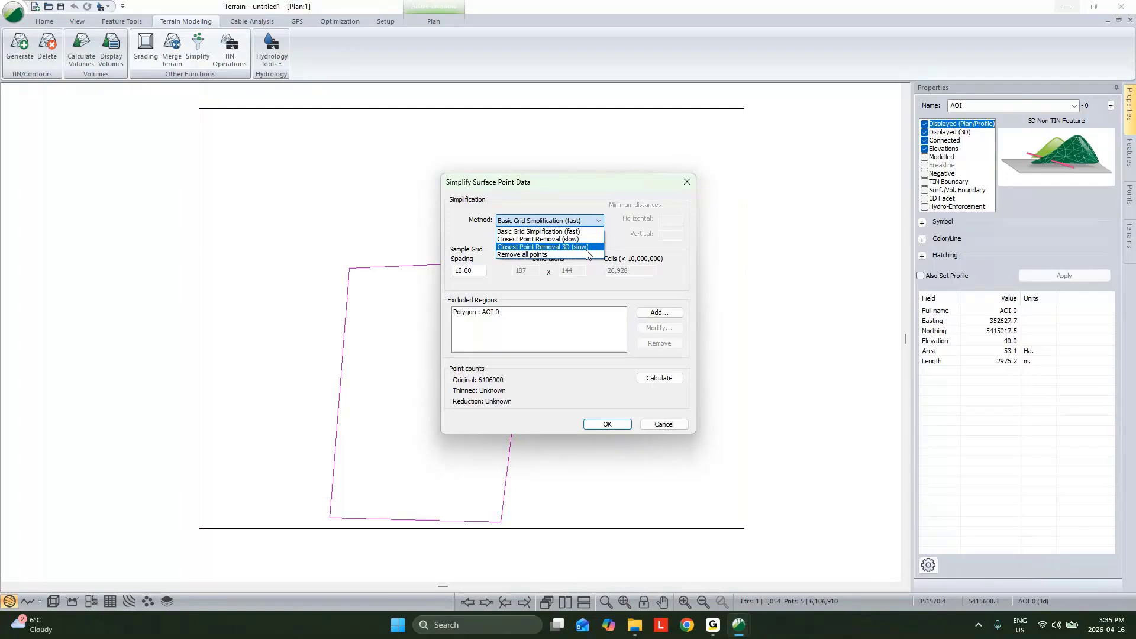
pyautogui.click(558, 260)
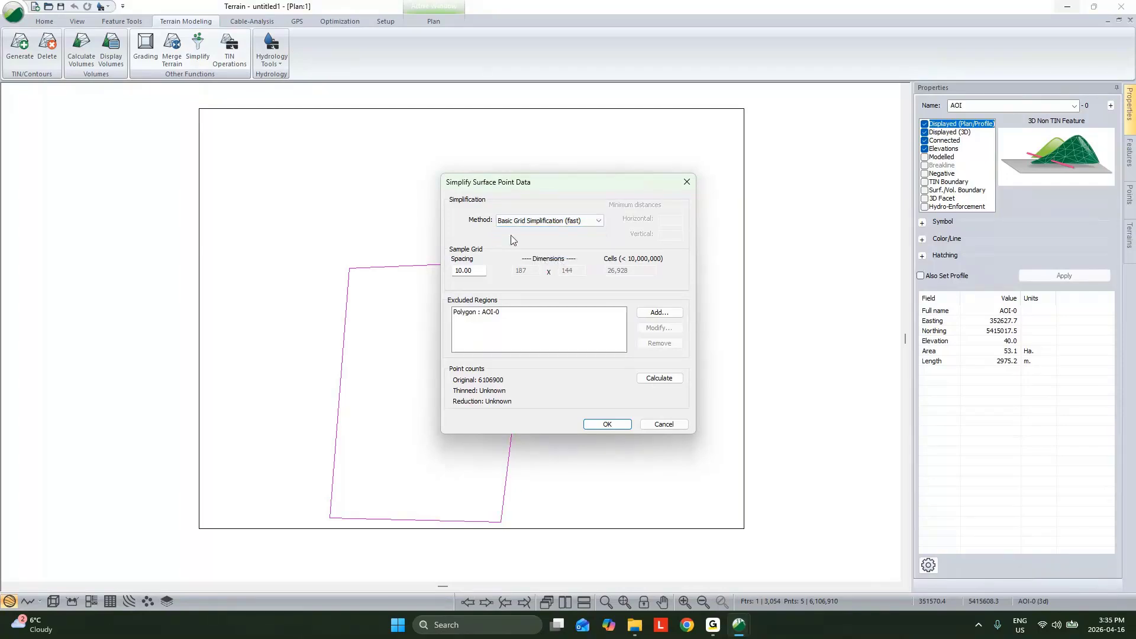
pyautogui.click(514, 312)
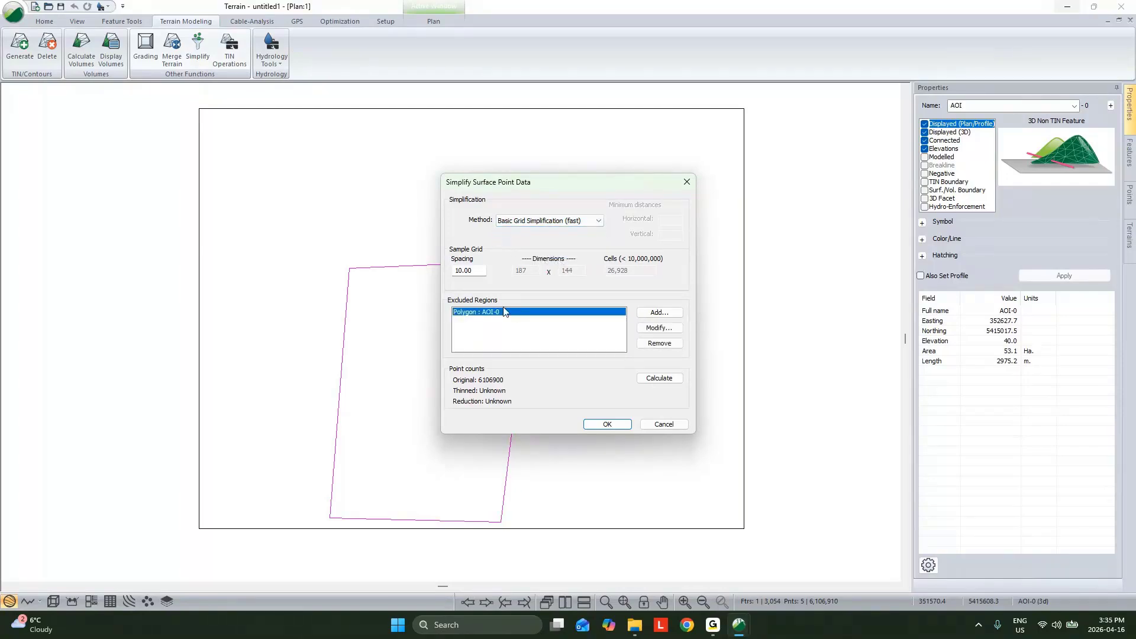
pyautogui.click(530, 220)
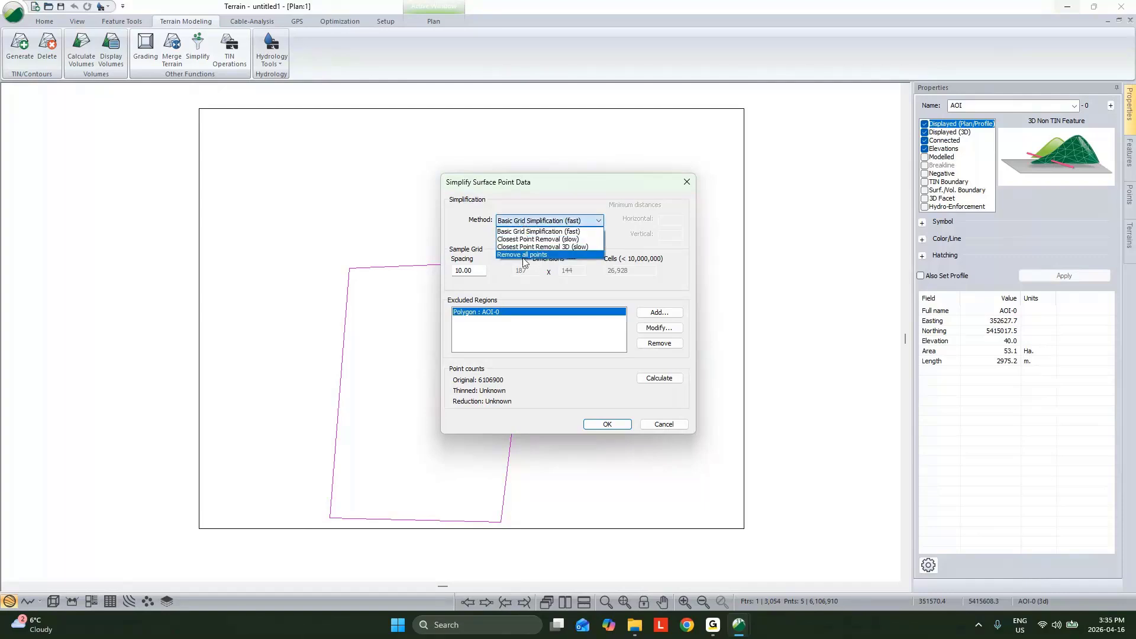
pyautogui.click(523, 255)
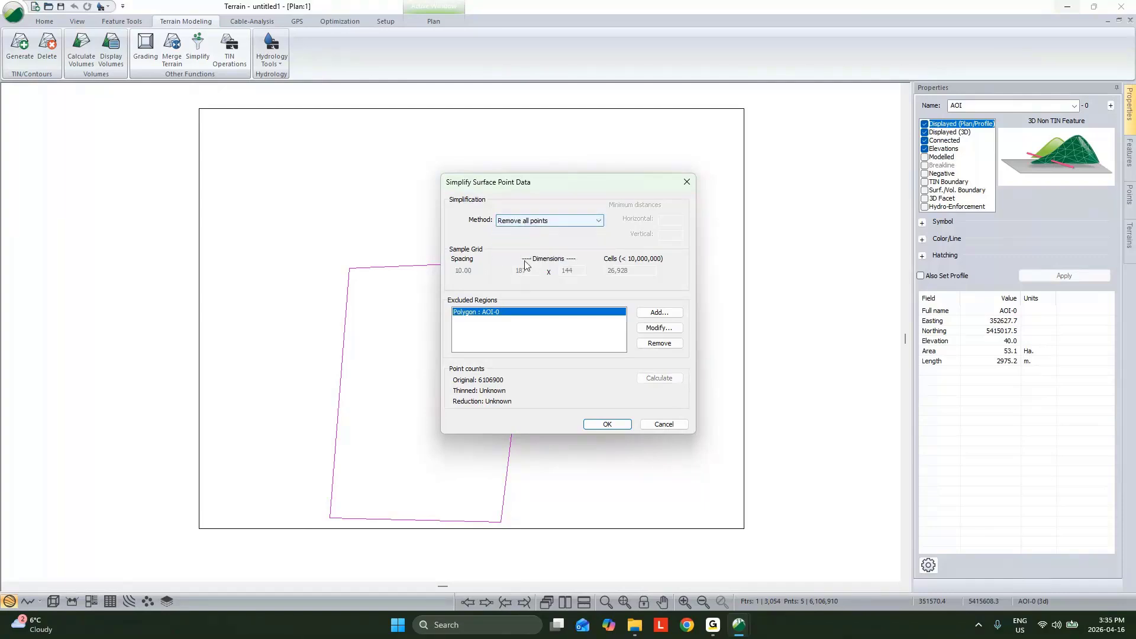
pyautogui.click(608, 425)
pyautogui.click(587, 334)
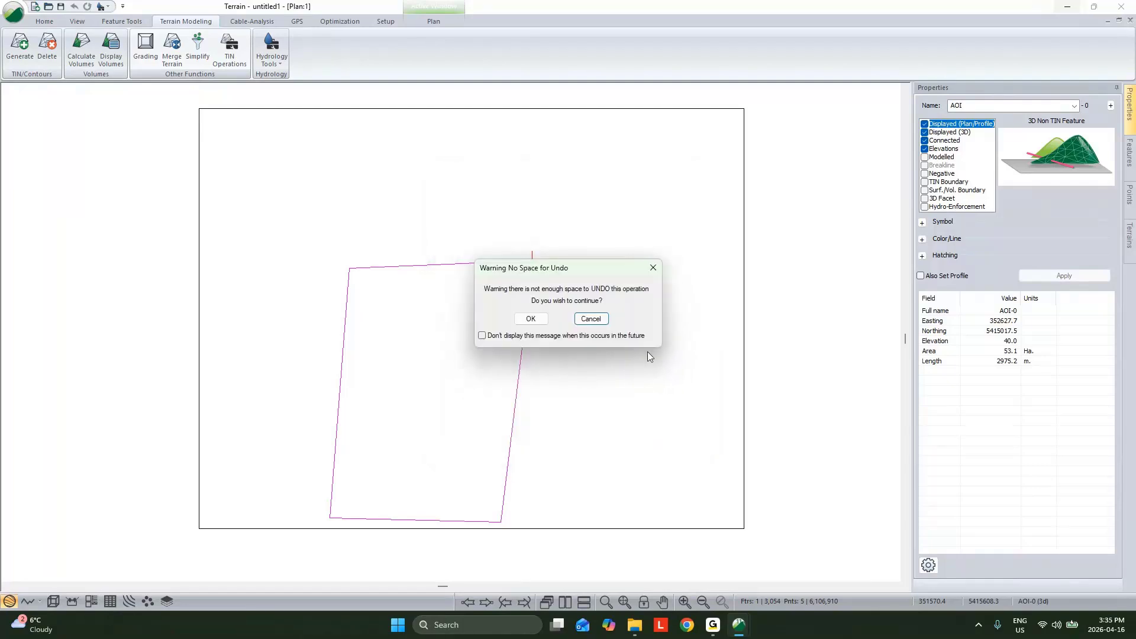
pyautogui.click(531, 318)
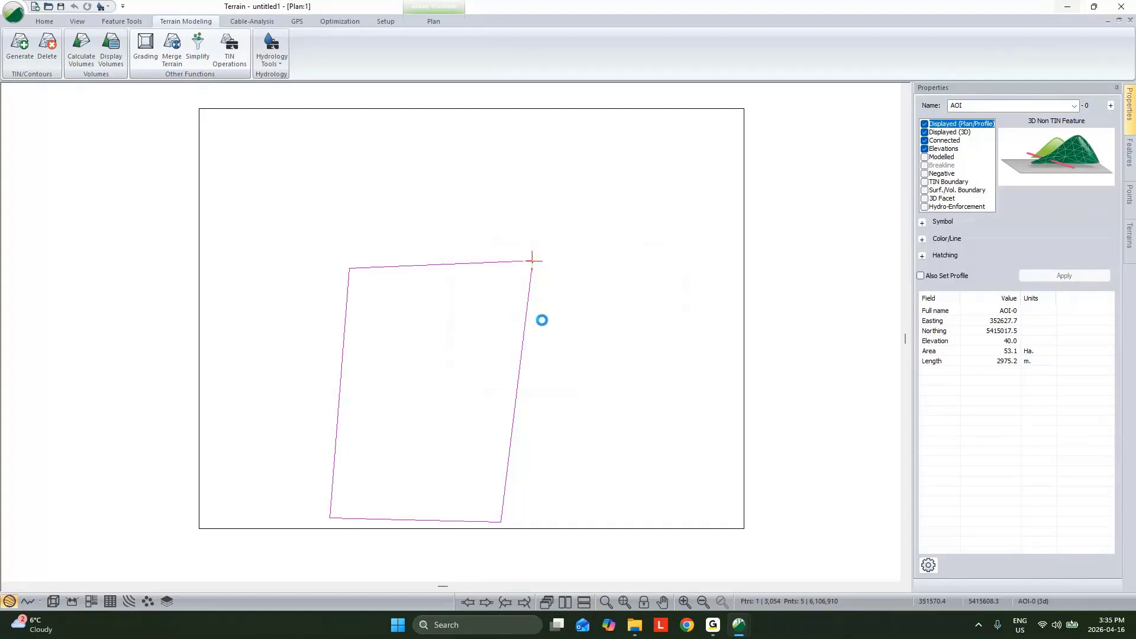
pyautogui.click(653, 333)
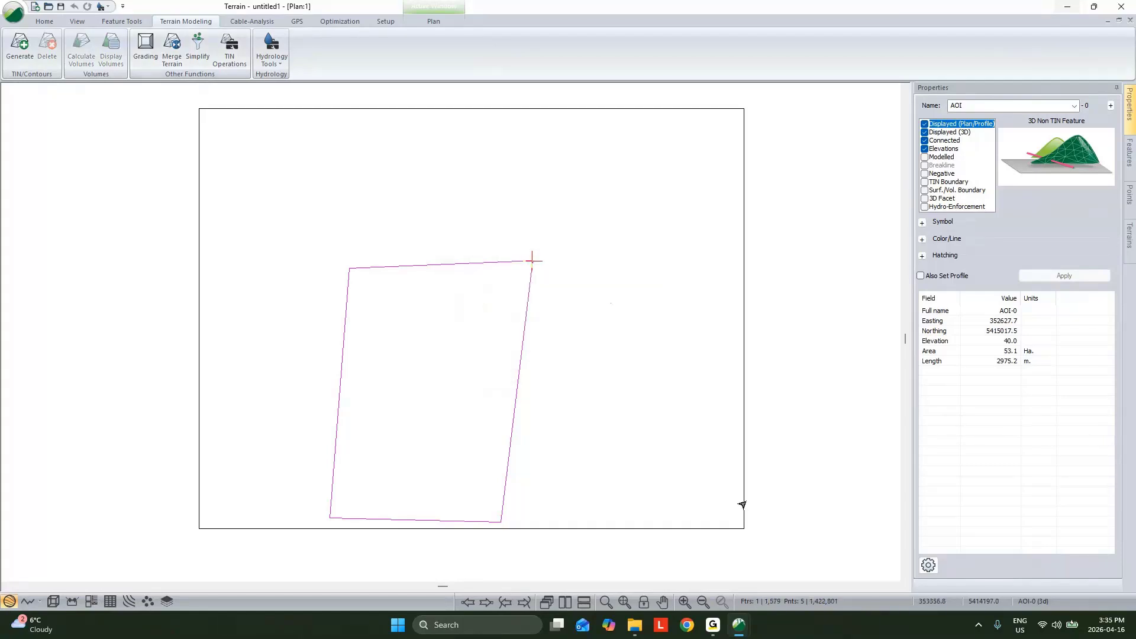
# Step: Generate the TIN from the remaining LiDAR points with a maximum side length of 200 and no contours, and display it in 3D
pyautogui.click(30, 57)
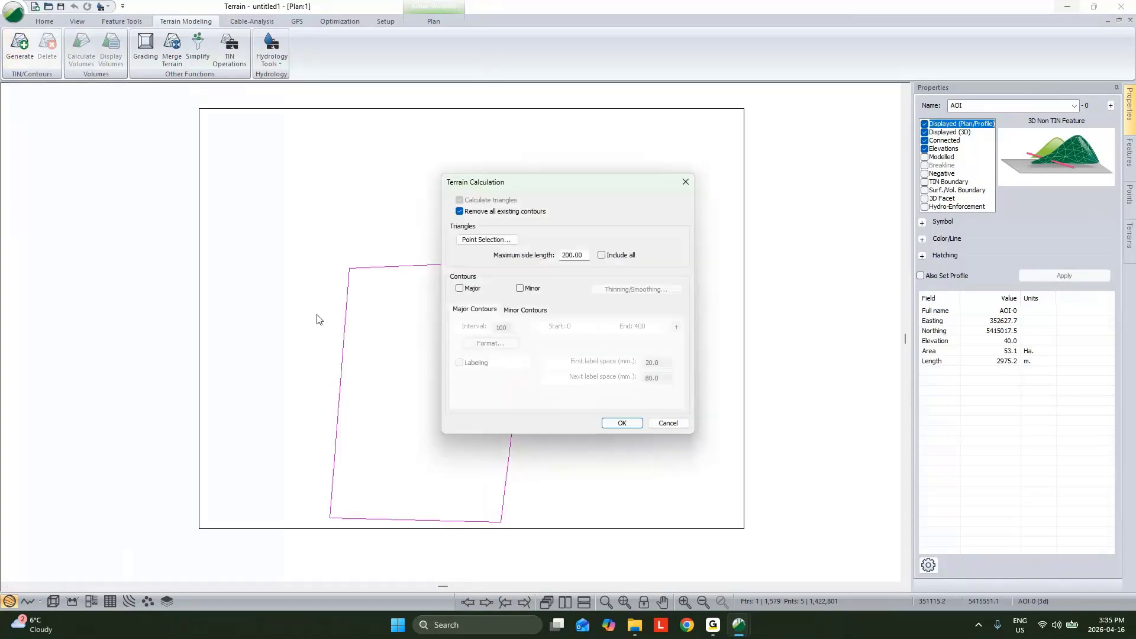
pyautogui.click(625, 424)
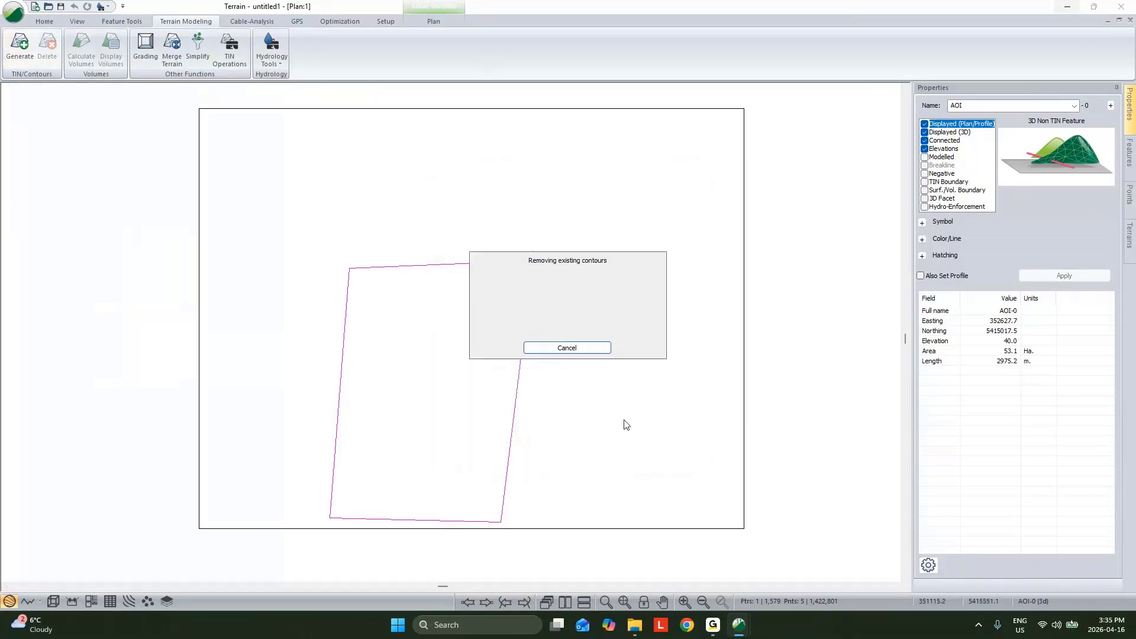
pyautogui.click(52, 602)
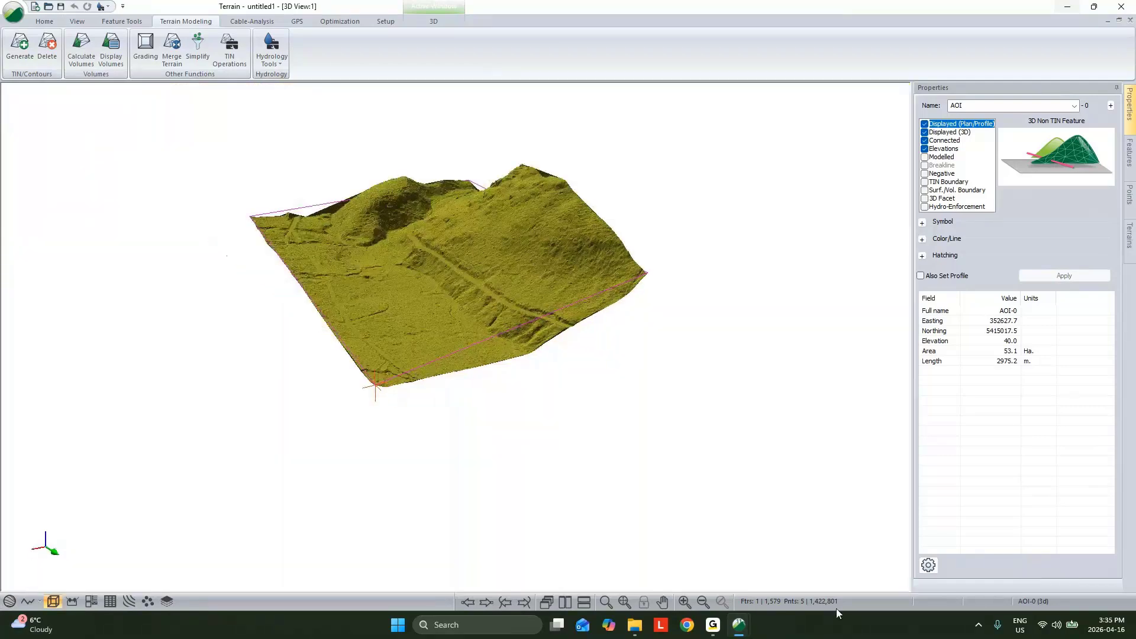
# Step: Open a new Terrain project and paste into it the AOI polygon copied from the clipped LiDAR project's 3D view
pyautogui.moveTo(742, 621)
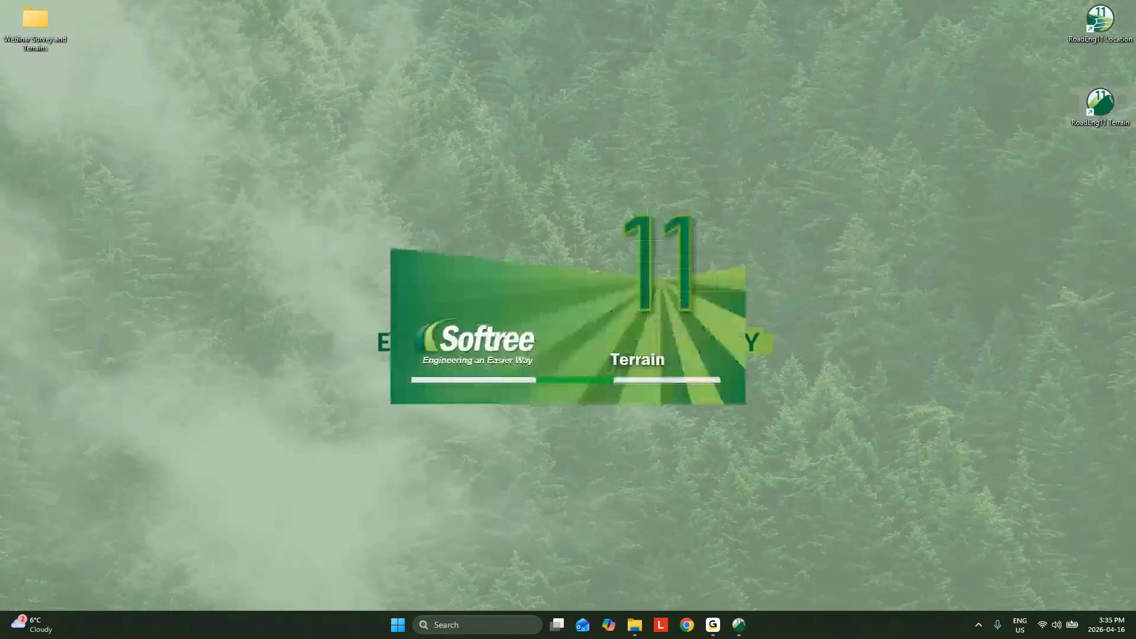
pyautogui.moveTo(739, 625)
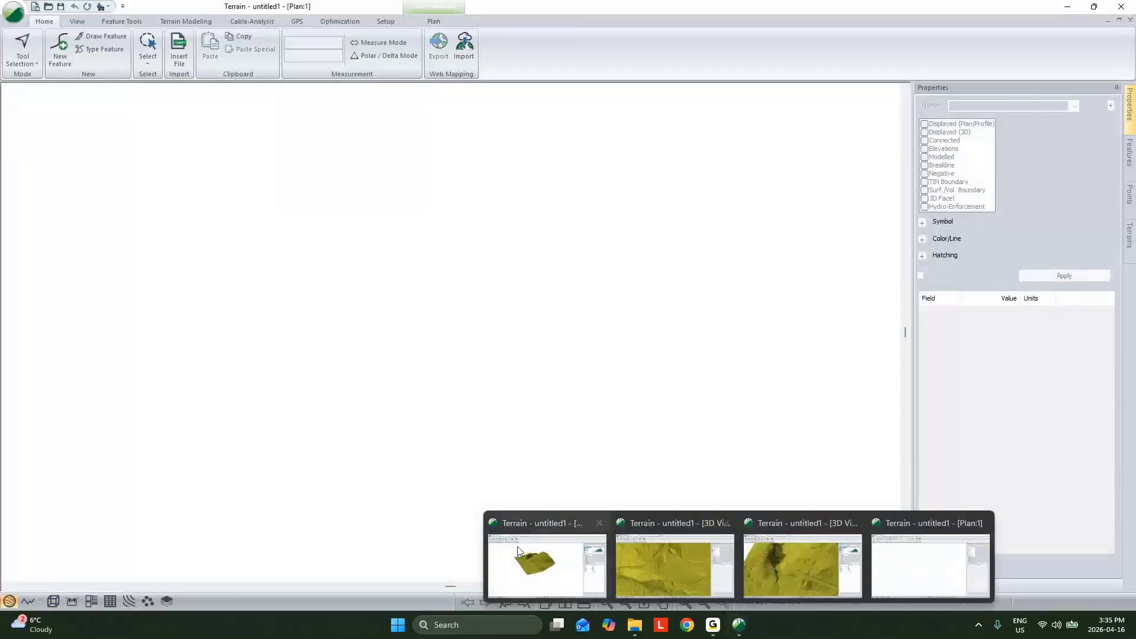
pyautogui.click(534, 558)
pyautogui.rightClick(481, 527)
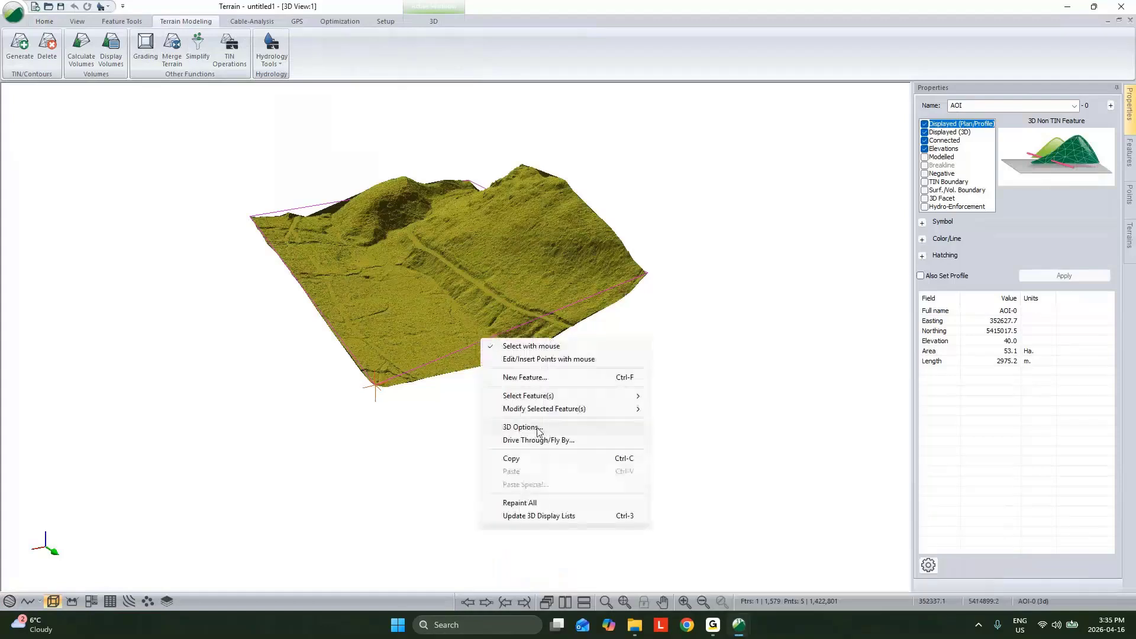
pyautogui.click(534, 462)
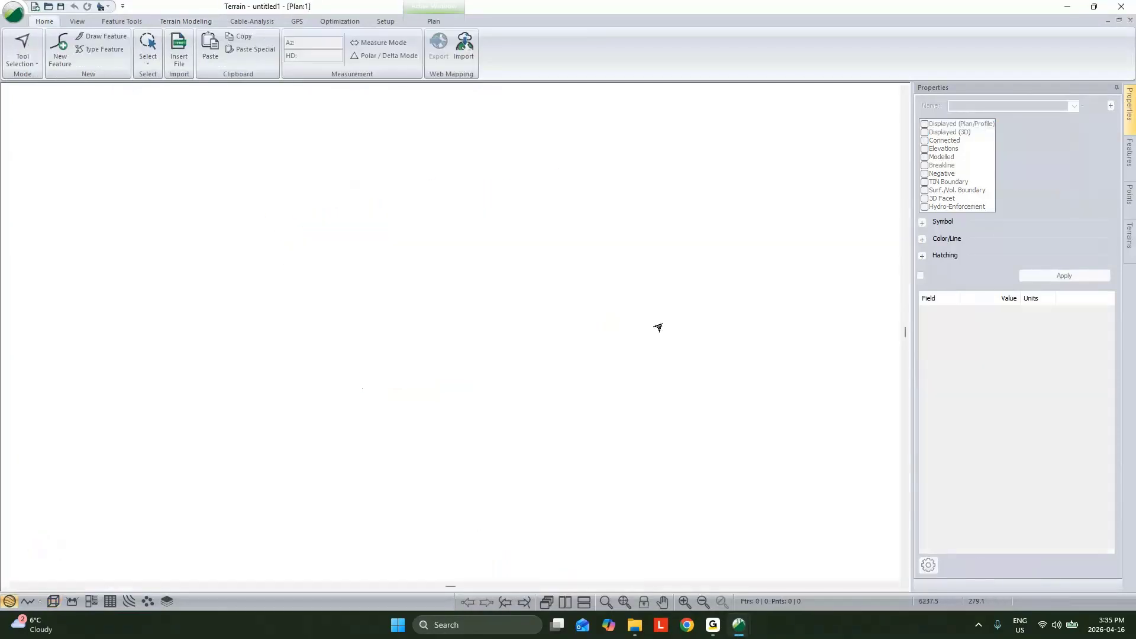
pyautogui.rightClick(551, 207)
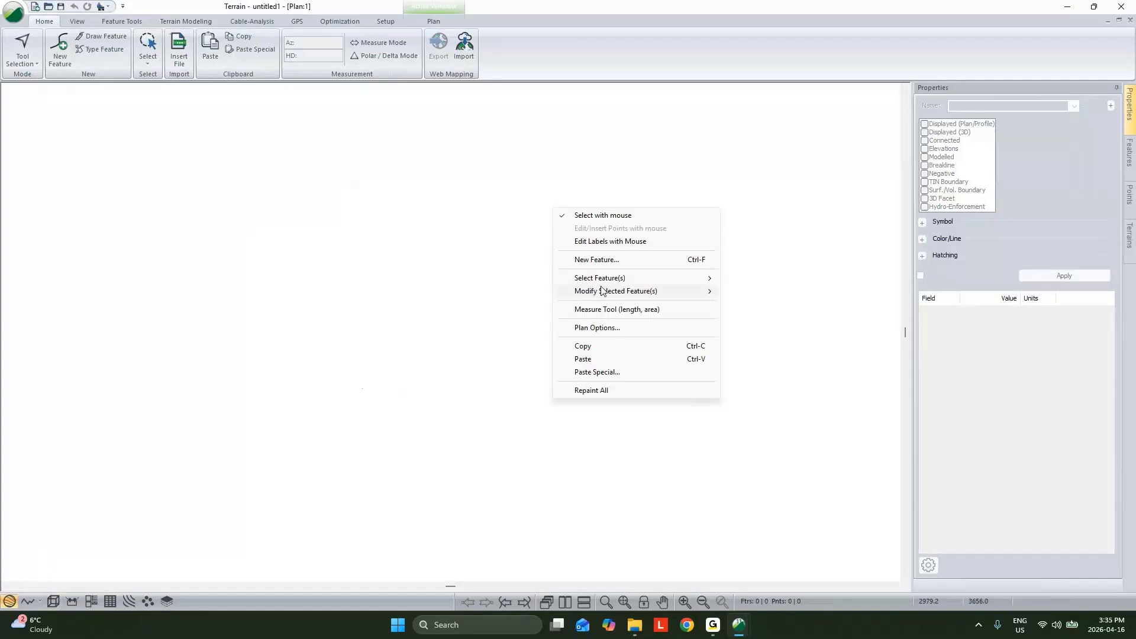
pyautogui.click(599, 361)
pyautogui.scroll(5, 443, 356)
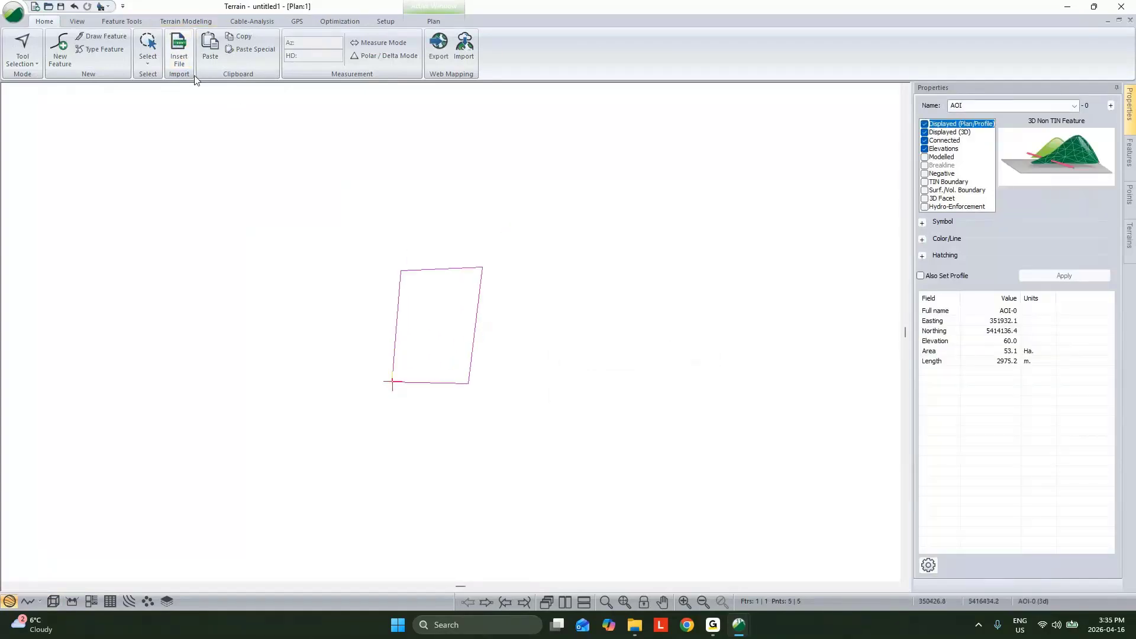
# Step: Insert 1m DEM.tif from the 03 - BIG Data folder using the Raster DEM format
pyautogui.click(180, 51)
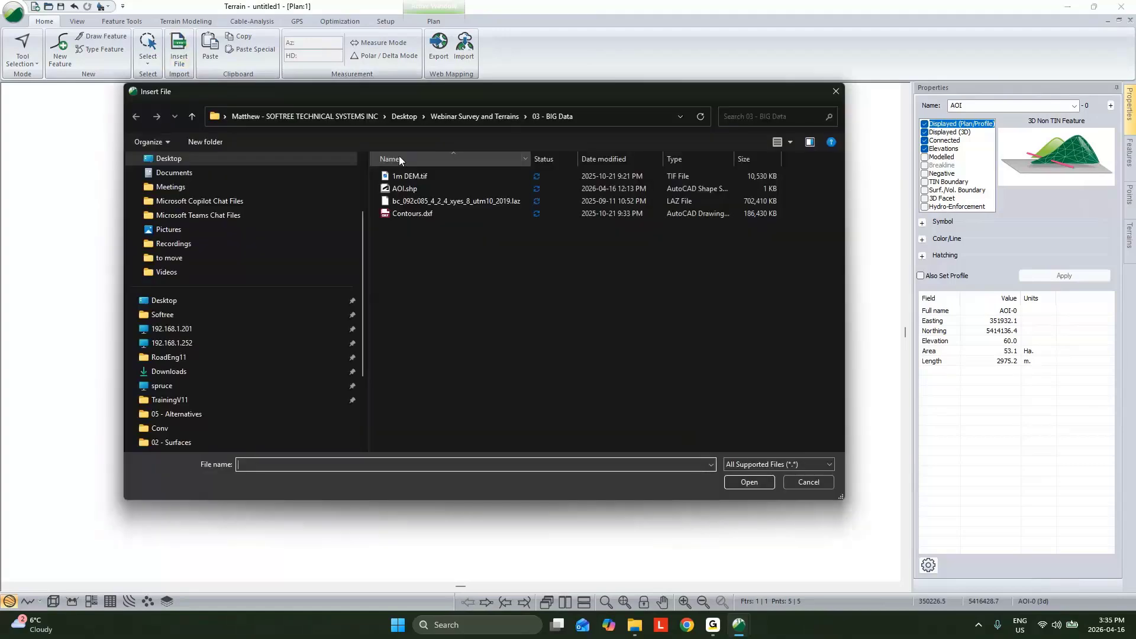
pyautogui.click(414, 176)
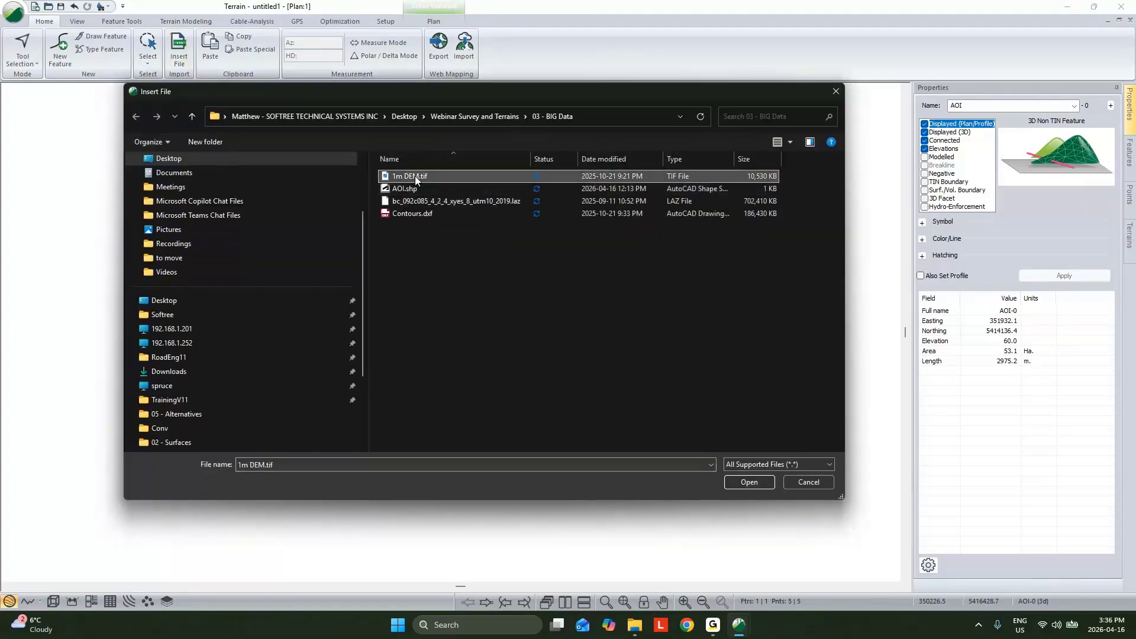
pyautogui.click(744, 480)
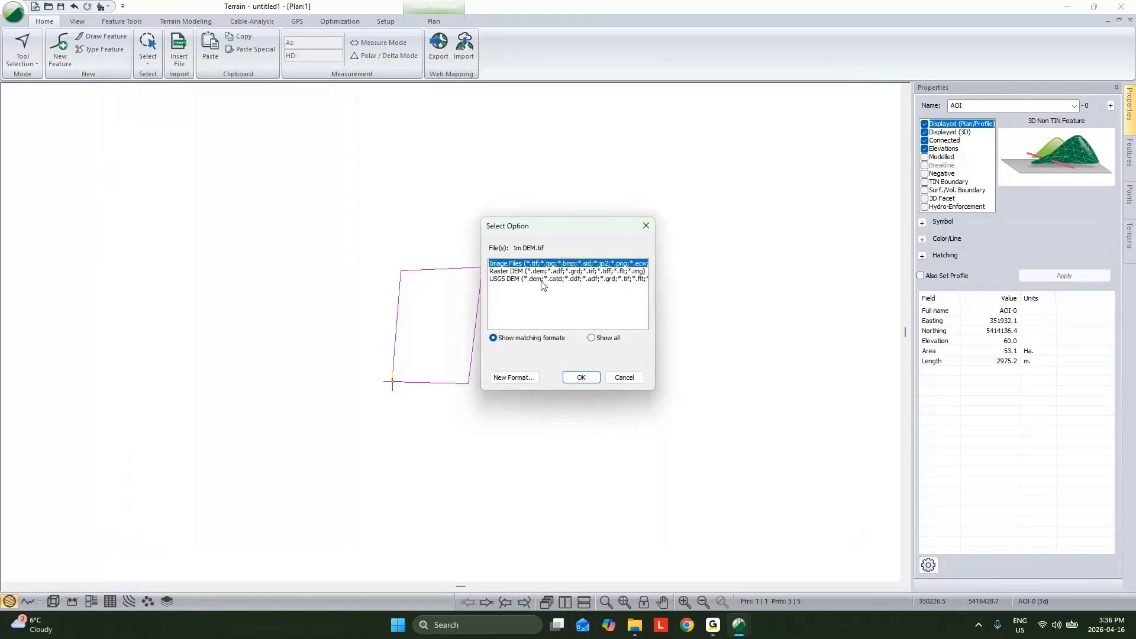
pyautogui.click(533, 271)
pyautogui.click(581, 378)
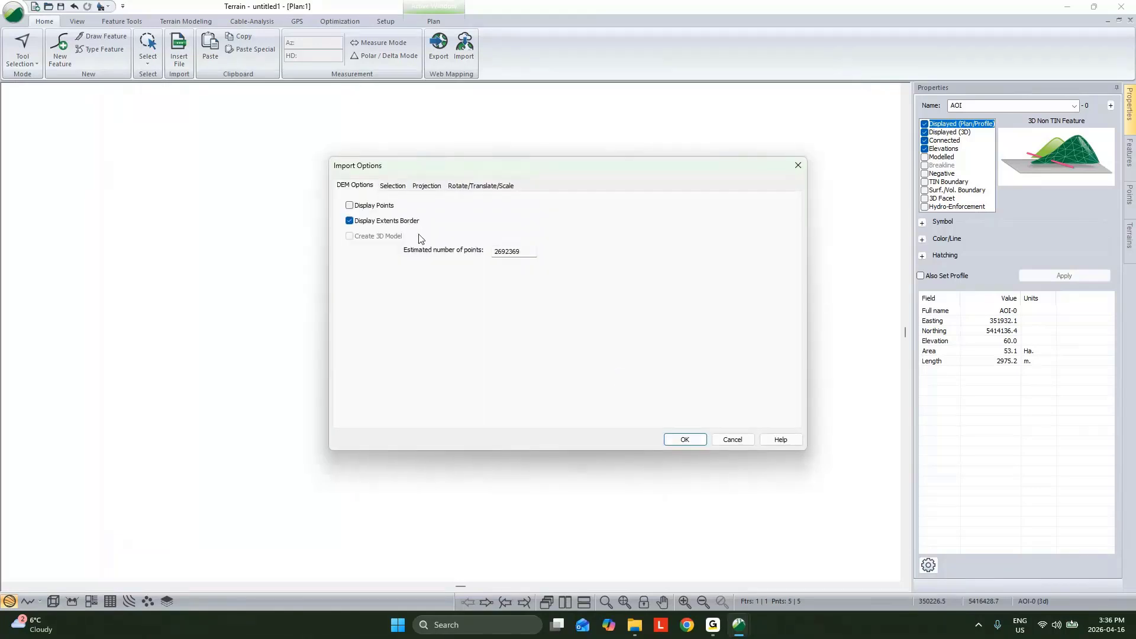
# Step: Add a polygon filtering region based on the AOI-0 feature to the DEM import's point selection
pyautogui.click(397, 187)
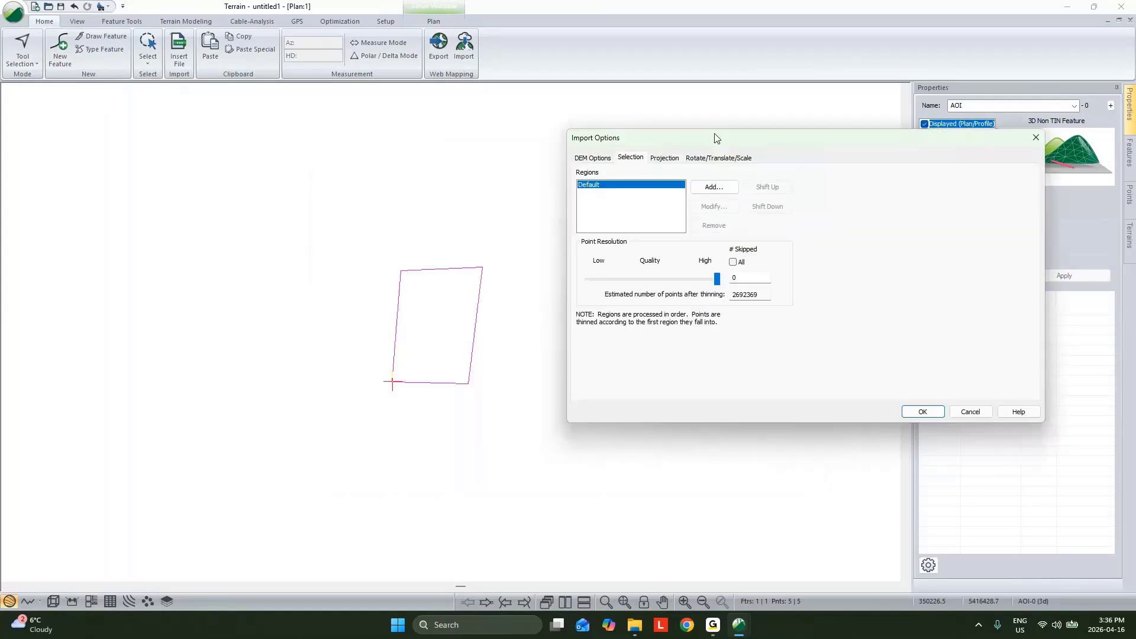
pyautogui.moveTo(476, 167); pyautogui.dragTo(714, 139)
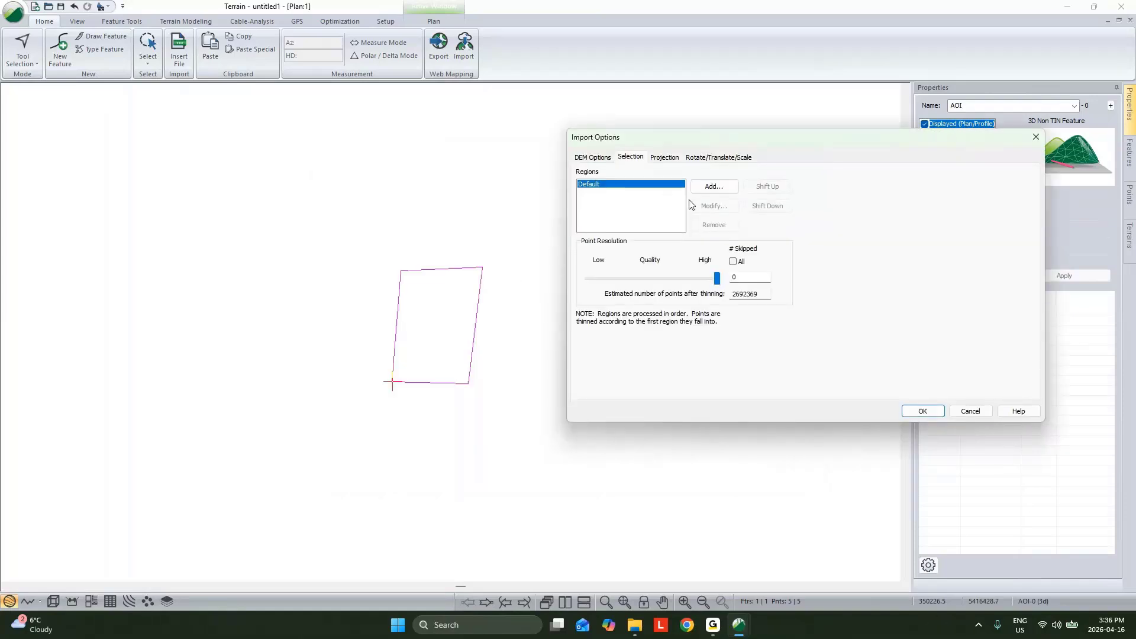
pyautogui.click(714, 186)
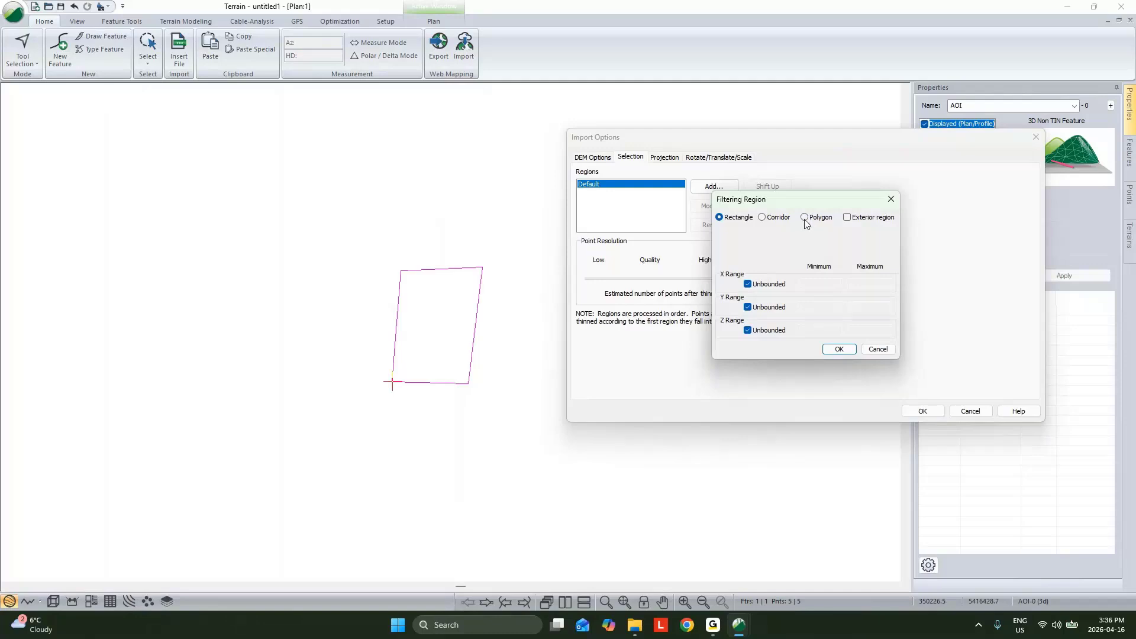
pyautogui.click(805, 217)
pyautogui.click(799, 245)
pyautogui.click(707, 184)
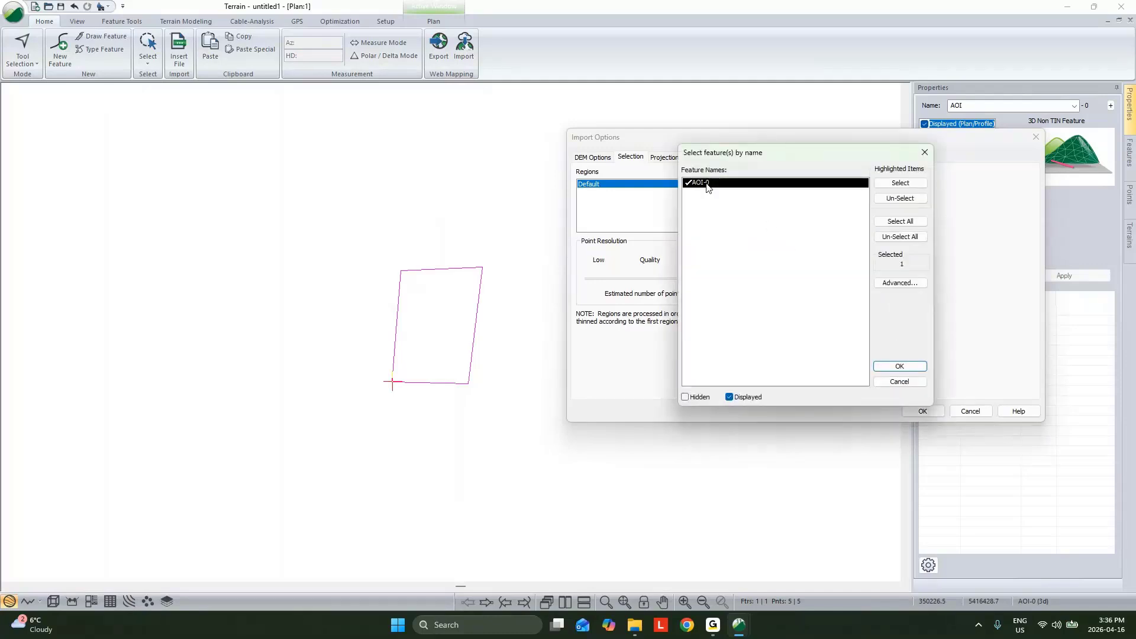
pyautogui.click(900, 367)
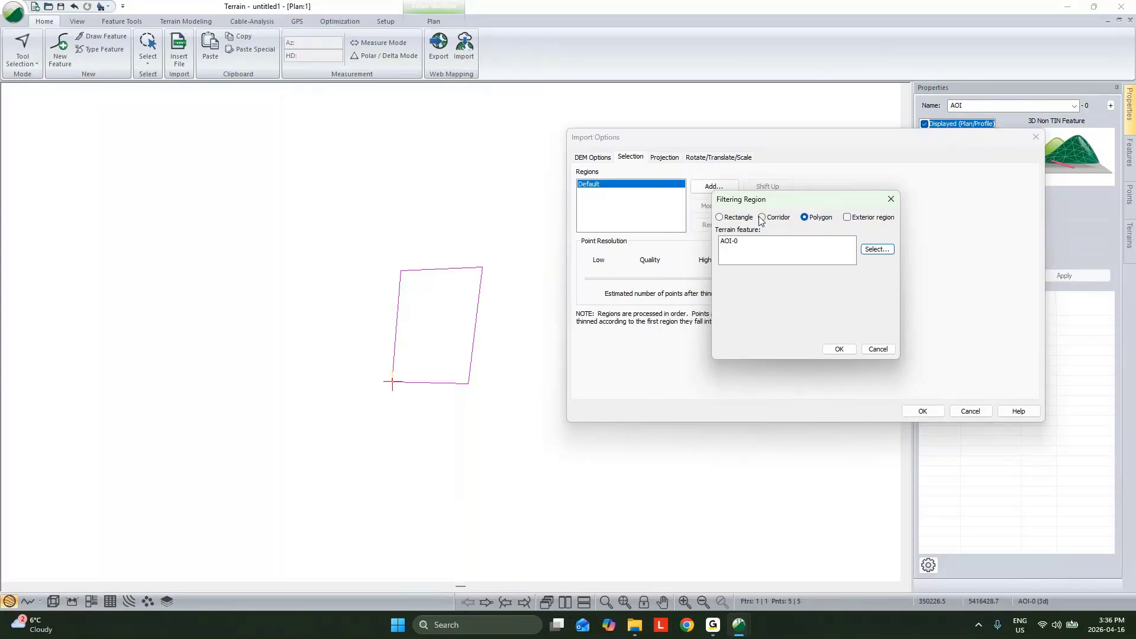
pyautogui.click(840, 349)
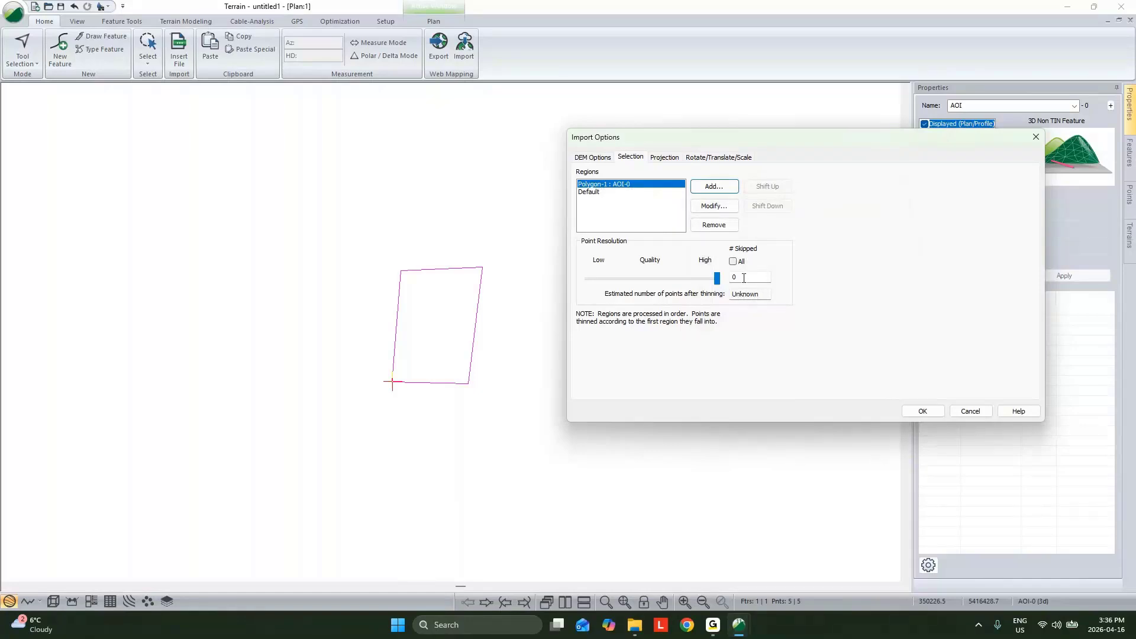
# Step: Lower the point resolution of the Default region to about mid quality and import the DEM without a coordinate transformation
pyautogui.click(595, 196)
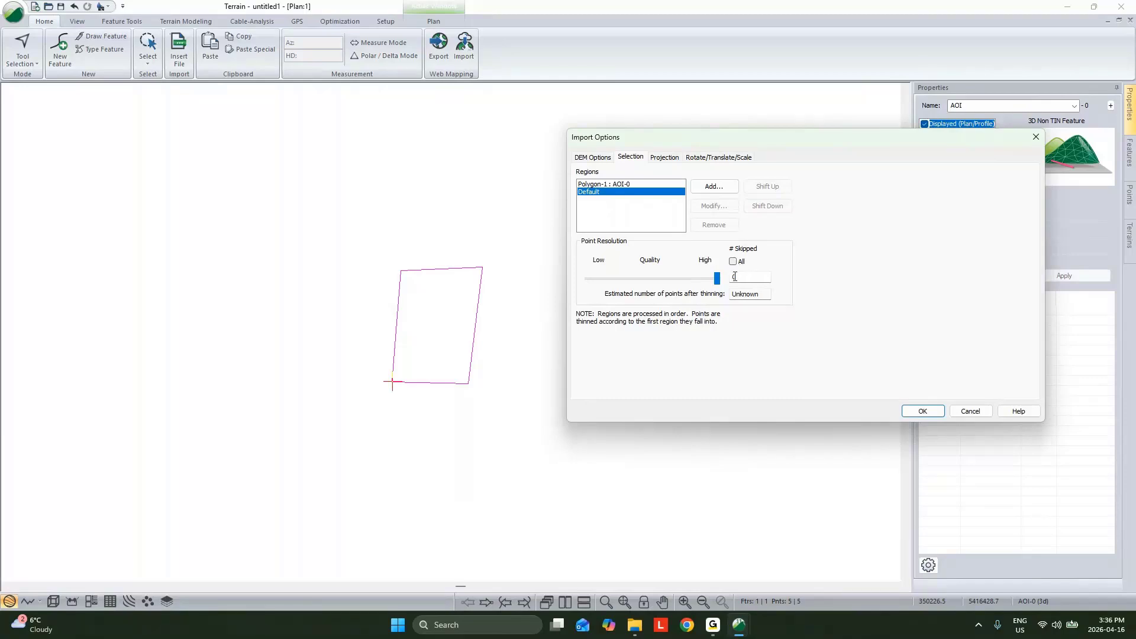
pyautogui.moveTo(717, 279); pyautogui.dragTo(647, 295)
pyautogui.click(925, 413)
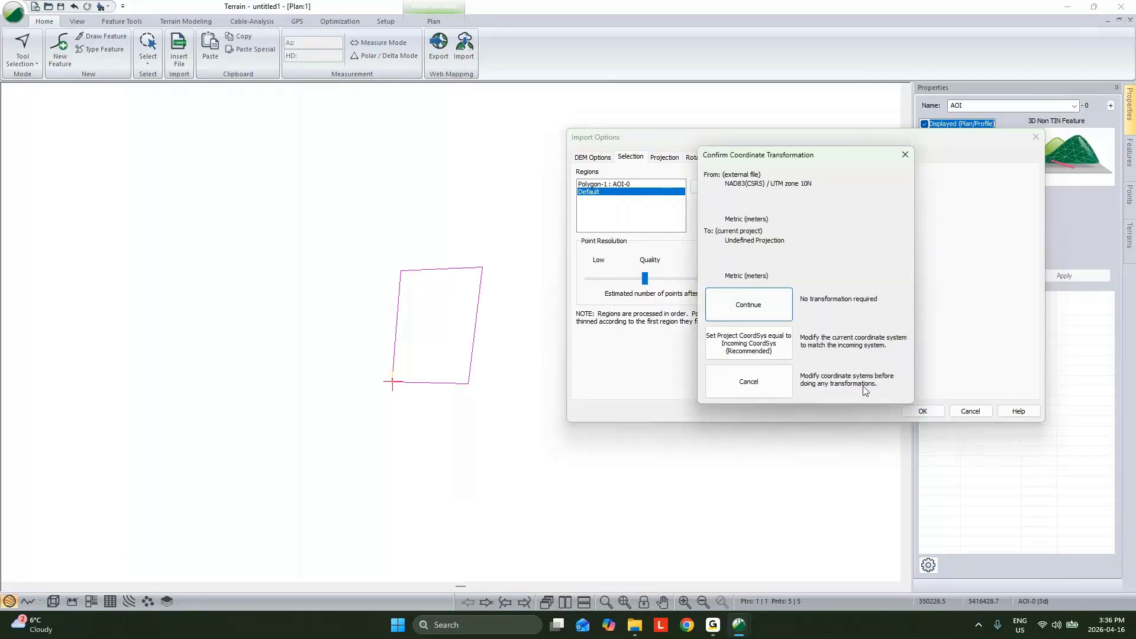
pyautogui.click(753, 315)
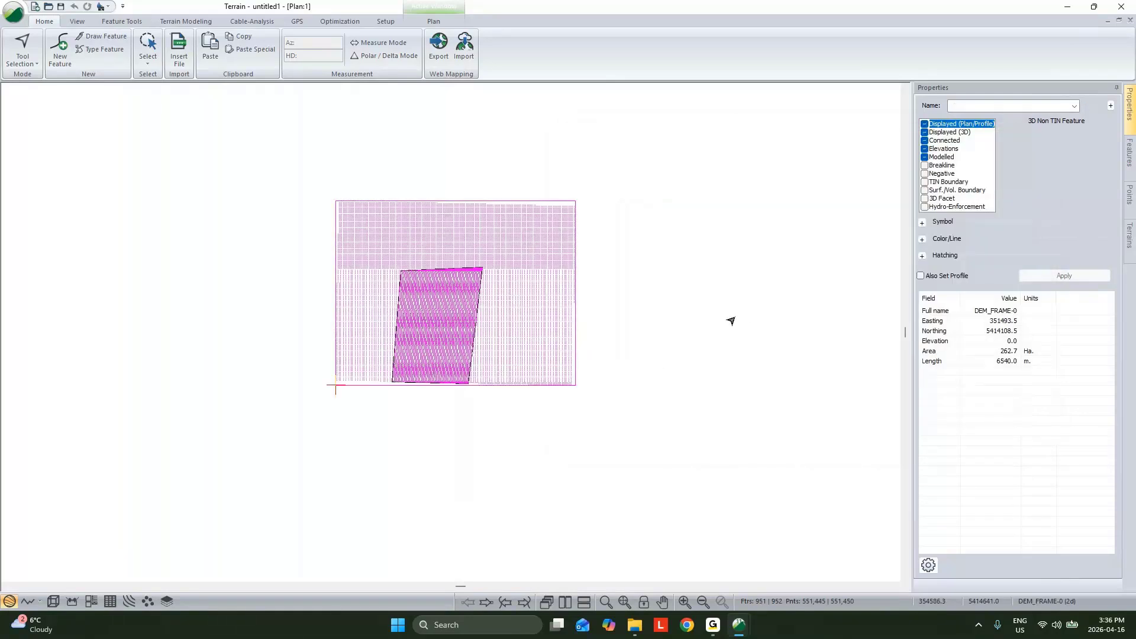
pyautogui.scroll(1, 439, 305)
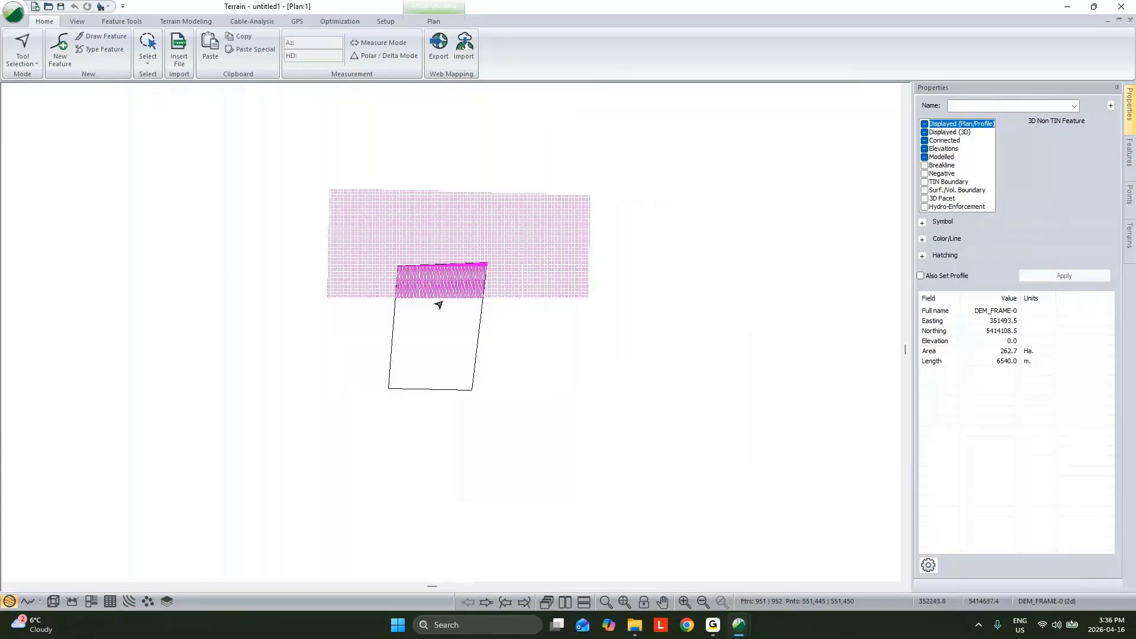
pyautogui.scroll(5, 439, 305)
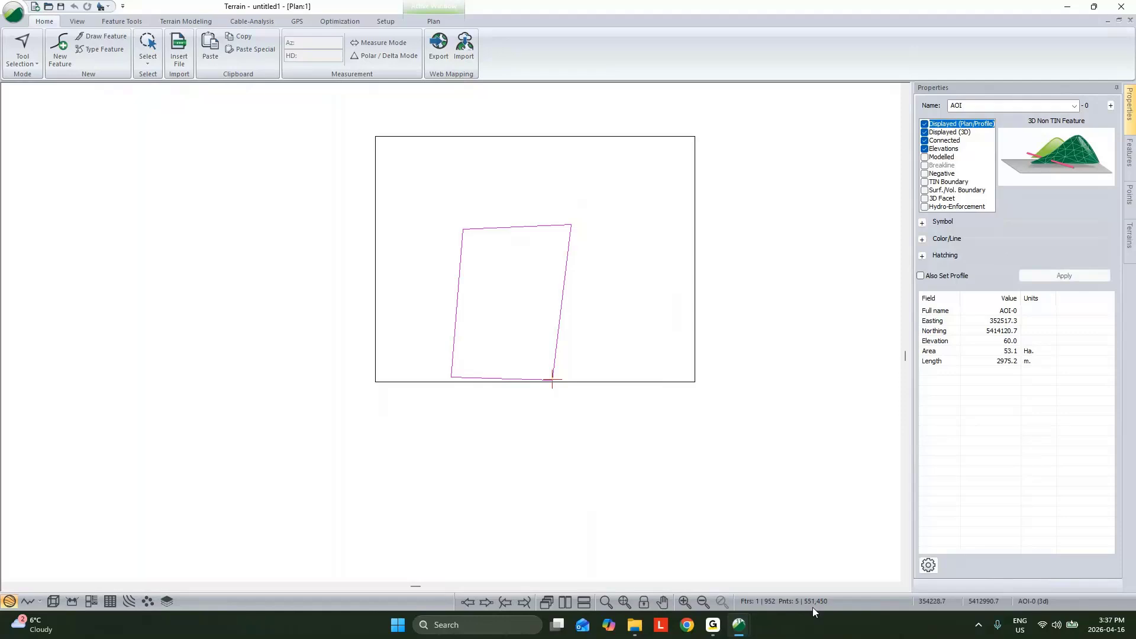
# Step: Start simplifying the DEM surface points with the Remove all points method
pyautogui.click(182, 24)
pyautogui.click(197, 48)
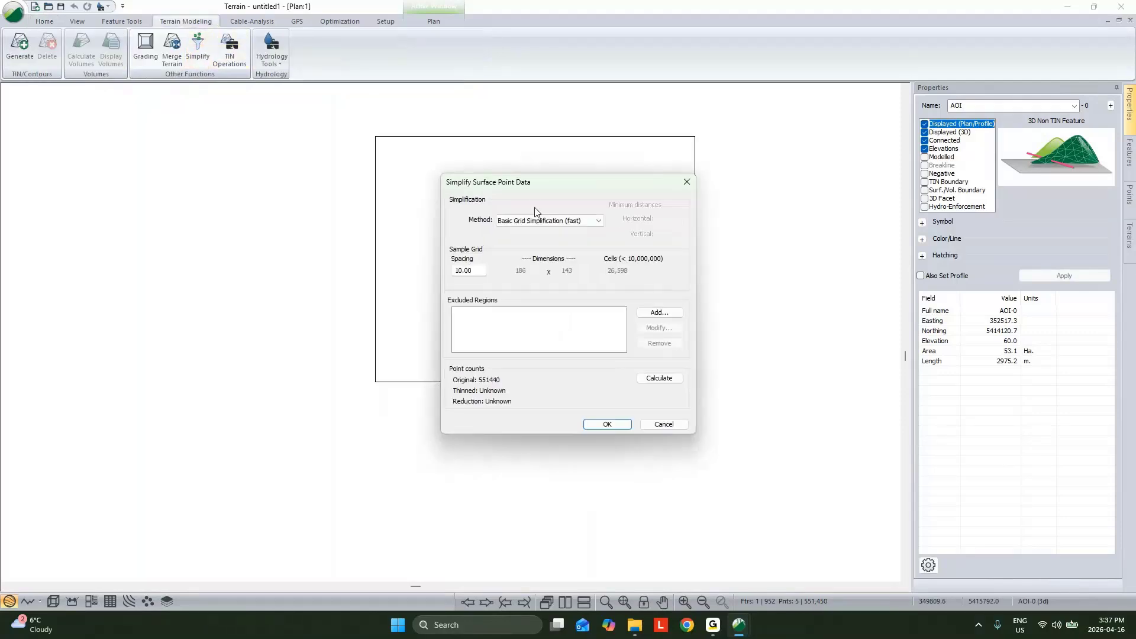
pyautogui.click(534, 220)
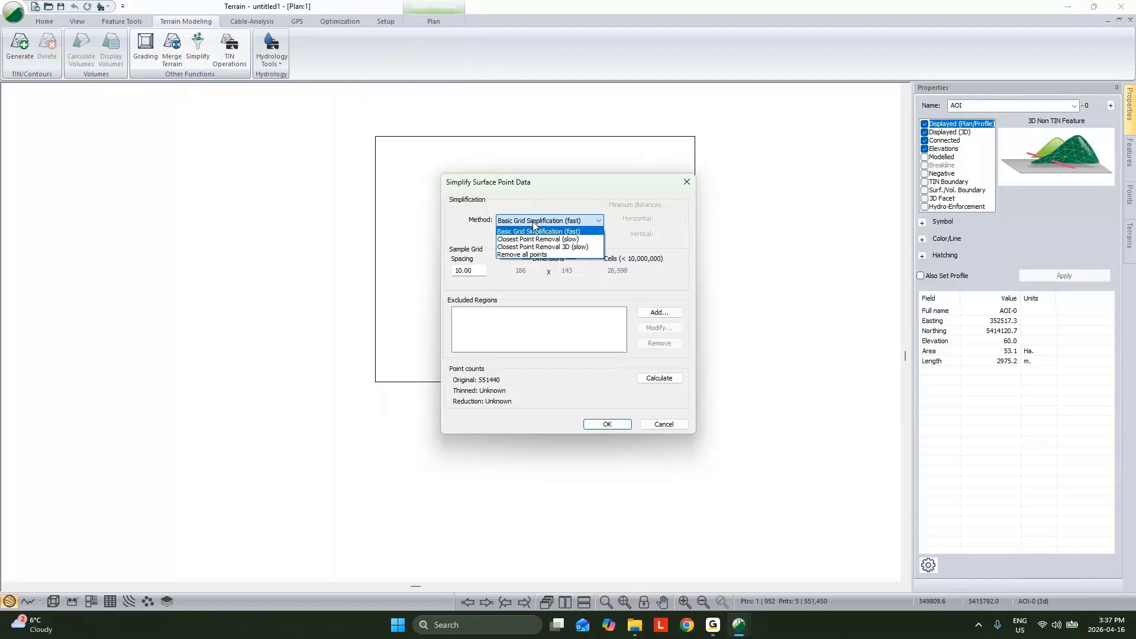
pyautogui.click(522, 255)
# Step: Add the AOI-0 polygon as an excluded region and run the simplification on the DEM points outside it
pyautogui.click(648, 312)
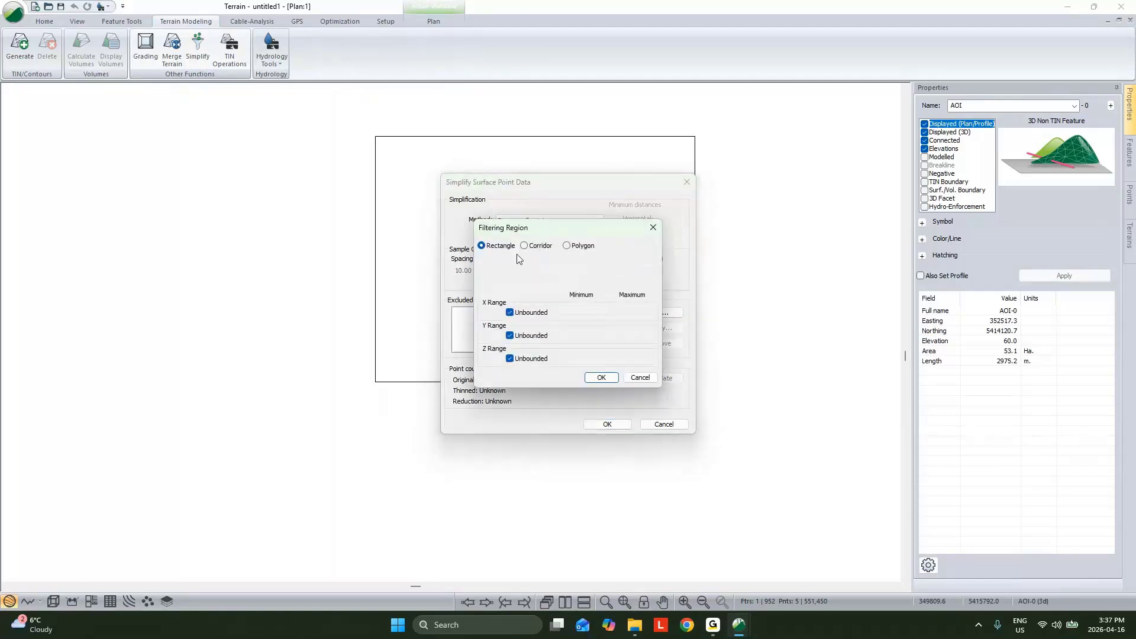
pyautogui.click(567, 247)
pyautogui.click(639, 278)
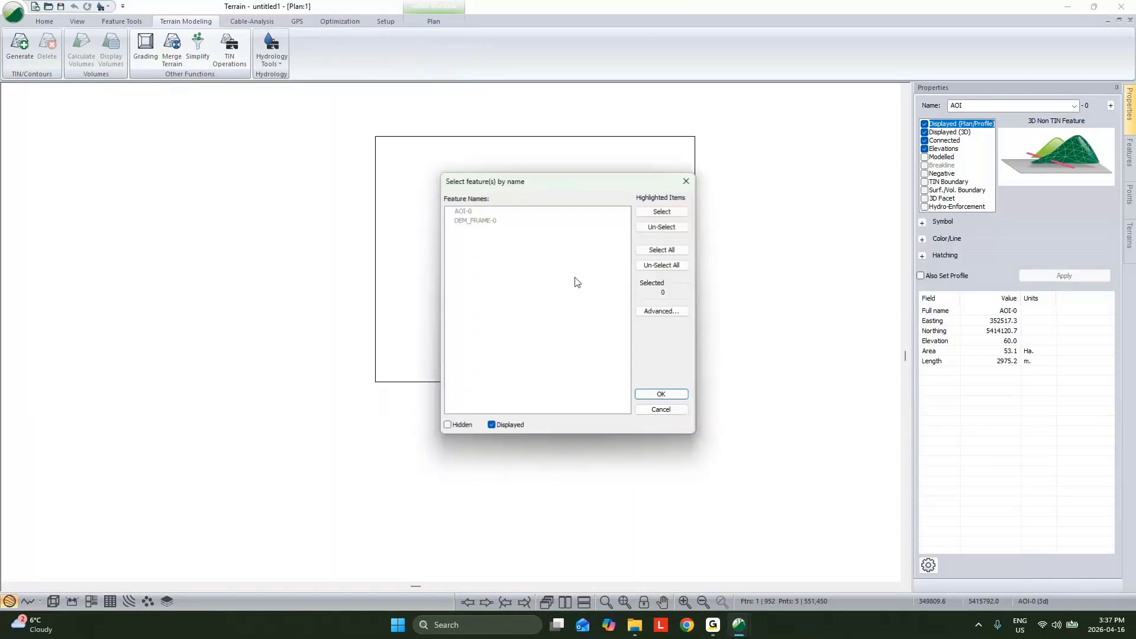
pyautogui.click(464, 211)
pyautogui.click(661, 394)
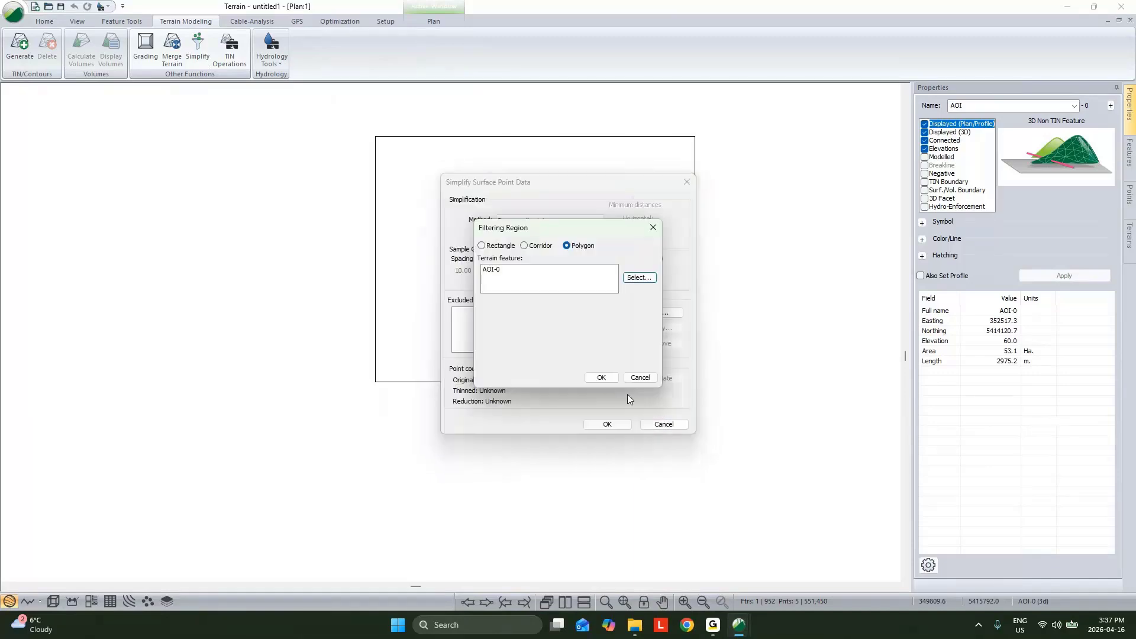
pyautogui.click(601, 379)
pyautogui.click(618, 426)
pyautogui.click(539, 320)
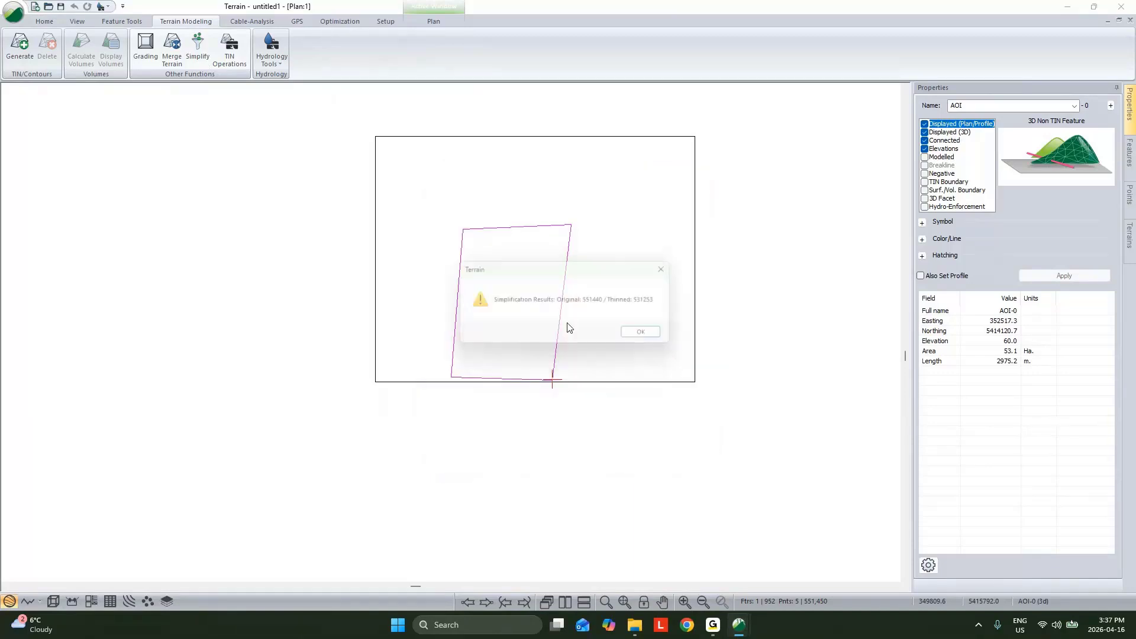
pyautogui.click(650, 333)
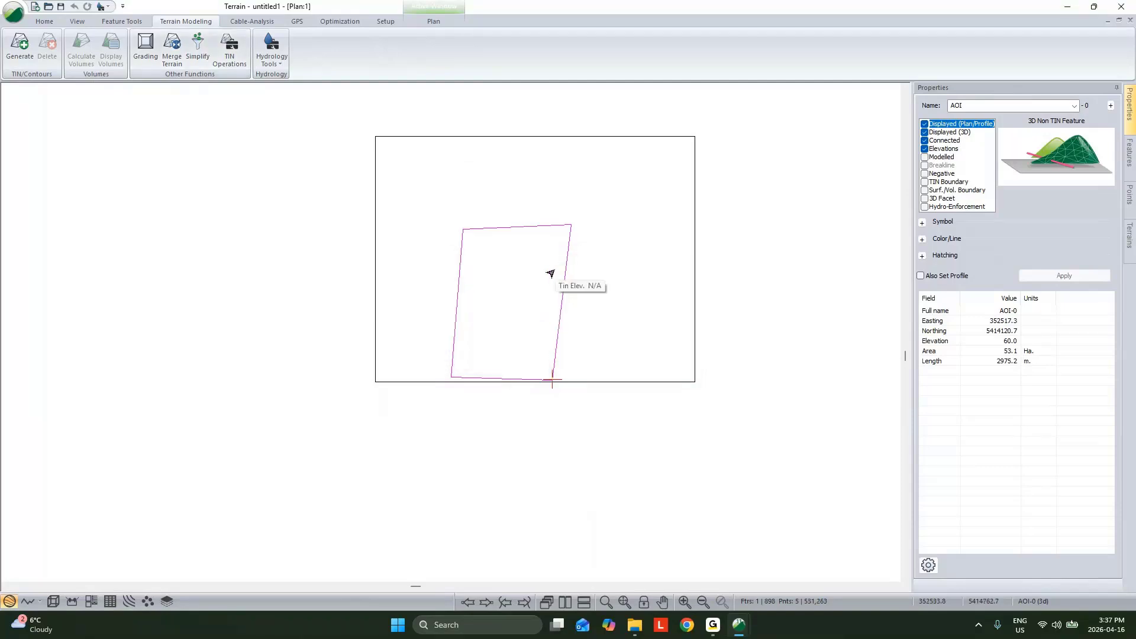
# Step: Generate the DEM TIN with a maximum side length of 200 and no contours, and inspect it in 3D
pyautogui.click(20, 44)
pyautogui.click(460, 289)
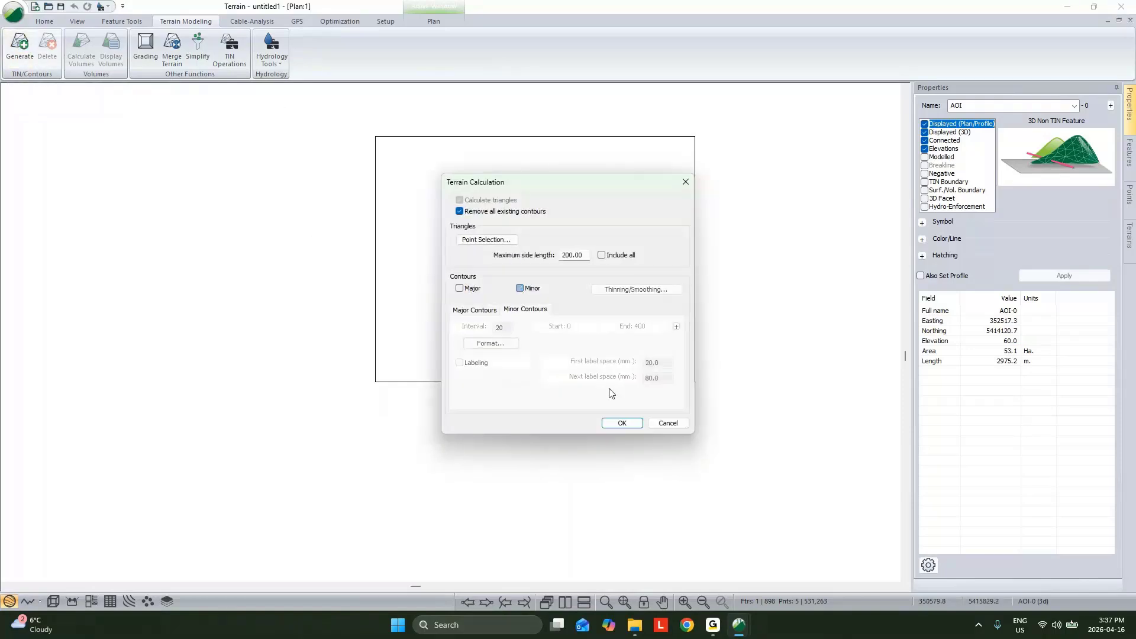
pyautogui.click(629, 423)
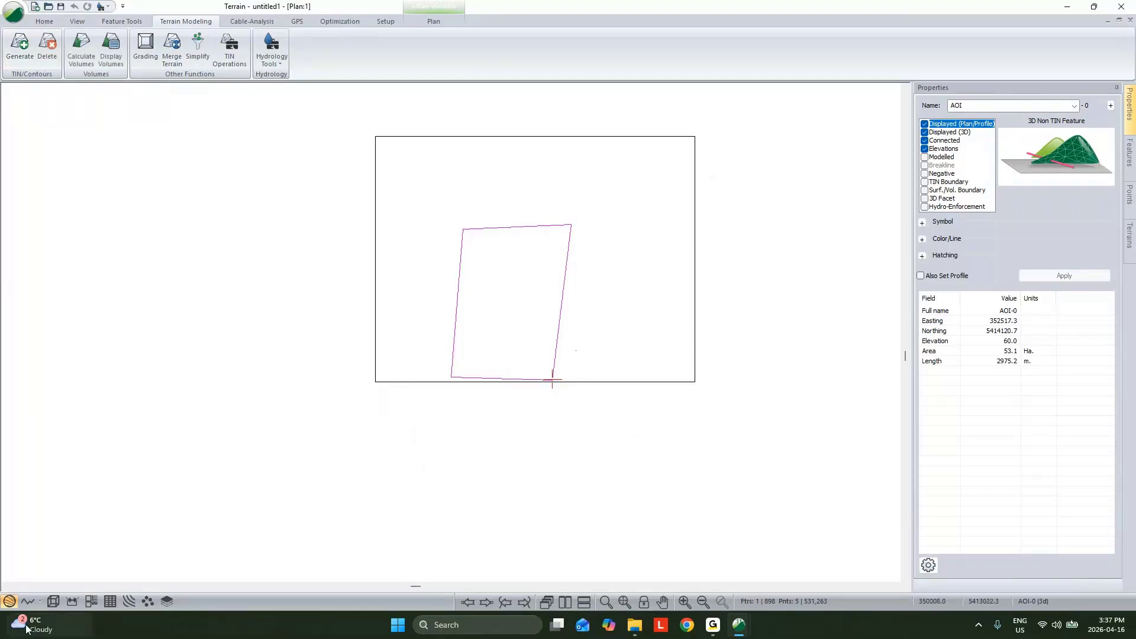
pyautogui.click(53, 601)
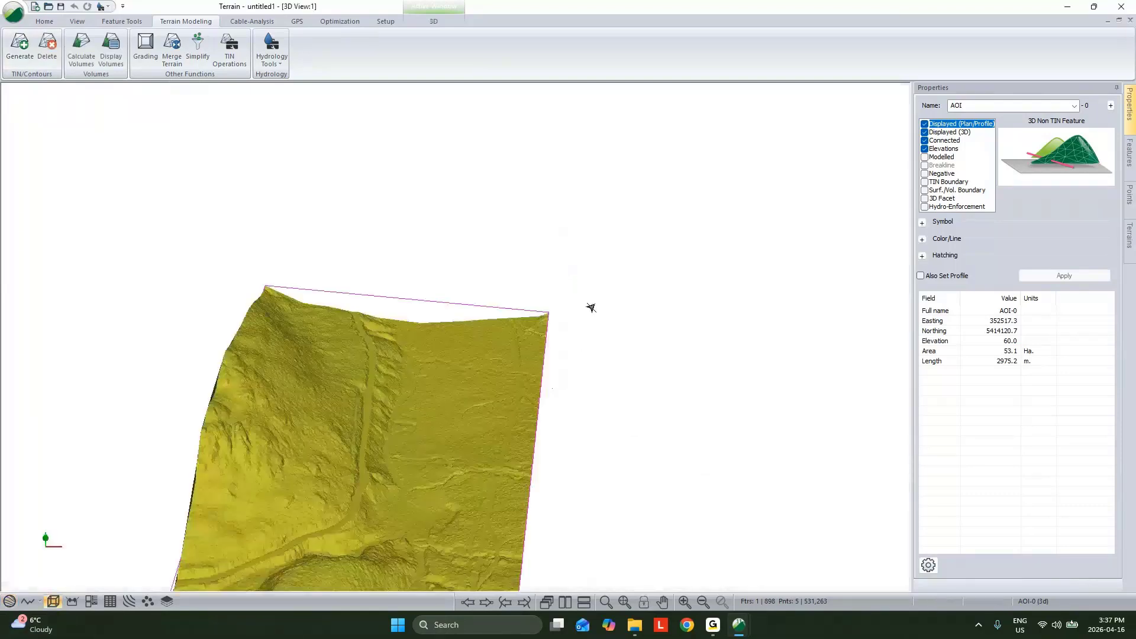
pyautogui.scroll(3, 529, 340)
pyautogui.moveTo(529, 339); pyautogui.dragTo(367, 357)
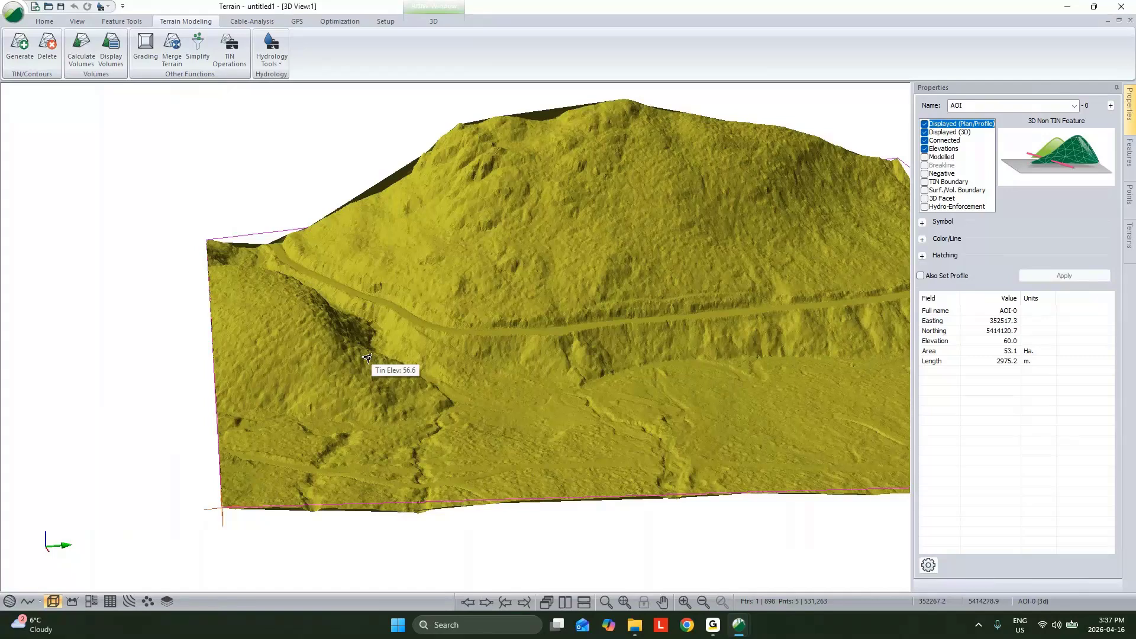
# Step: Return to the plan view and select a row of DEM points inside the AOI to examine its properties
pyautogui.click(10, 602)
pyautogui.scroll(4, 508, 349)
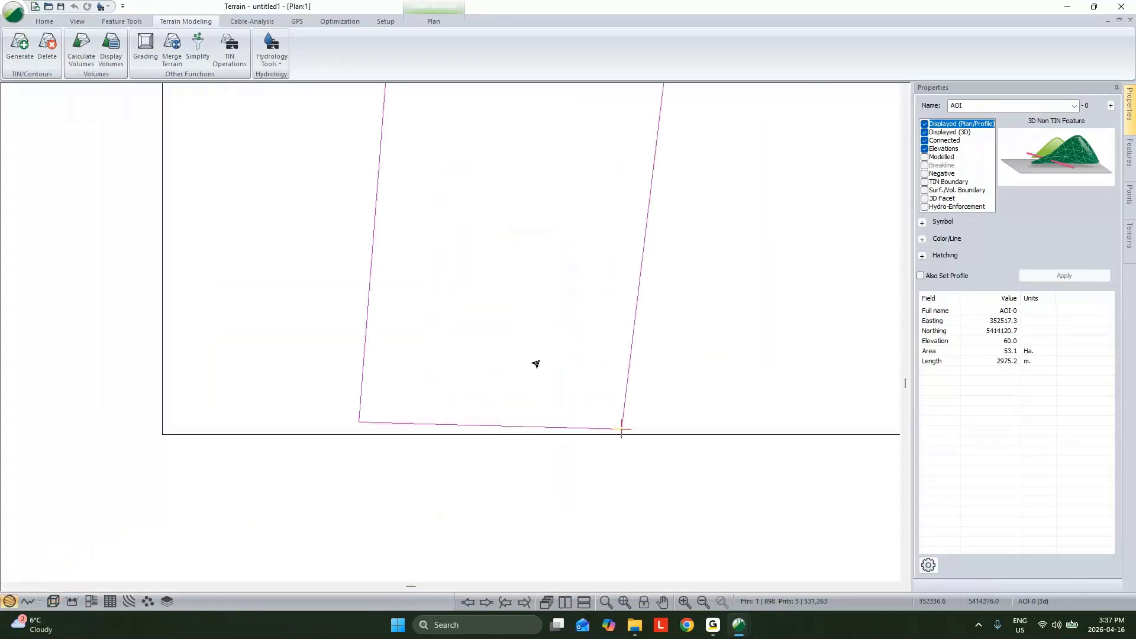
pyautogui.scroll(1, 536, 364)
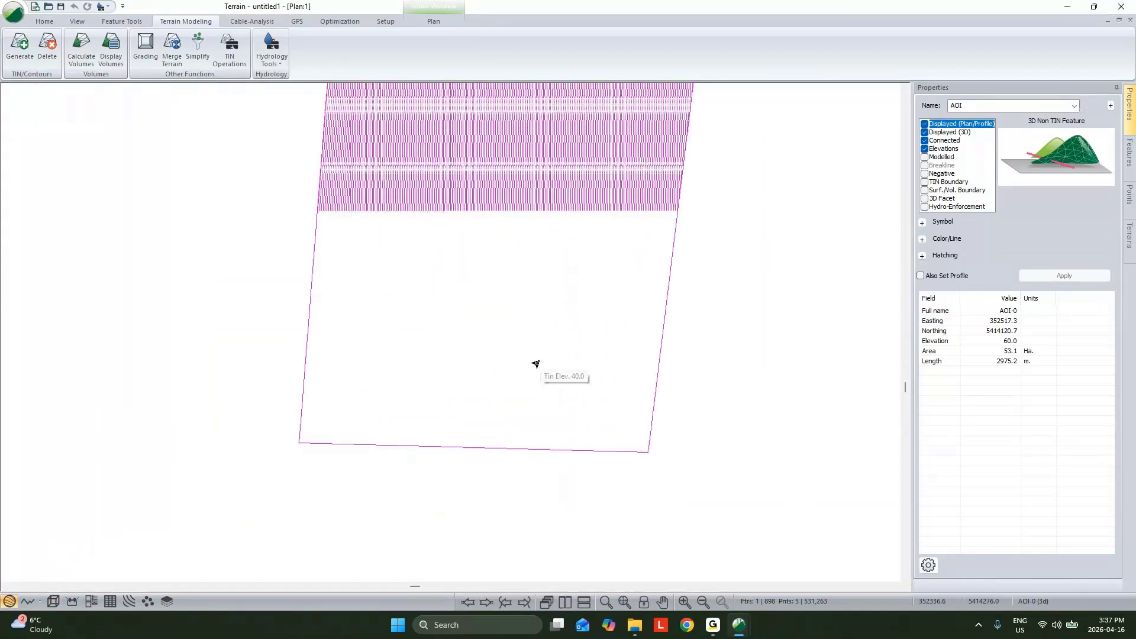
pyautogui.scroll(4, 492, 320)
pyautogui.click(503, 338)
pyautogui.scroll(-3, 509, 355)
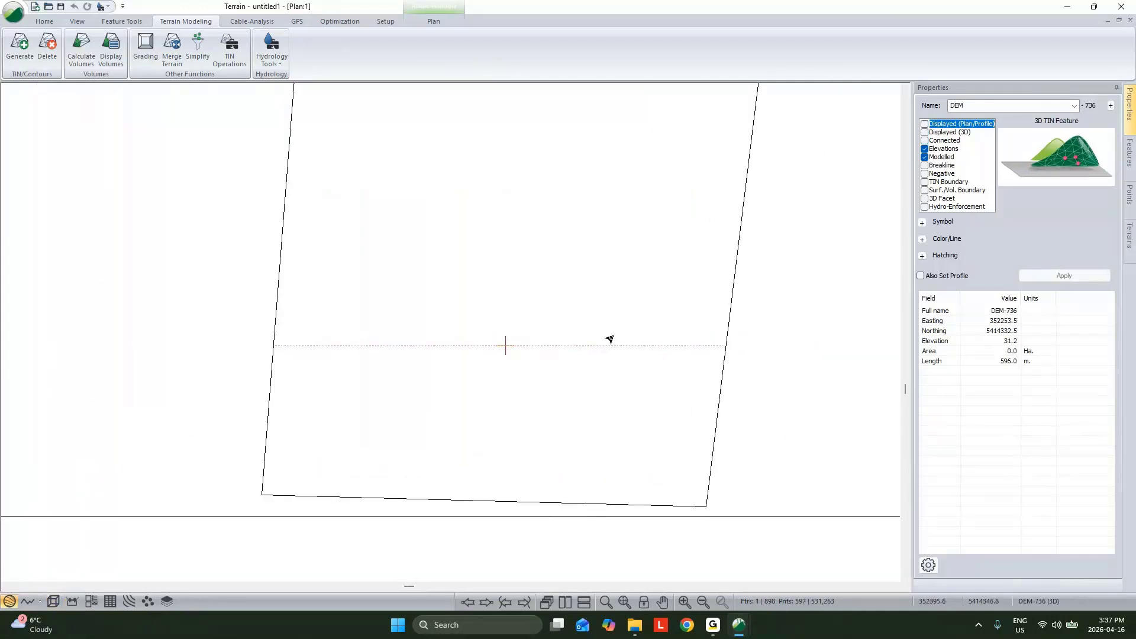
# Step: Display the selected DEM row in plan, profile and 3D, with Circle (Large) symbols at its points
pyautogui.click(922, 222)
pyautogui.click(924, 124)
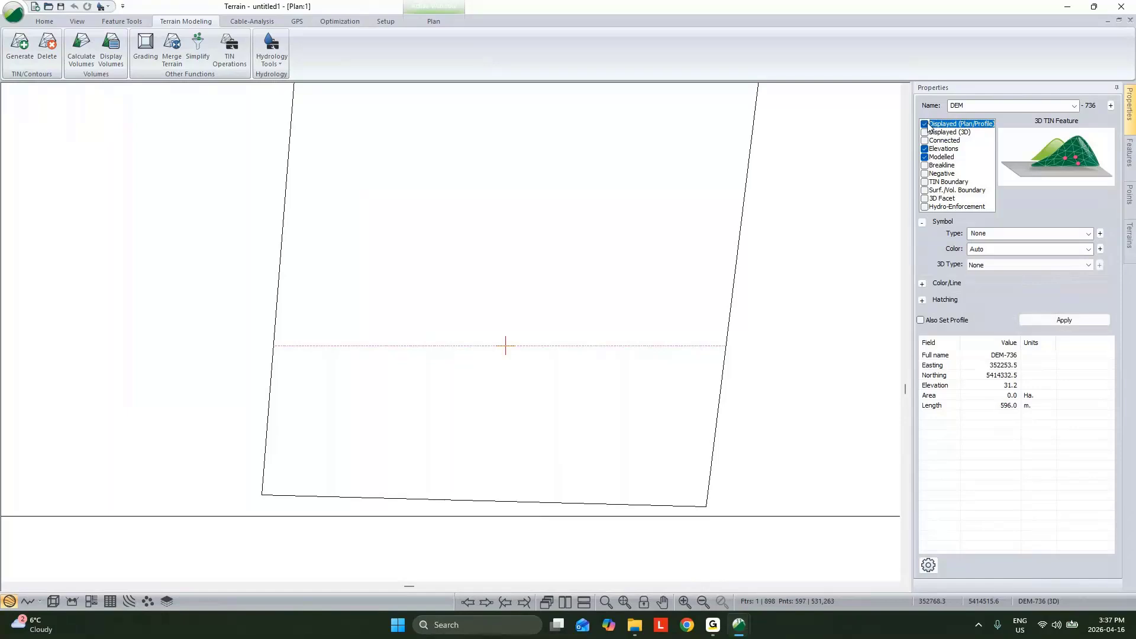
pyautogui.click(924, 132)
pyautogui.click(1006, 234)
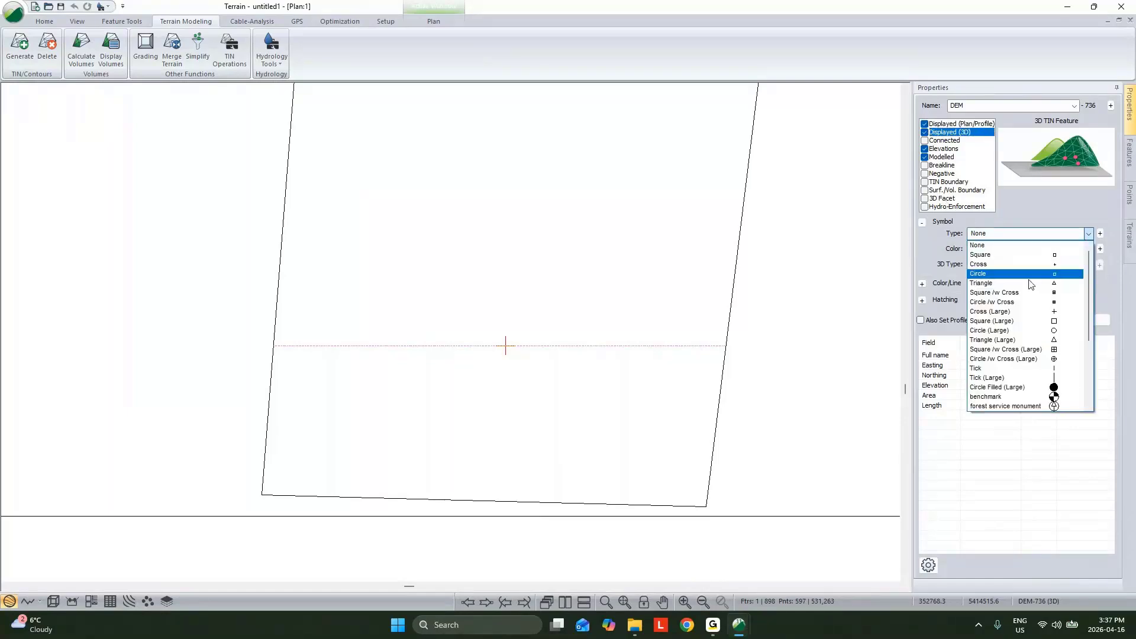
pyautogui.click(1055, 330)
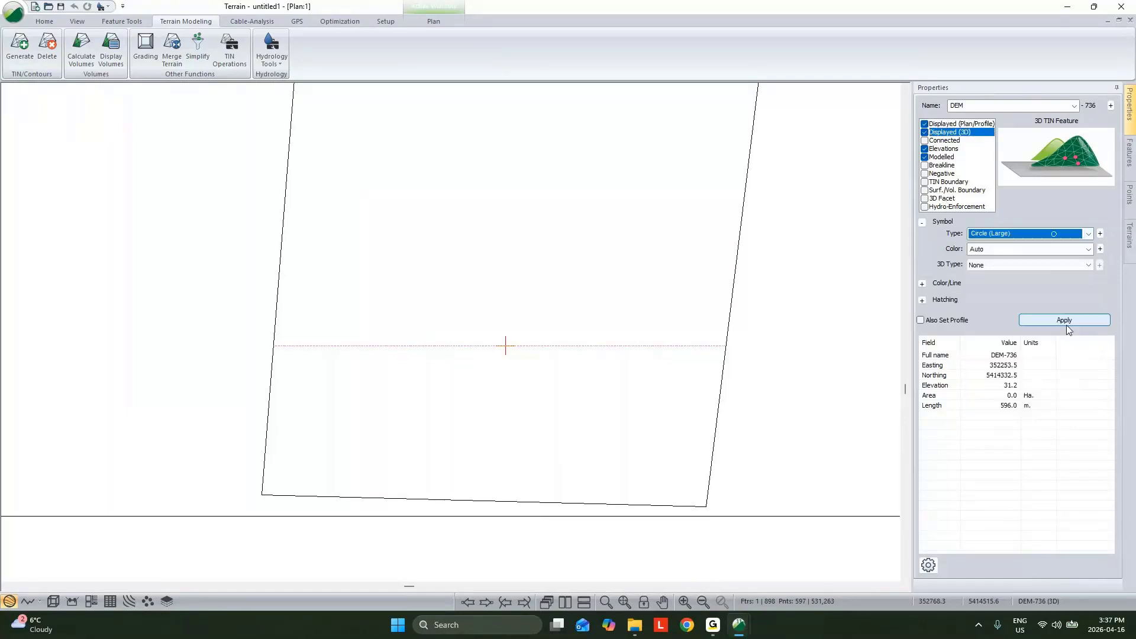
pyautogui.click(1065, 321)
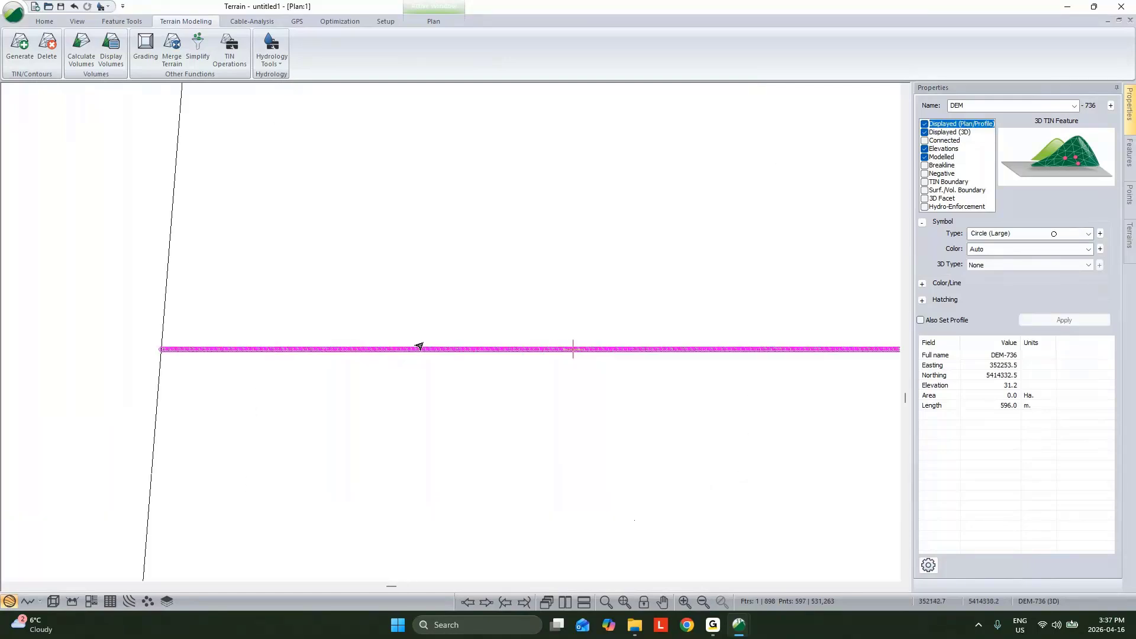
# Step: Change the DEM row's point symbols to Cross and make its points connected
pyautogui.click(1027, 237)
pyautogui.scroll(3, 1027, 249)
pyautogui.click(1006, 264)
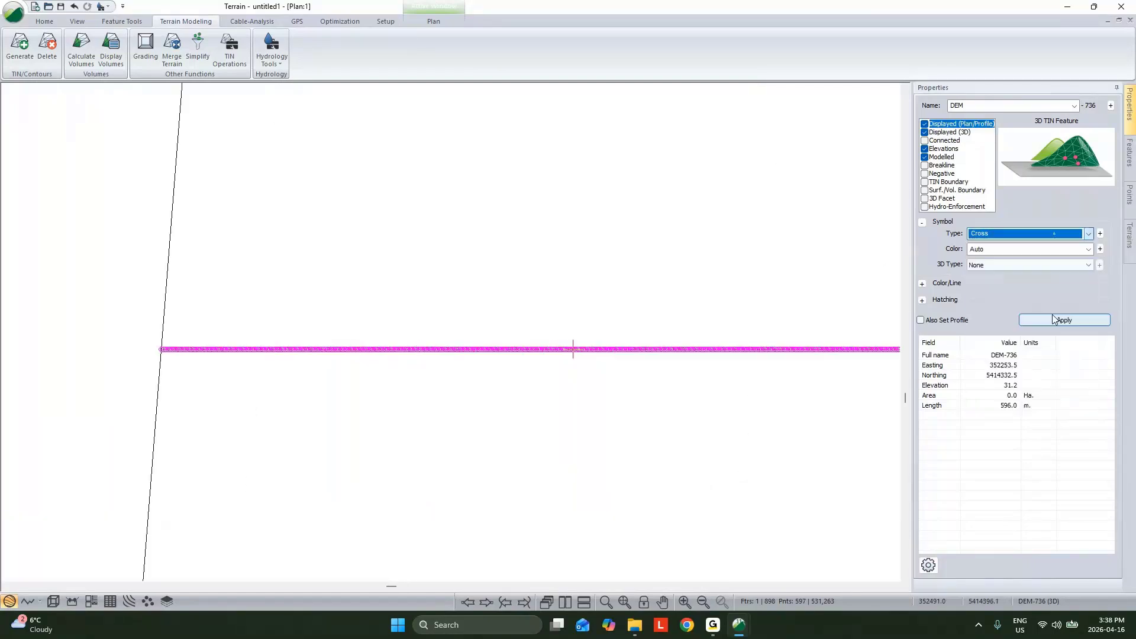
pyautogui.click(1069, 322)
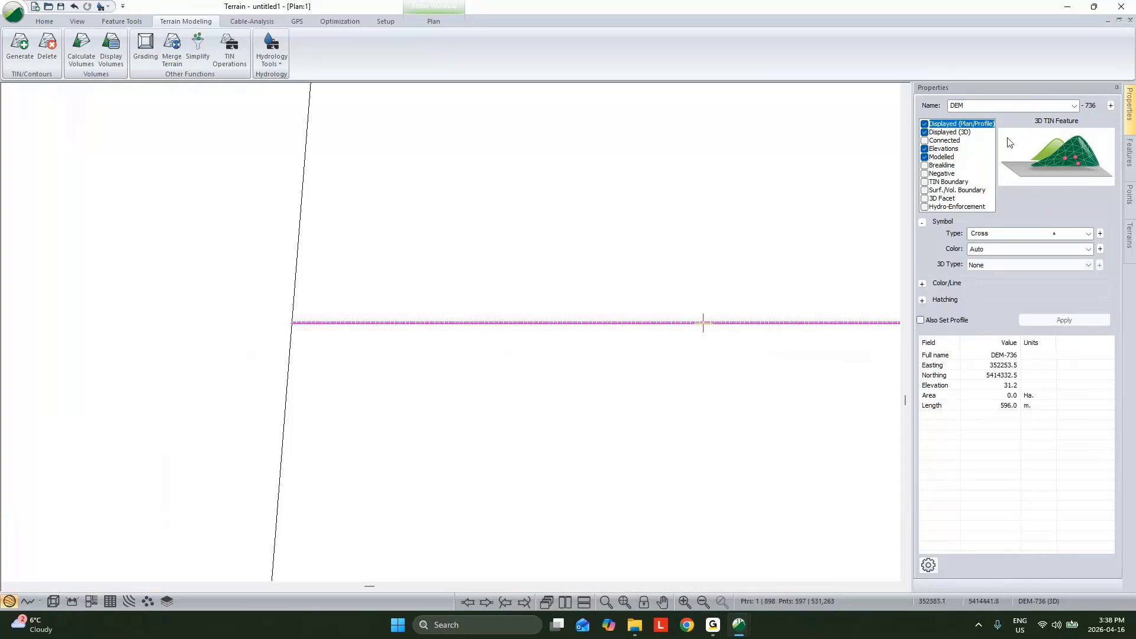
pyautogui.click(926, 142)
pyautogui.click(1065, 320)
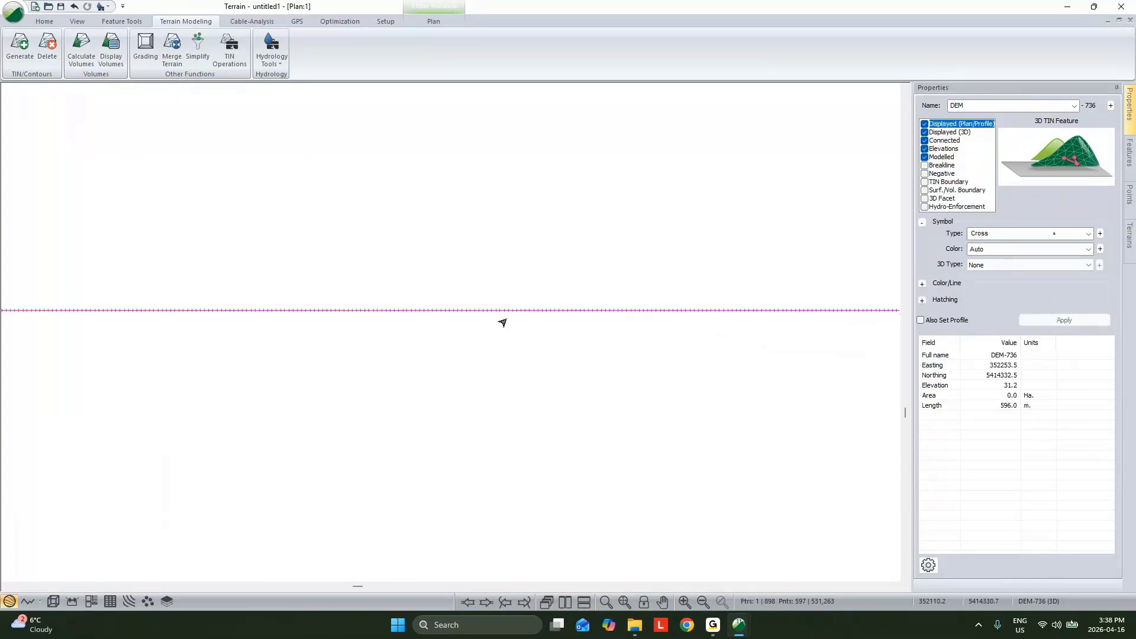
# Step: Show the DEM row's profile side by side with the plan and 3D views, and turn off the profile's autoscale
pyautogui.click(27, 601)
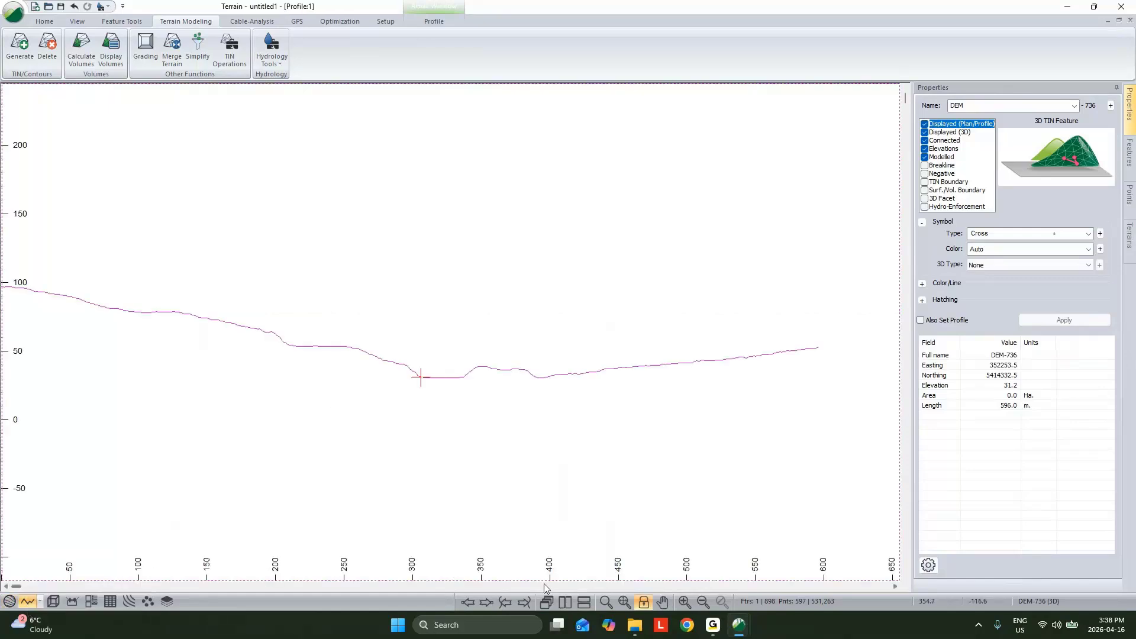
pyautogui.click(566, 602)
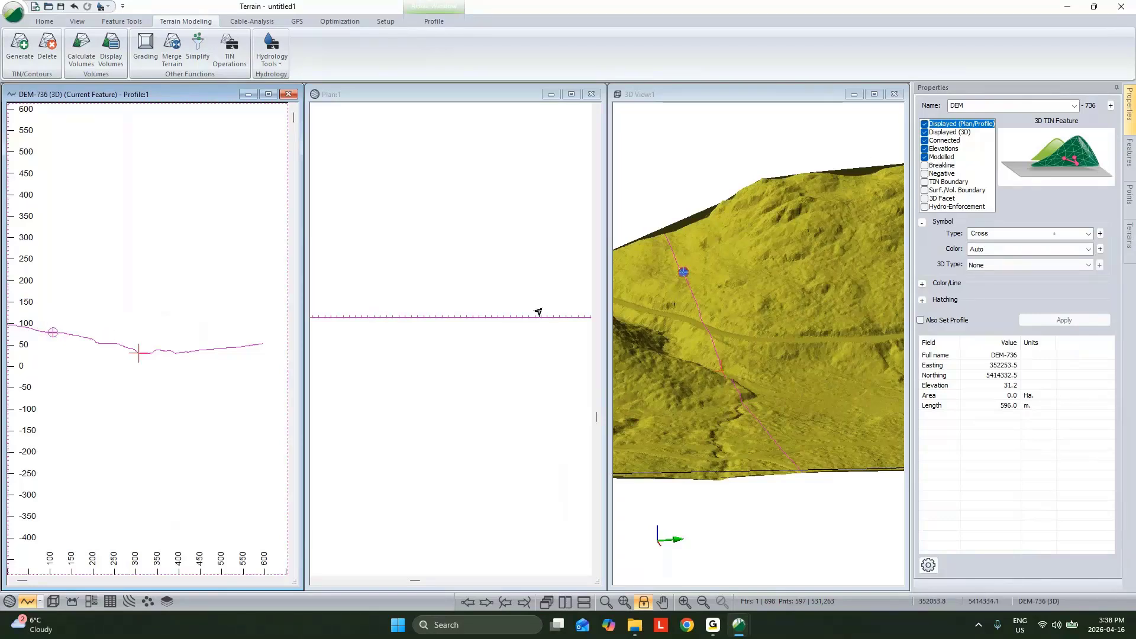
pyautogui.scroll(1, 170, 346)
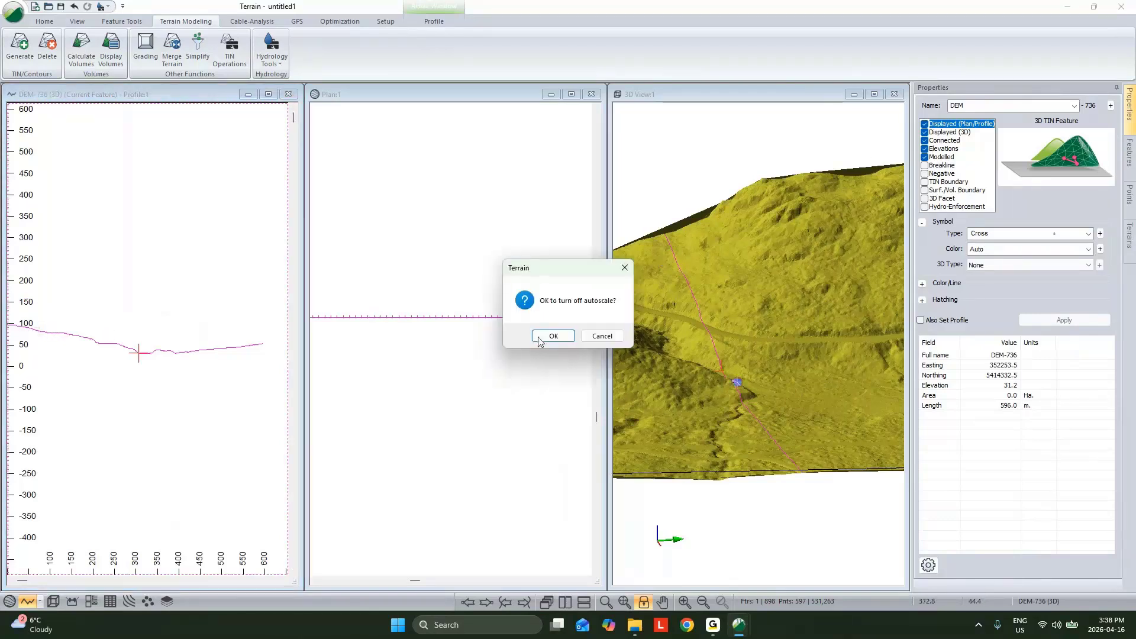
pyautogui.click(547, 338)
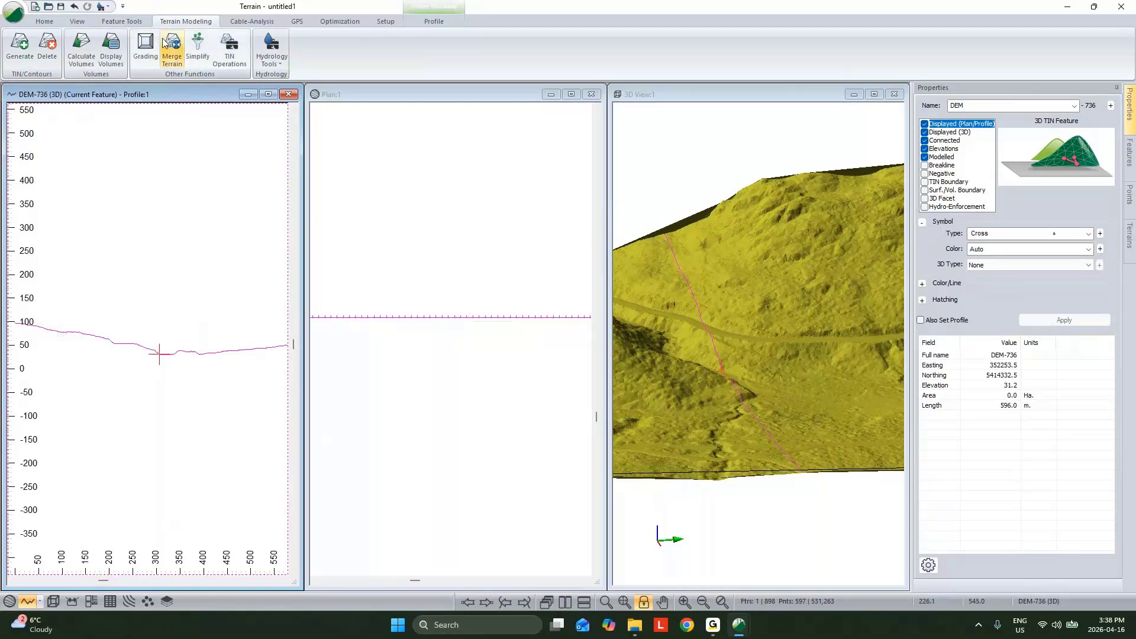
pyautogui.click(121, 21)
pyautogui.click(405, 62)
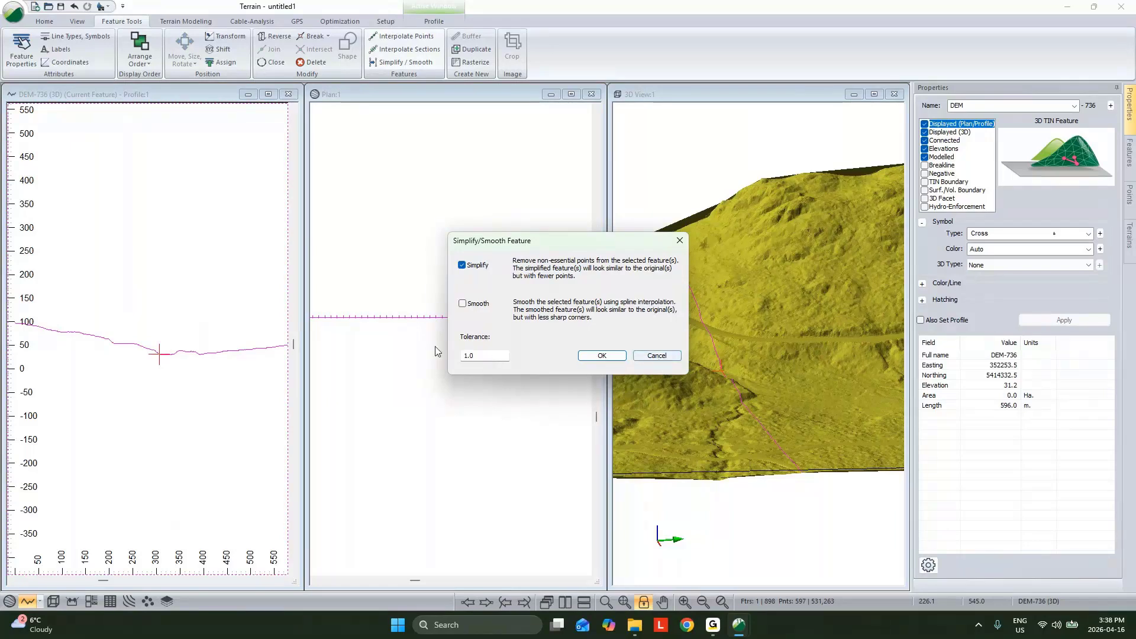
pyautogui.doubleClick(484, 356)
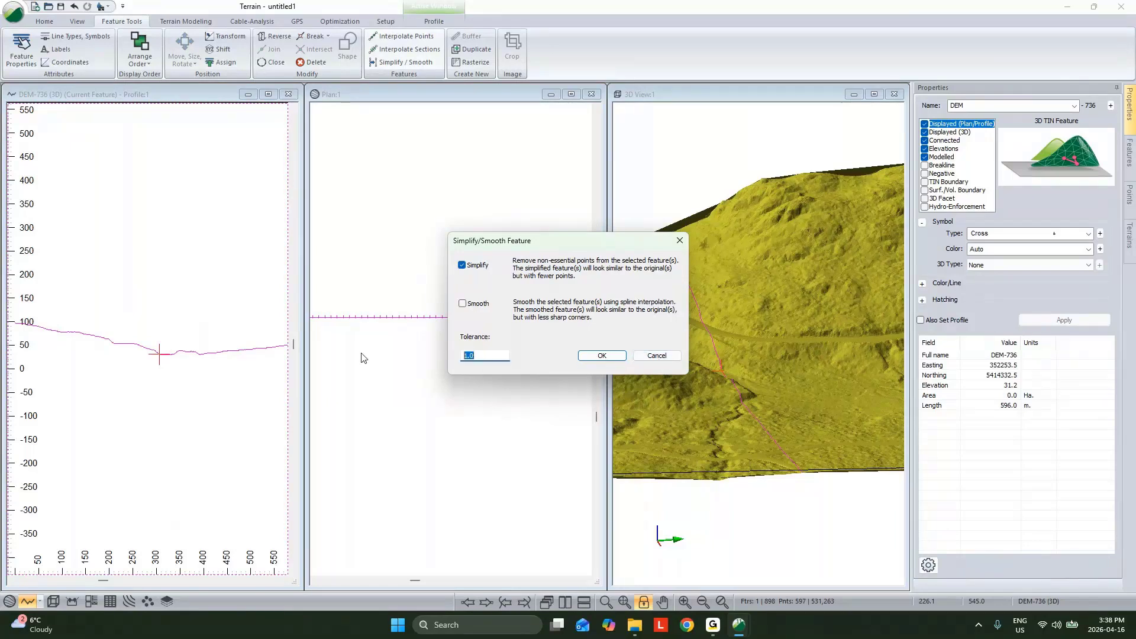
pyautogui.write('.1')
pyautogui.moveTo(481, 356); pyautogui.dragTo(422, 377)
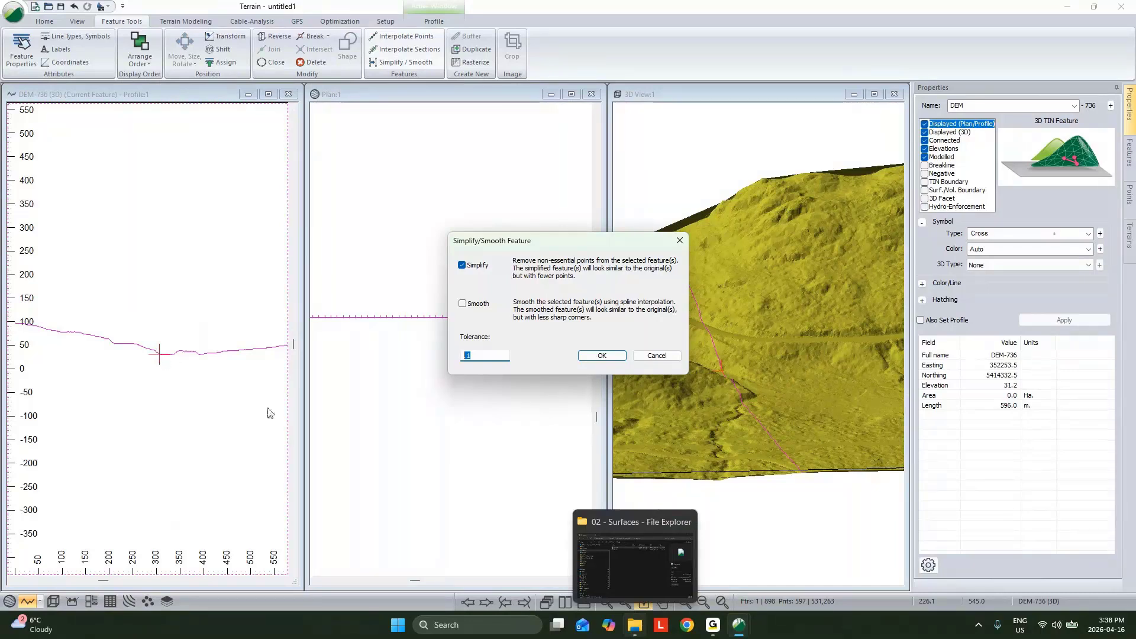
pyautogui.click(656, 356)
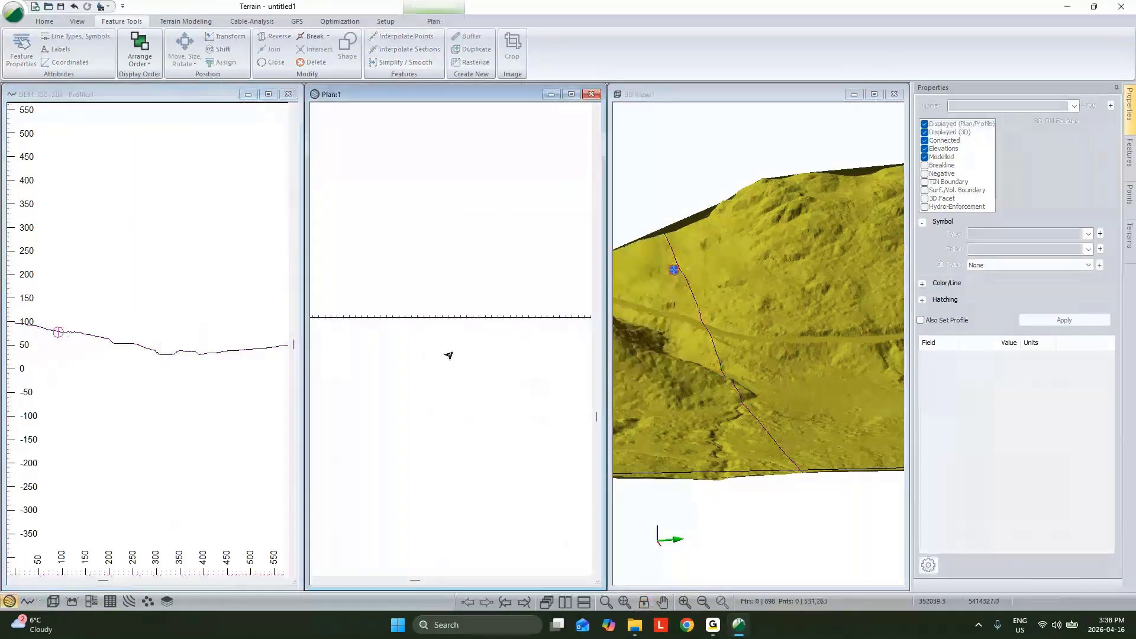
# Step: Simplify all features with a tolerance of 0.1 and no smoothing, and inspect the remaining points in the plan
pyautogui.hotkey('ctrl', 'a')
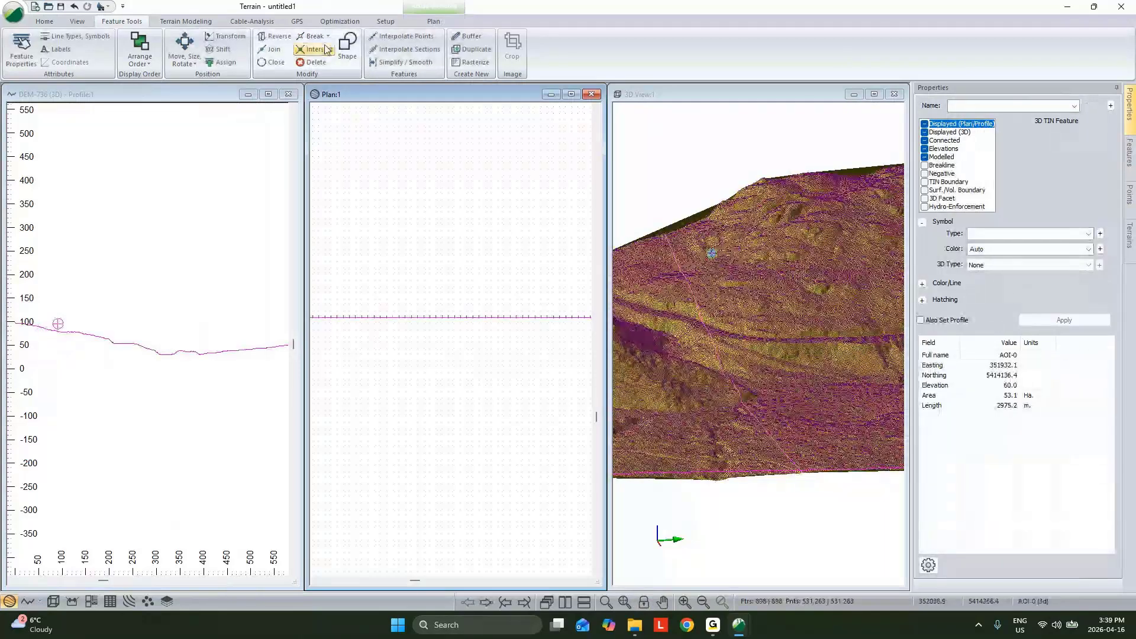
pyautogui.click(406, 62)
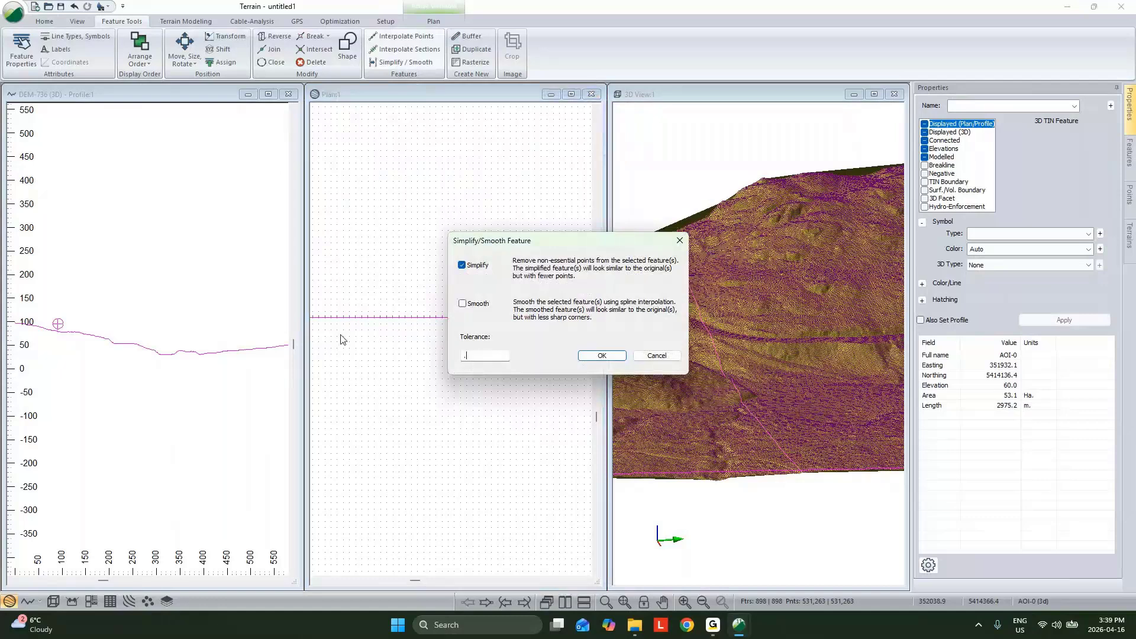
pyautogui.click(610, 361)
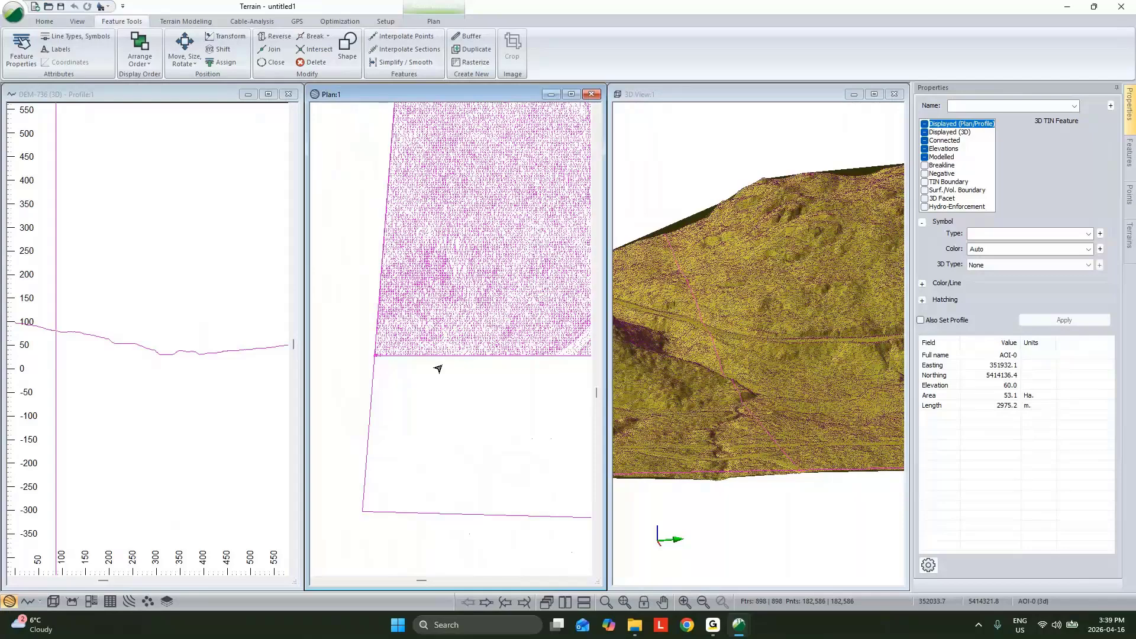
pyautogui.scroll(2, 438, 382)
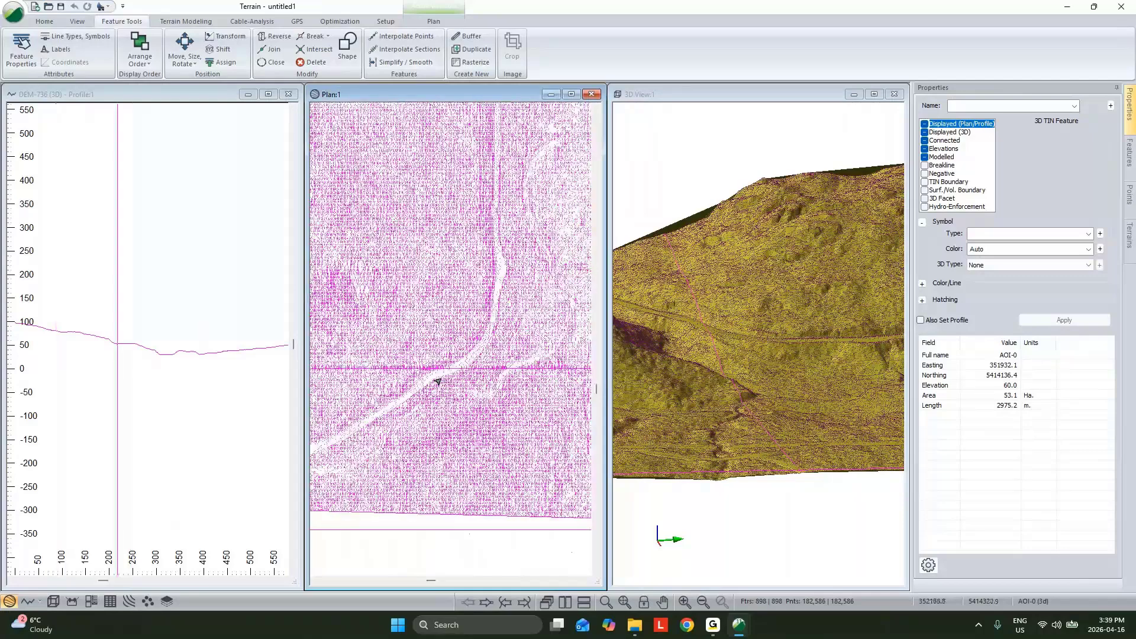
pyautogui.scroll(-4, 438, 382)
pyautogui.scroll(3, 433, 352)
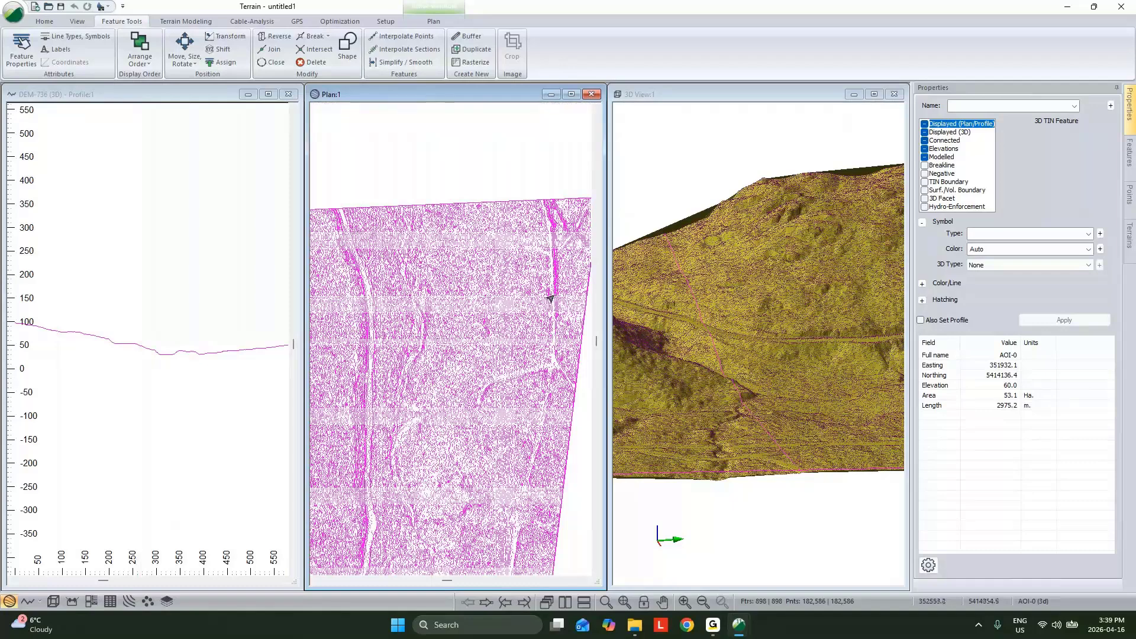
# Step: Reselect the simplified DEM row from the profile and apply its Cross symbols to the profile as well
pyautogui.click(702, 332)
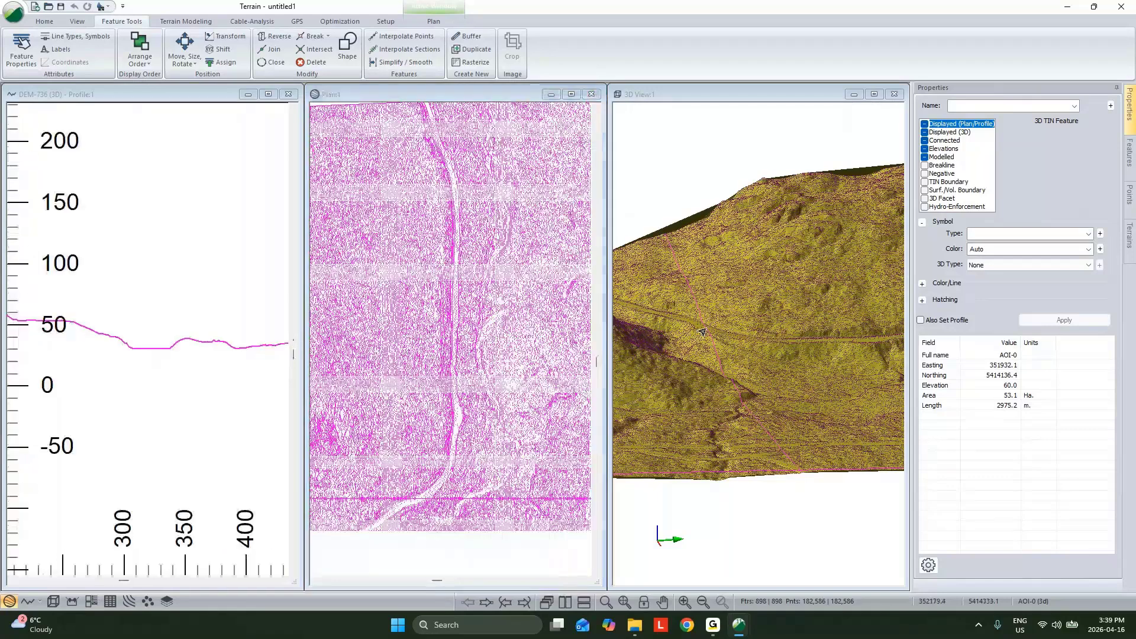
pyautogui.click(136, 348)
pyautogui.scroll(-1, 136, 348)
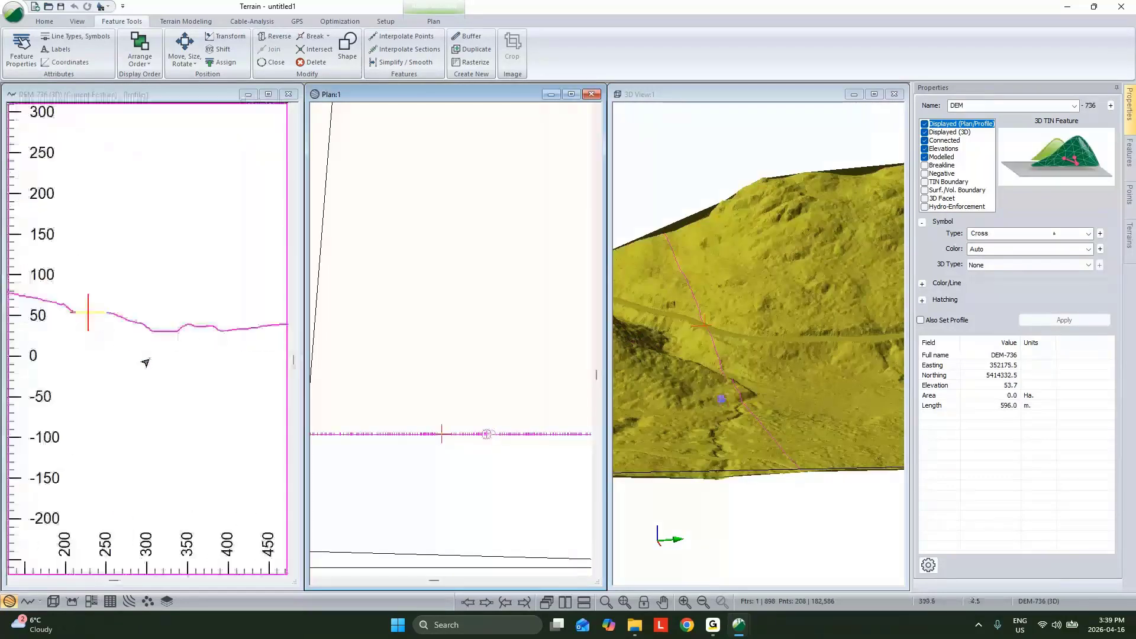
pyautogui.click(921, 320)
pyautogui.click(1057, 320)
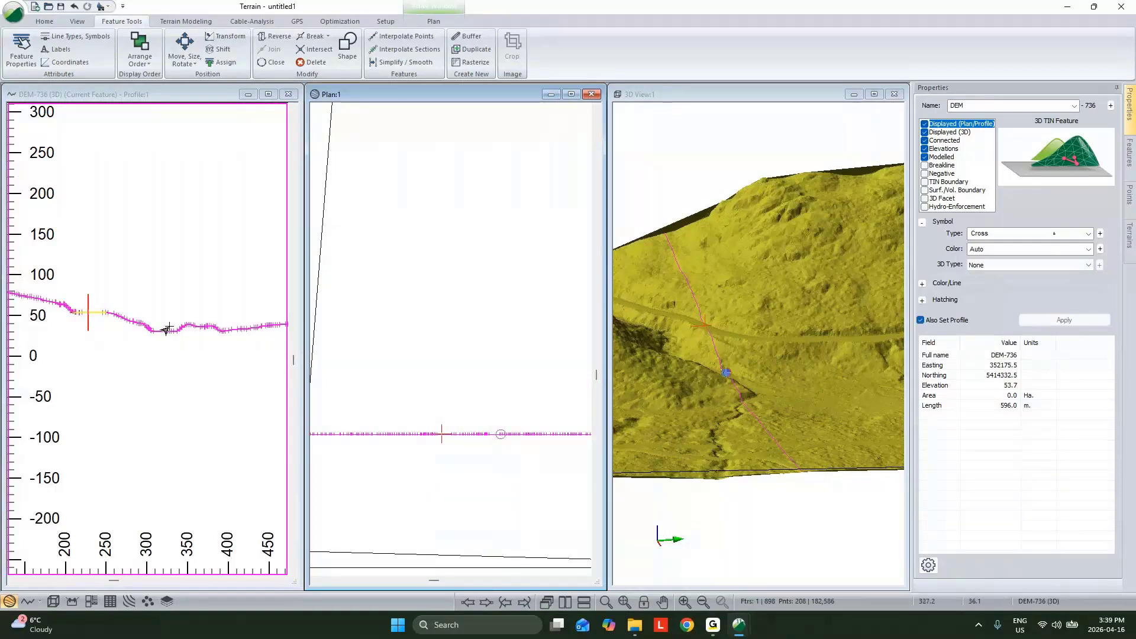
# Step: Examine the spacing of the simplified points on flat and curved stretches along the DEM profile
pyautogui.scroll(3, 165, 340)
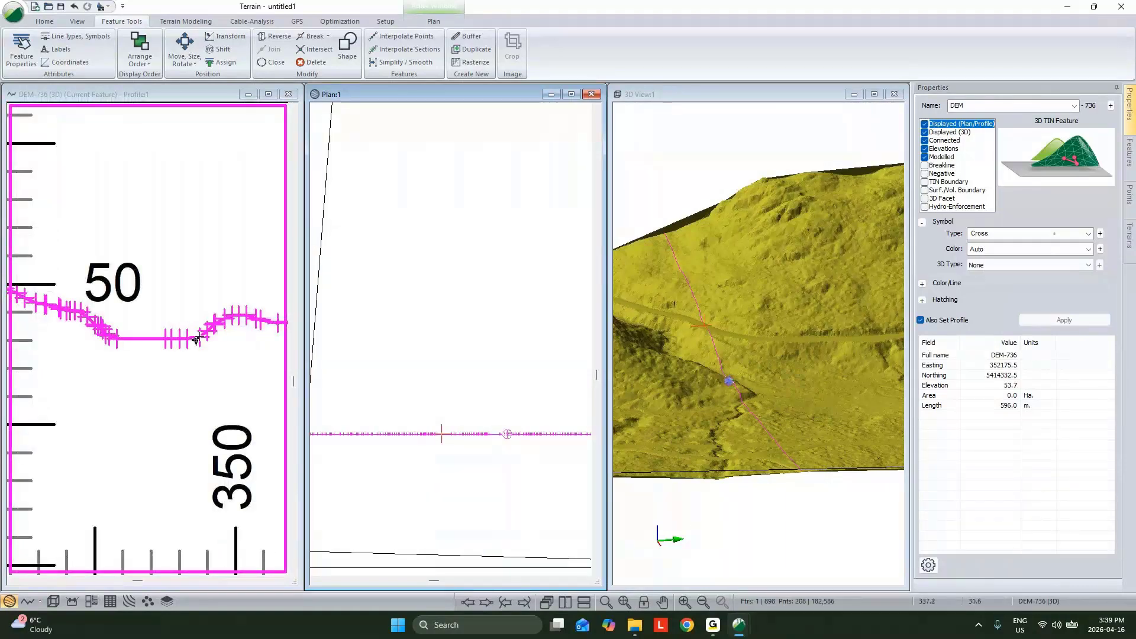
pyautogui.moveTo(209, 330); pyautogui.dragTo(163, 329, button='middle')
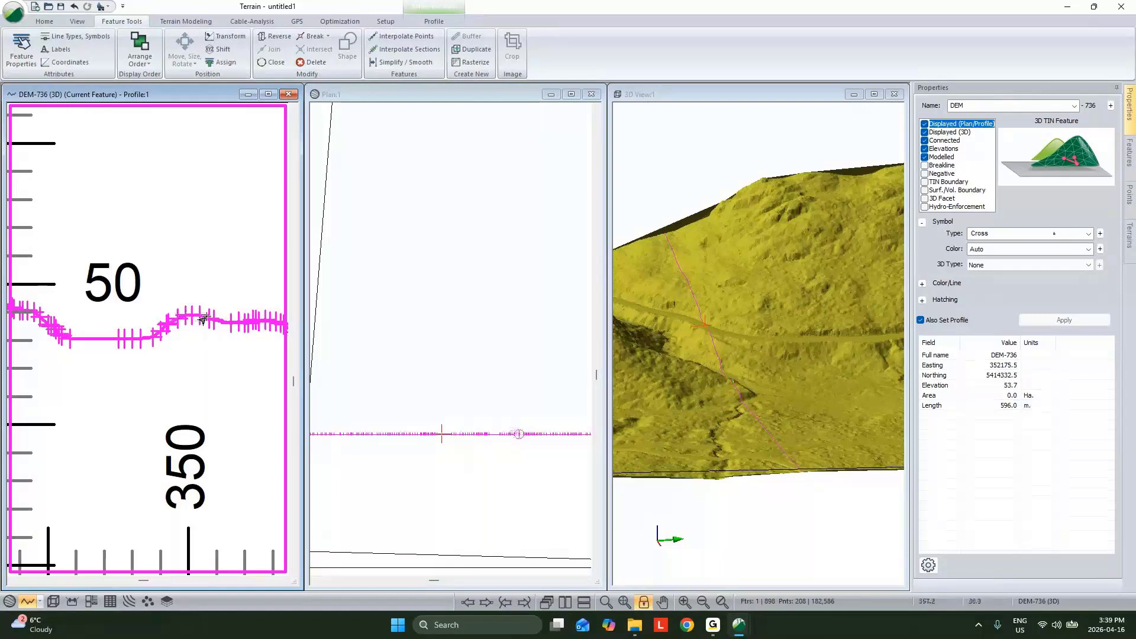
pyautogui.press('Right')
pyautogui.press('Right')
pyautogui.press('Right')
pyautogui.press('Right')
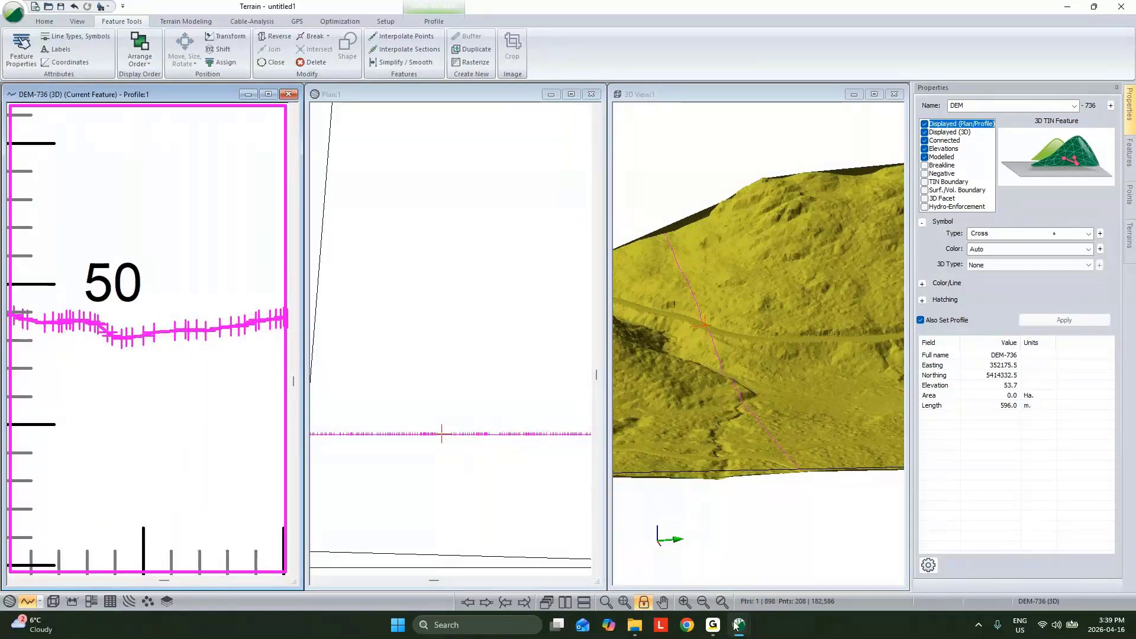
# Step: Switch to the LiDAR terrain project and set the LIDAR_FRAME boundary line as not modelled
pyautogui.moveTo(738, 631)
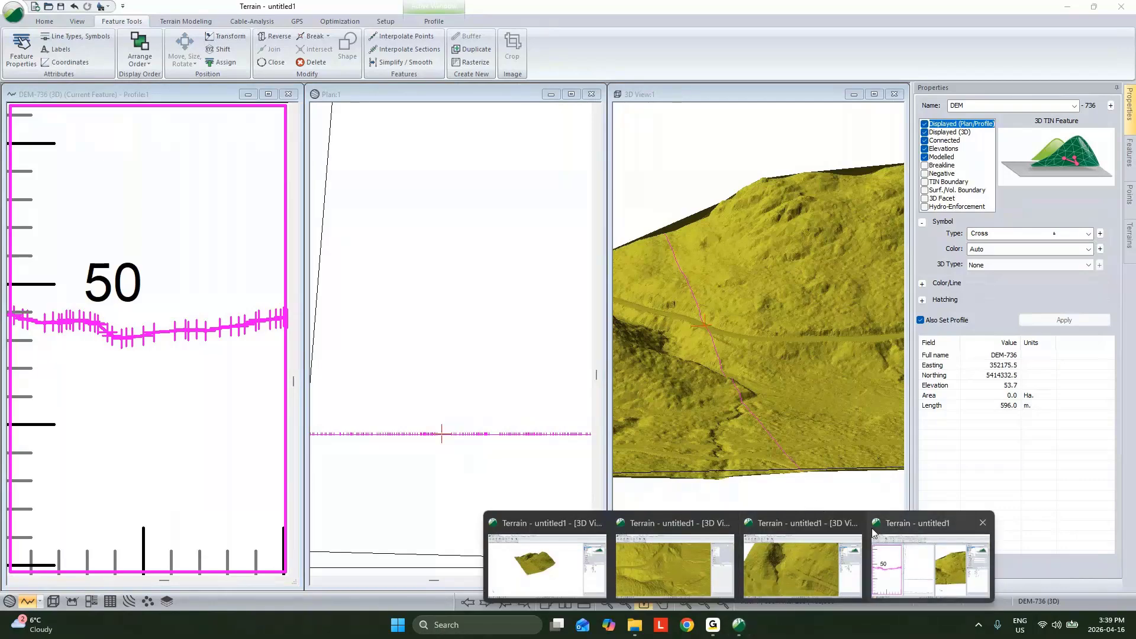
pyautogui.click(807, 530)
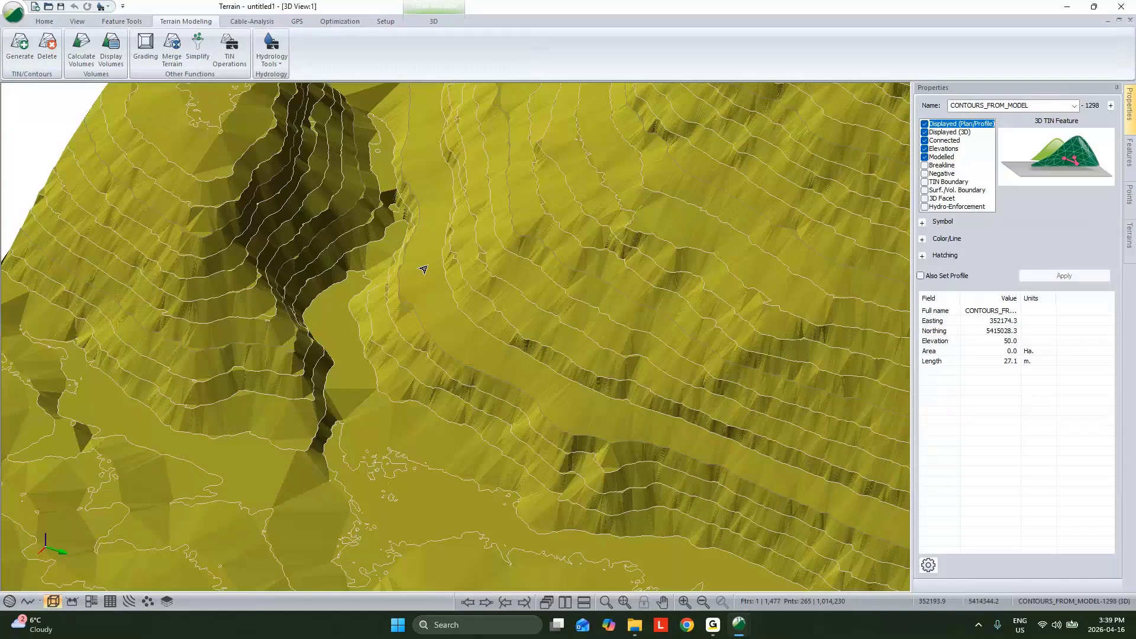
pyautogui.scroll(-5, 423, 270)
pyautogui.moveTo(423, 270); pyautogui.dragTo(416, 462)
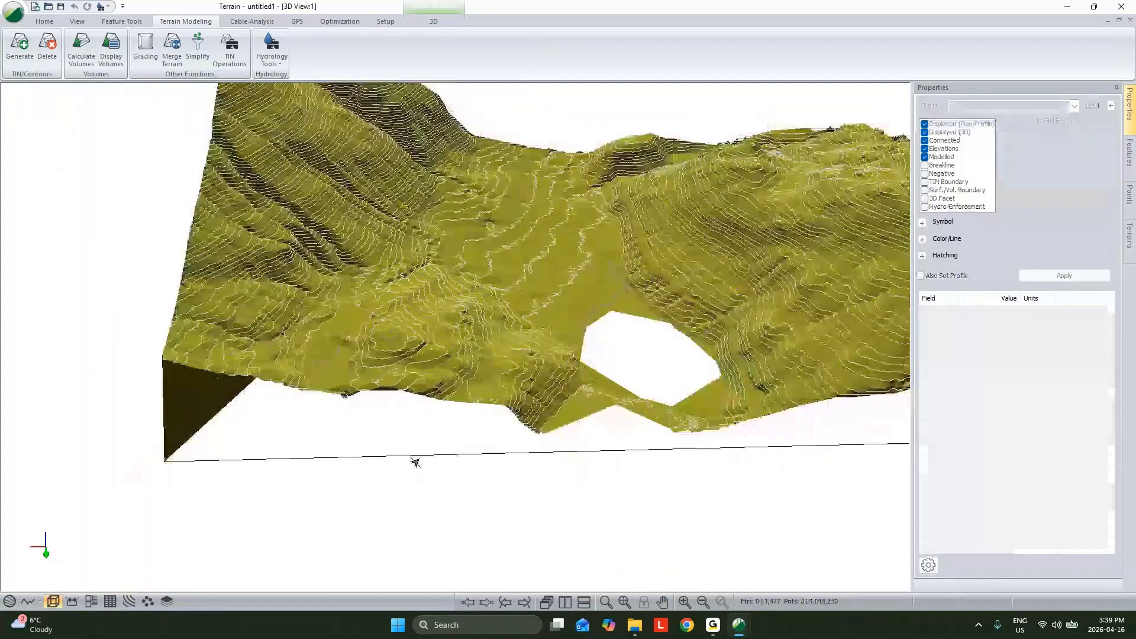
pyautogui.click(416, 463)
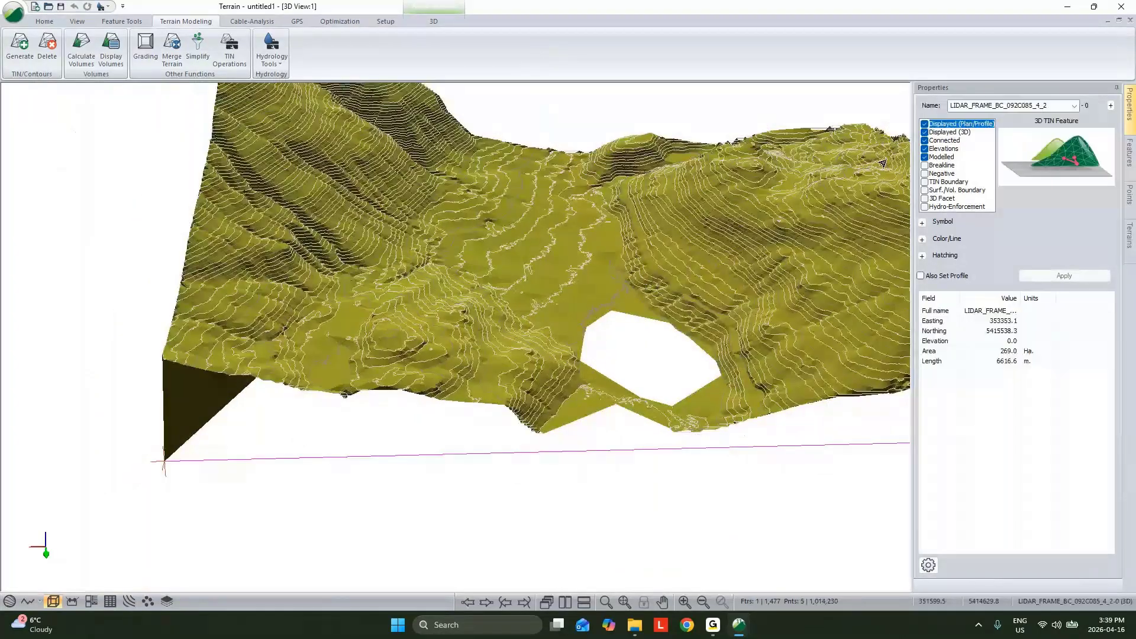
pyautogui.click(924, 157)
pyautogui.moveTo(702, 324); pyautogui.dragTo(688, 344, button='middle')
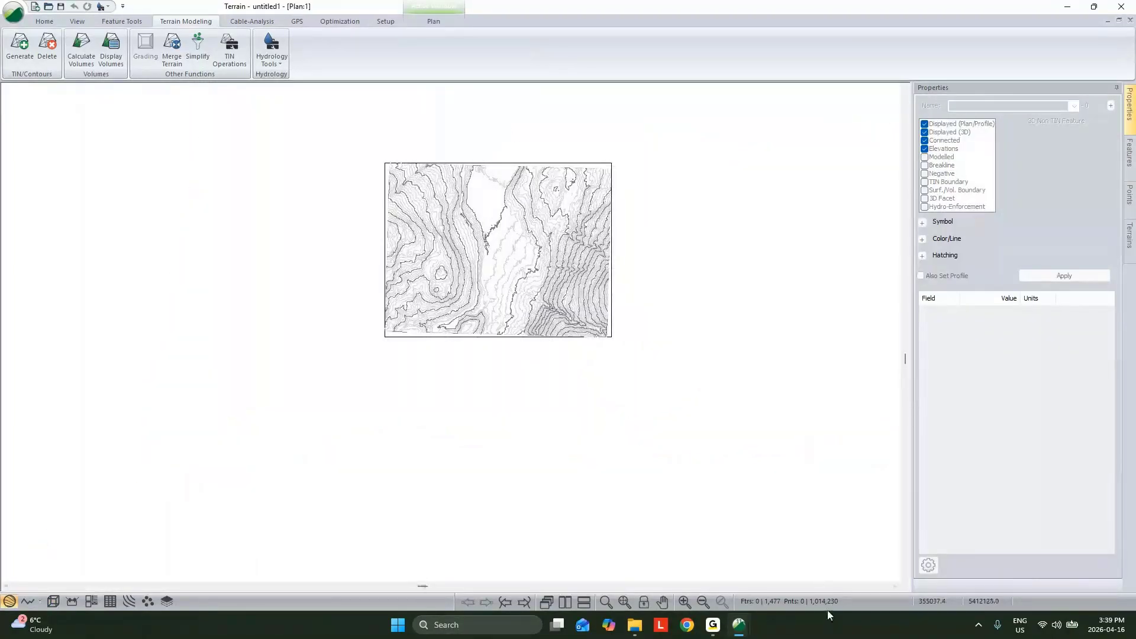
# Step: Select a 50 m elevation contour in the LiDAR plan and mark its points with Cross symbols
pyautogui.scroll(5, 473, 295)
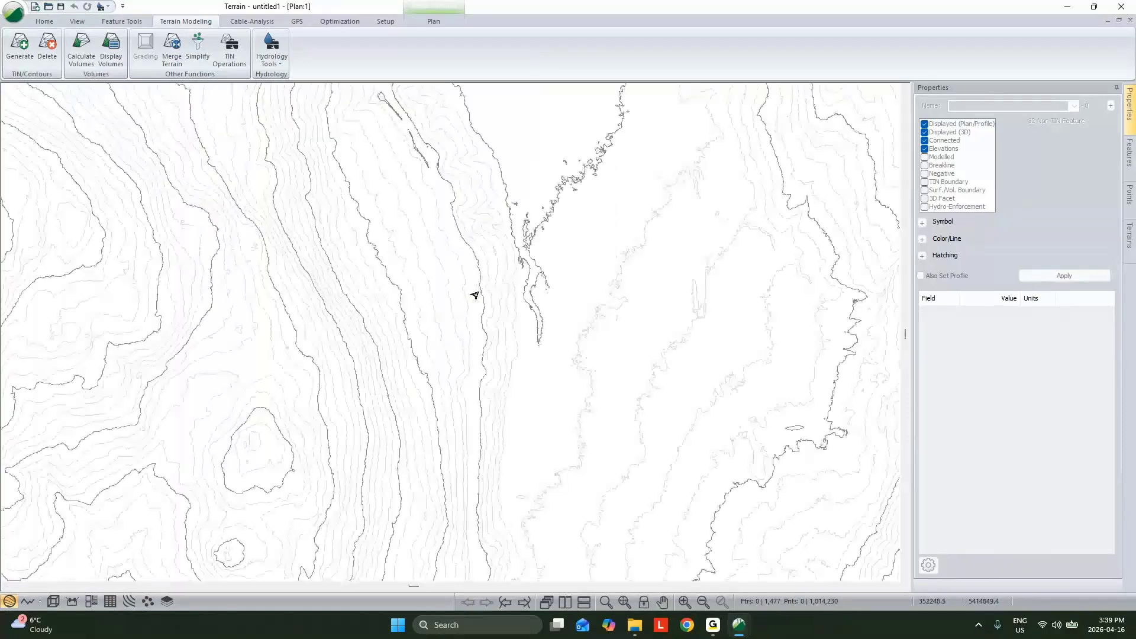
pyautogui.scroll(3, 487, 325)
pyautogui.click(508, 242)
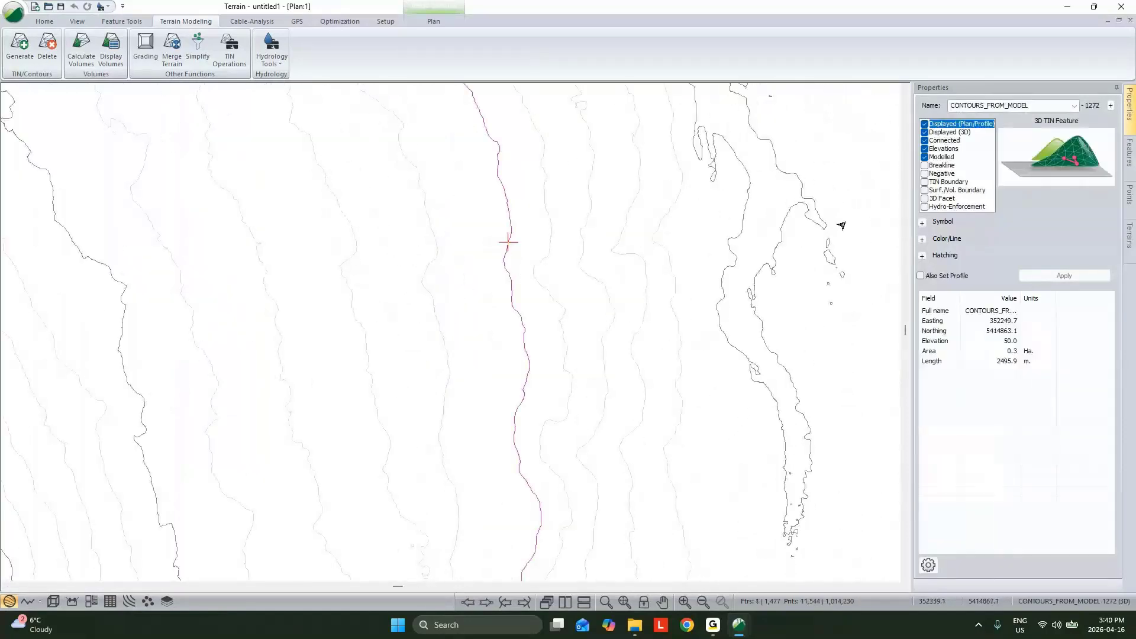
pyautogui.click(923, 223)
pyautogui.click(1010, 234)
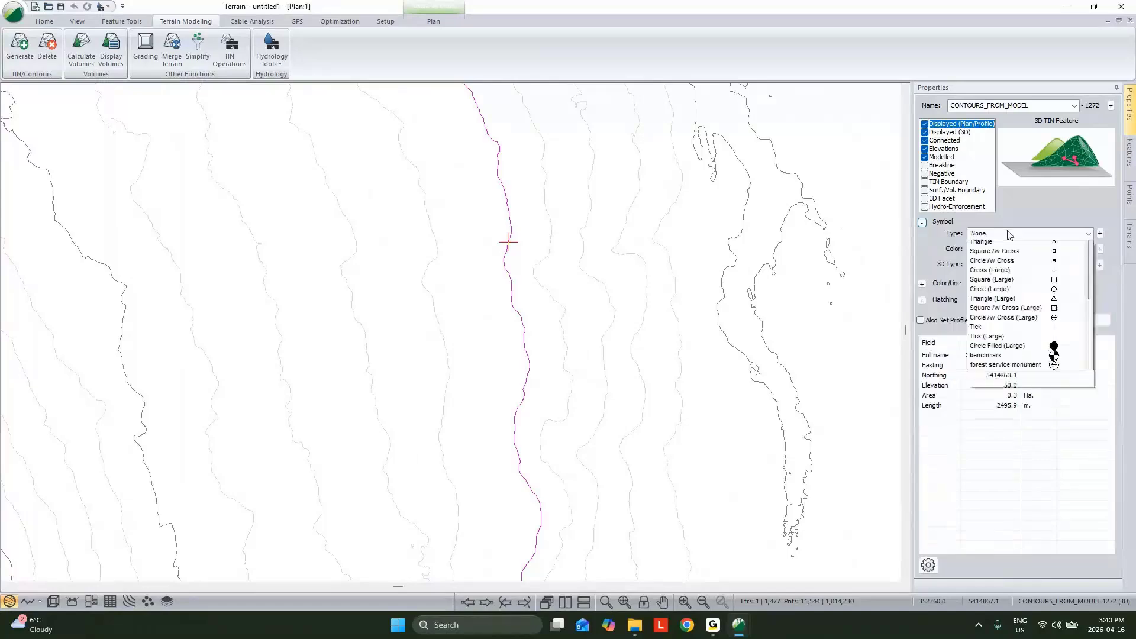
pyautogui.scroll(2, 1010, 267)
pyautogui.click(1001, 279)
pyautogui.click(1064, 320)
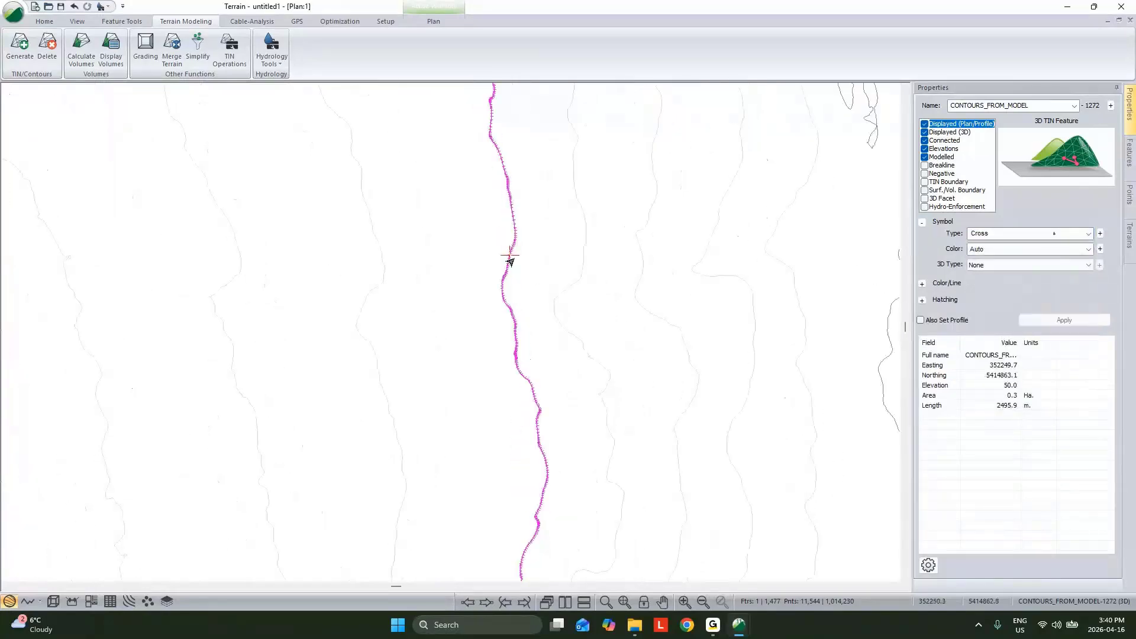
# Step: Select all LiDAR contour features and simplify them without smoothing at a tolerance of 1.0, continuing without undo space
pyautogui.scroll(1, 510, 261)
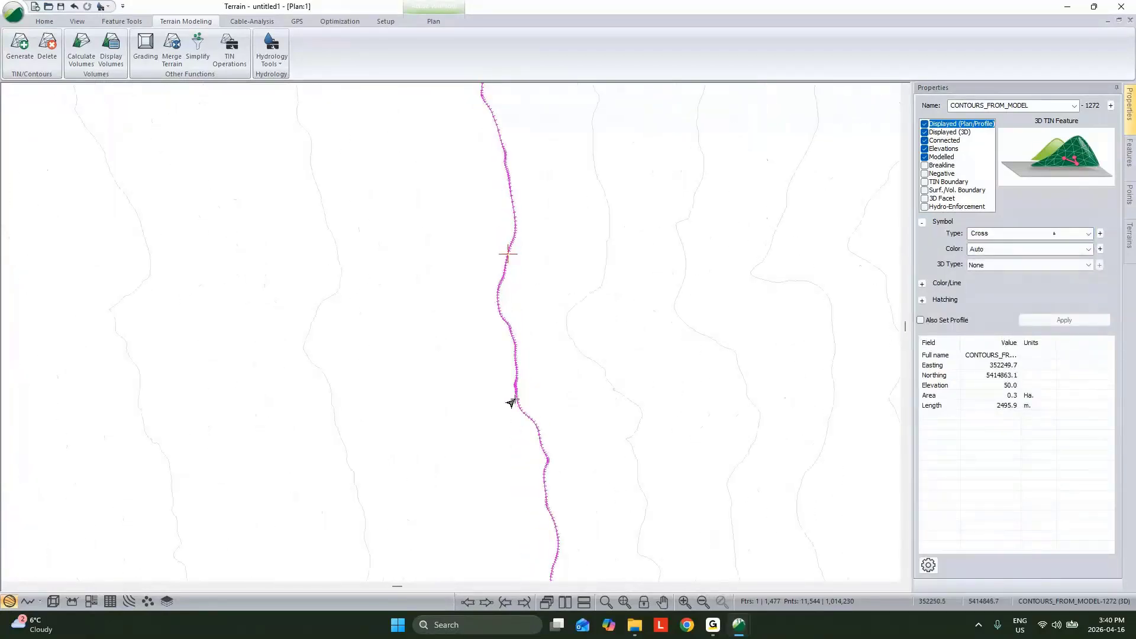
pyautogui.scroll(-2, 515, 318)
pyautogui.scroll(-2, 516, 319)
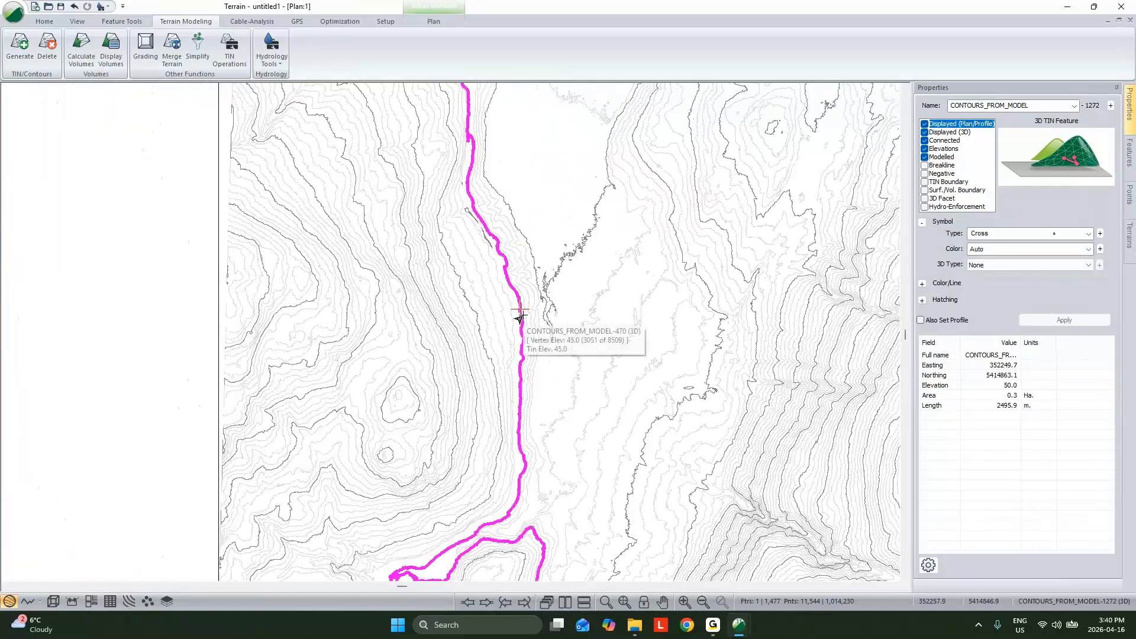
pyautogui.hotkey('ctrl', 'a')
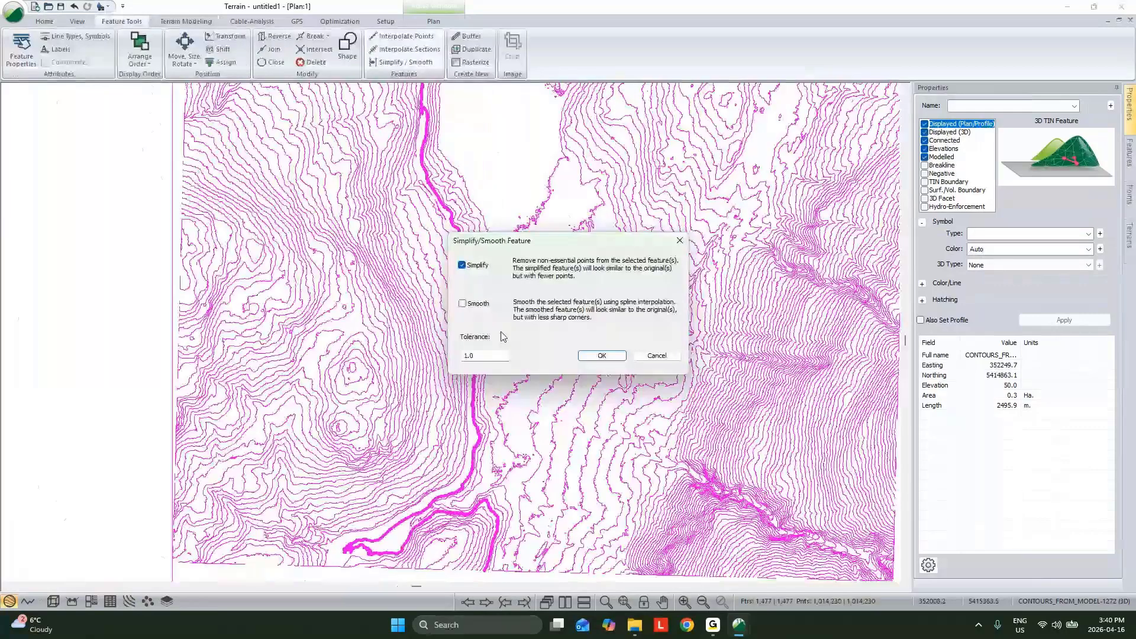
pyautogui.moveTo(493, 356); pyautogui.dragTo(373, 326)
pyautogui.click(607, 356)
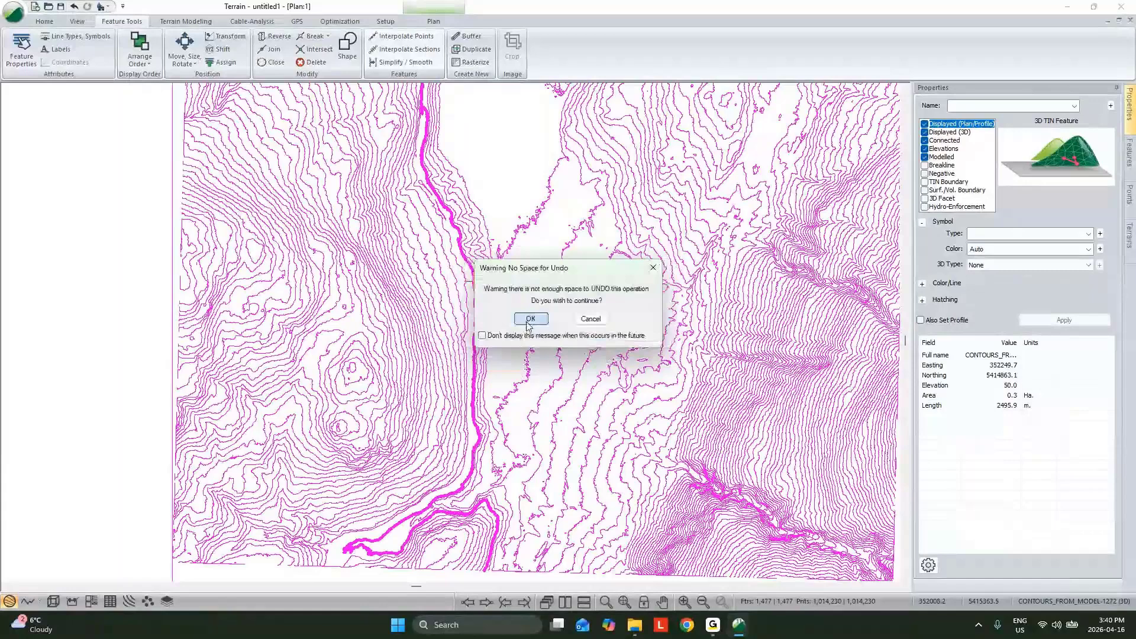
pyautogui.click(530, 322)
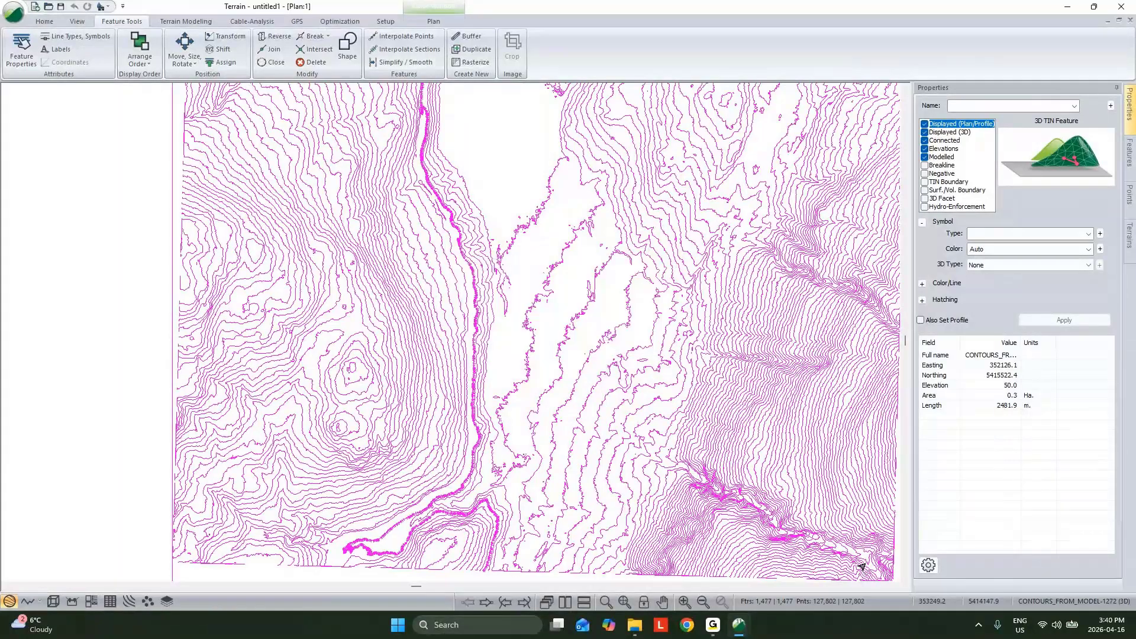
# Step: Regenerate the terrain surface from the simplified contours and inspect its valley and hillsides in 3D
pyautogui.moveTo(570, 227); pyautogui.dragTo(512, 211)
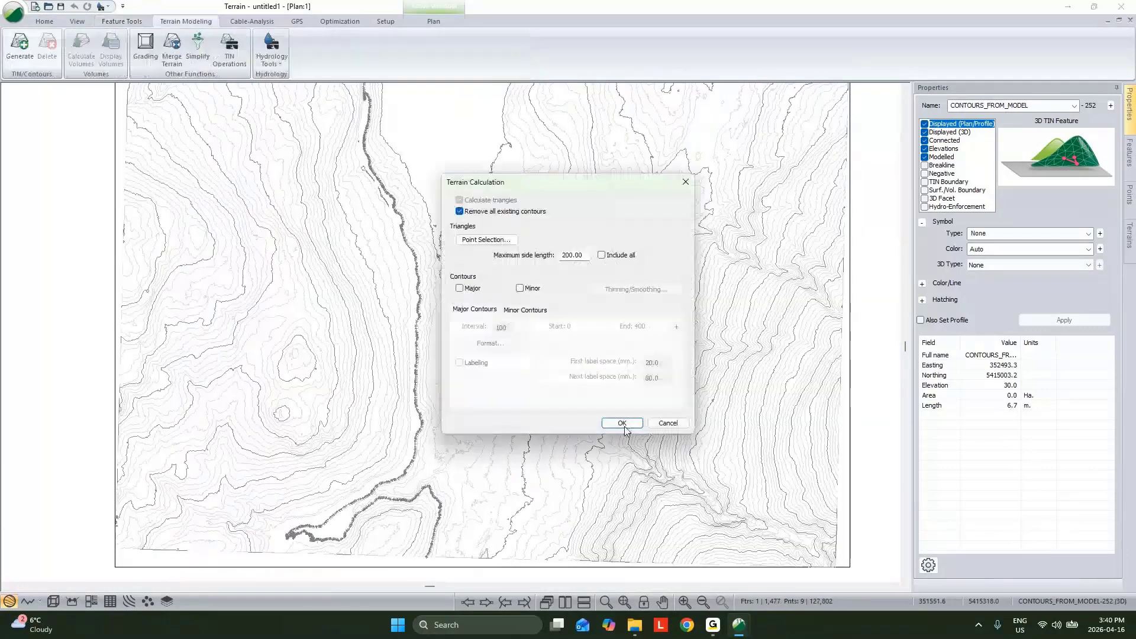
pyautogui.click(622, 424)
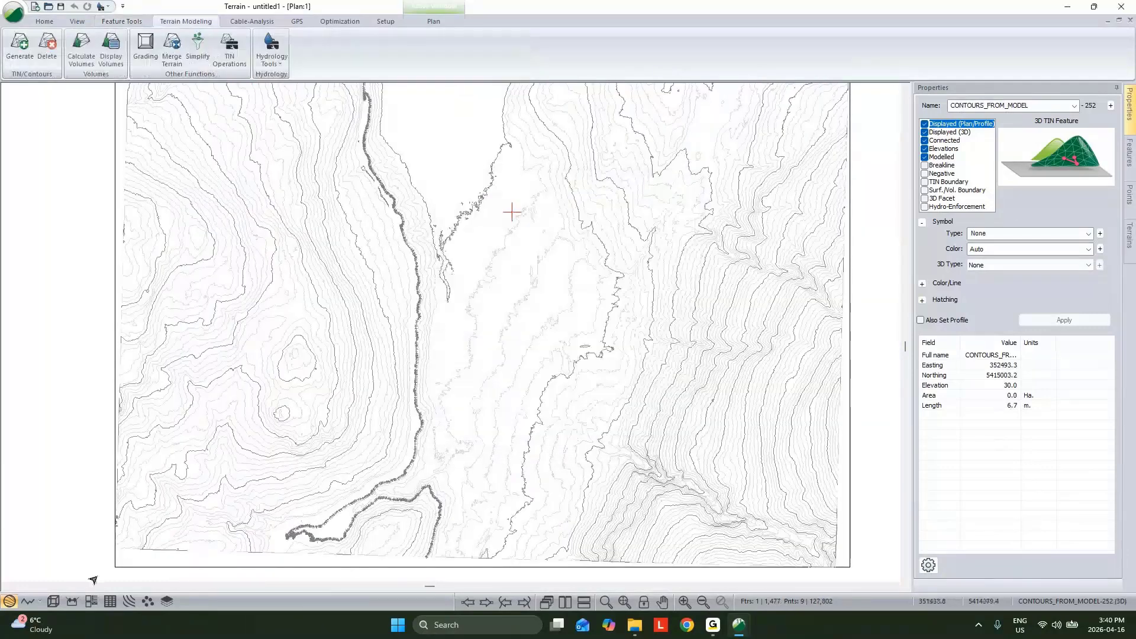
pyautogui.click(52, 602)
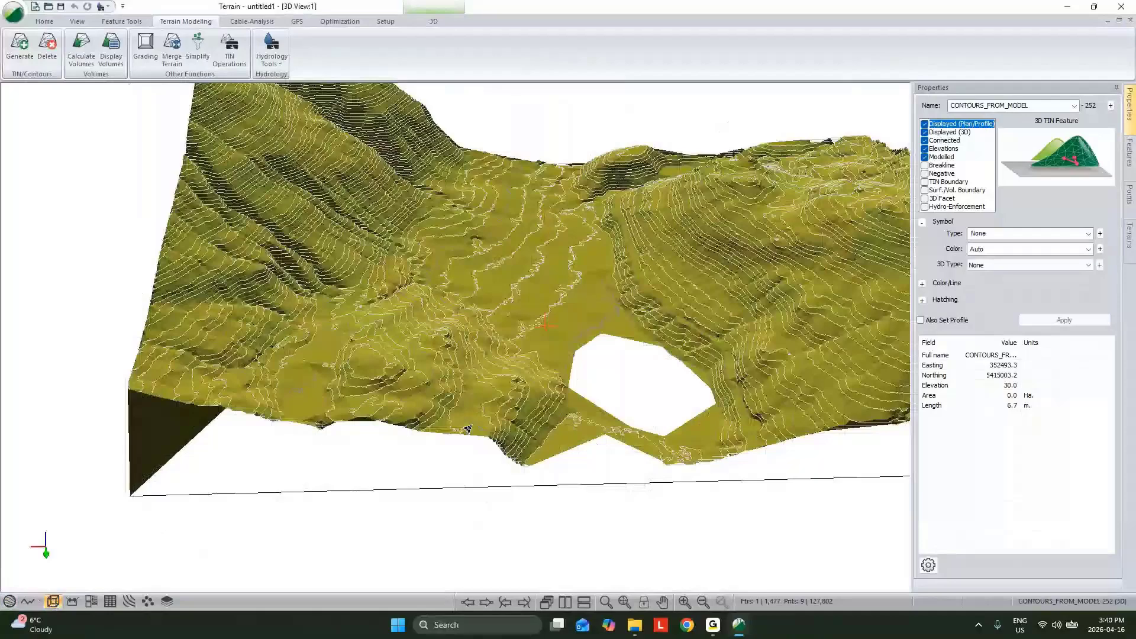
pyautogui.moveTo(468, 429); pyautogui.dragTo(398, 527, button='middle')
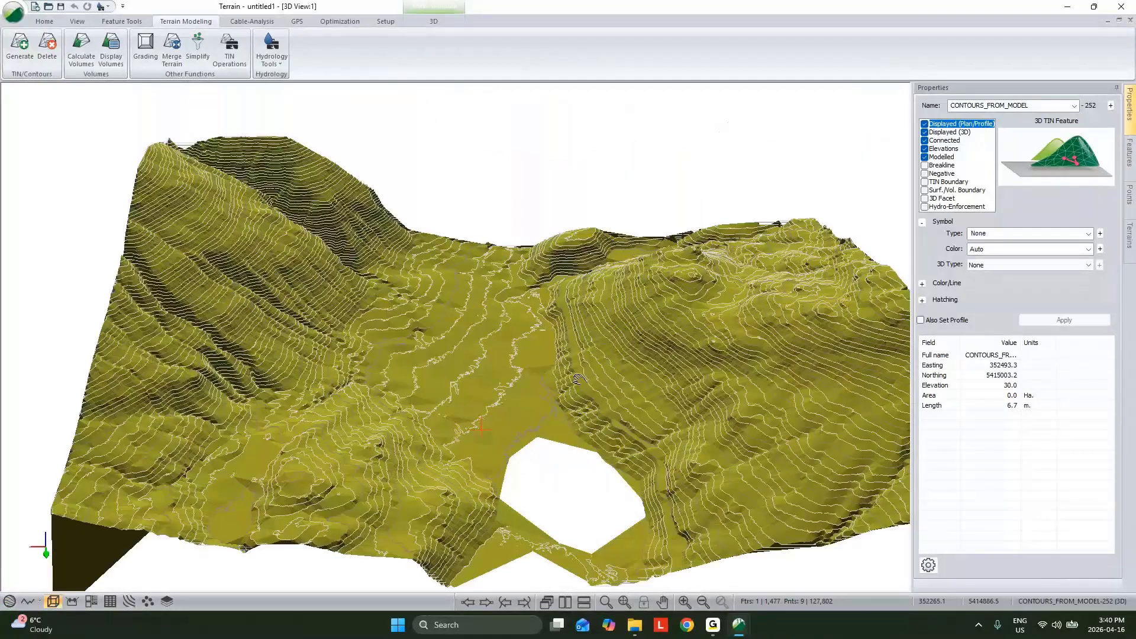
pyautogui.scroll(4, 568, 379)
pyautogui.moveTo(627, 367); pyautogui.dragTo(775, 347)
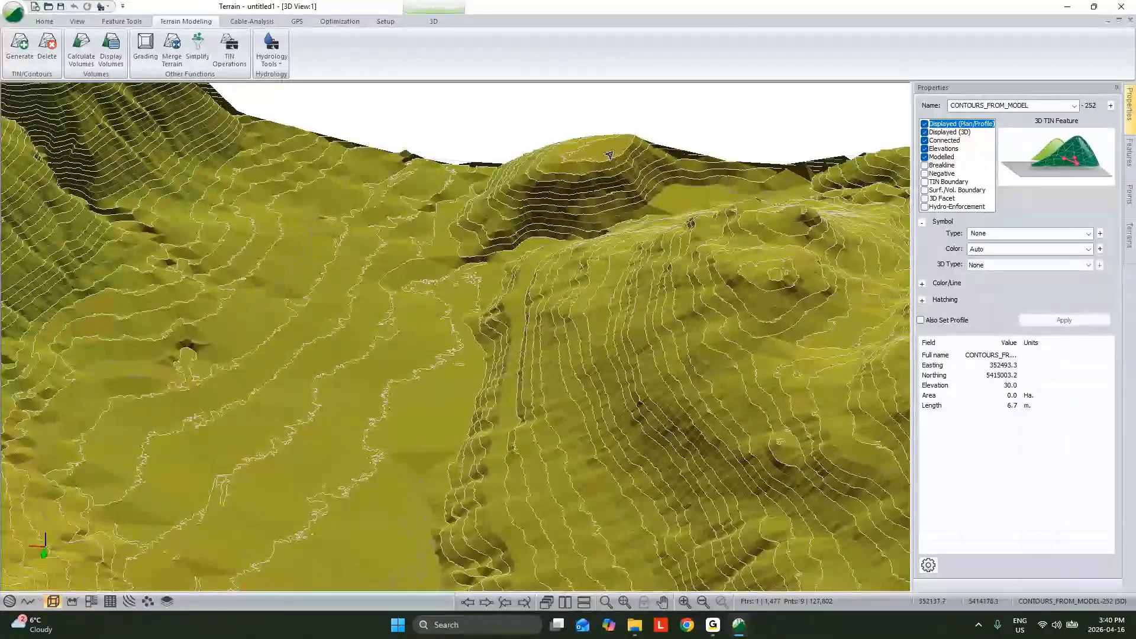
pyautogui.moveTo(607, 156)
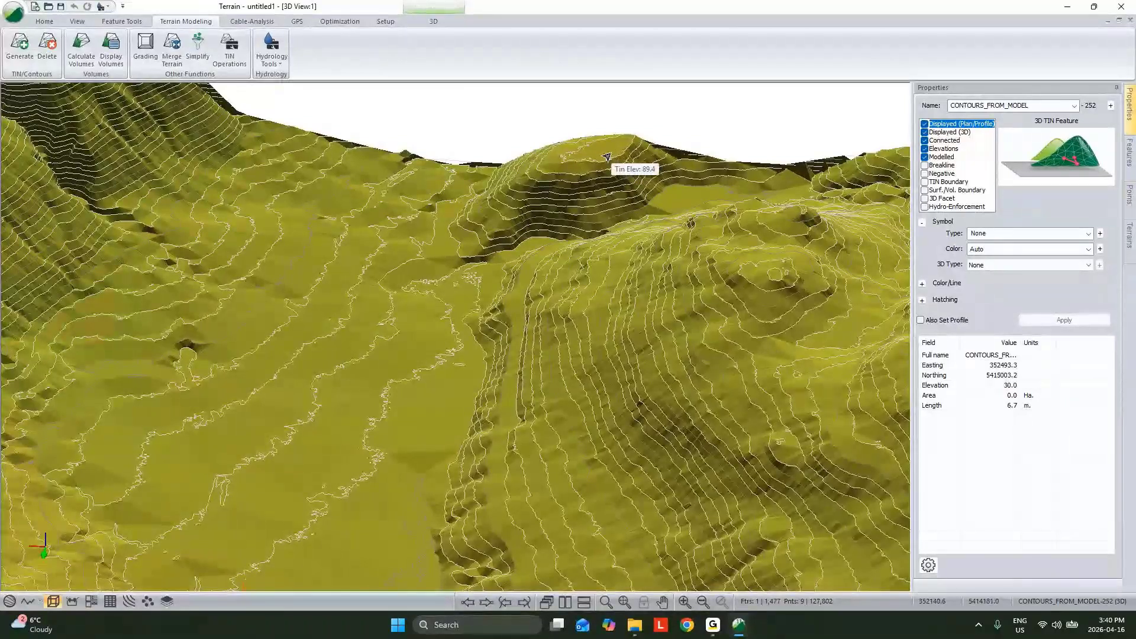
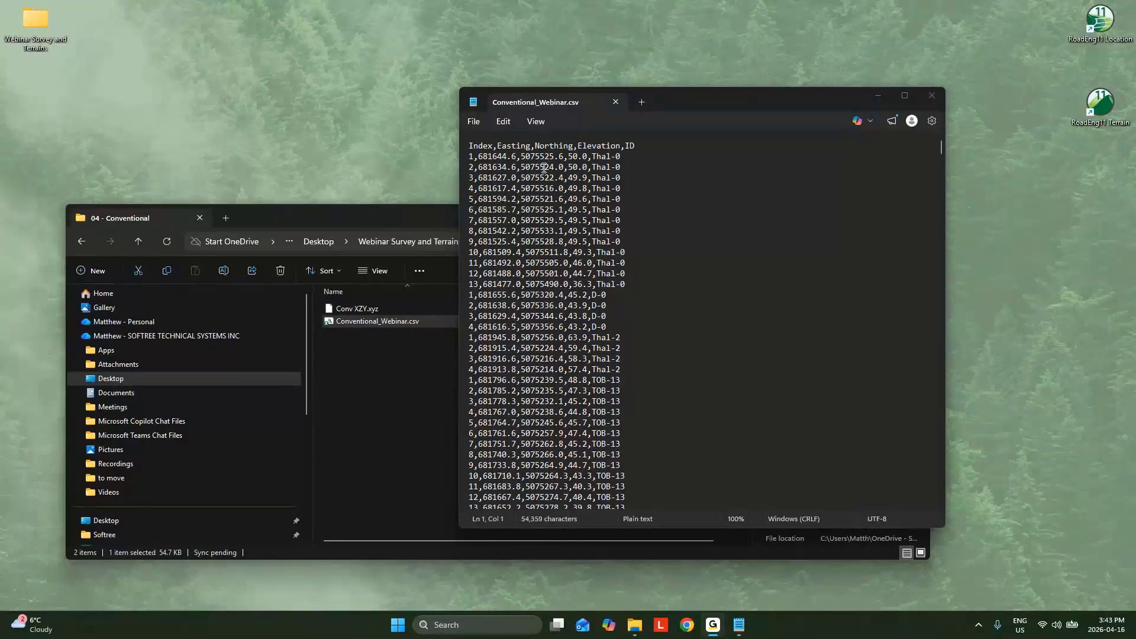
# Step: Close the CSV text file, start a new RoadEng Terrain project, and choose Conventional_Webinar.csv from the 04 - Conventional folder for insertion
pyautogui.click(931, 95)
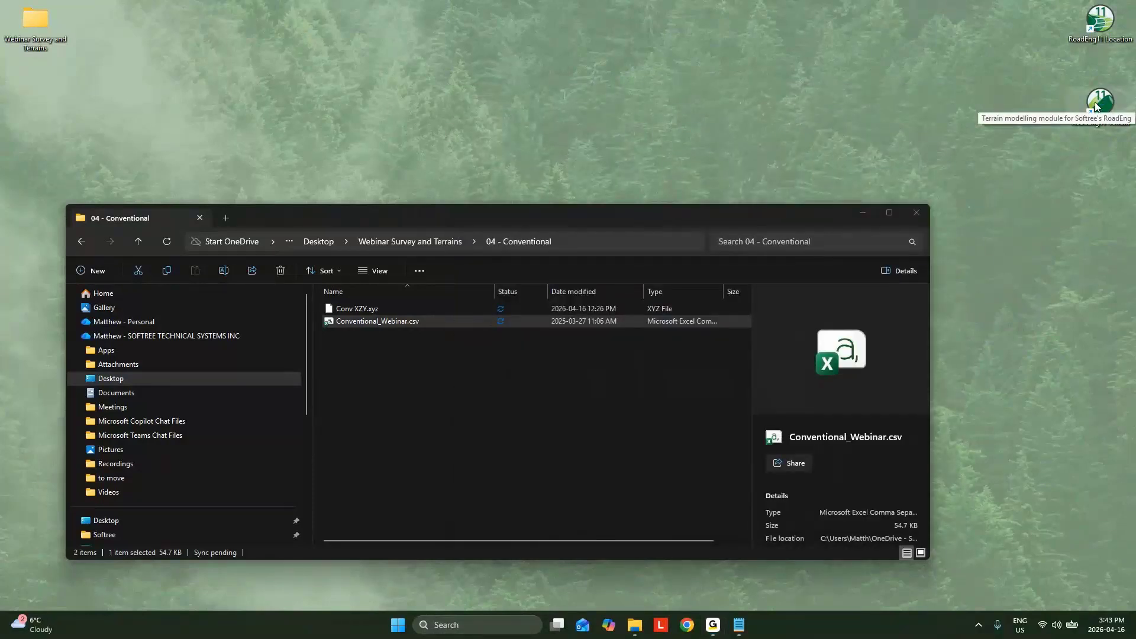
pyautogui.doubleClick(1096, 105)
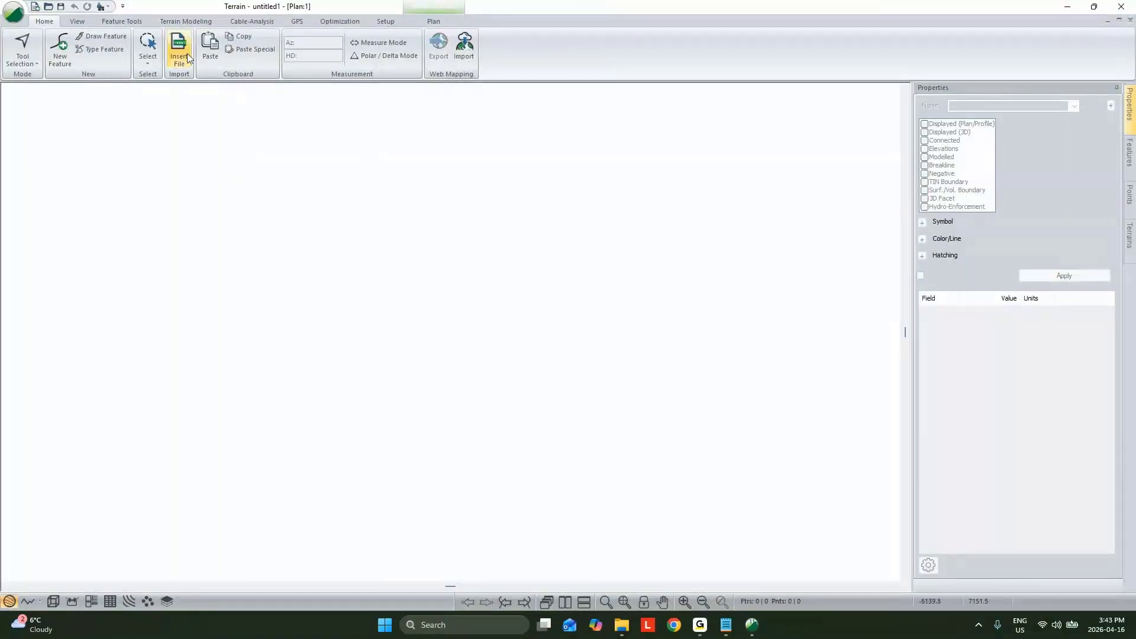
pyautogui.click(187, 54)
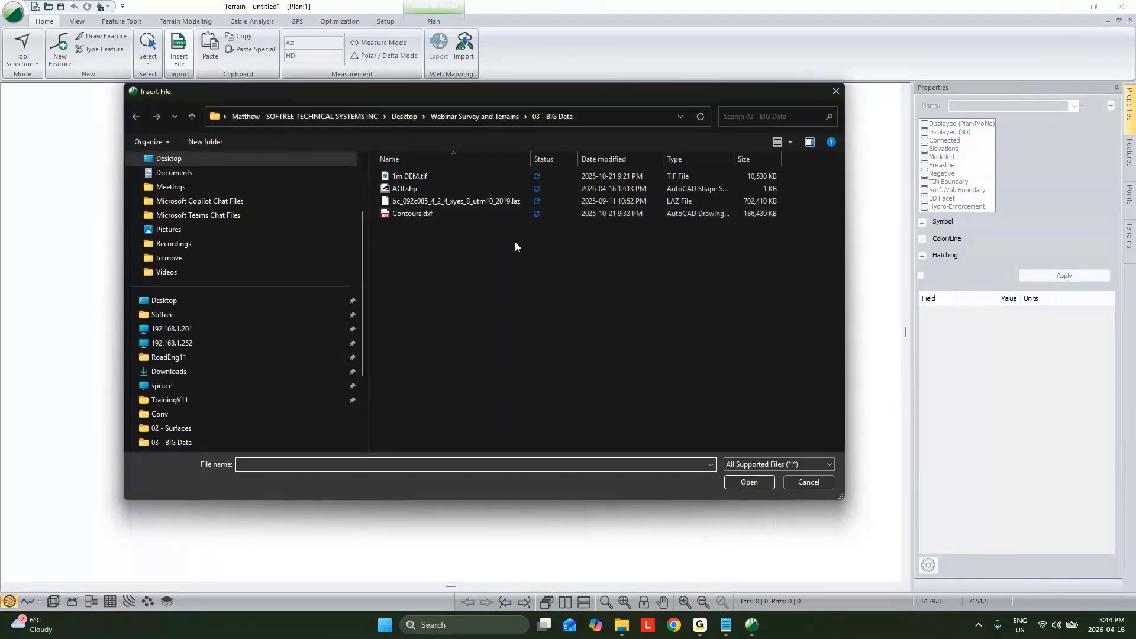
pyautogui.click(407, 116)
pyautogui.doubleClick(417, 362)
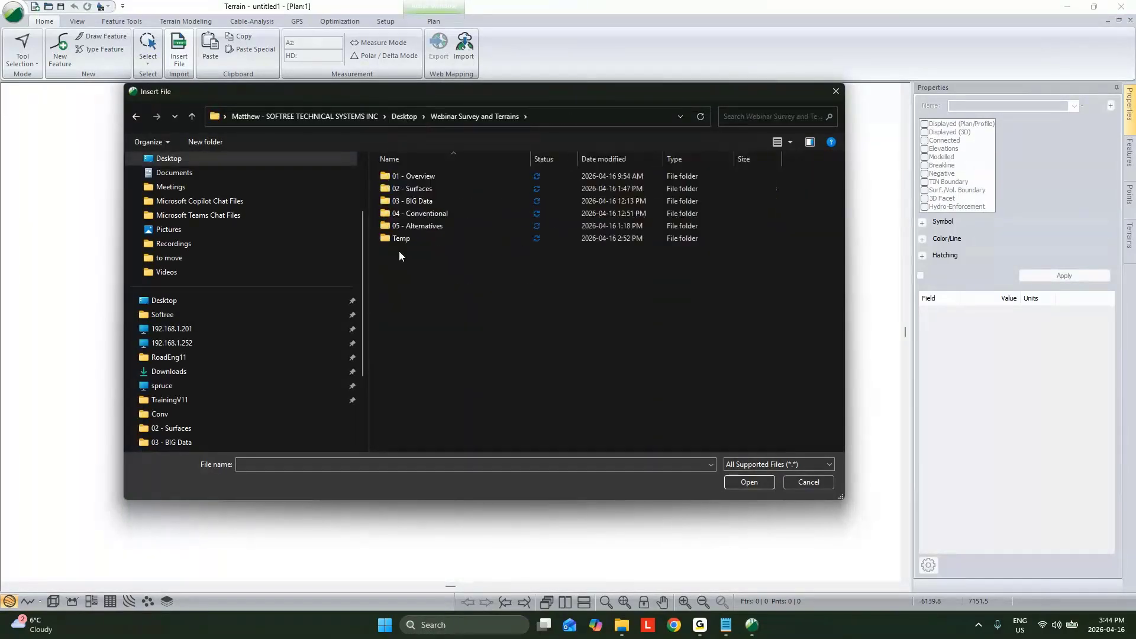
pyautogui.doubleClick(410, 213)
pyautogui.click(423, 189)
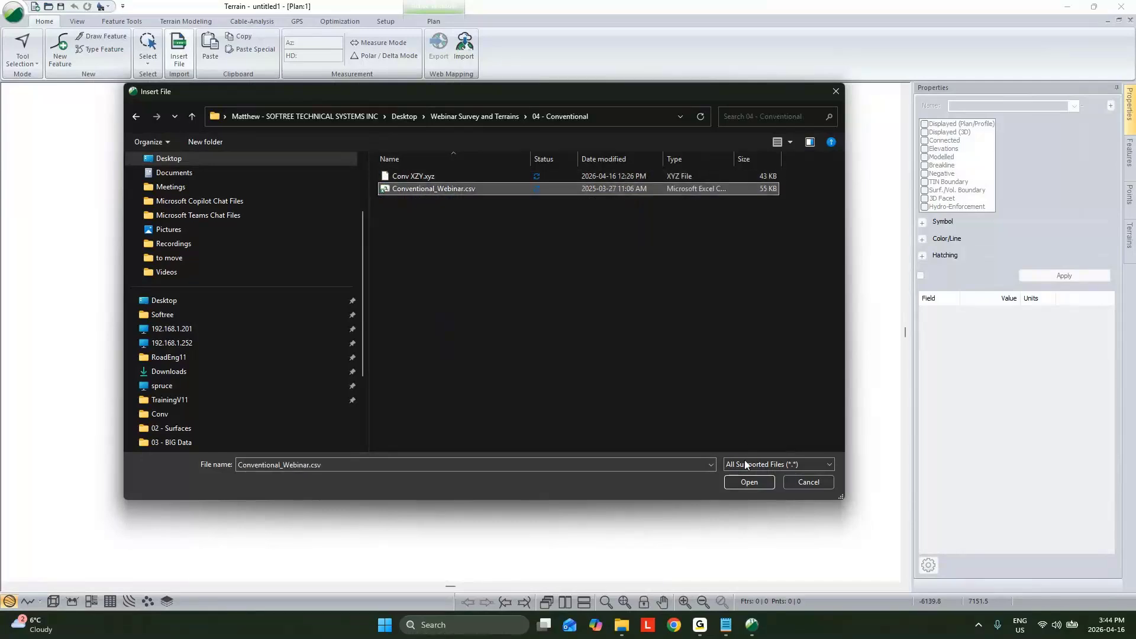
pyautogui.click(750, 482)
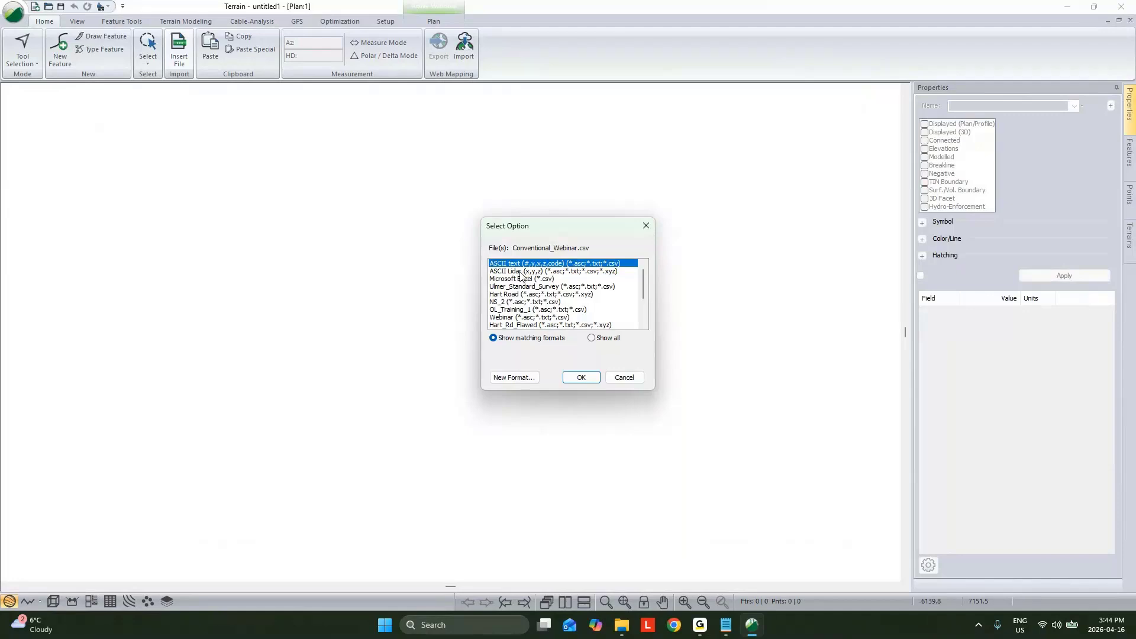
# Step: Use the ASCII text (#,y,x,z,code) import format and assign X to column 2 and Y to column 3
pyautogui.click(524, 272)
pyautogui.click(539, 264)
pyautogui.click(582, 378)
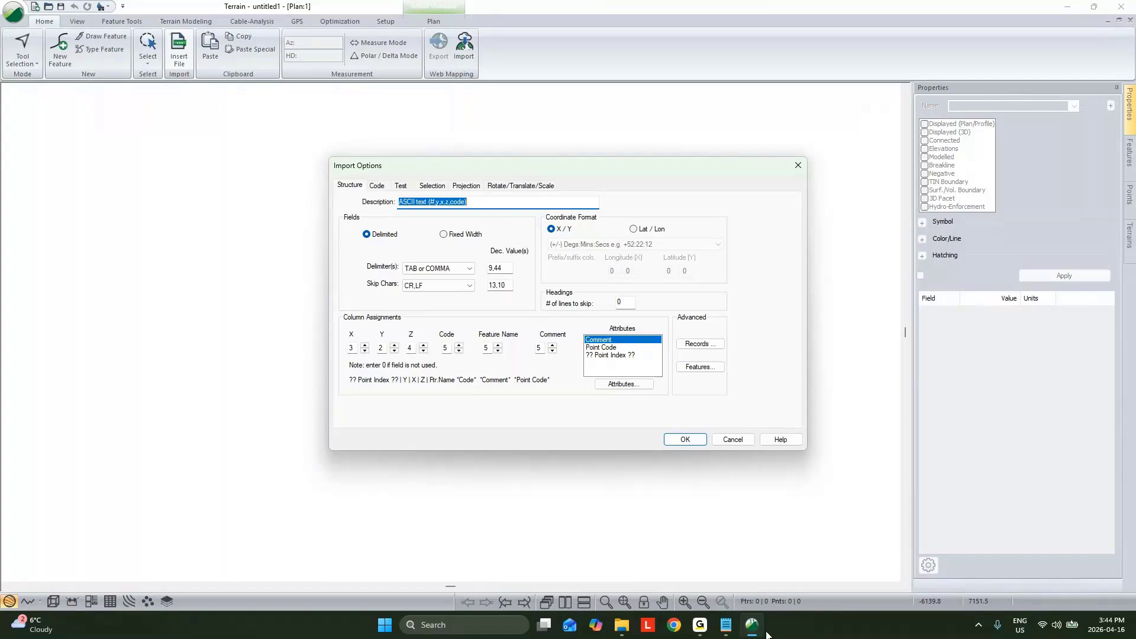
pyautogui.click(365, 351)
pyautogui.click(394, 345)
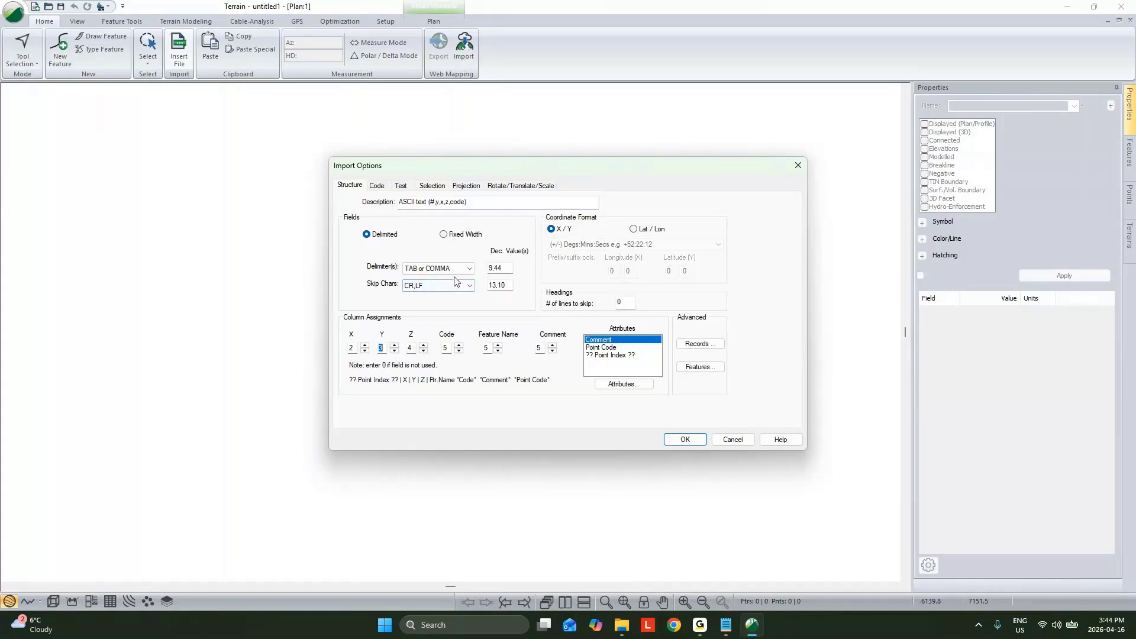
# Step: Remove all listed feature codes from the import format and import the survey points without coordinate conversion
pyautogui.click(377, 186)
pyautogui.click(382, 229)
pyautogui.scroll(-1, 383, 234)
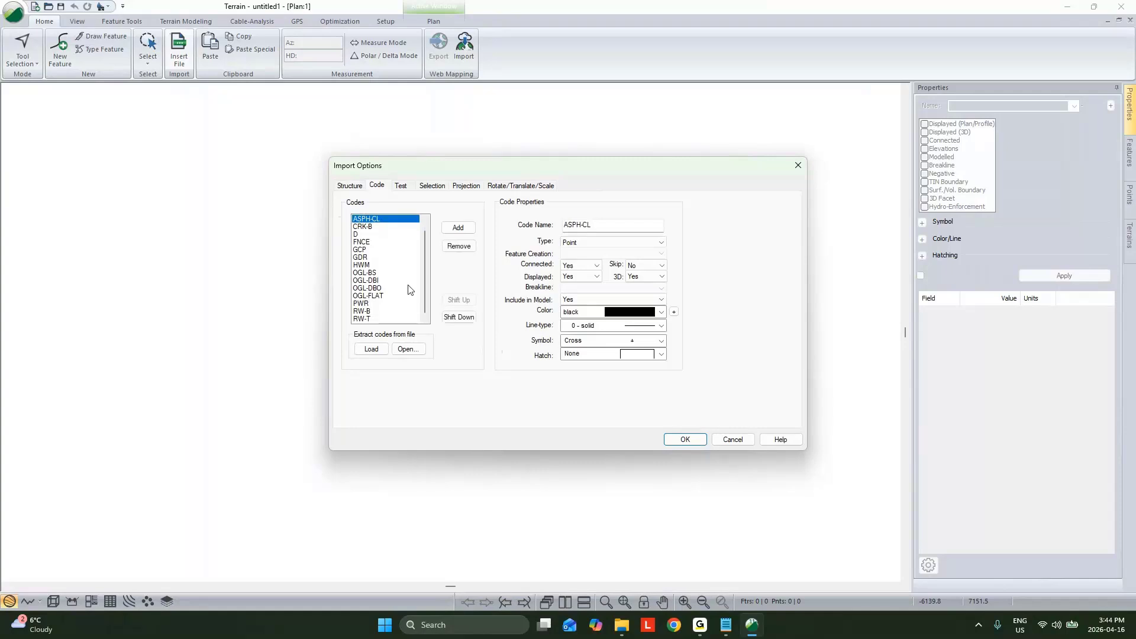
pyautogui.keyDown('shift'); pyautogui.click(391, 319); pyautogui.keyUp('shift')
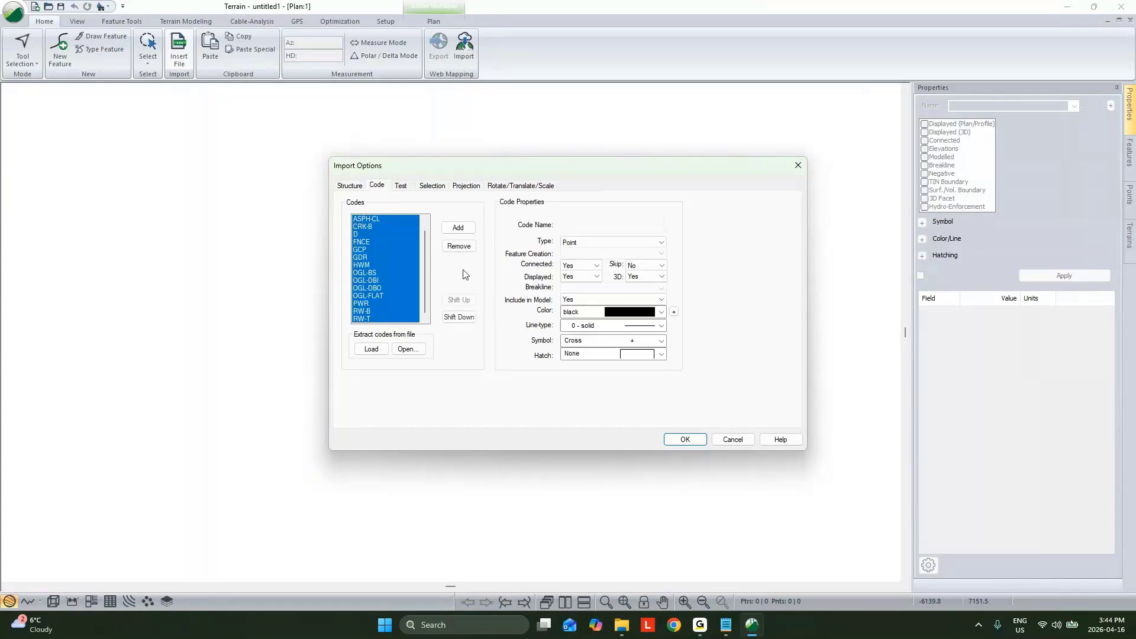
pyautogui.click(459, 246)
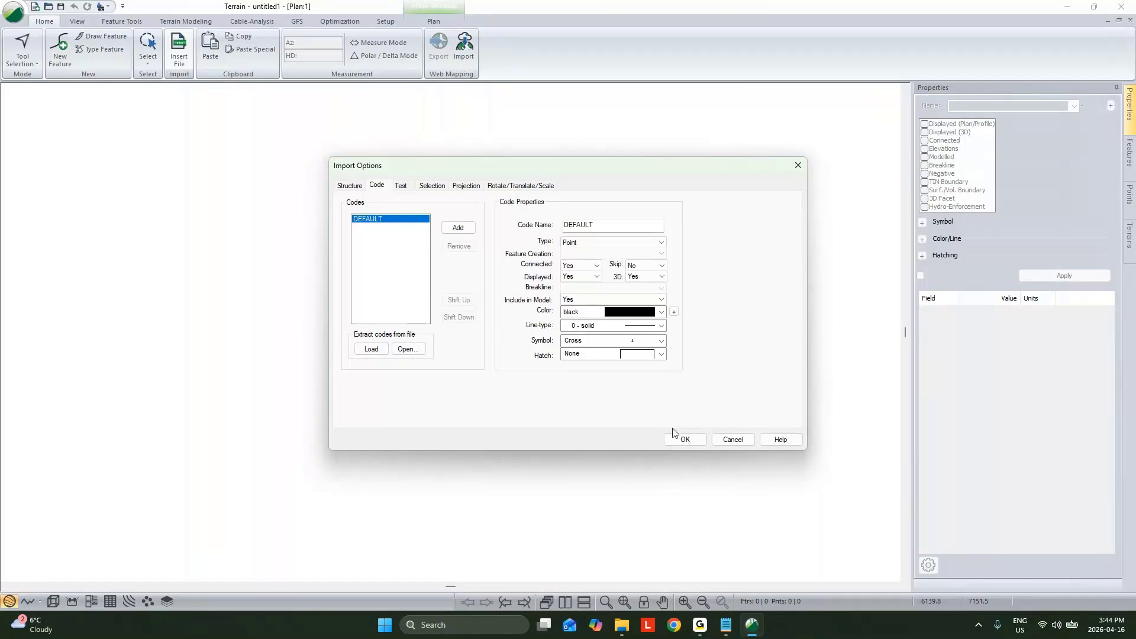
pyautogui.click(686, 440)
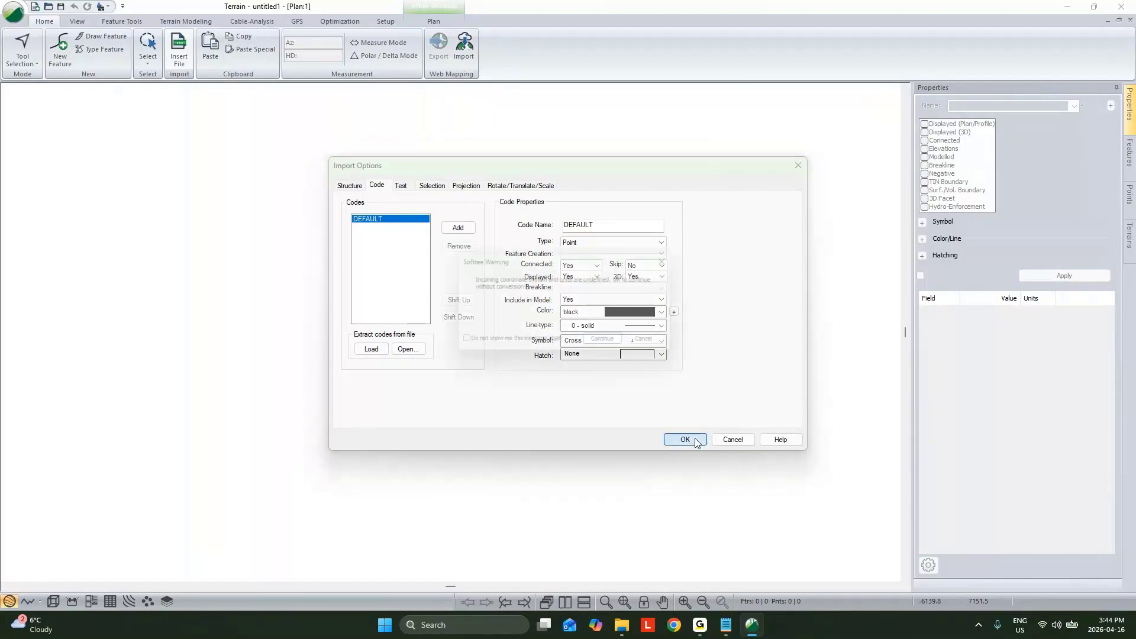
pyautogui.click(619, 346)
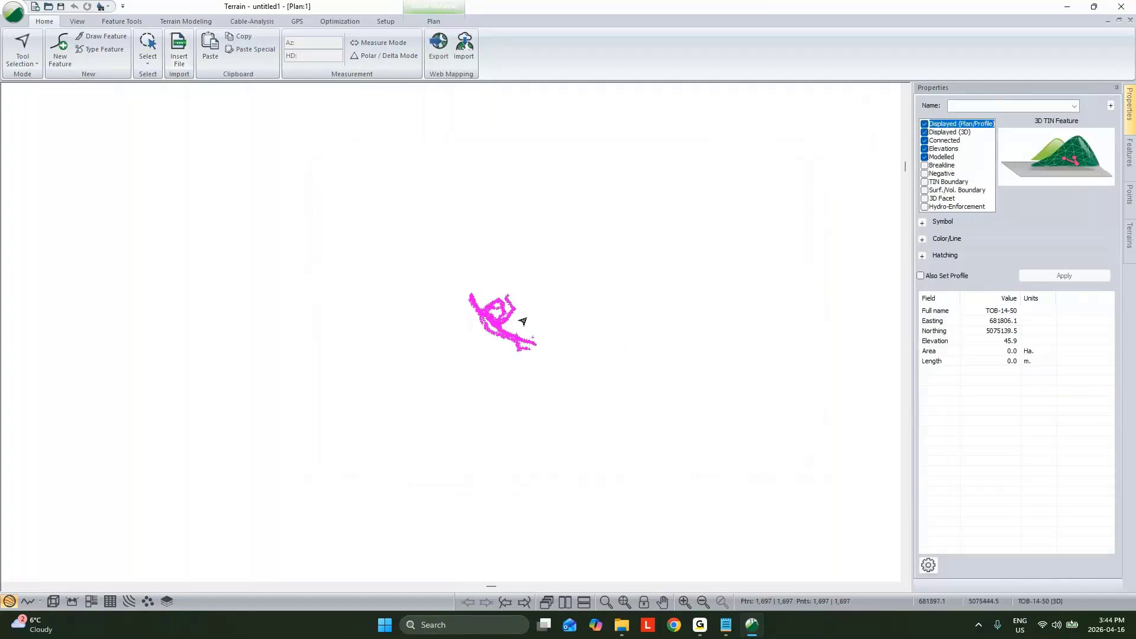
pyautogui.scroll(5, 523, 321)
pyautogui.moveTo(460, 336); pyautogui.dragTo(522, 304, button='middle')
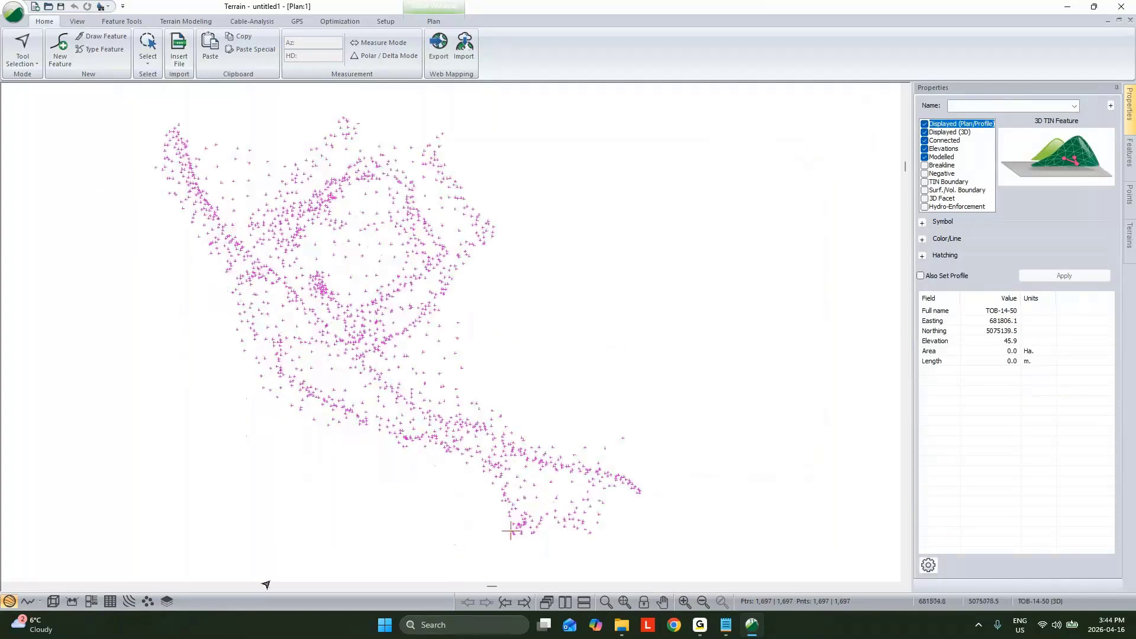
pyautogui.click(53, 602)
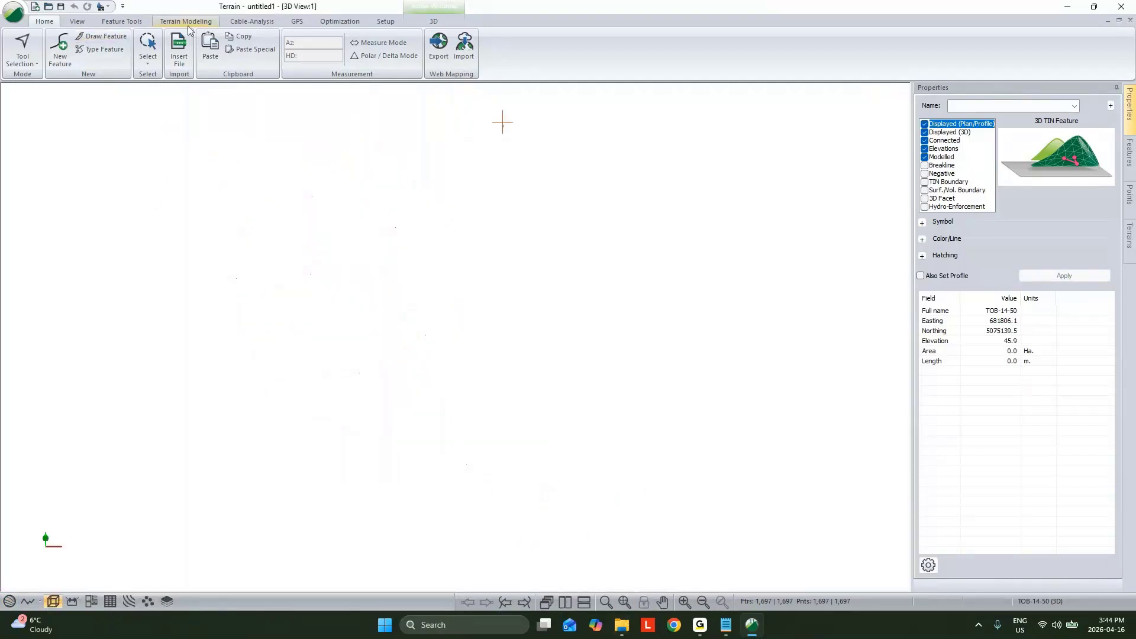
pyautogui.click(188, 21)
pyautogui.click(19, 47)
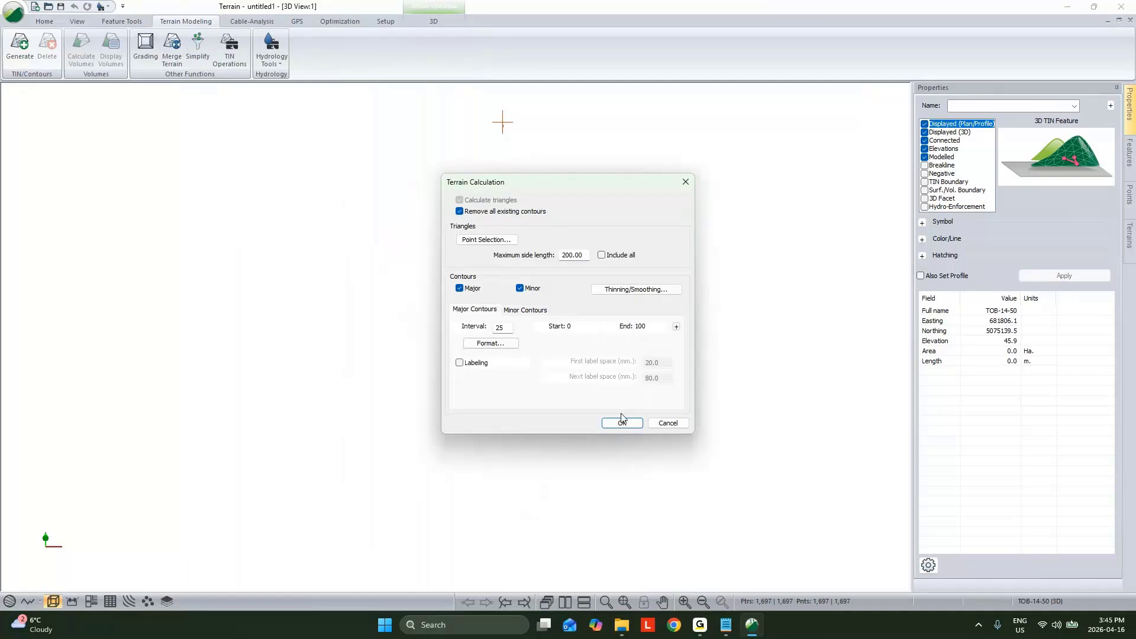
pyautogui.click(621, 424)
pyautogui.click(656, 345)
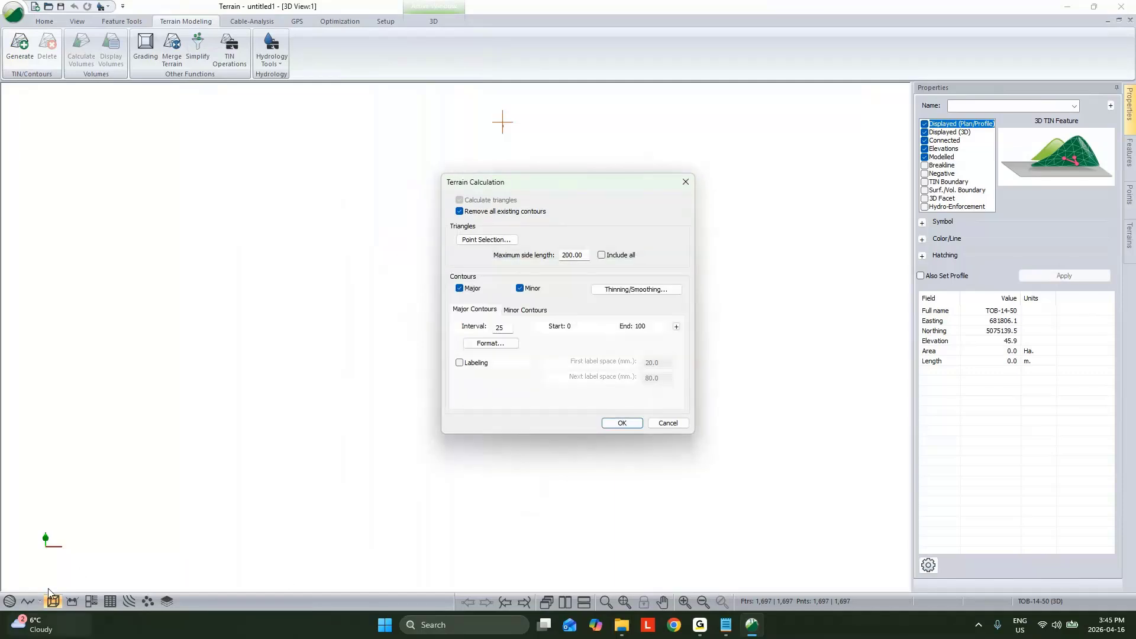
pyautogui.click(668, 423)
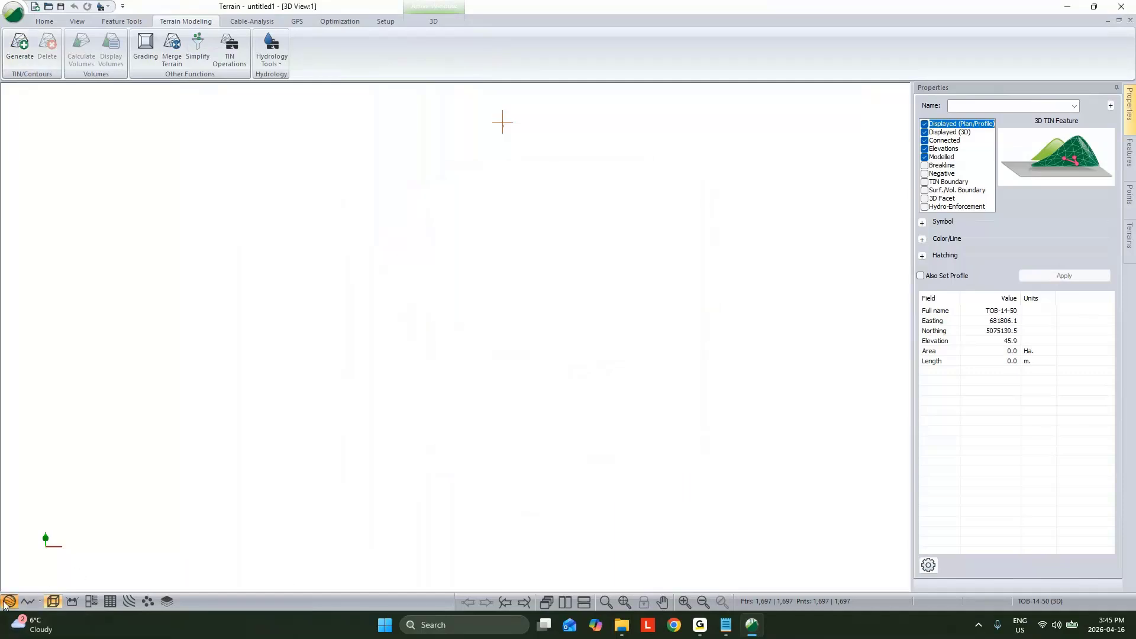
# Step: Delete the stray point lying far from the survey cluster in the plan and fit the view to the remaining points
pyautogui.click(625, 602)
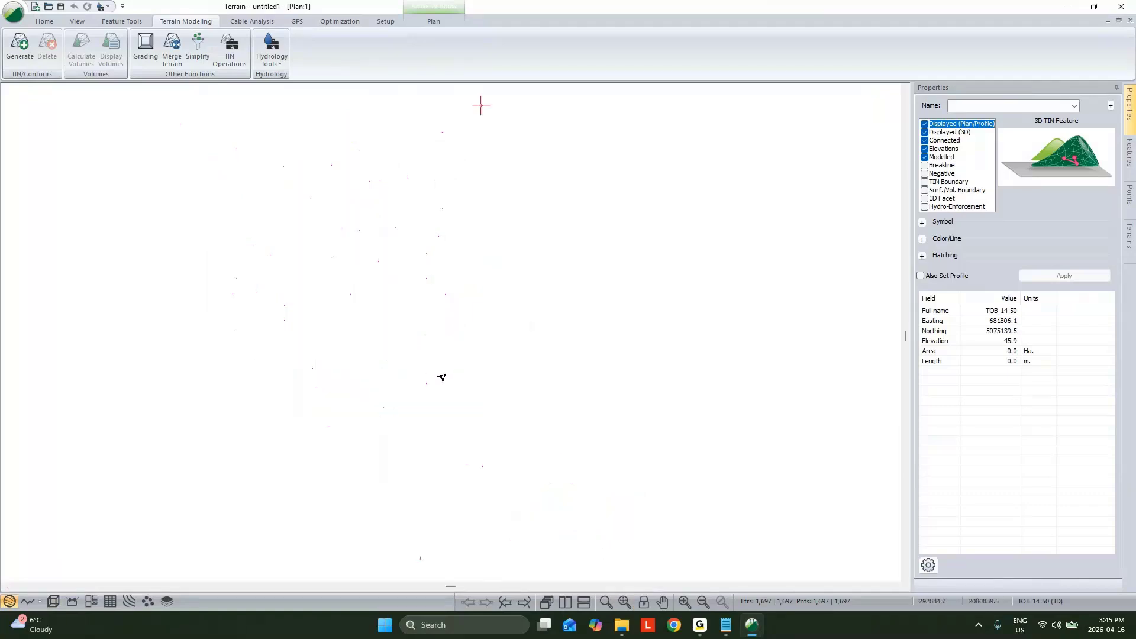
pyautogui.moveTo(257, 401); pyautogui.dragTo(605, 580)
pyautogui.press('Delete')
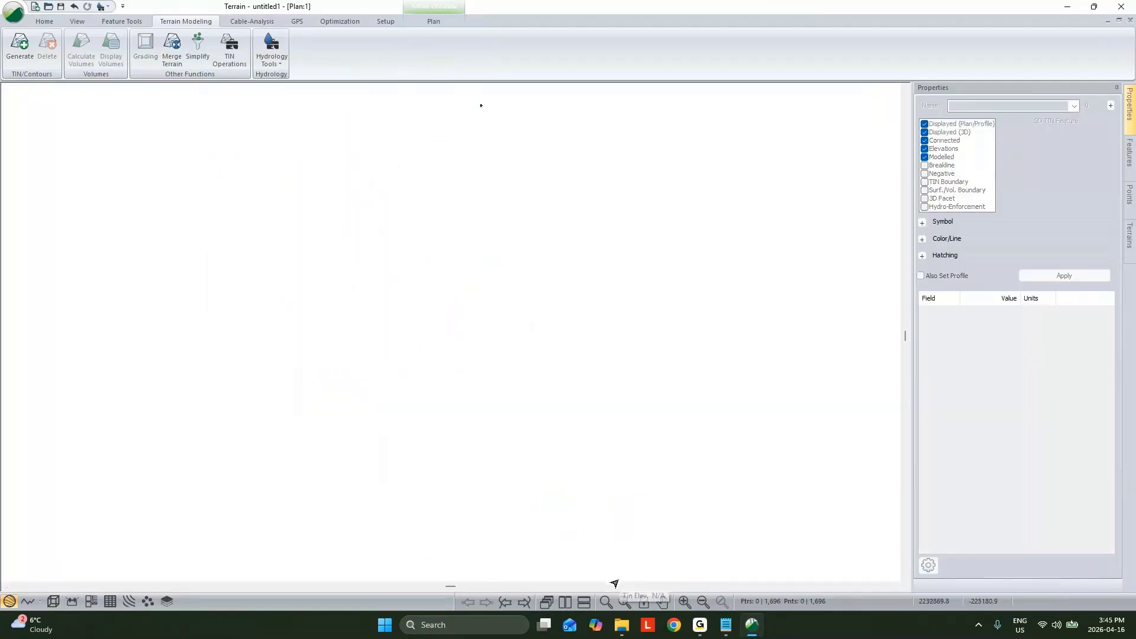
pyautogui.click(605, 604)
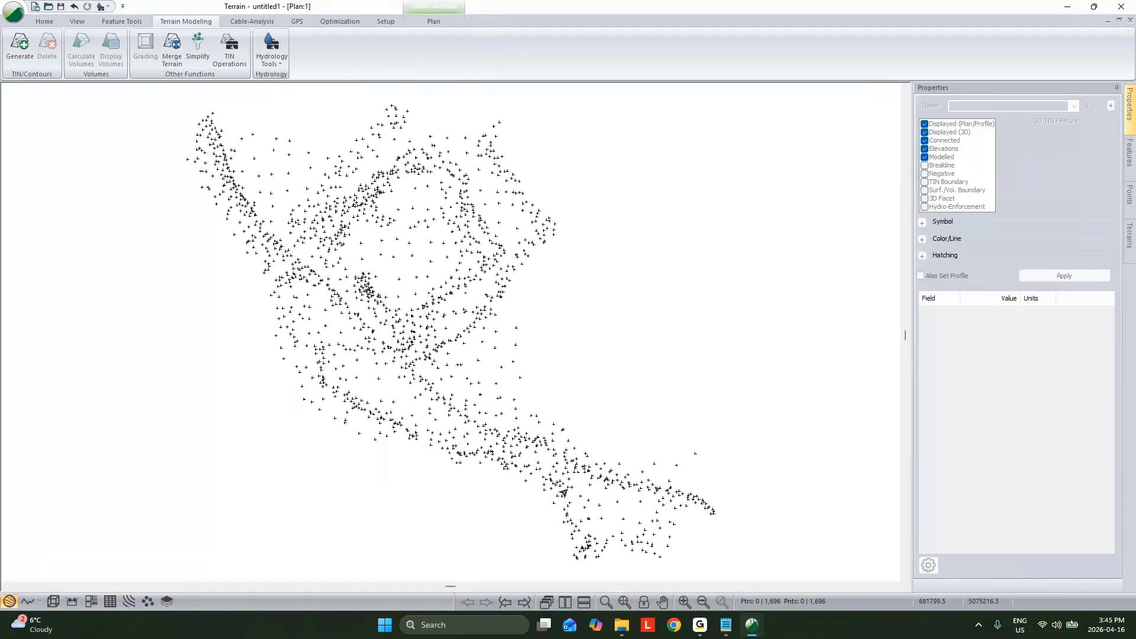
# Step: Generate the terrain surface with major and minor contours from the survey points and inspect it in 3D and in plan
pyautogui.click(23, 51)
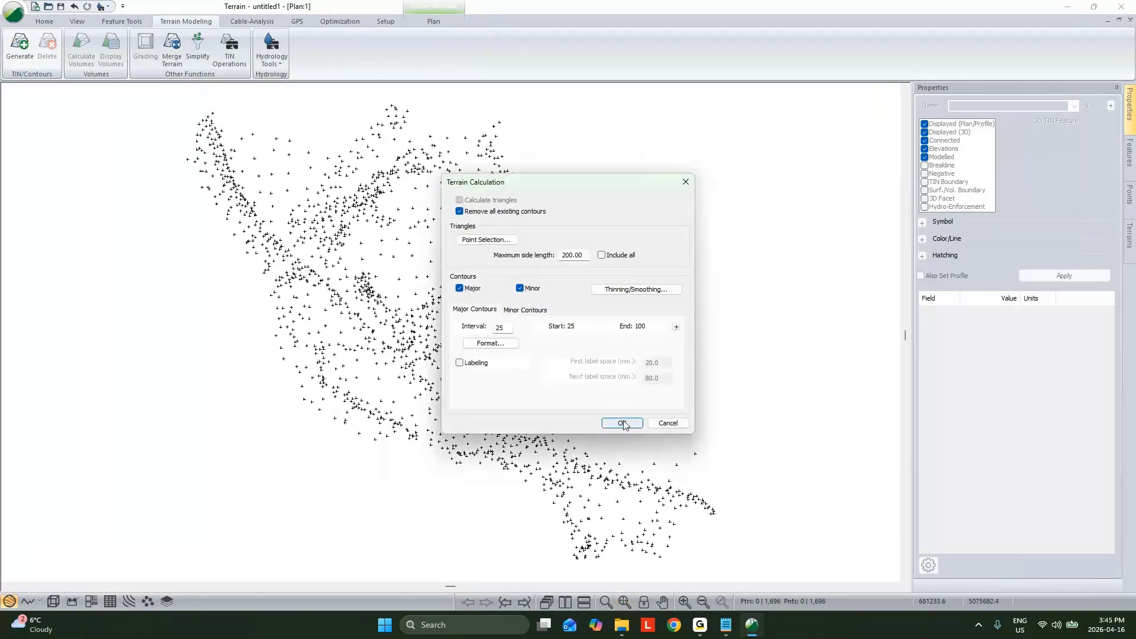
pyautogui.click(618, 418)
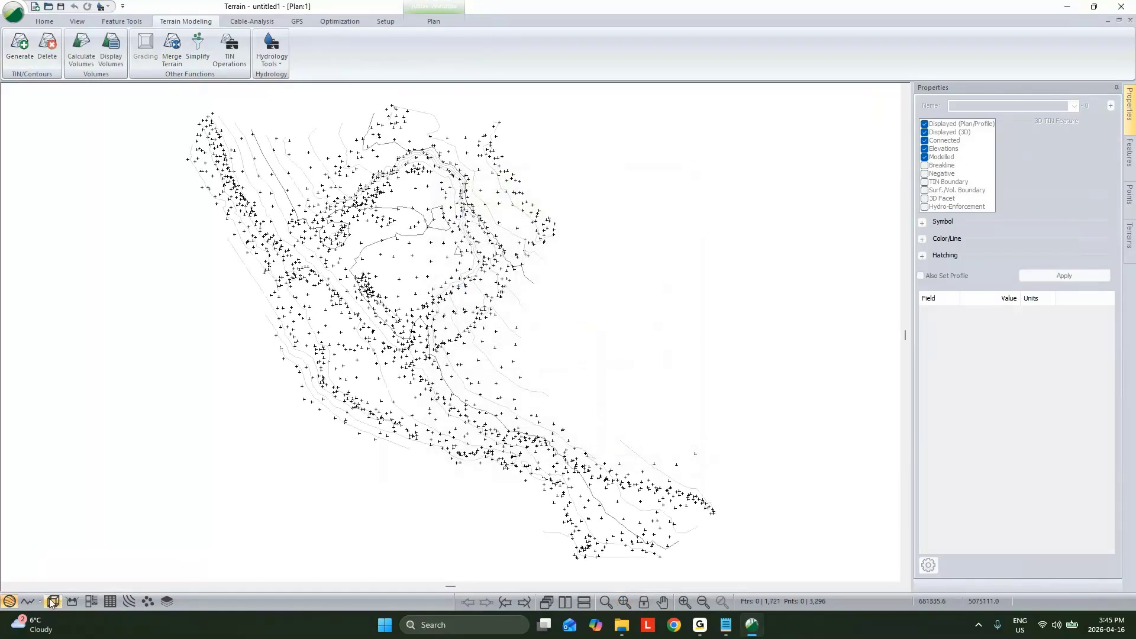
pyautogui.click(71, 602)
pyautogui.moveTo(634, 403); pyautogui.dragTo(359, 356)
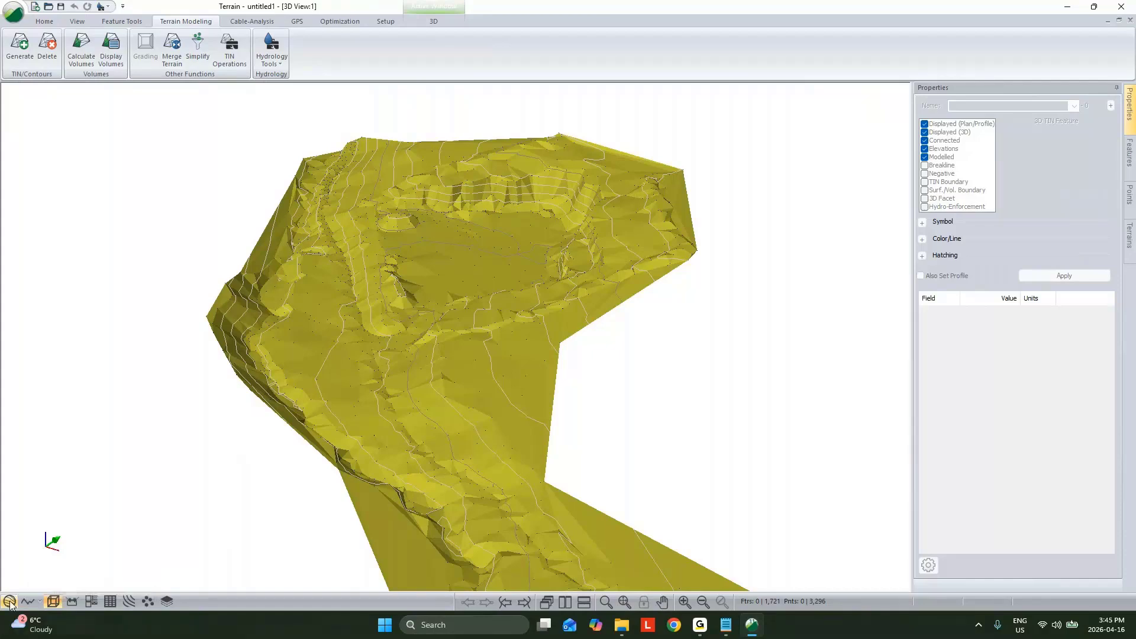
pyautogui.click(9, 601)
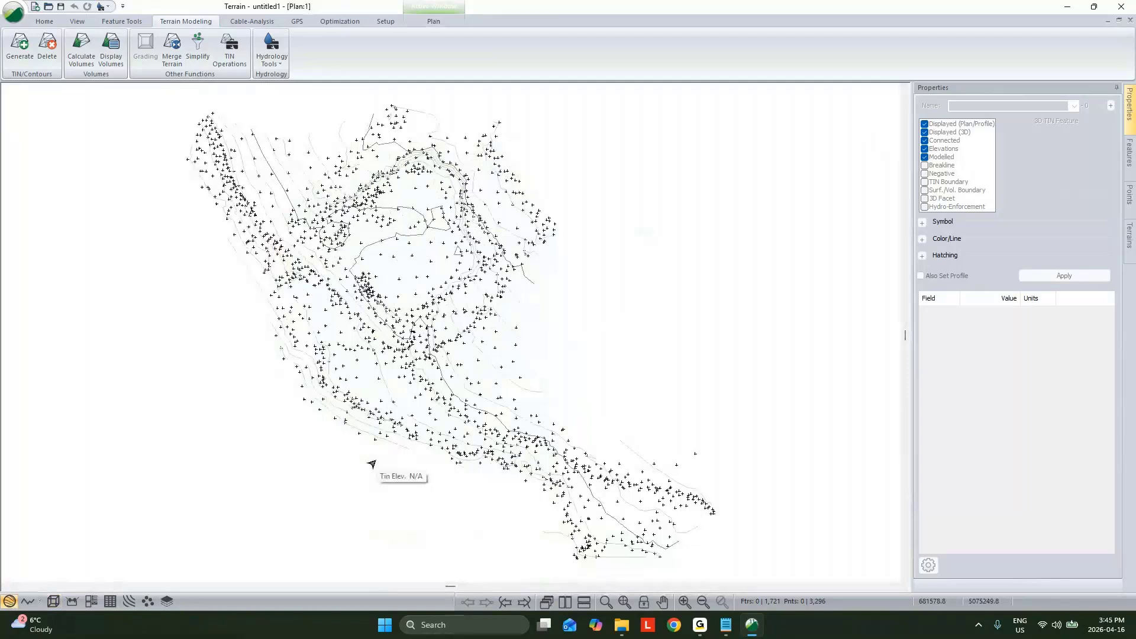
pyautogui.scroll(3, 371, 464)
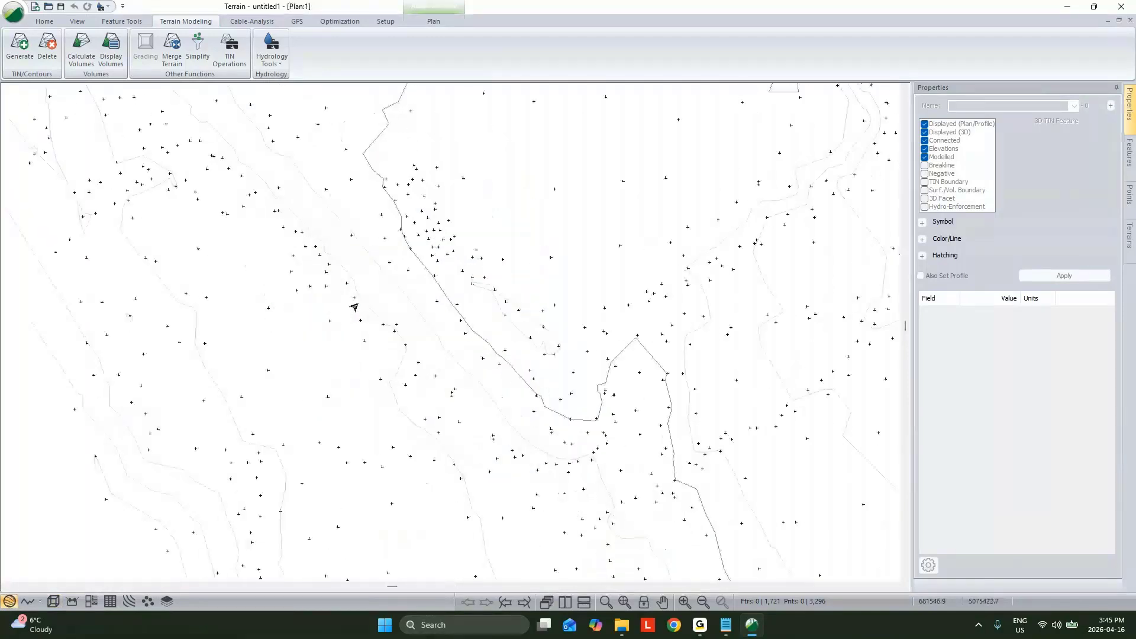
# Step: Join the two R-1 points along the foot of the ridge in 3D into one line, accepting the clearing of existing terrain triangles
pyautogui.click(52, 602)
pyautogui.scroll(2, 354, 329)
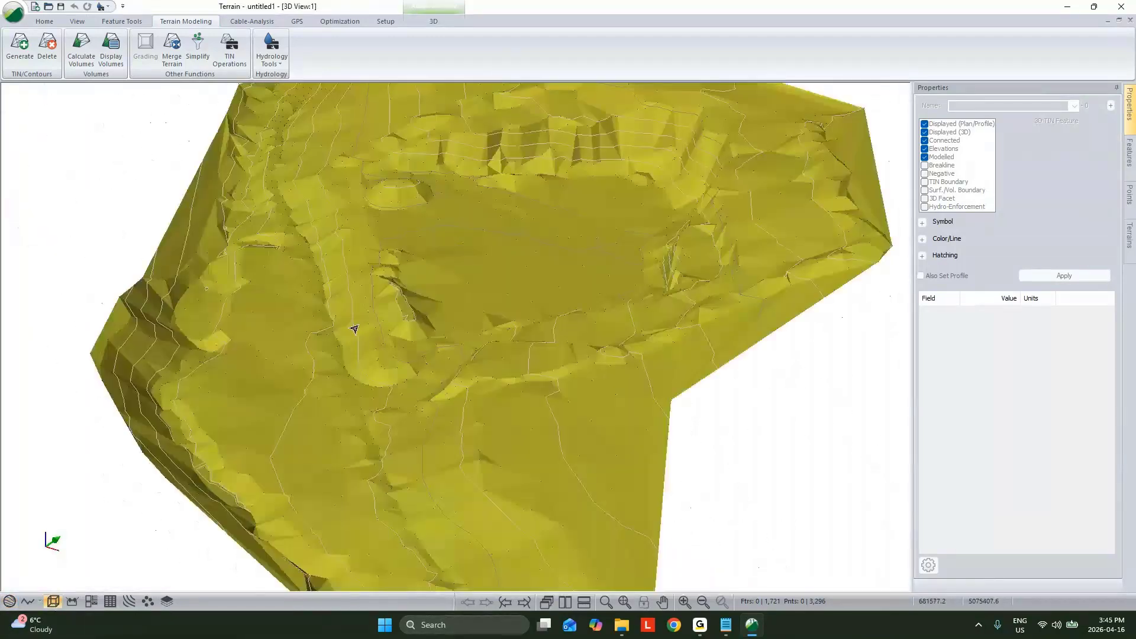
pyautogui.scroll(2, 354, 329)
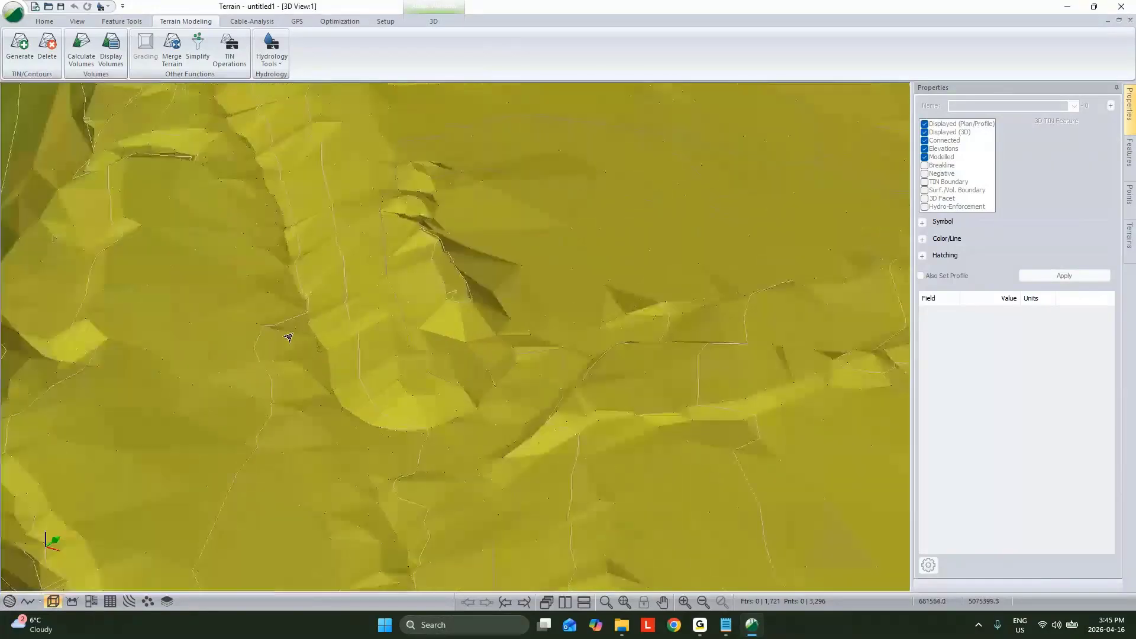
pyautogui.scroll(2, 285, 334)
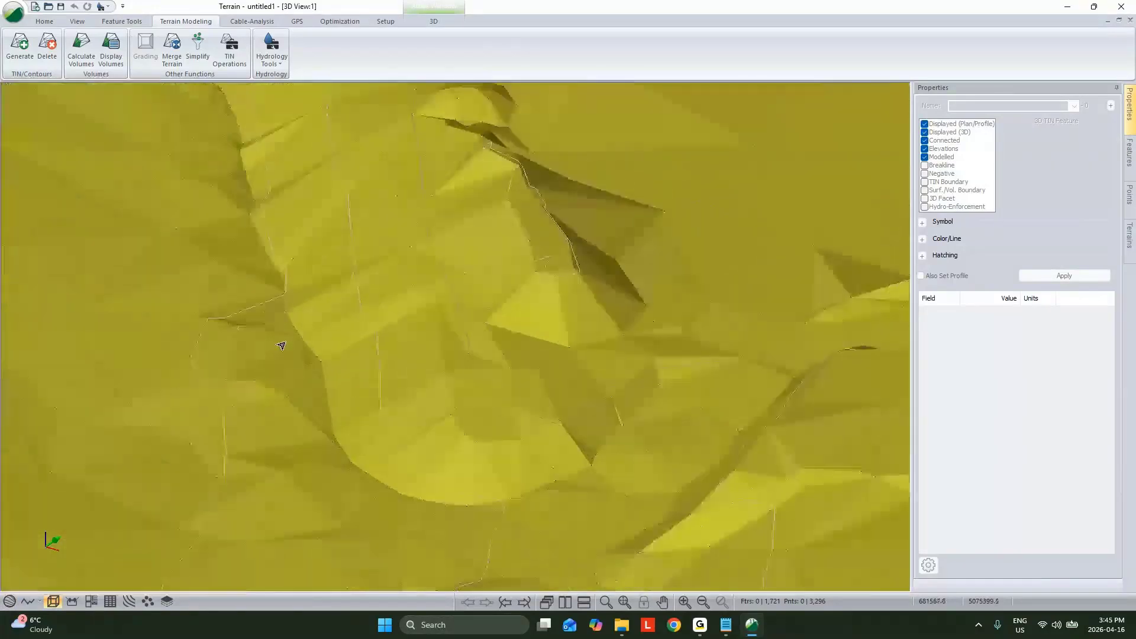
pyautogui.click(300, 375)
pyautogui.scroll(1, 236, 262)
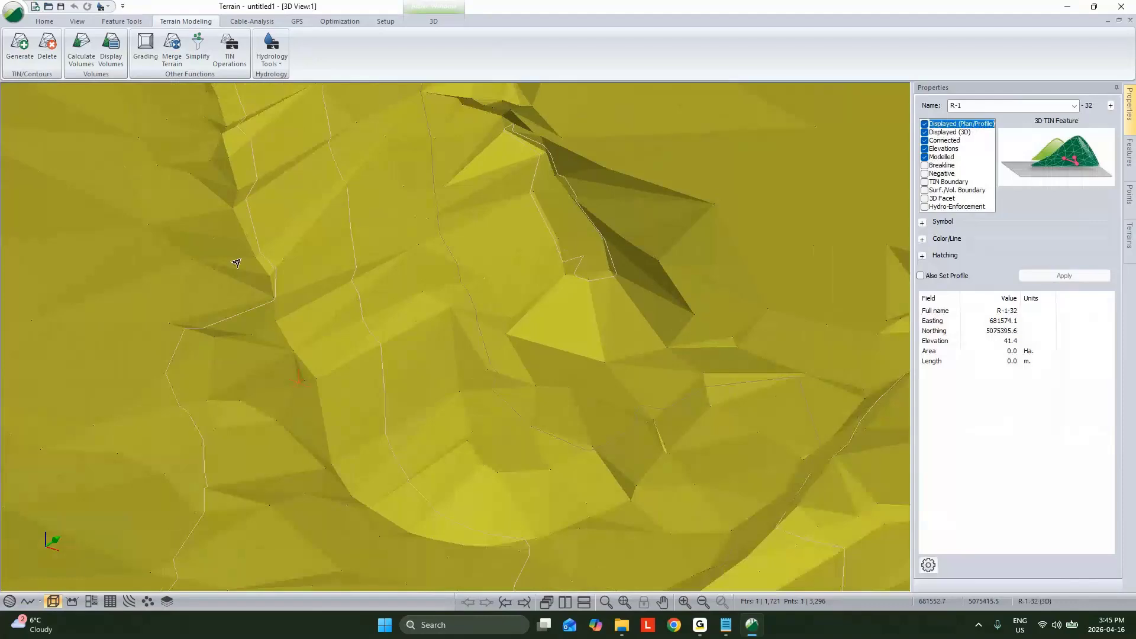
pyautogui.scroll(1, 236, 262)
pyautogui.keyDown('ctrl'); pyautogui.click(218, 207); pyautogui.keyUp('ctrl')
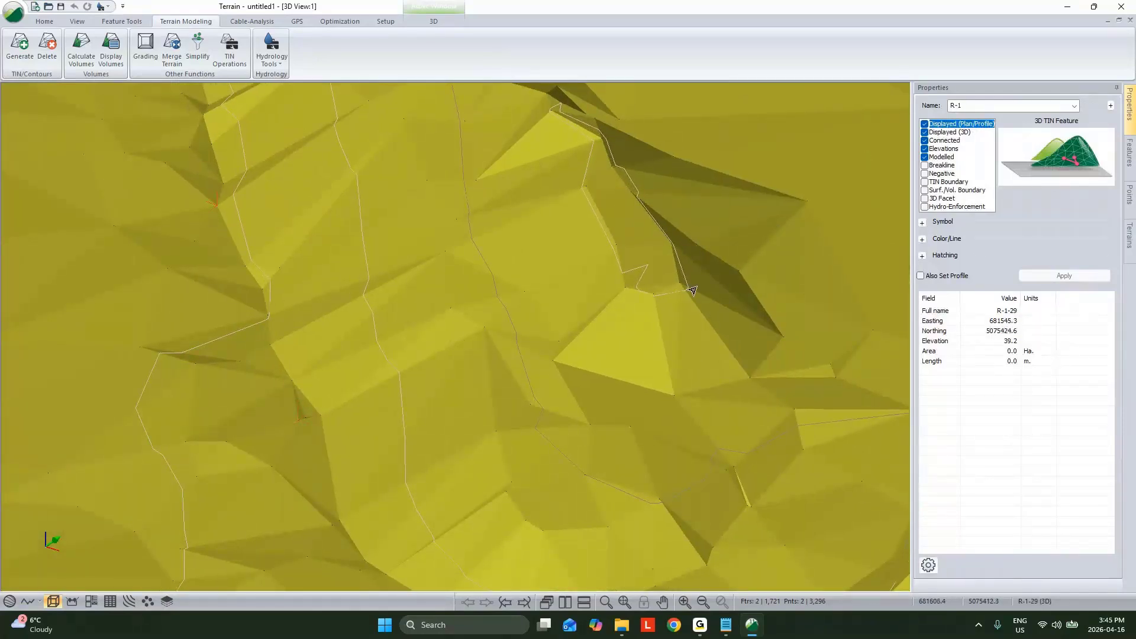
pyautogui.moveTo(691, 298)
pyautogui.hotkey('ctrl', 'j')
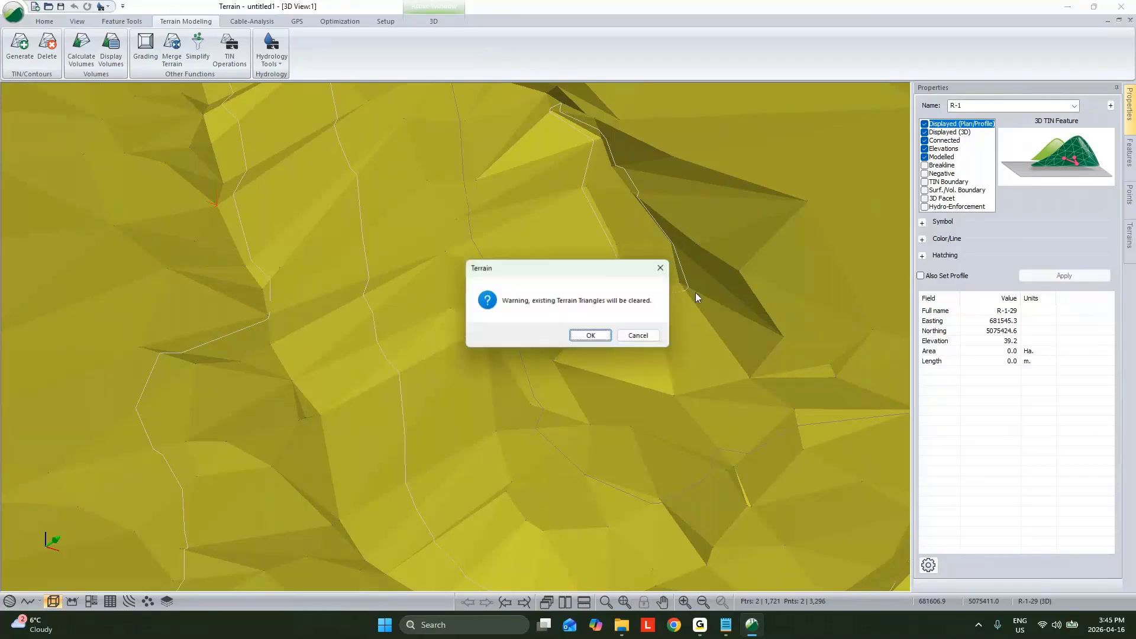
pyautogui.click(593, 335)
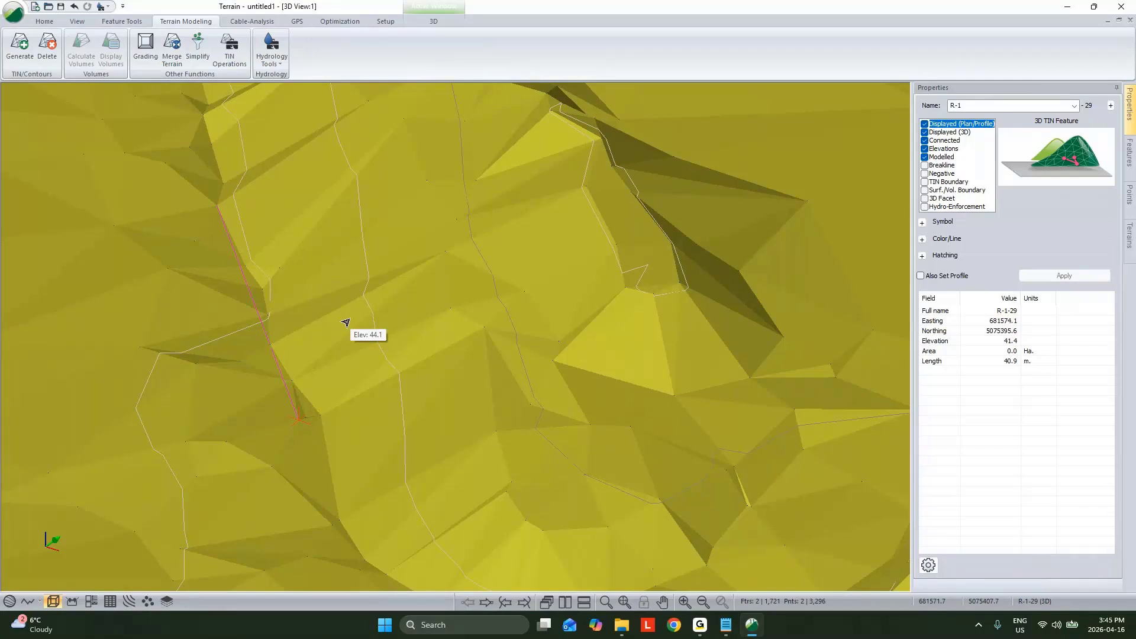
pyautogui.scroll(-4, 444, 318)
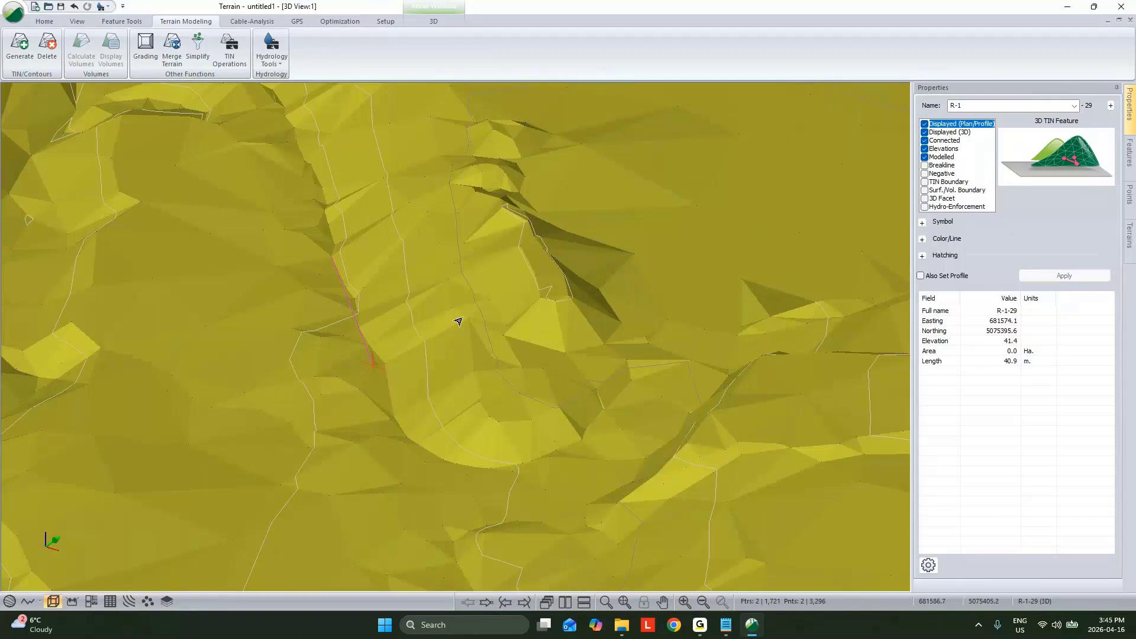
pyautogui.scroll(-3, 458, 321)
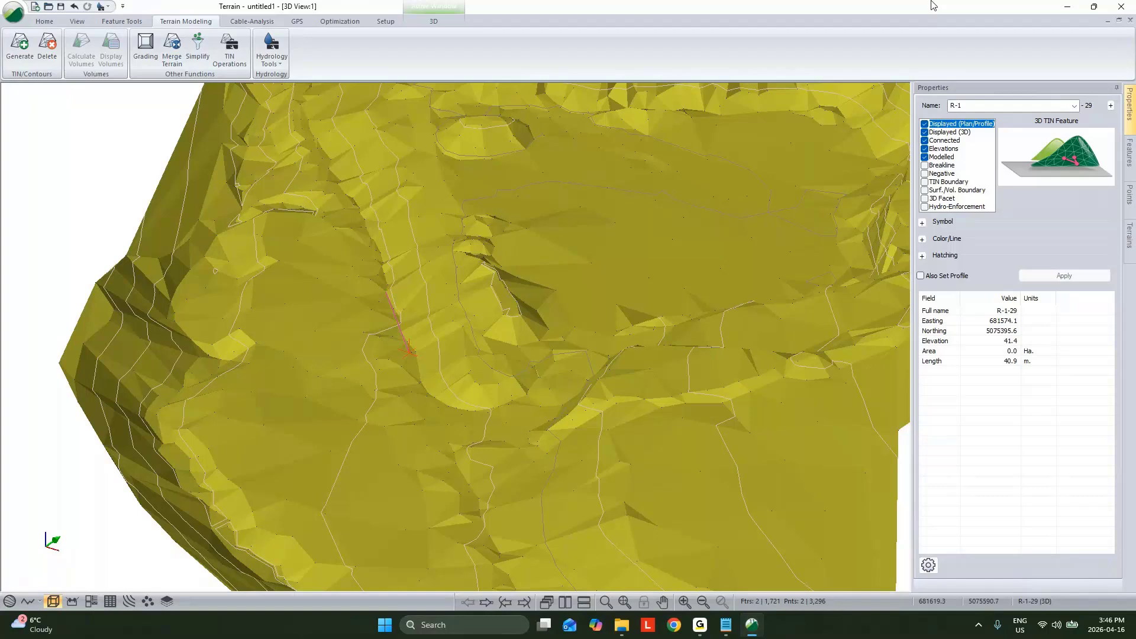
# Step: Close the current terrain without saving the import options or the terrain, and start the Terrain program again with a blank document
pyautogui.click(1120, 8)
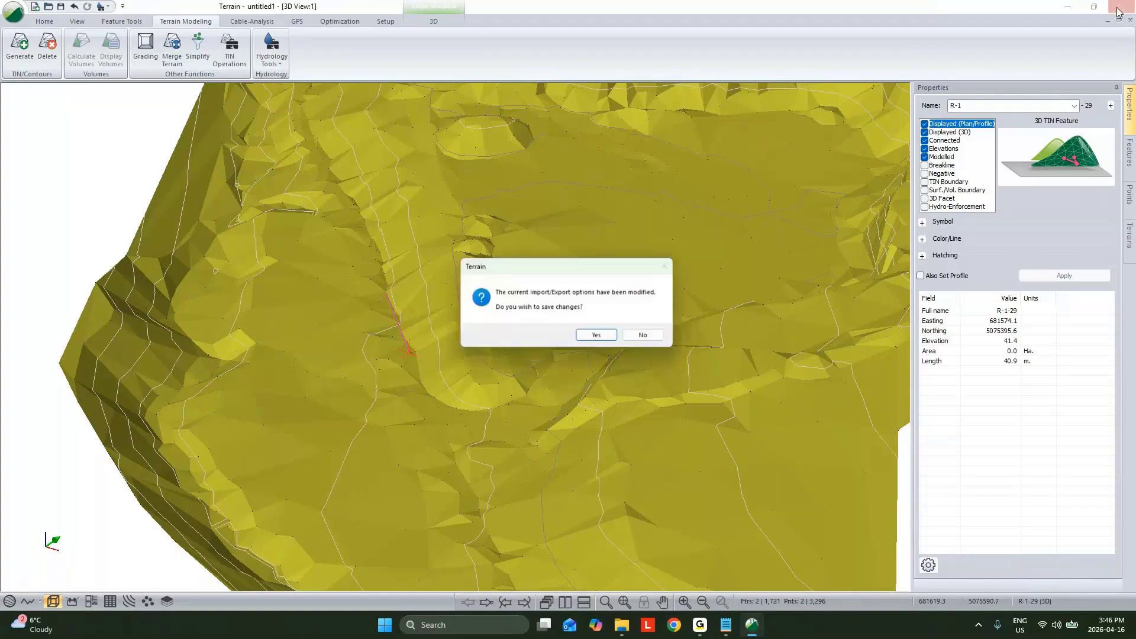
pyautogui.click(644, 336)
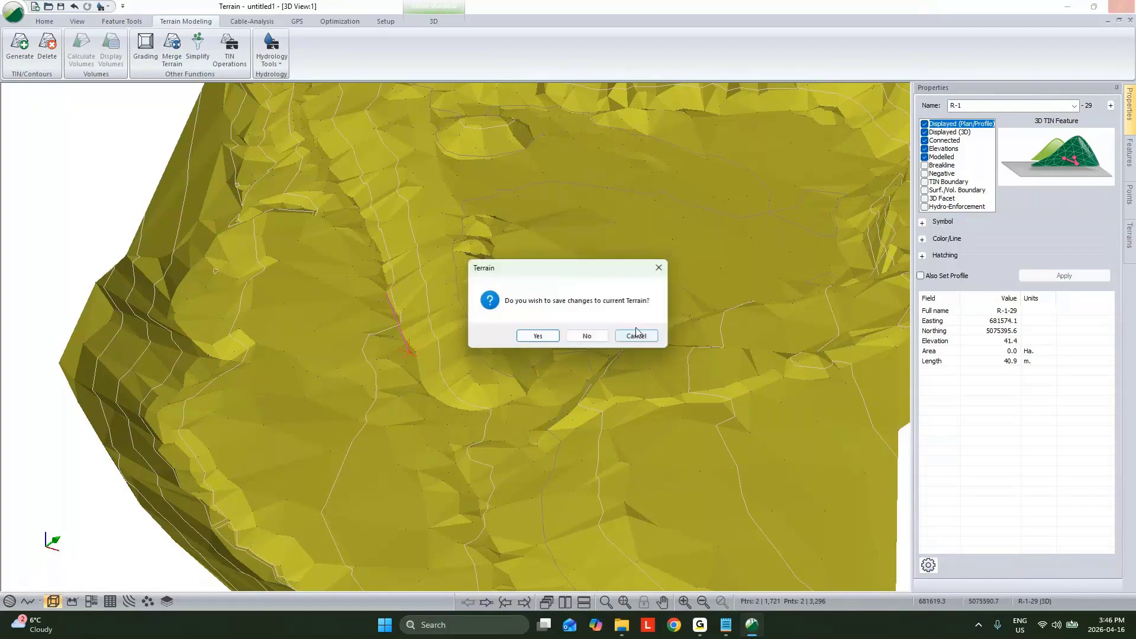
pyautogui.click(594, 336)
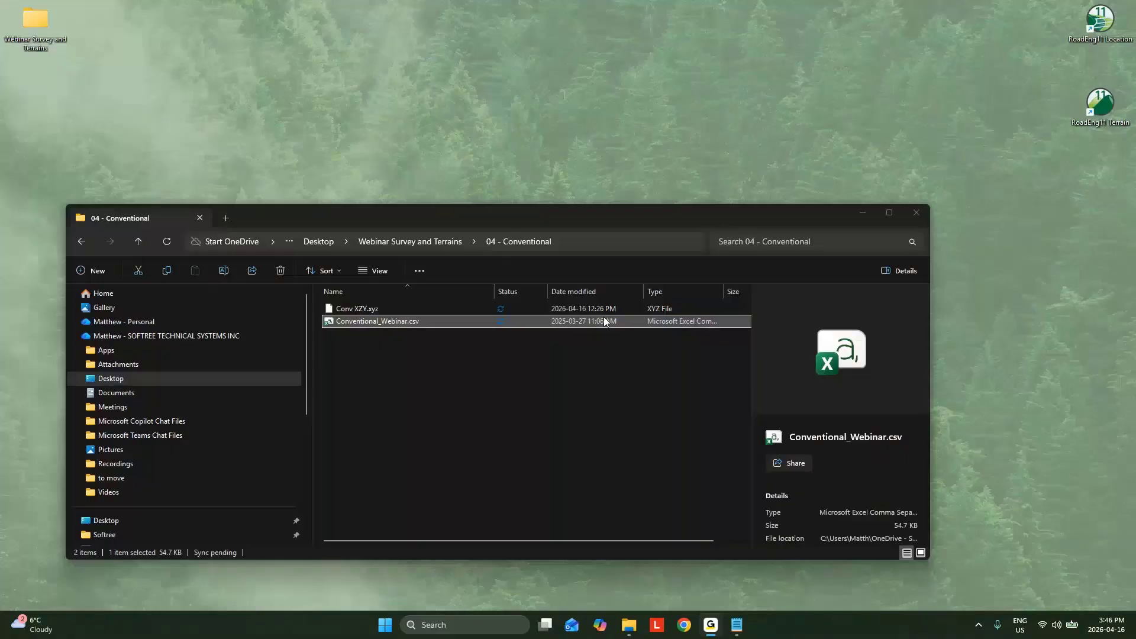
pyautogui.doubleClick(1102, 105)
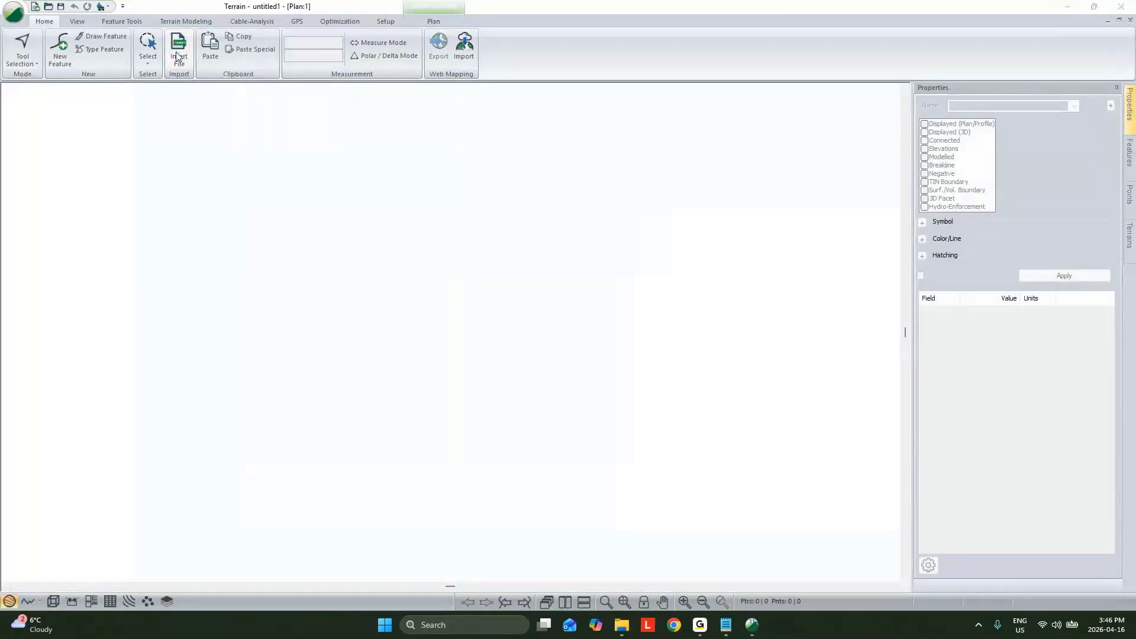
# Step: Insert Conventional_Webinar.csv from the 04 - Conventional folder and look through the matching import formats
pyautogui.click(179, 50)
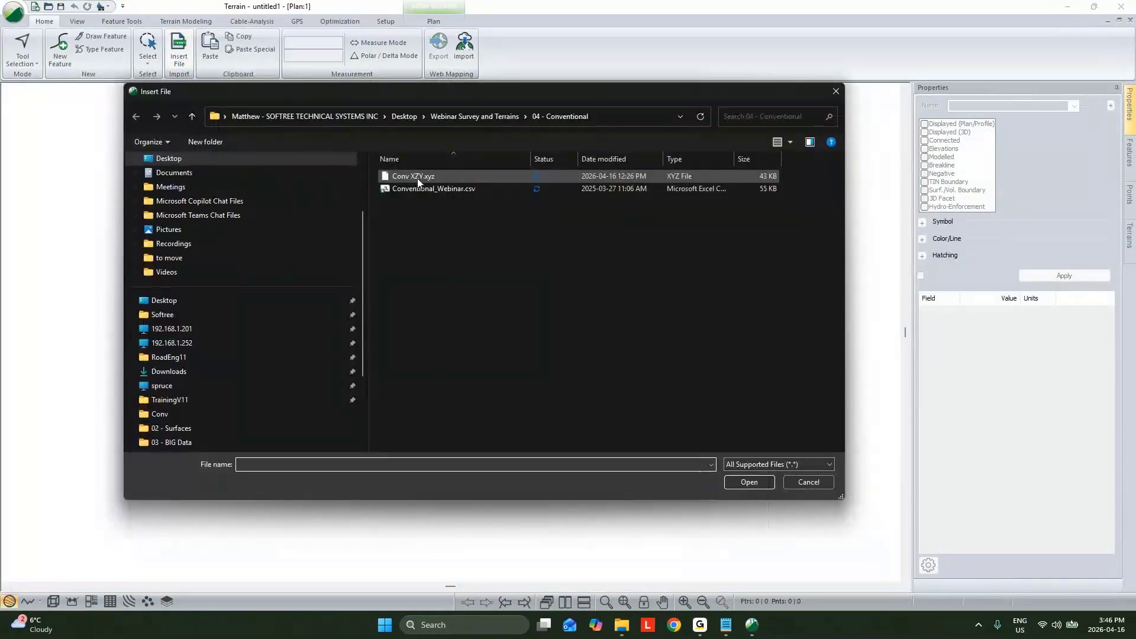
pyautogui.click(434, 188)
pyautogui.click(752, 481)
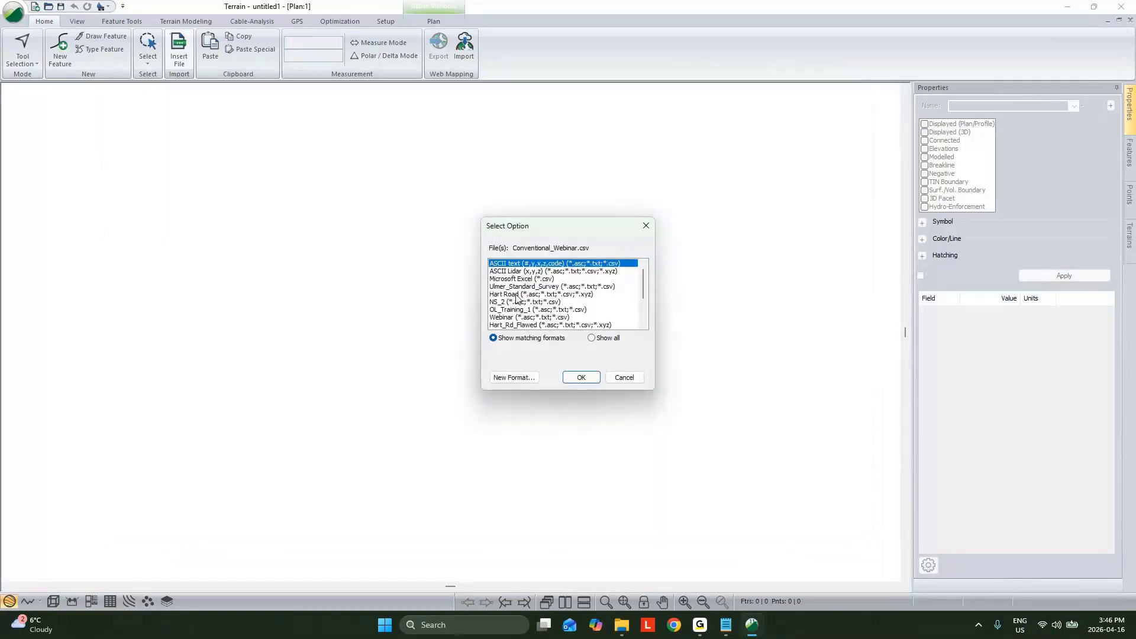
pyautogui.scroll(-2, 521, 302)
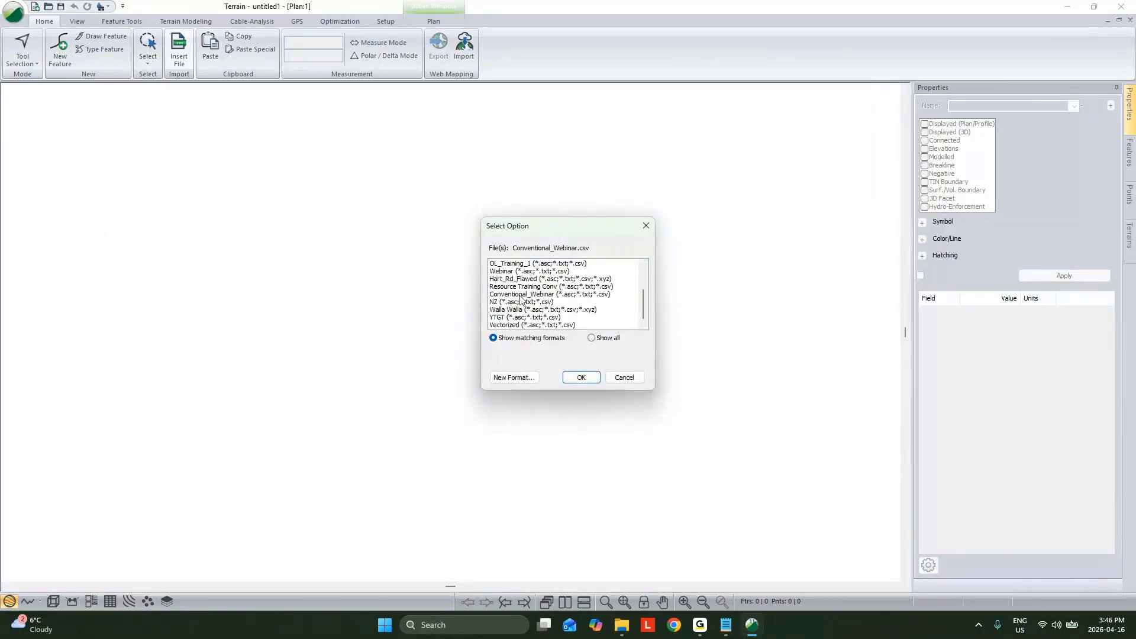
pyautogui.scroll(3, 523, 305)
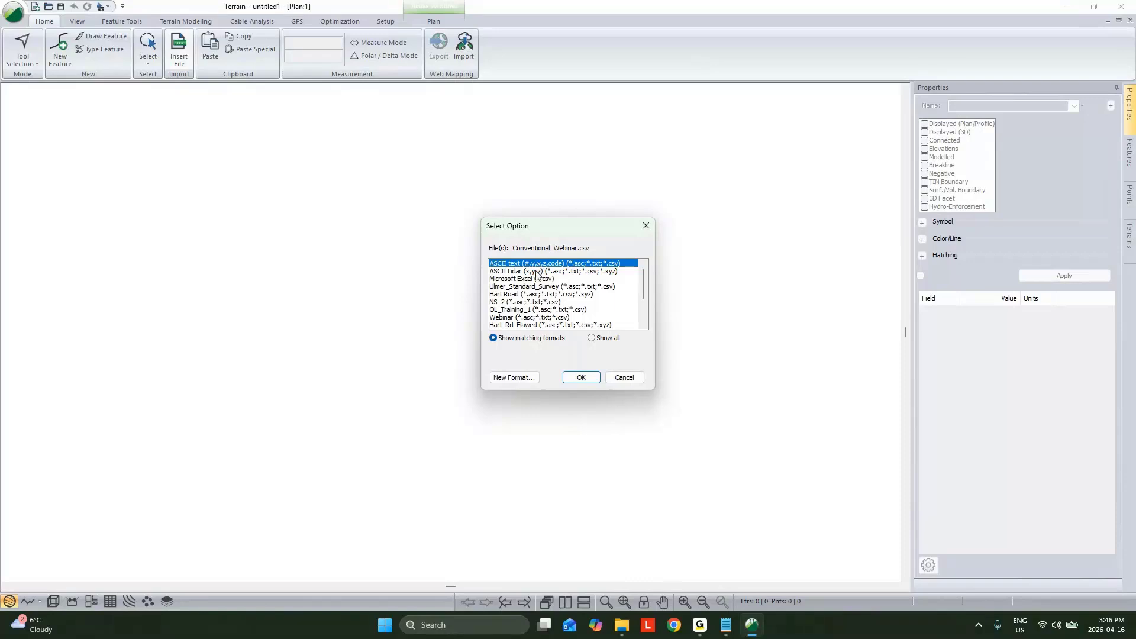
pyautogui.click(528, 380)
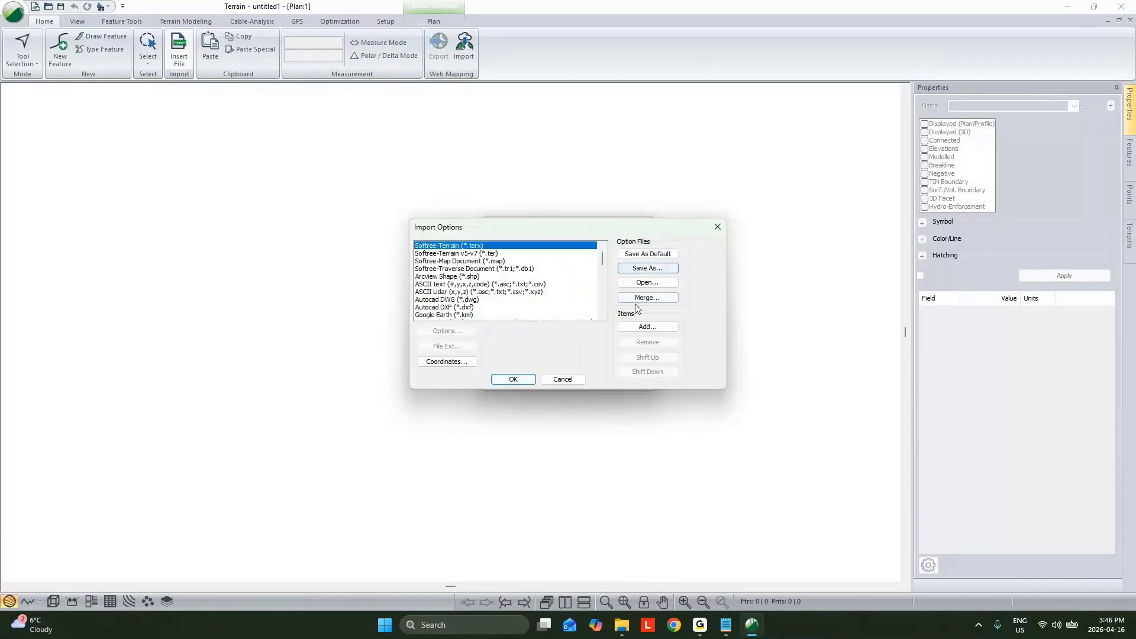
pyautogui.click(662, 327)
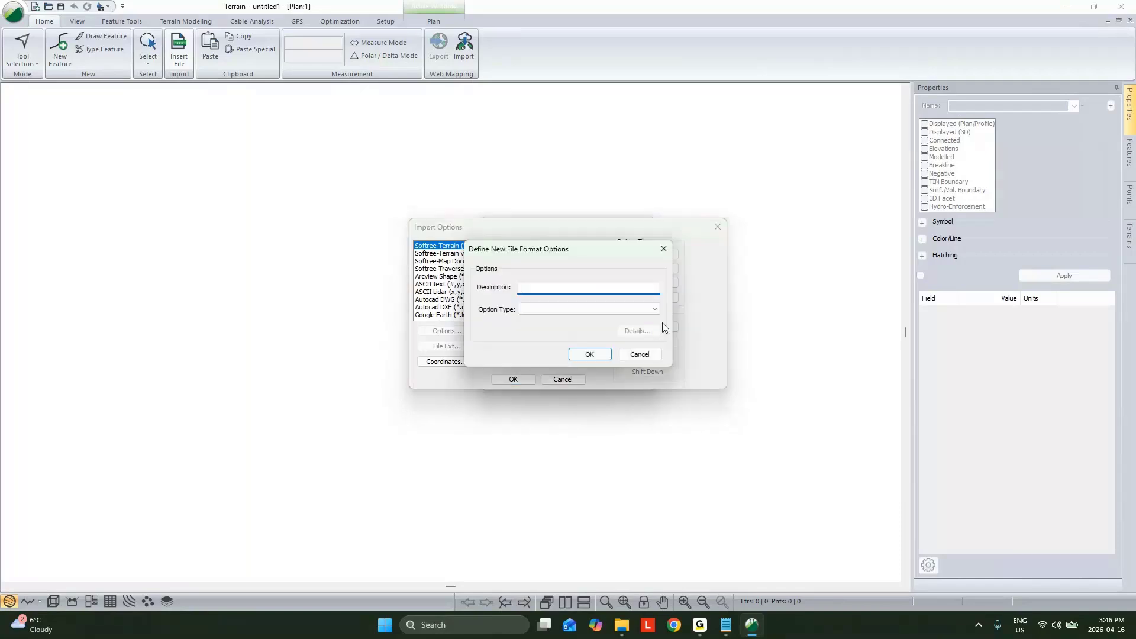
pyautogui.click(642, 356)
pyautogui.click(567, 381)
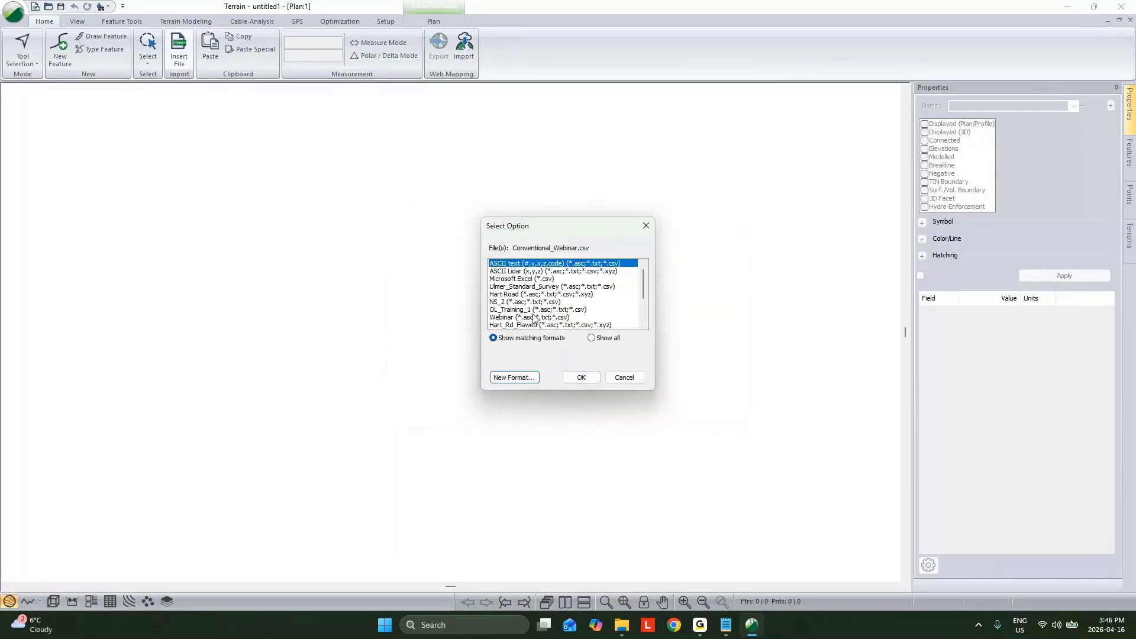
# Step: Import the survey file with the Conventional_Webinar format after reviewing the properties of its CL* code
pyautogui.scroll(-3, 532, 308)
pyautogui.scroll(-1, 533, 308)
pyautogui.click(516, 294)
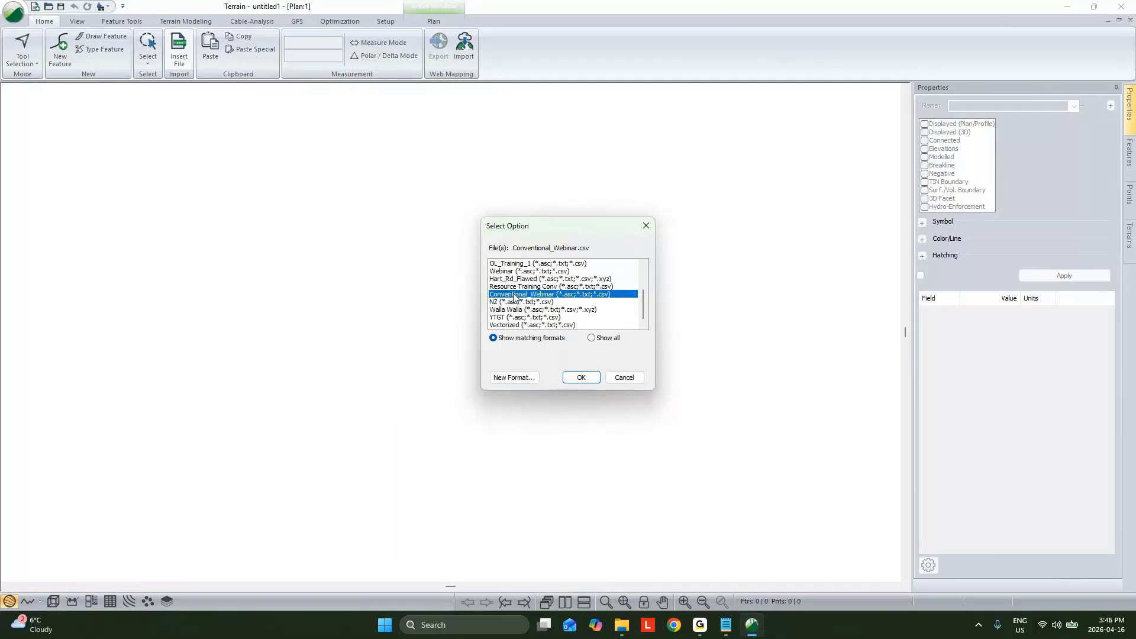
pyautogui.click(586, 377)
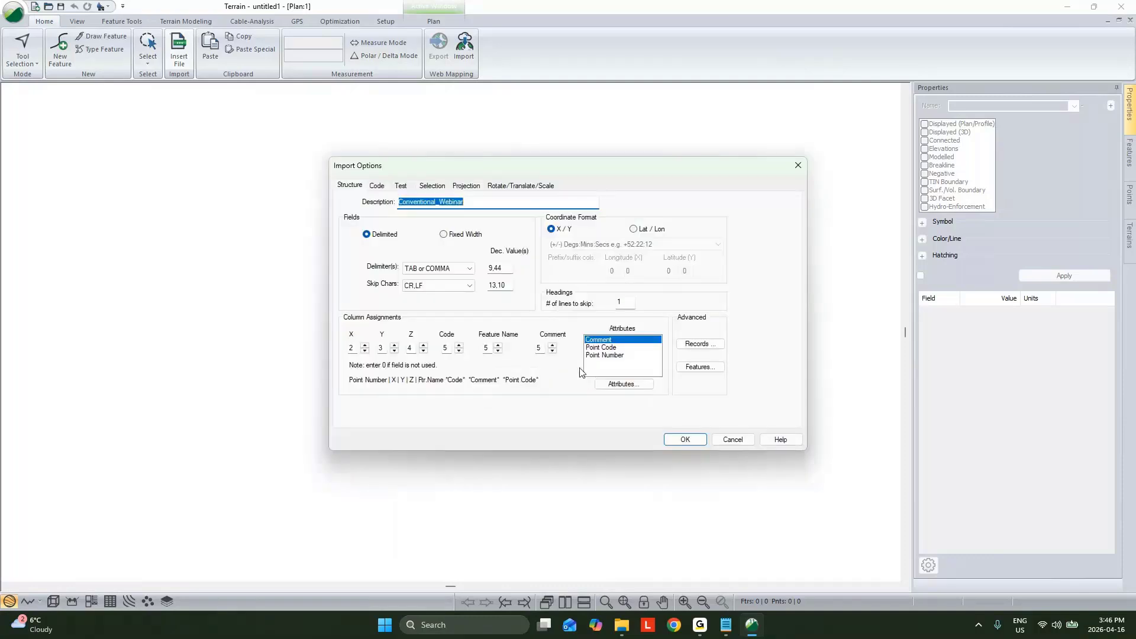
pyautogui.click(376, 188)
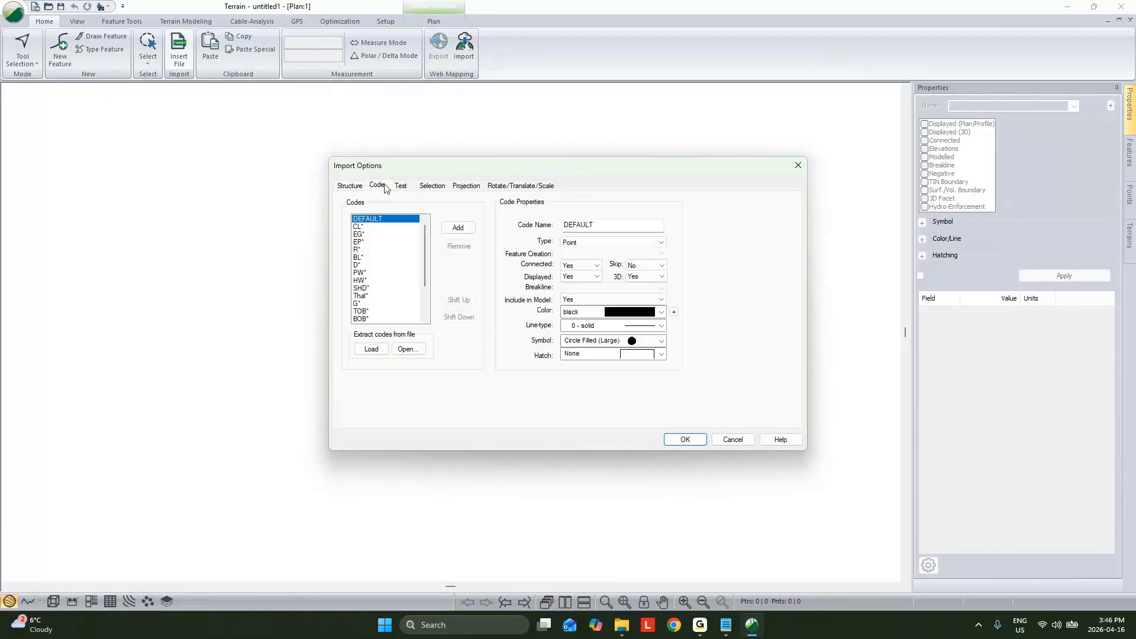
pyautogui.click(365, 229)
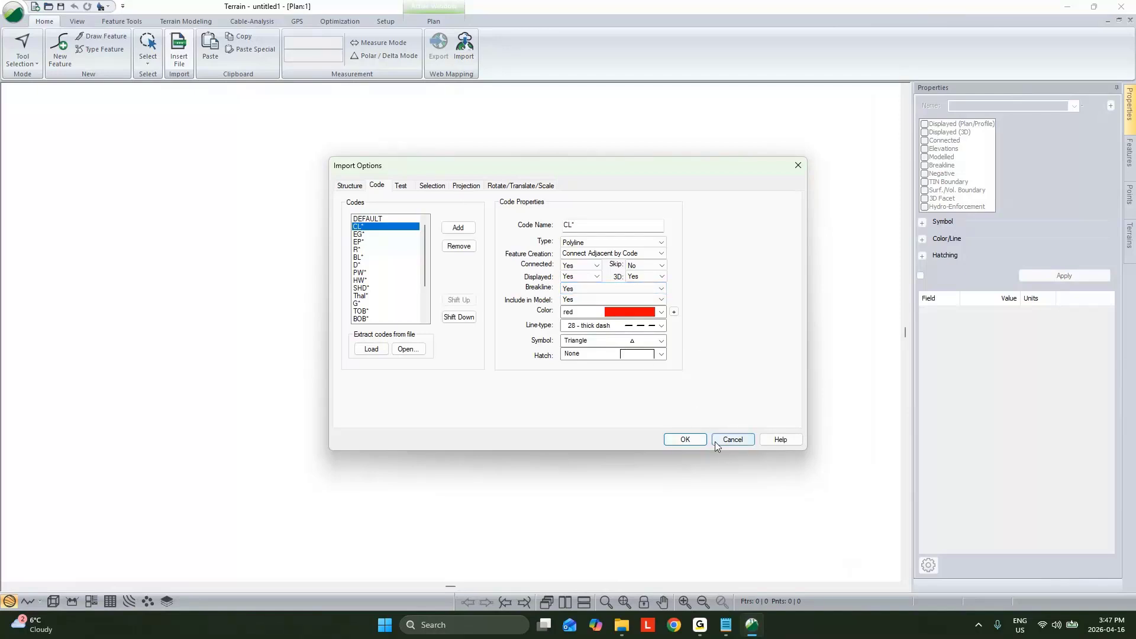
pyautogui.click(695, 439)
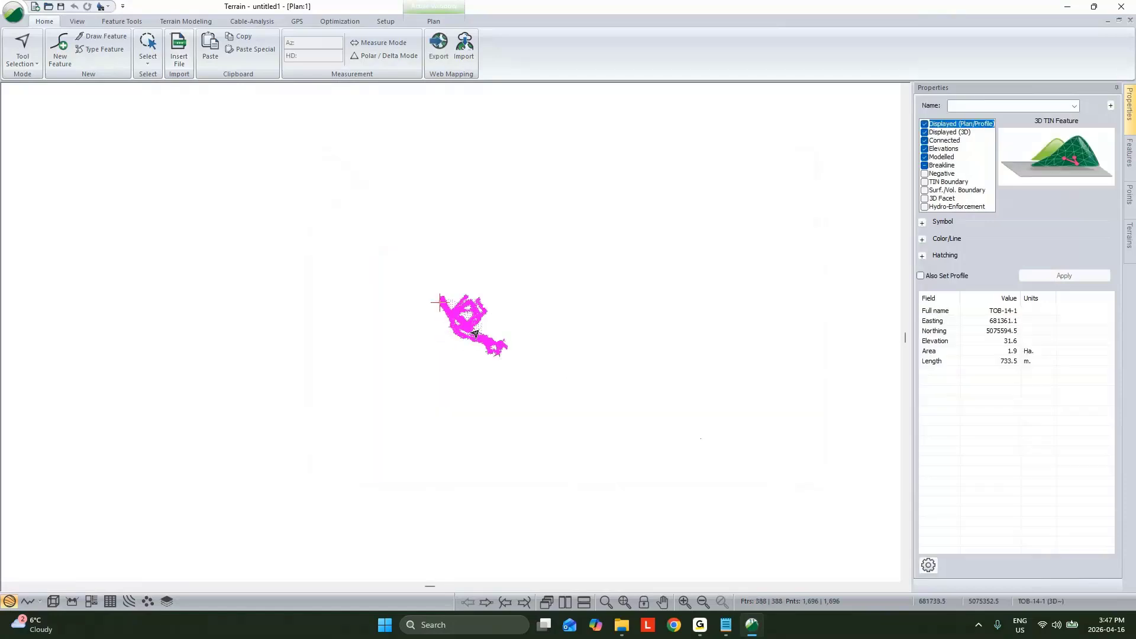
# Step: Inspect the imported, coded survey lines in plan and select the BOB-13 line around the basin
pyautogui.scroll(5, 476, 333)
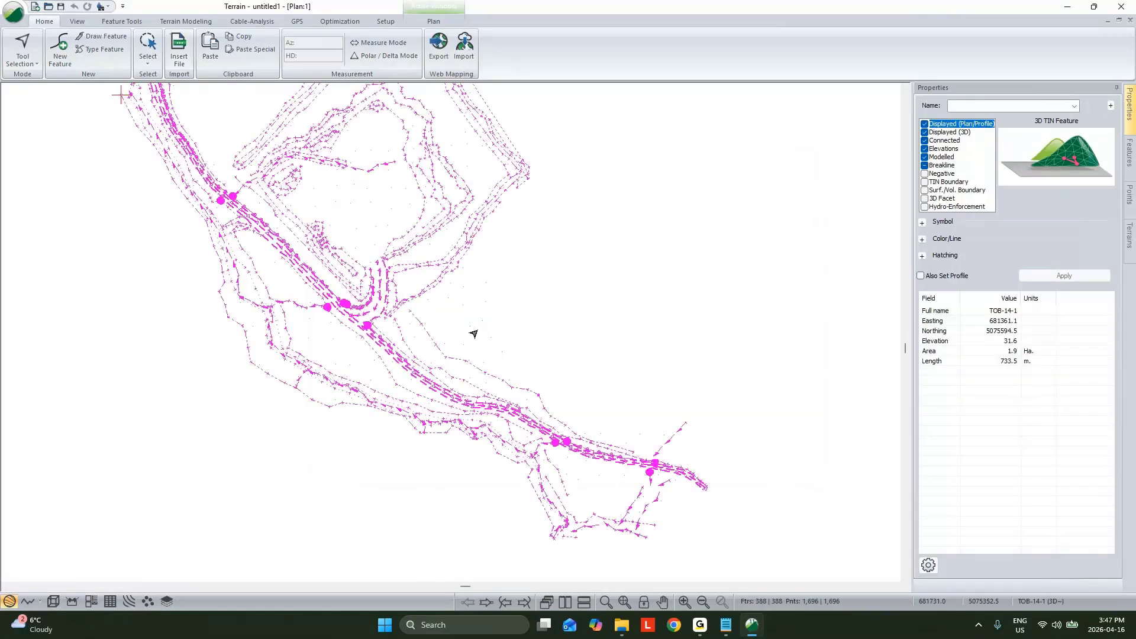
pyautogui.click(574, 383)
pyautogui.moveTo(457, 306); pyautogui.dragTo(526, 366, button='middle')
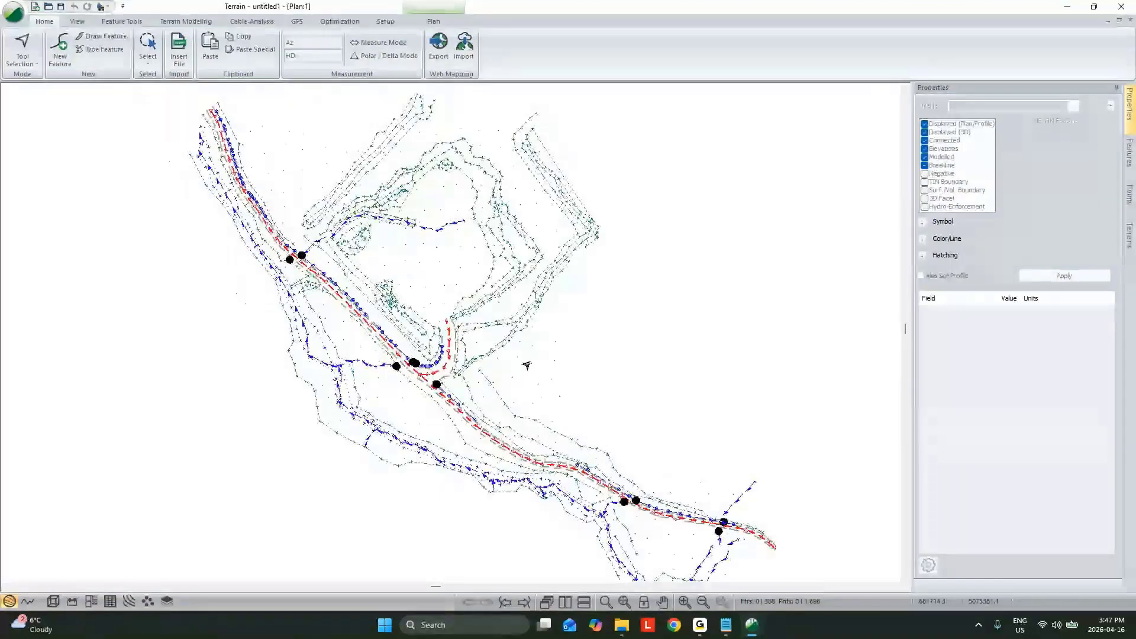
pyautogui.moveTo(528, 365)
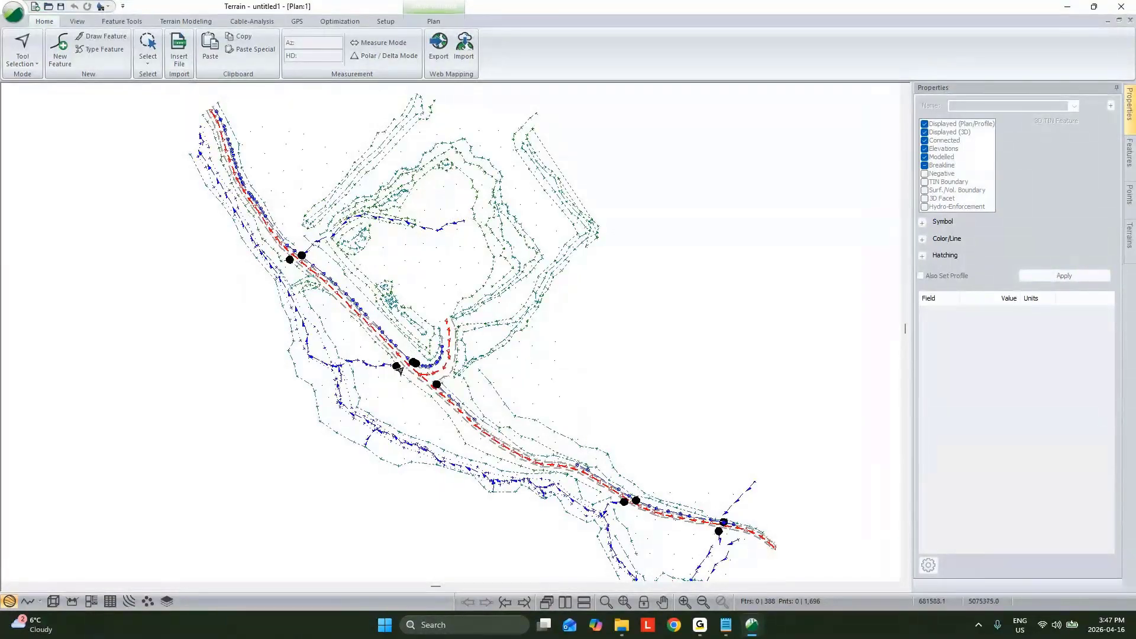
pyautogui.click(491, 271)
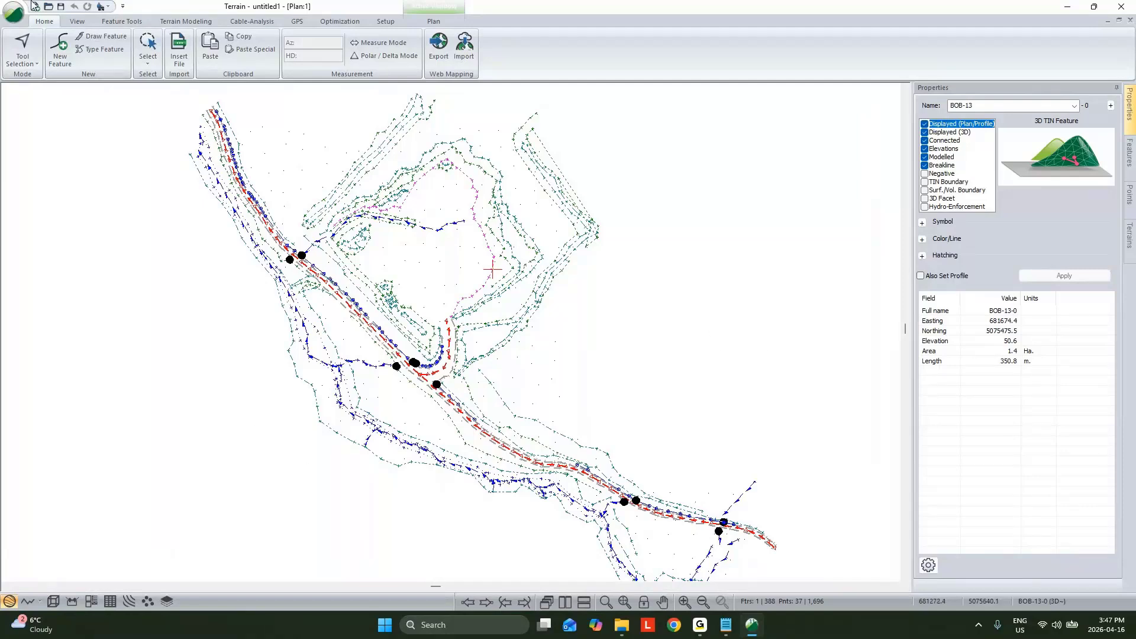
# Step: Generate the terrain triangles from the imported survey features without contours
pyautogui.click(185, 21)
pyautogui.click(20, 47)
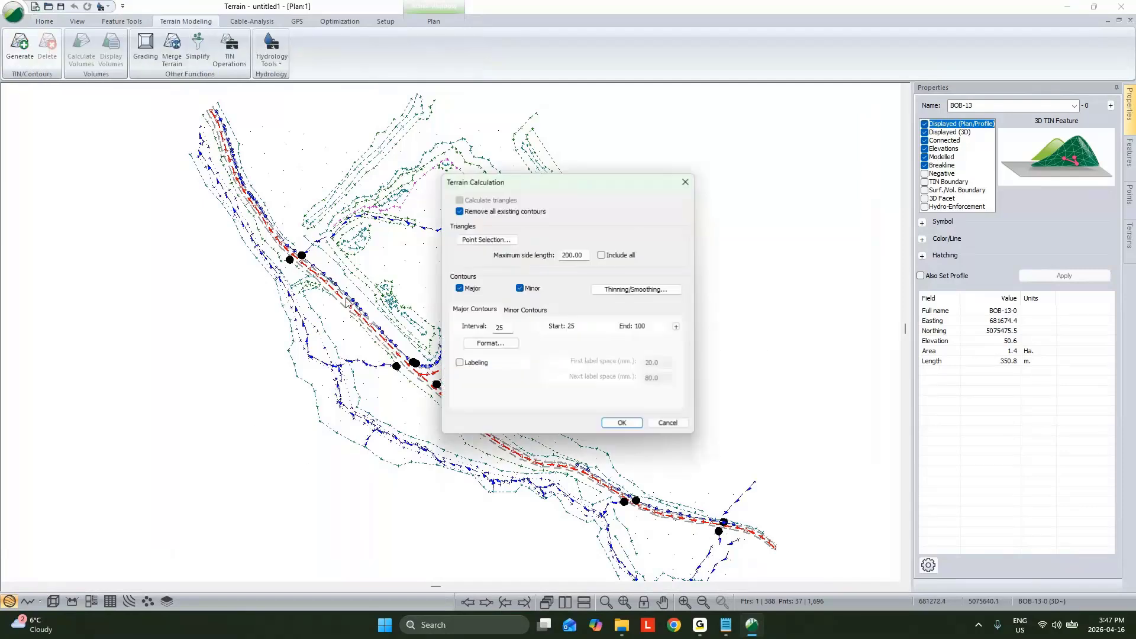
pyautogui.doubleClick(465, 289)
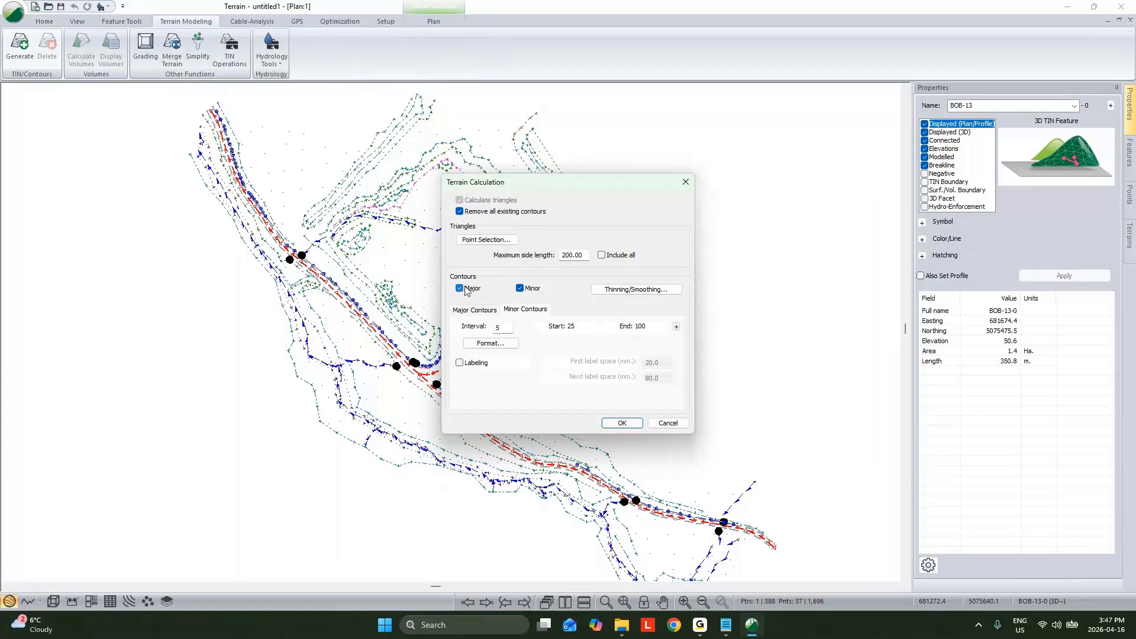
pyautogui.click(459, 289)
pyautogui.click(622, 422)
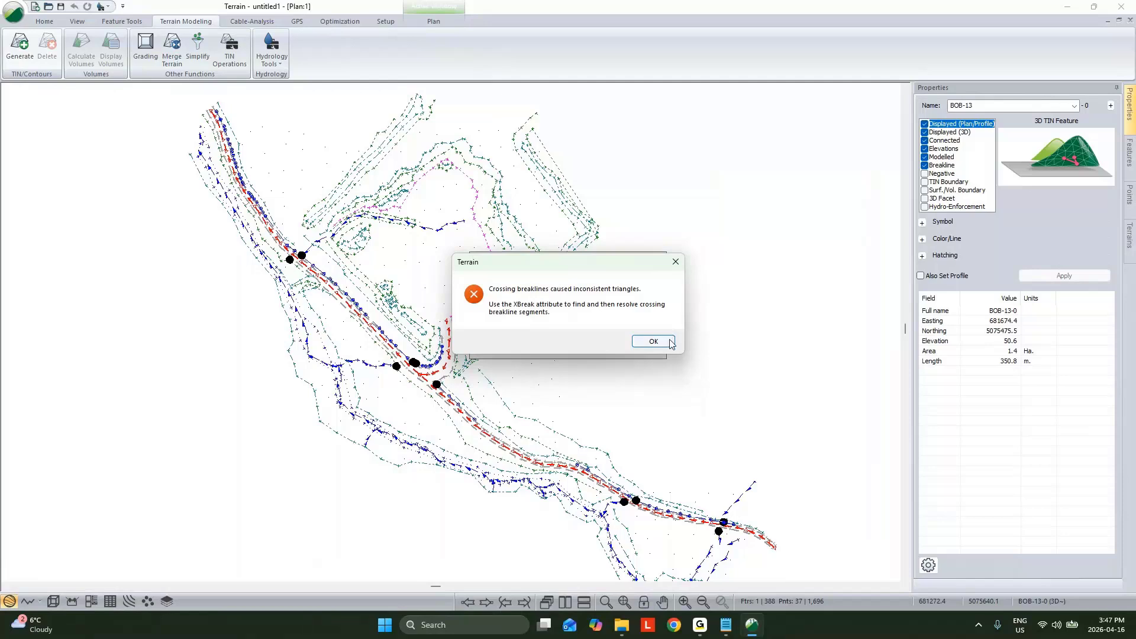
pyautogui.click(654, 342)
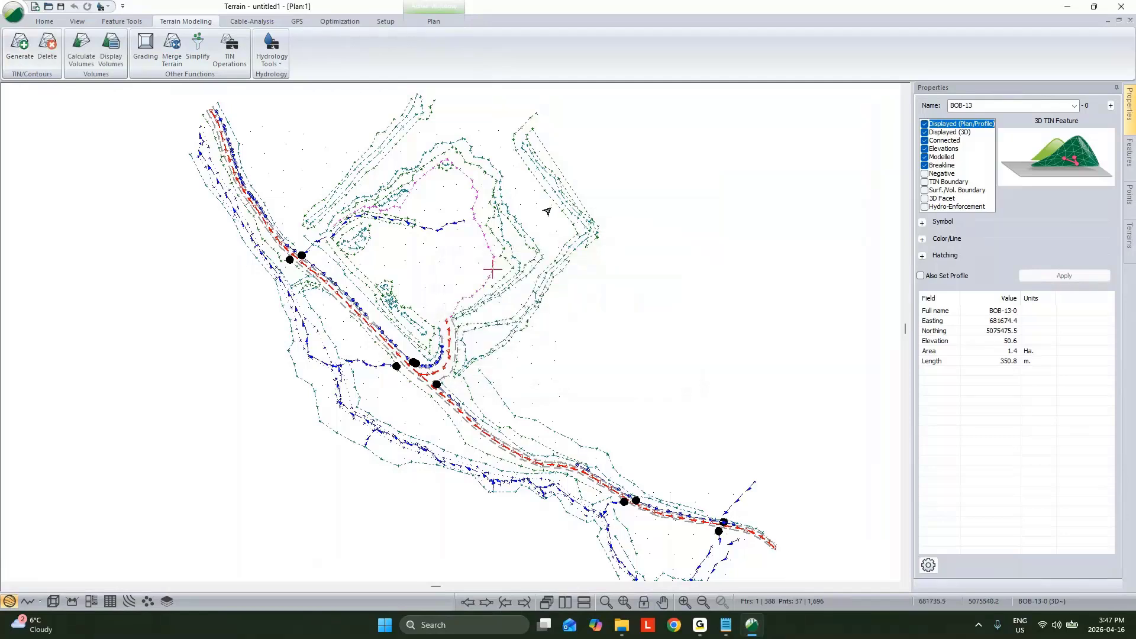
# Step: Select the features that have the Crossing Breakline property
pyautogui.rightClick(643, 195)
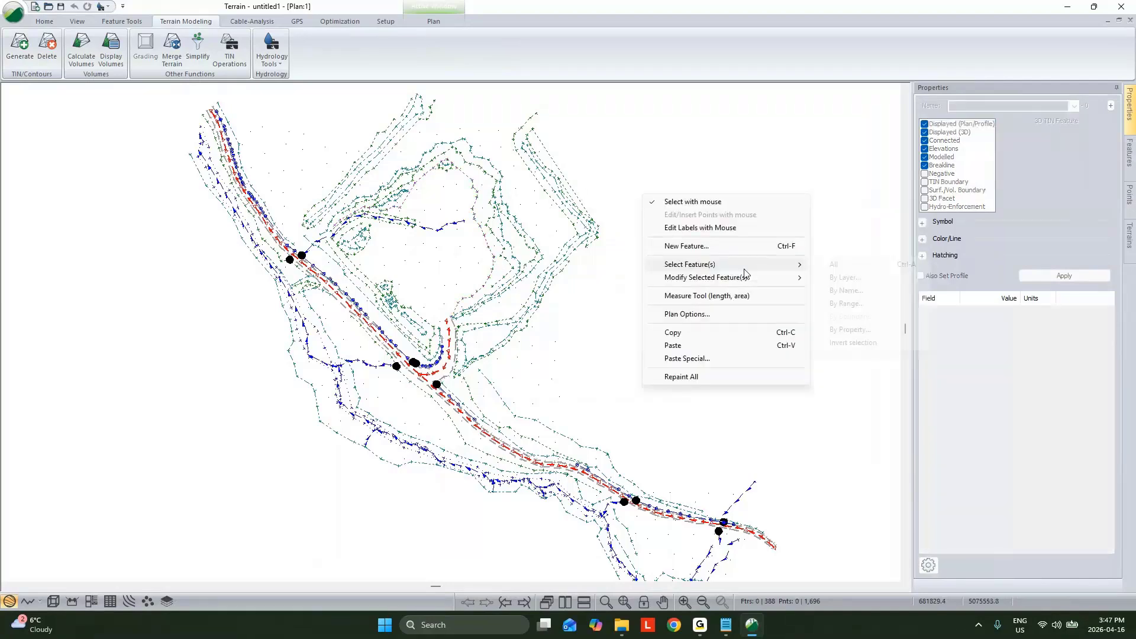
pyautogui.moveTo(734, 265)
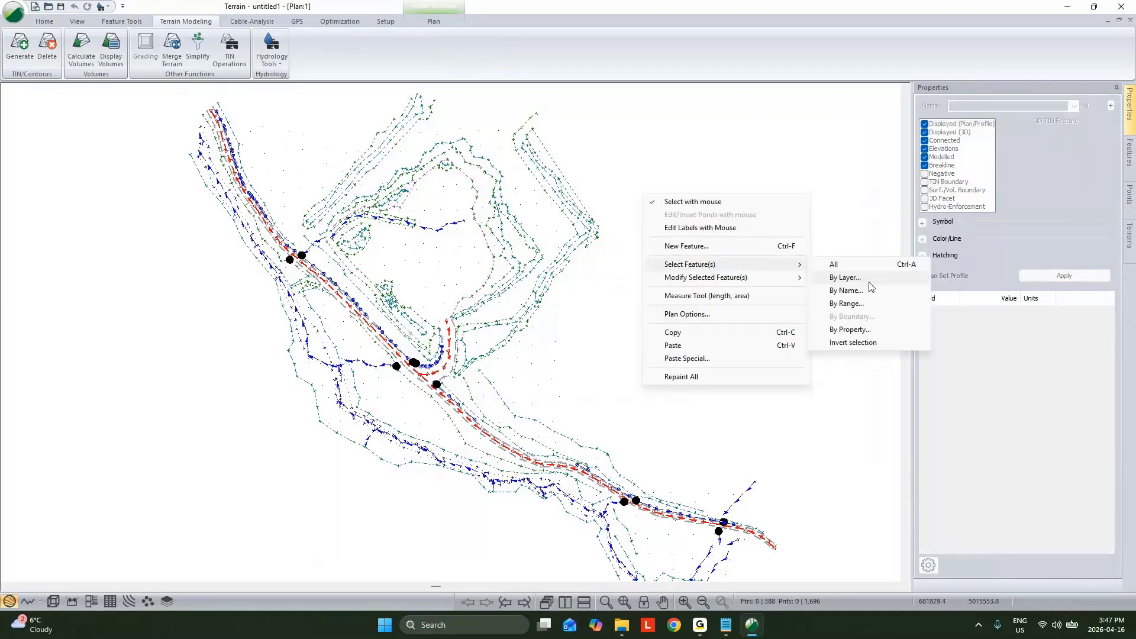
pyautogui.click(857, 332)
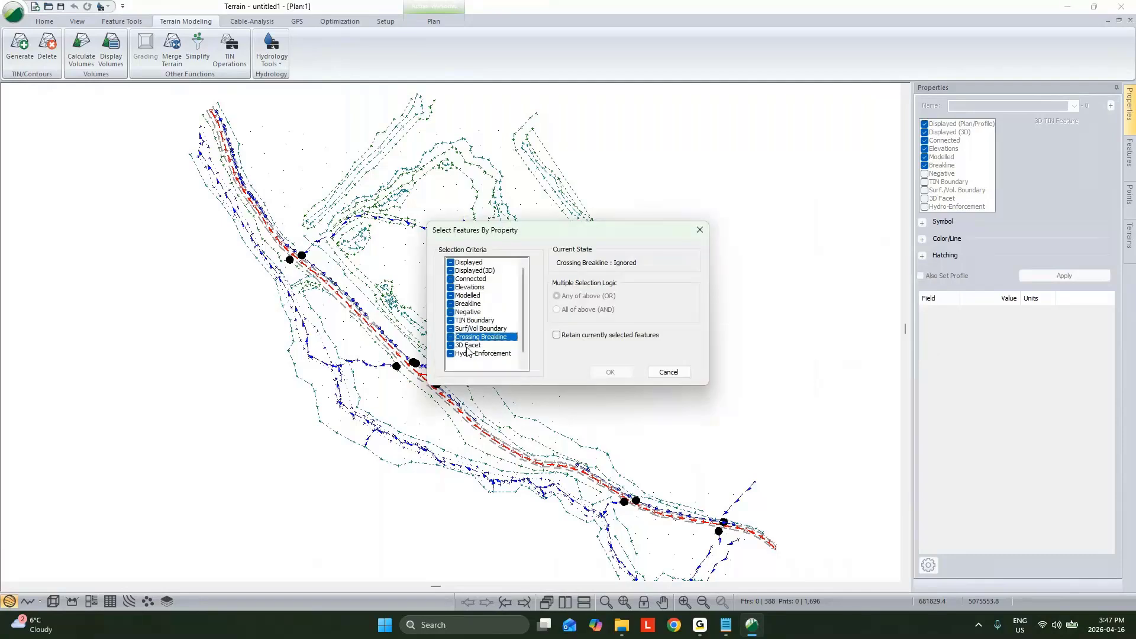
pyautogui.click(607, 374)
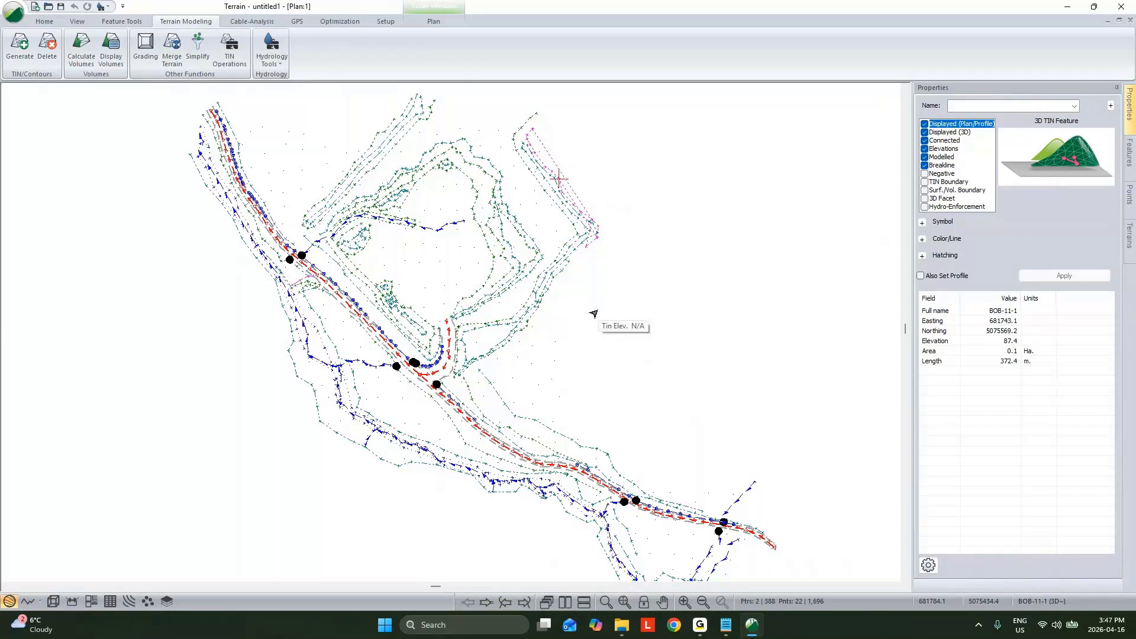
# Step: Delete the stray breakline that crosses the BOB-11 line at the outer corner of the slope
pyautogui.scroll(3, 593, 313)
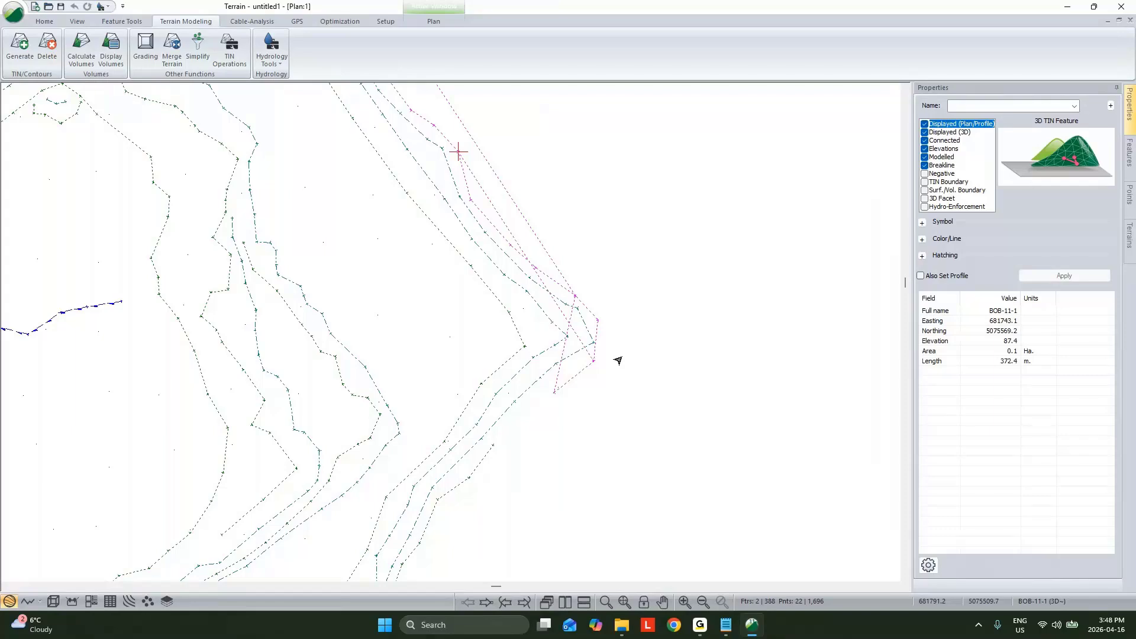
pyautogui.press('Delete')
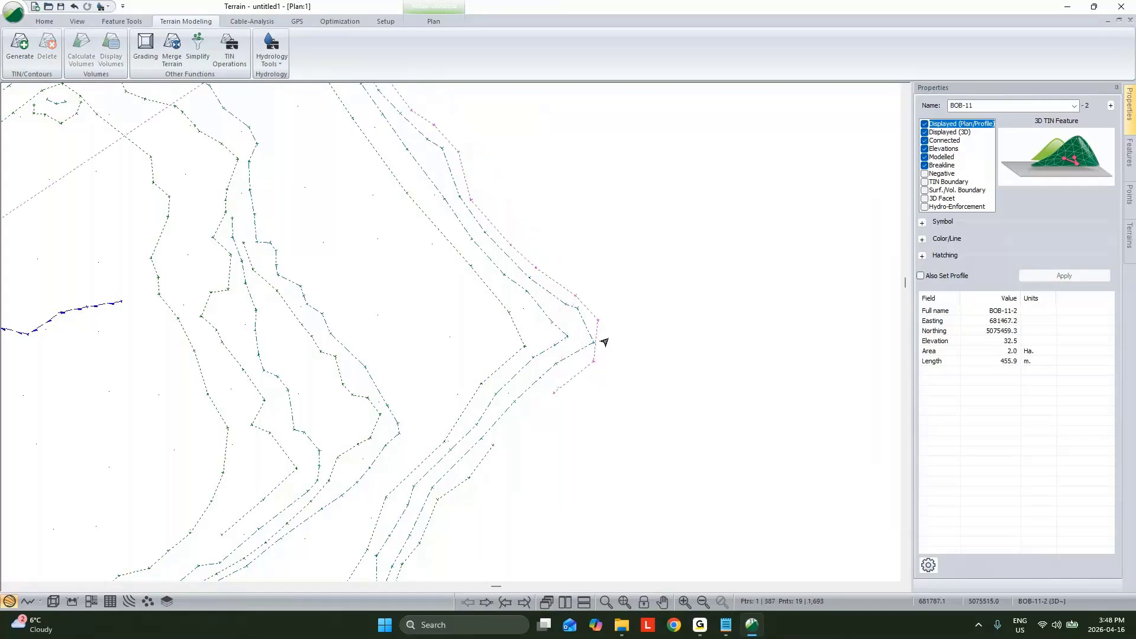
pyautogui.scroll(-1, 694, 319)
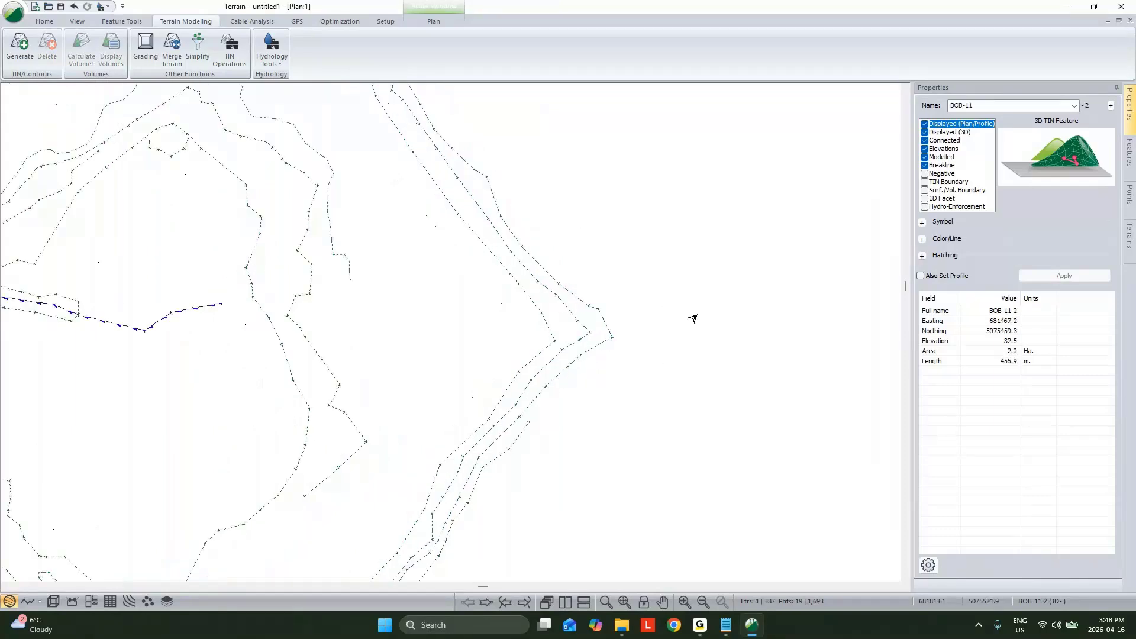
pyautogui.scroll(-1, 694, 318)
pyautogui.scroll(-1, 695, 324)
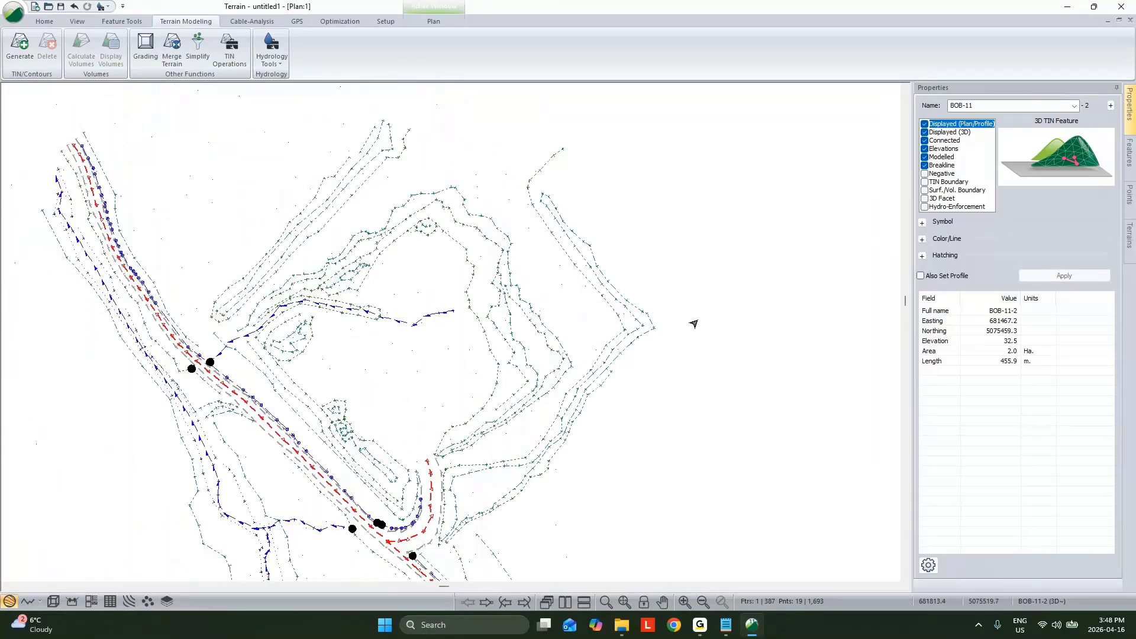
# Step: Remove the stray BOB-11 segment running across the basin, keeping the short piece beside the road
pyautogui.moveTo(544, 177); pyautogui.dragTo(618, 165)
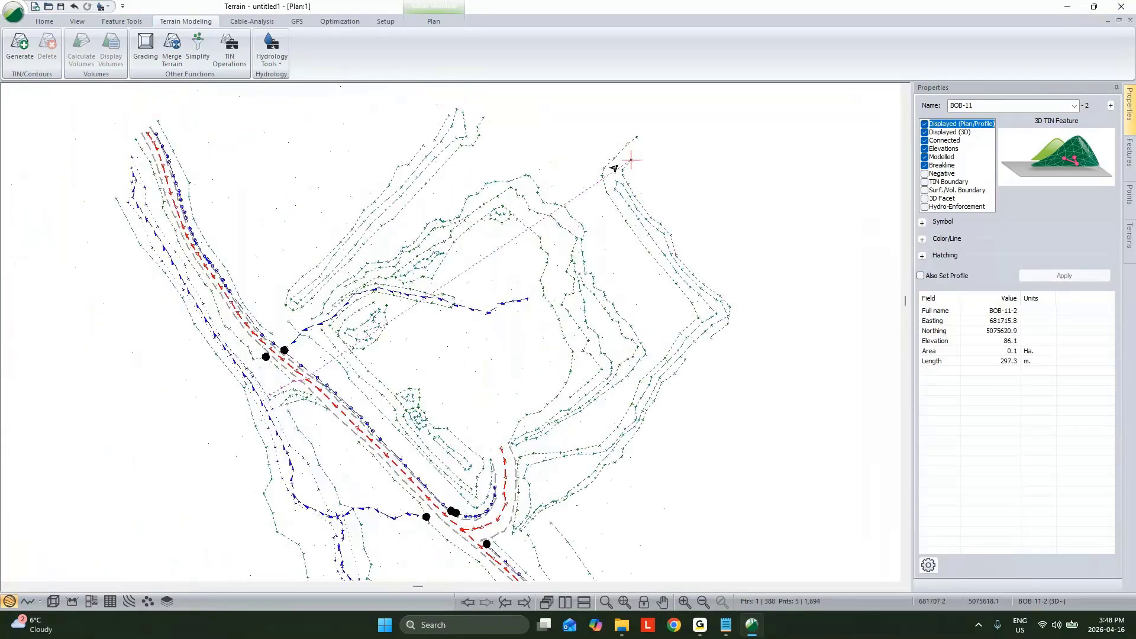
pyautogui.rightClick(620, 169)
pyautogui.scroll(7, 323, 355)
pyautogui.moveTo(295, 404); pyautogui.dragTo(437, 395, button='middle')
# Step: Insert a point on the R-0 road line where the short BOB-11 breakline meets it, so both share a vertex
pyautogui.rightClick(437, 396)
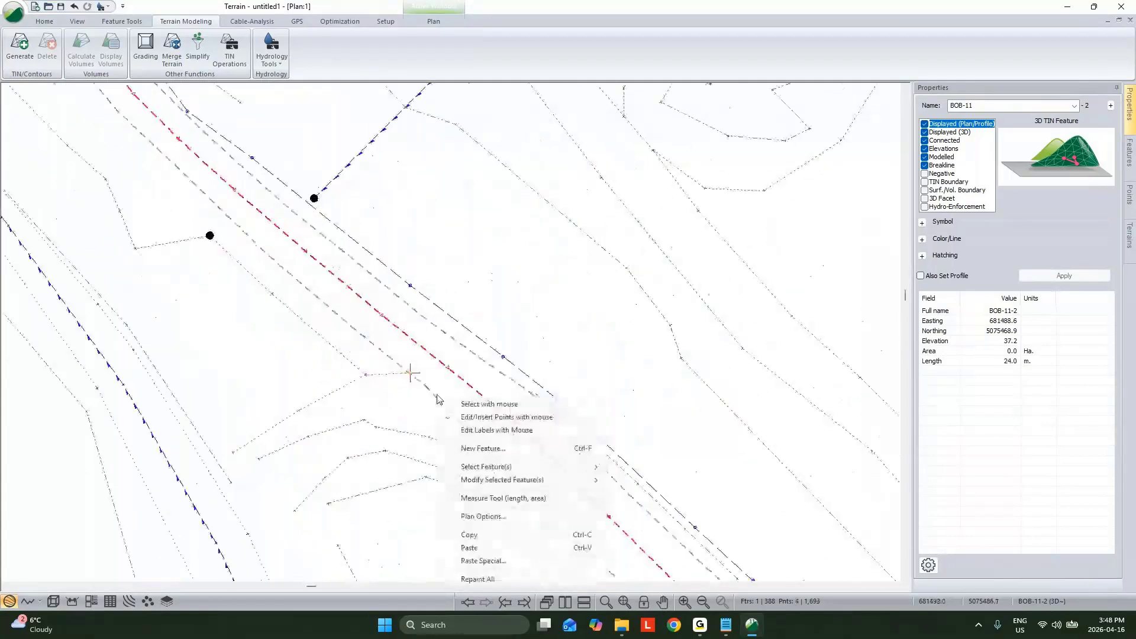
pyautogui.click(480, 404)
pyautogui.scroll(3, 435, 395)
pyautogui.rightClick(403, 350)
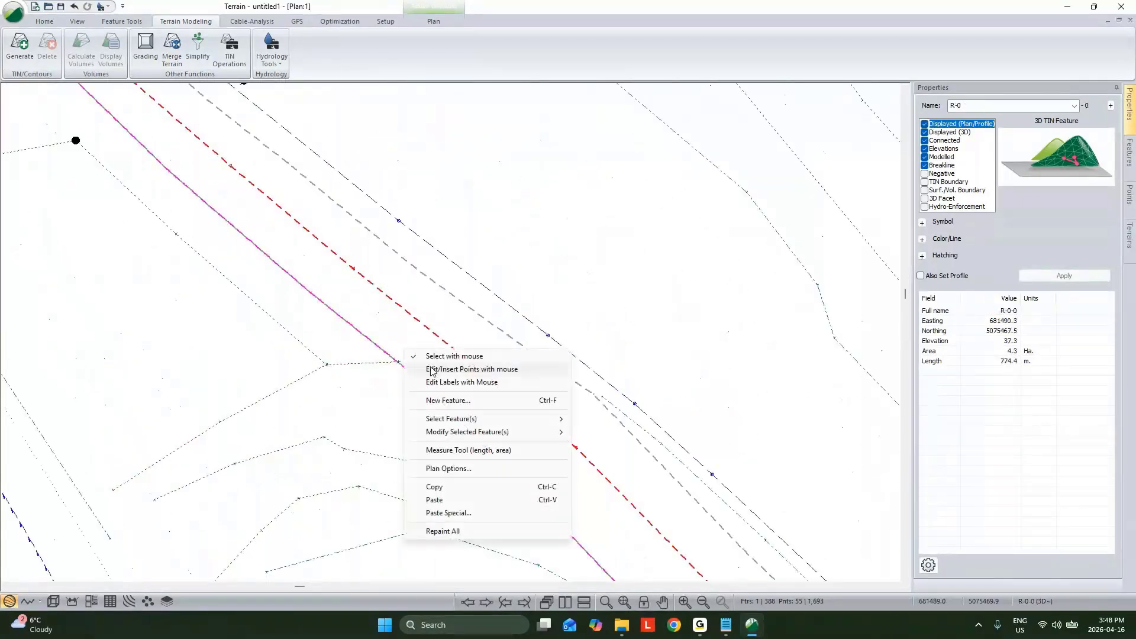
pyautogui.click(433, 370)
pyautogui.click(398, 359)
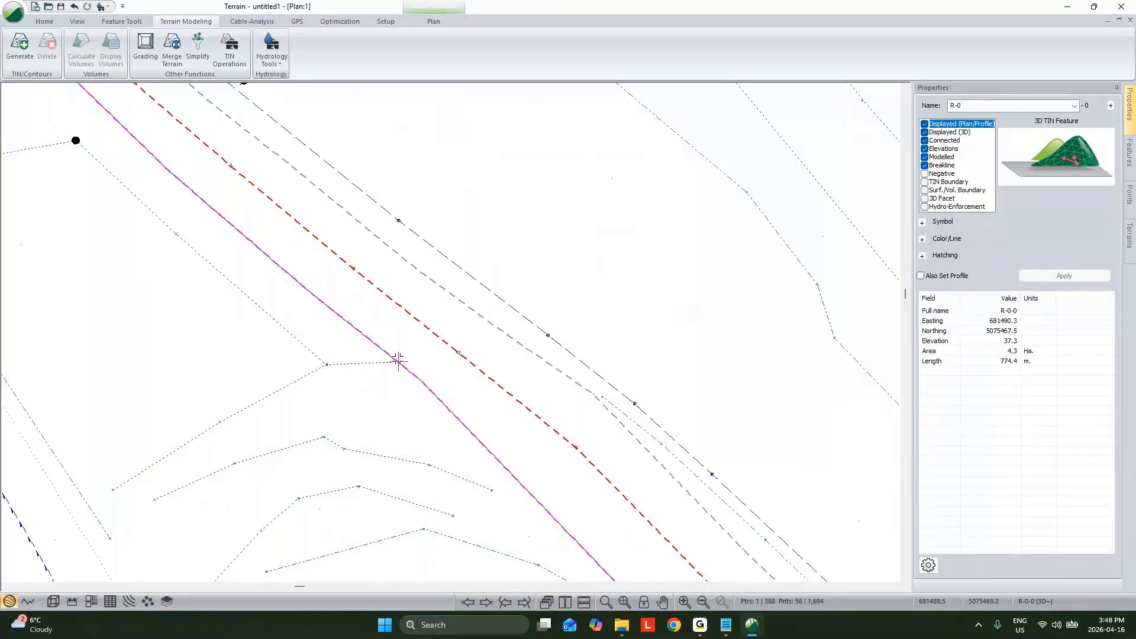
pyautogui.press('Escape')
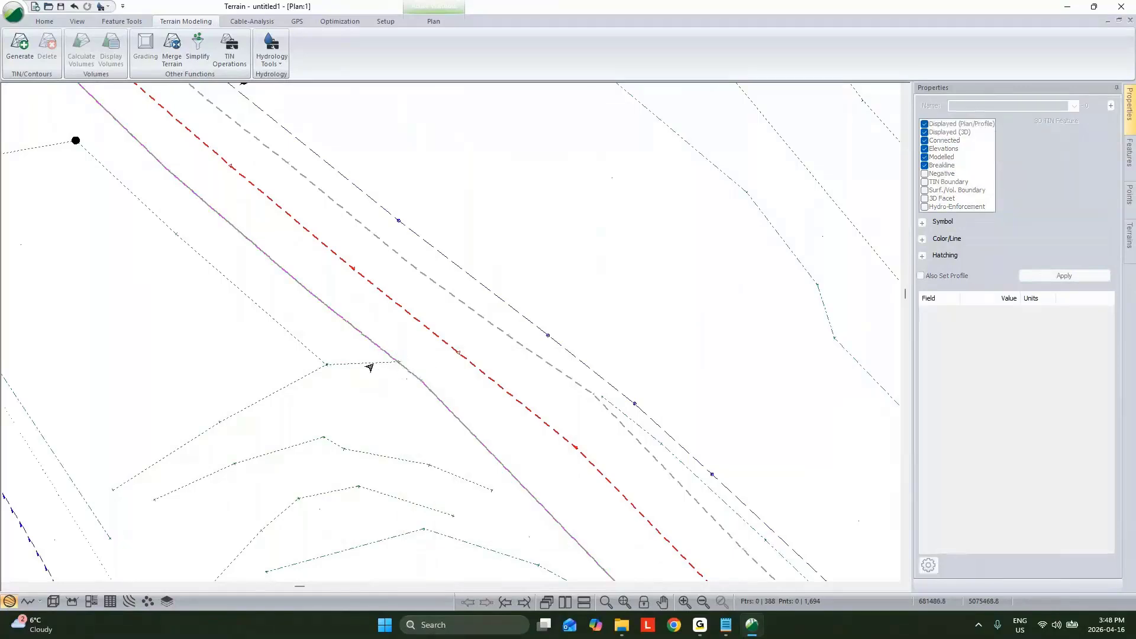
pyautogui.scroll(3, 379, 368)
pyautogui.click(422, 355)
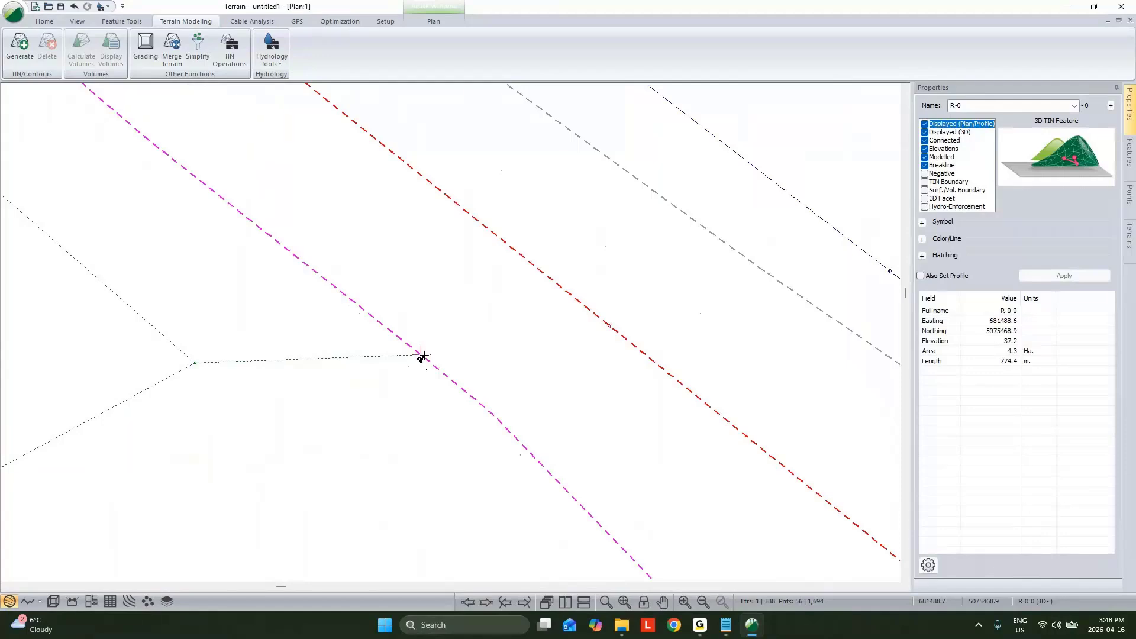
# Step: Regenerate the terrain triangles from the corrected breaklines and inspect the surface in the 3D view
pyautogui.click(20, 45)
pyautogui.click(613, 423)
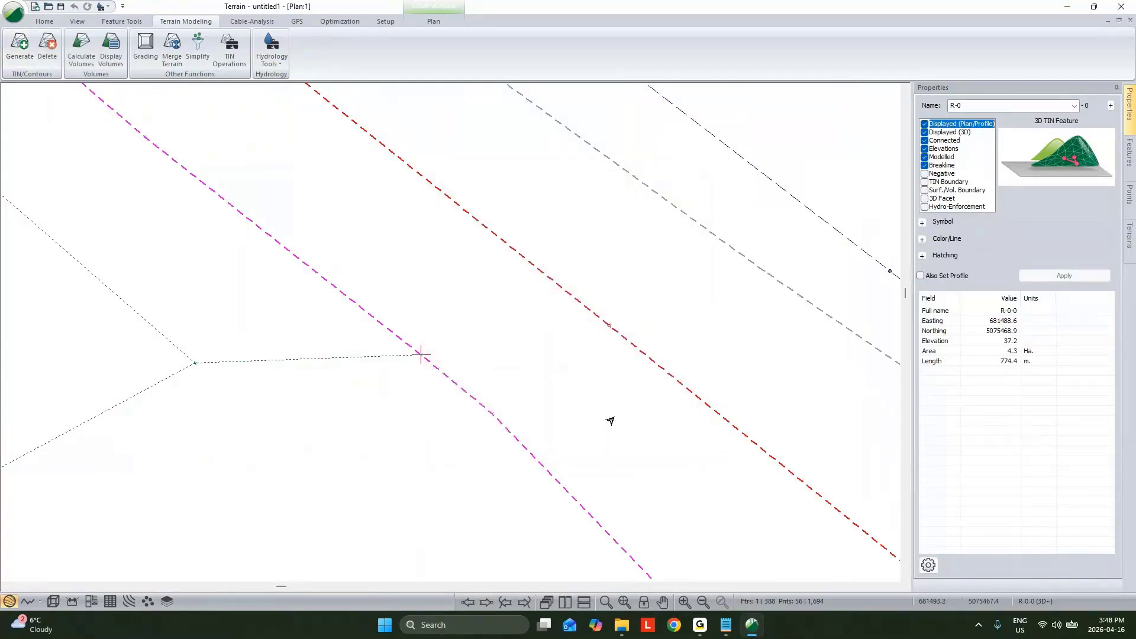
pyautogui.scroll(-3, 597, 408)
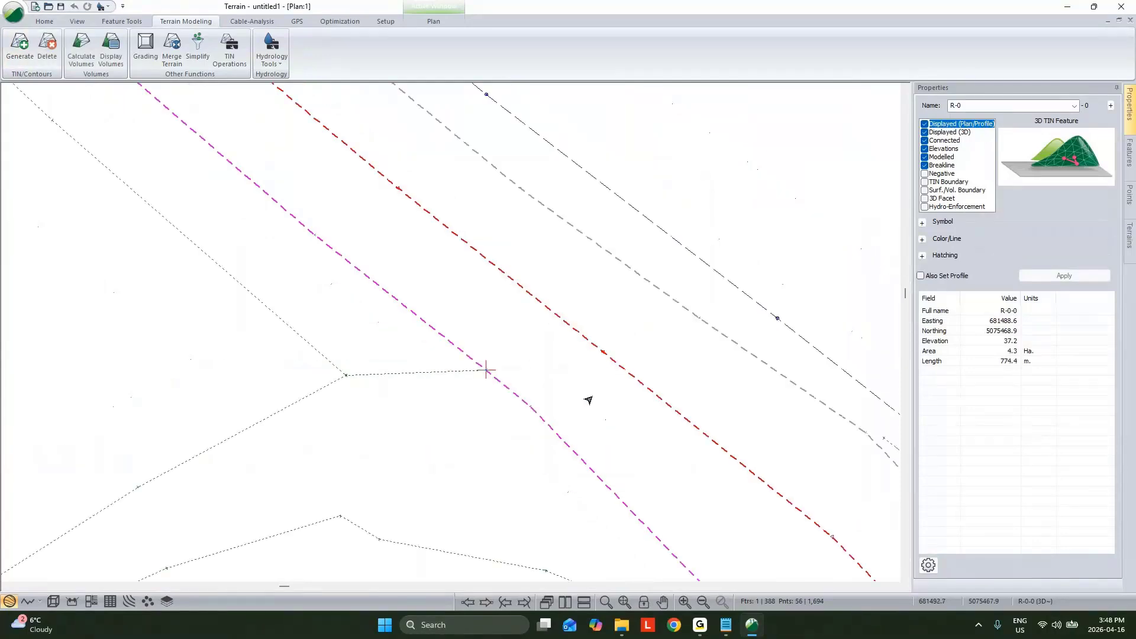
pyautogui.click(52, 601)
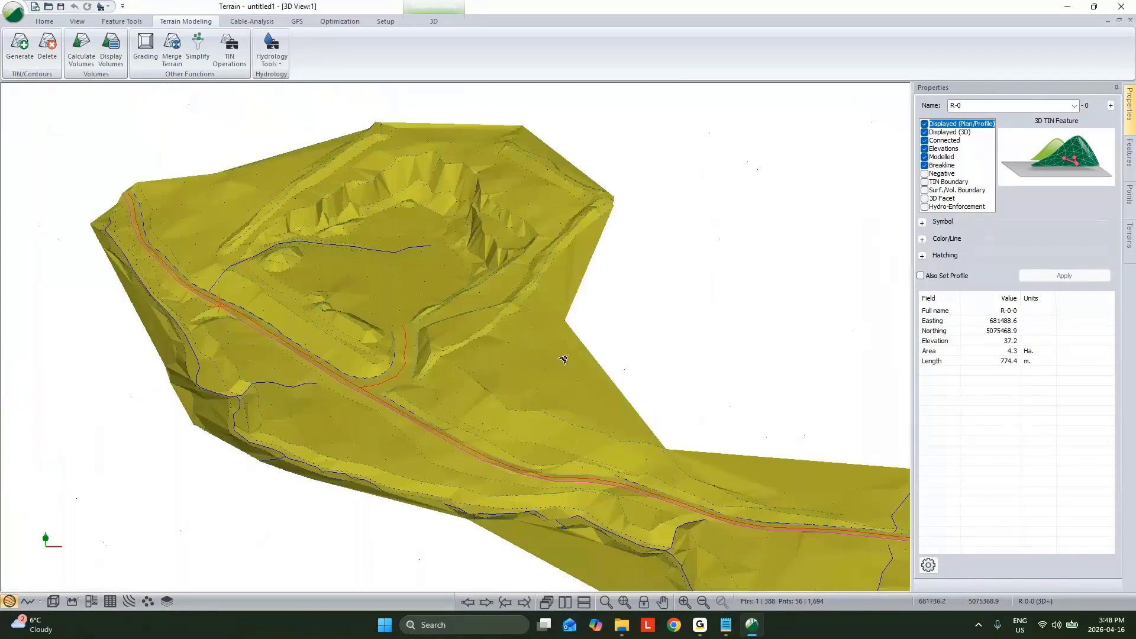
pyautogui.moveTo(564, 360); pyautogui.dragTo(438, 262)
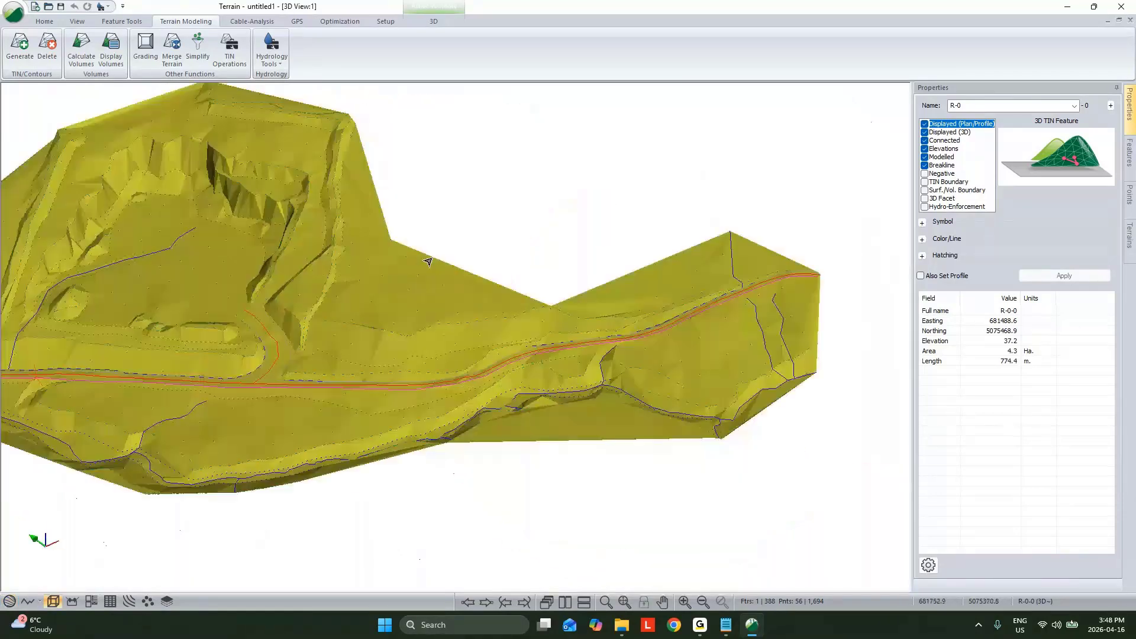
# Step: Recalculate the terrain triangles with a maximum side length of 80 and review the surface edges in 3D
pyautogui.click(20, 48)
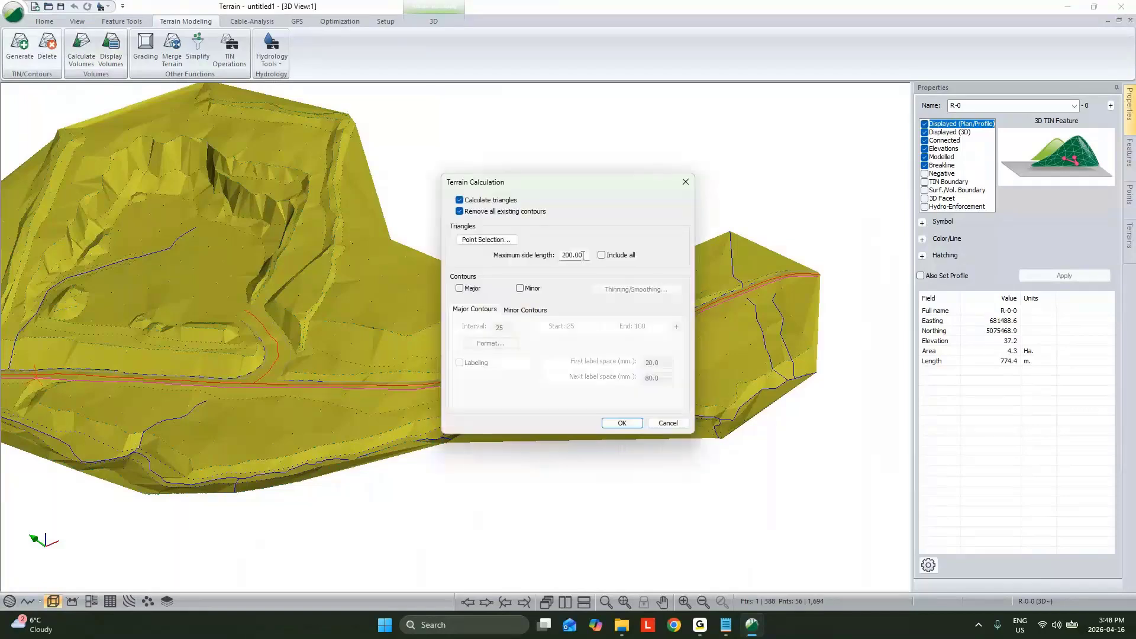
pyautogui.write('80')
pyautogui.moveTo(583, 180); pyautogui.dragTo(865, 121)
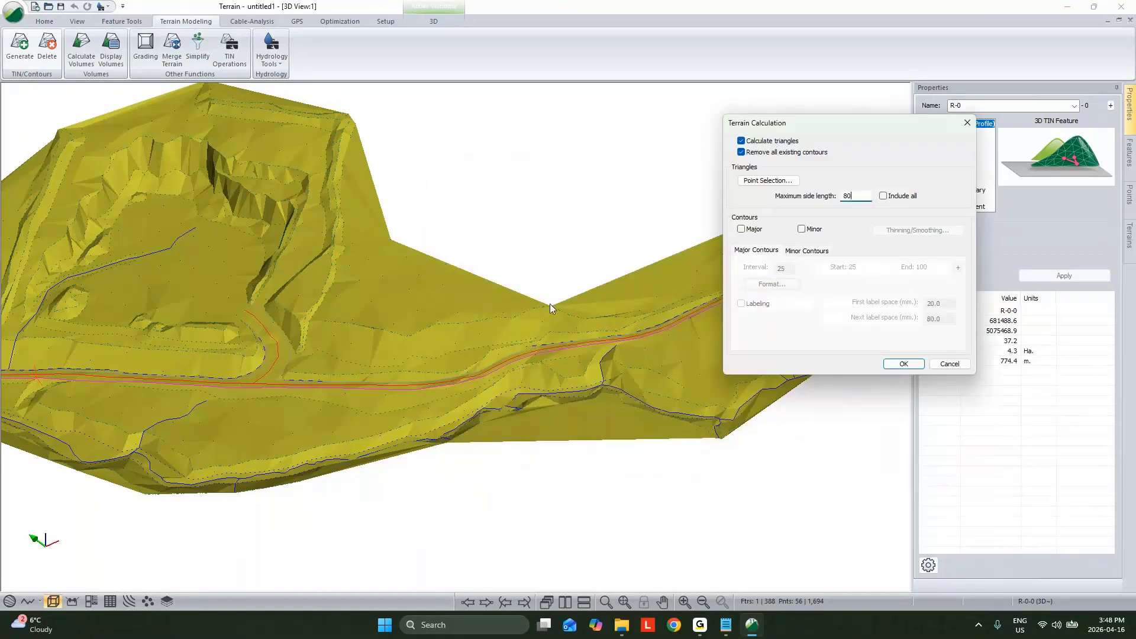
pyautogui.click(906, 364)
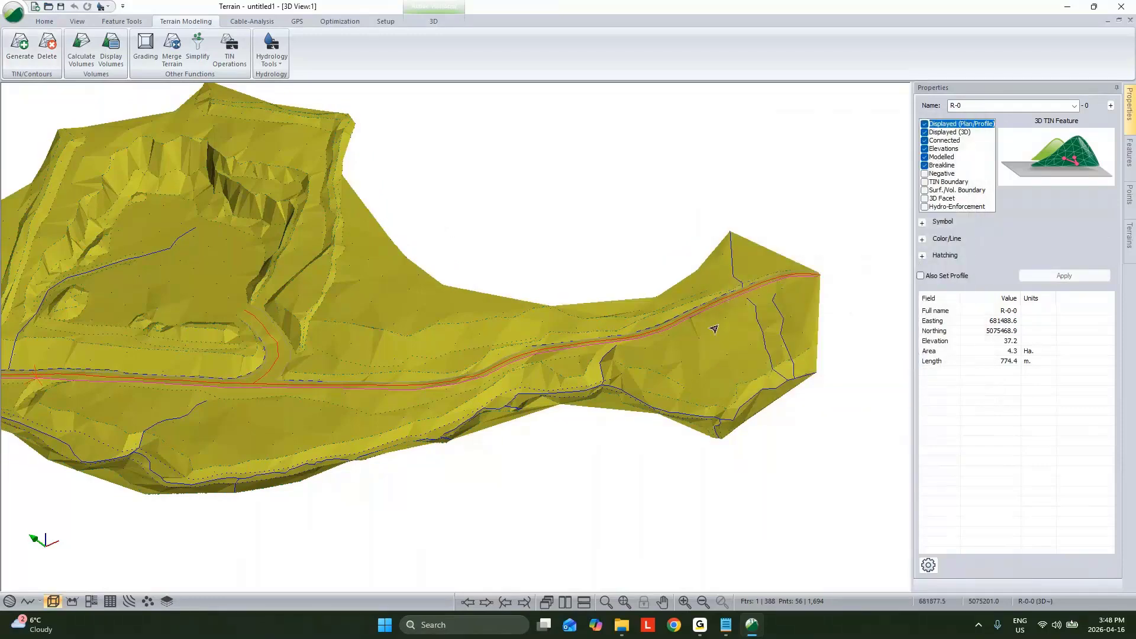
pyautogui.scroll(-3, 714, 329)
pyautogui.moveTo(714, 329); pyautogui.dragTo(566, 245)
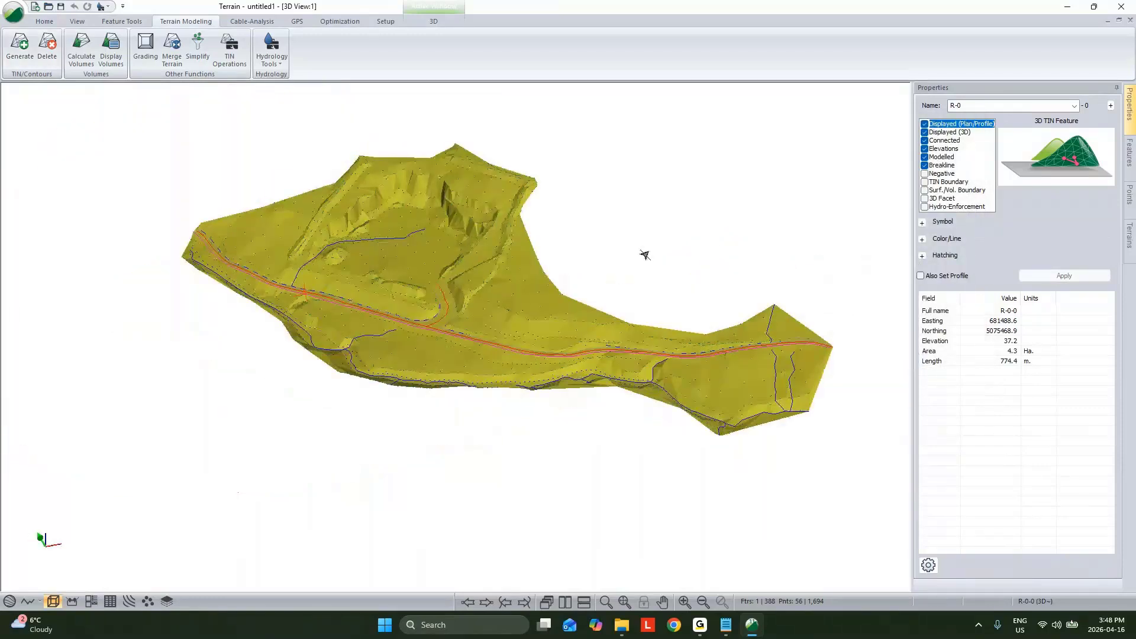
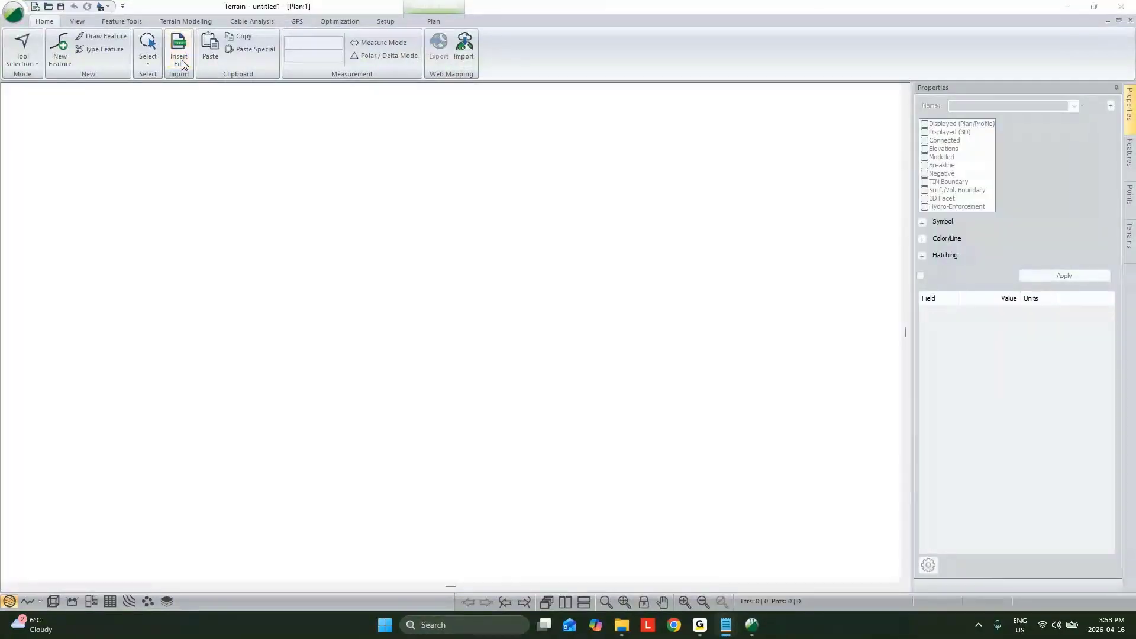
# Step: Import the Conv XZY.xyz point file using the ASCII Lidar (x,y,z) format and its existing import options
pyautogui.click(182, 64)
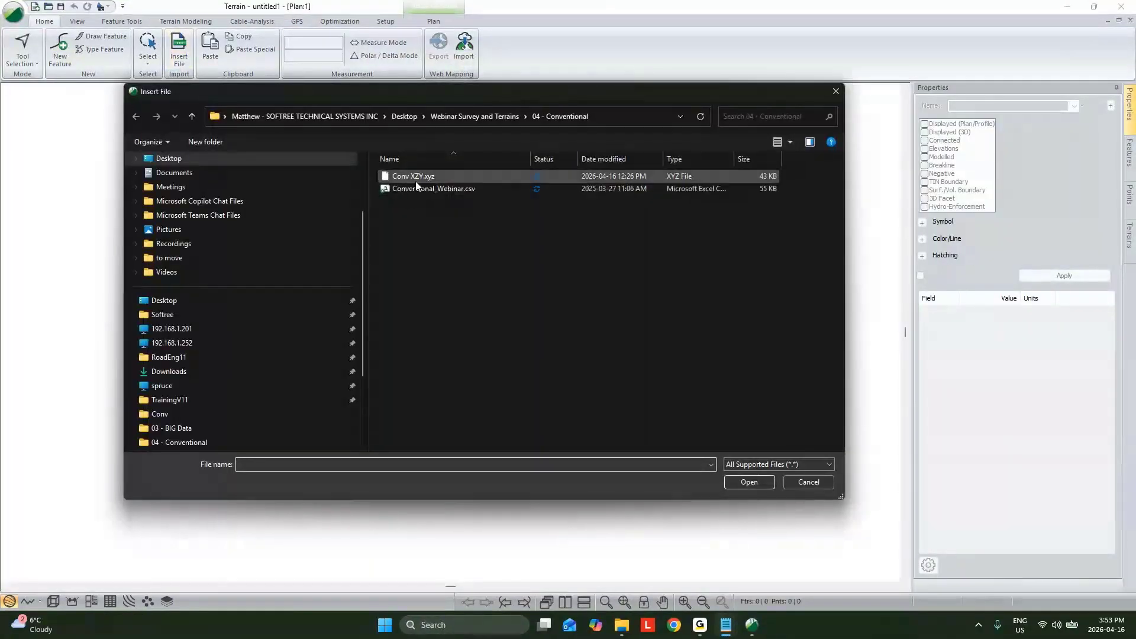
pyautogui.click(415, 177)
pyautogui.click(750, 484)
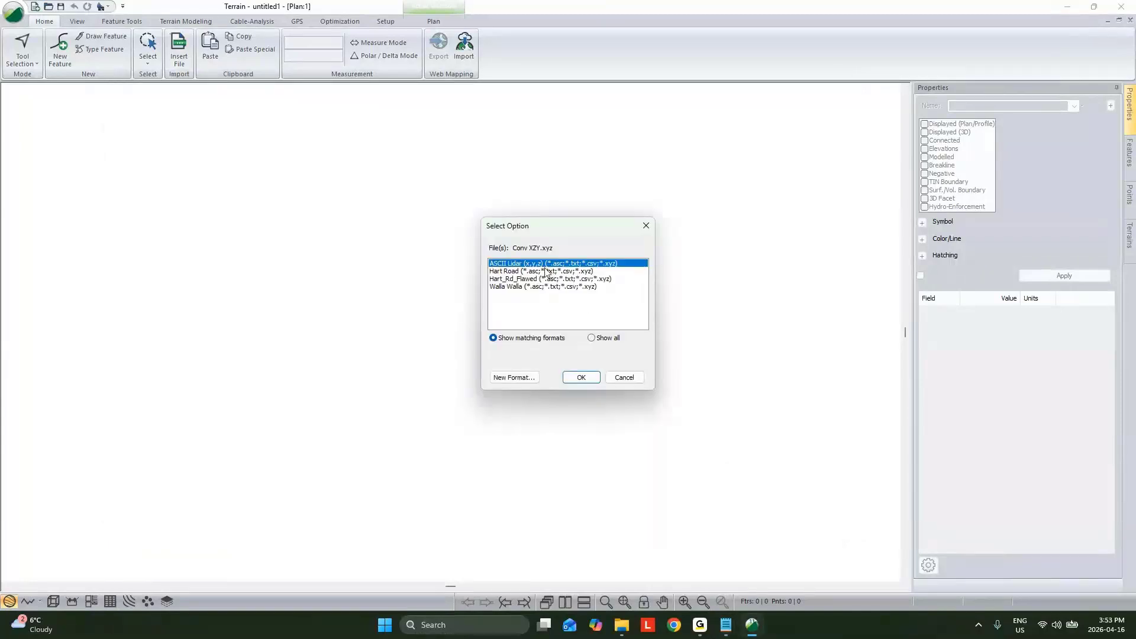
pyautogui.click(582, 378)
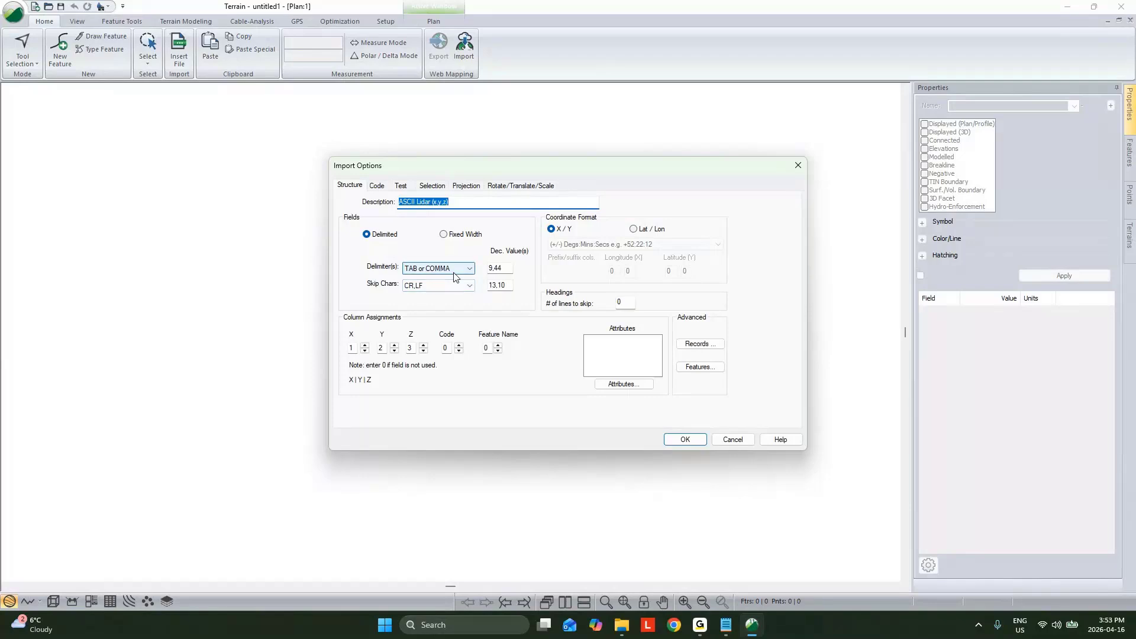
pyautogui.click(686, 439)
pyautogui.click(671, 341)
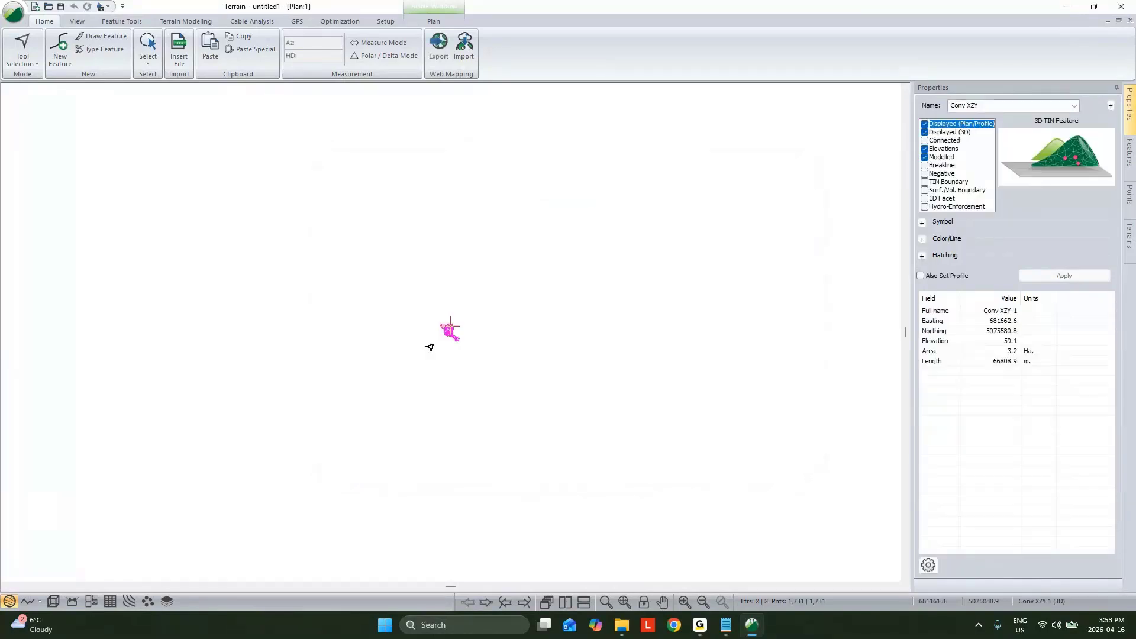
# Step: Select all the imported Conv XZY points in the plan and delete them
pyautogui.scroll(5, 449, 332)
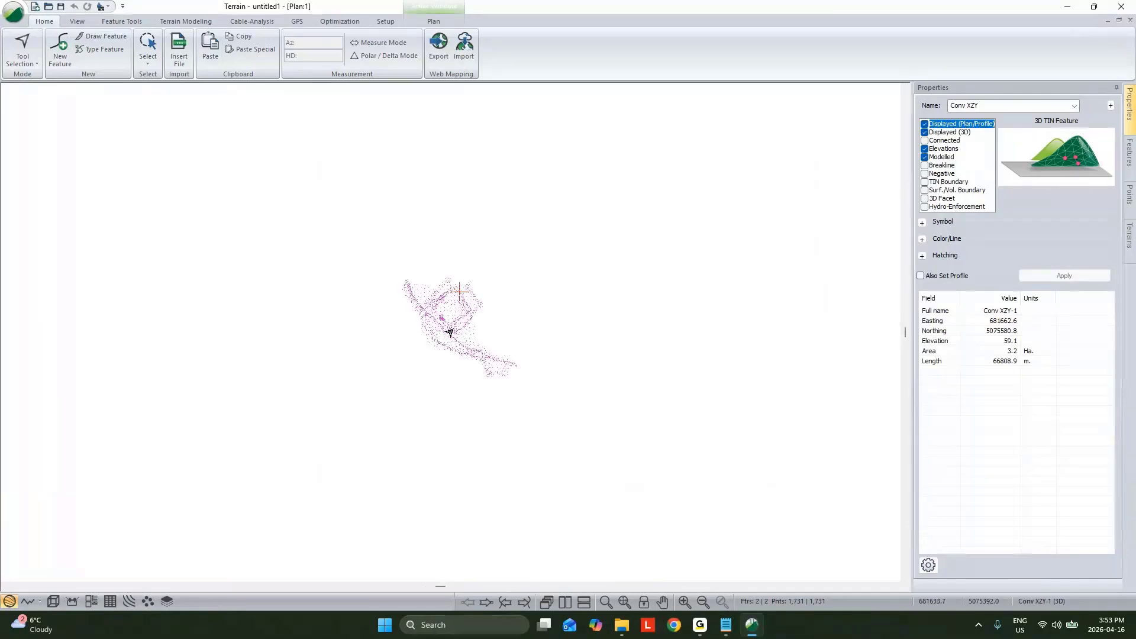
pyautogui.scroll(1, 441, 320)
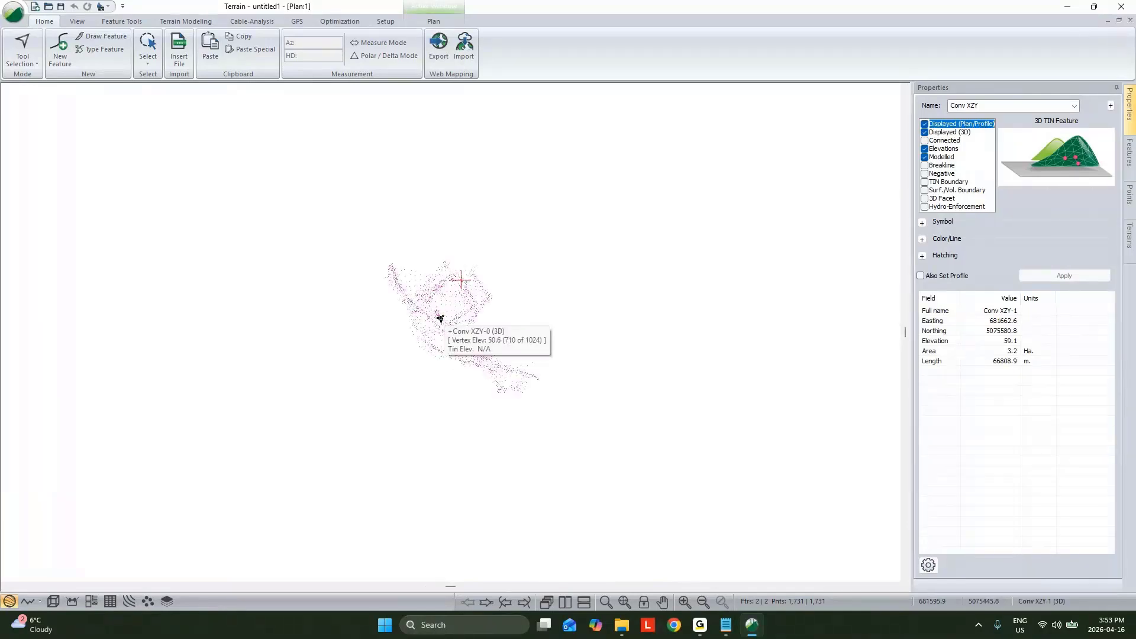
pyautogui.click(606, 329)
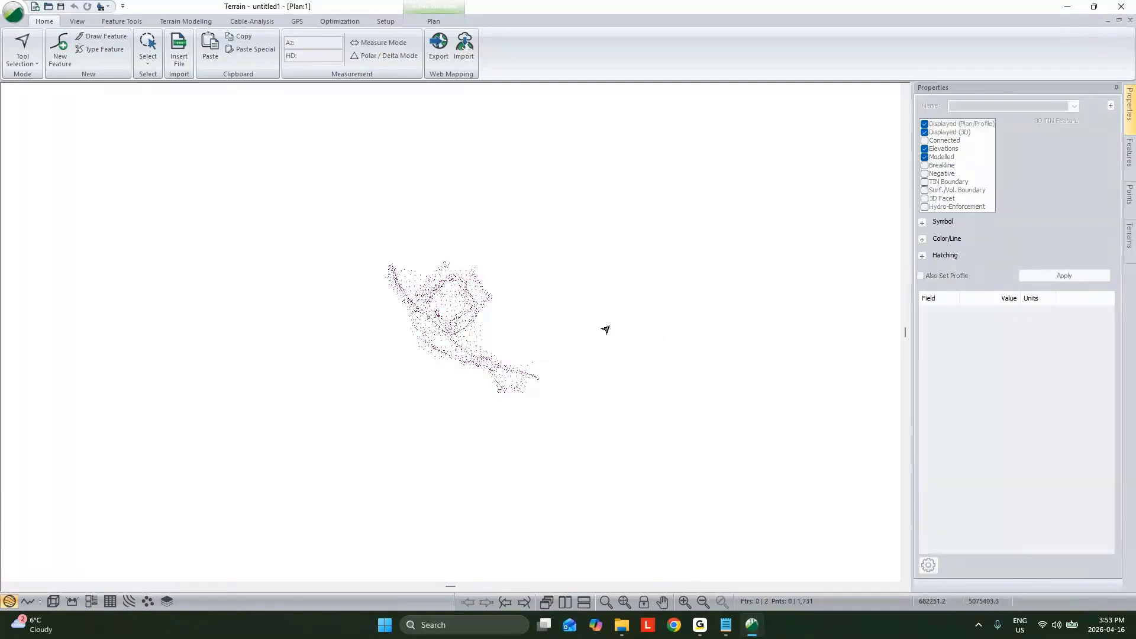
pyautogui.scroll(1, 481, 279)
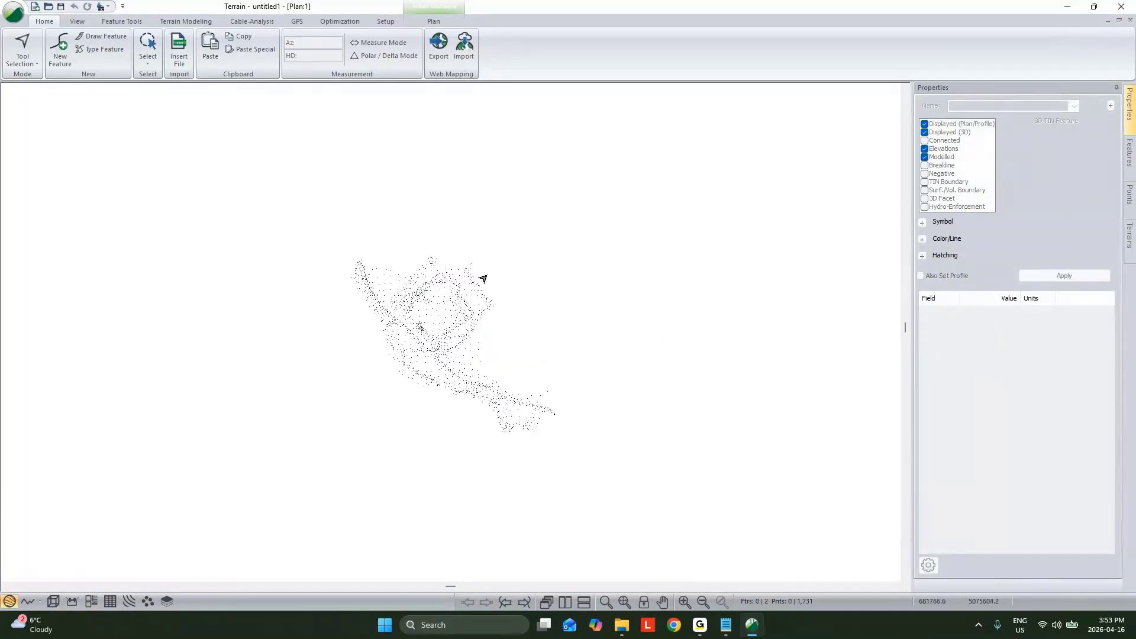
pyautogui.moveTo(336, 221); pyautogui.dragTo(628, 447)
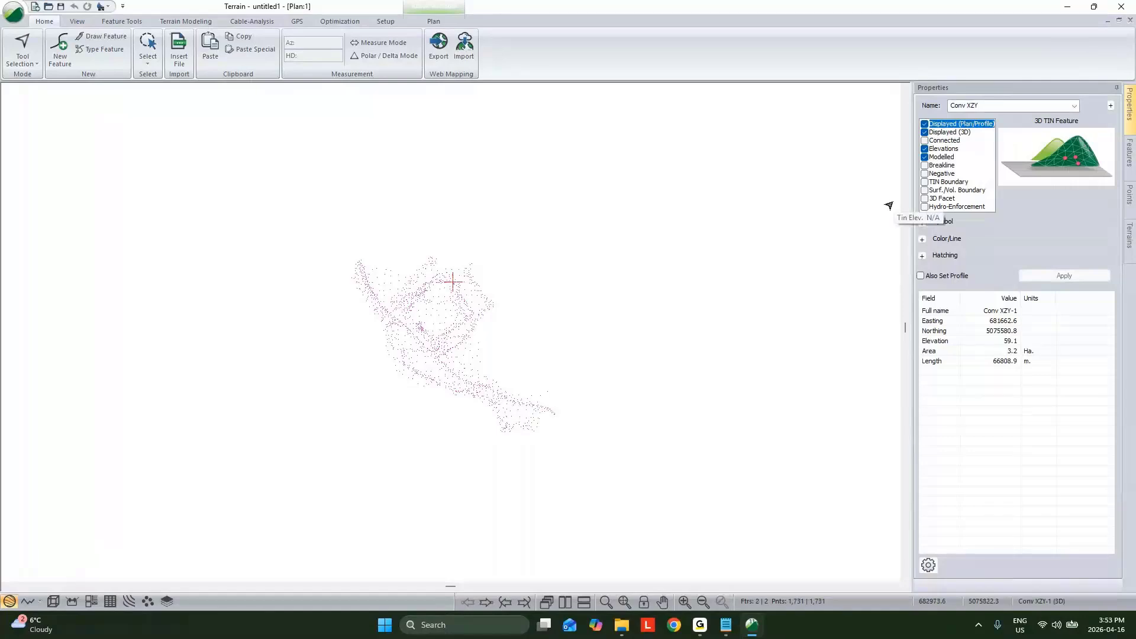
pyautogui.press('Delete')
# Step: Start importing LidarXYZ.asc from the Alt But Lidar folder in 05 - Alternatives, using the ASCII Lidar (x,y,z) format
pyautogui.click(179, 50)
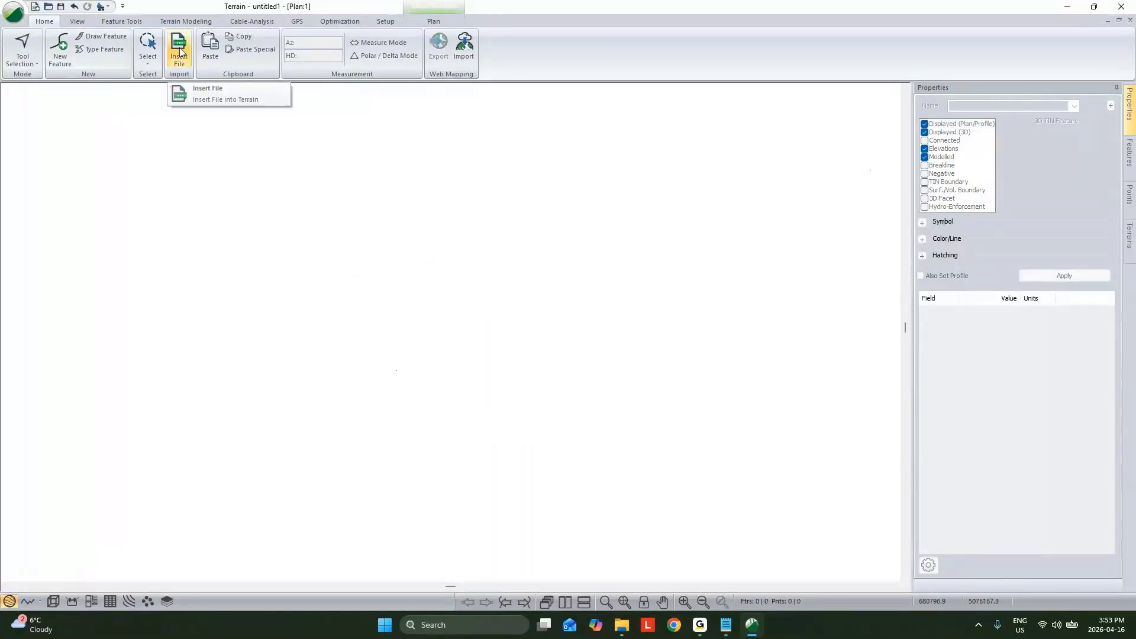
pyautogui.click(237, 93)
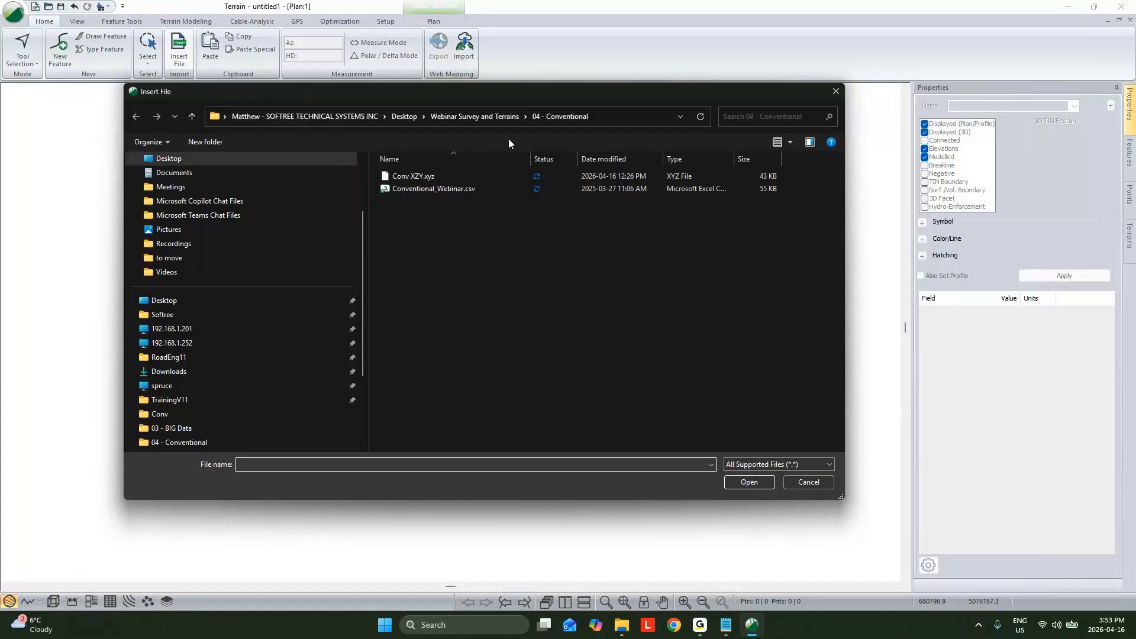
pyautogui.click(503, 117)
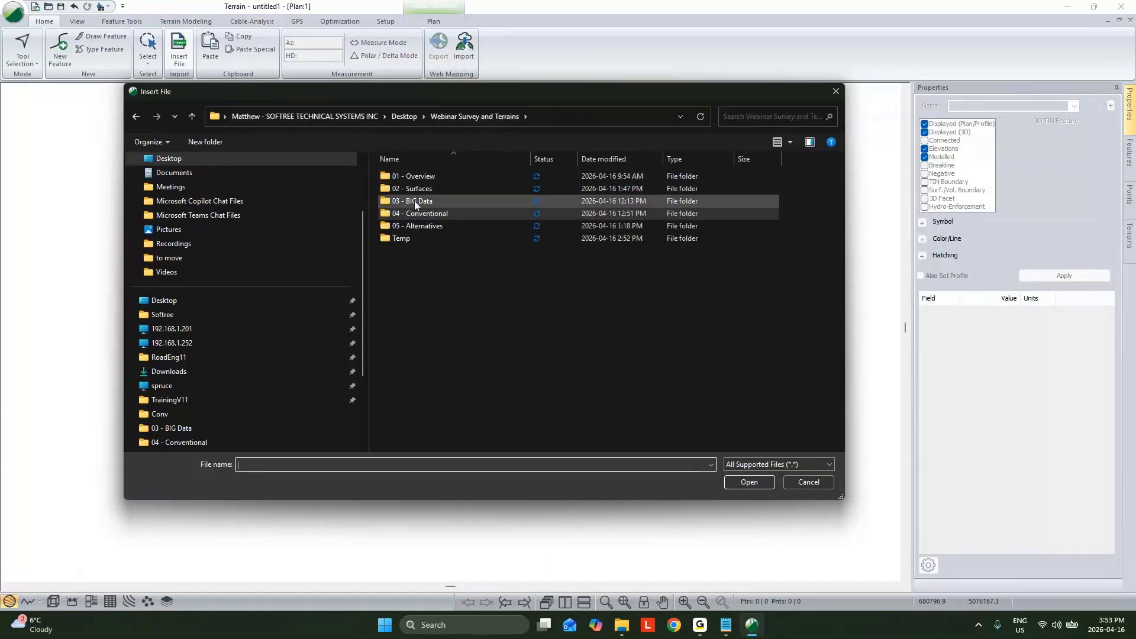
pyautogui.doubleClick(417, 225)
pyautogui.doubleClick(416, 176)
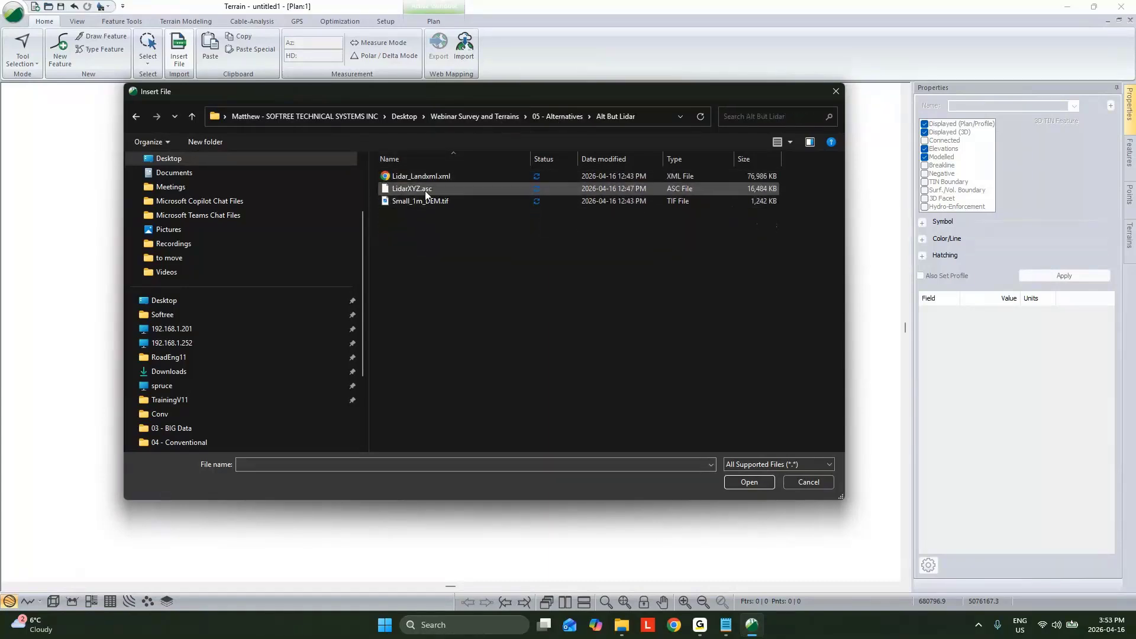
pyautogui.click(425, 189)
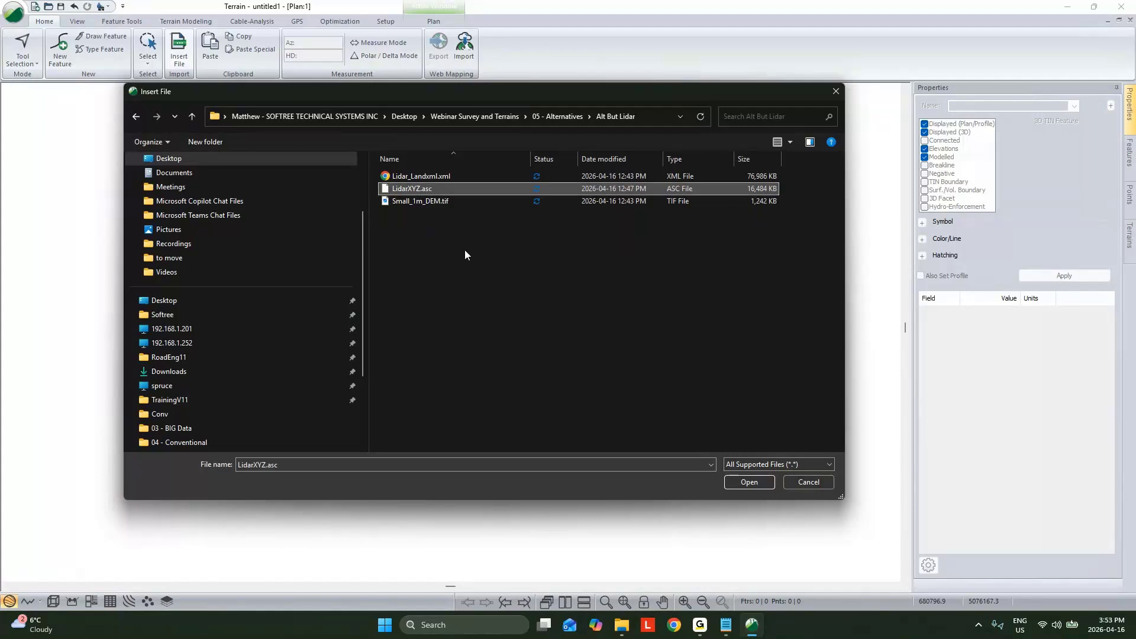
pyautogui.click(433, 189)
pyautogui.click(435, 191)
pyautogui.moveTo(435, 192); pyautogui.dragTo(424, 195)
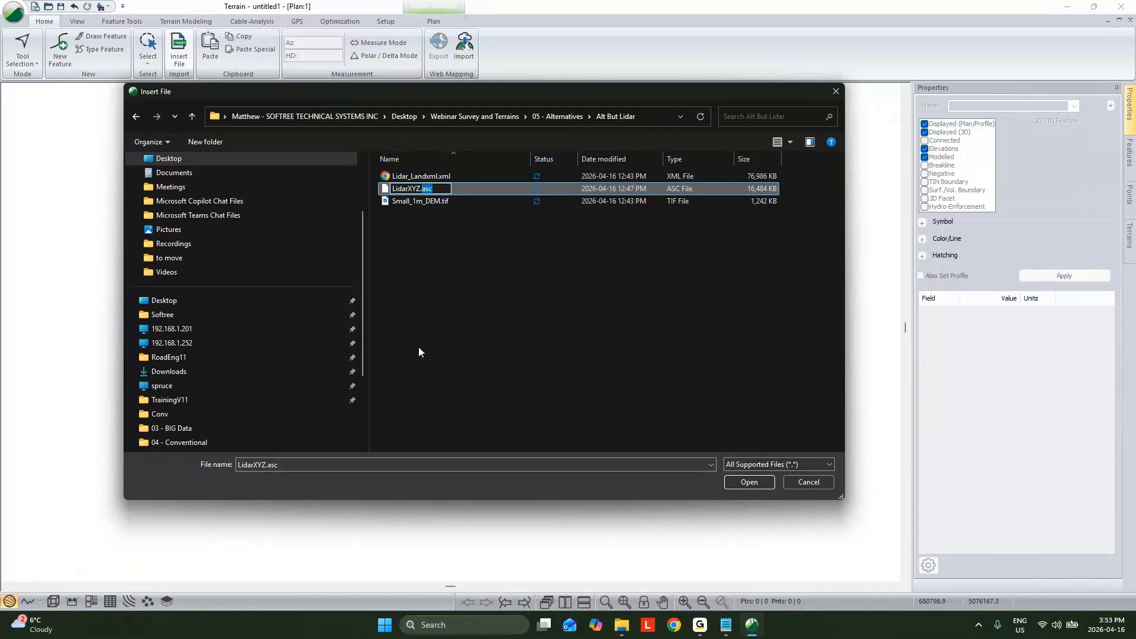
pyautogui.click(397, 296)
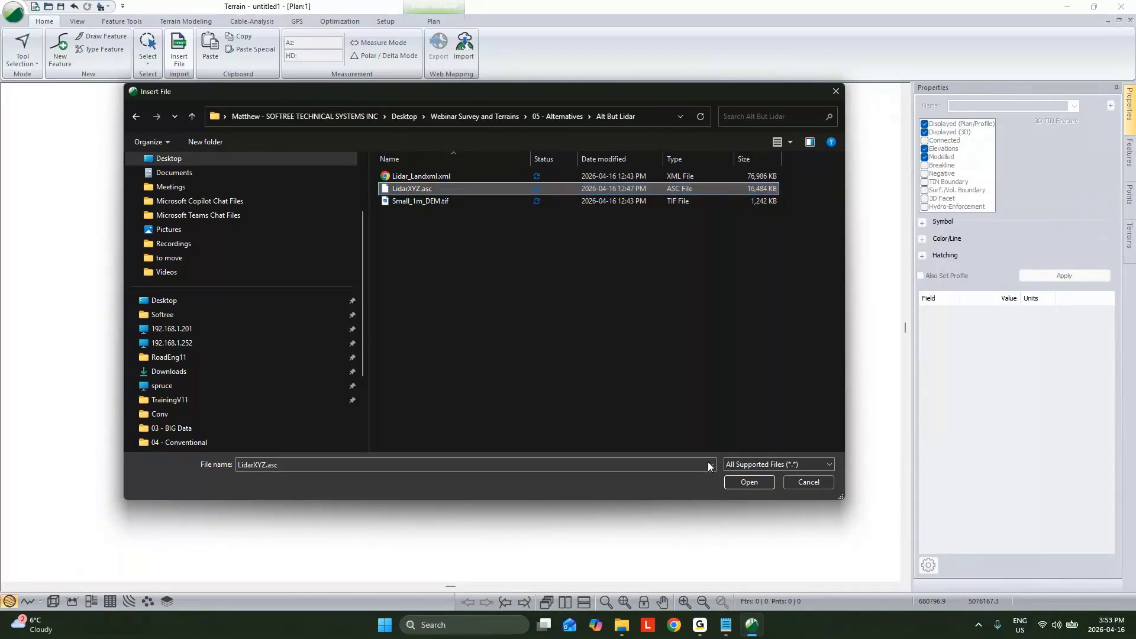
pyautogui.click(748, 483)
pyautogui.click(538, 271)
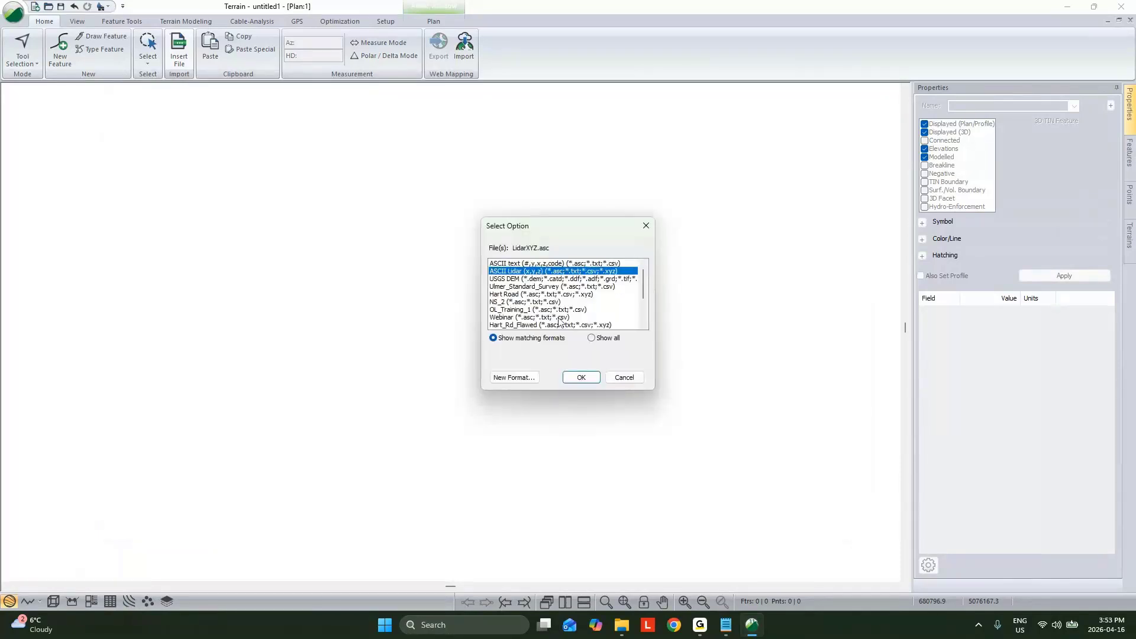
pyautogui.click(581, 377)
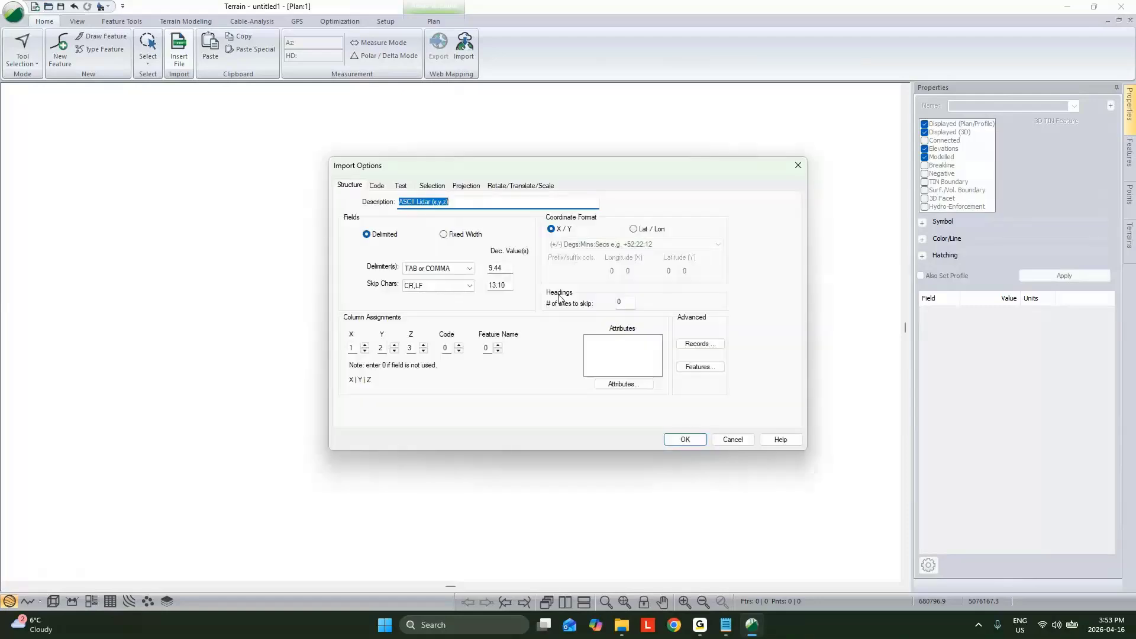
# Step: Set the DEFAULT code's Displayed option to No in the import options
pyautogui.click(379, 186)
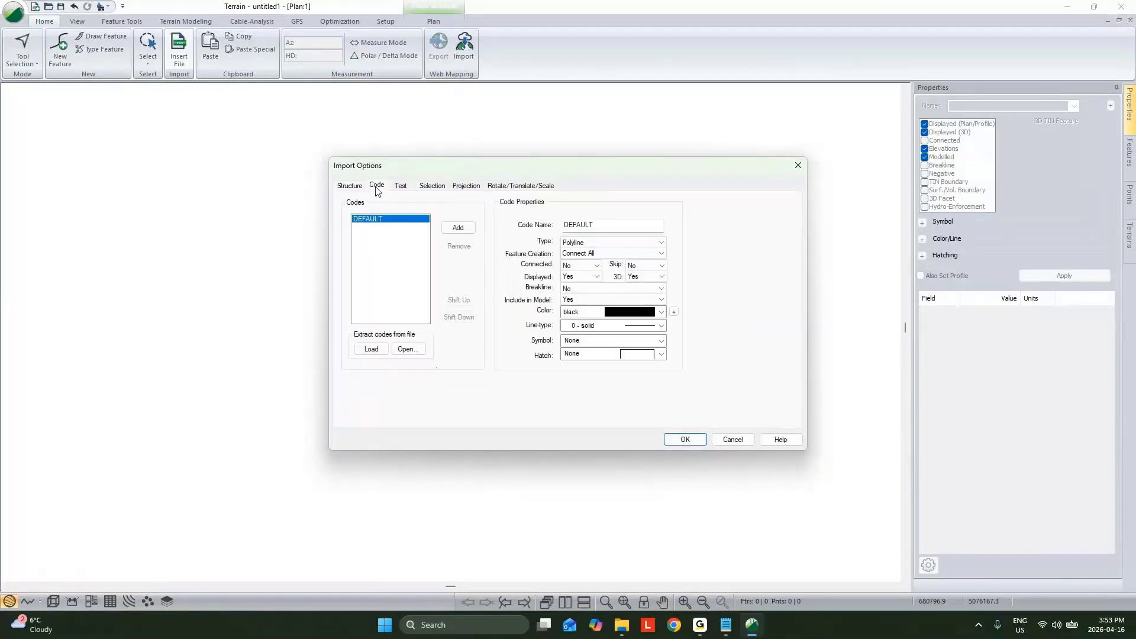
pyautogui.click(579, 277)
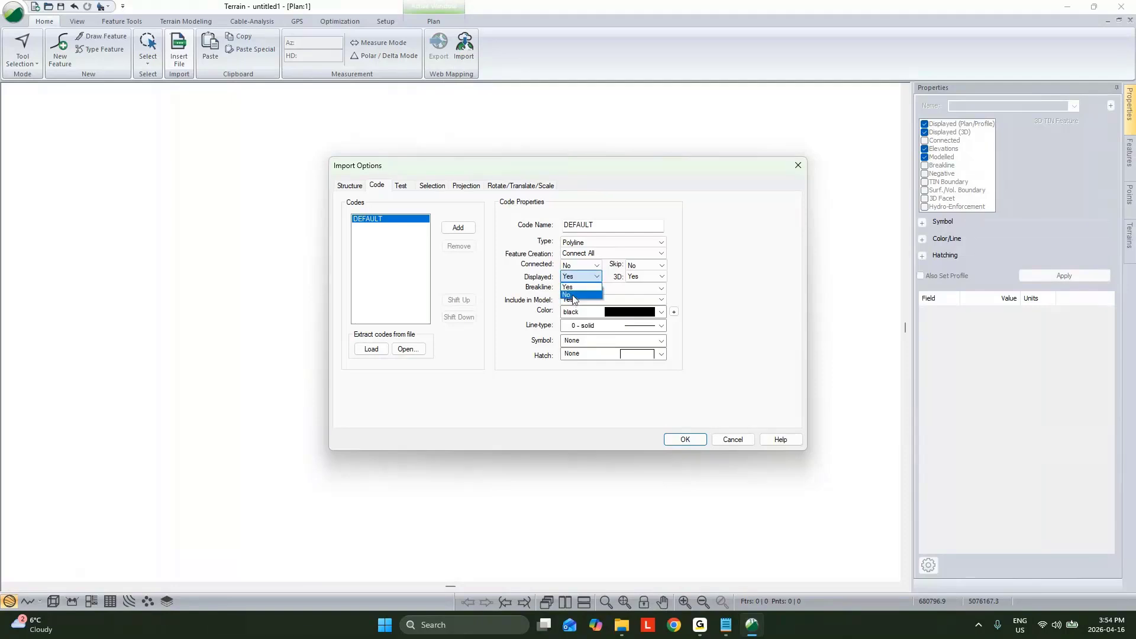
pyautogui.click(576, 297)
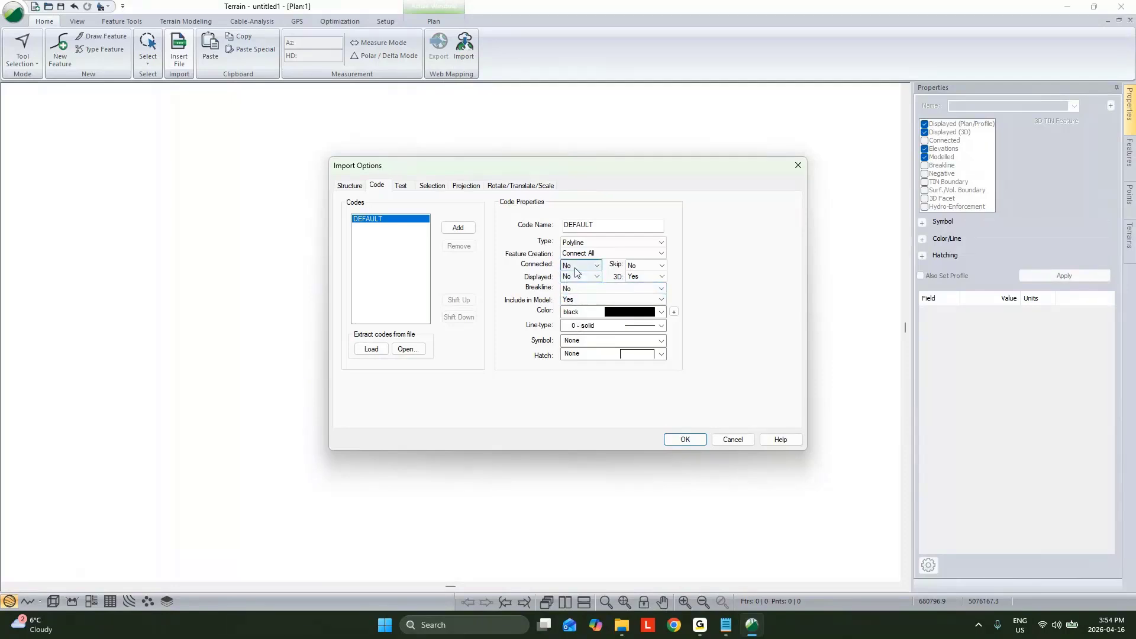
# Step: Check the feature detection method and size limit without changing them, and complete the LidarXYZ import
pyautogui.click(349, 186)
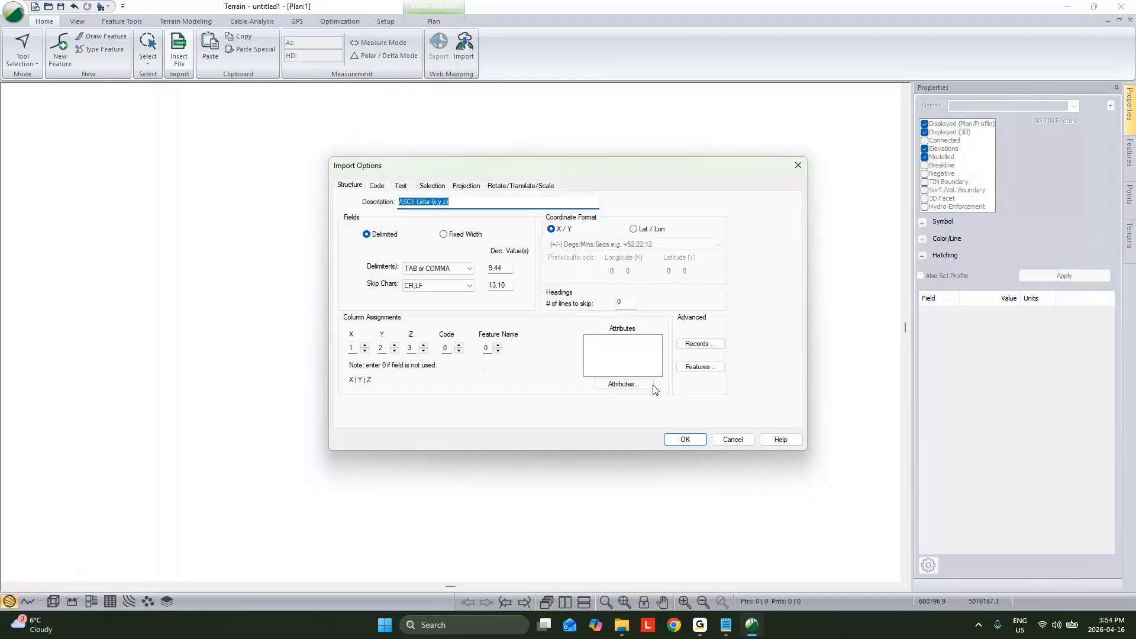
pyautogui.click(699, 367)
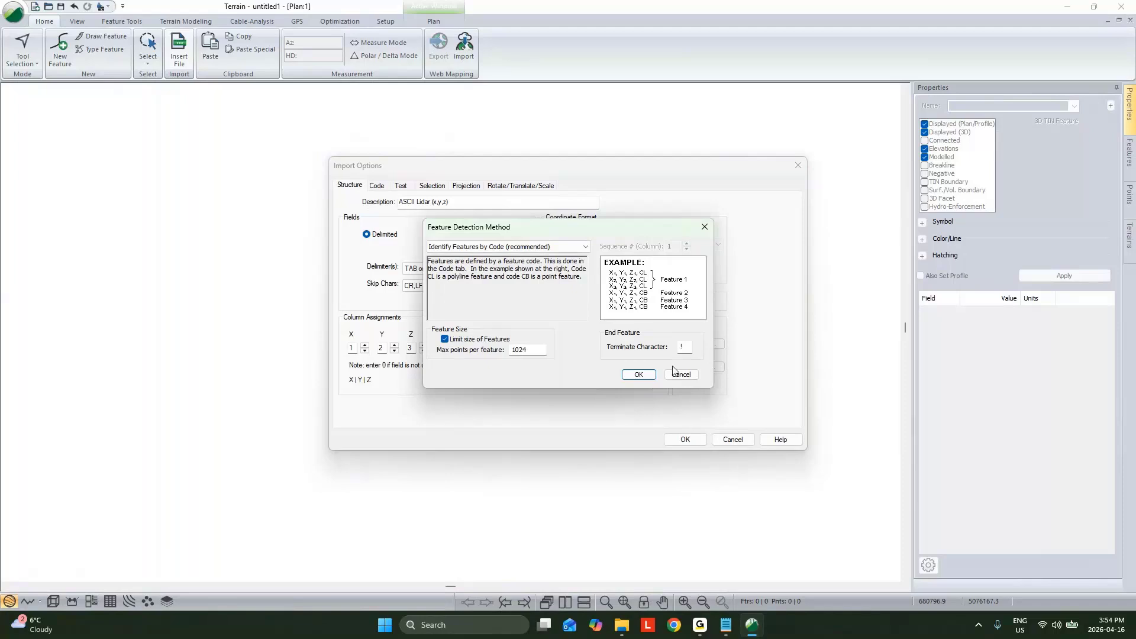
pyautogui.click(678, 375)
pyautogui.click(689, 441)
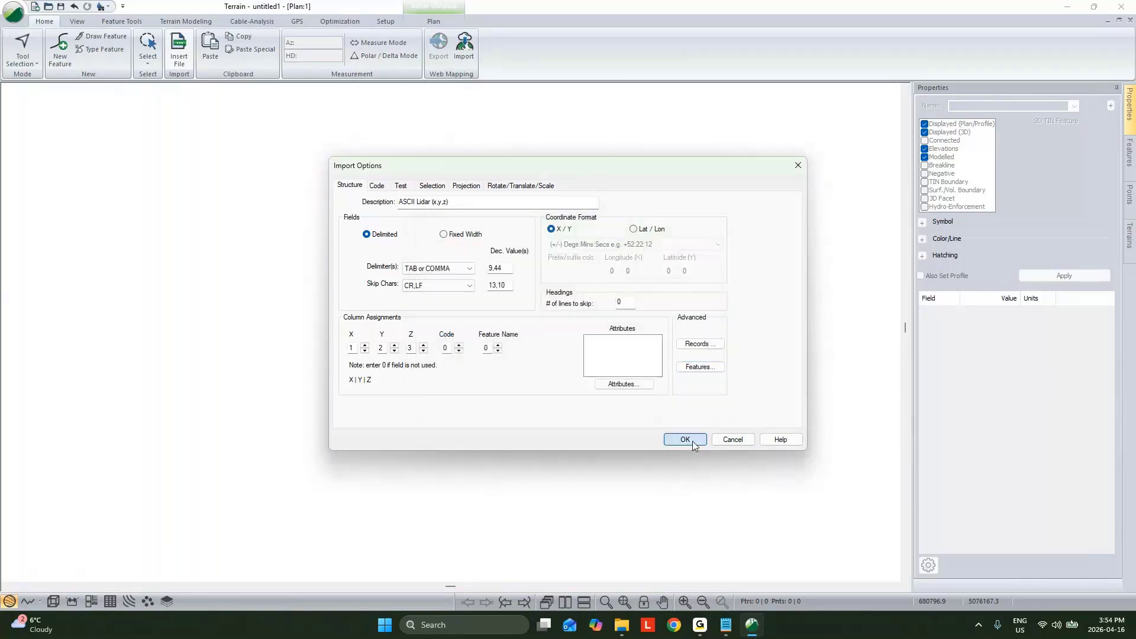
pyautogui.click(609, 345)
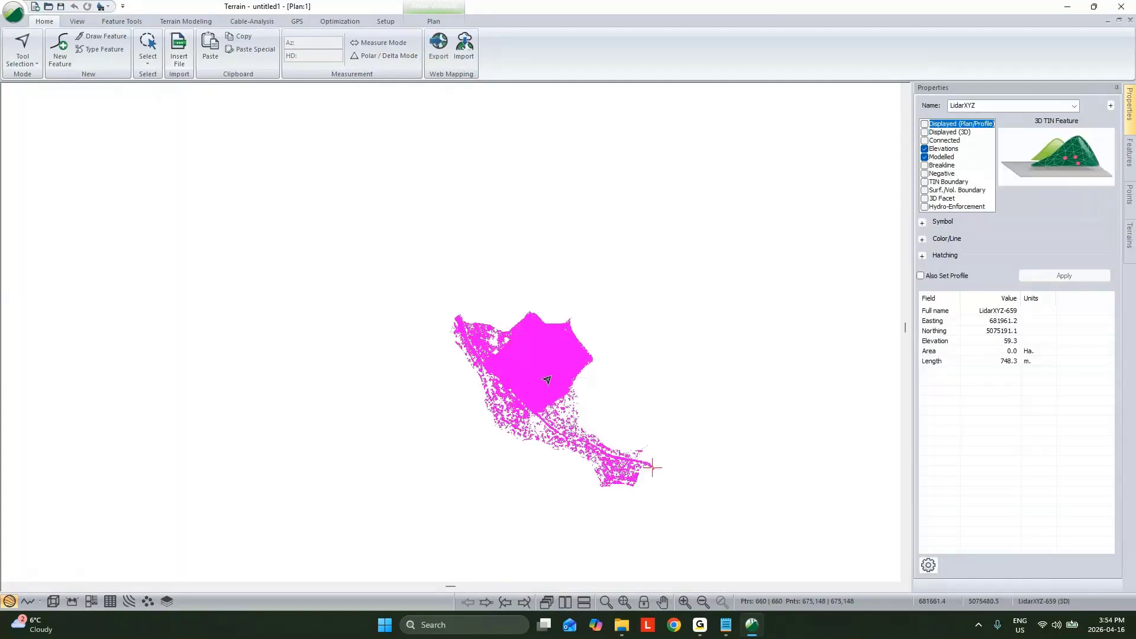
# Step: Select a single LidarXYZ feature inside the dense point area, examine how its points are arranged, and clear the selection
pyautogui.click(554, 379)
pyautogui.click(575, 356)
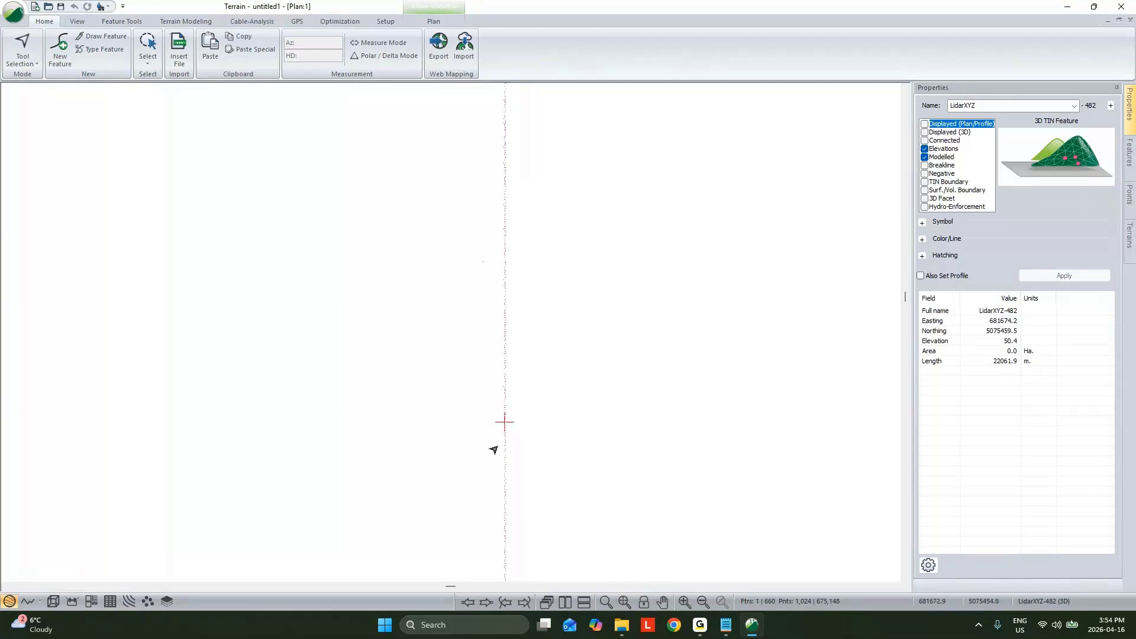
pyautogui.scroll(-3, 530, 465)
pyautogui.moveTo(547, 437); pyautogui.dragTo(517, 279, button='middle')
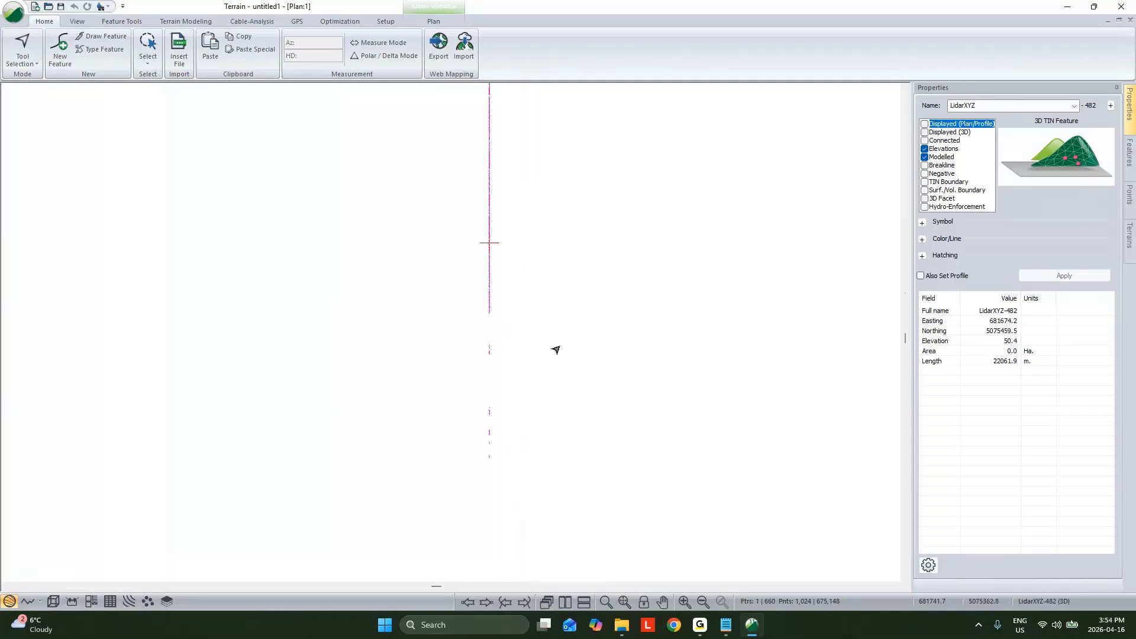
pyautogui.click(556, 349)
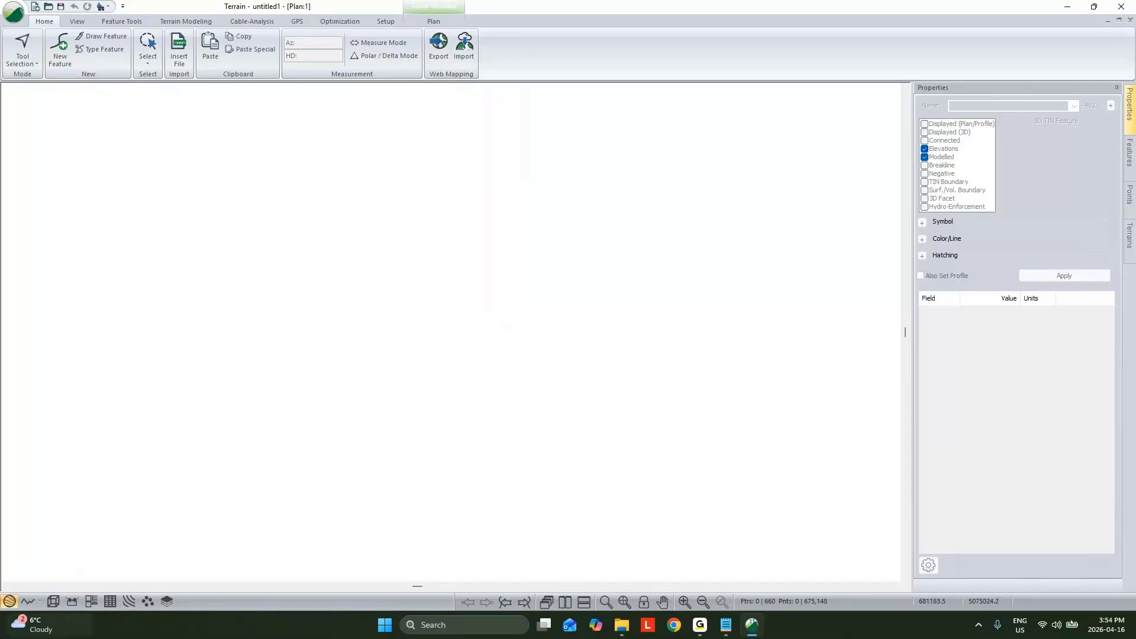
# Step: Close the terrain without saving changes and close the Conv XZY.xyz text file
pyautogui.click(1131, 5)
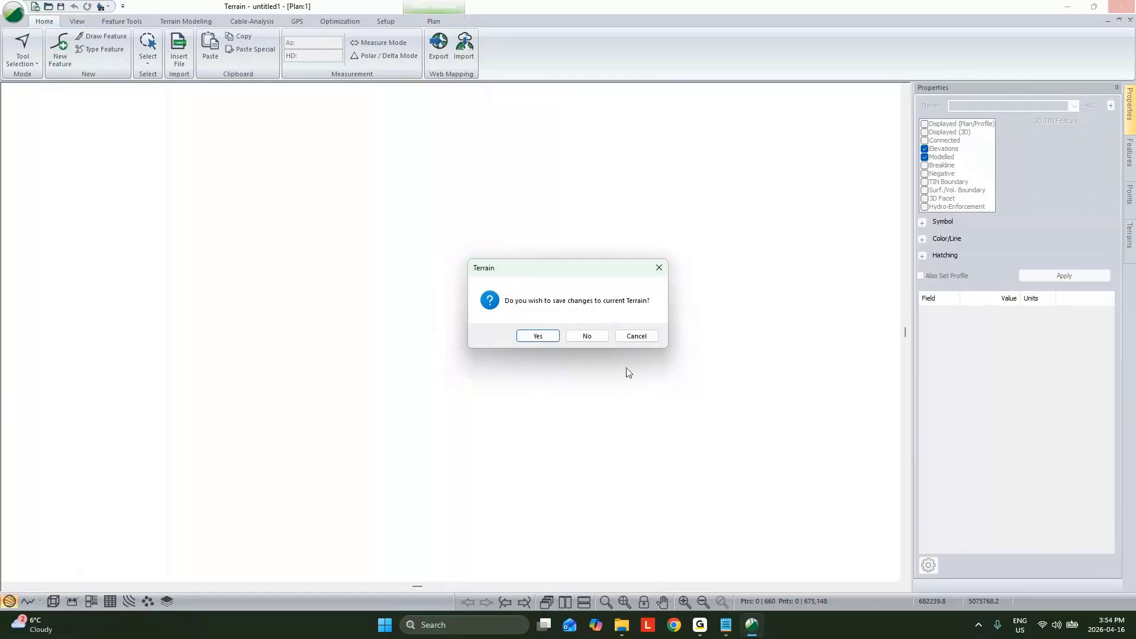
pyautogui.click(586, 336)
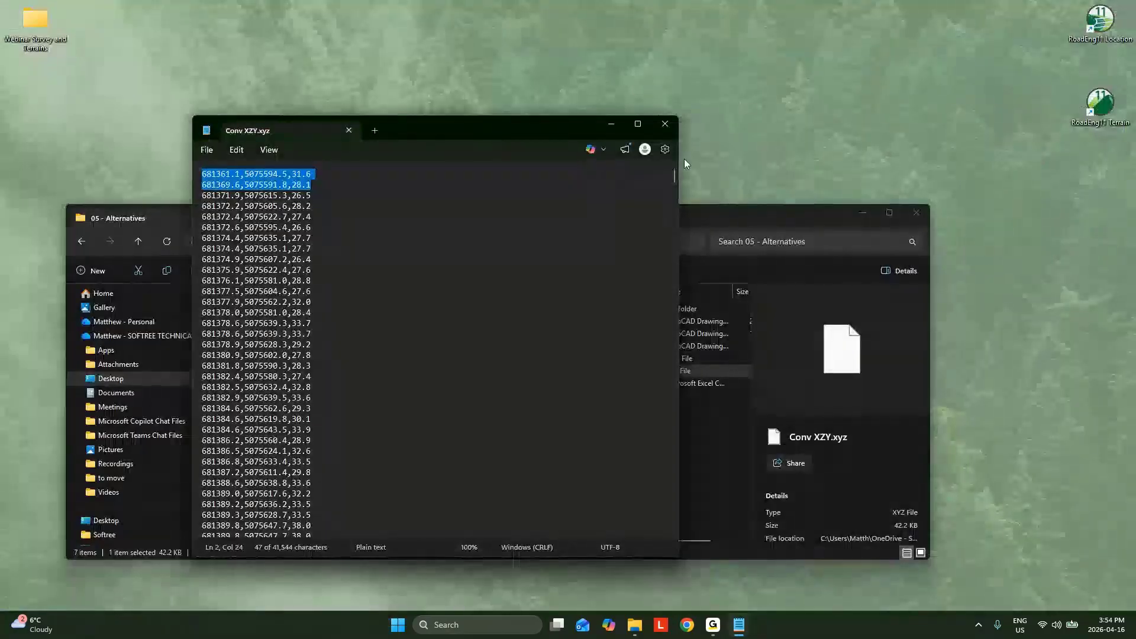
pyautogui.click(667, 126)
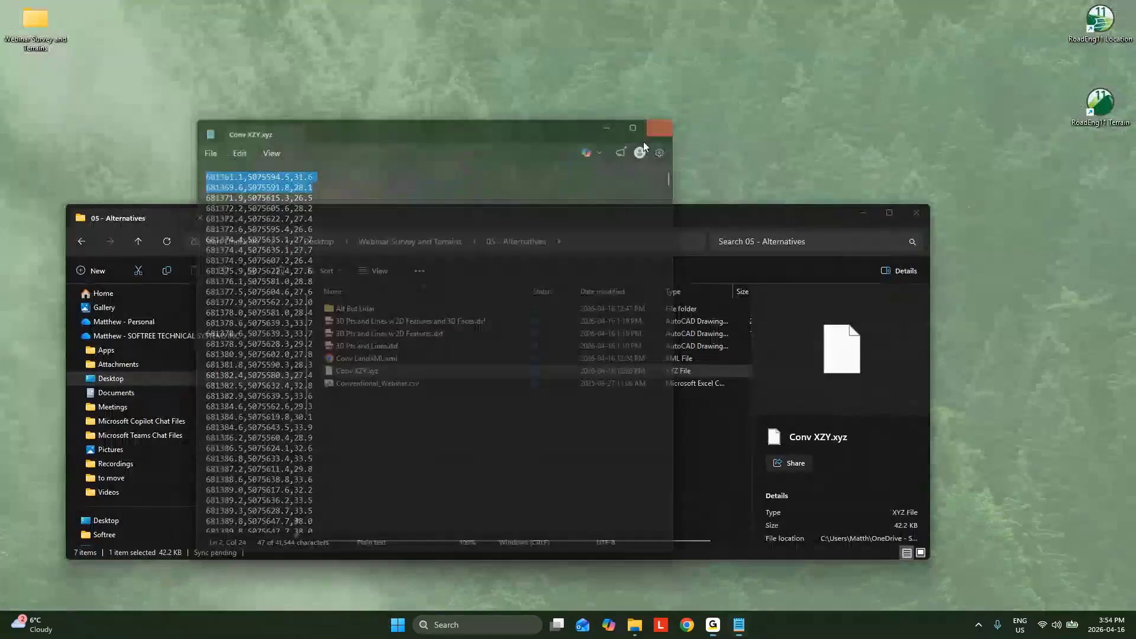
# Step: Open RoadEng11 Terrain and choose 3D Pts and Lines.dxf from the 05 - Alternatives folder for insertion
pyautogui.doubleClick(1092, 102)
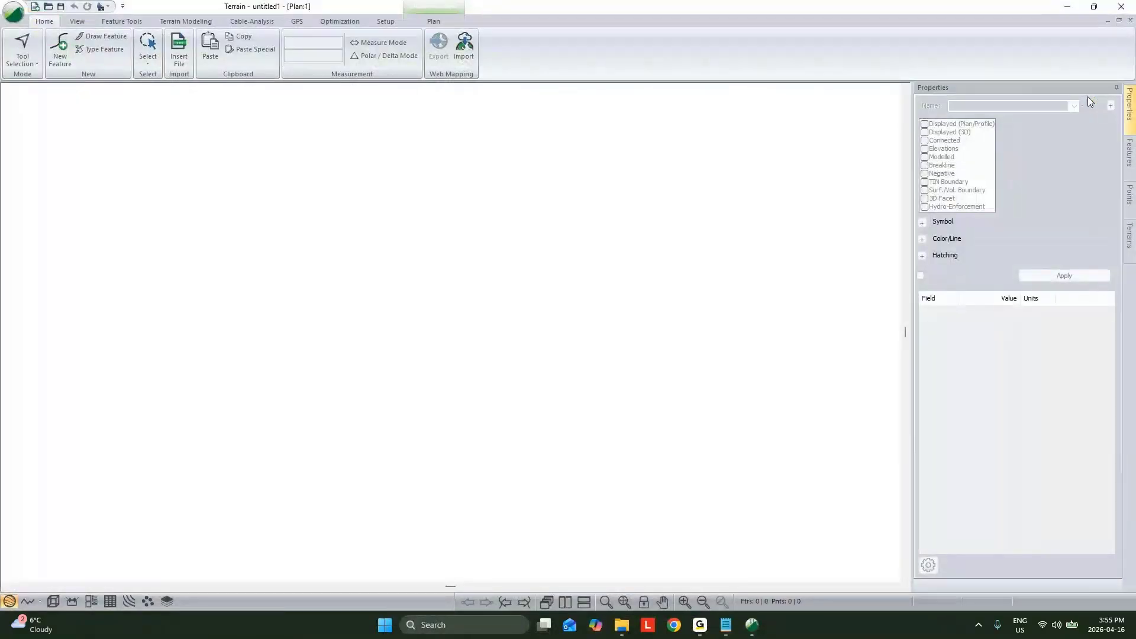
pyautogui.click(179, 50)
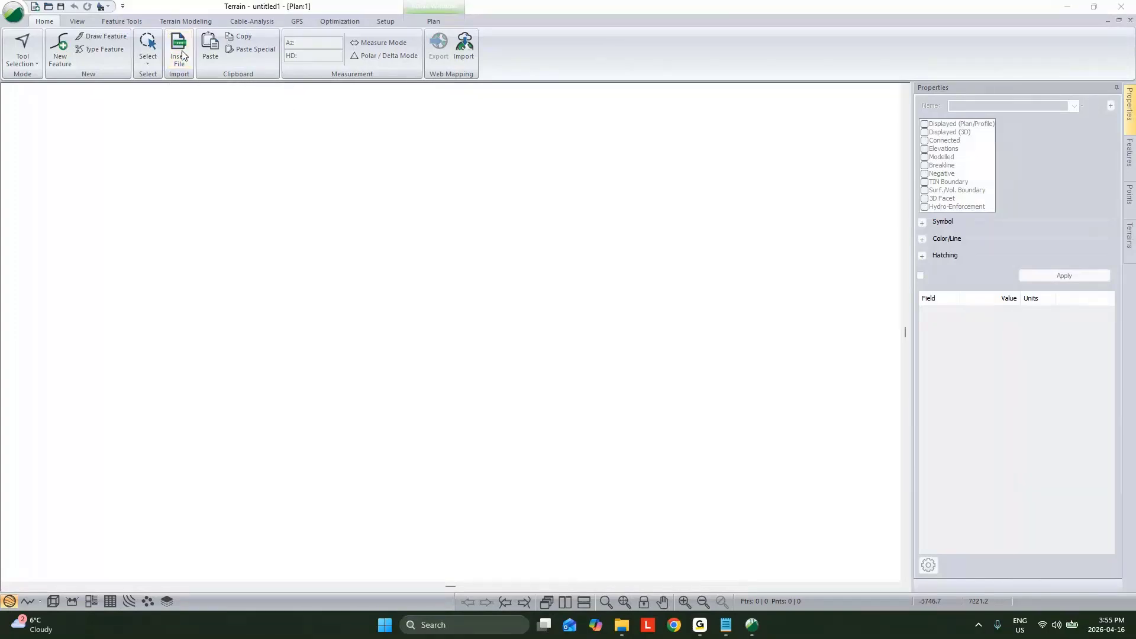
pyautogui.click(543, 119)
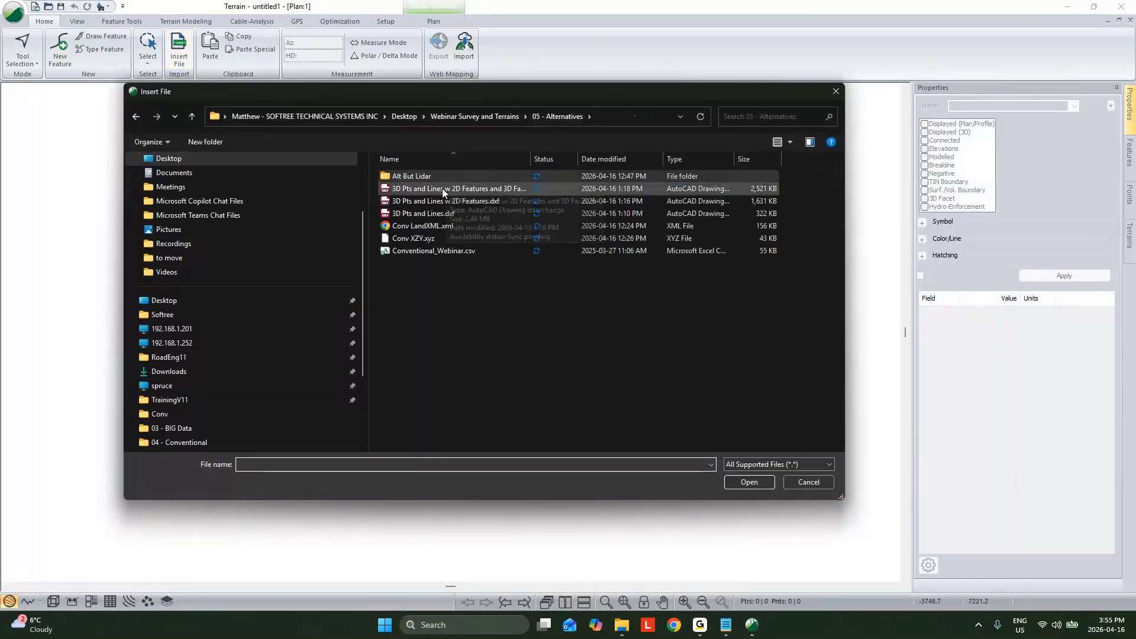
pyautogui.moveTo(533, 159); pyautogui.dragTo(617, 169)
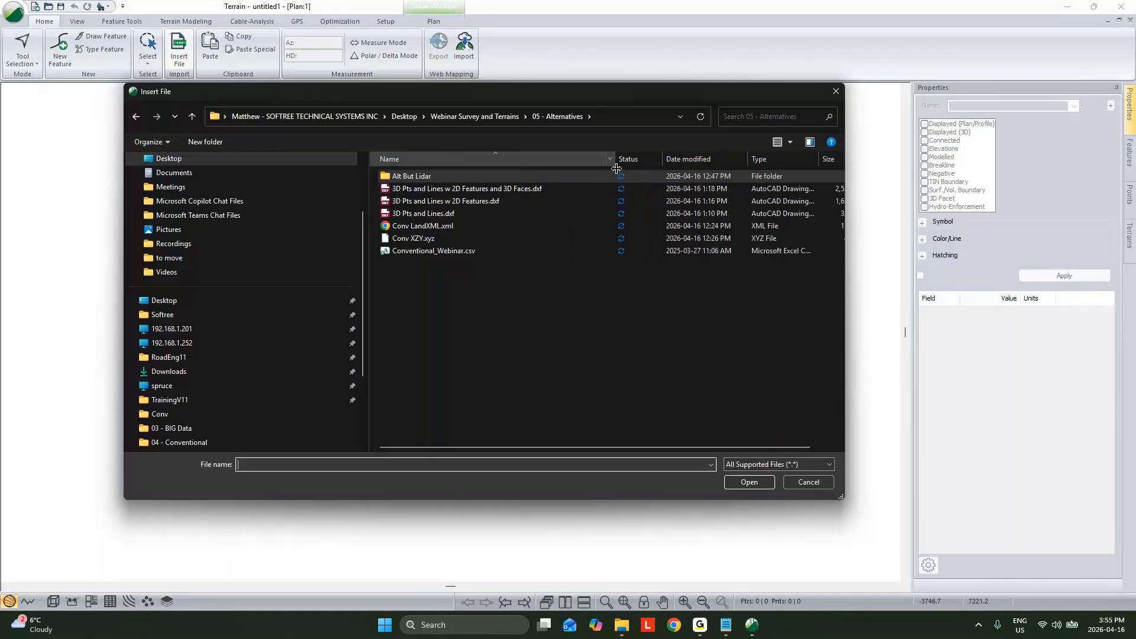
pyautogui.click(450, 214)
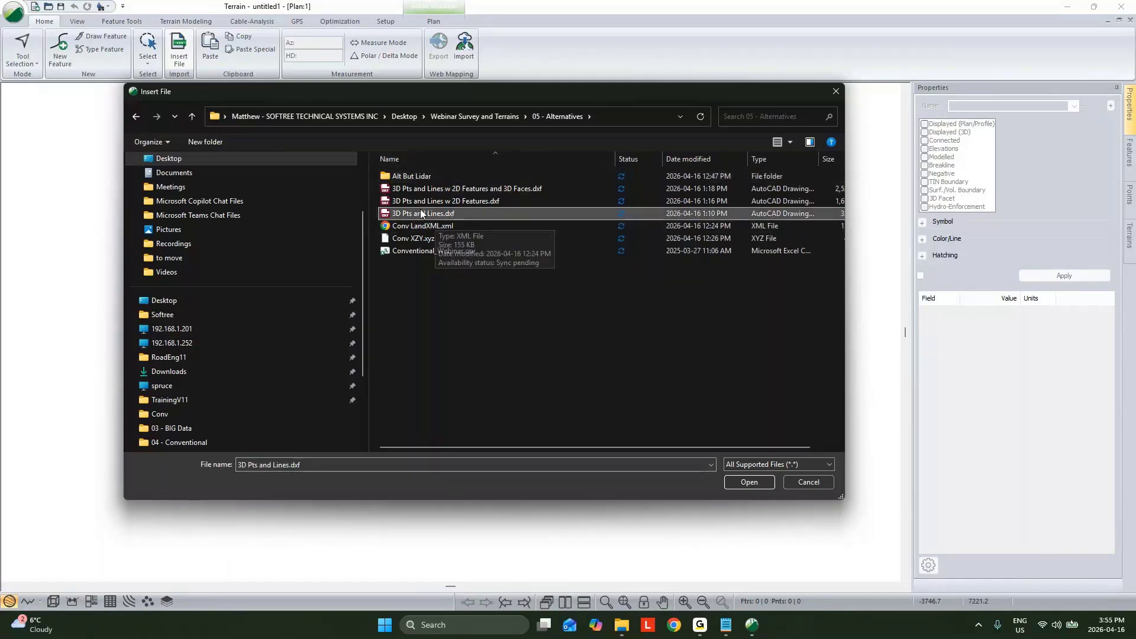
pyautogui.click(750, 483)
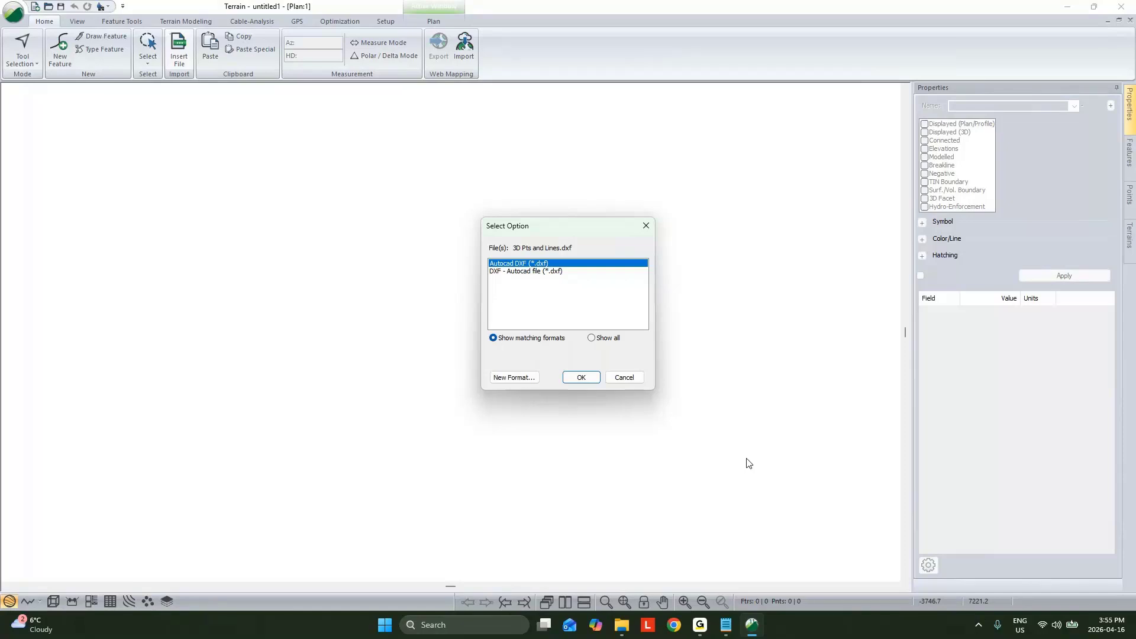
# Step: Import the points-and-lines drawing as Autocad DXF with 3D points, continuing without coordinate conversion
pyautogui.click(596, 381)
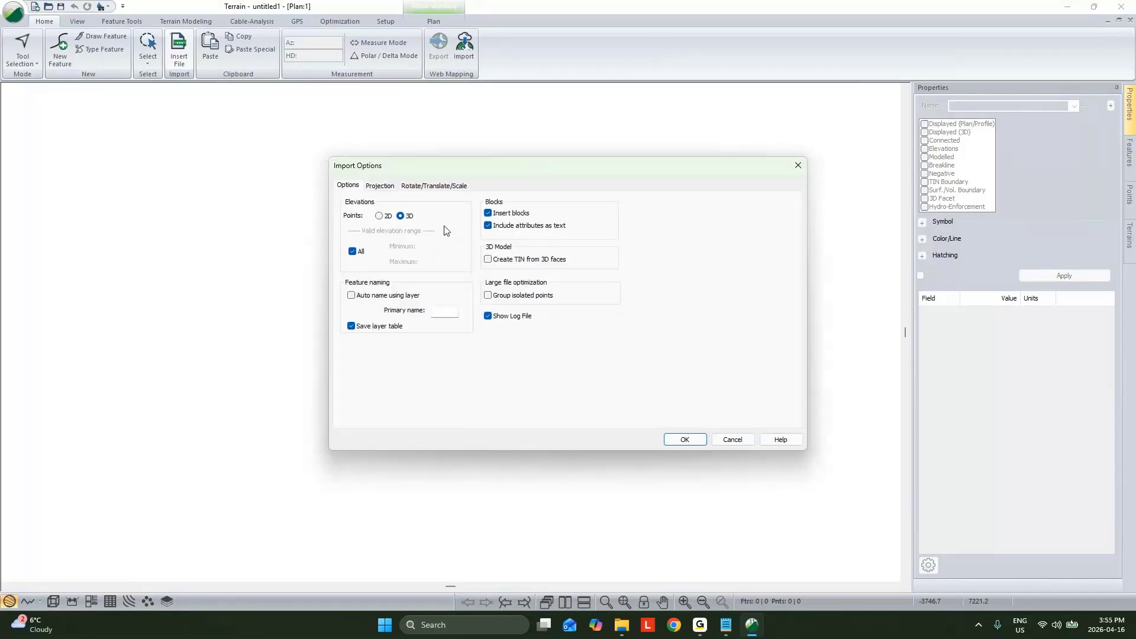
pyautogui.click(685, 440)
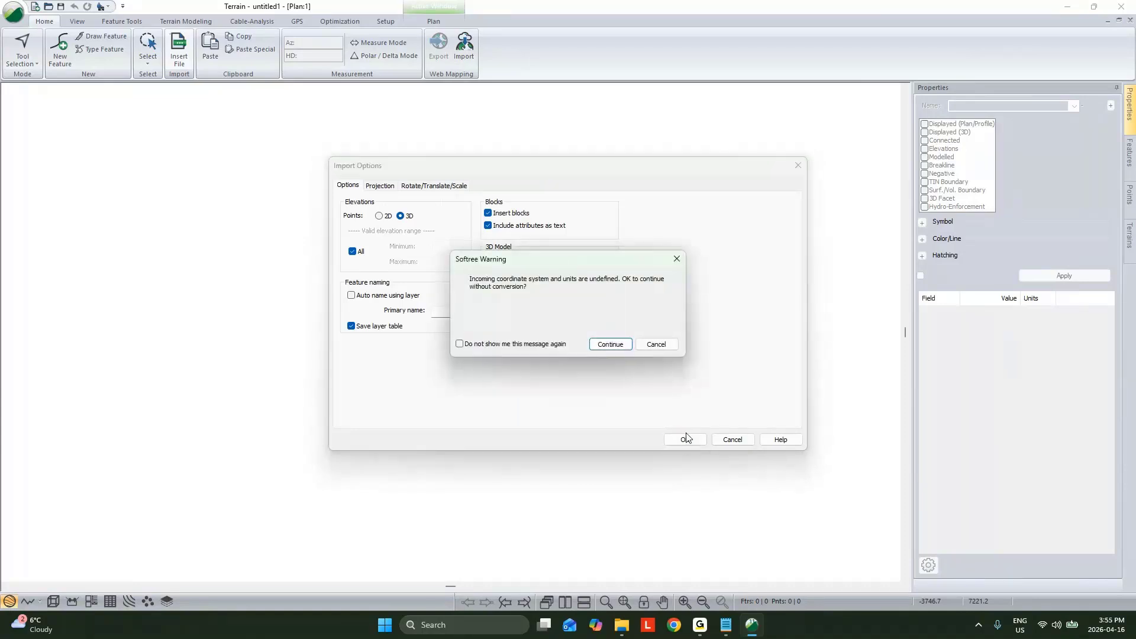
pyautogui.click(609, 340)
pyautogui.scroll(10, 459, 322)
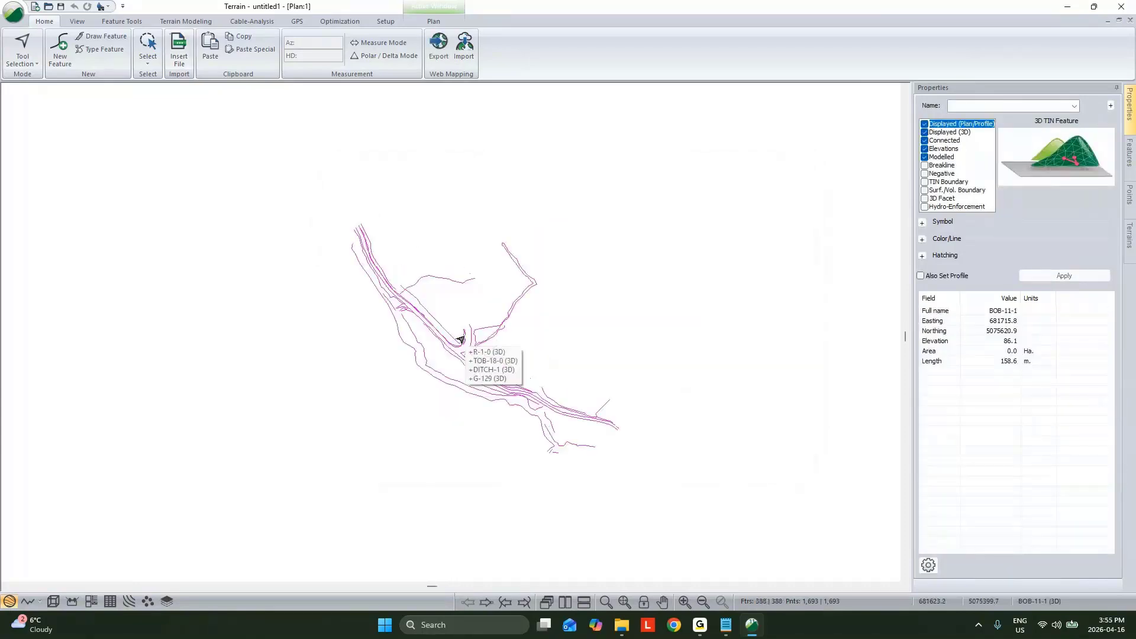
# Step: Select individual imported features in plan to check their elevations, and examine the survey lines in the 3D view
pyautogui.click(466, 309)
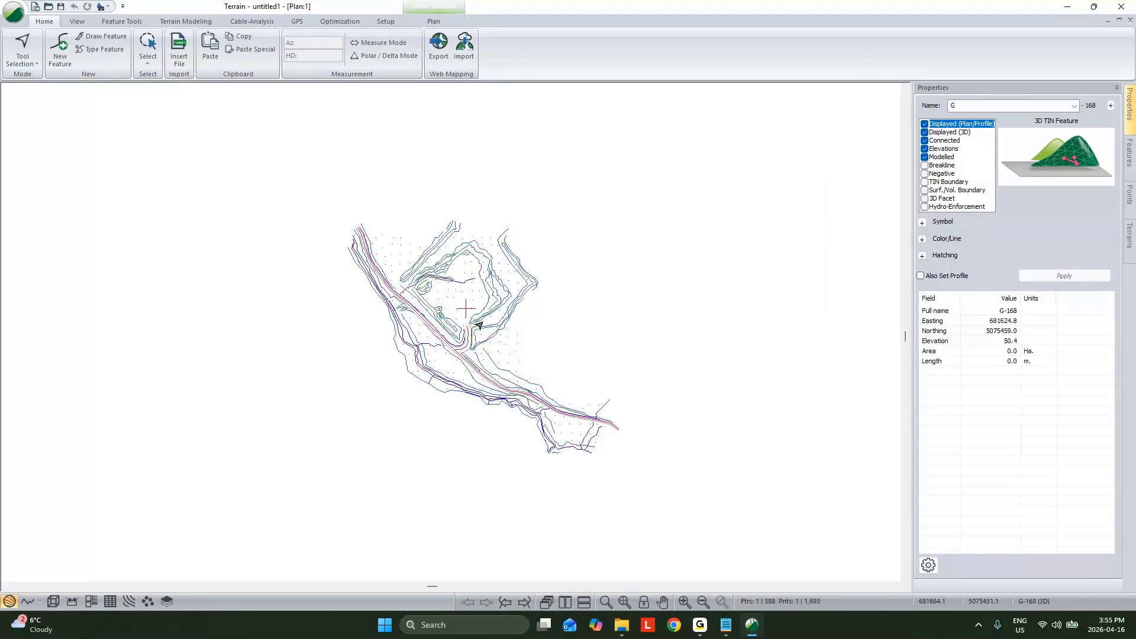
pyautogui.click(486, 308)
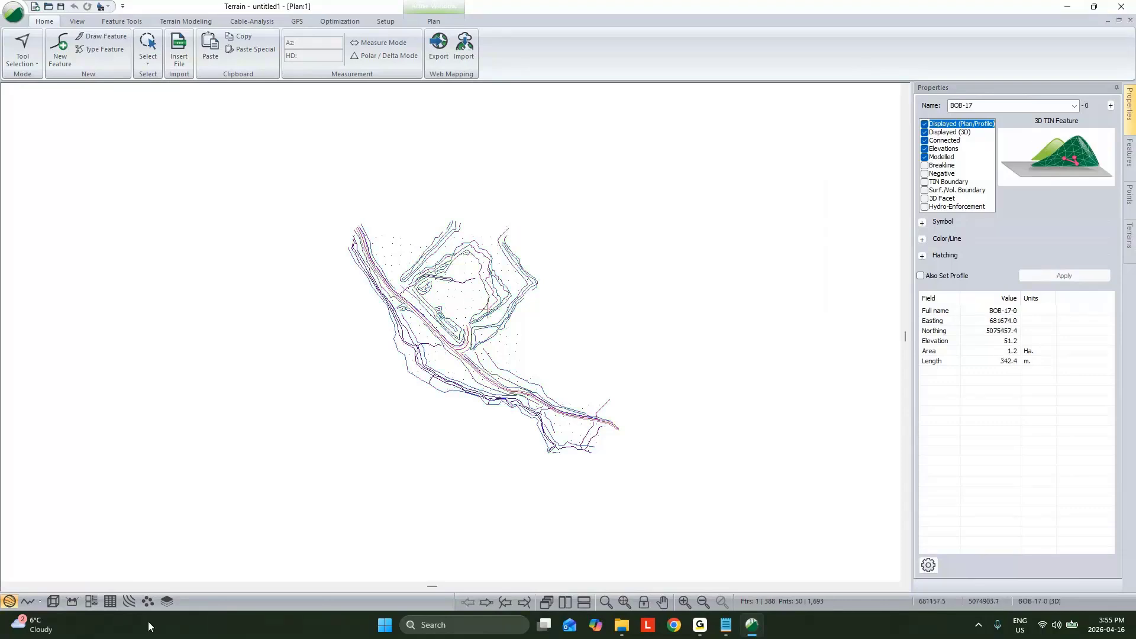
pyautogui.click(72, 602)
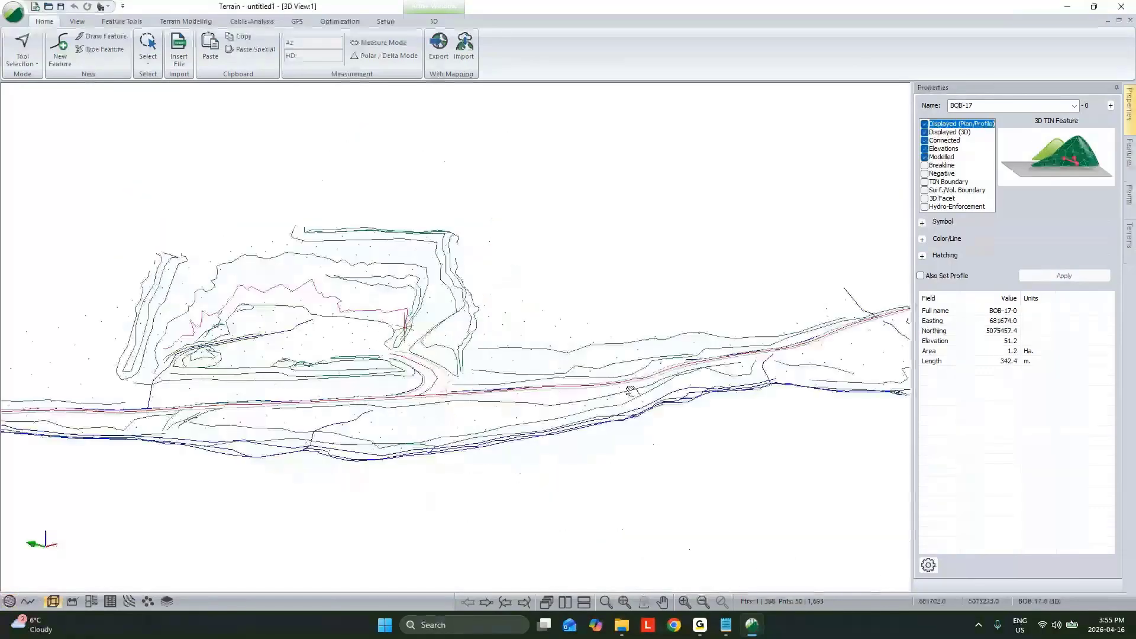
pyautogui.moveTo(632, 391); pyautogui.dragTo(515, 287, button='middle')
pyautogui.moveTo(515, 287); pyautogui.dragTo(406, 203)
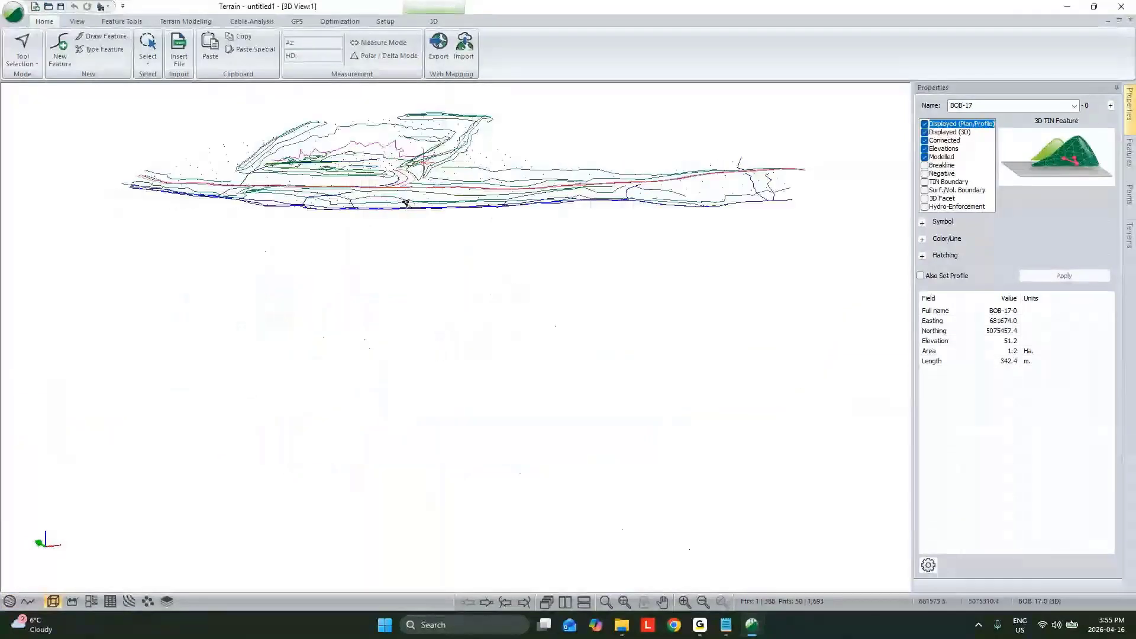
# Step: Generate the TIN with a maximum side length of 200 and both major and minor contours, and inspect the surface in 3D
pyautogui.click(186, 22)
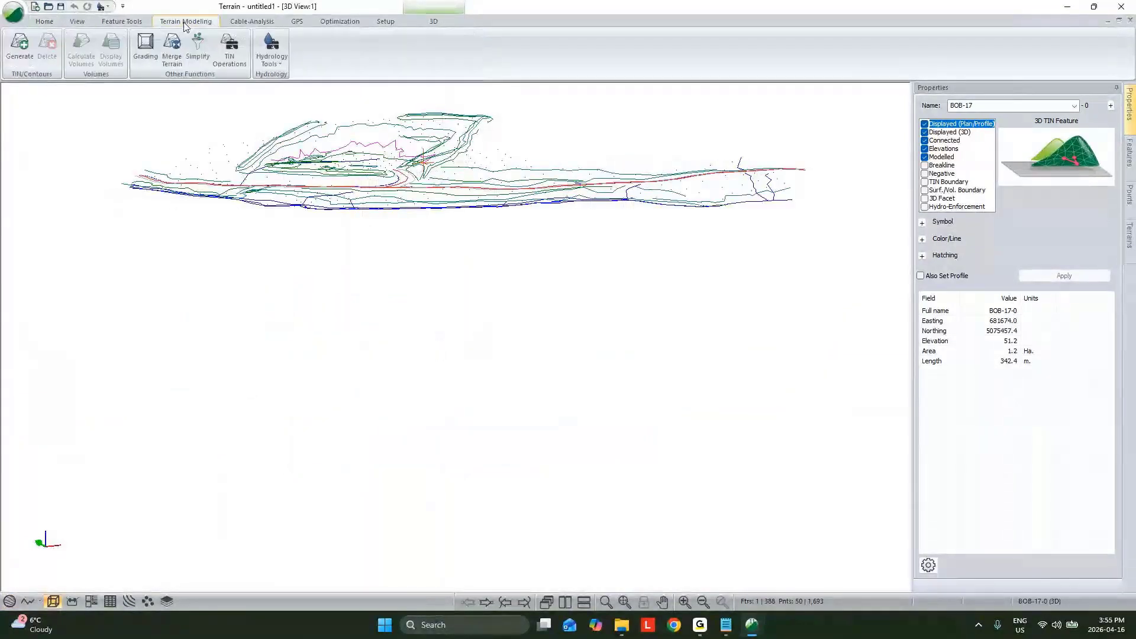
pyautogui.click(19, 44)
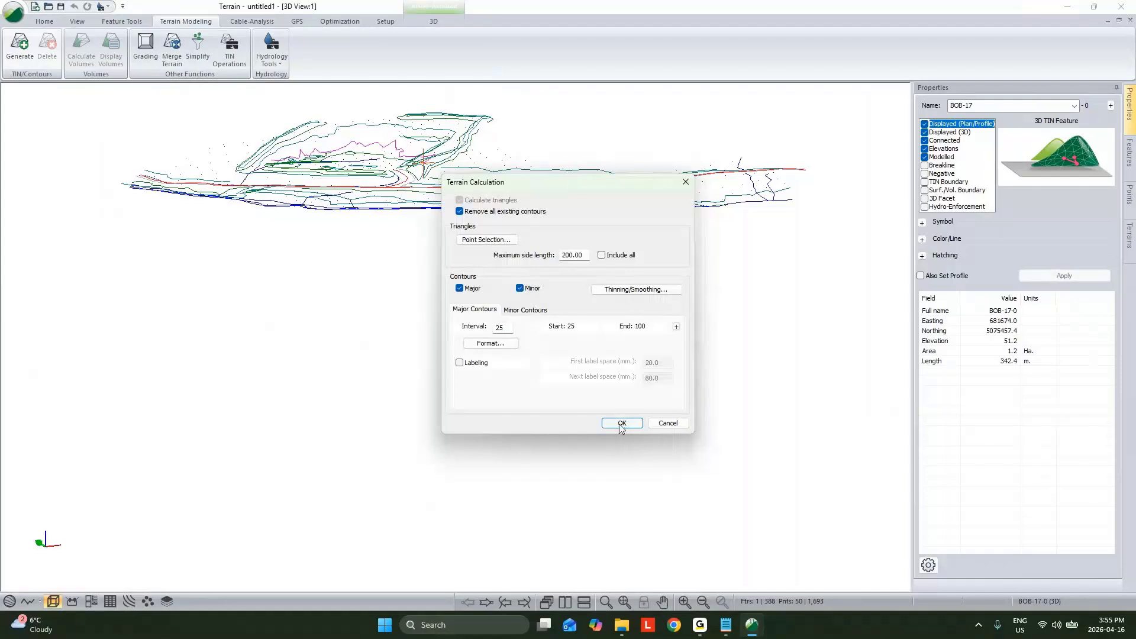
pyautogui.click(621, 423)
pyautogui.moveTo(584, 304); pyautogui.dragTo(476, 399)
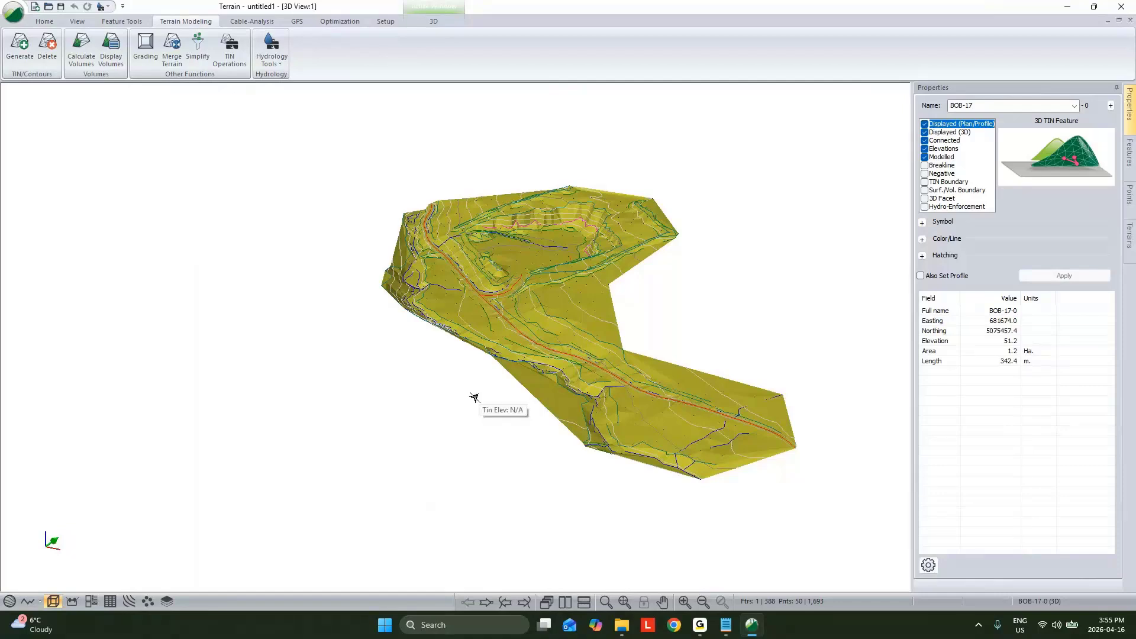
# Step: Close the current terrain, reopen RoadEng11 Terrain, and choose 3D Pts and Lines w 2D Features.dxf for insertion
pyautogui.click(1121, 7)
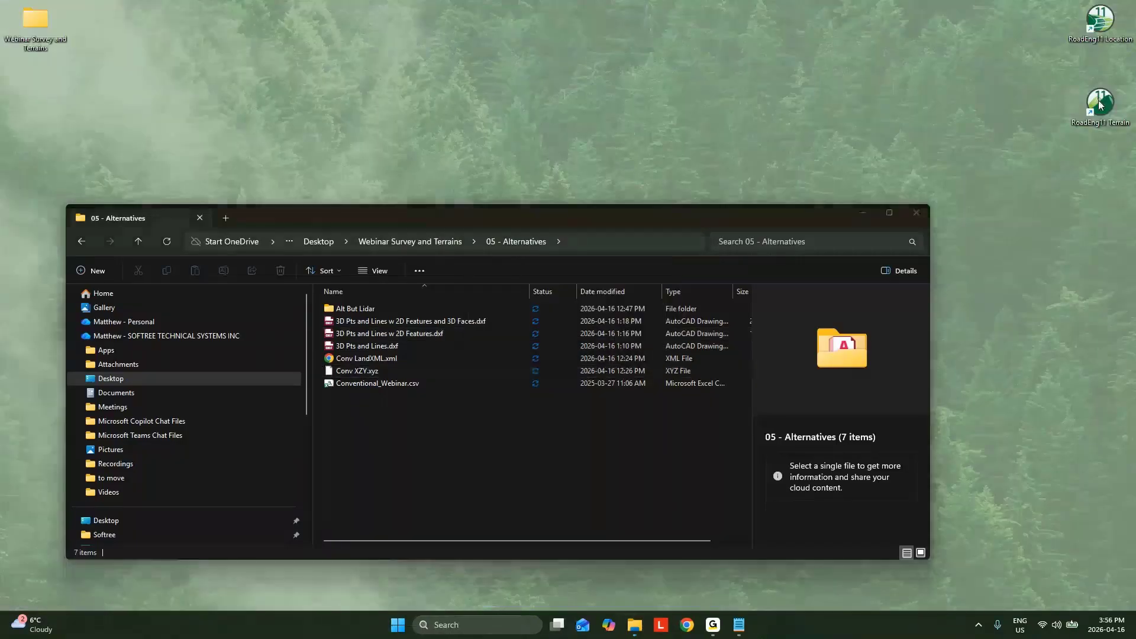
pyautogui.doubleClick(1100, 105)
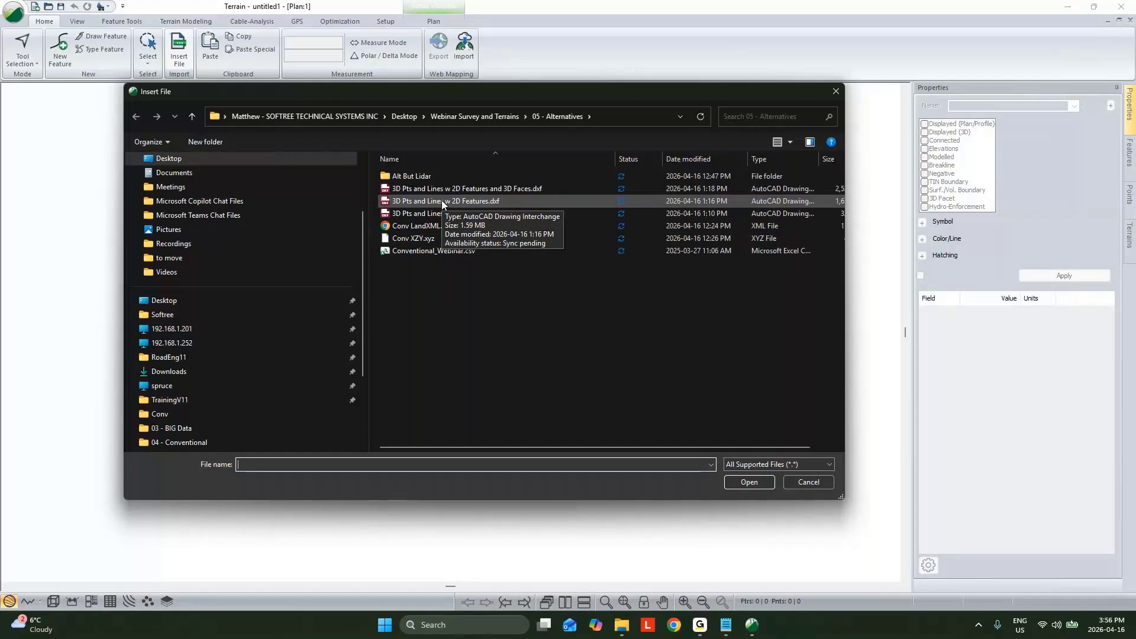
pyautogui.doubleClick(448, 198)
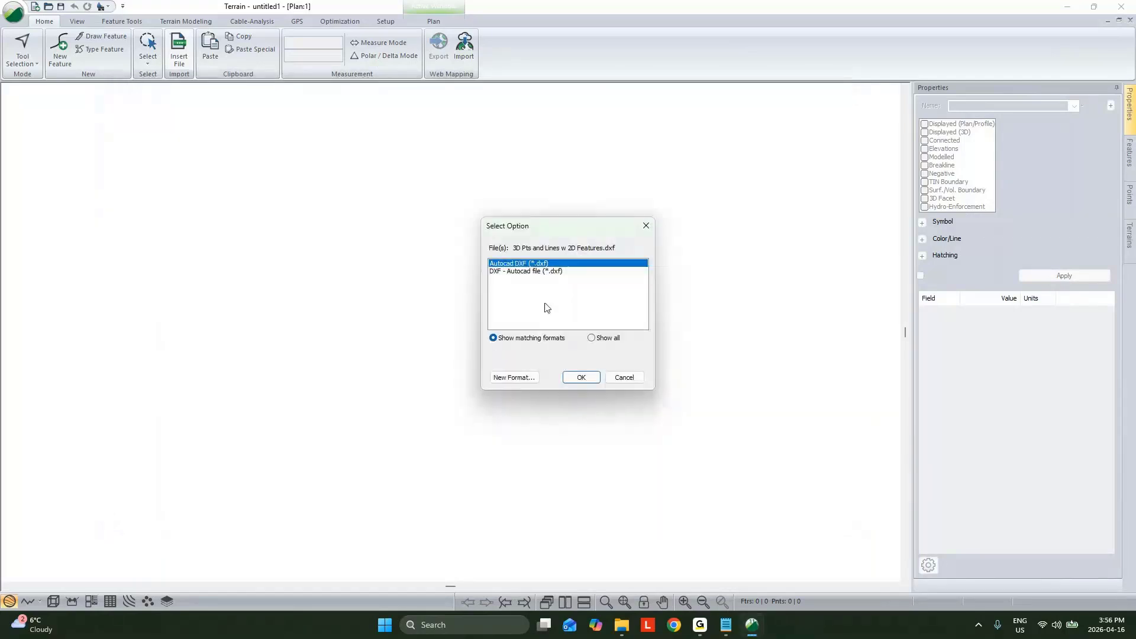
# Step: Import the drawing containing 2D features as Autocad DXF with 3D points, continuing without coordinate conversion
pyautogui.click(582, 377)
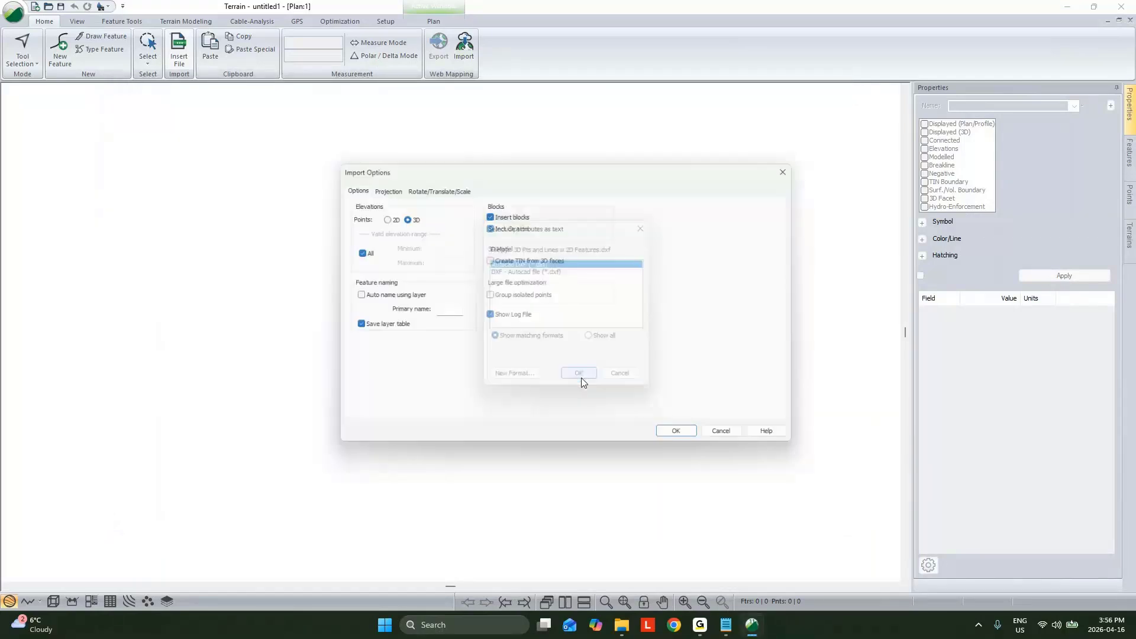
pyautogui.click(685, 439)
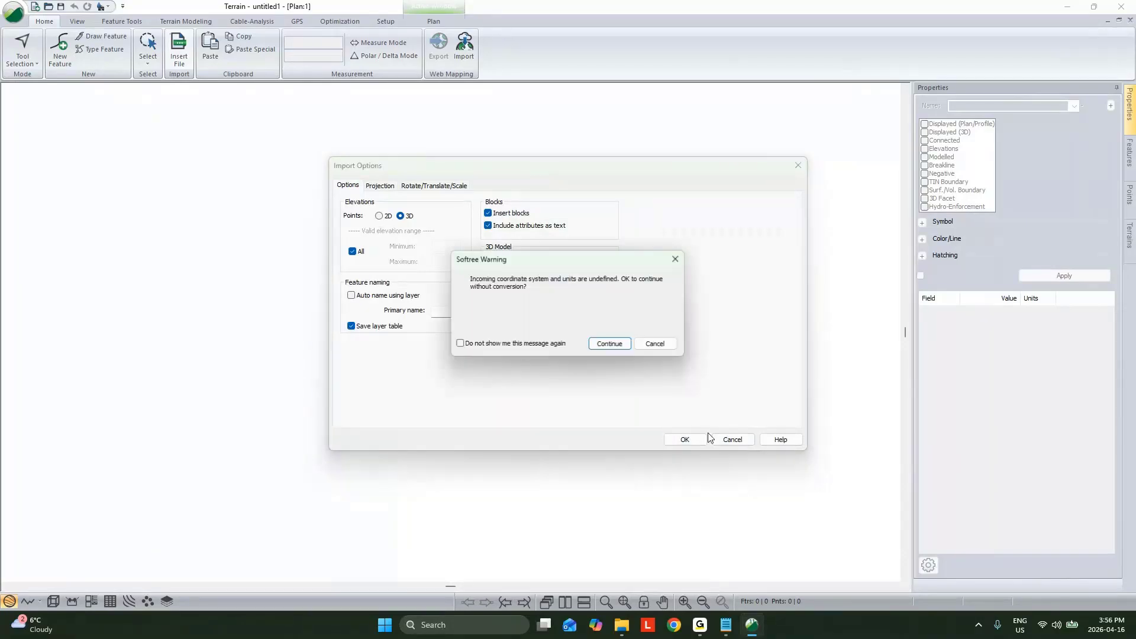
pyautogui.click(605, 349)
pyautogui.scroll(5, 441, 333)
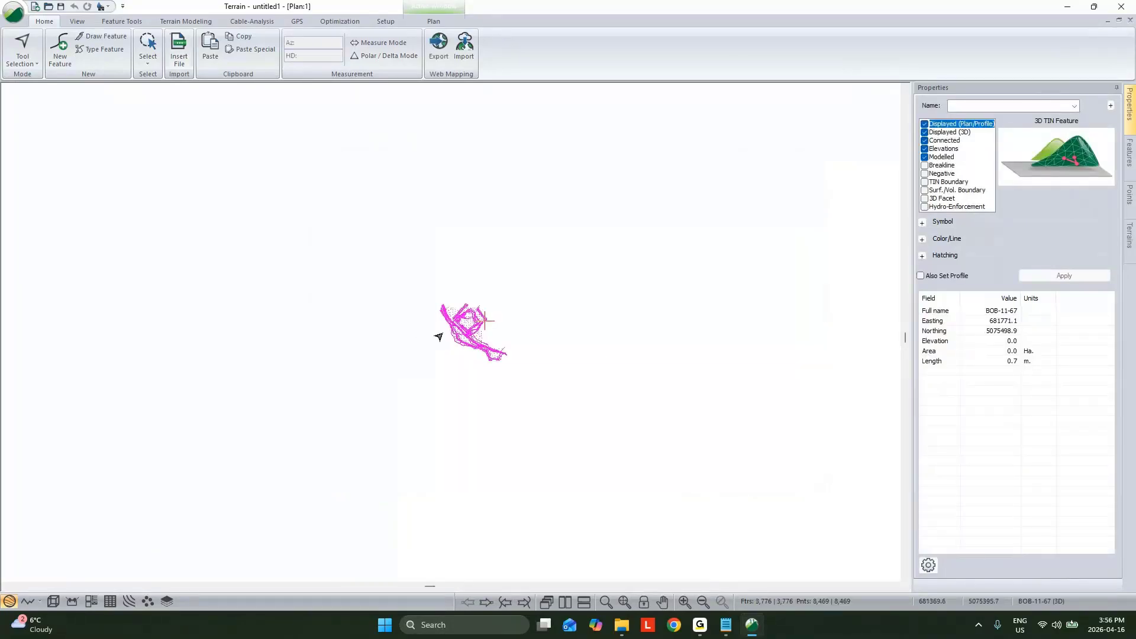
# Step: Select one of the scattered features beneath the survey lines in the 3D view and examine its elevation and position
pyautogui.click(53, 602)
pyautogui.moveTo(409, 442); pyautogui.dragTo(655, 553)
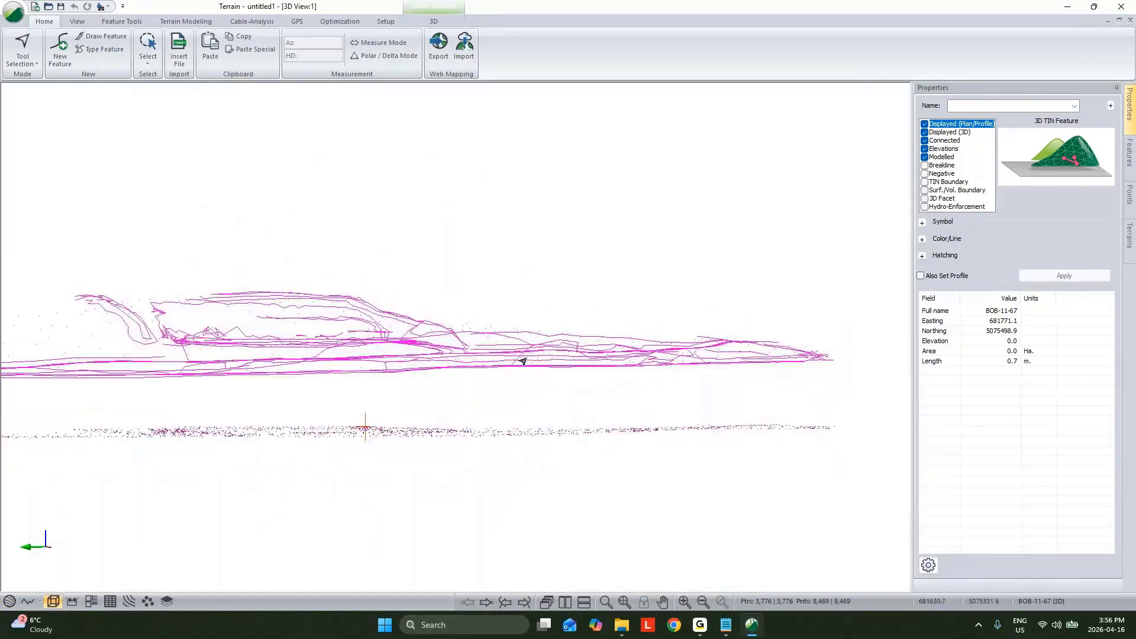
pyautogui.click(554, 431)
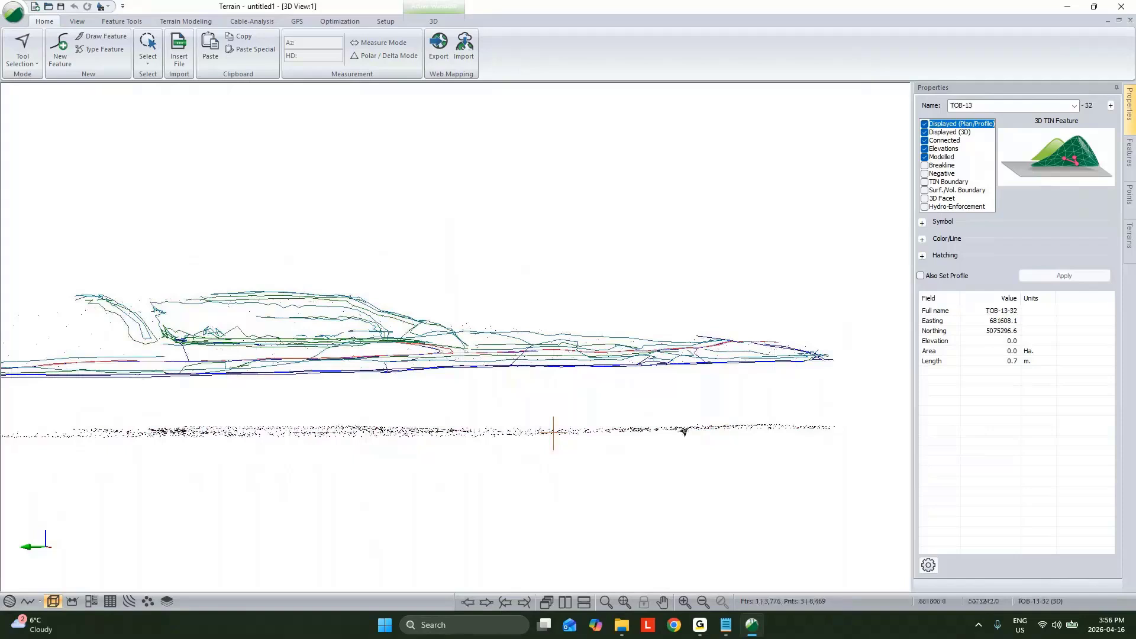
pyautogui.moveTo(714, 401); pyautogui.dragTo(645, 431)
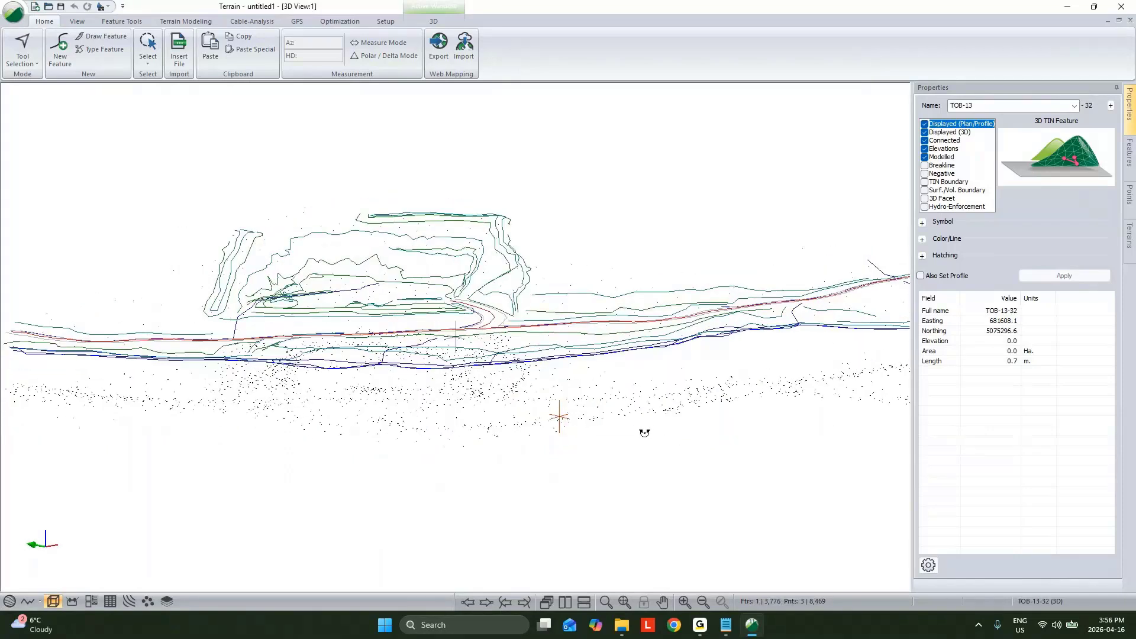
pyautogui.scroll(-5, 645, 431)
pyautogui.moveTo(741, 462); pyautogui.dragTo(710, 473)
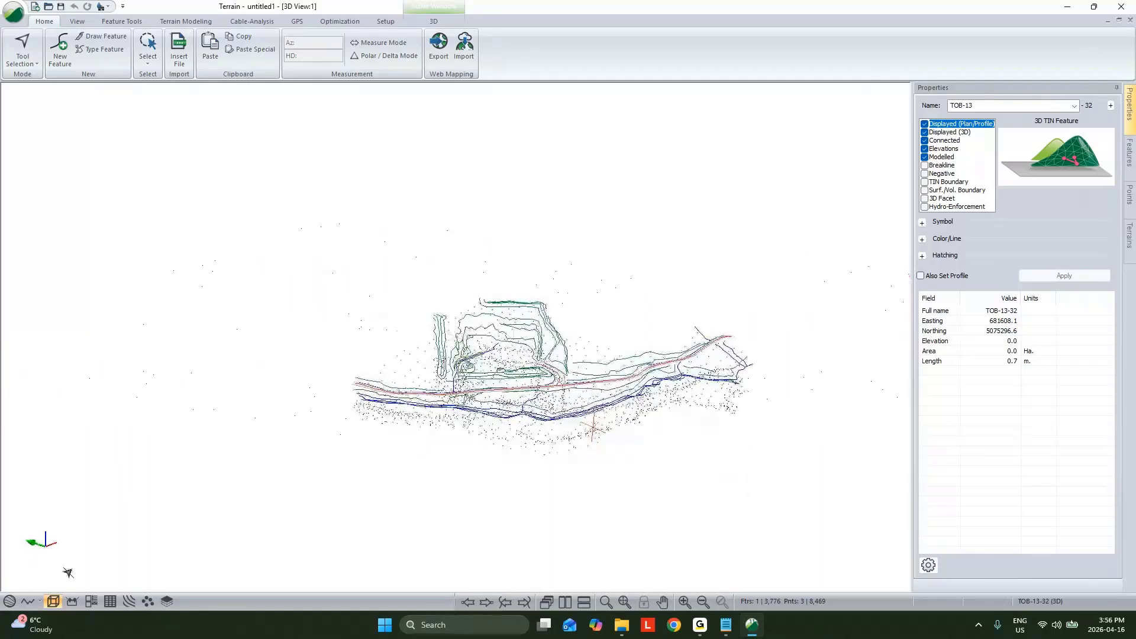
# Step: Return to the plan view and generate the TIN with a maximum side length of 200 and no major or minor contours
pyautogui.click(9, 601)
pyautogui.click(185, 21)
pyautogui.click(20, 48)
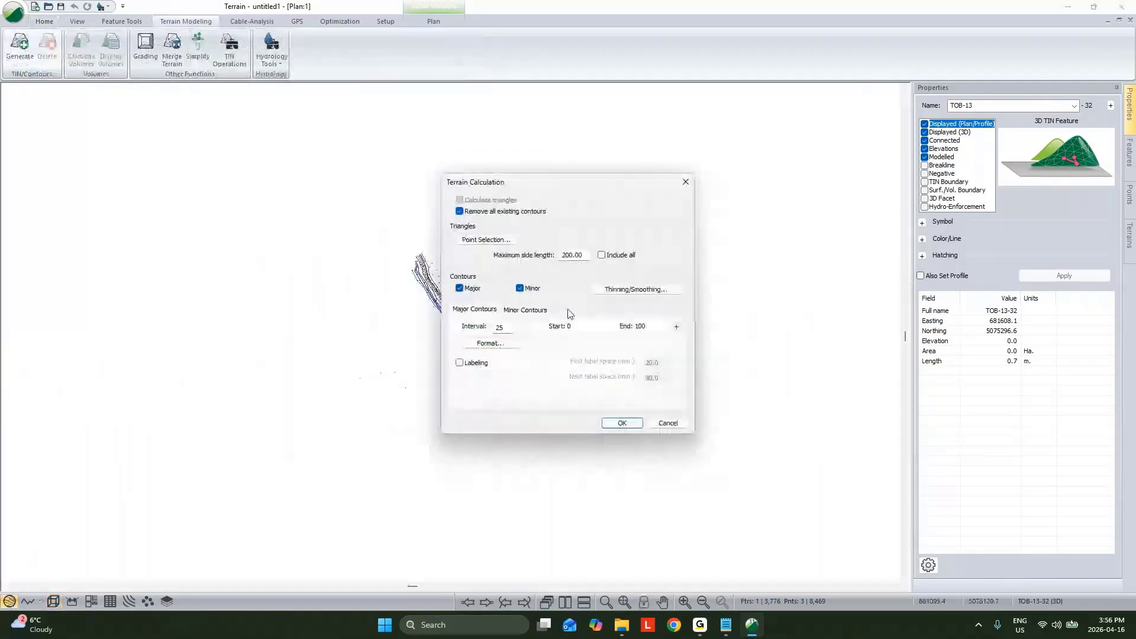
pyautogui.click(460, 288)
pyautogui.click(520, 288)
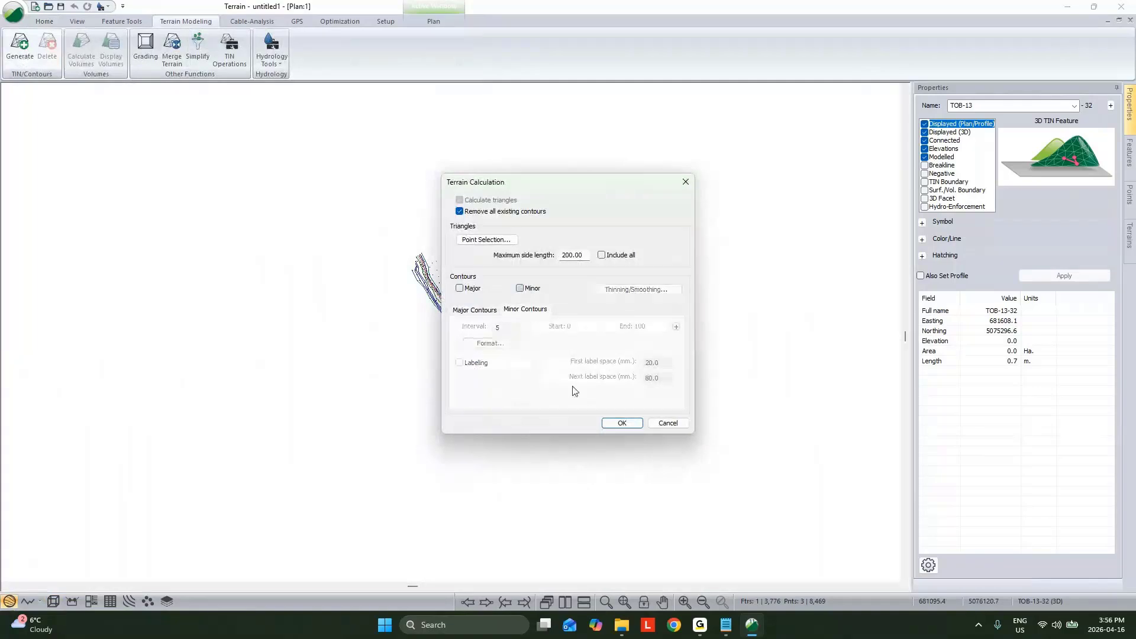
pyautogui.click(612, 424)
# Step: Examine the generated surface from several angles in the 3D view and clear the feature selection
pyautogui.click(53, 602)
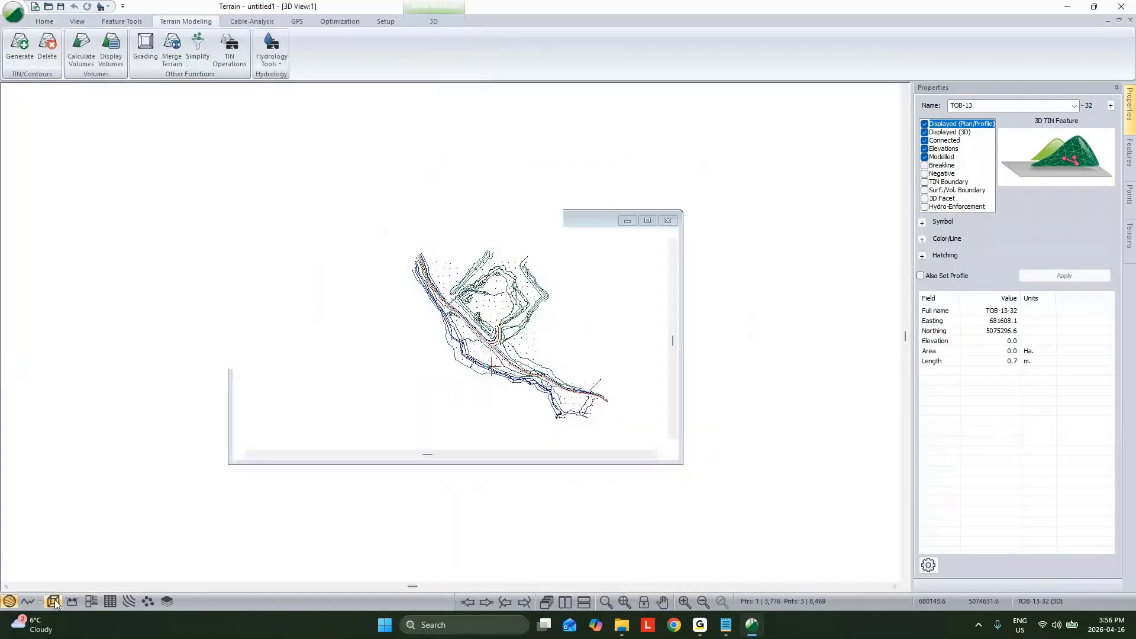
pyautogui.moveTo(615, 384)
pyautogui.mouseDown()
pyautogui.moveTo(633, 400)
pyautogui.moveTo(661, 366)
pyautogui.moveTo(639, 385)
pyautogui.moveTo(434, 398)
pyautogui.mouseUp()
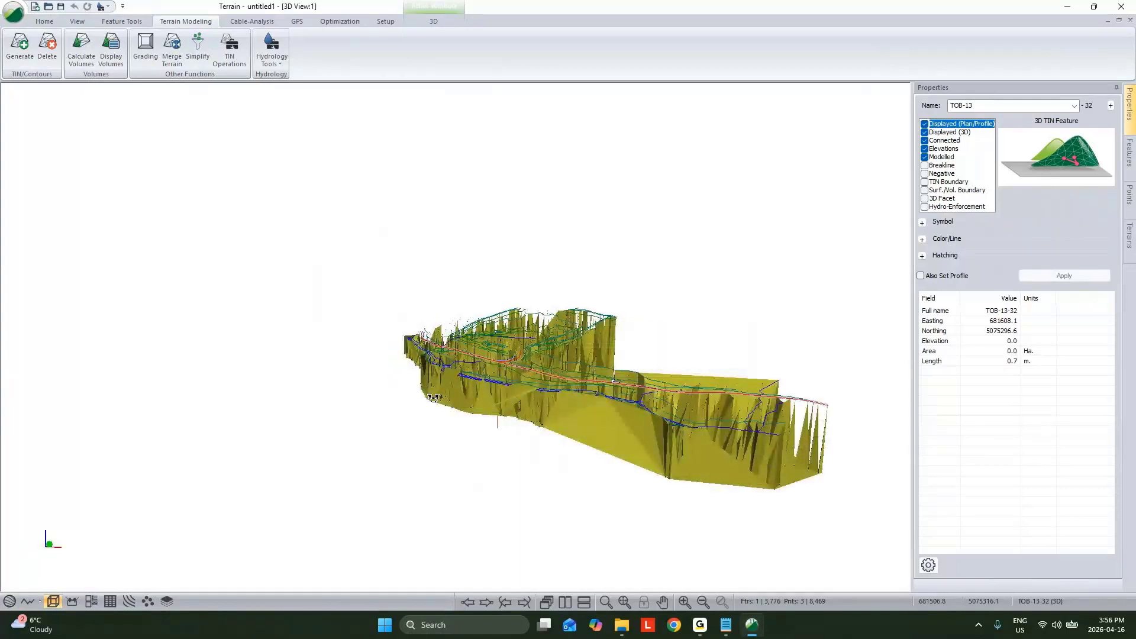
pyautogui.moveTo(434, 398); pyautogui.dragTo(443, 404)
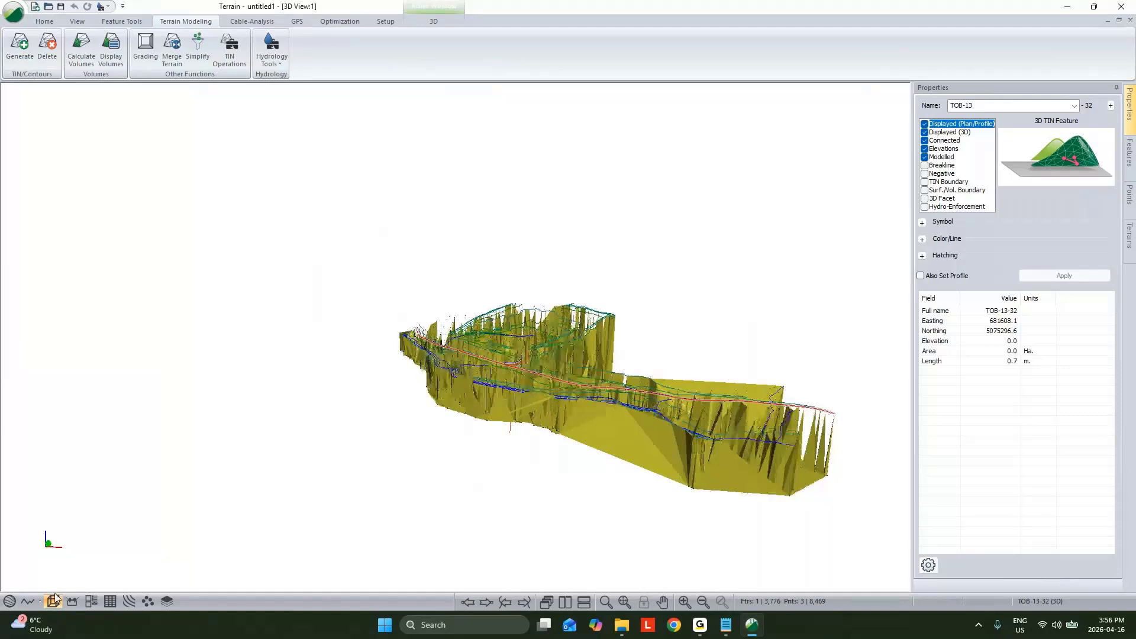
pyautogui.click(54, 600)
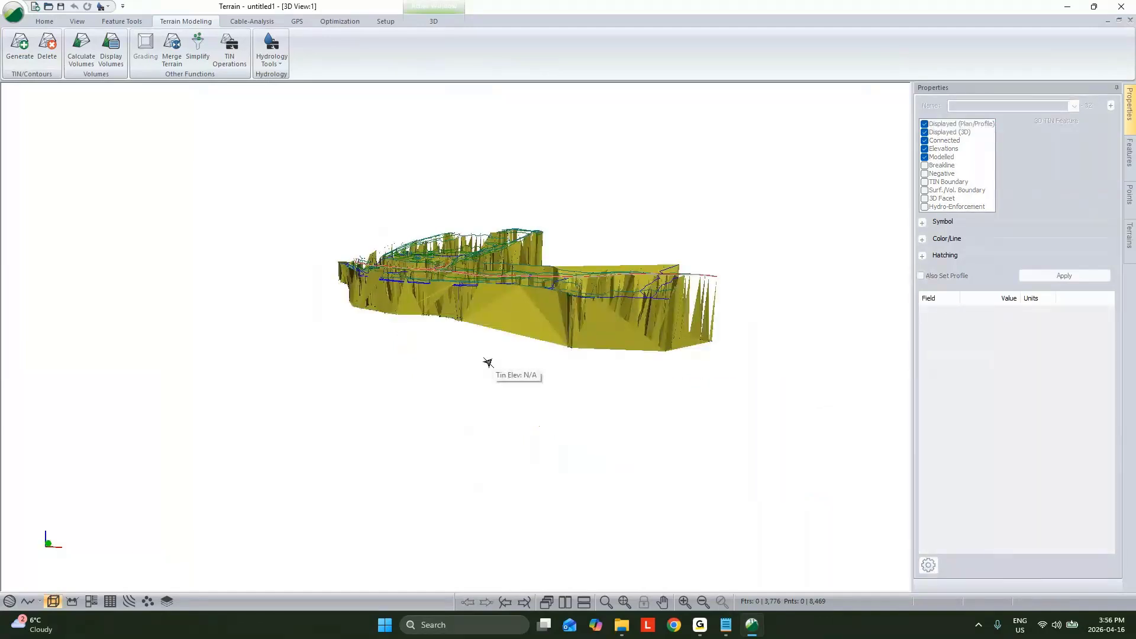
pyautogui.moveTo(497, 358); pyautogui.dragTo(606, 259)
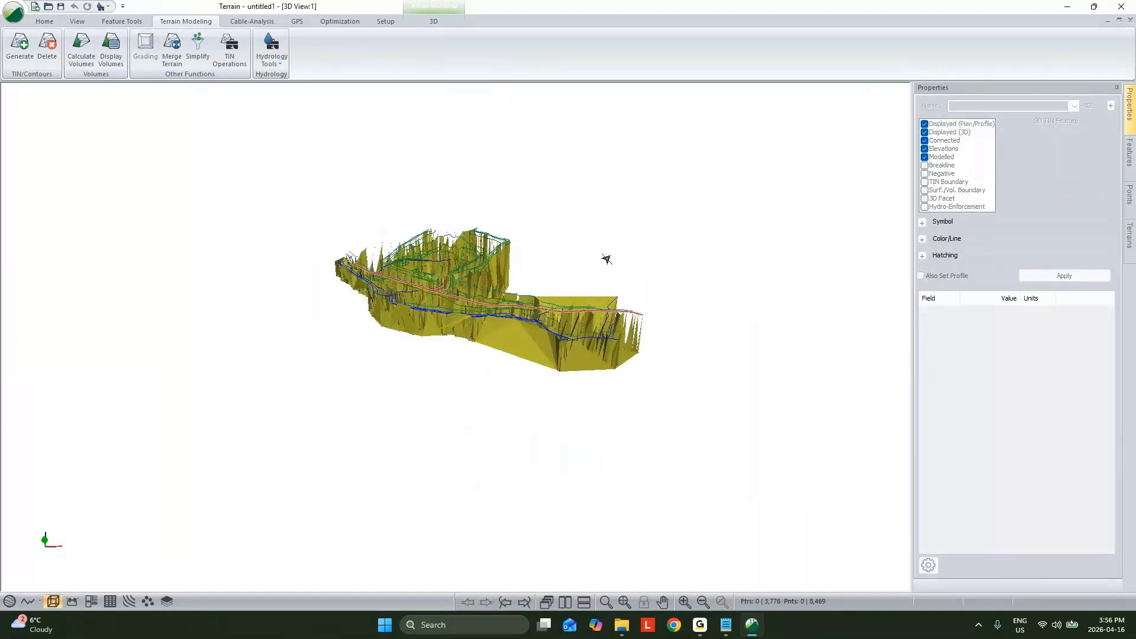
# Step: Delete the distorted terrain model while keeping the imported survey features
pyautogui.rightClick(593, 257)
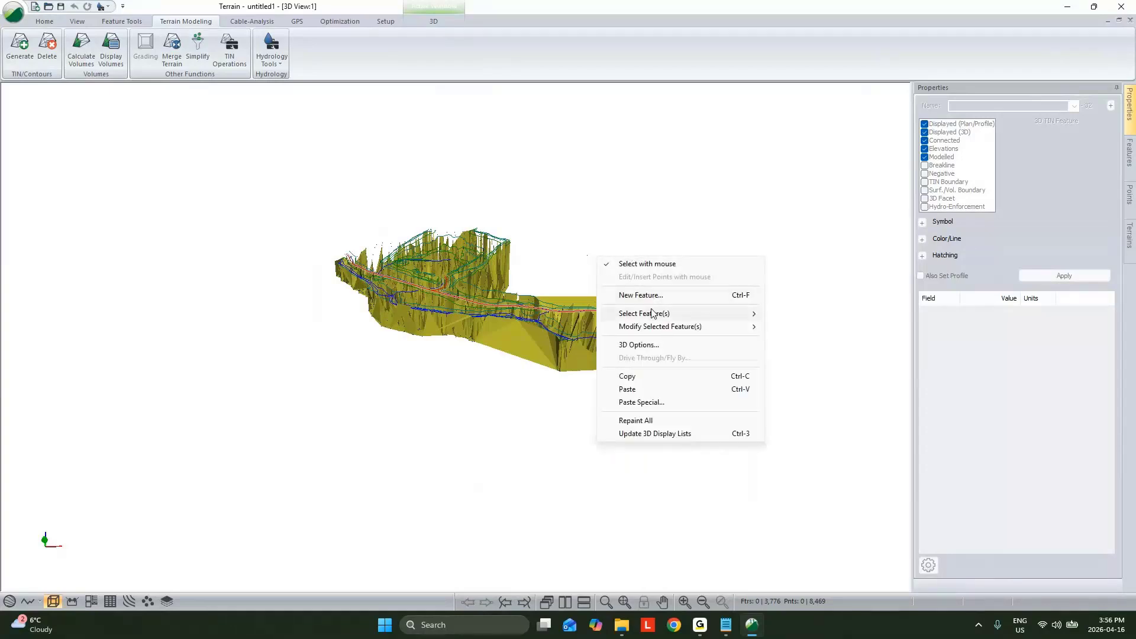
pyautogui.moveTo(654, 313)
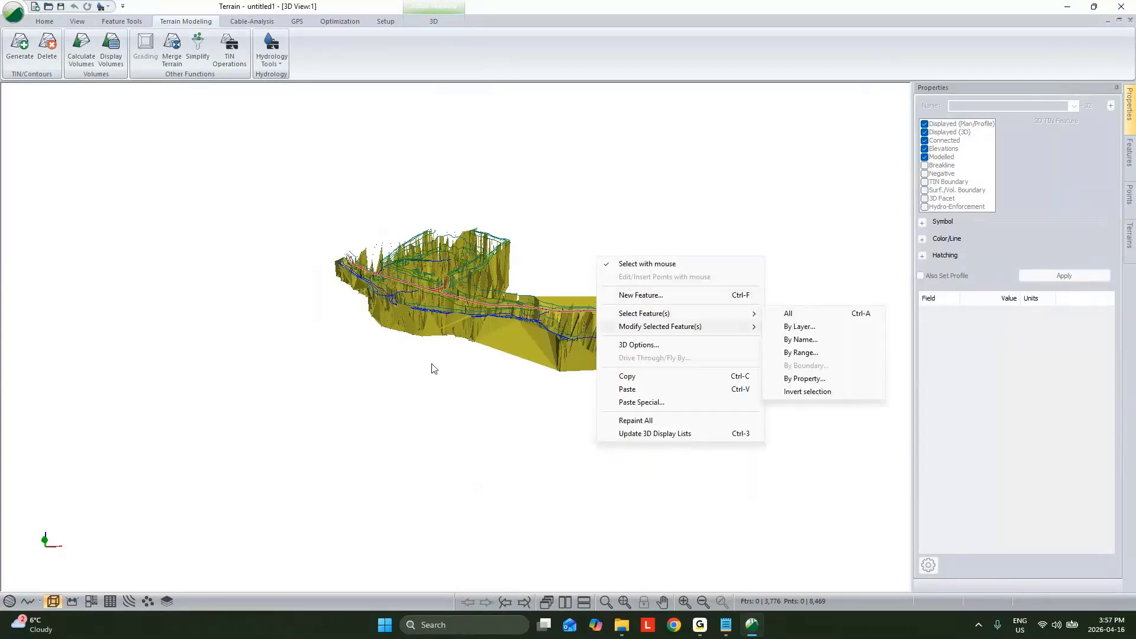
pyautogui.moveTo(467, 339); pyautogui.dragTo(476, 364)
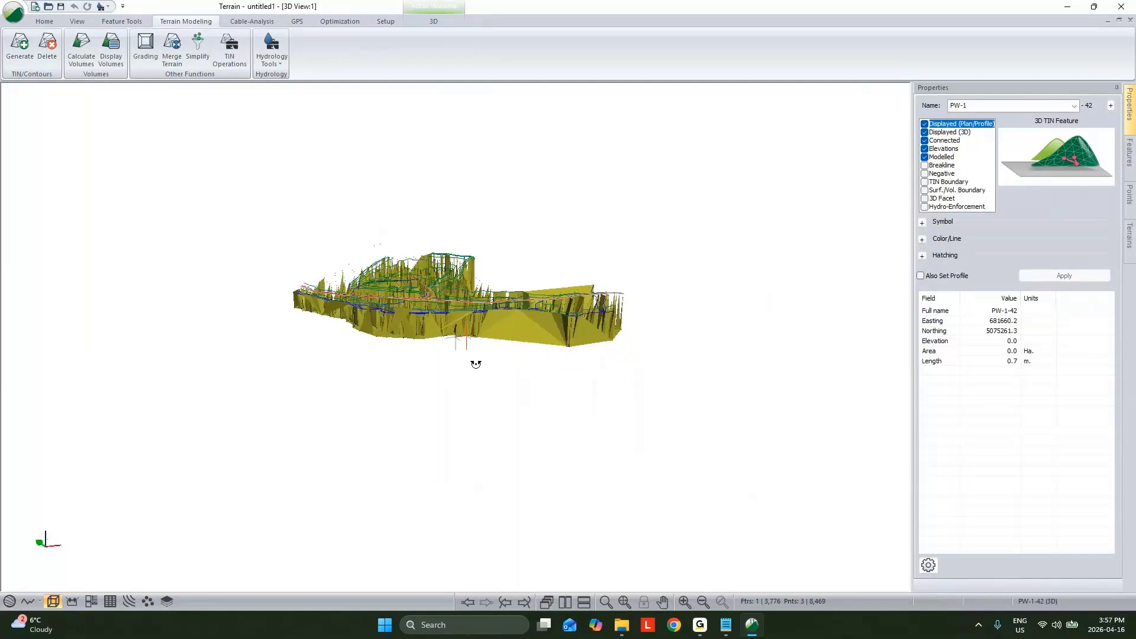
pyautogui.click(47, 44)
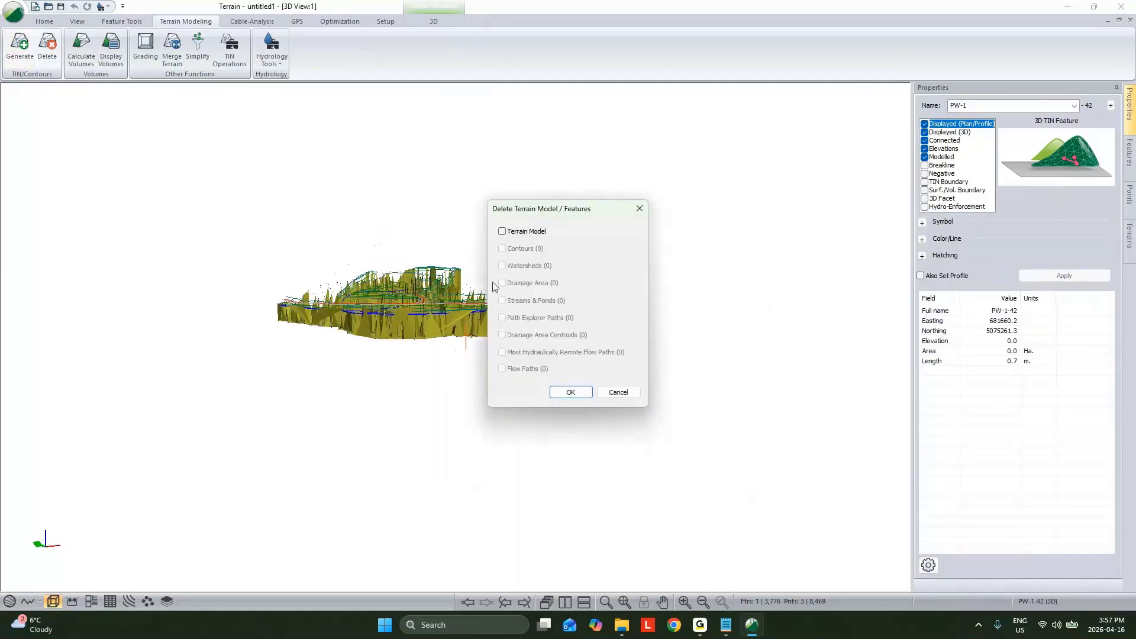
pyautogui.click(502, 232)
pyautogui.click(570, 393)
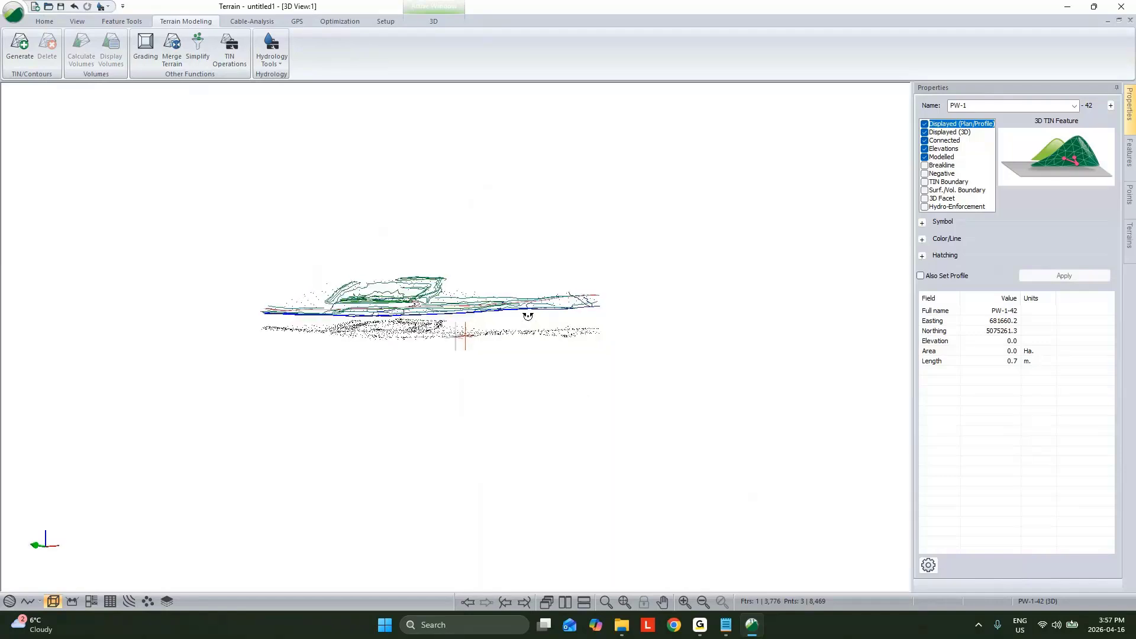
# Step: View the survey from the side and select one of the features beneath the survey lines to check its elevation
pyautogui.scroll(2, 515, 303)
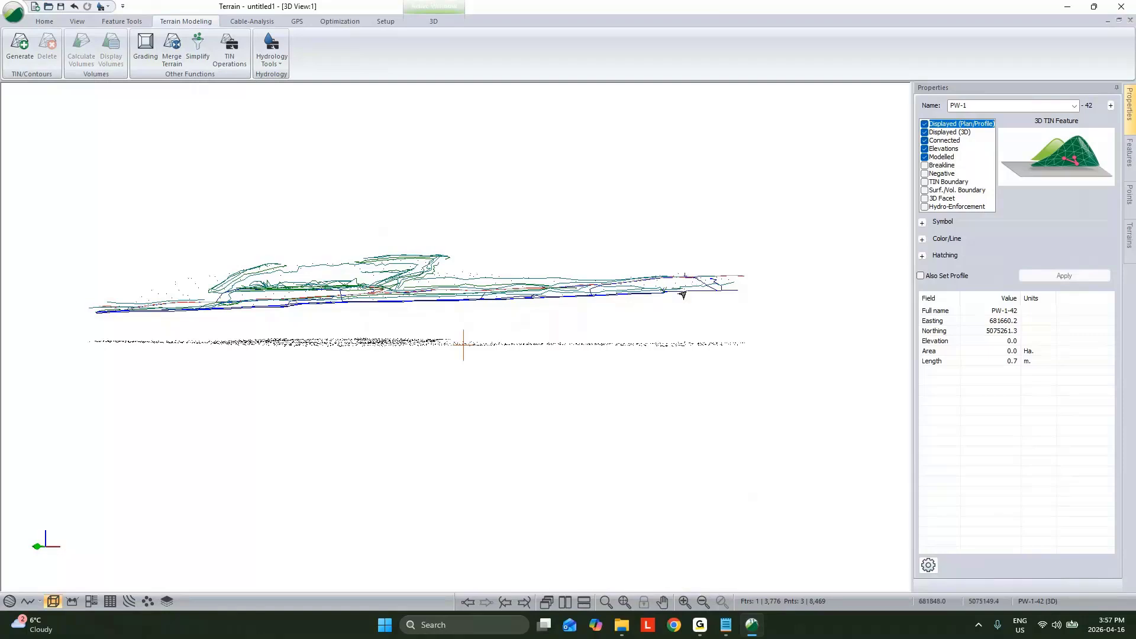
pyautogui.scroll(2, 556, 348)
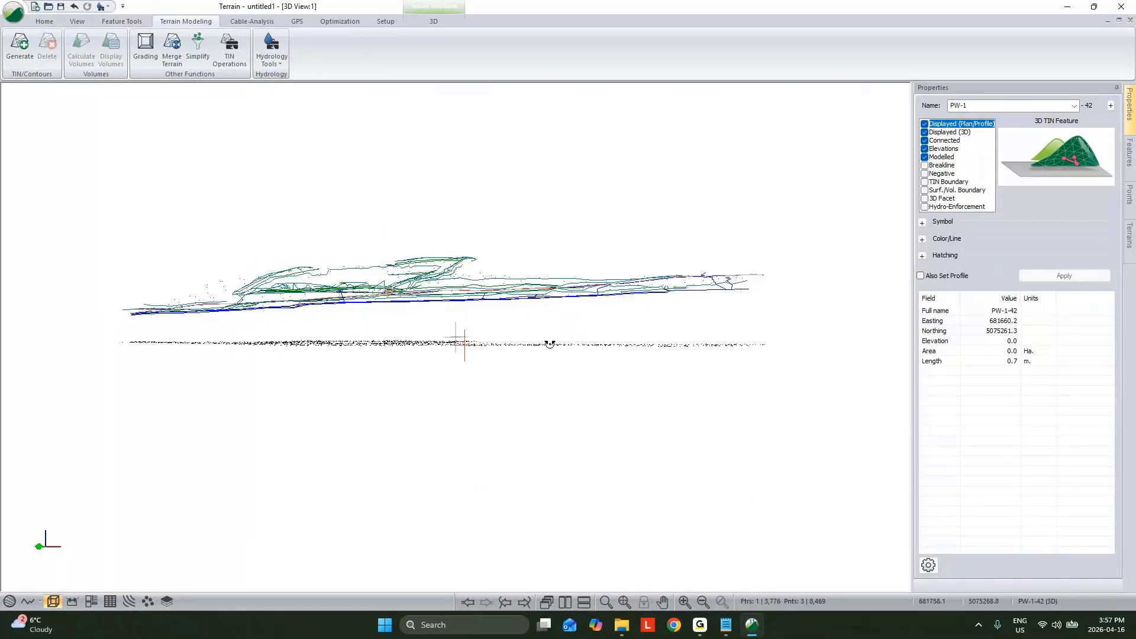
pyautogui.click(568, 213)
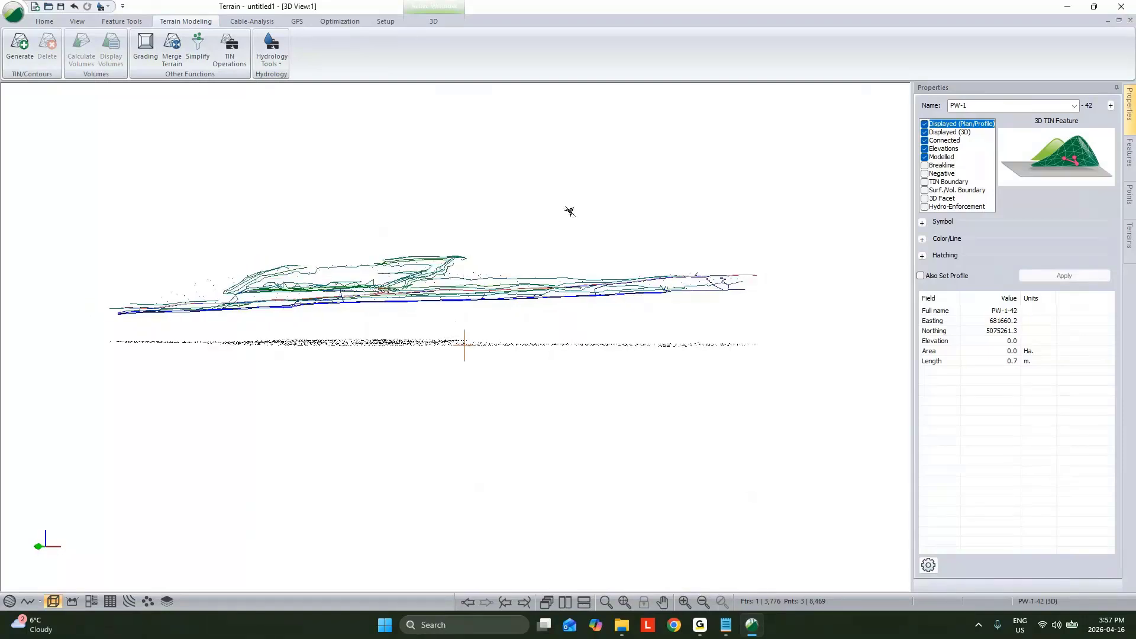
pyautogui.click(483, 344)
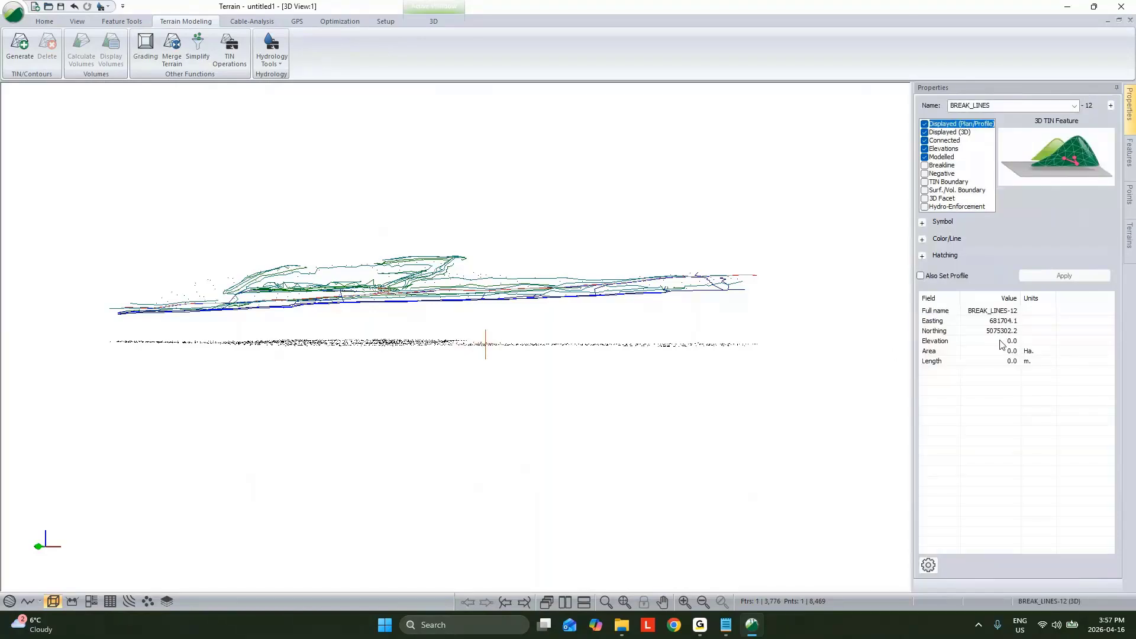
# Step: Try to select the low features by range in the 3D view, with a Z range from -1 to 1
pyautogui.rightClick(596, 205)
pyautogui.moveTo(644, 261)
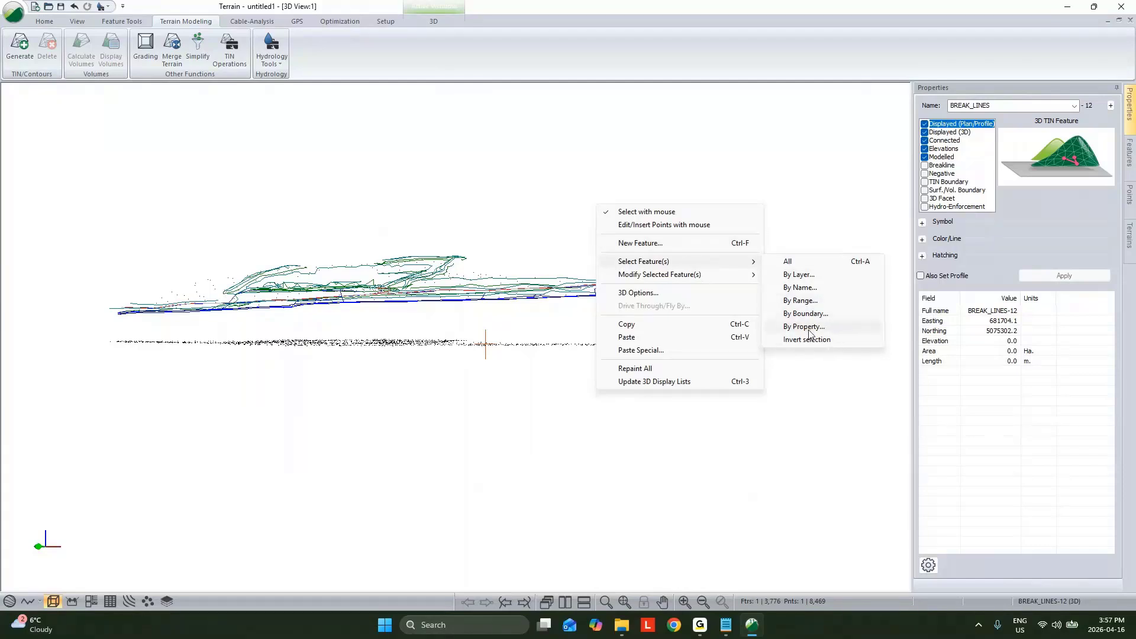
pyautogui.click(800, 300)
pyautogui.click(488, 321)
pyautogui.click(569, 323)
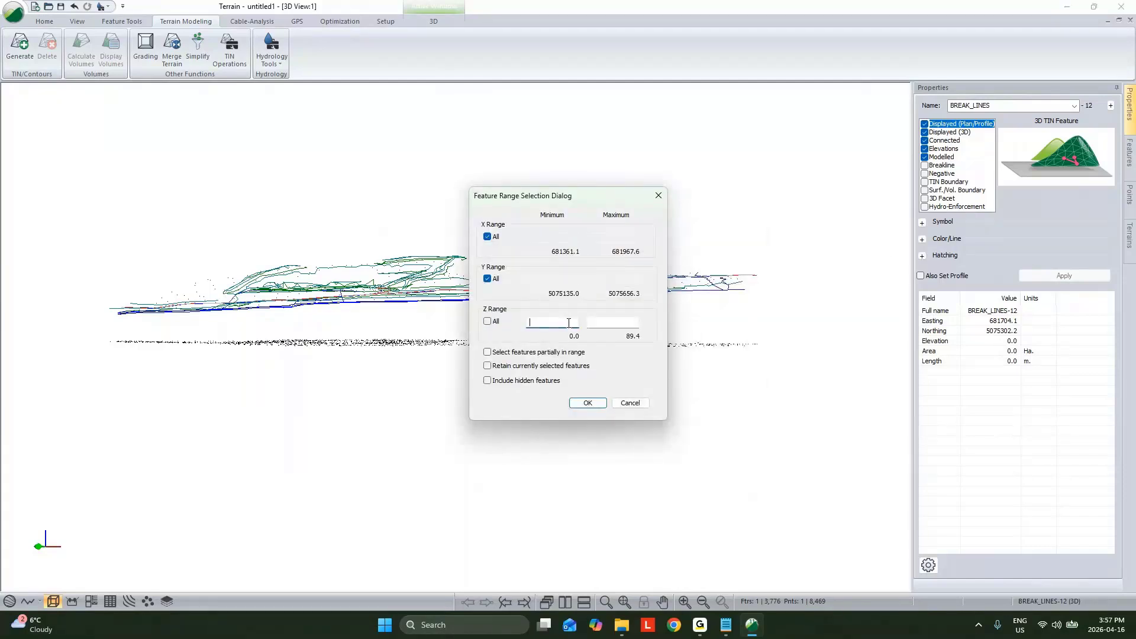
pyautogui.write('-1')
pyautogui.click(624, 321)
pyautogui.write('1')
pyautogui.click(598, 406)
pyautogui.moveTo(528, 372); pyautogui.dragTo(572, 420)
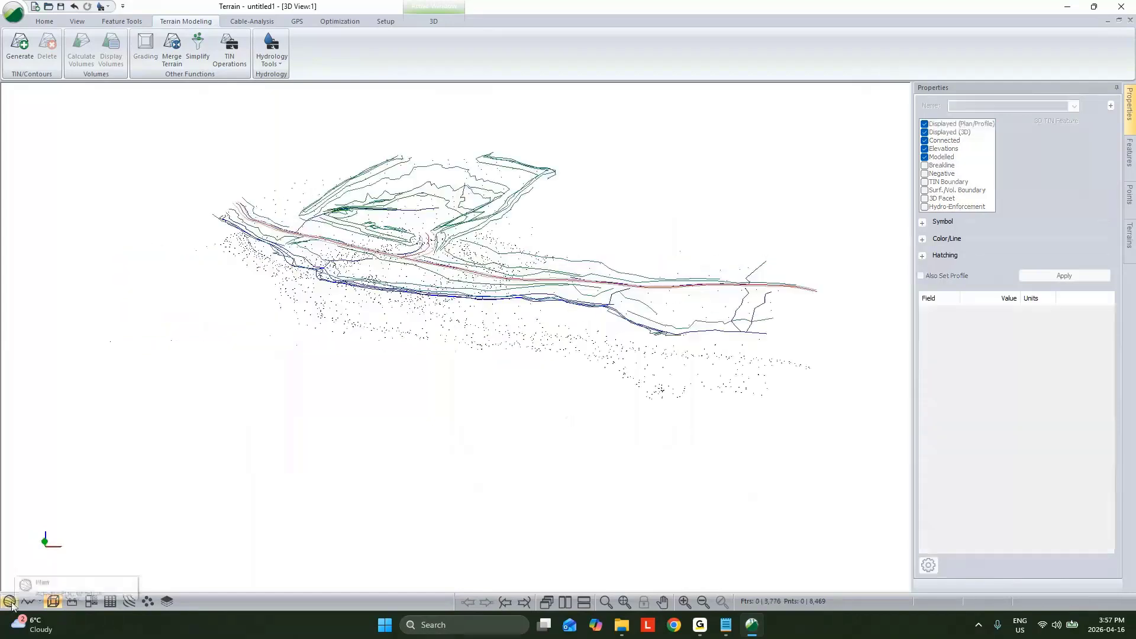
# Step: In the plan view, select features by a Z range starting at -1, including features partially in range and hidden features
pyautogui.click(9, 601)
pyautogui.rightClick(577, 280)
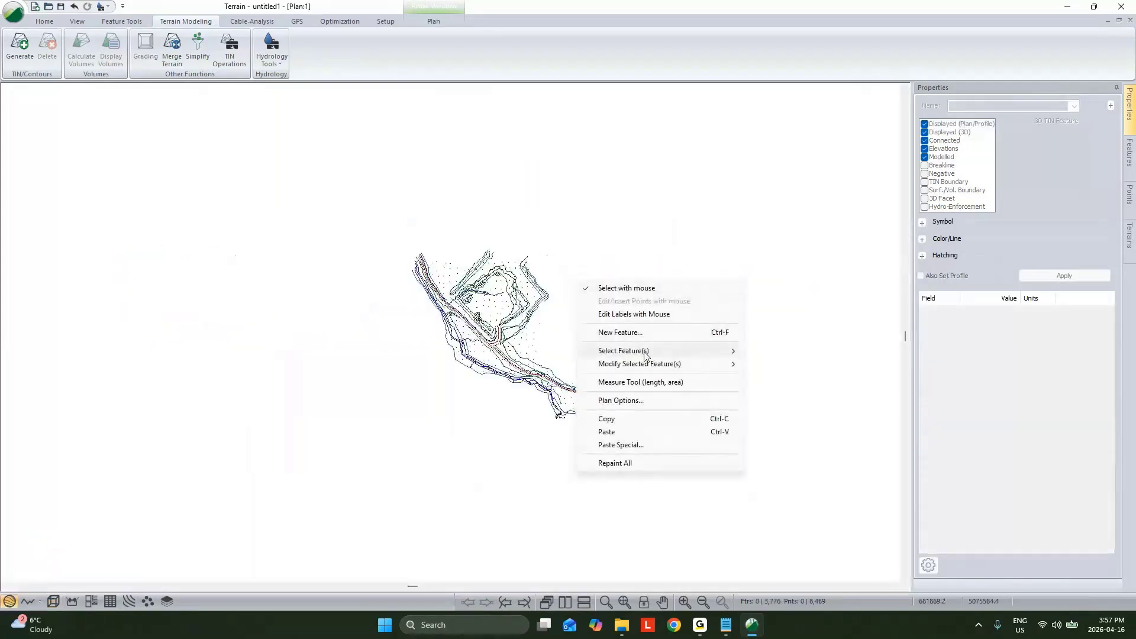
pyautogui.moveTo(645, 356)
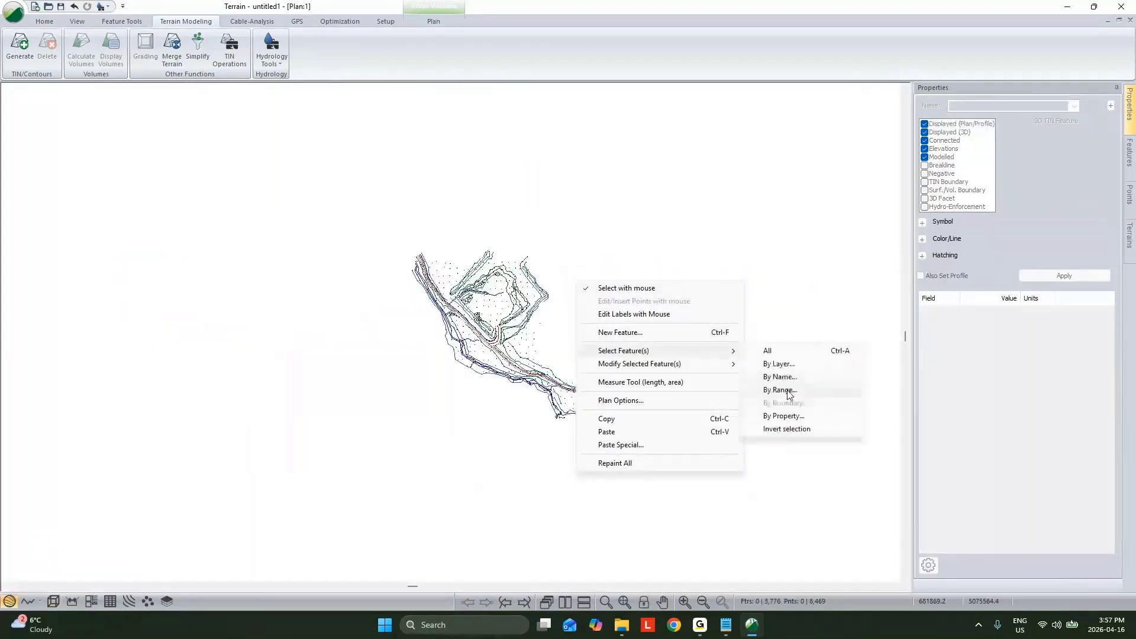
pyautogui.click(787, 392)
pyautogui.click(496, 325)
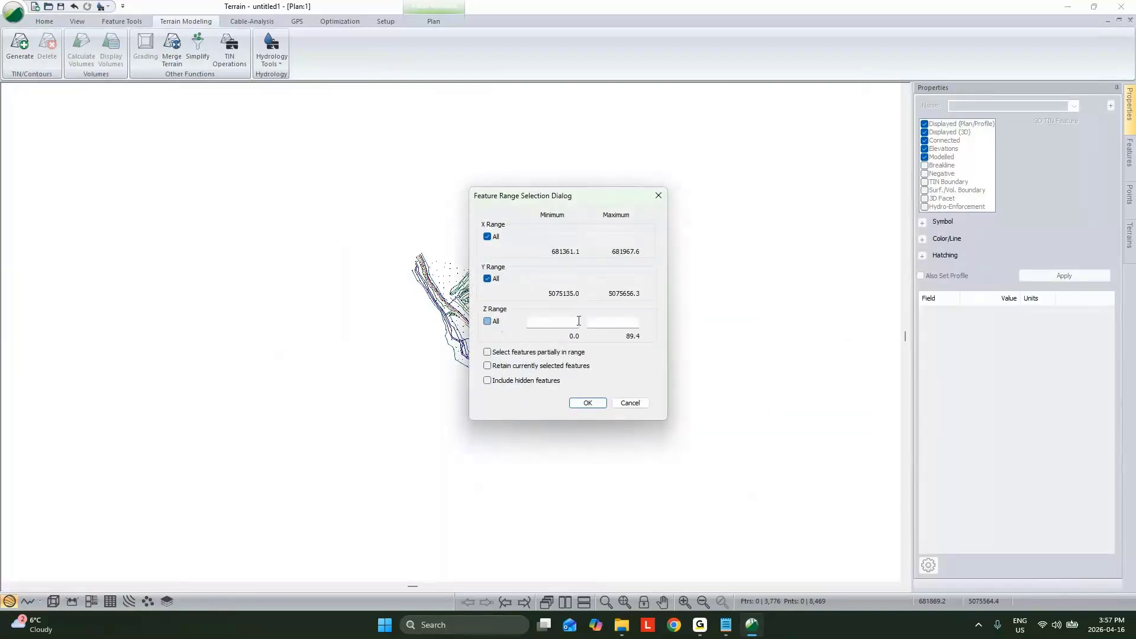
pyautogui.click(570, 327)
pyautogui.write('-1')
pyautogui.press('Tab')
pyautogui.write('1')
pyautogui.click(488, 381)
pyautogui.click(487, 352)
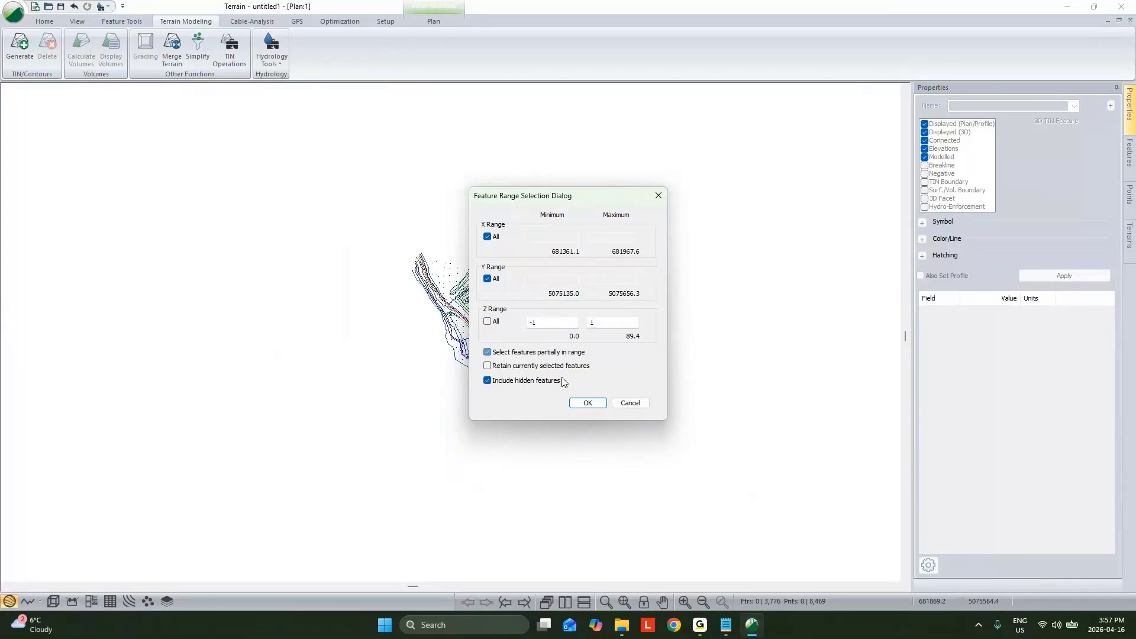
pyautogui.click(589, 405)
pyautogui.scroll(2, 548, 345)
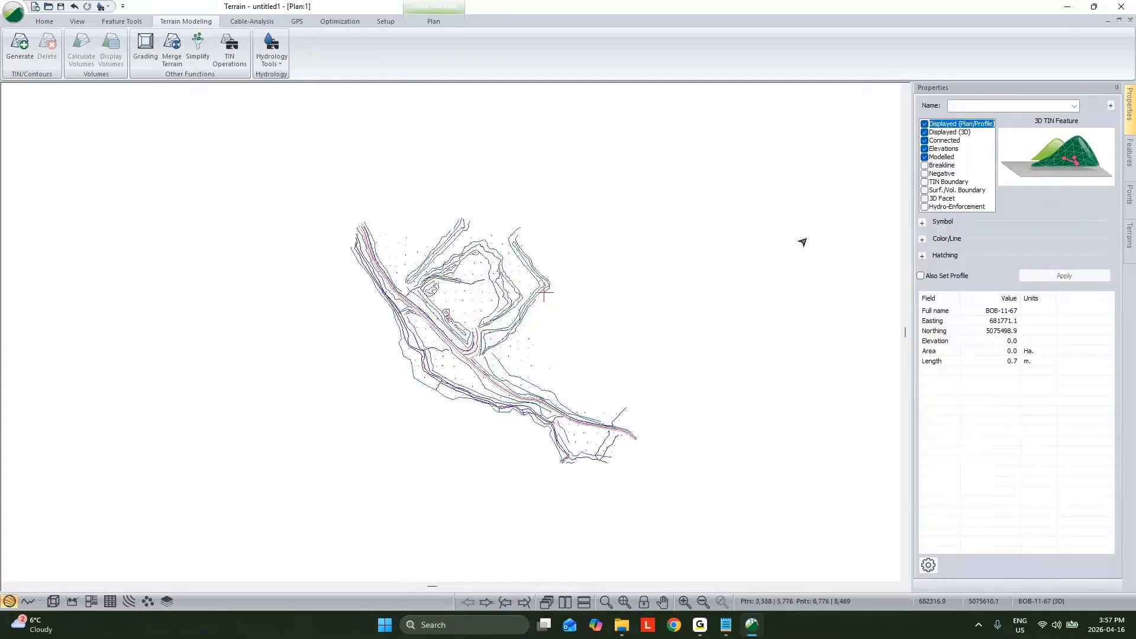
# Step: Turn the selected features into 2D features by disabling their Modelled and Elevations properties
pyautogui.click(925, 157)
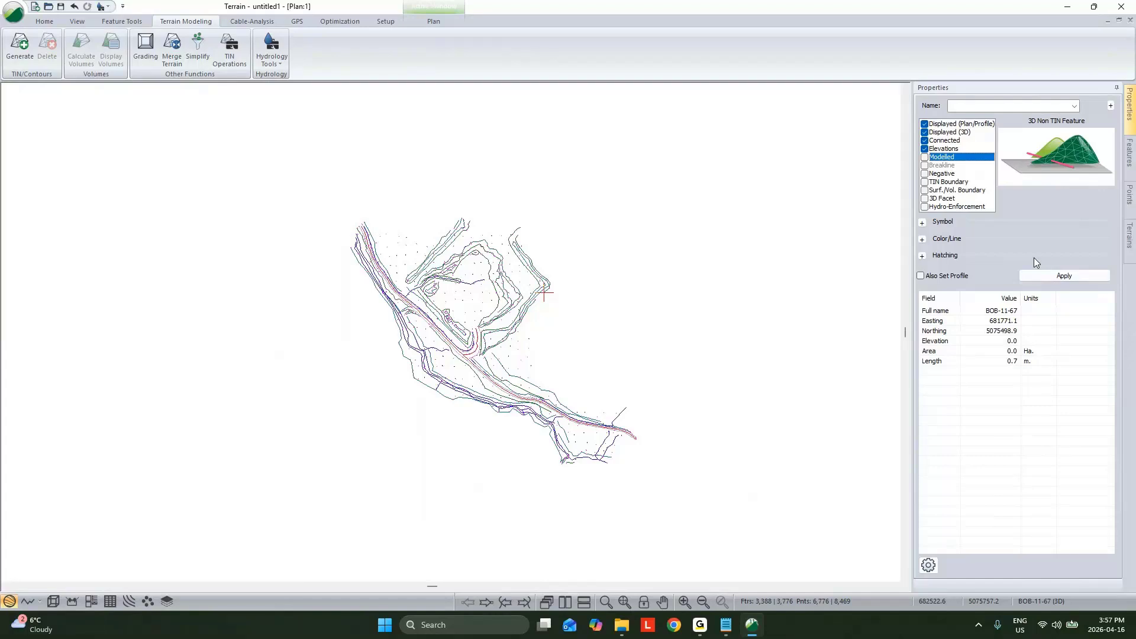
pyautogui.click(925, 149)
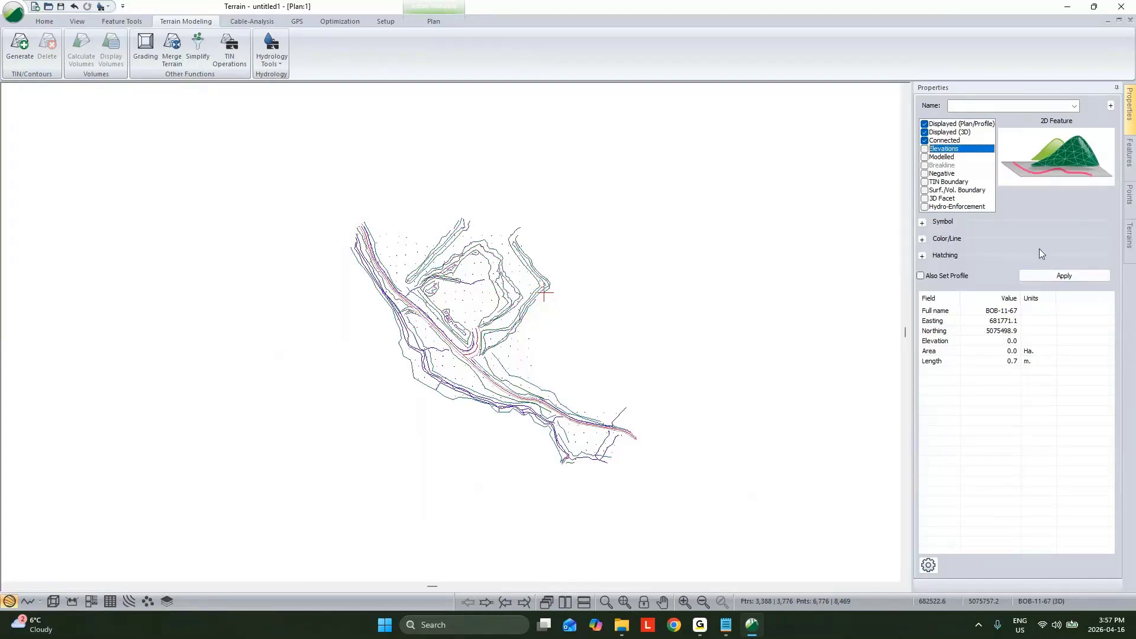
pyautogui.click(1064, 276)
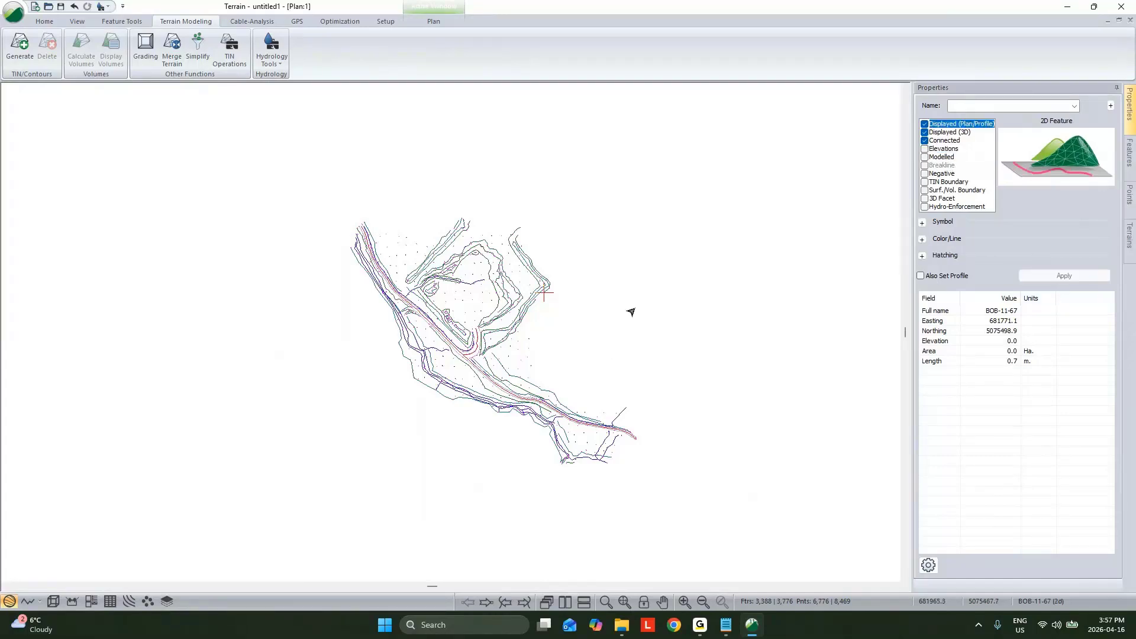
# Step: Generate the TIN with a maximum side length of 200 and no contours, and inspect the surface and ditch line in 3D
pyautogui.click(19, 44)
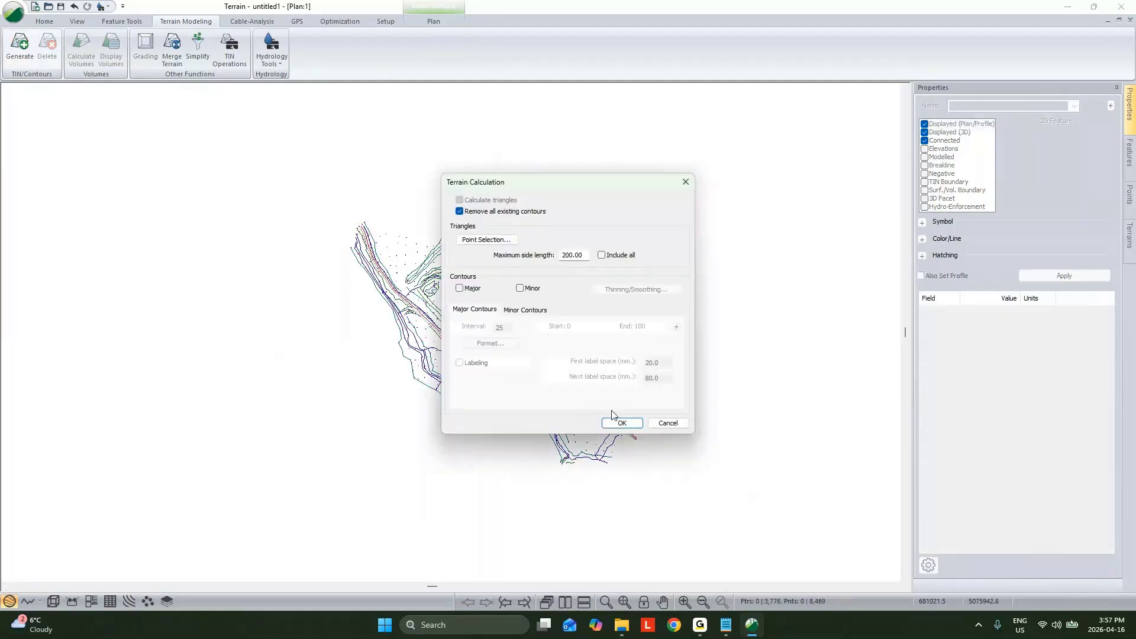
pyautogui.click(616, 420)
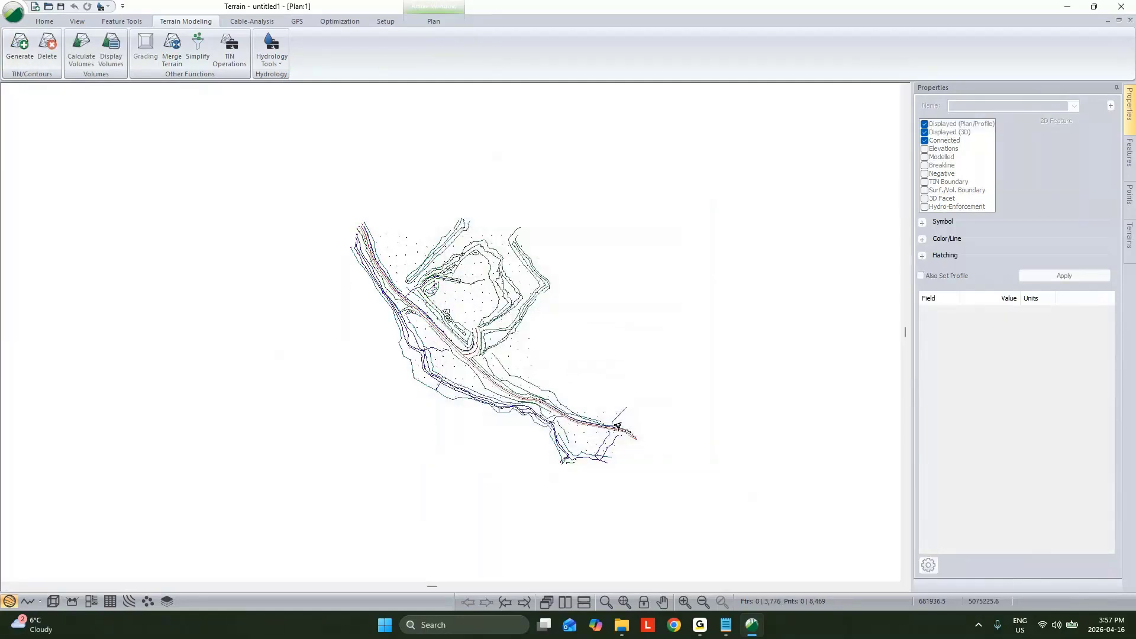
pyautogui.click(53, 601)
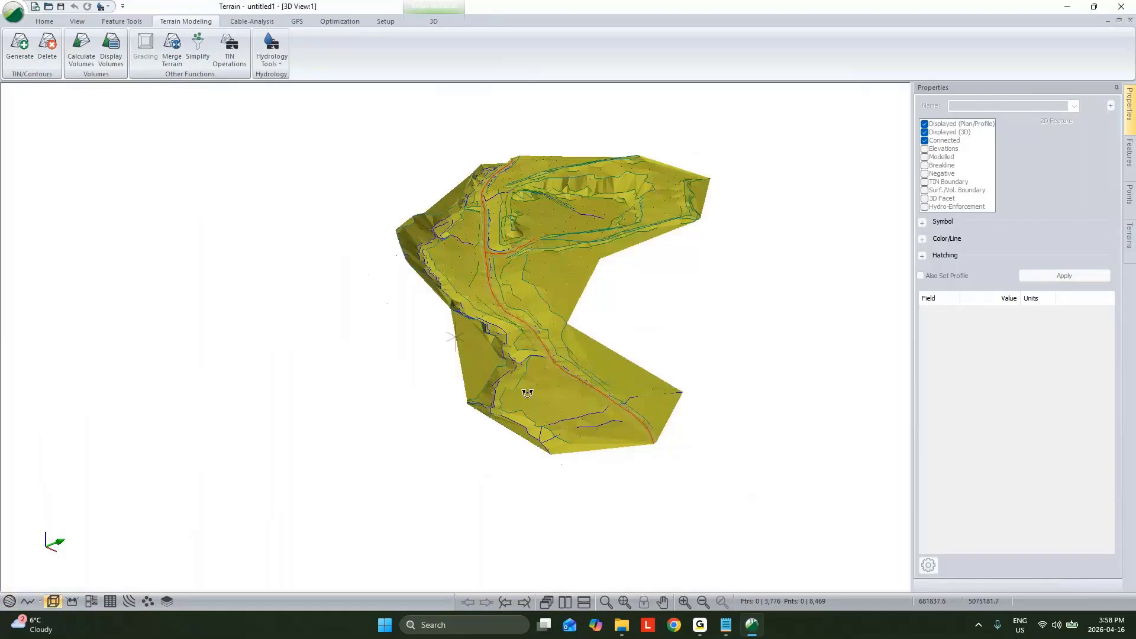
pyautogui.moveTo(526, 397)
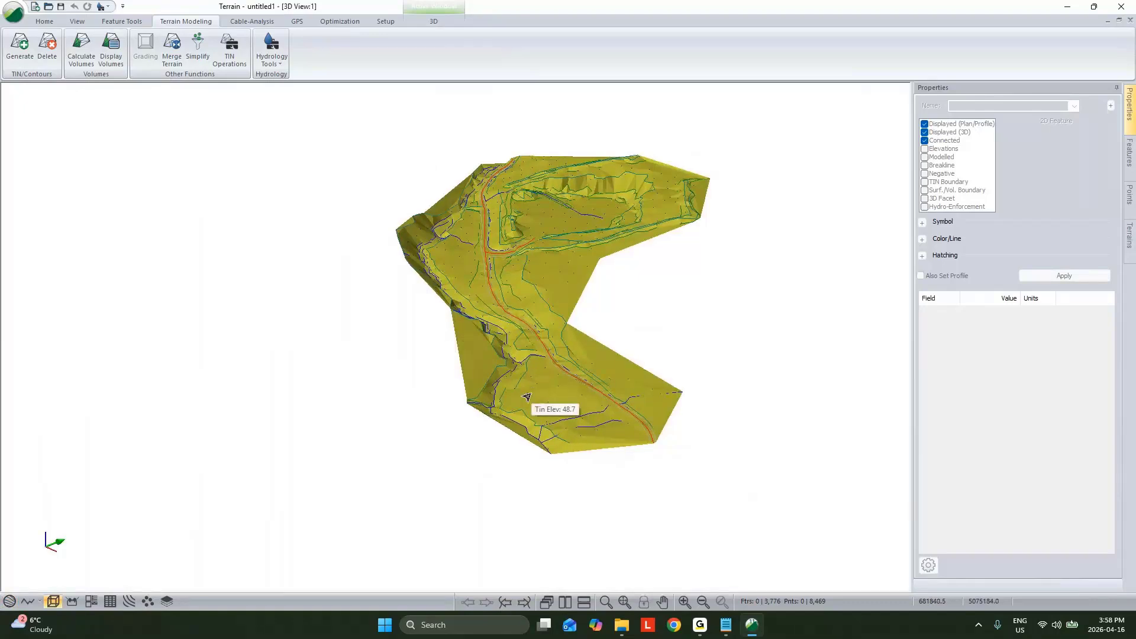
pyautogui.click(484, 247)
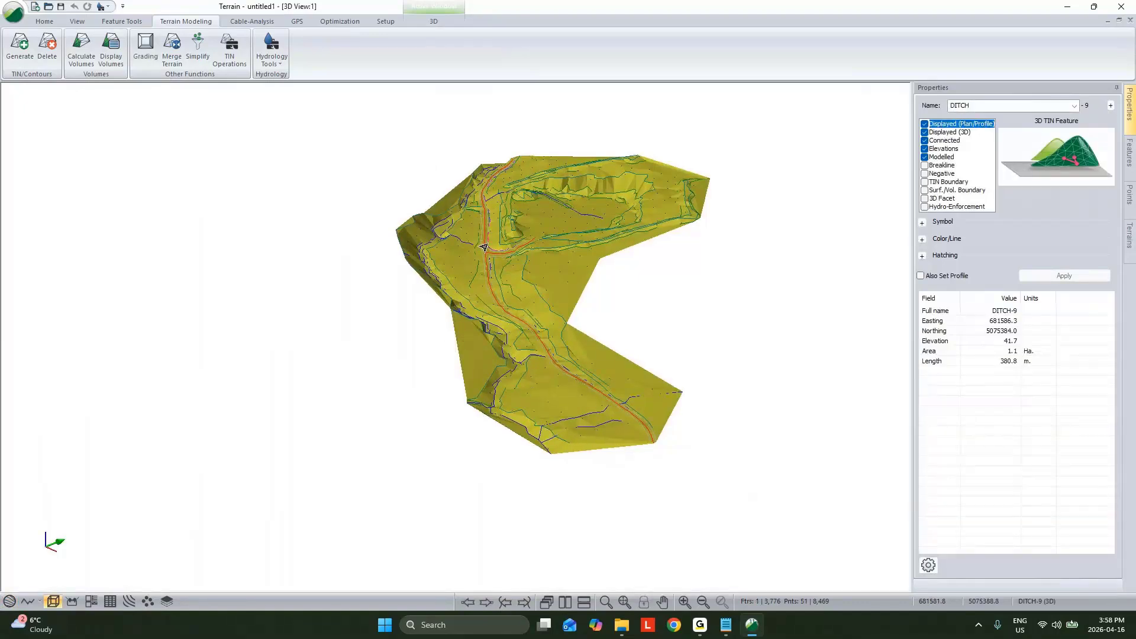
# Step: Return to the plan view and try selecting the features by area and by layer
pyautogui.click(9, 602)
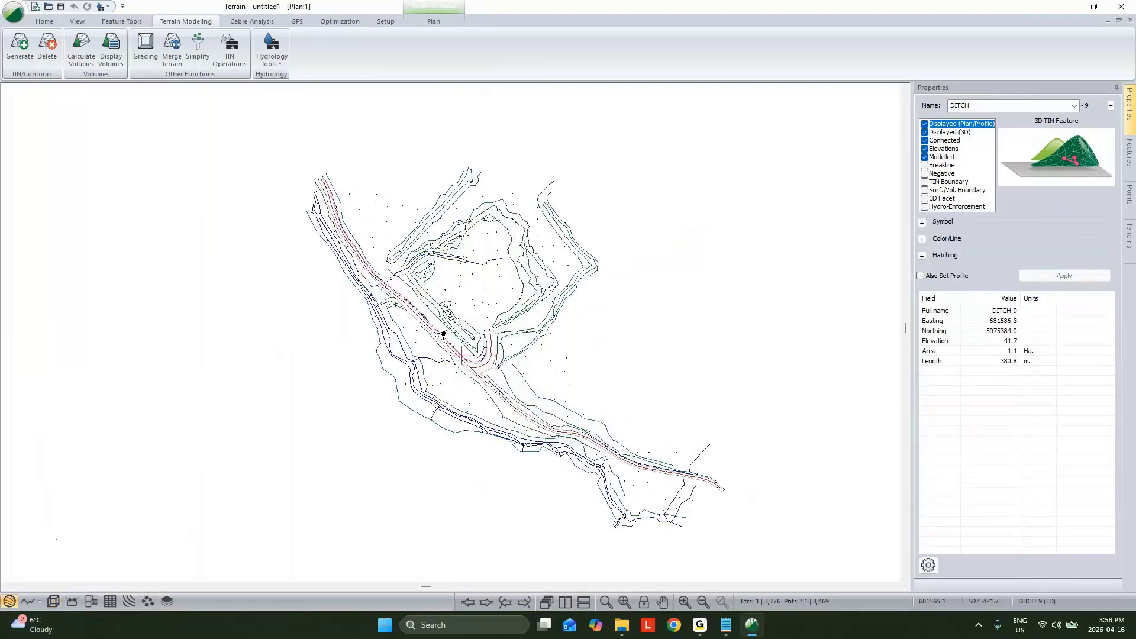
pyautogui.scroll(-1, 465, 287)
pyautogui.moveTo(340, 193); pyautogui.dragTo(691, 500)
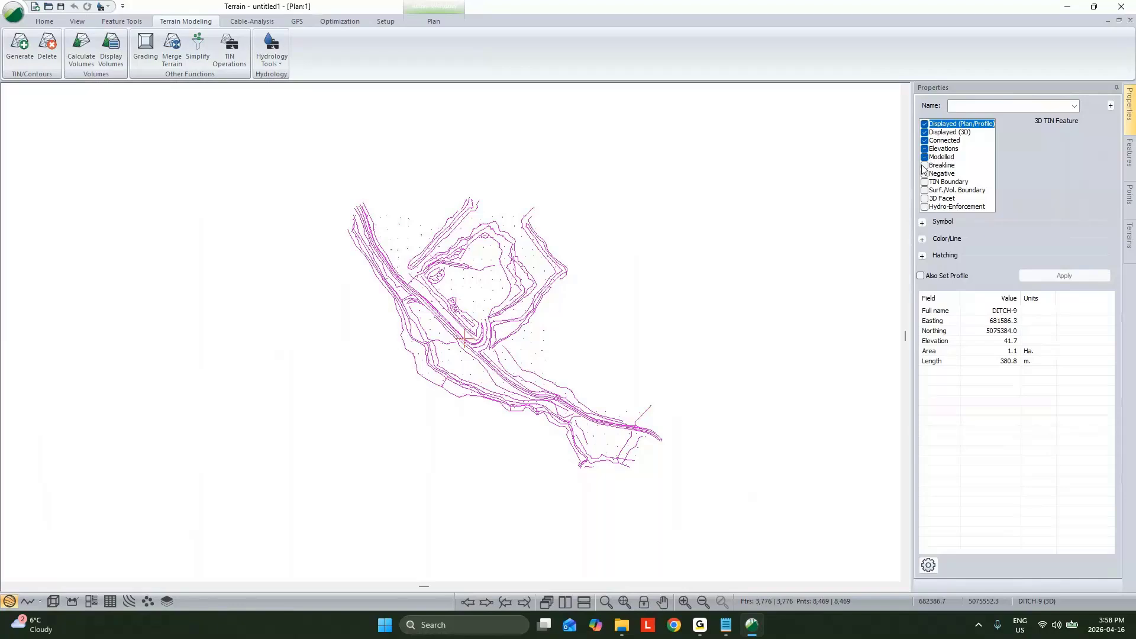
pyautogui.click(550, 357)
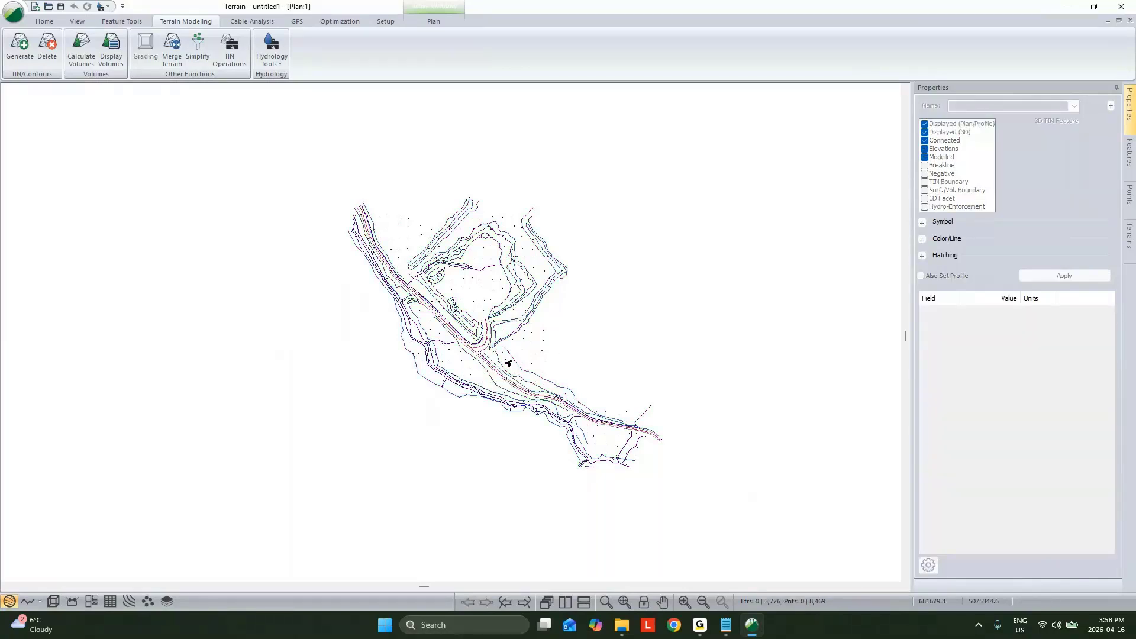
pyautogui.rightClick(506, 254)
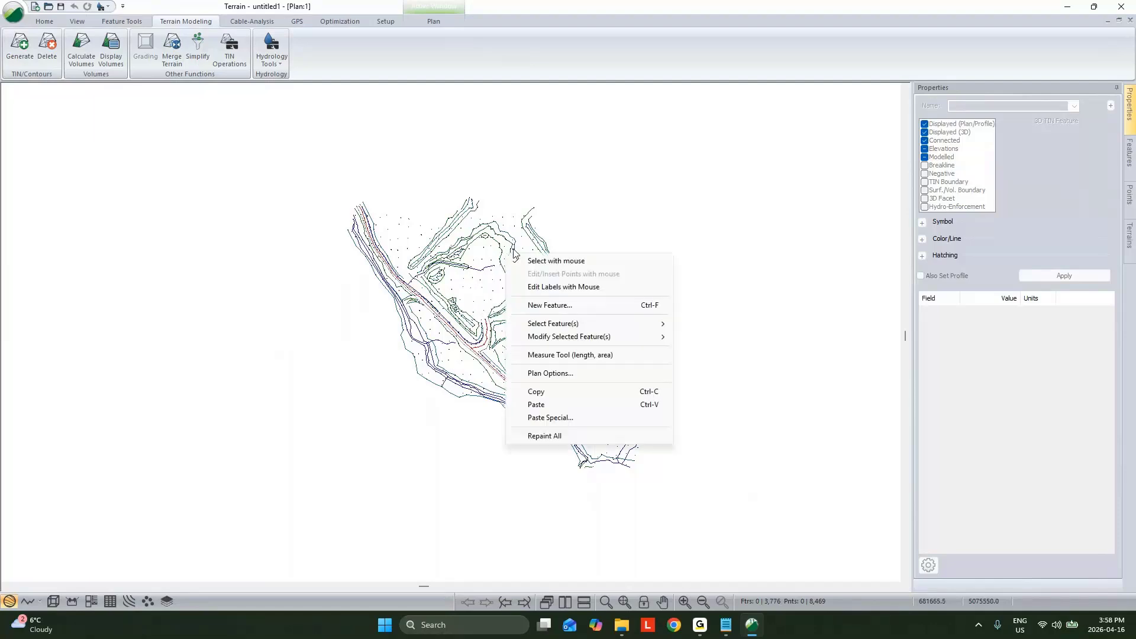
pyautogui.moveTo(607, 330)
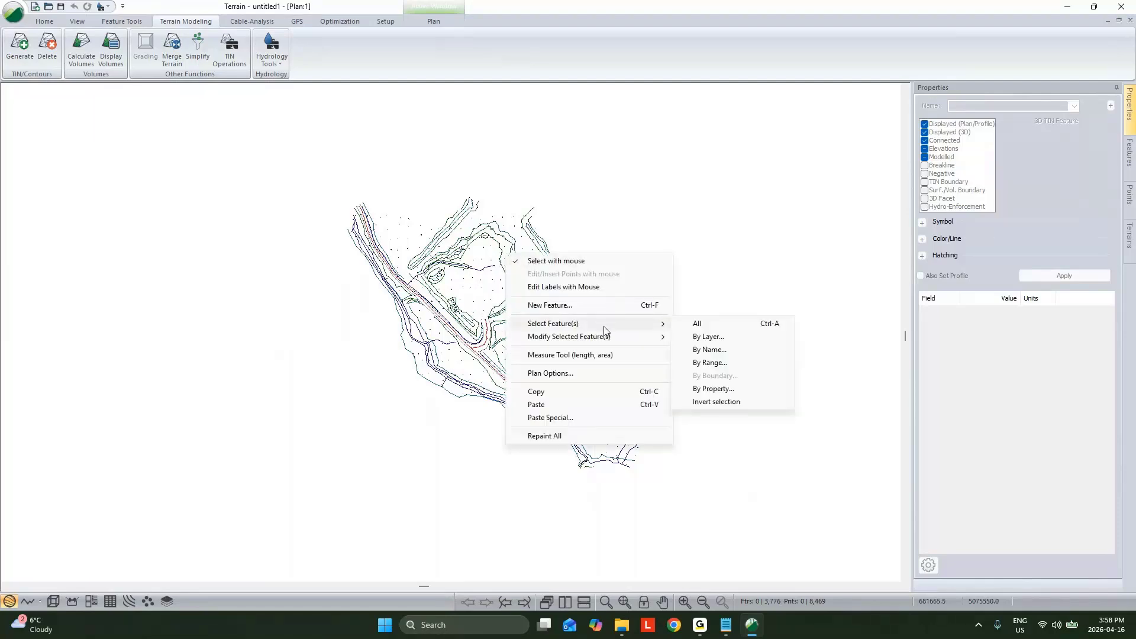
pyautogui.click(713, 338)
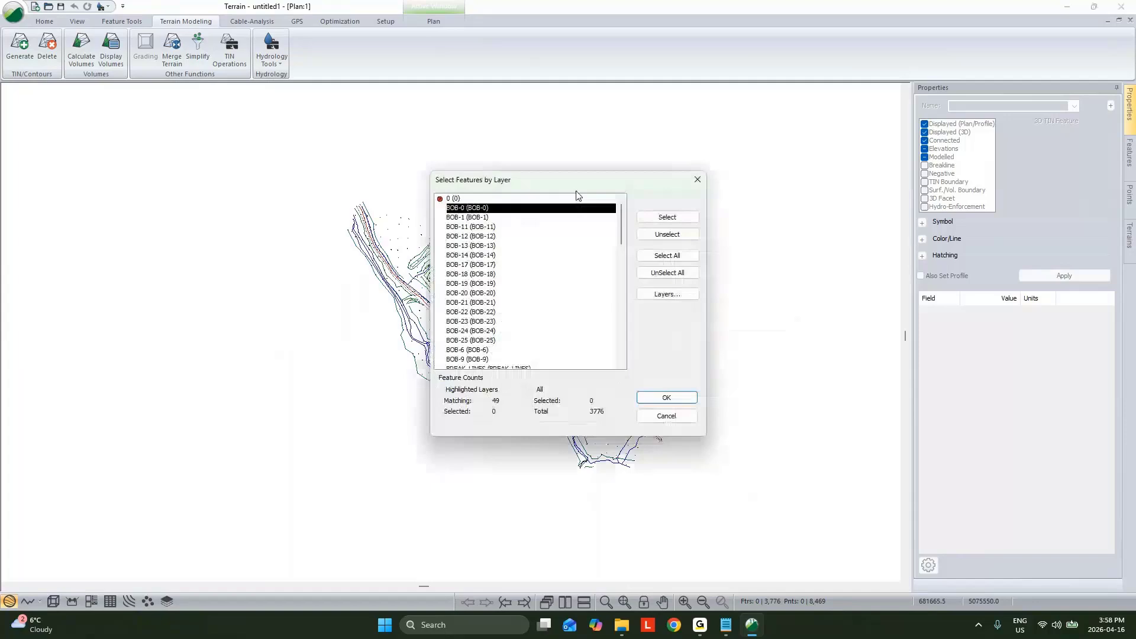
pyautogui.click(655, 398)
# Step: Select all features in the plan, enable their Modelled and Breakline properties, and suppress further warnings about features outside the TIN
pyautogui.moveTo(313, 161); pyautogui.dragTo(735, 547)
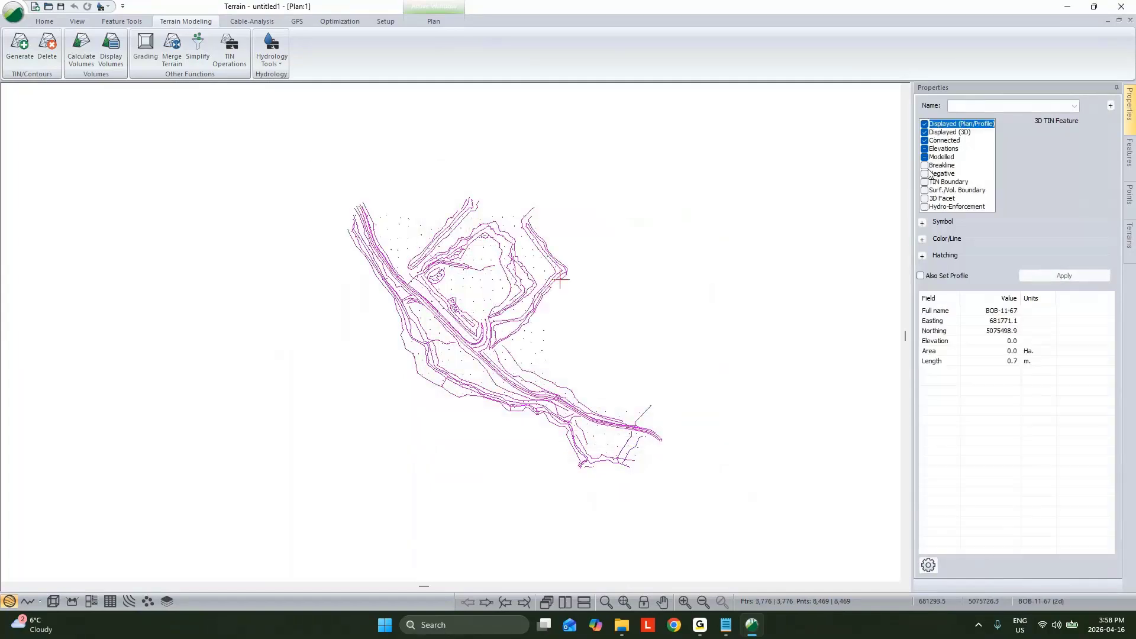
pyautogui.click(925, 157)
pyautogui.click(925, 165)
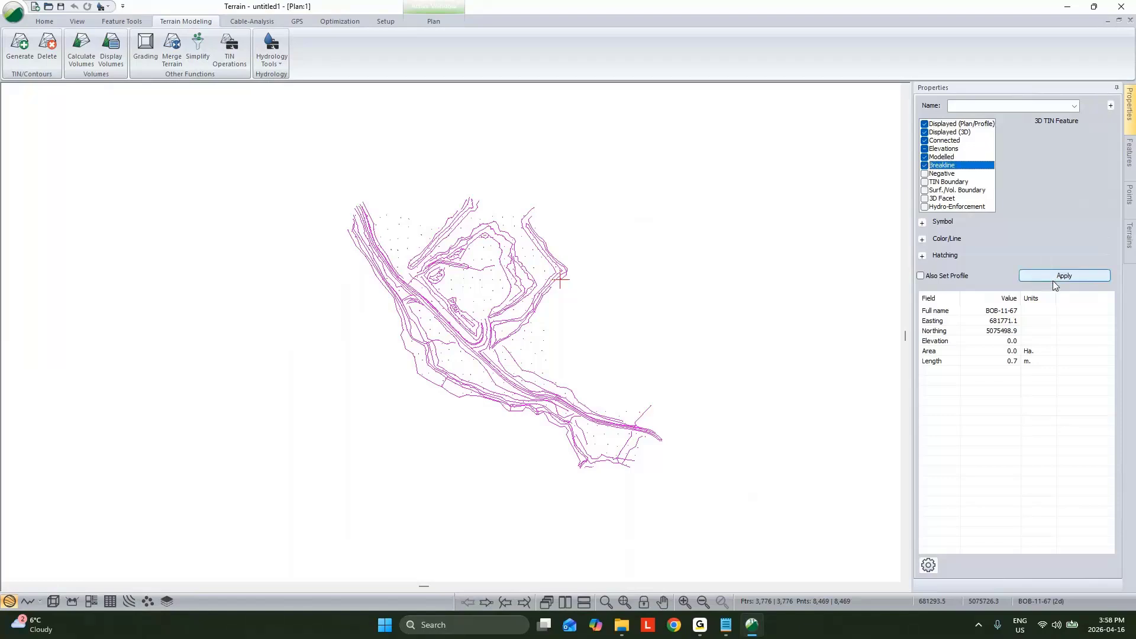
pyautogui.click(1077, 276)
pyautogui.click(459, 344)
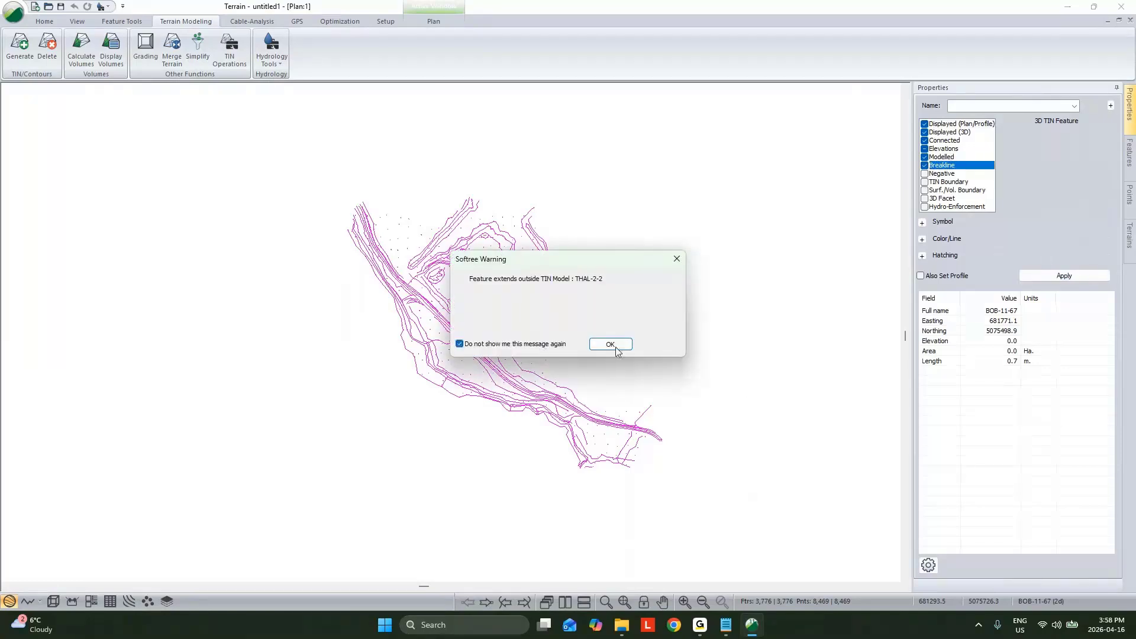
pyautogui.click(612, 345)
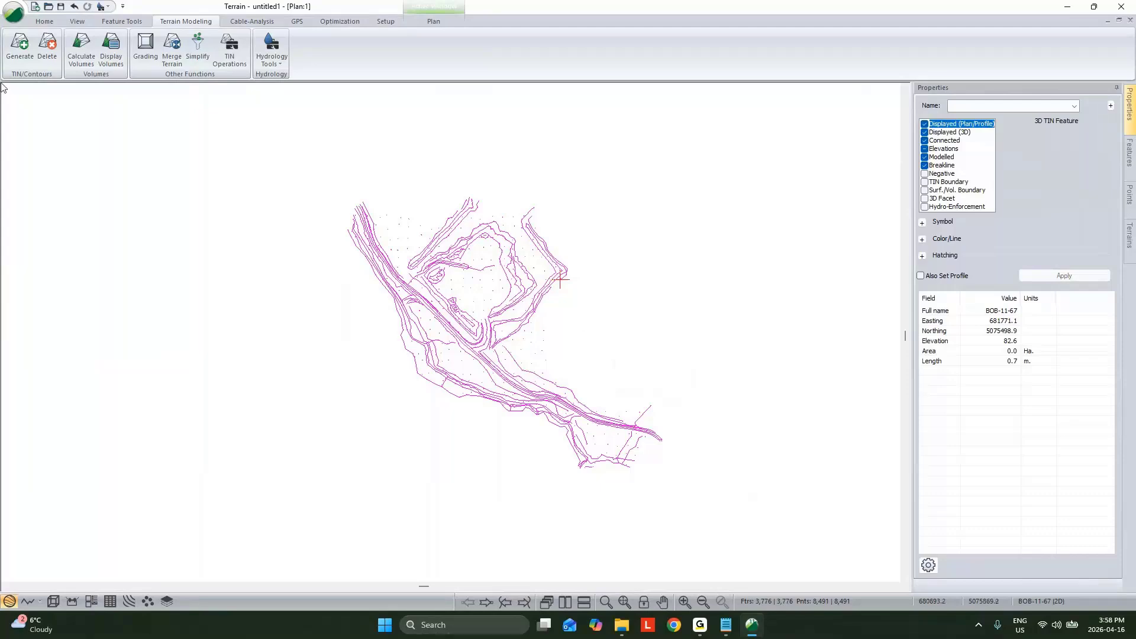
# Step: Recalculate the TIN triangles from the breakline features with a maximum side length of 200 and no contours, and show it in 3D
pyautogui.click(20, 46)
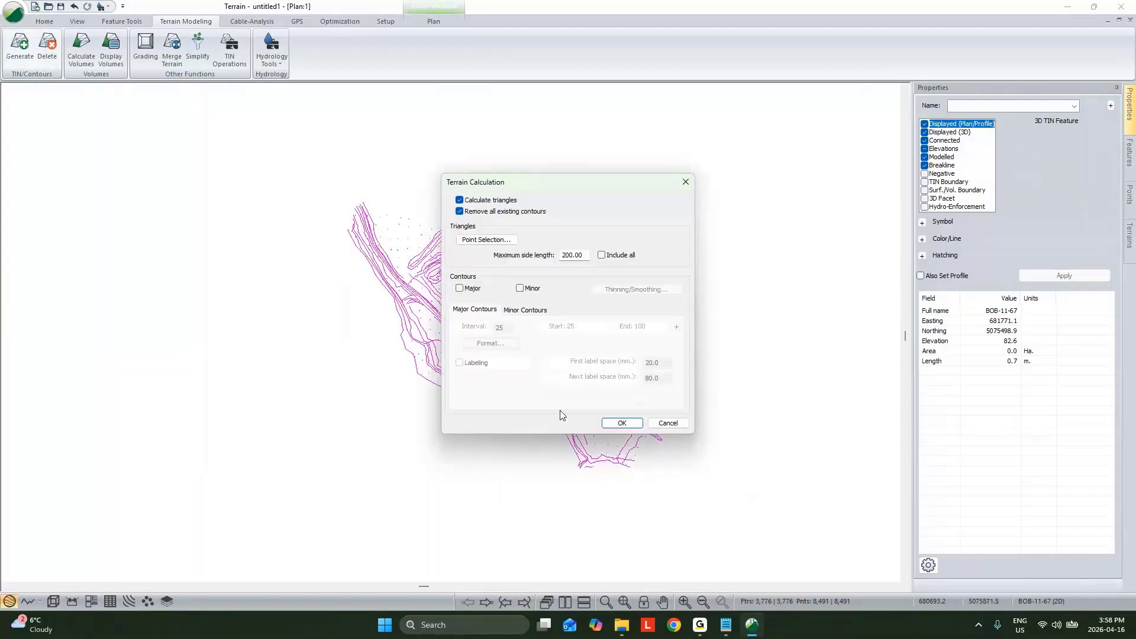
pyautogui.click(622, 422)
pyautogui.click(52, 601)
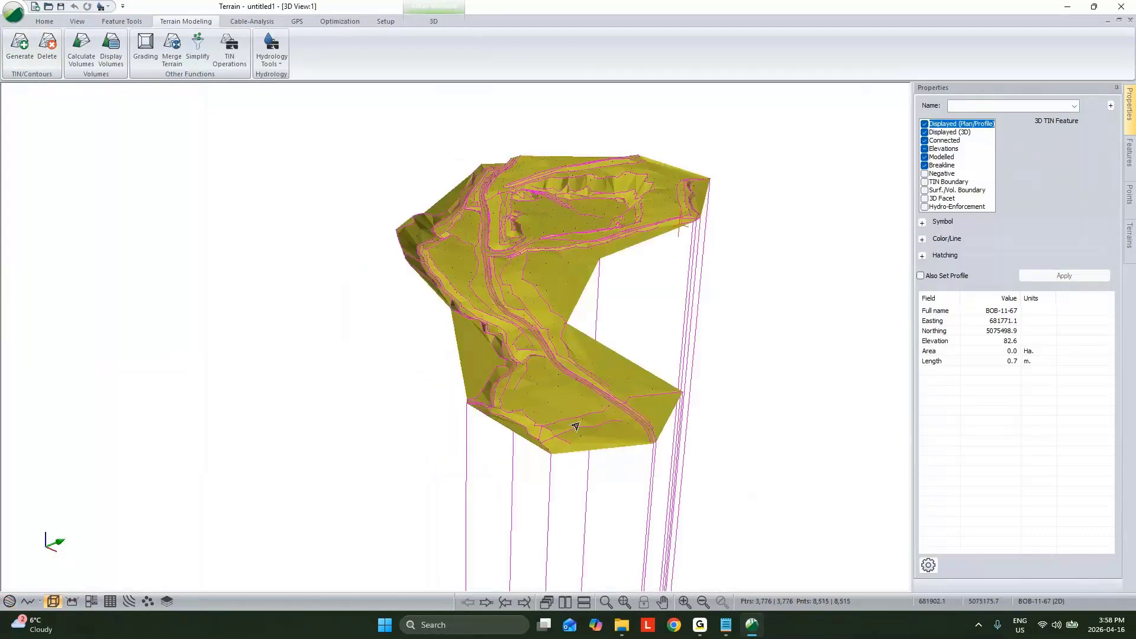
# Step: Finish viewing the breakline surface in 3D and restart RoadEng11 Terrain with an empty terrain
pyautogui.moveTo(579, 426); pyautogui.dragTo(628, 396)
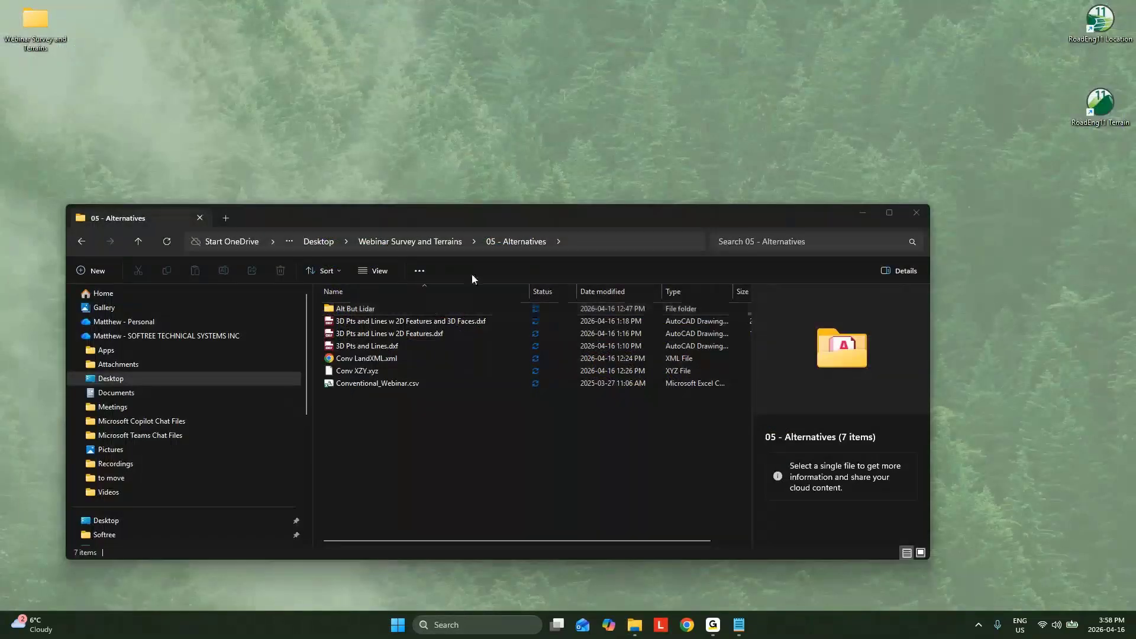
pyautogui.doubleClick(1098, 106)
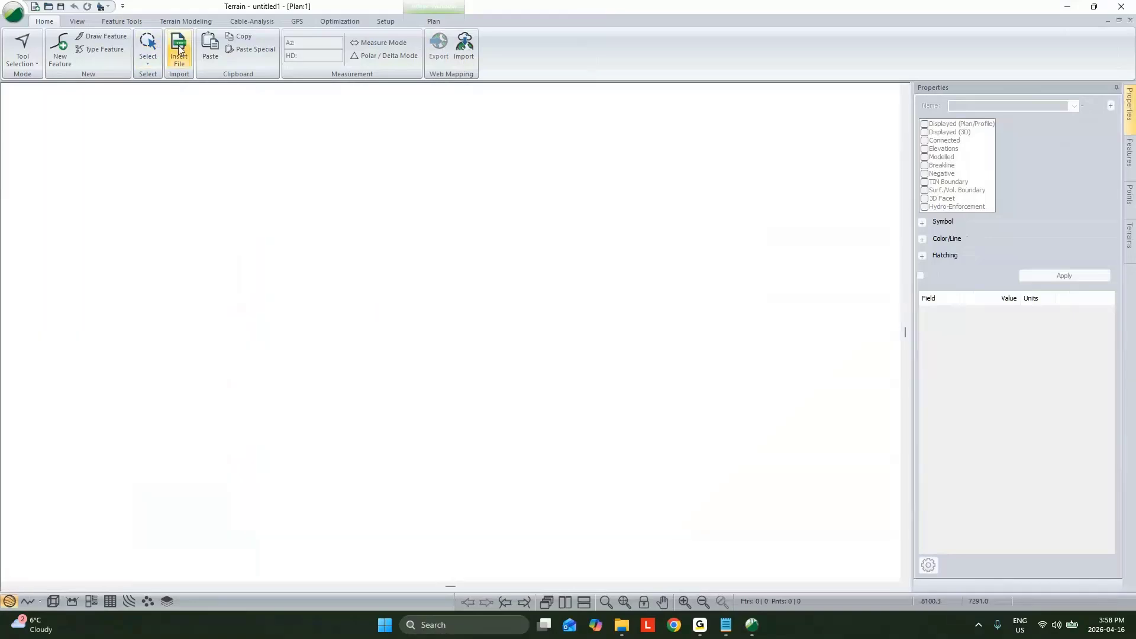
# Step: Import "3D Pts and Lines w 2D Features and 3D Faces.dxf" as Autocad DXF with 3D points, without creating a TIN or converting coordinates
pyautogui.click(179, 49)
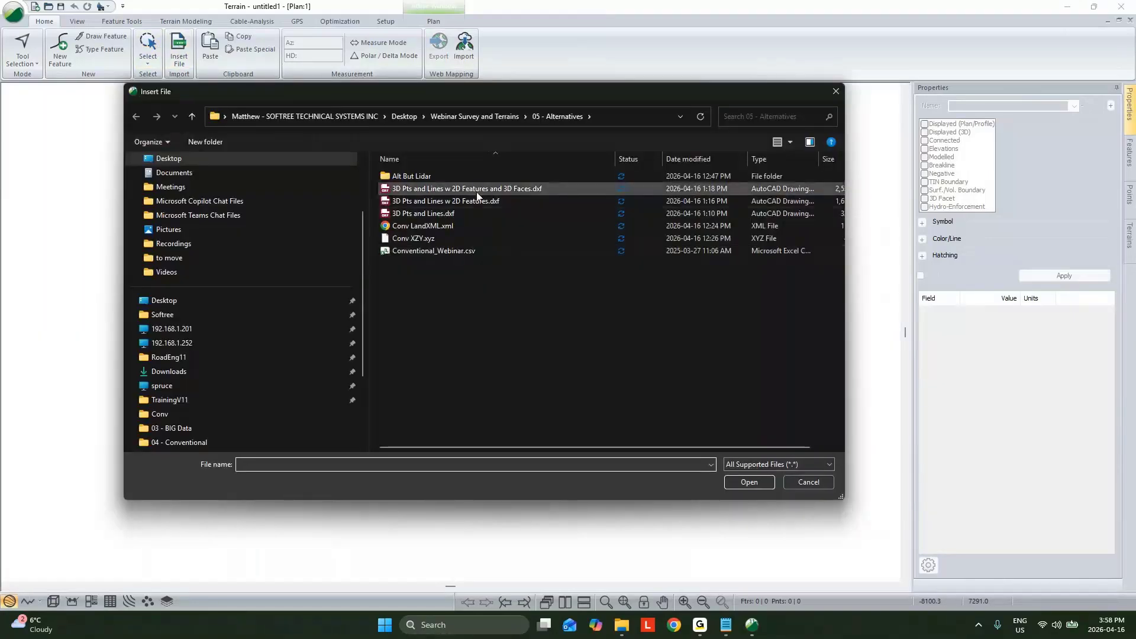
pyautogui.click(476, 193)
pyautogui.doubleClick(474, 196)
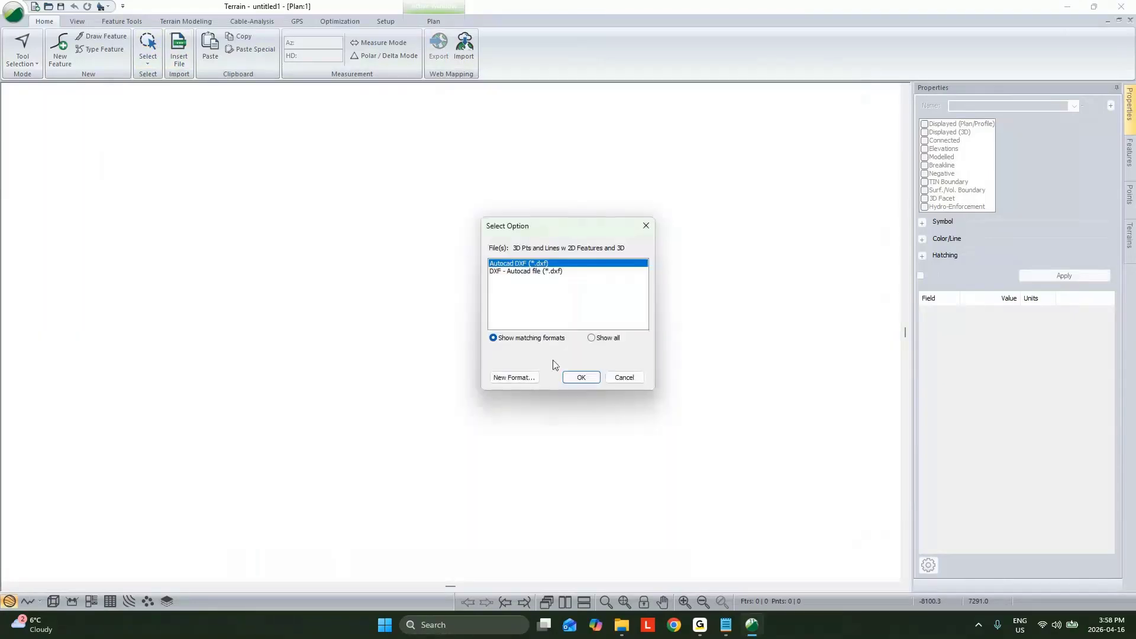
pyautogui.click(587, 379)
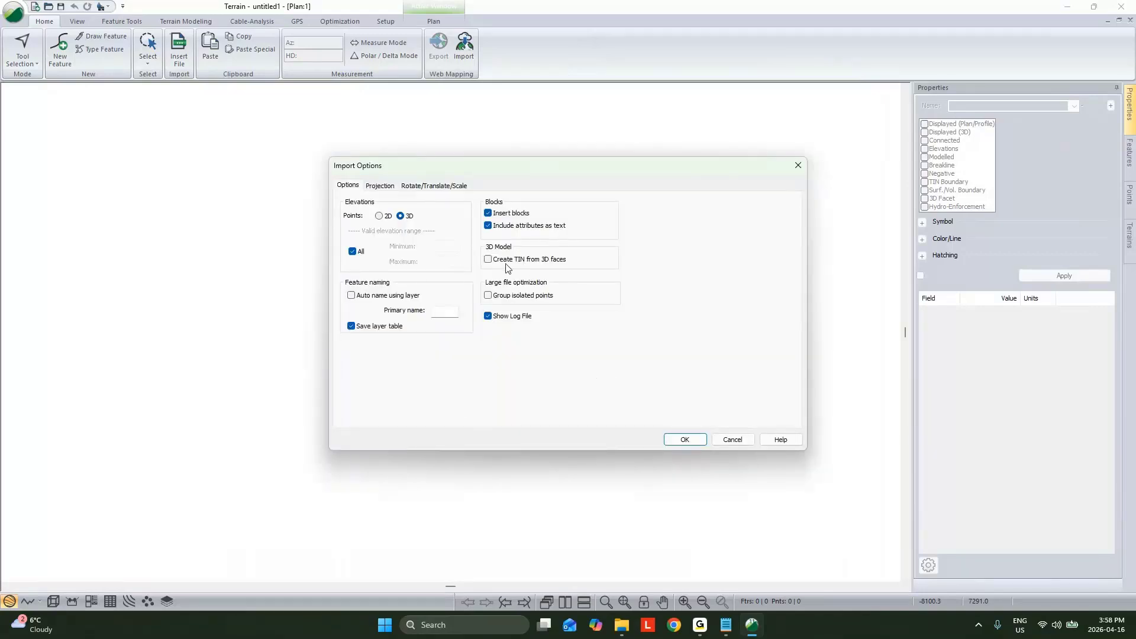
pyautogui.click(685, 439)
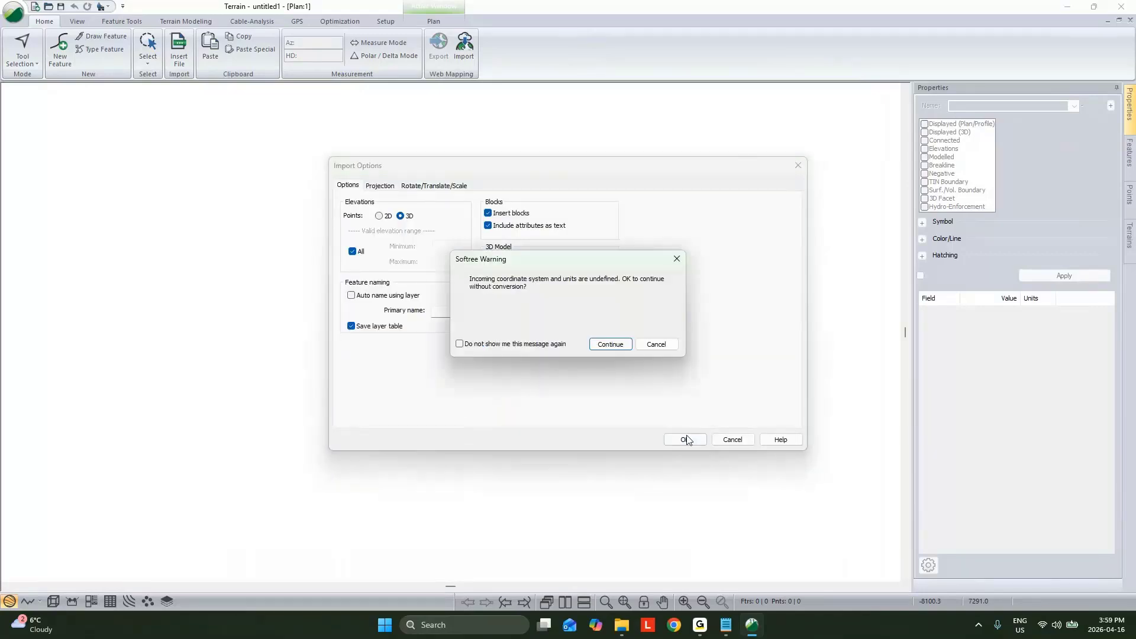
pyautogui.click(616, 342)
# Step: Inspect the imported triangle linework in the plan and undo the DXF import
pyautogui.scroll(3, 449, 349)
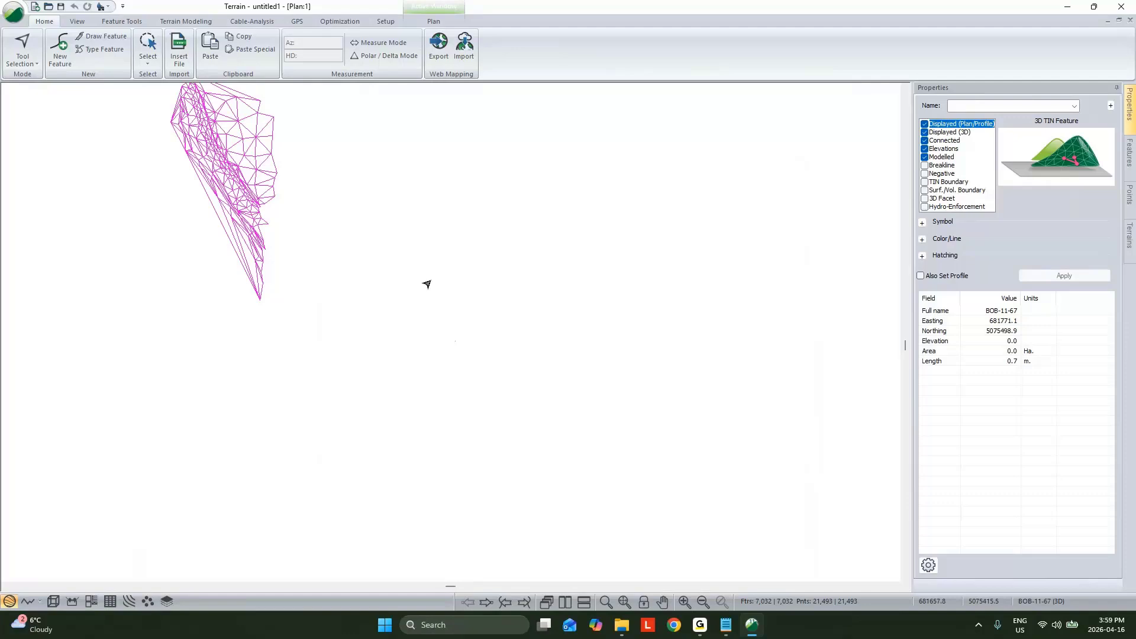
pyautogui.scroll(3, 427, 285)
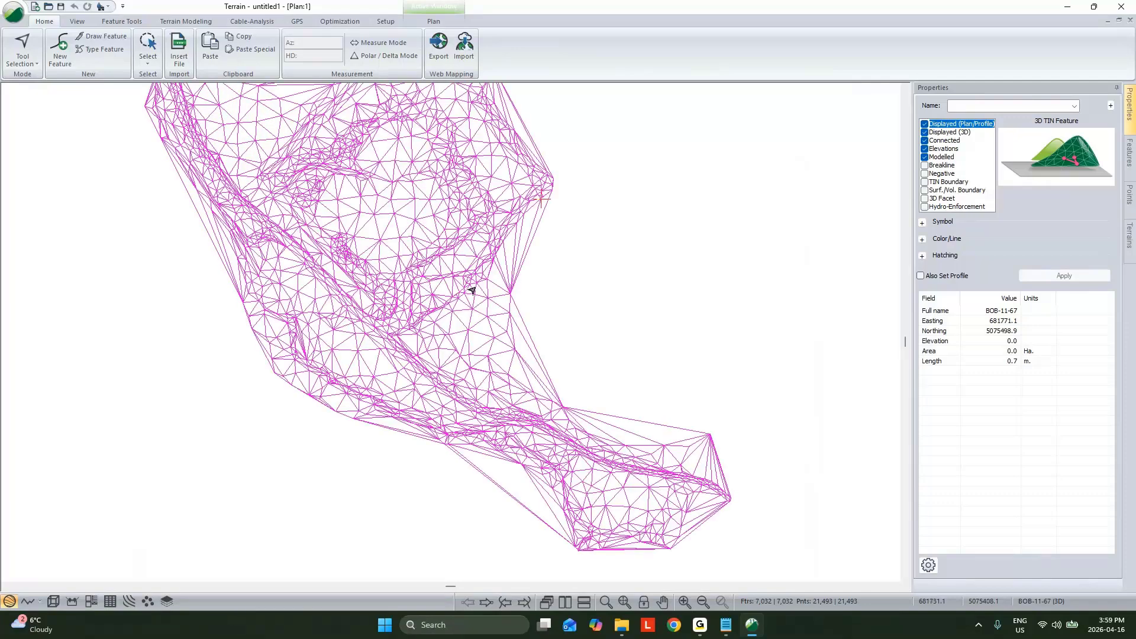
pyautogui.click(517, 330)
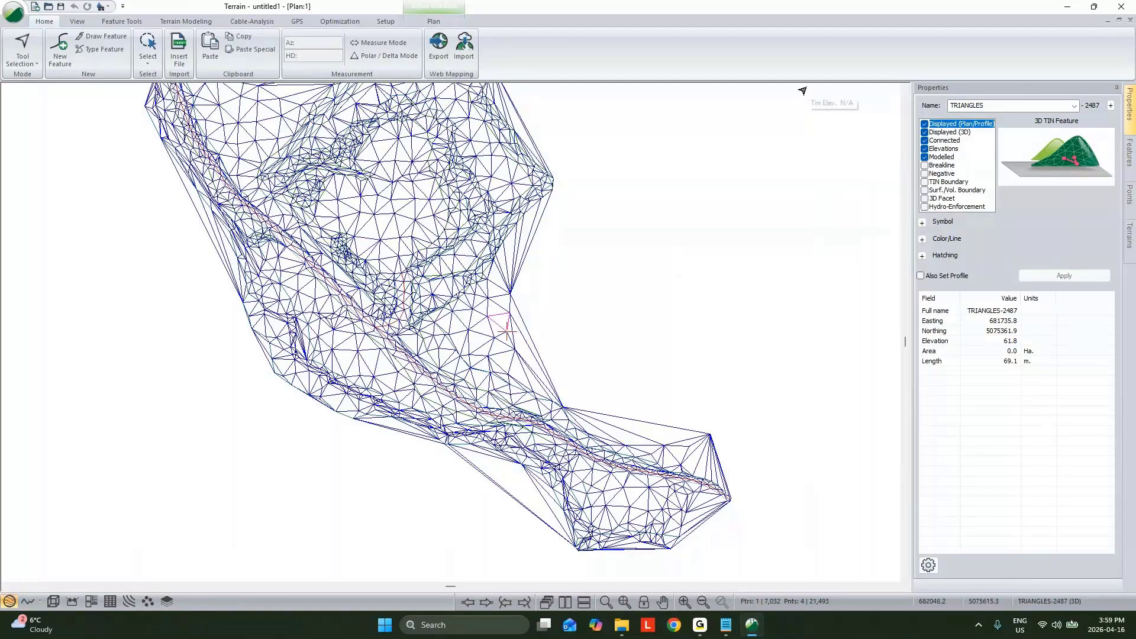
pyautogui.hotkey('ctrl', 'z')
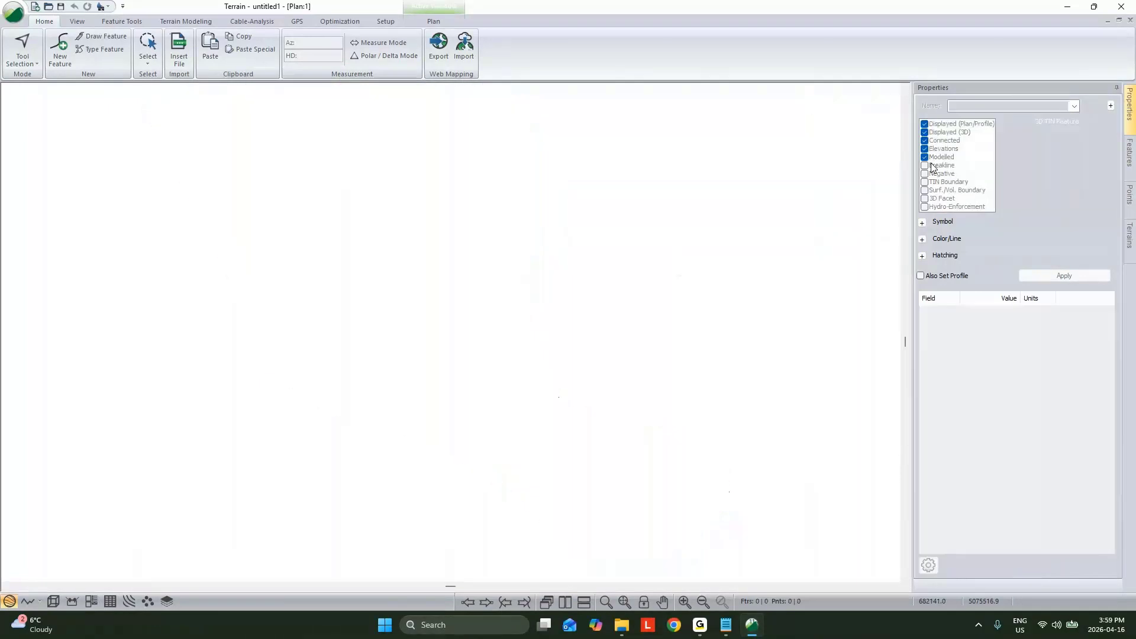
# Step: Import "3D Pts and Lines w 2D Features and 3D Faces.dxf" again with Create TIN from 3D faces enabled, continuing without coordinate conversion
pyautogui.click(179, 50)
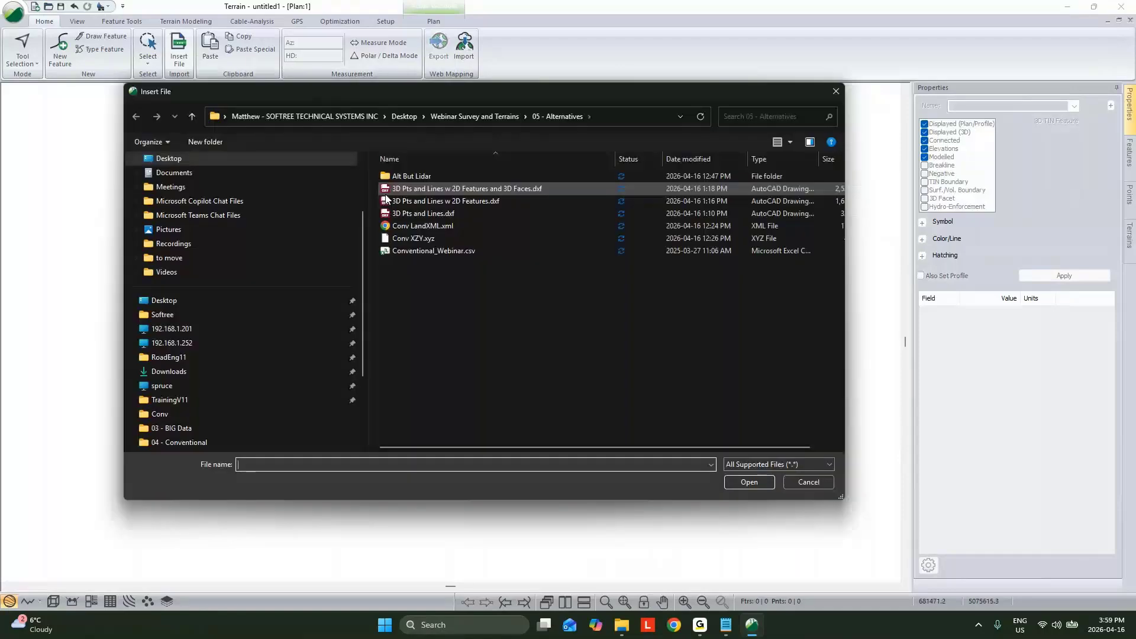
pyautogui.doubleClick(416, 188)
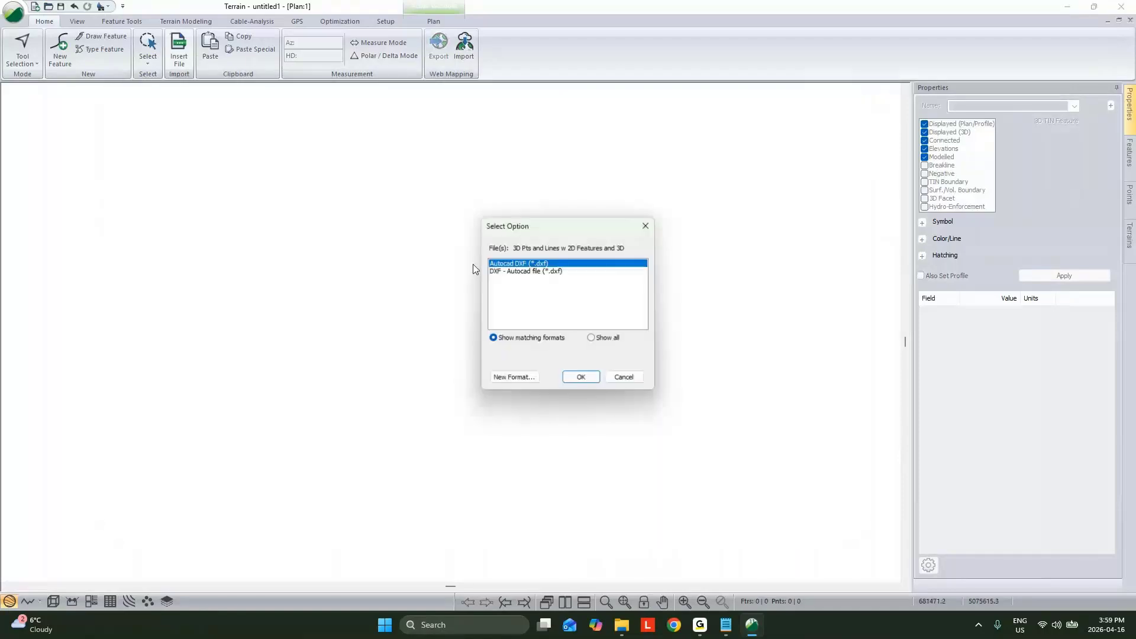
pyautogui.click(583, 379)
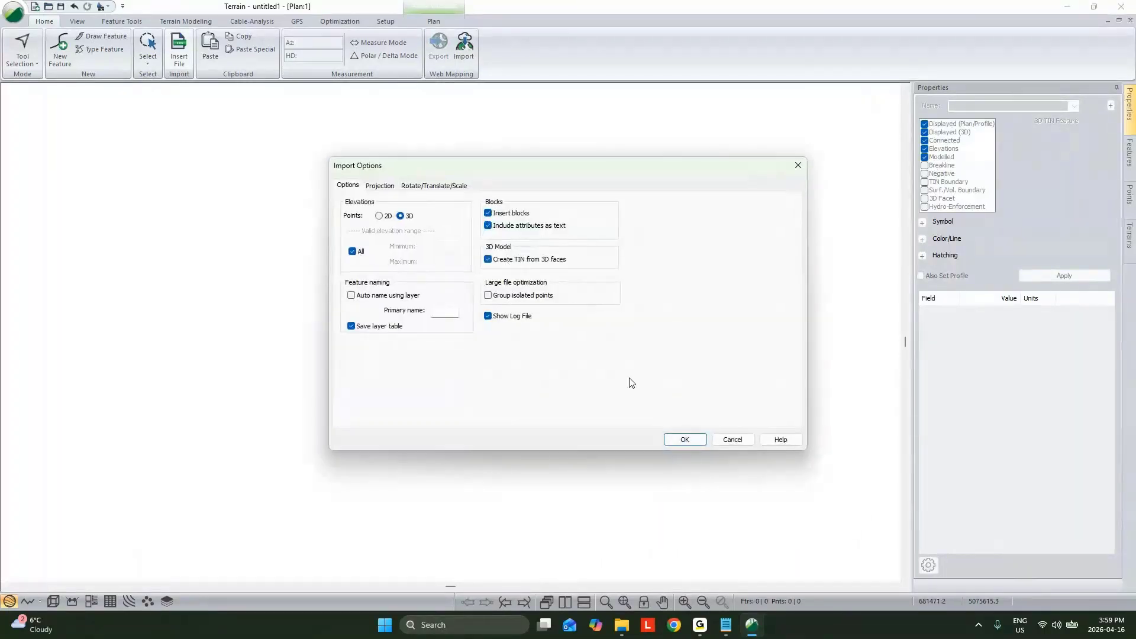
pyautogui.click(681, 435)
pyautogui.click(603, 347)
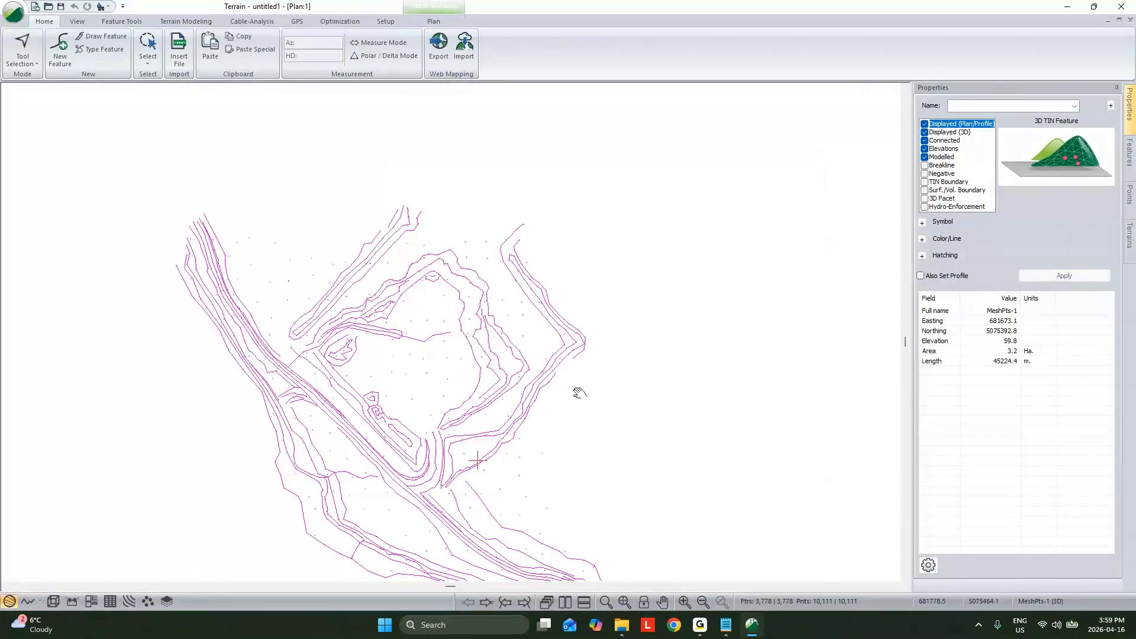
# Step: Show the imported TIN in 3D and examine the pit, the road and the TOB line beside the road
pyautogui.click(53, 601)
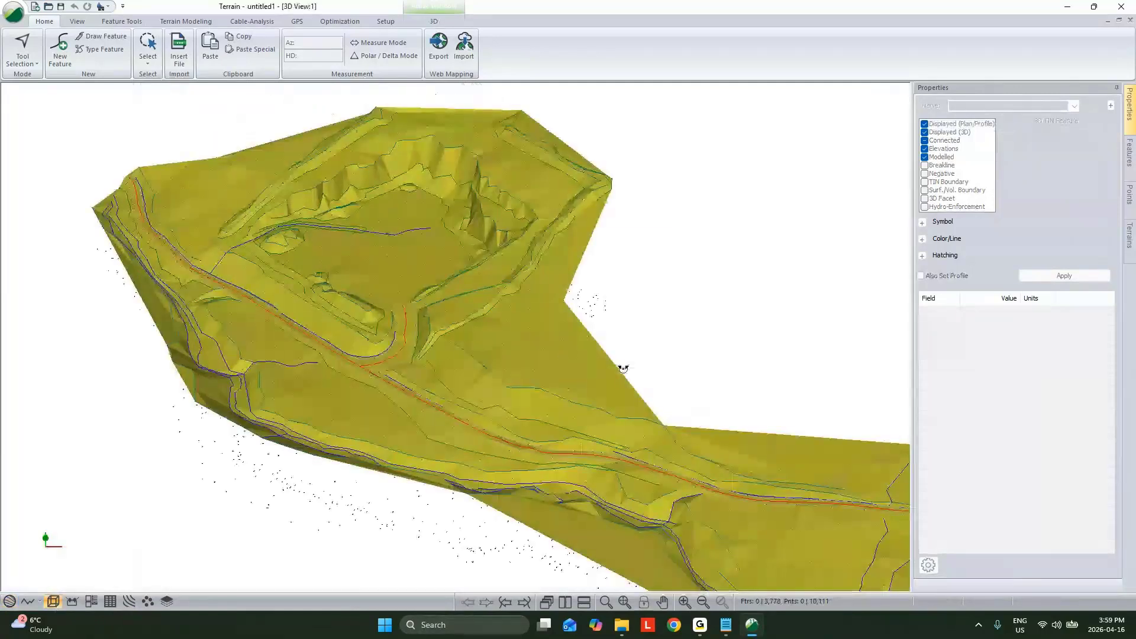
pyautogui.moveTo(623, 369); pyautogui.dragTo(670, 363)
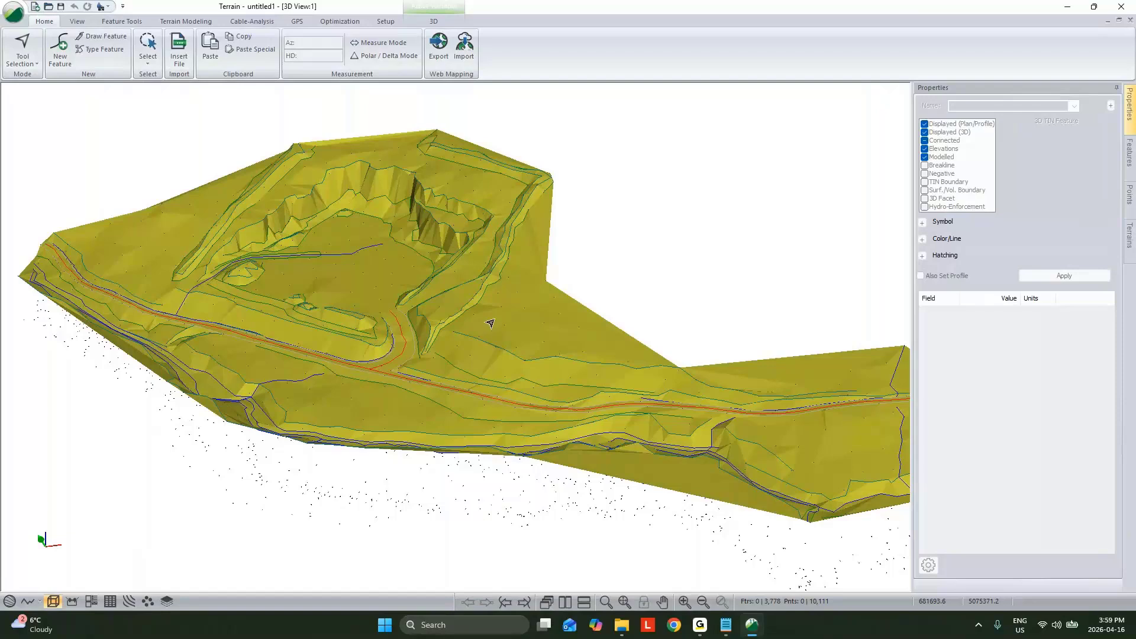
pyautogui.moveTo(497, 324)
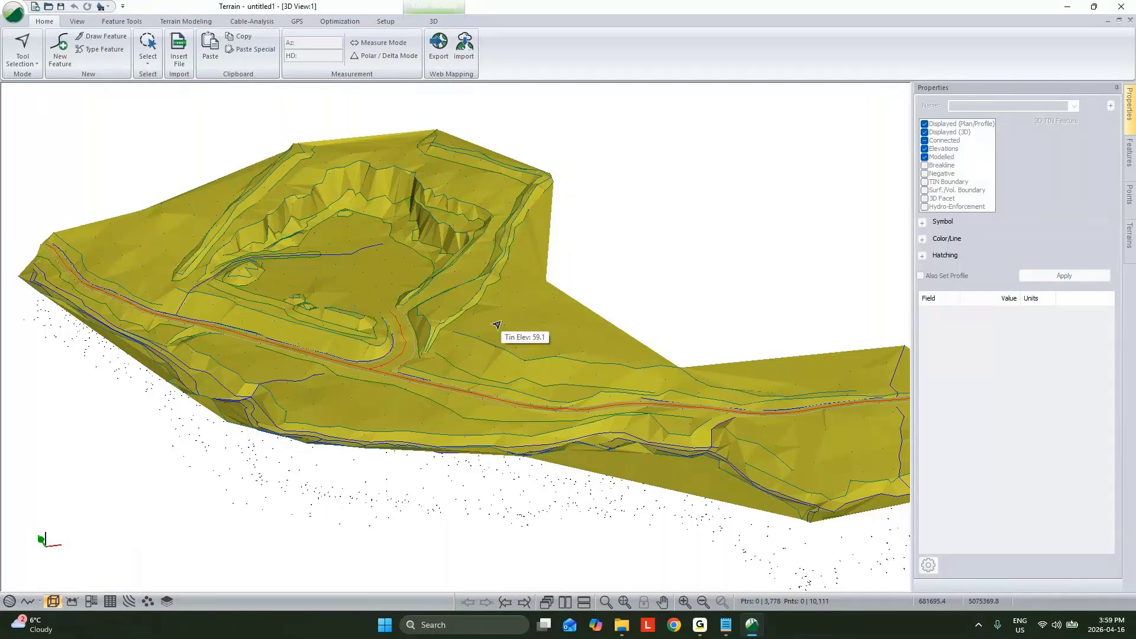
pyautogui.moveTo(629, 319); pyautogui.dragTo(609, 307, button='middle')
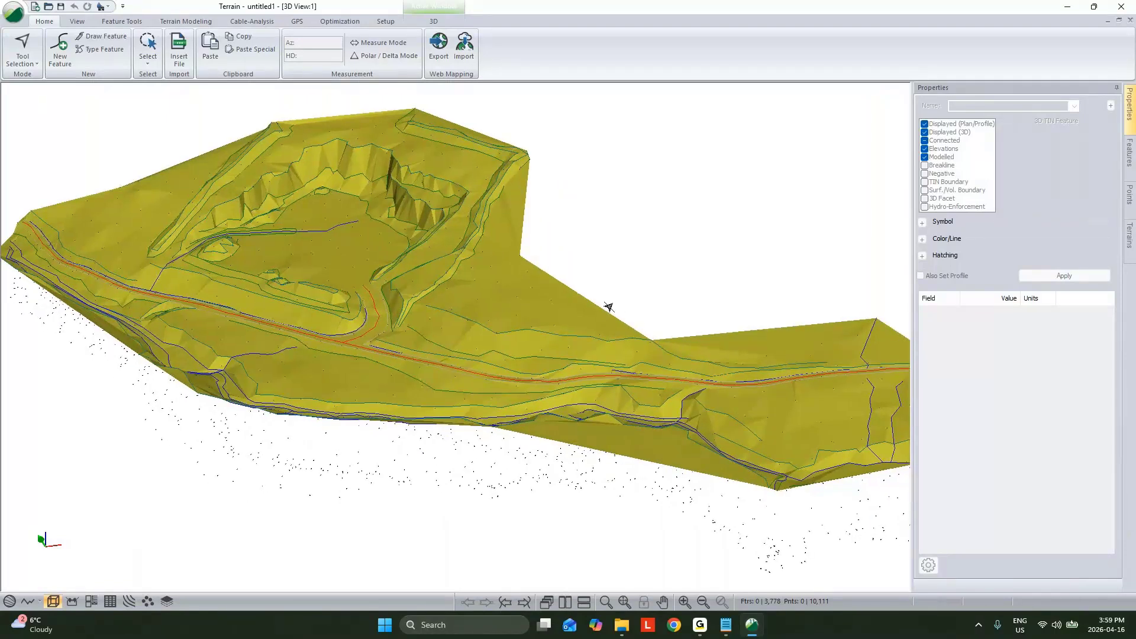
pyautogui.moveTo(609, 307); pyautogui.dragTo(478, 329)
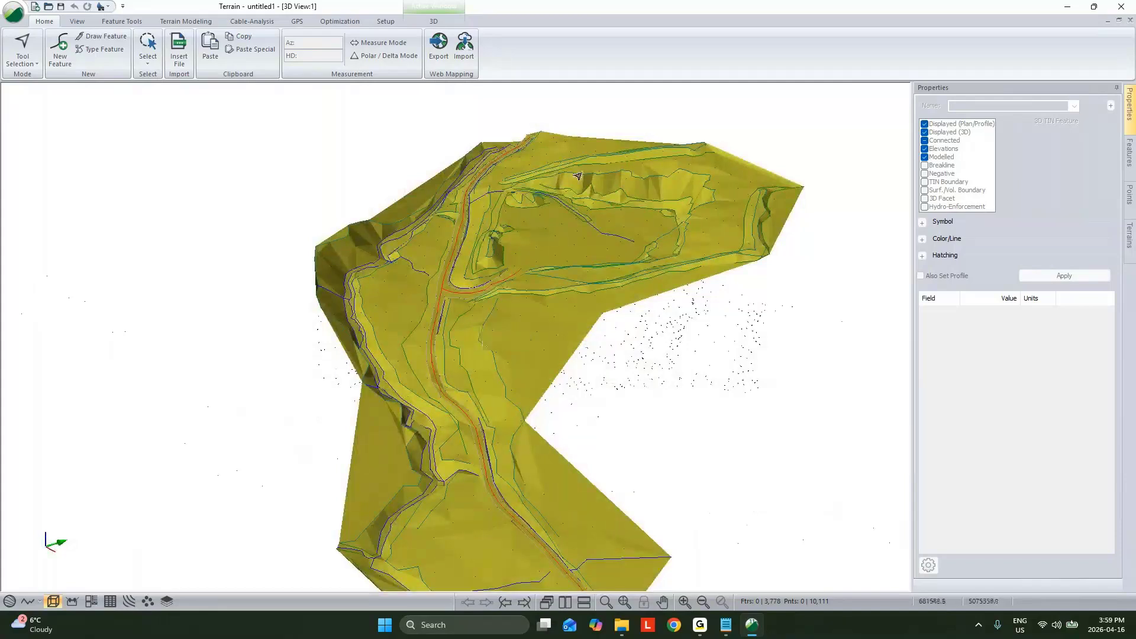
pyautogui.scroll(4, 526, 322)
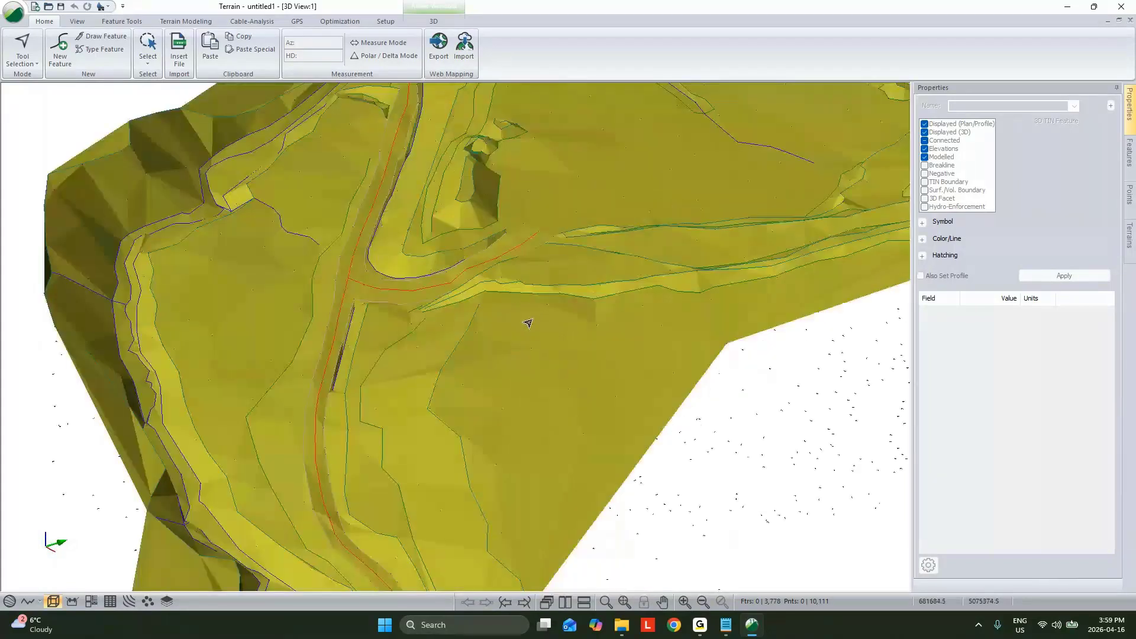
pyautogui.moveTo(528, 323); pyautogui.dragTo(622, 353)
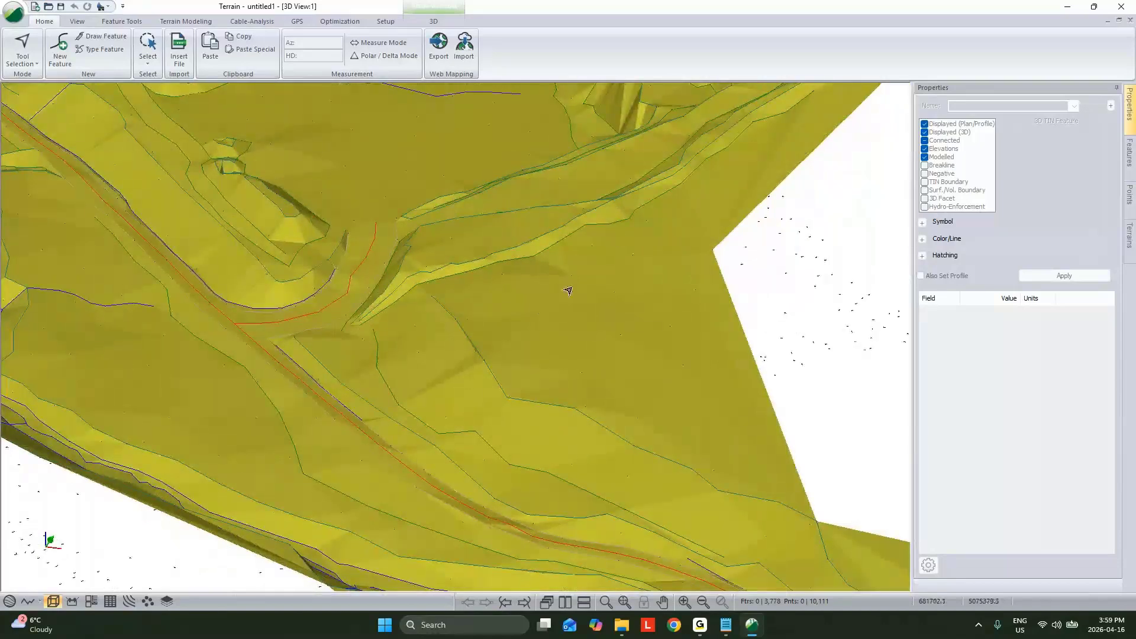
pyautogui.click(469, 340)
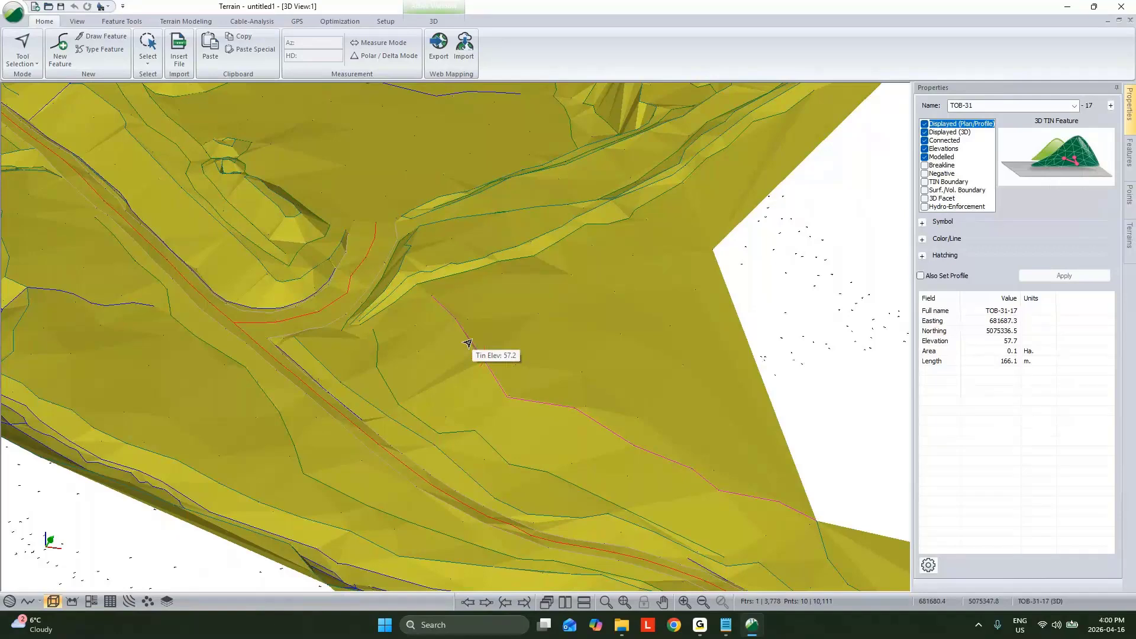
pyautogui.moveTo(315, 303); pyautogui.dragTo(500, 260, button='middle')
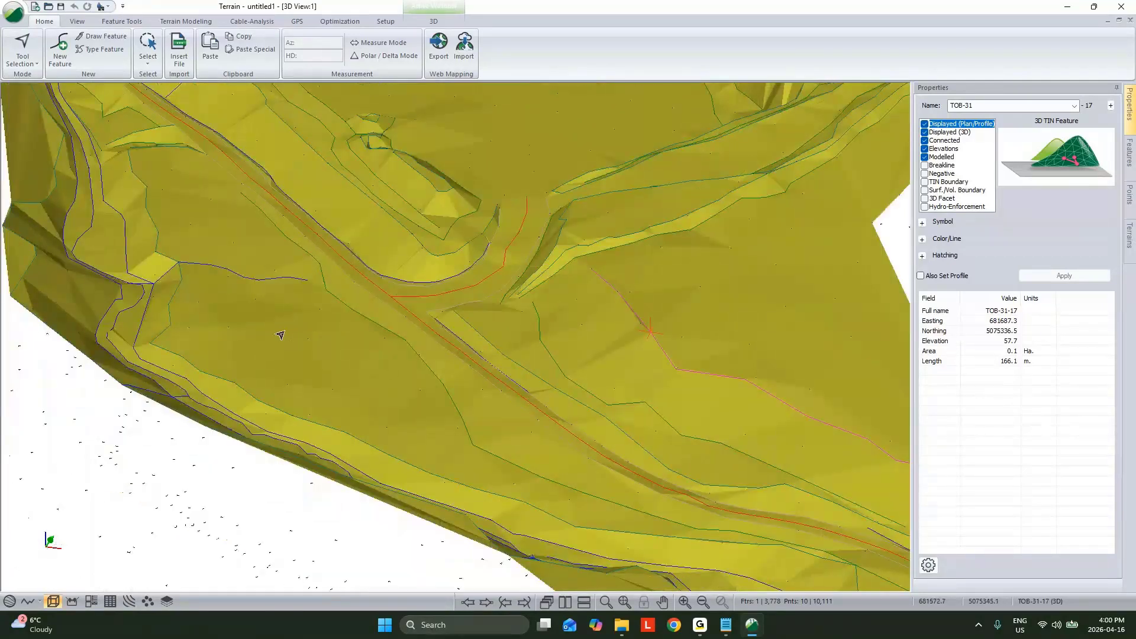
# Step: Select the ground feature G-312 on the slope below the road and enable its Breakline property
pyautogui.click(302, 342)
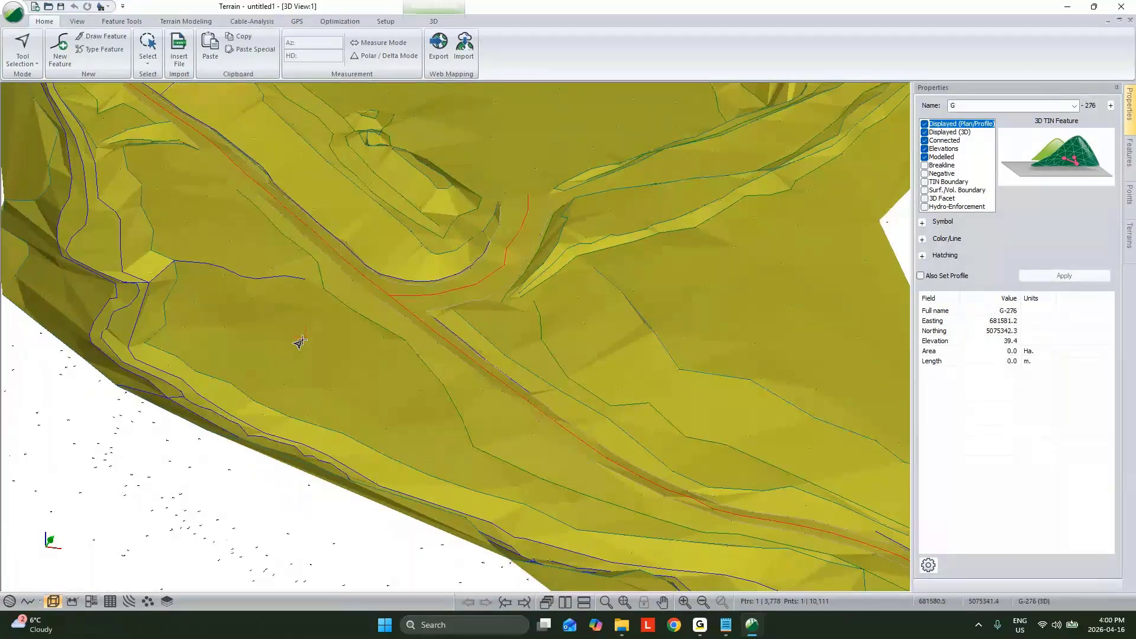
pyautogui.keyDown('ctrl'); pyautogui.click(255, 304); pyautogui.keyUp('ctrl')
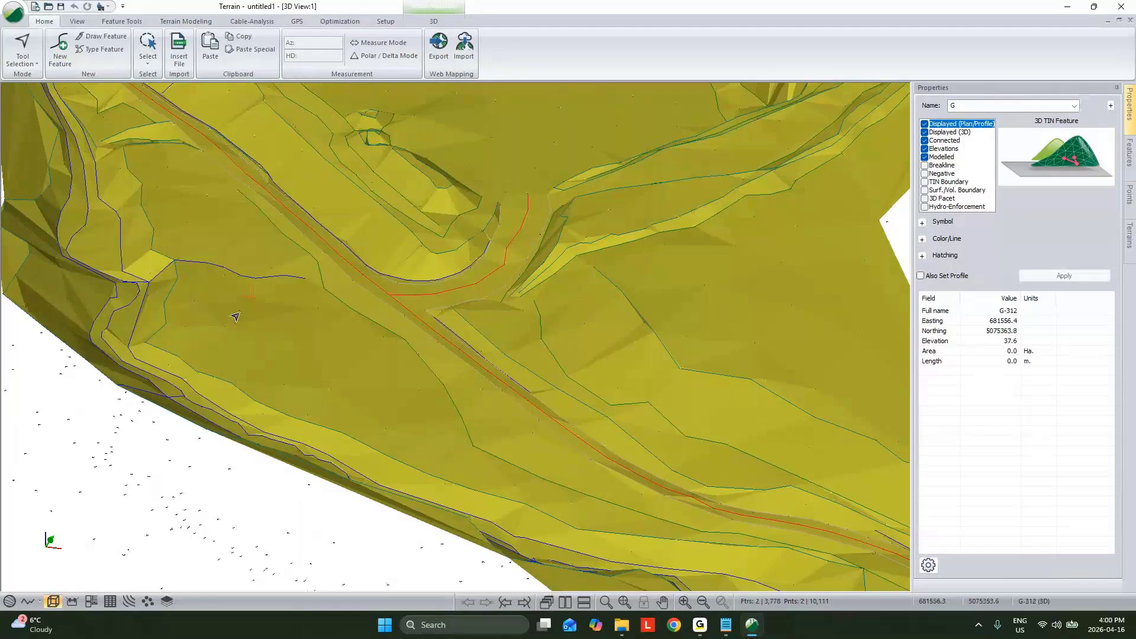
pyautogui.click(925, 166)
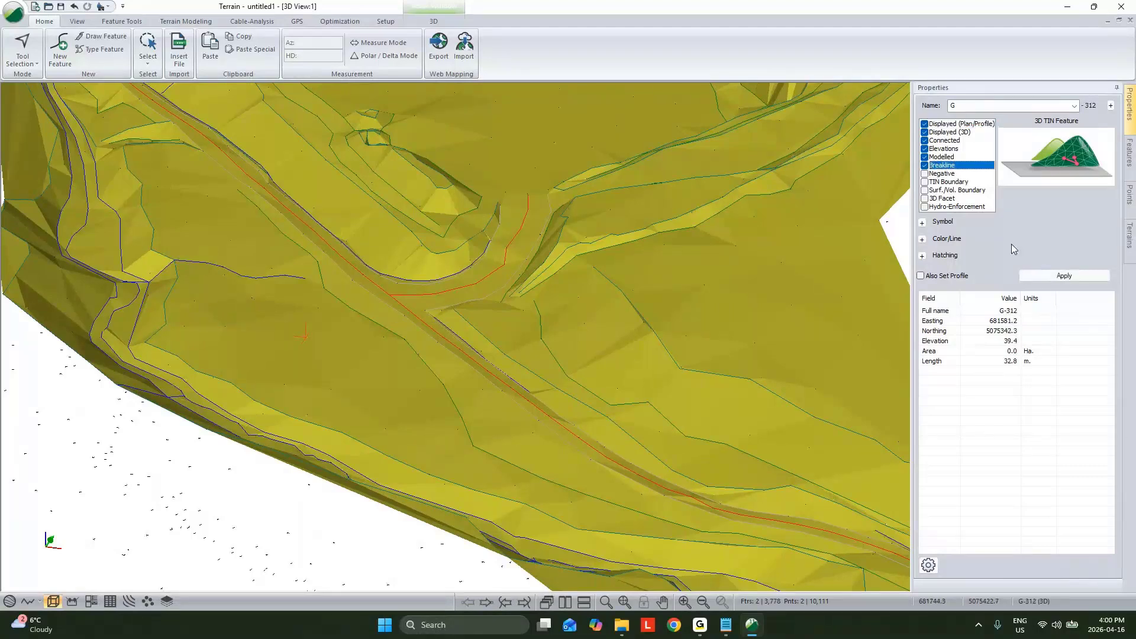
pyautogui.click(1060, 276)
# Step: Recalculate the TIN with a maximum side length of 200 plus major and minor contours, and examine the surface in 3D
pyautogui.click(186, 21)
pyautogui.click(7, 50)
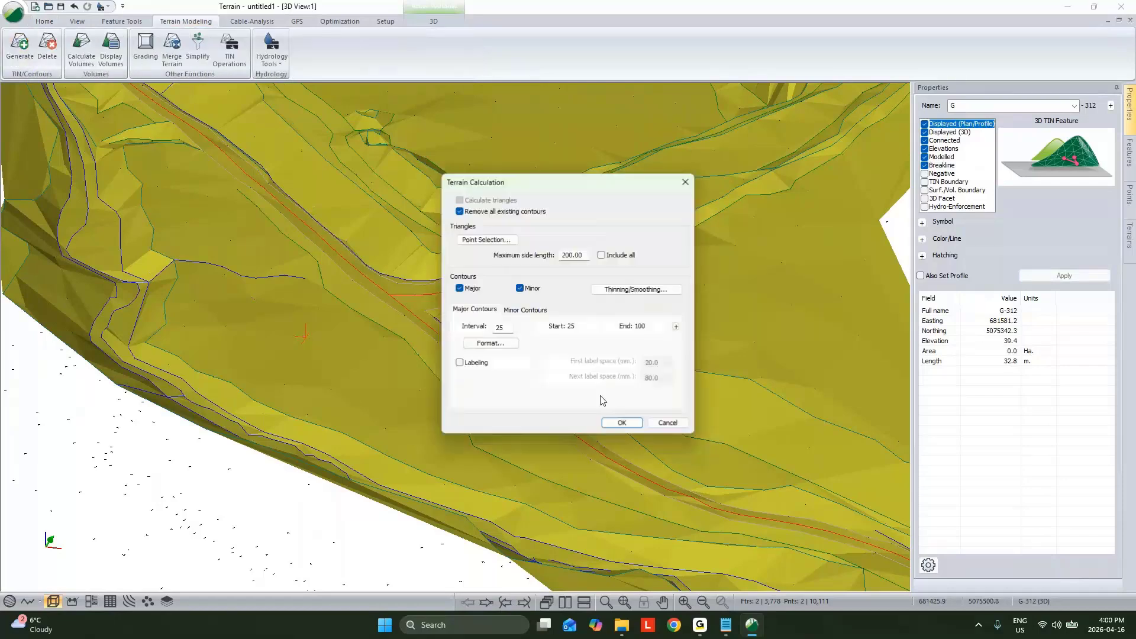
pyautogui.click(622, 423)
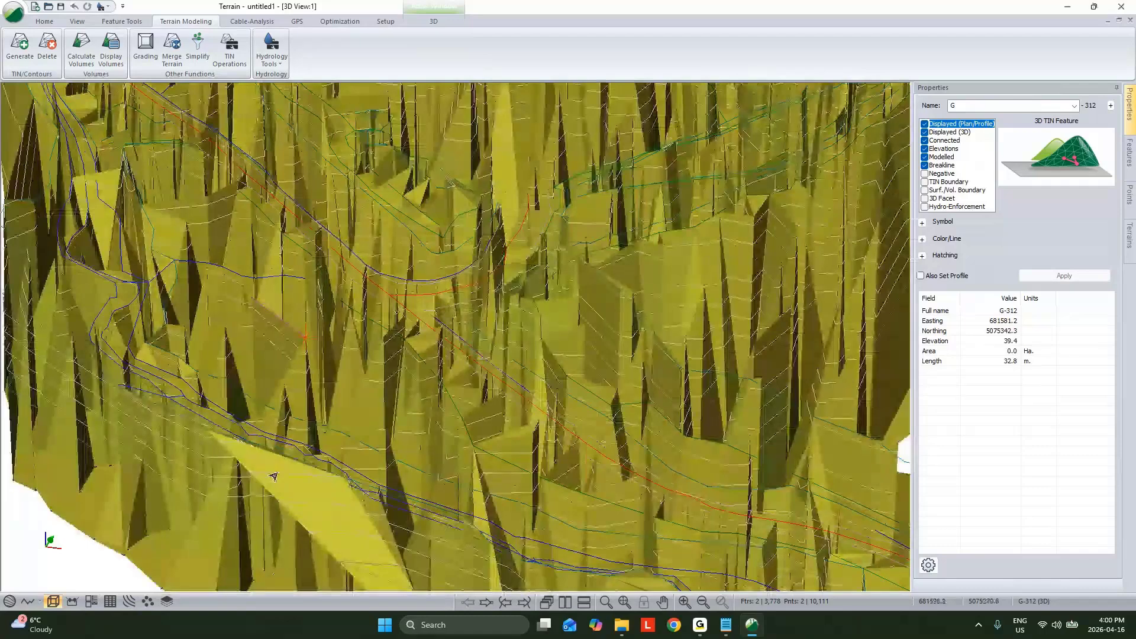
pyautogui.scroll(-2, 435, 370)
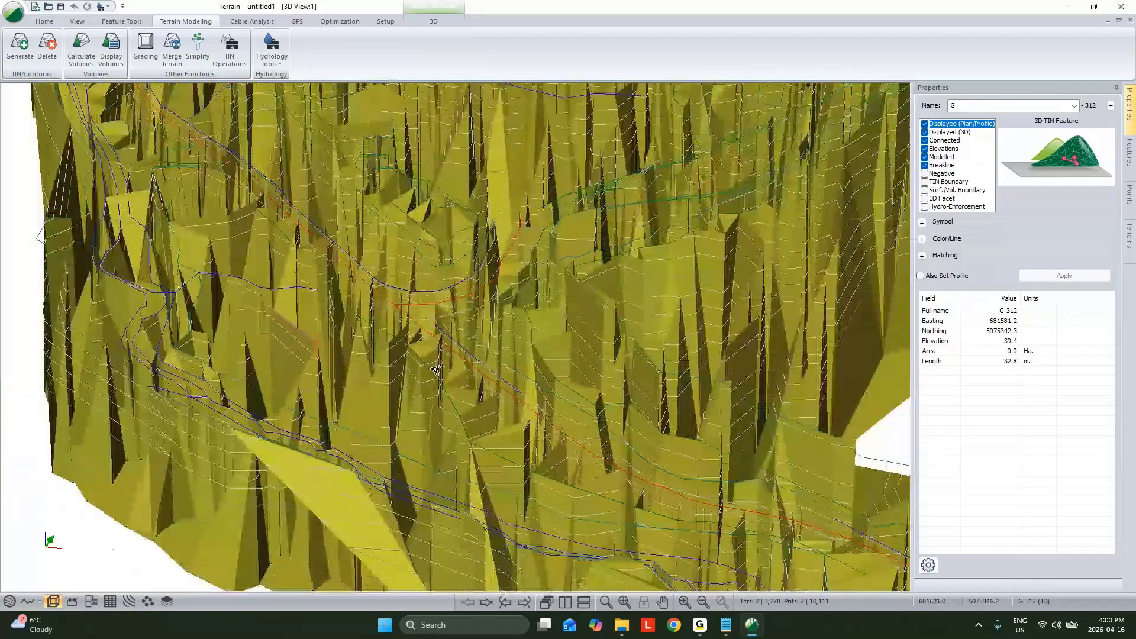
pyautogui.scroll(-3, 435, 370)
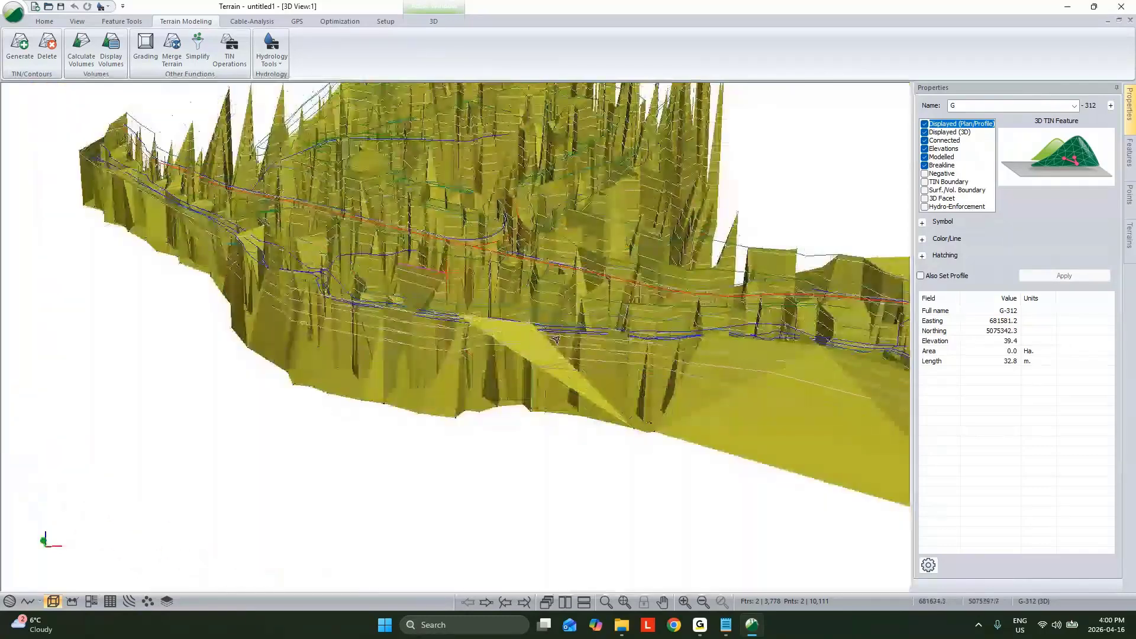
# Step: Select the zero-elevation features by range, limiting the Z range, keeping the full X and Y ranges and including hidden features
pyautogui.rightClick(577, 327)
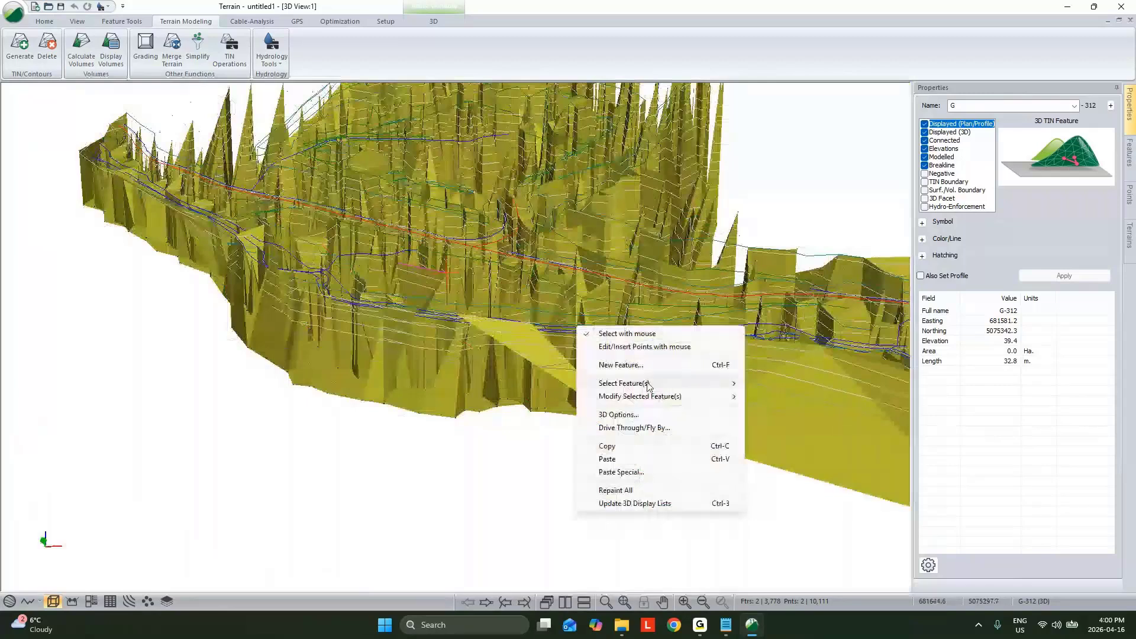
pyautogui.moveTo(648, 386)
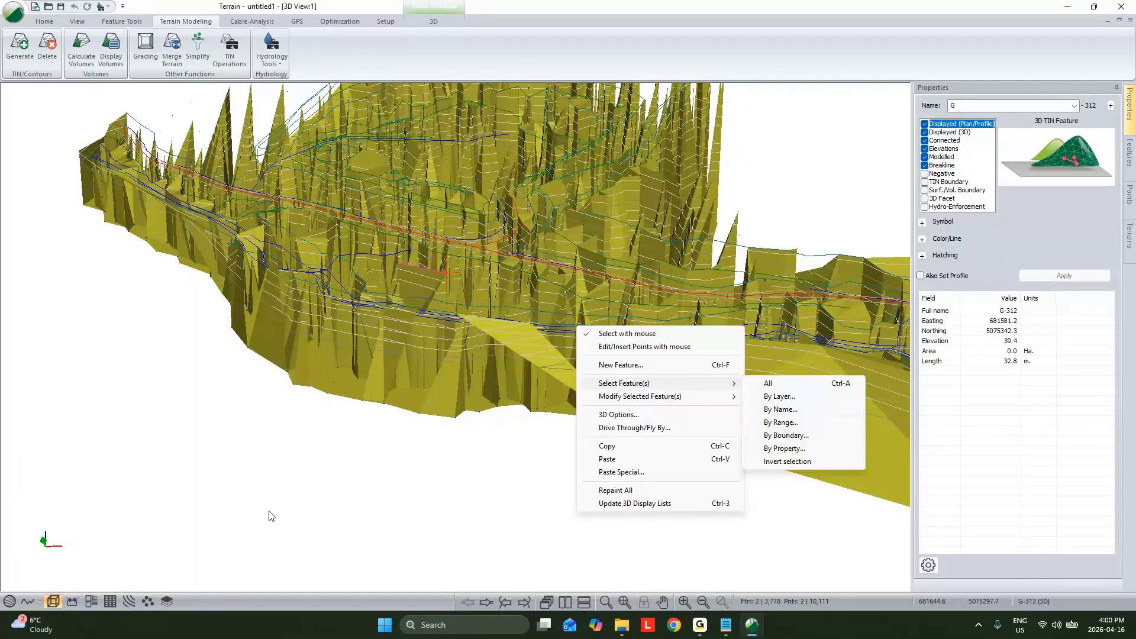
pyautogui.click(793, 422)
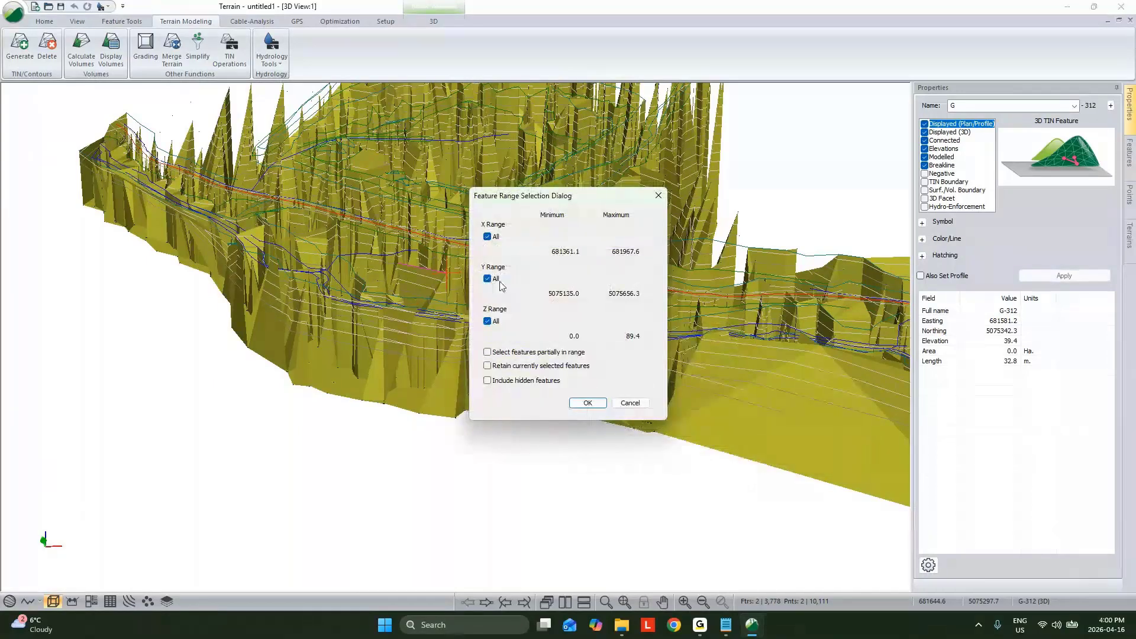
pyautogui.click(495, 323)
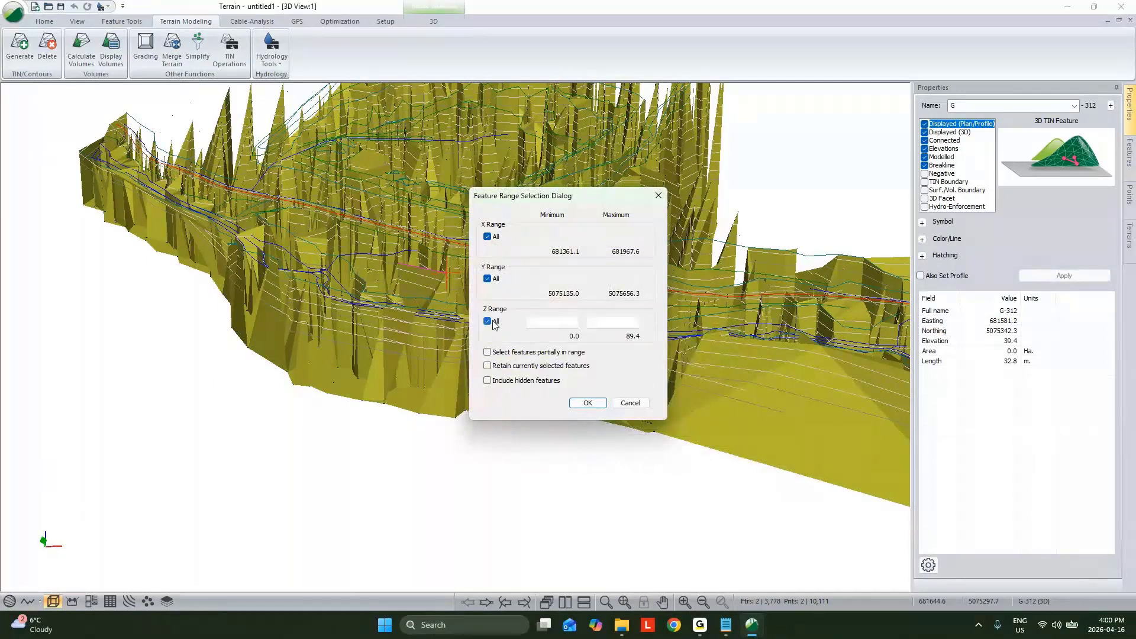
pyautogui.click(488, 322)
pyautogui.click(622, 321)
pyautogui.click(488, 381)
pyautogui.press('Return')
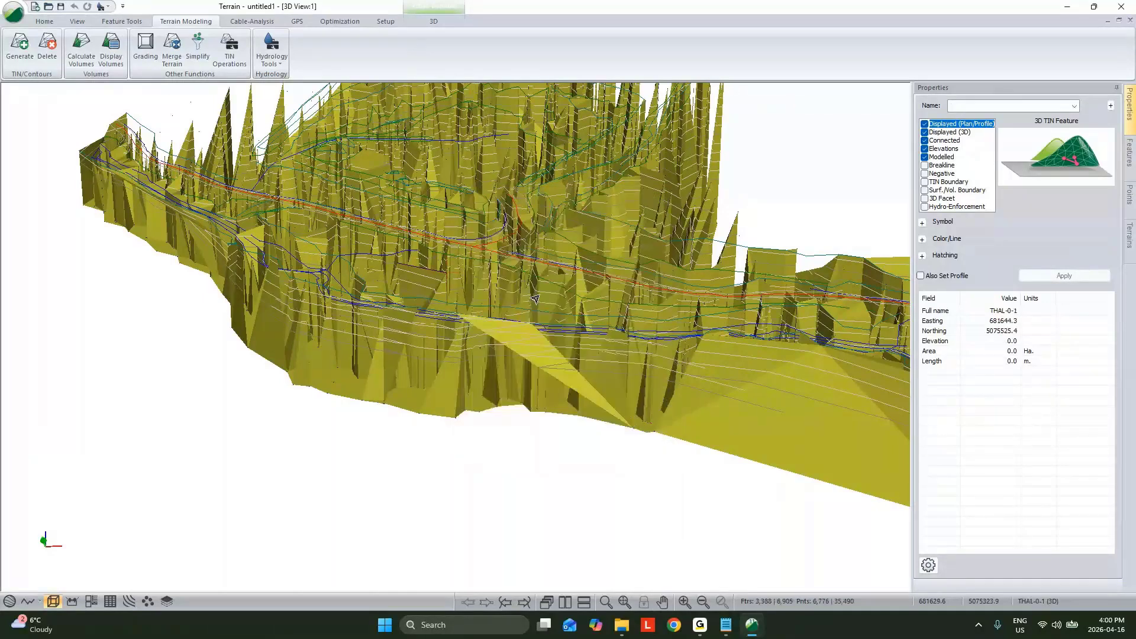
# Step: Turn off the Modelled property of the selected zero-elevation features and accept clearing the existing terrain triangles
pyautogui.click(925, 157)
pyautogui.click(1038, 277)
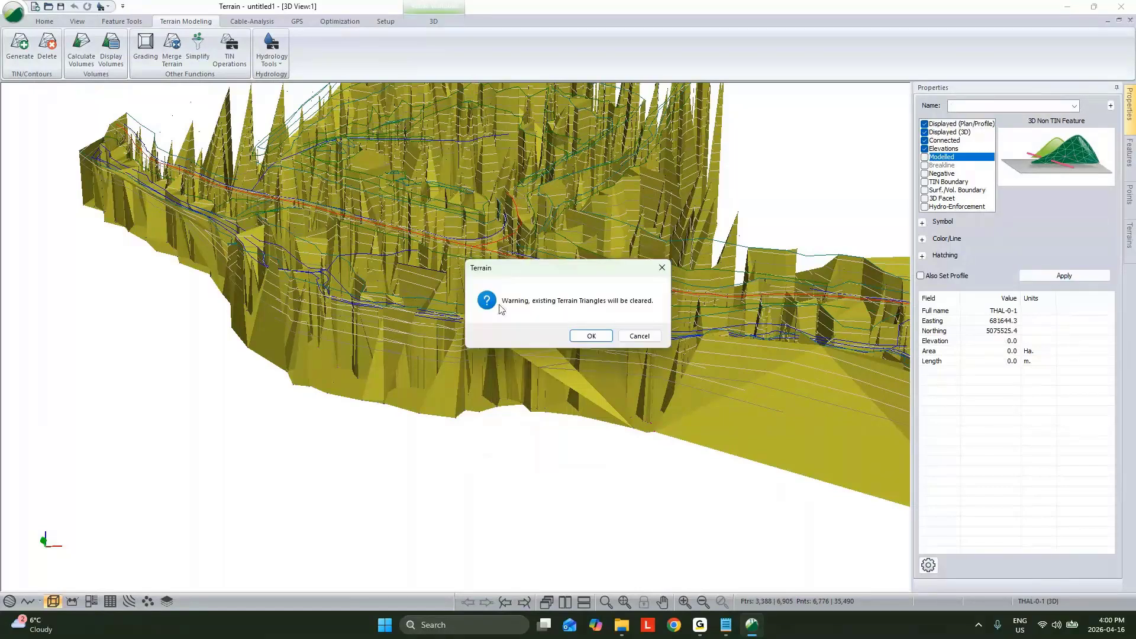
pyautogui.click(588, 334)
# Step: Recalculate the TIN with a maximum side length of 200, removing existing contours and generating none, and examine the surface up close
pyautogui.click(18, 51)
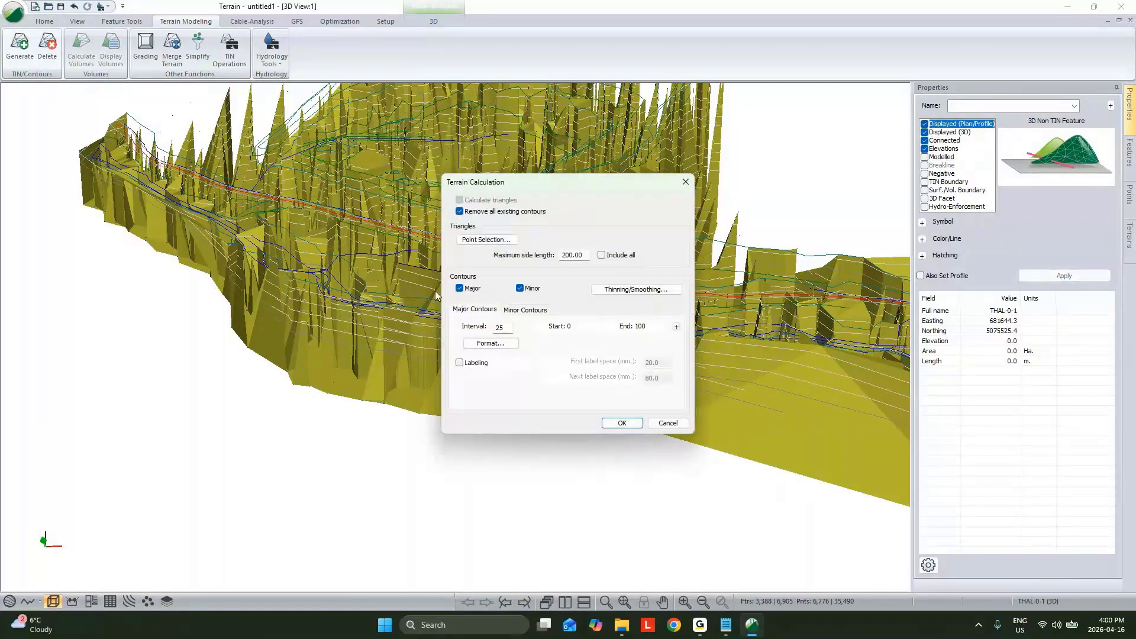
pyautogui.click(622, 422)
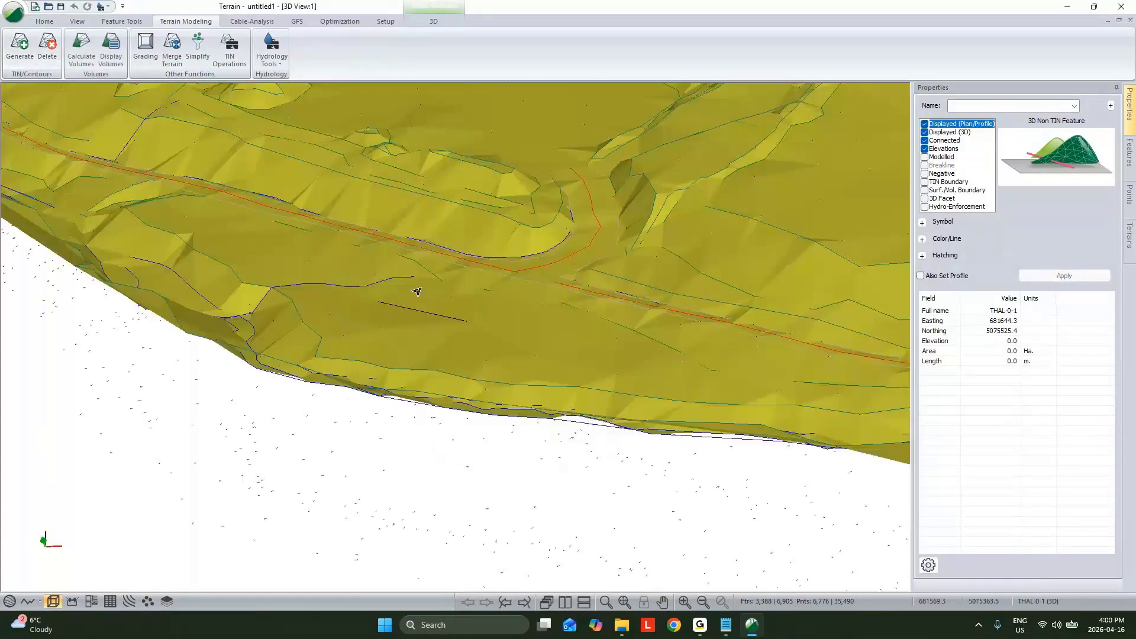
pyautogui.scroll(5, 408, 305)
pyautogui.moveTo(368, 381); pyautogui.dragTo(356, 269, button='middle')
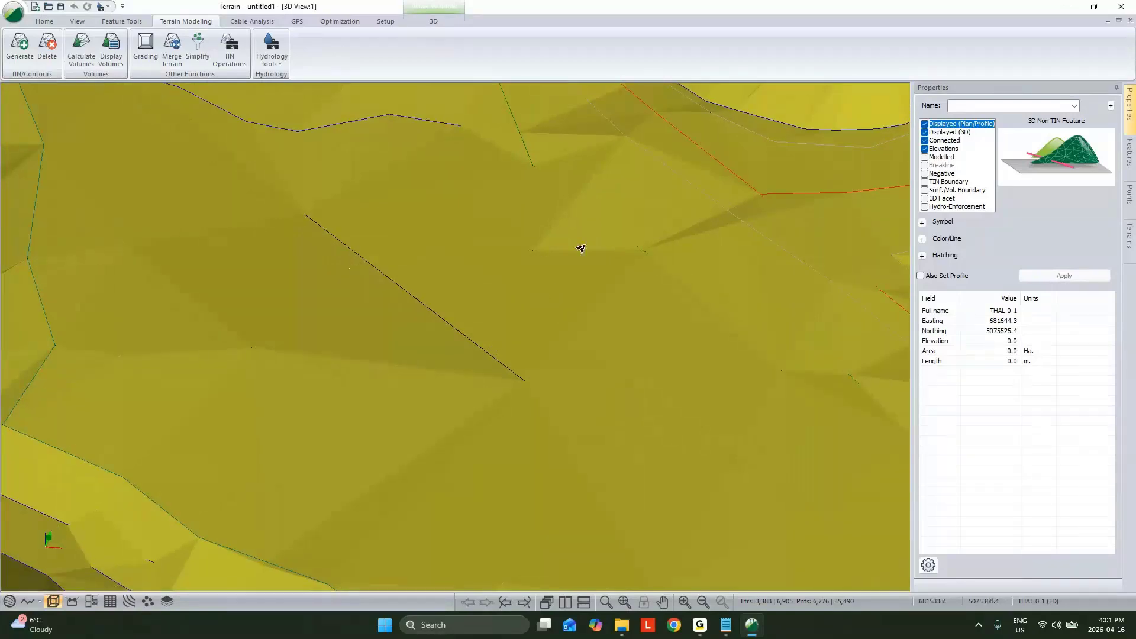
pyautogui.moveTo(555, 278)
pyautogui.moveTo(508, 291)
# Step: Close the terrain without saving the import options or the terrain changes, and restart RoadEng11 Terrain
pyautogui.click(1131, 7)
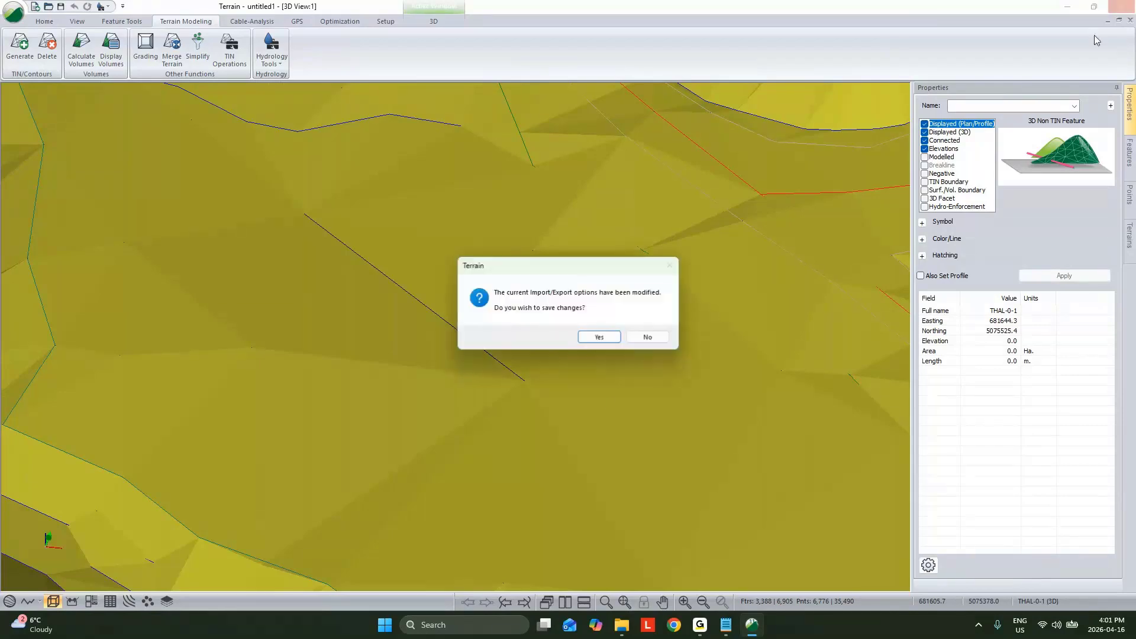
pyautogui.click(651, 335)
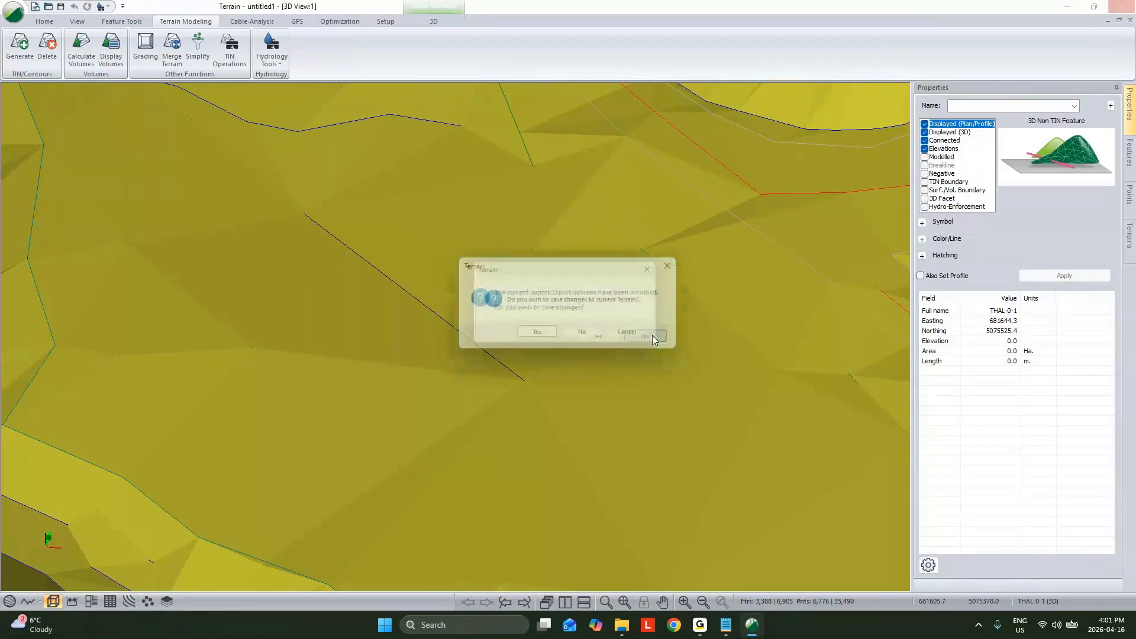
pyautogui.click(589, 336)
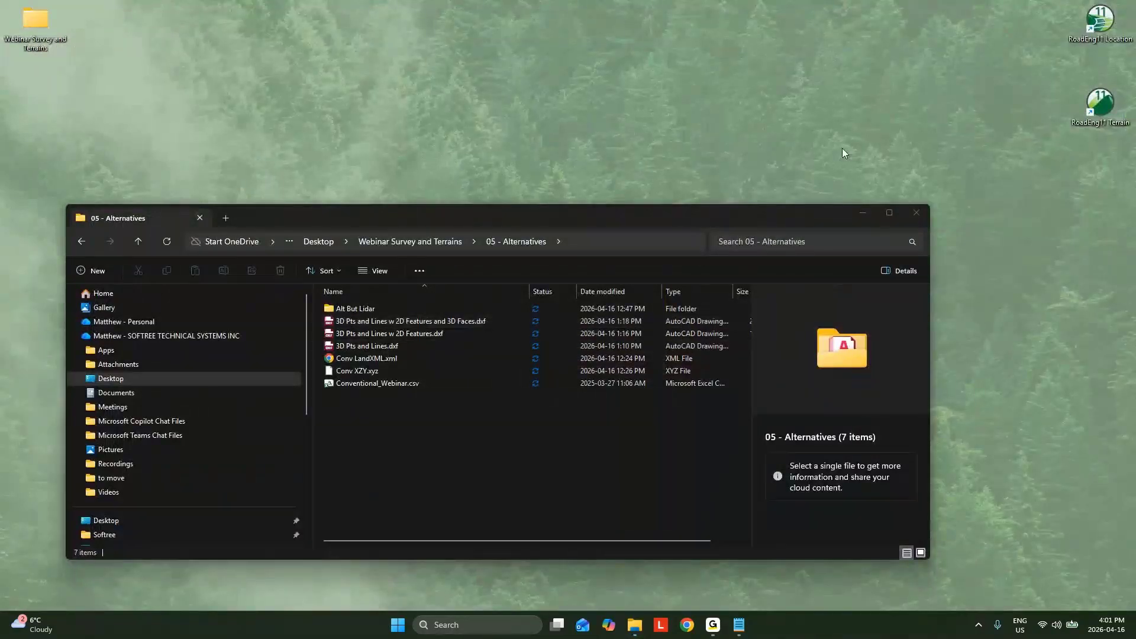
pyautogui.doubleClick(1100, 107)
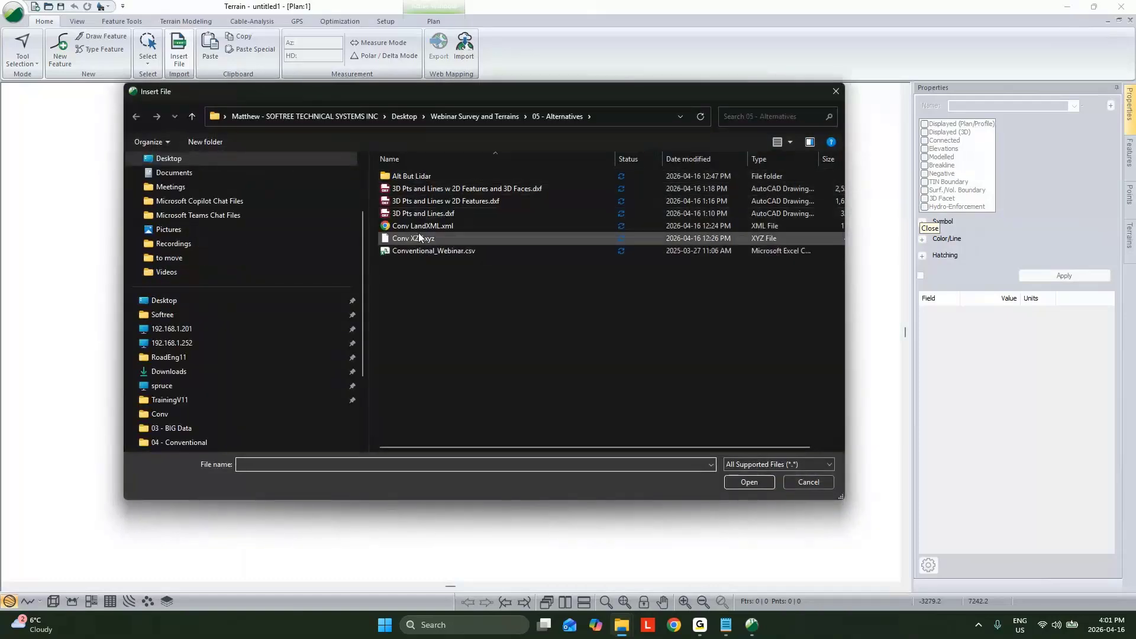
# Step: Insert Conv LandXML.xml as a surface, importing the Topo TIN with hidden triangles ignored and points auto-grouped
pyautogui.click(420, 227)
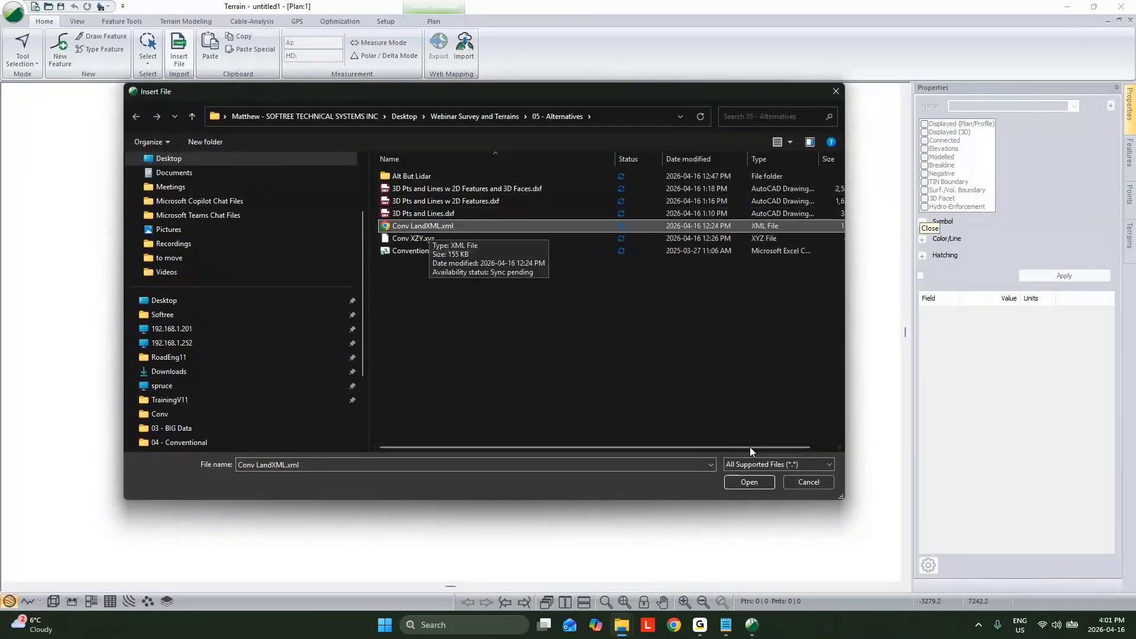
pyautogui.click(748, 481)
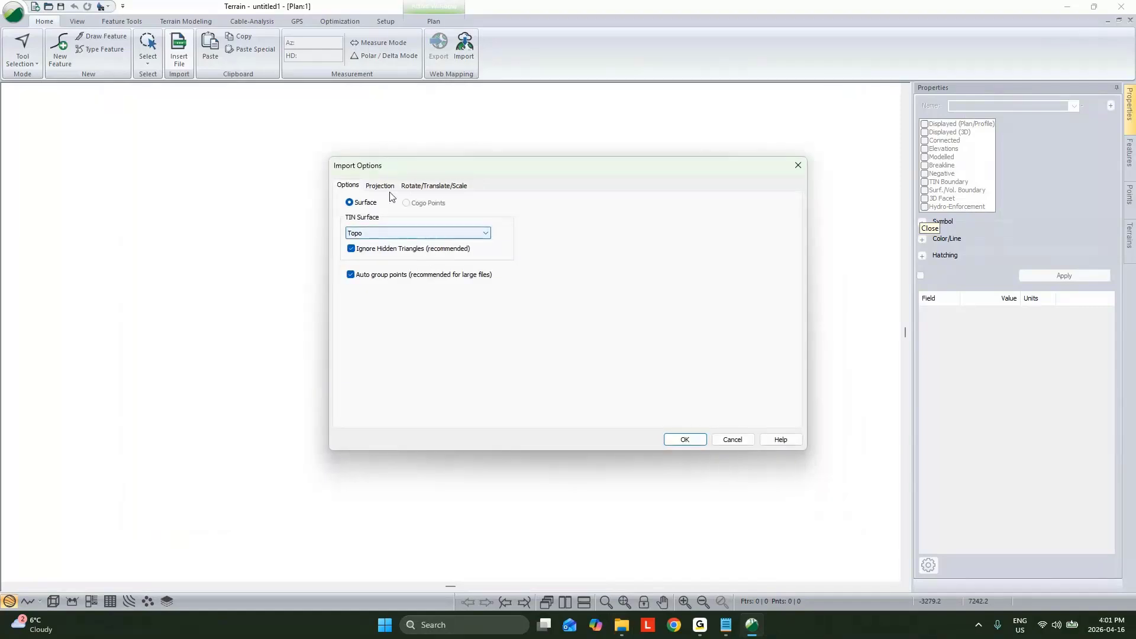
pyautogui.click(371, 231)
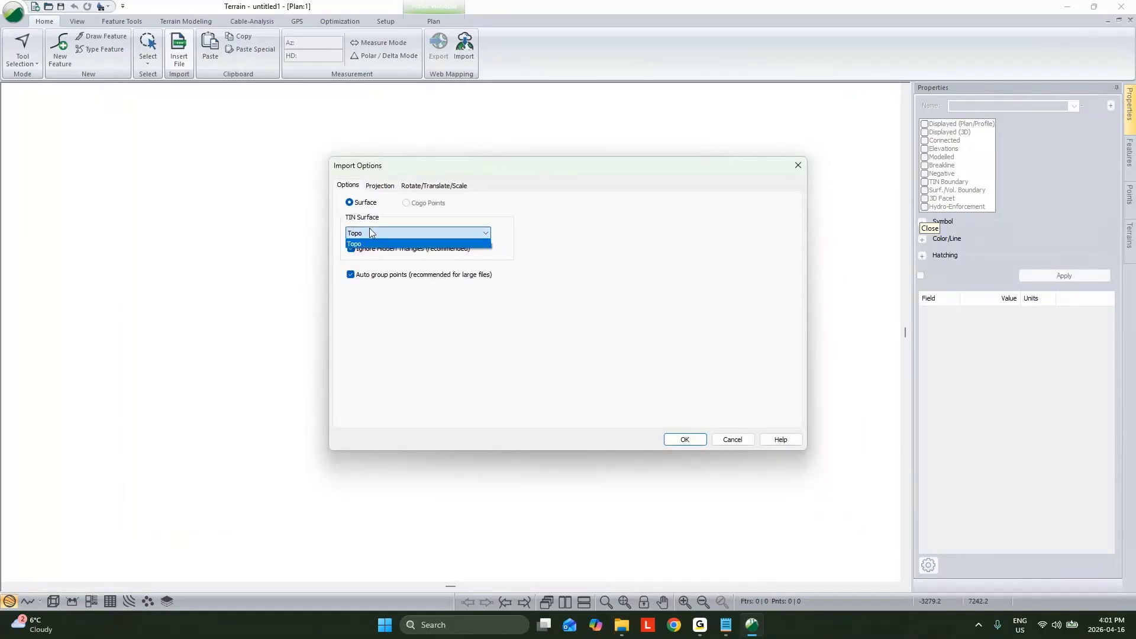
pyautogui.click(377, 243)
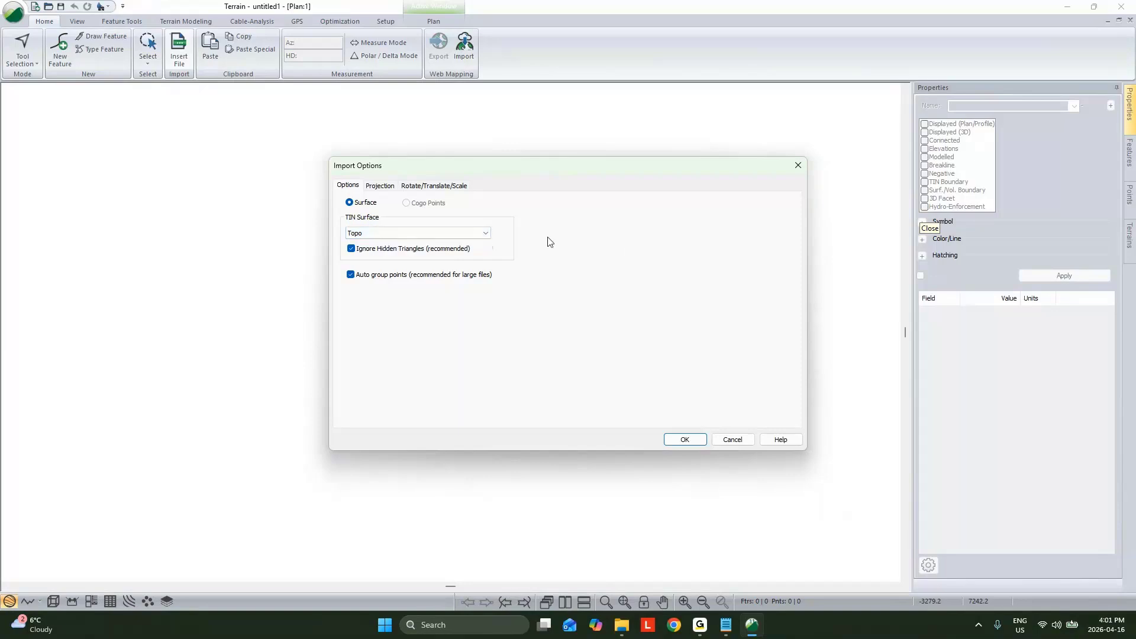
pyautogui.click(685, 439)
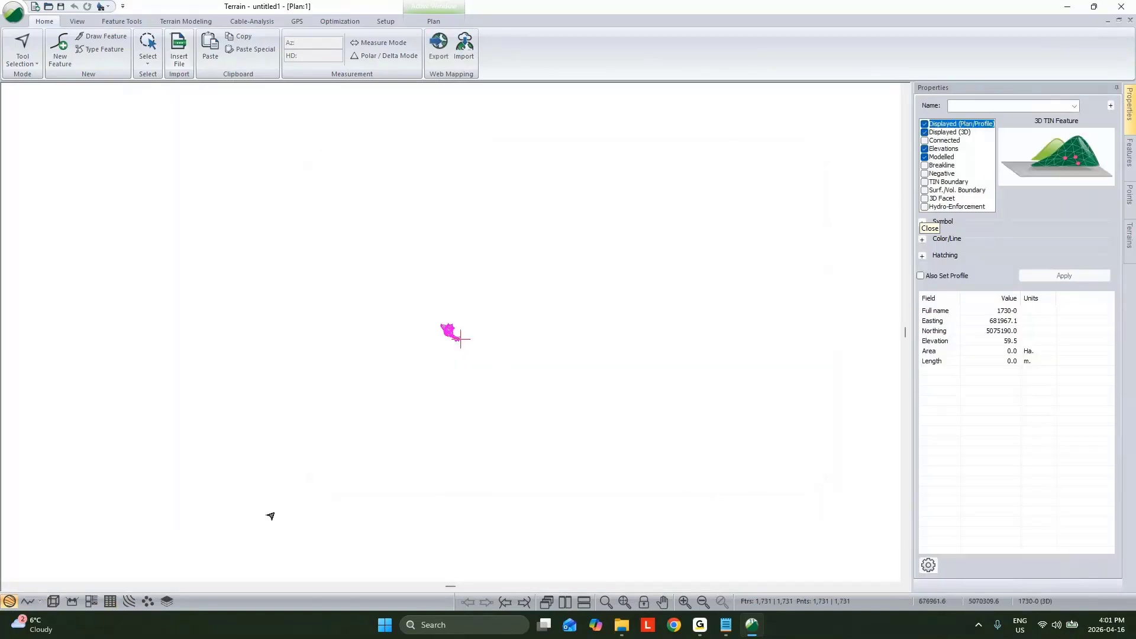
# Step: Examine the imported LandXML surface in 3D and its survey points in plan
pyautogui.click(52, 601)
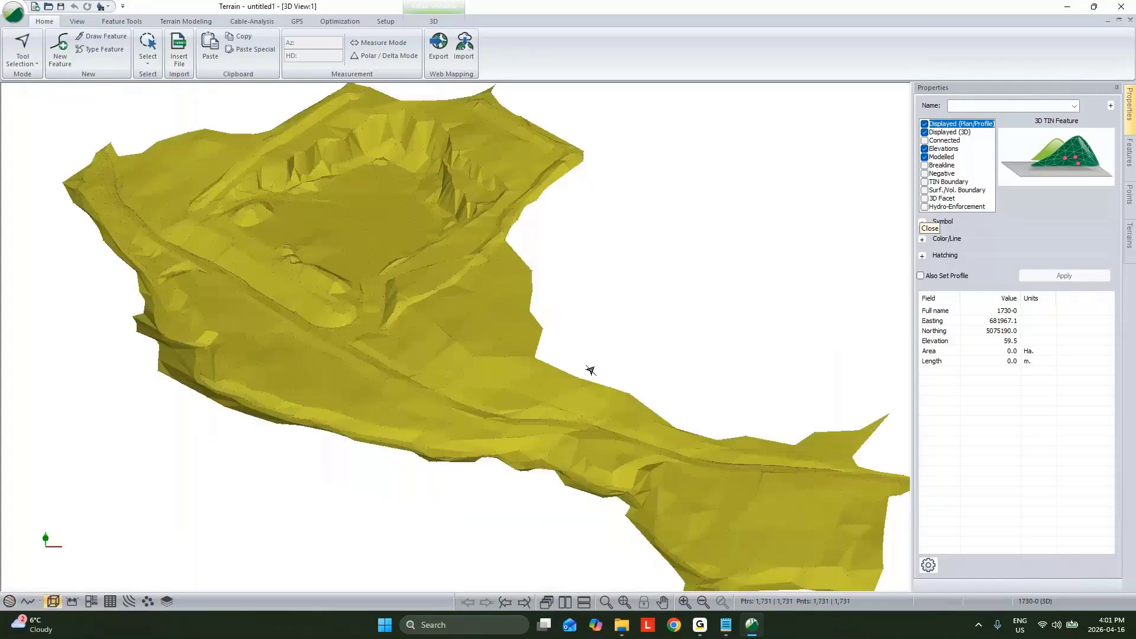
pyautogui.moveTo(590, 370); pyautogui.dragTo(524, 368)
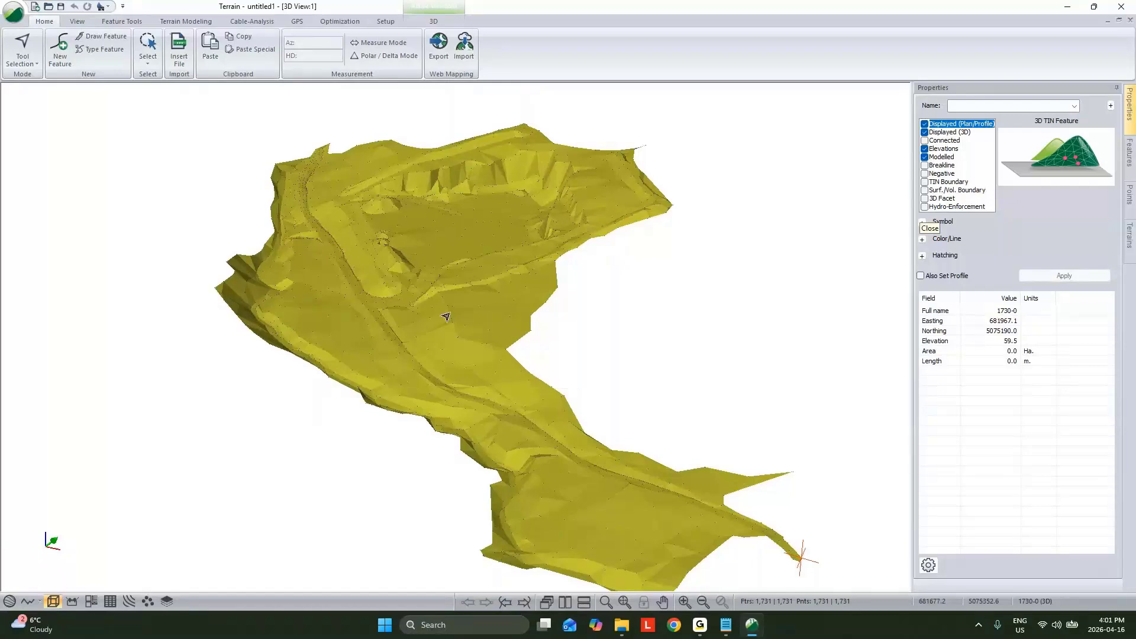
pyautogui.click(9, 602)
pyautogui.scroll(4, 440, 355)
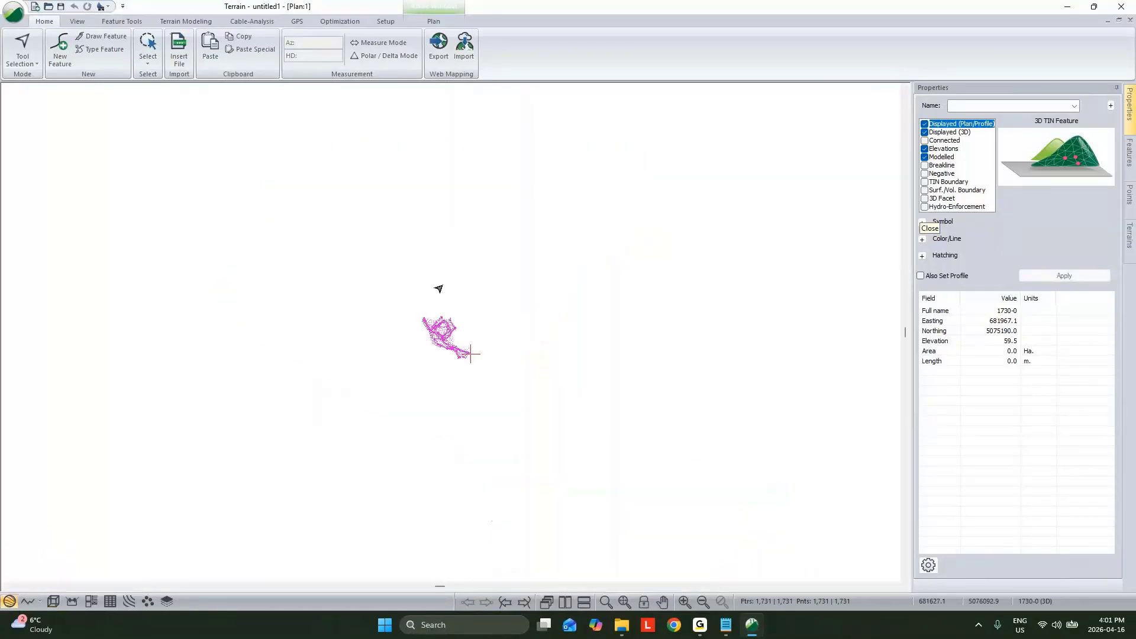
pyautogui.moveTo(467, 322)
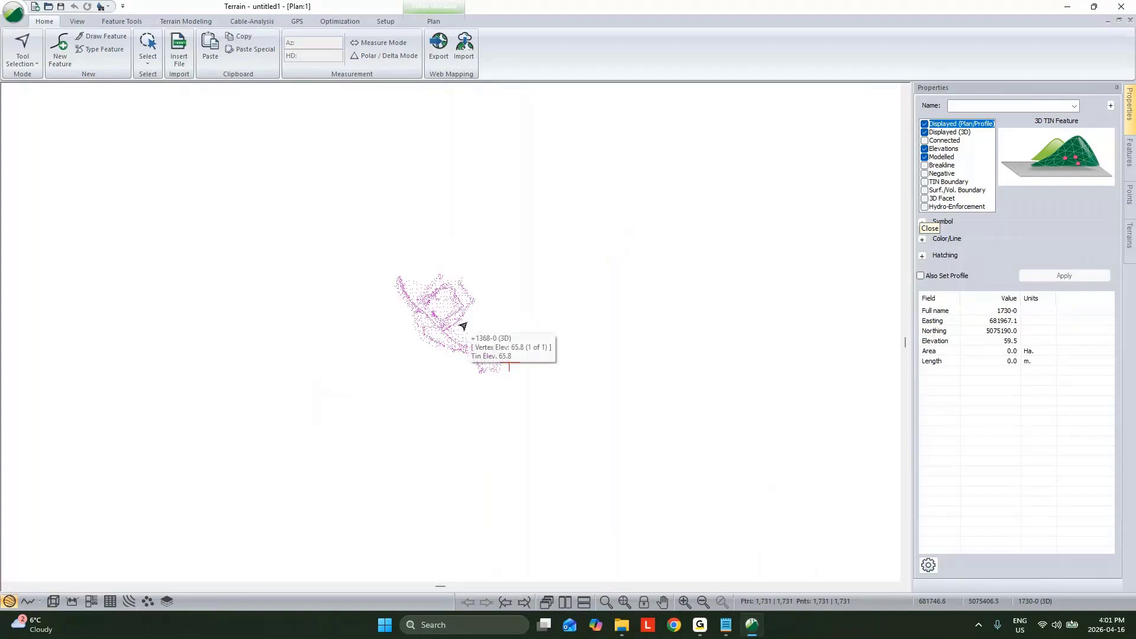
# Step: Select all the imported points in plan, turn off their Plan/Profile and 3D display, and view the bare surface in 3D
pyautogui.click(621, 344)
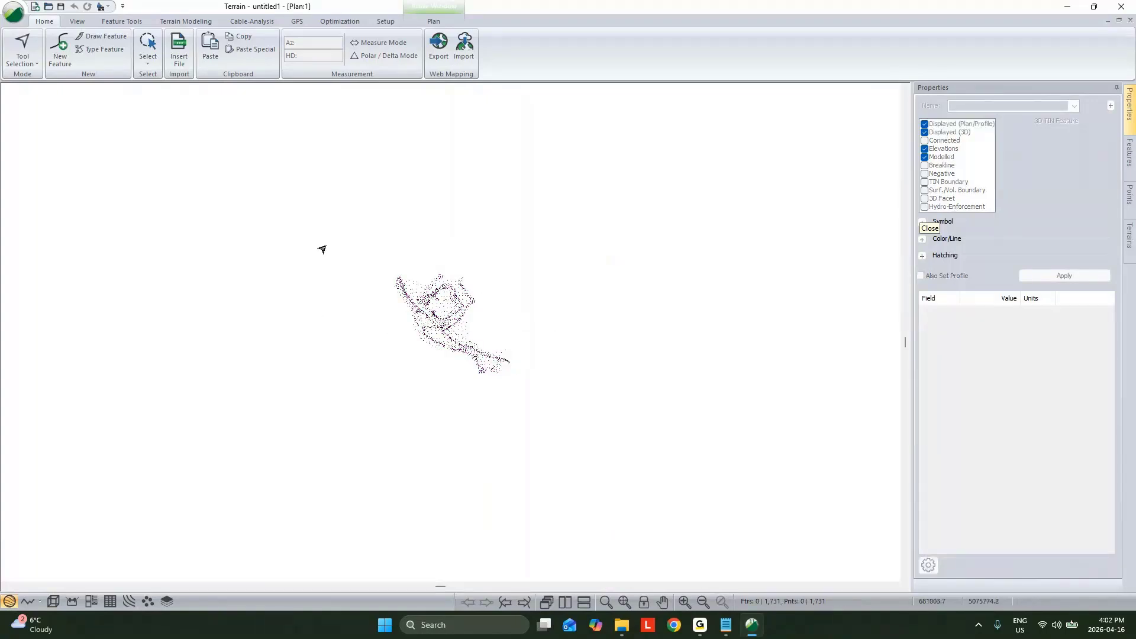
pyautogui.moveTo(359, 239); pyautogui.dragTo(577, 454)
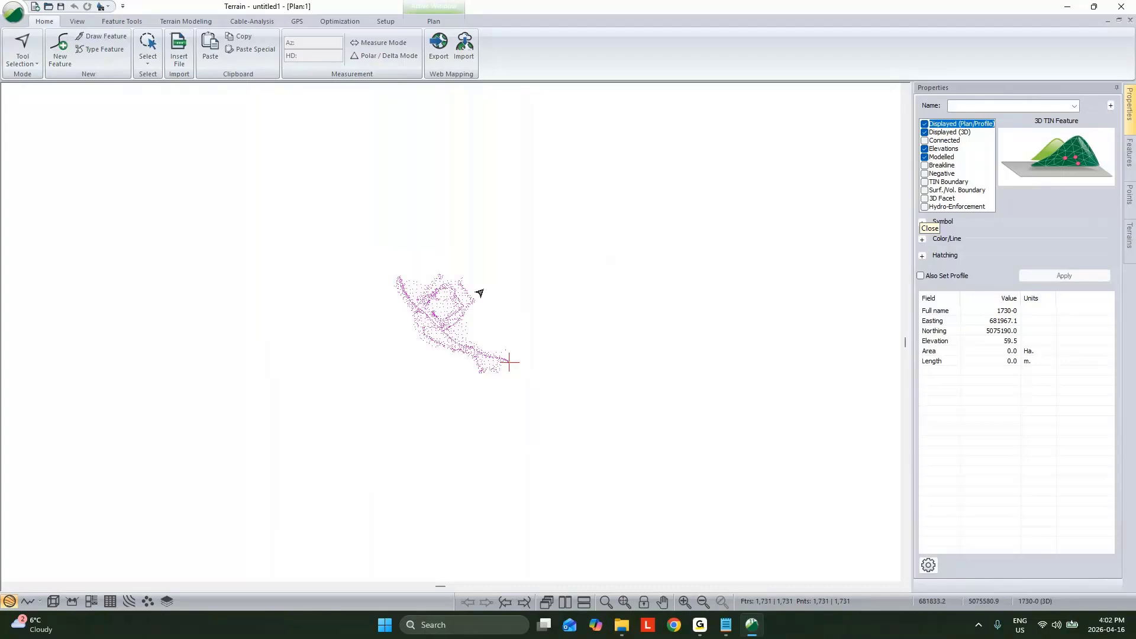
pyautogui.click(924, 124)
pyautogui.click(925, 132)
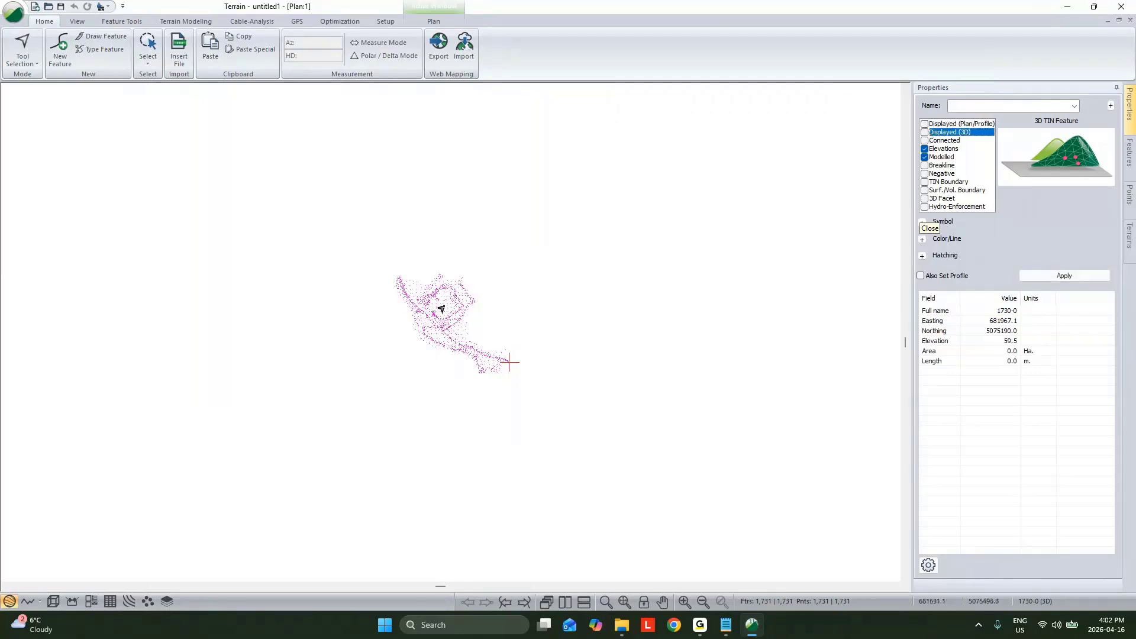
pyautogui.click(1086, 275)
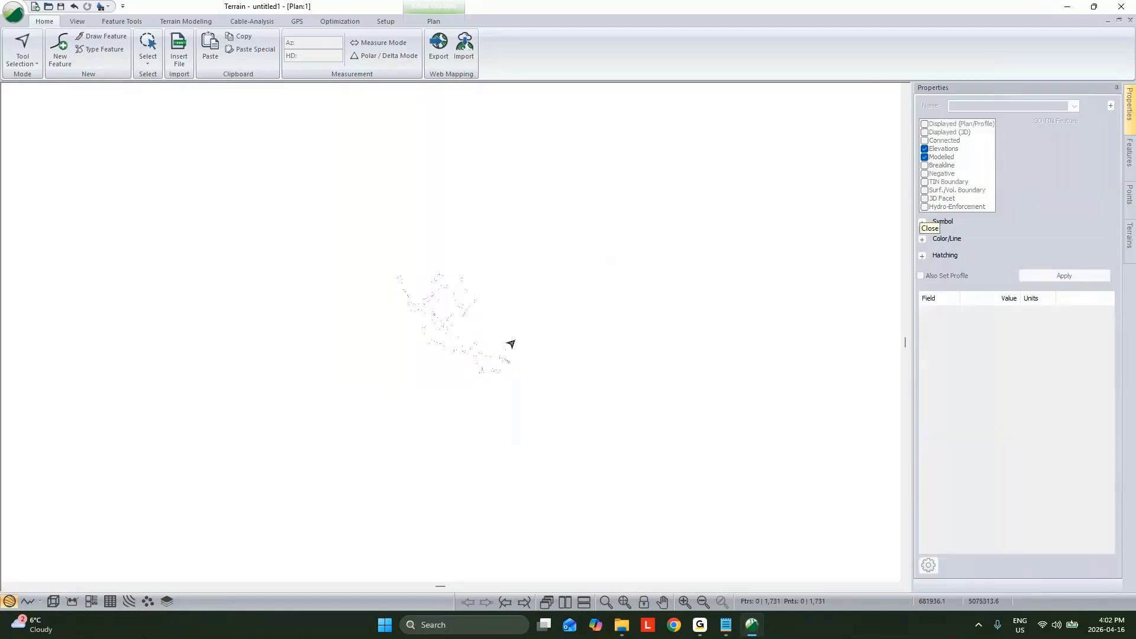
pyautogui.click(52, 601)
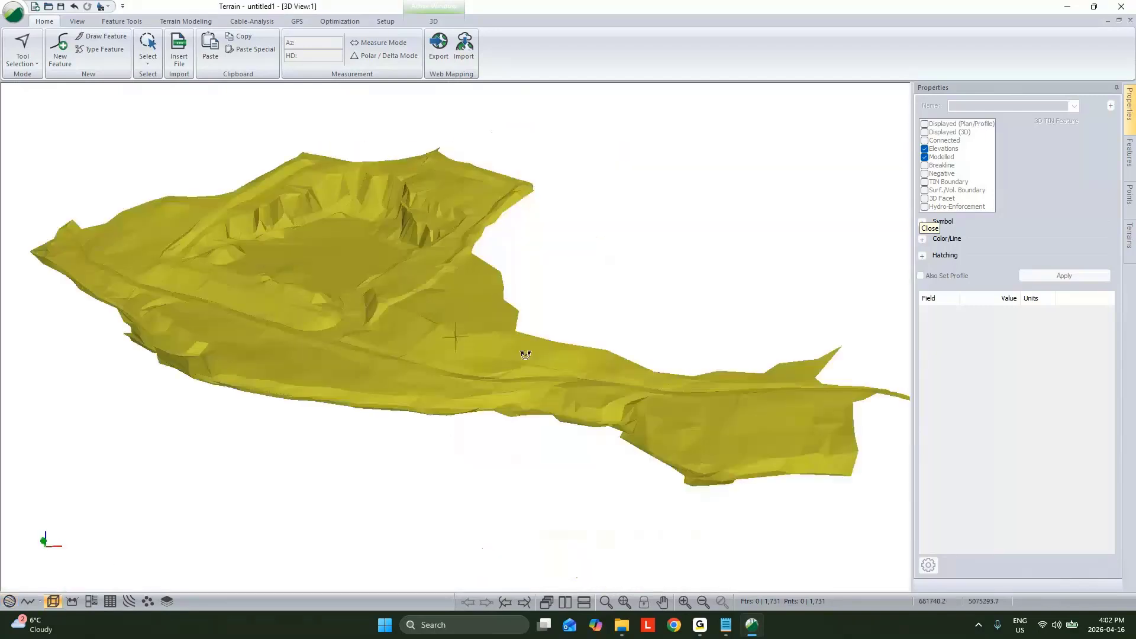
pyautogui.moveTo(526, 354); pyautogui.dragTo(507, 357)
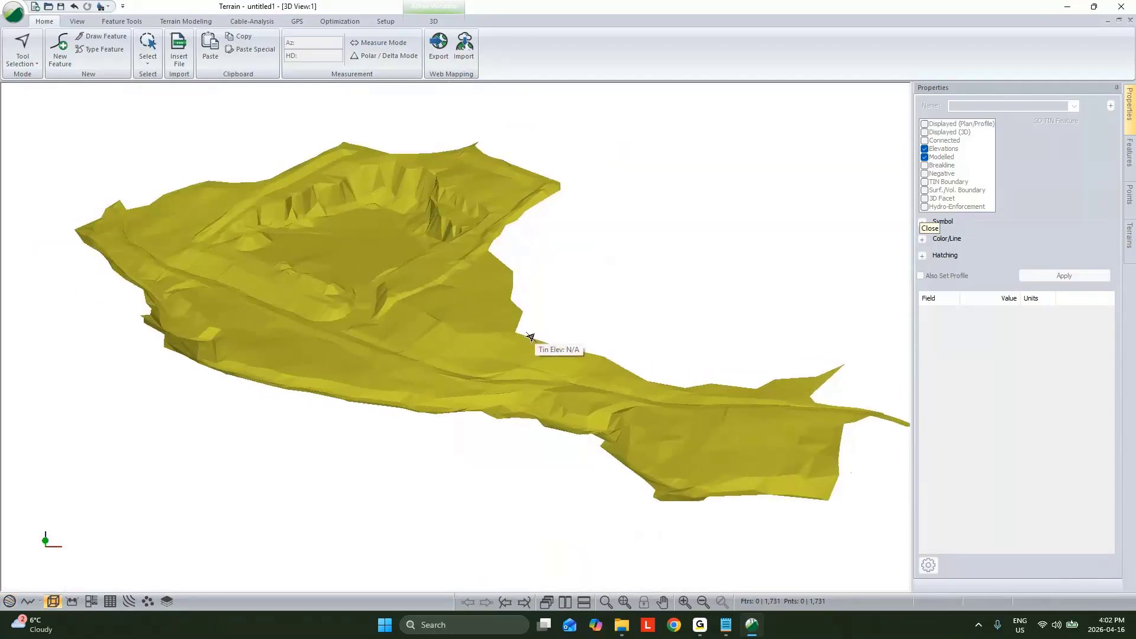
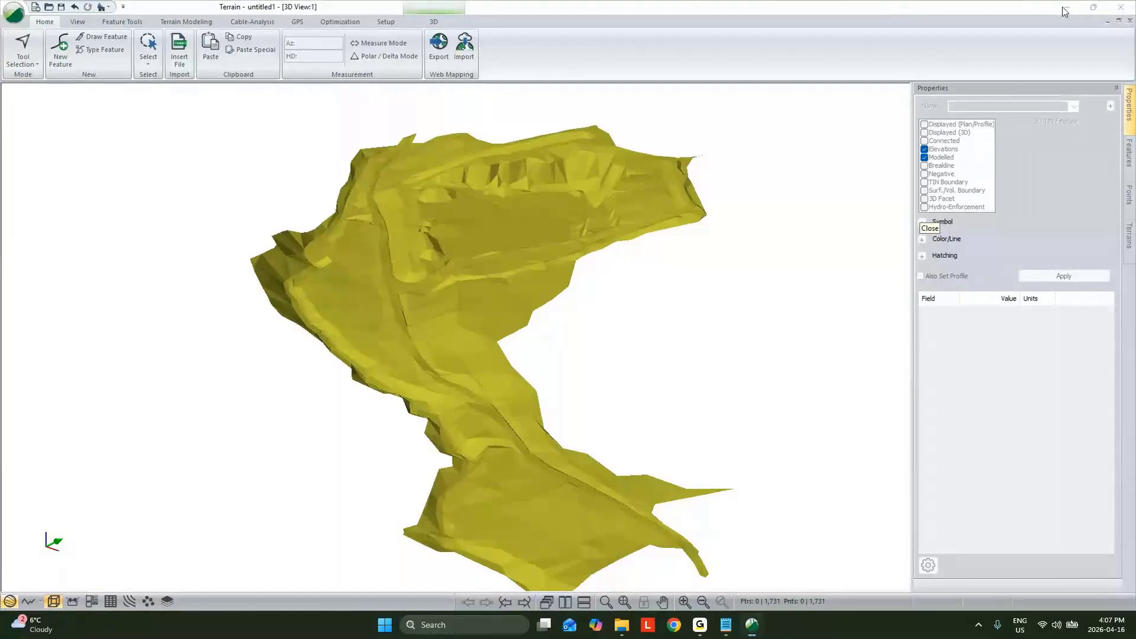
# Step: Switch the LandXML terrain back to its plan view and minimize the Terrain window
pyautogui.click(754, 624)
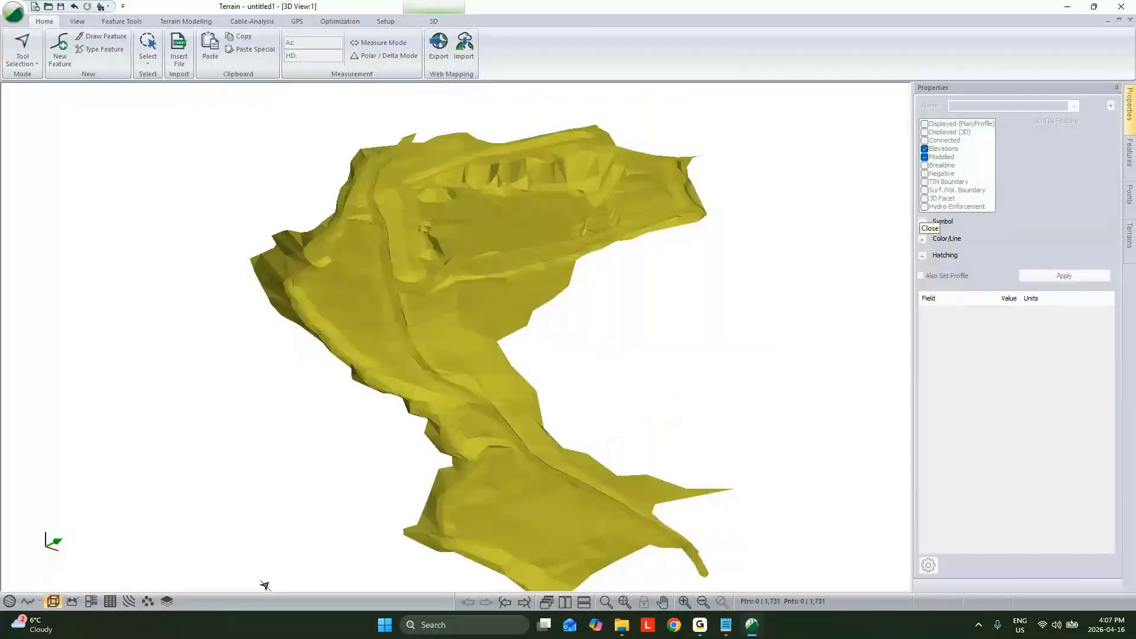
pyautogui.click(9, 602)
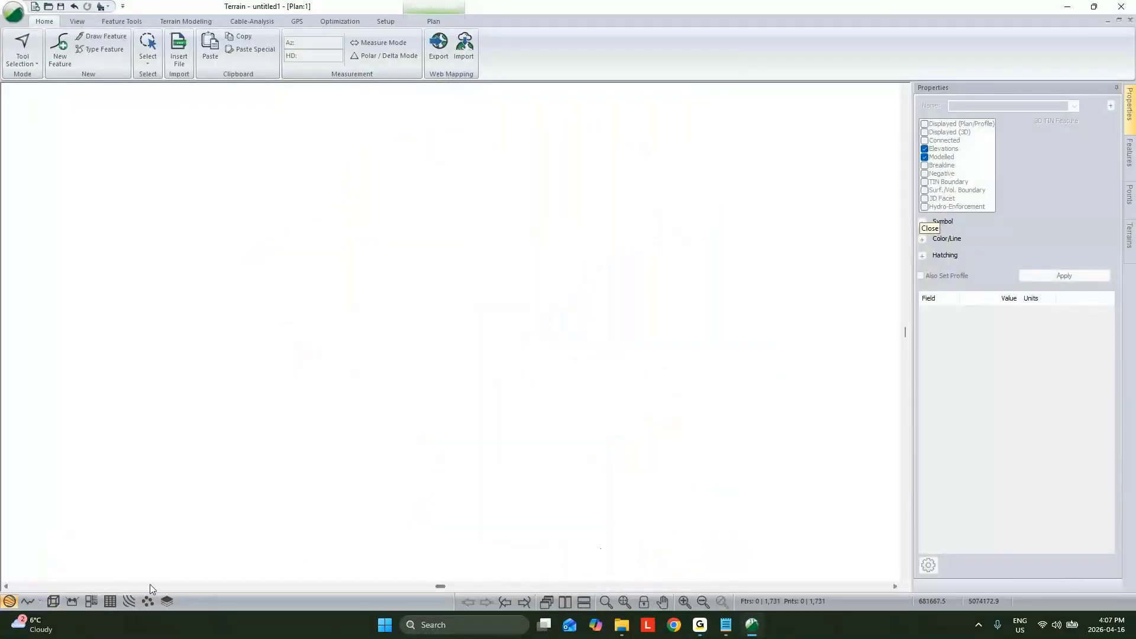
pyautogui.click(1066, 10)
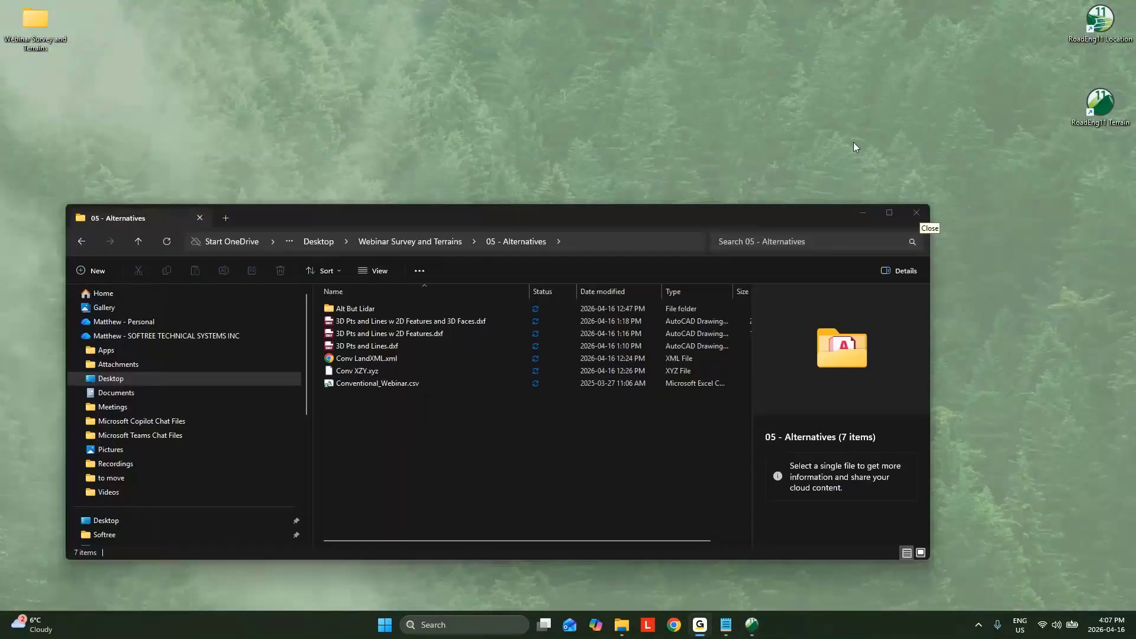
# Step: Open Conv.terx from the 02 - Surfaces folder and close it again
pyautogui.click(410, 241)
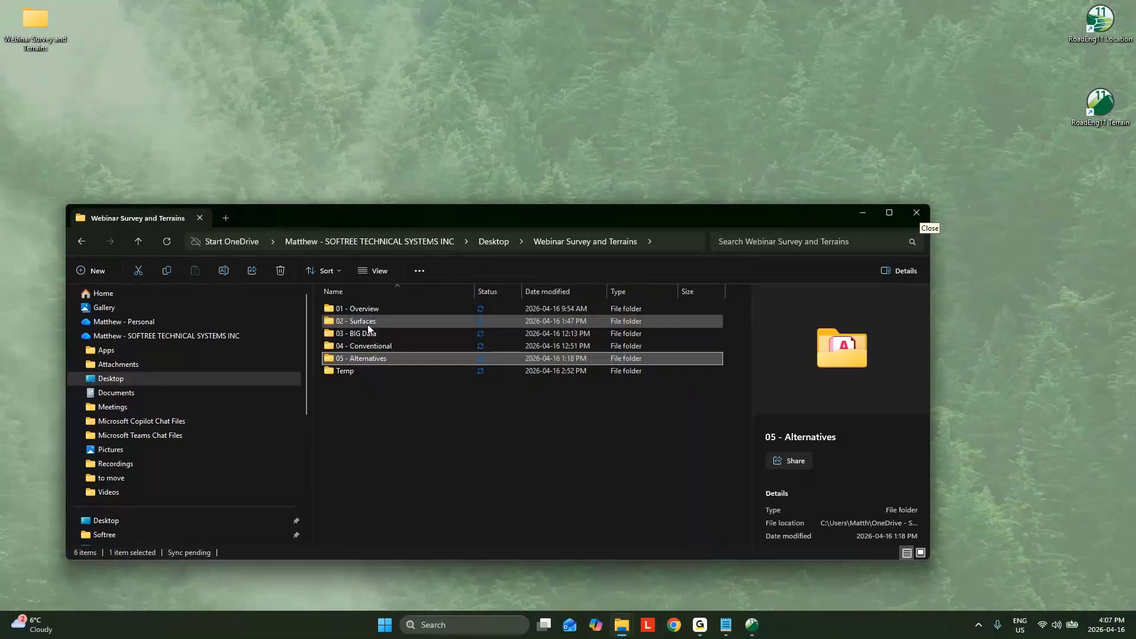
pyautogui.doubleClick(375, 320)
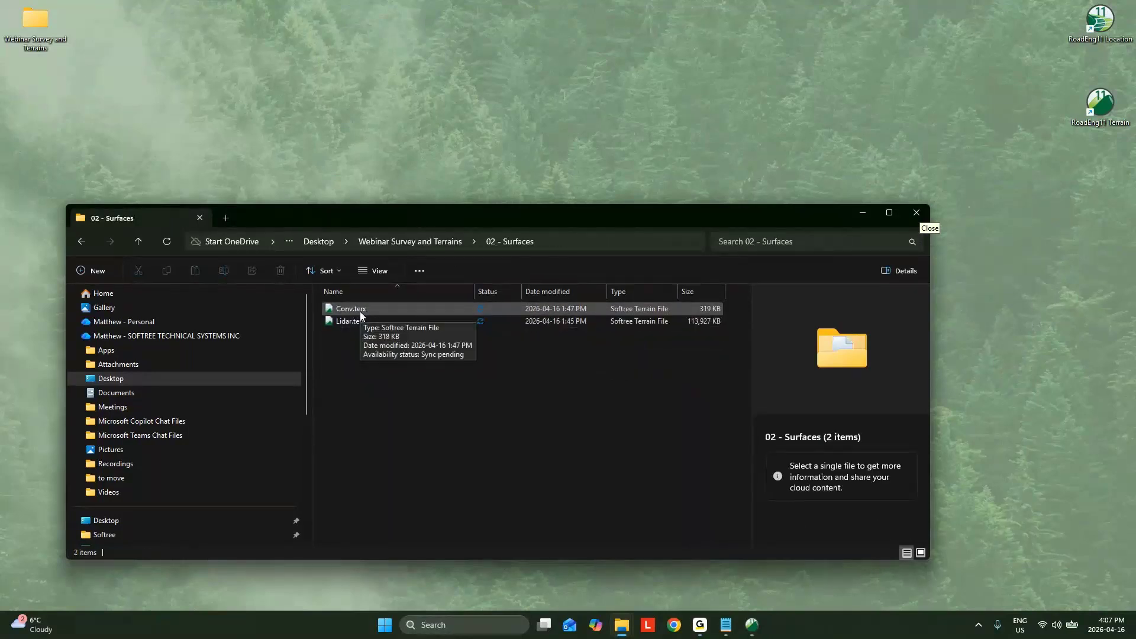
pyautogui.click(361, 312)
pyautogui.doubleClick(361, 312)
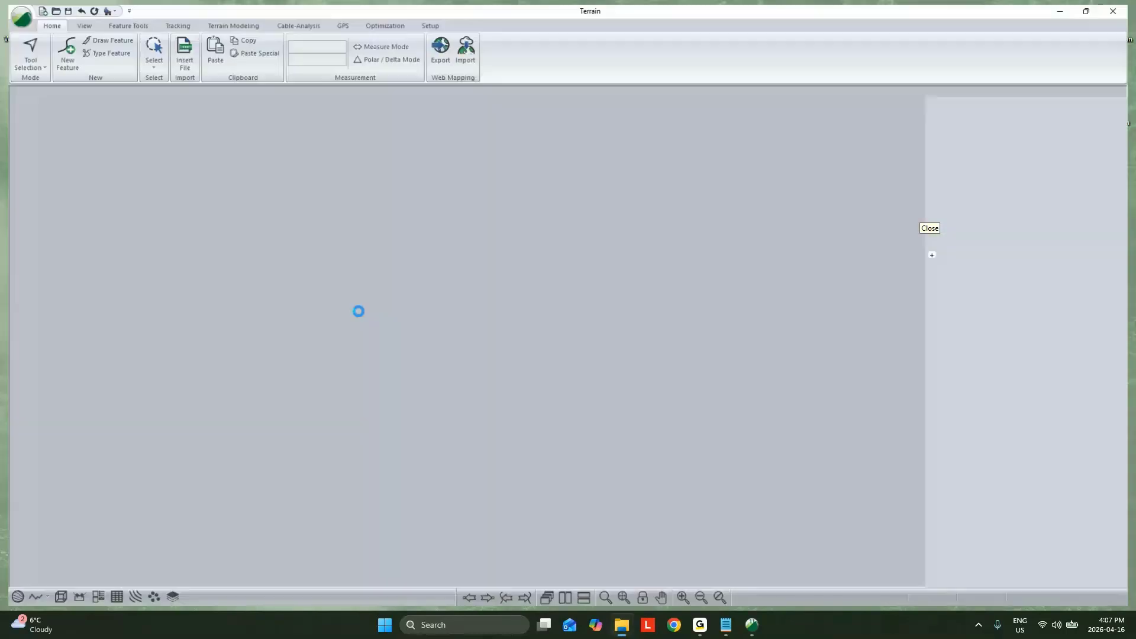
pyautogui.scroll(-3, 410, 329)
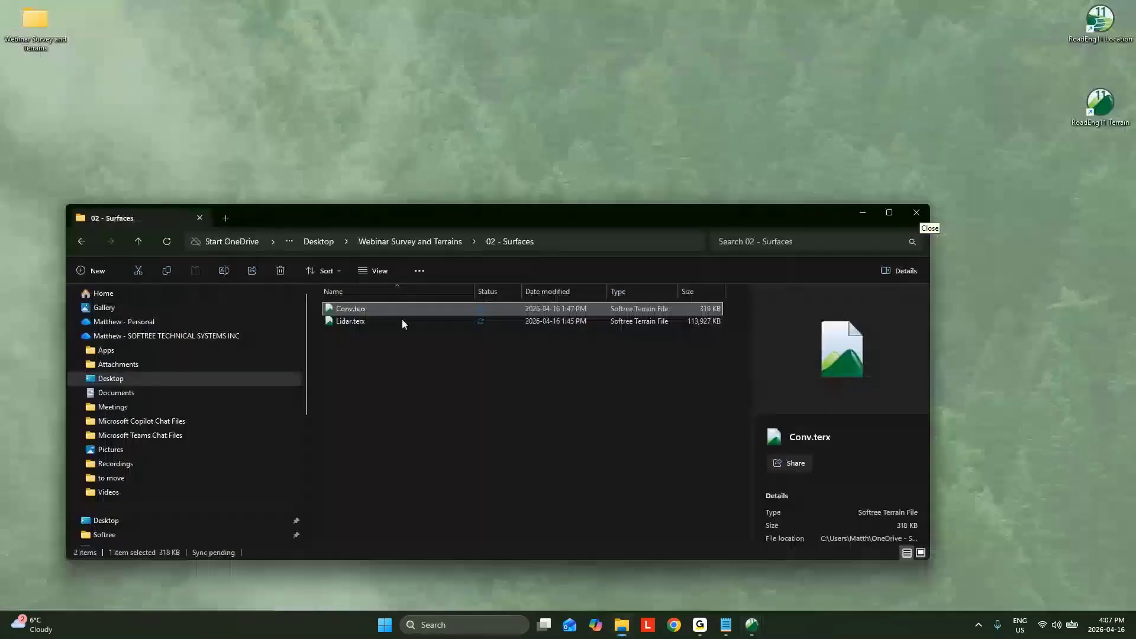
# Step: Browse to the 04 - Conventional folder, check its survey files and start a new RoadEng11 Terrain session
pyautogui.click(410, 241)
pyautogui.doubleClick(373, 347)
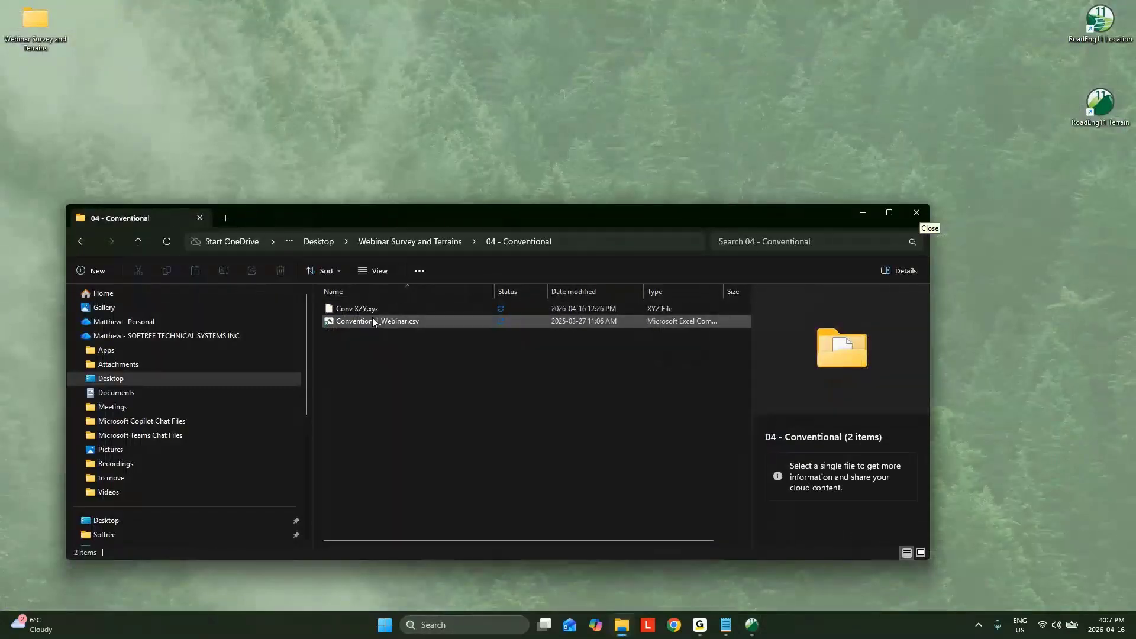
pyautogui.doubleClick(1102, 110)
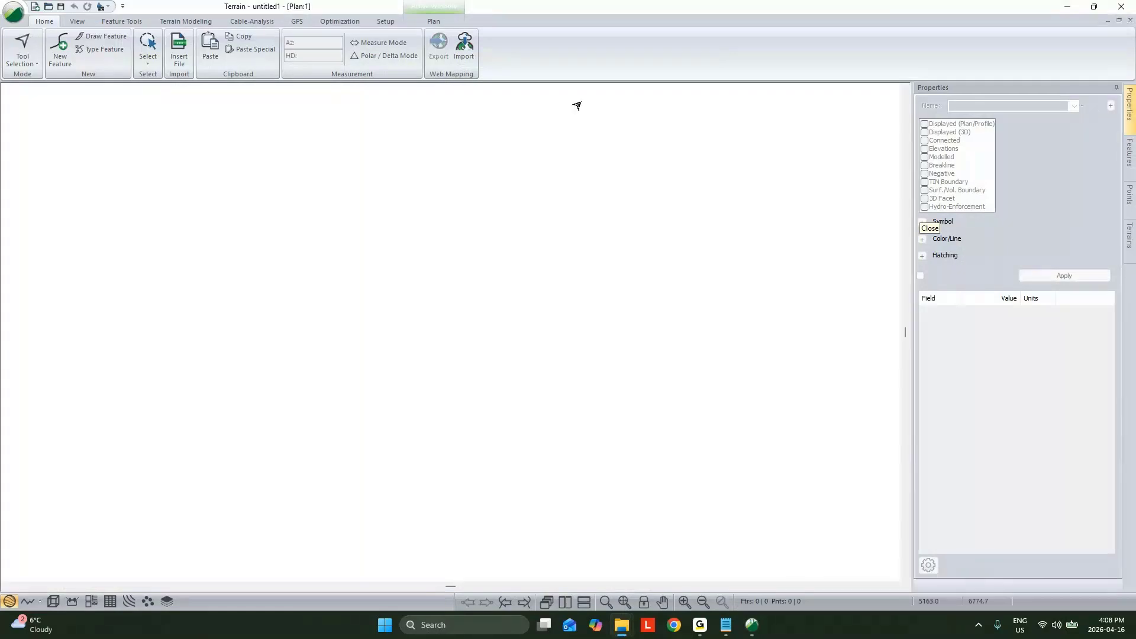
# Step: Insert Conventional_Webinar.csv from the 04 - Conventional folder using the Conventional_Webinar import format, reviewing its structure and code settings
pyautogui.click(177, 53)
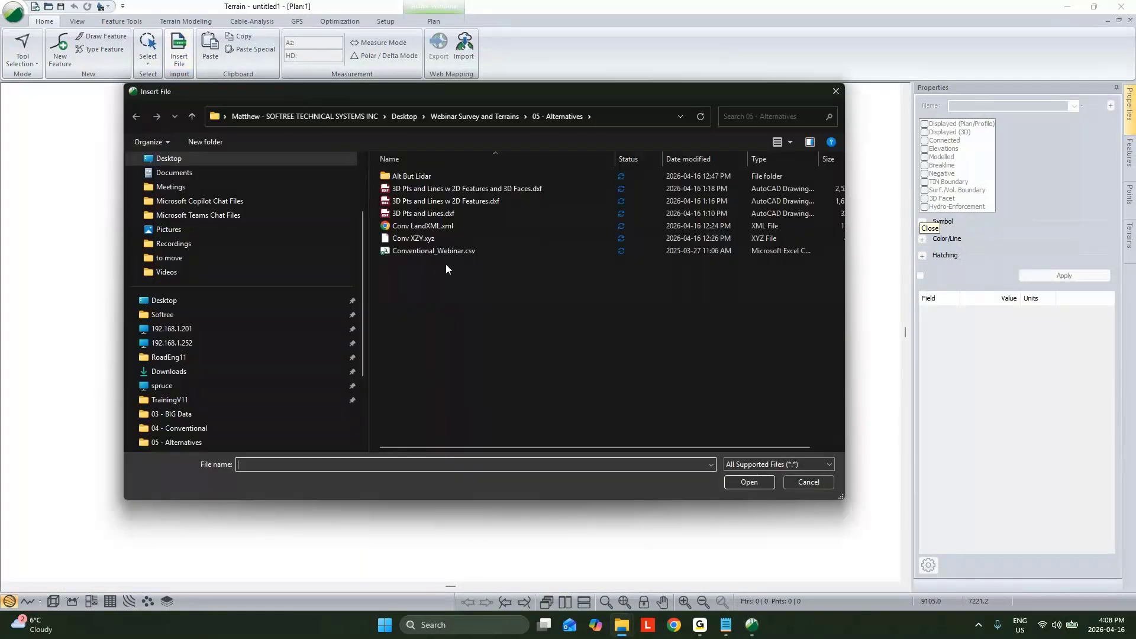
pyautogui.click(474, 118)
pyautogui.doubleClick(433, 177)
pyautogui.click(448, 189)
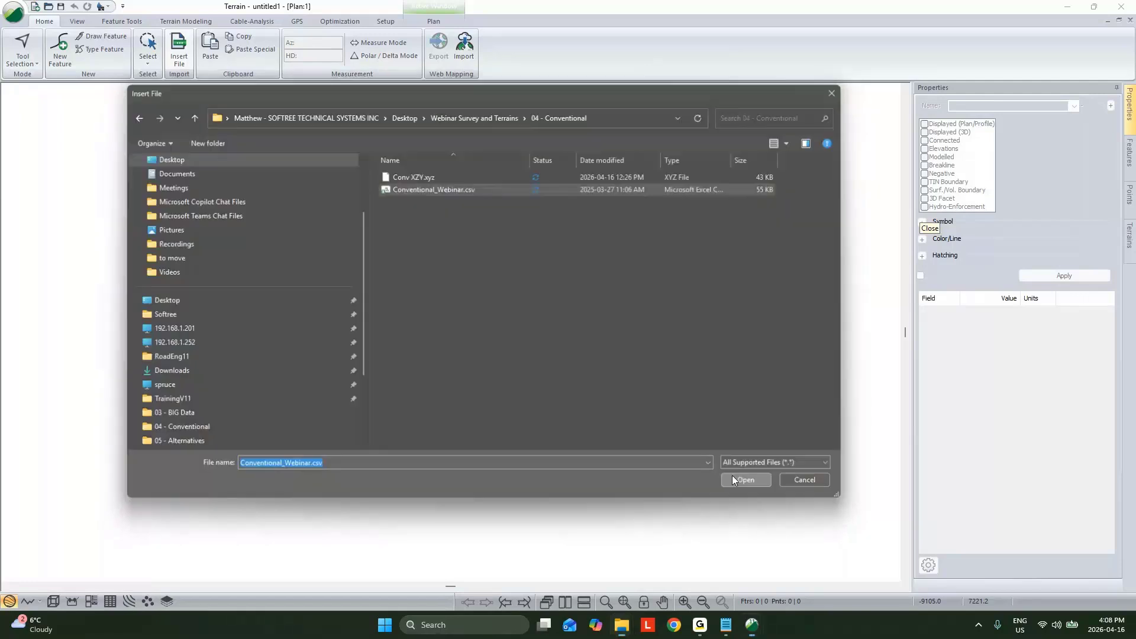
pyautogui.click(747, 481)
pyautogui.scroll(-3, 518, 313)
pyautogui.click(521, 294)
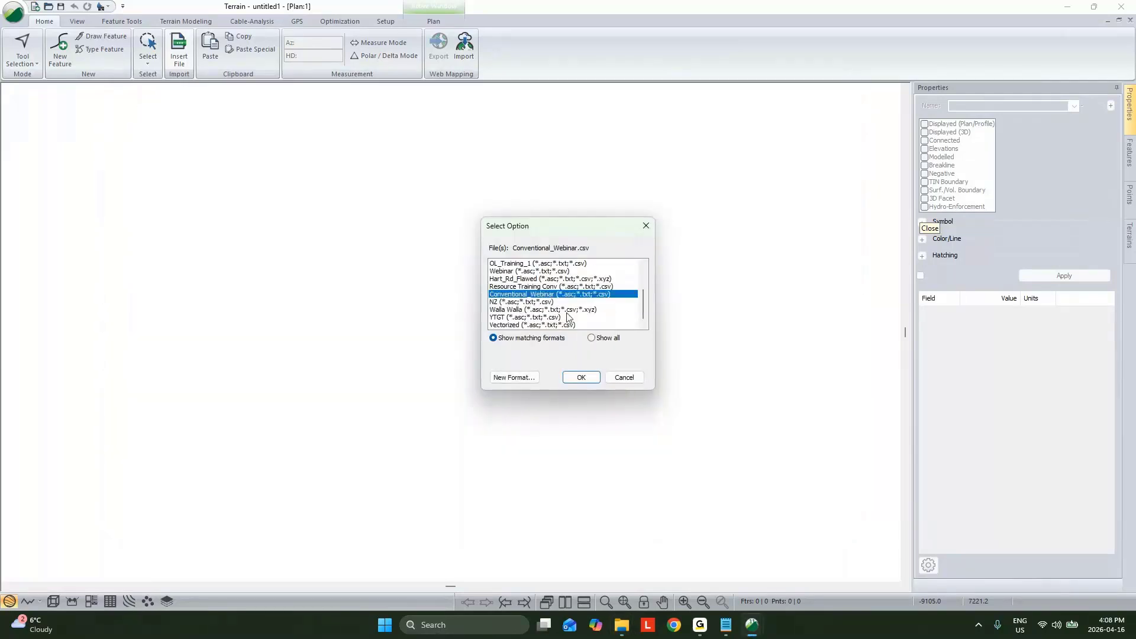
pyautogui.click(583, 377)
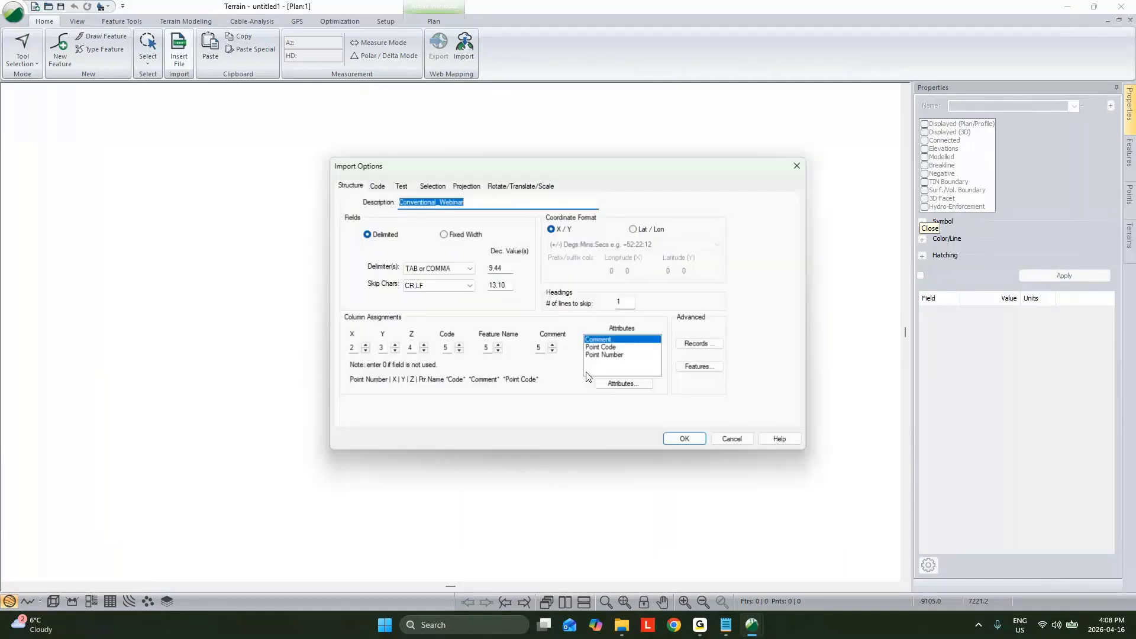
pyautogui.click(377, 185)
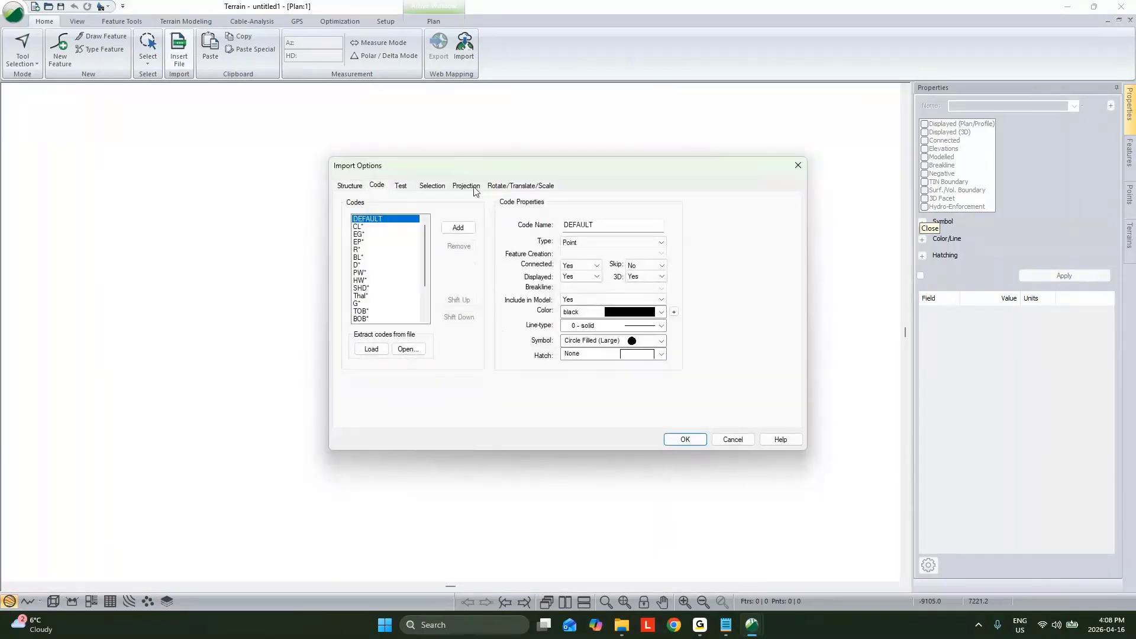
pyautogui.click(685, 439)
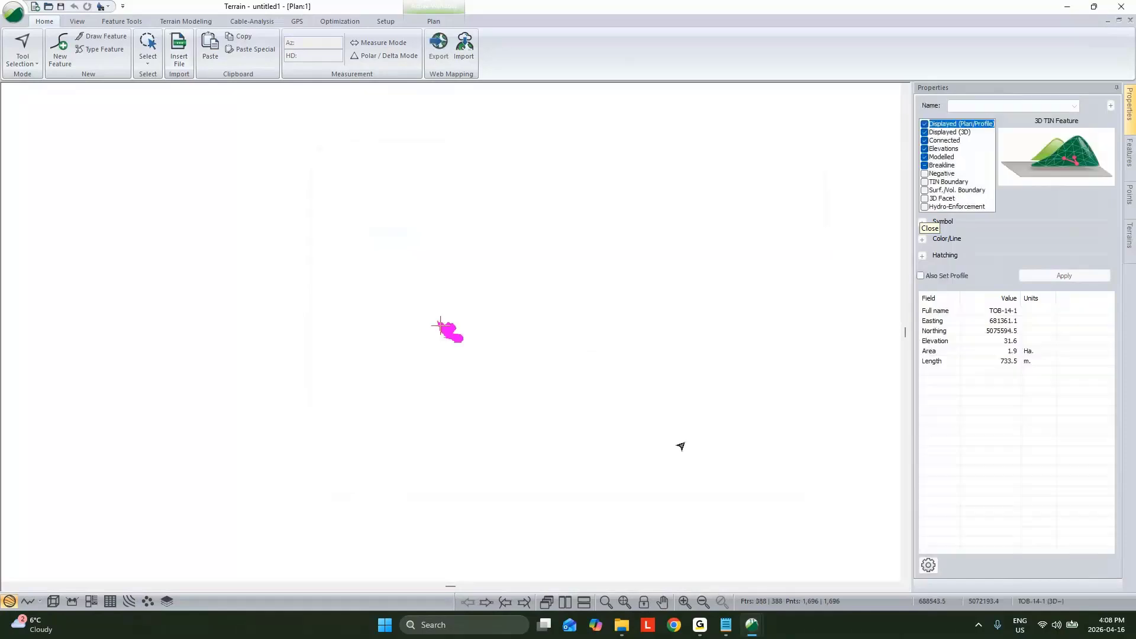
# Step: Deselect the imported survey features and generate the TIN with major and minor contours off, continuing past the crossing breakline warnings
pyautogui.scroll(5, 436, 321)
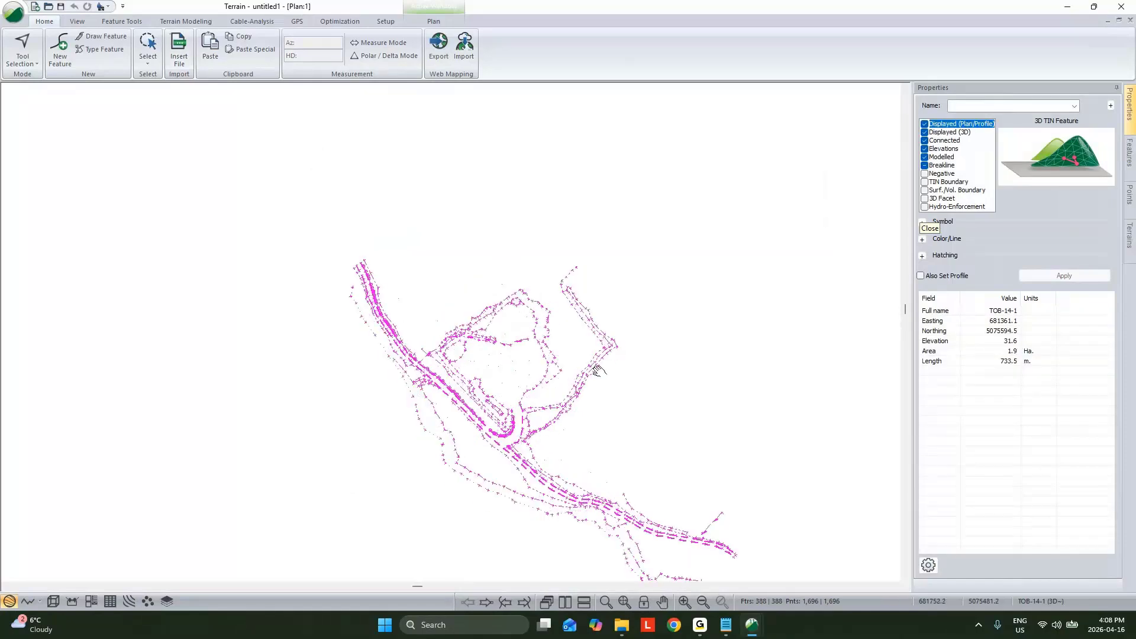
pyautogui.click(436, 178)
pyautogui.click(186, 21)
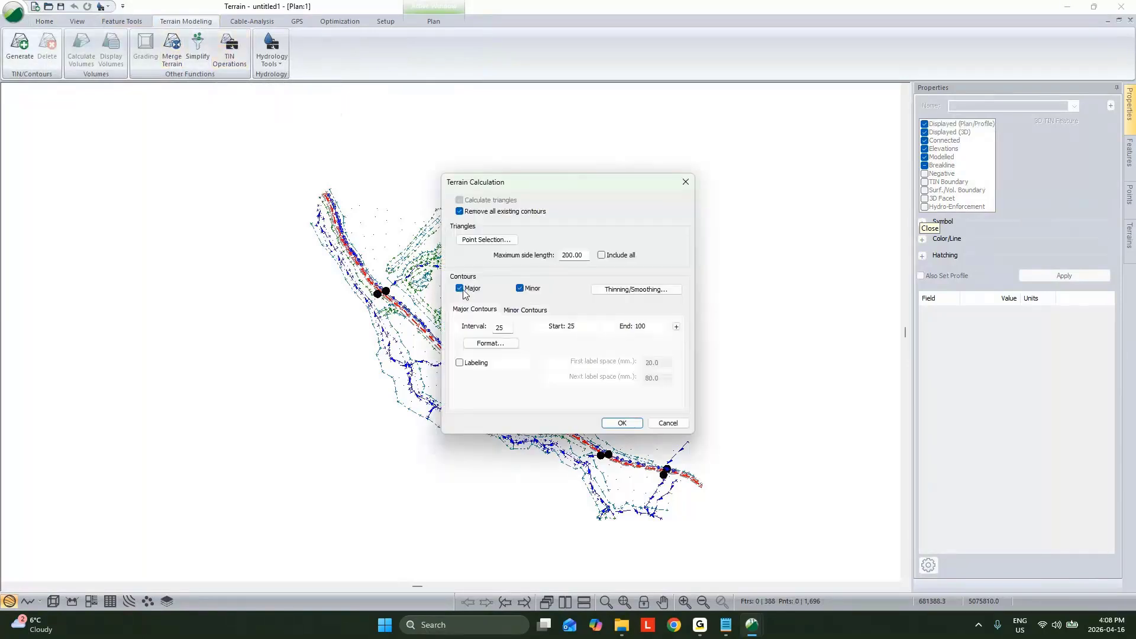
pyautogui.click(463, 290)
pyautogui.click(519, 290)
pyautogui.click(620, 423)
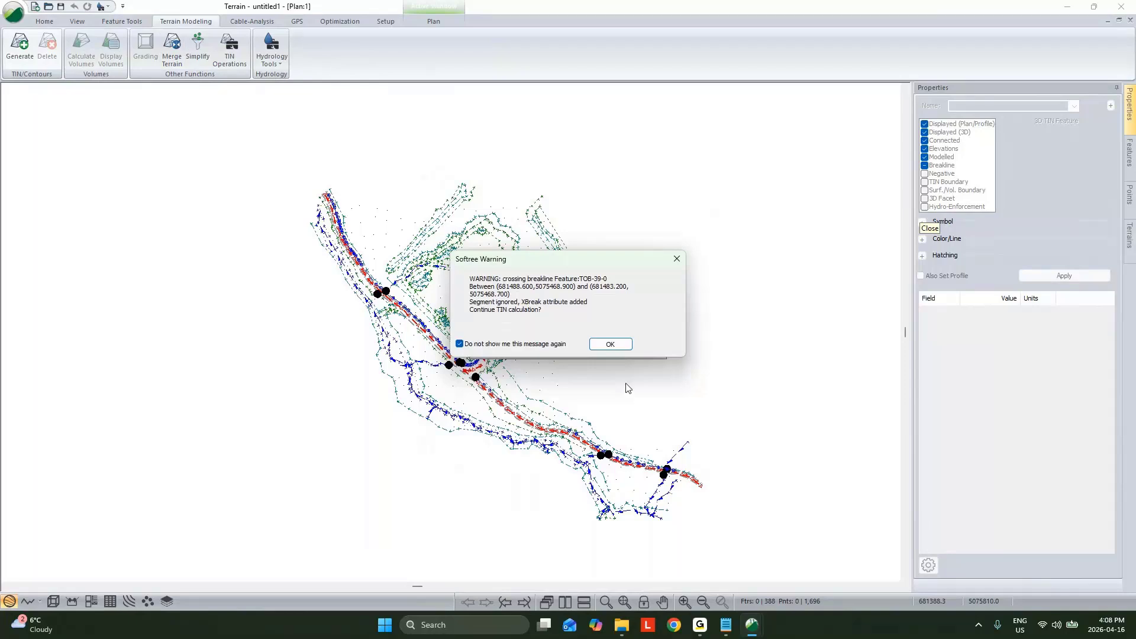
pyautogui.click(610, 344)
pyautogui.click(653, 345)
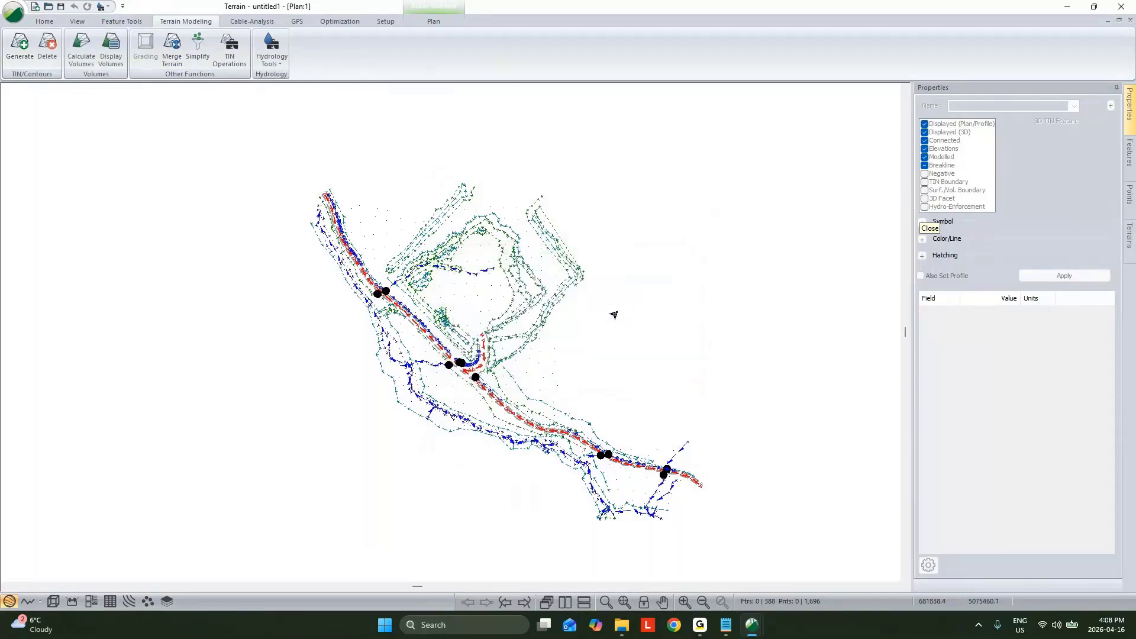
# Step: Break the tangled BOB-11 breakline into separate points, accepting that the triangles are cleared, and reconnect them into one clean line
pyautogui.scroll(5, 556, 253)
pyautogui.click(568, 266)
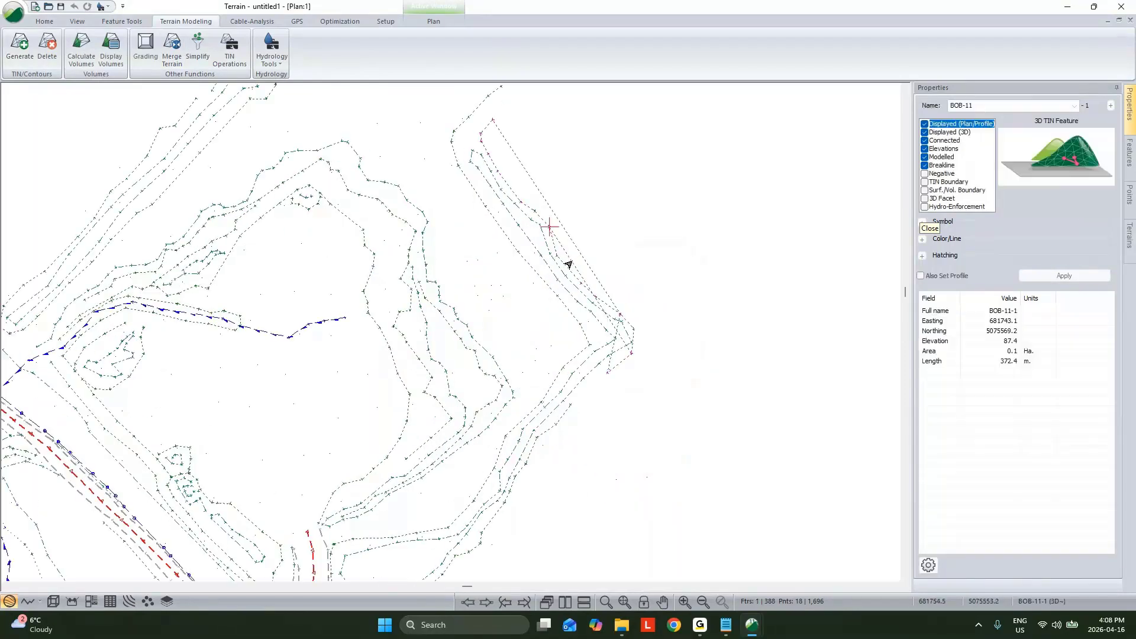
pyautogui.press('Delete')
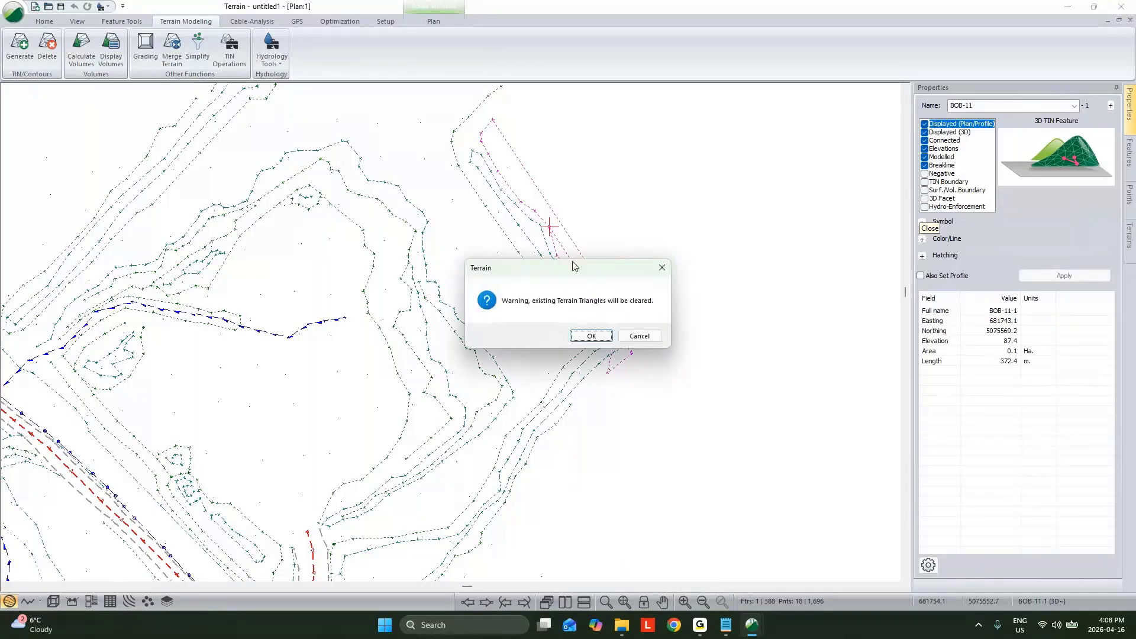
pyautogui.click(596, 340)
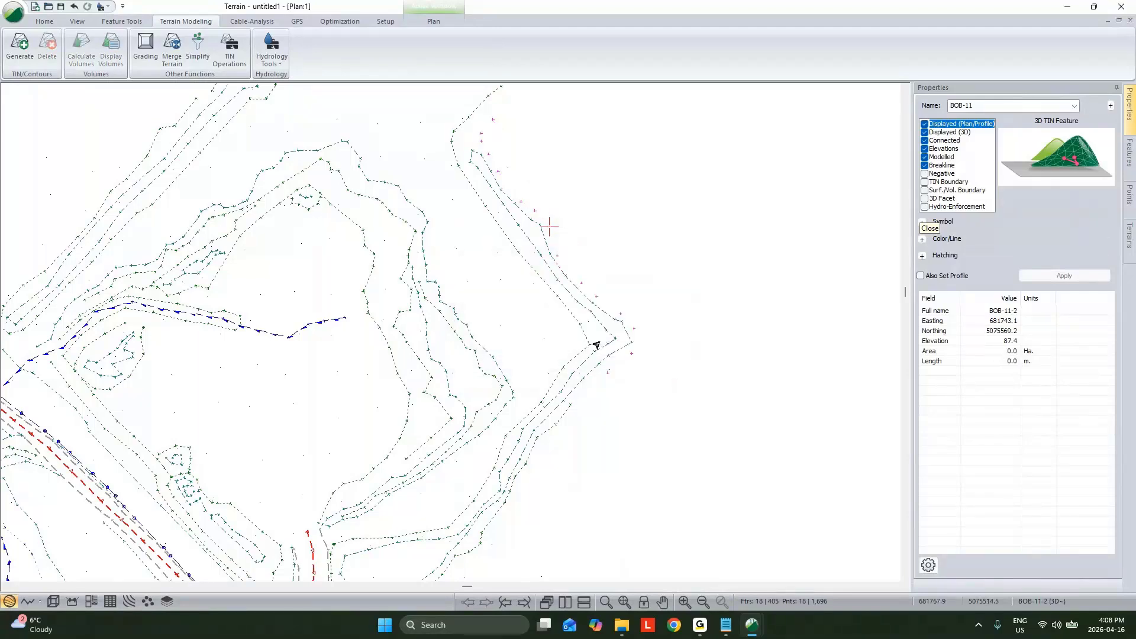
pyautogui.click(492, 120)
# Step: Inspect the survey linework along the road and ditches in plan for further breakline problems
pyautogui.moveTo(35, 484); pyautogui.dragTo(325, 317, button='middle')
pyautogui.scroll(3, 325, 318)
pyautogui.scroll(-5, 355, 330)
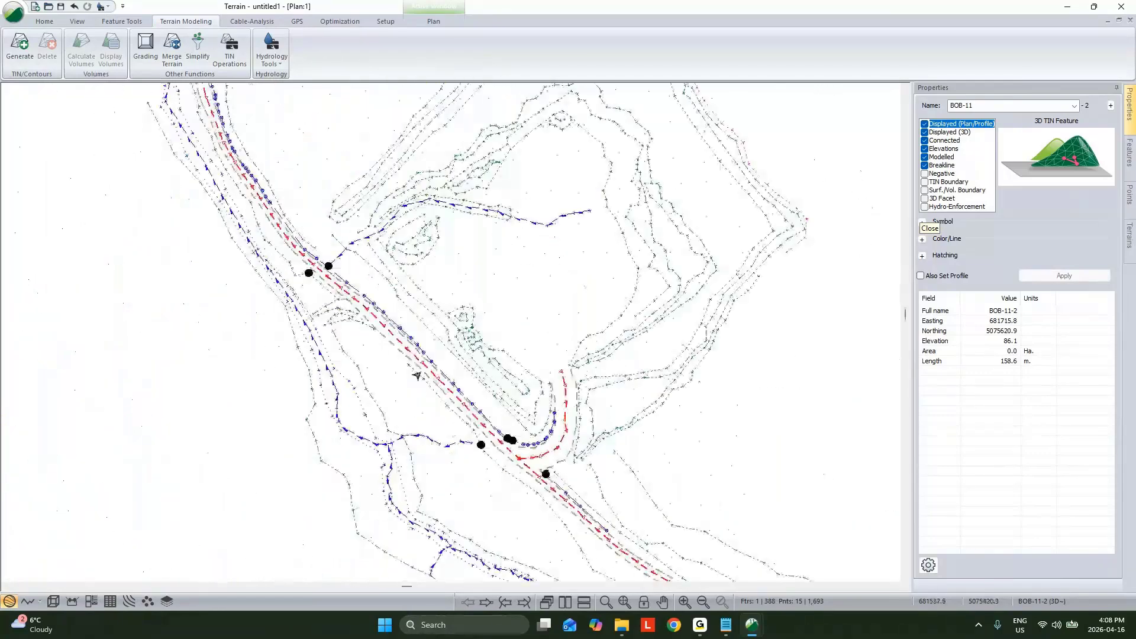
pyautogui.scroll(5, 302, 429)
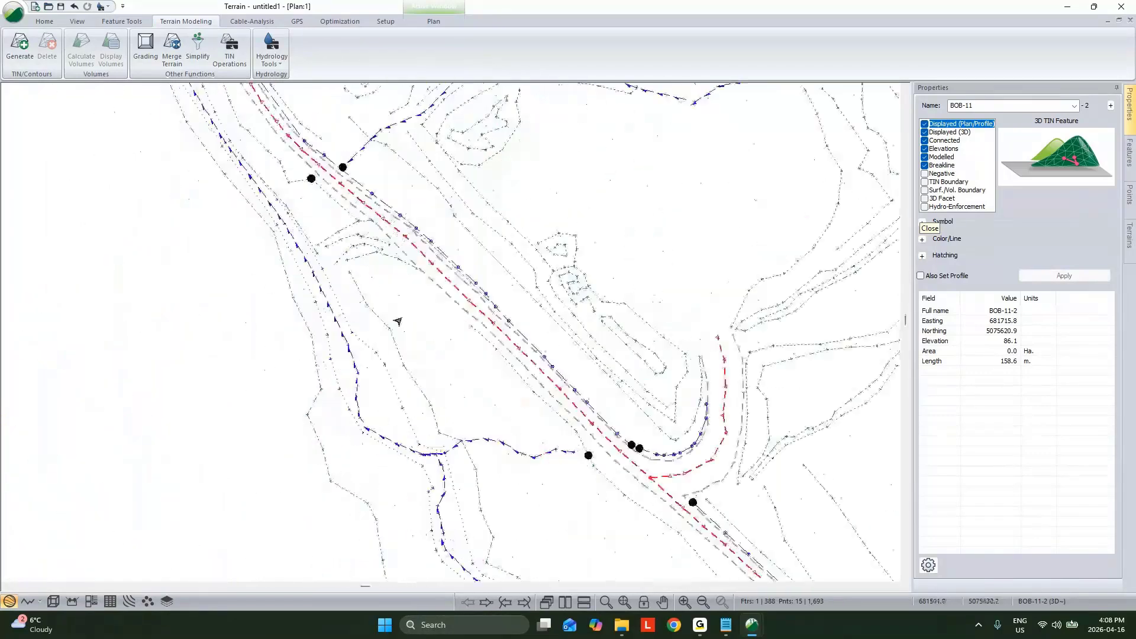
pyautogui.scroll(-4, 399, 321)
pyautogui.moveTo(525, 510); pyautogui.dragTo(472, 453, button='middle')
pyautogui.moveTo(581, 507); pyautogui.dragTo(601, 485, button='middle')
pyautogui.scroll(1, 428, 317)
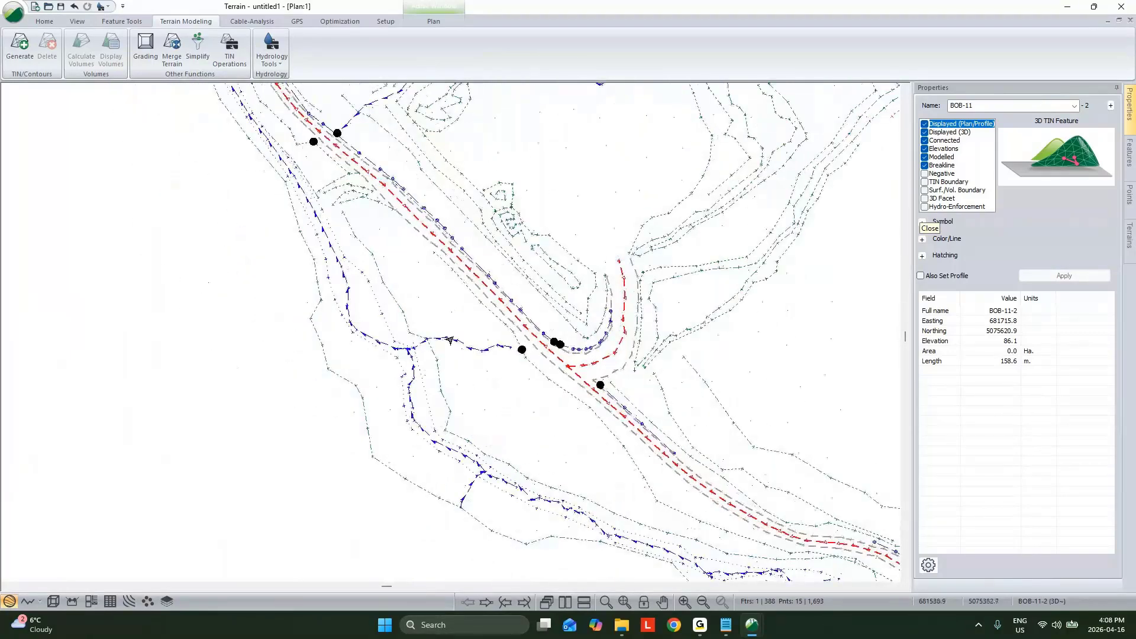
# Step: Insert a point on road edge R-0 where the side road's line meets it, and return to mouse selection
pyautogui.click(450, 341)
pyautogui.scroll(7, 426, 339)
pyautogui.scroll(-4, 464, 367)
pyautogui.moveTo(464, 368); pyautogui.dragTo(502, 388, button='middle')
pyautogui.scroll(2, 507, 379)
pyautogui.click(509, 375)
pyautogui.rightClick(510, 371)
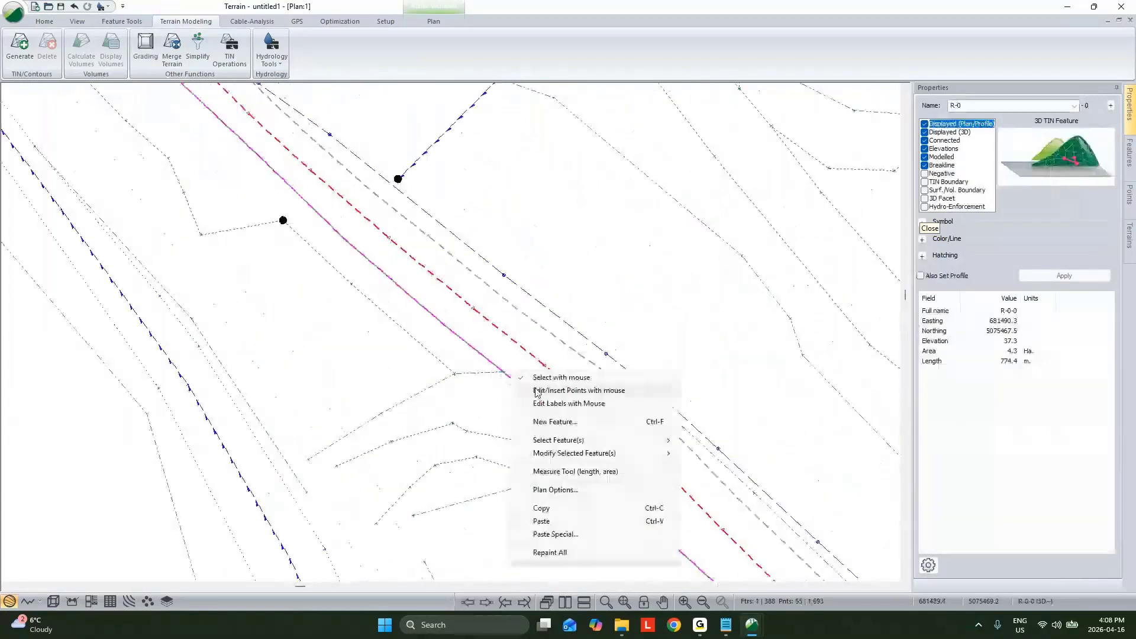
pyautogui.click(538, 391)
pyautogui.click(505, 372)
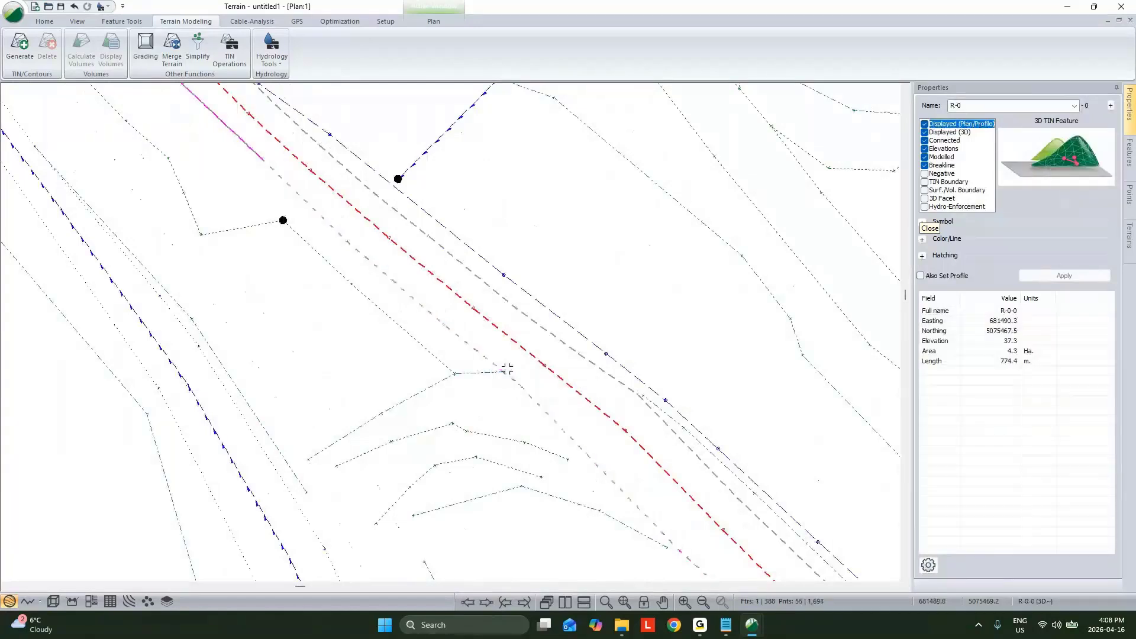
pyautogui.rightClick(507, 372)
pyautogui.click(528, 375)
# Step: Regenerate the TIN from the corrected features without contours and show the surface in 3D
pyautogui.click(22, 51)
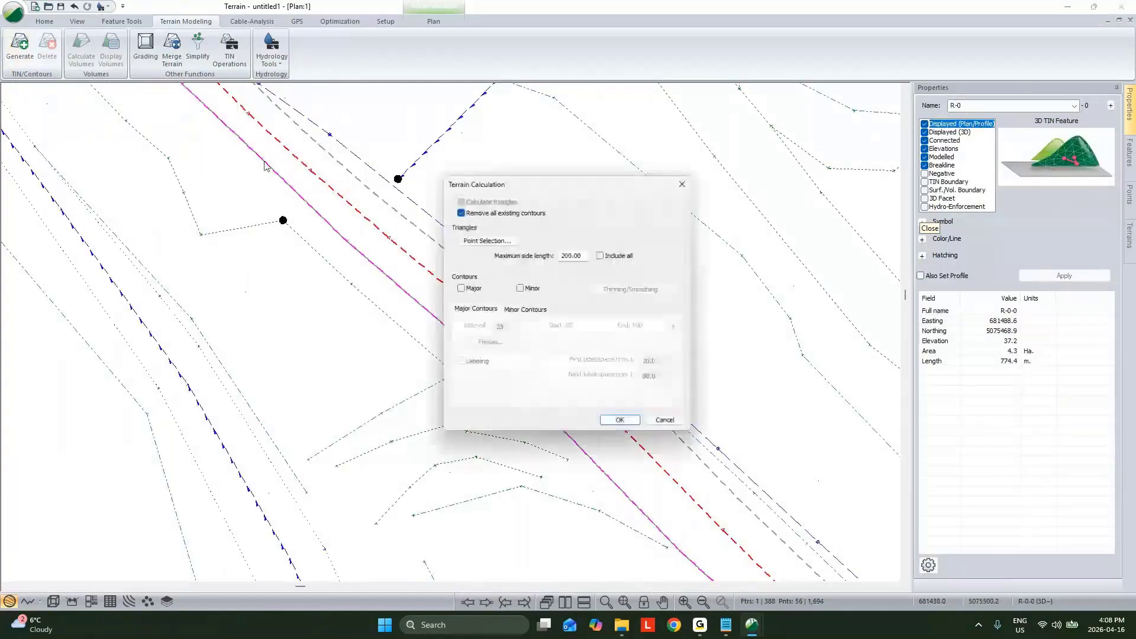
pyautogui.click(618, 421)
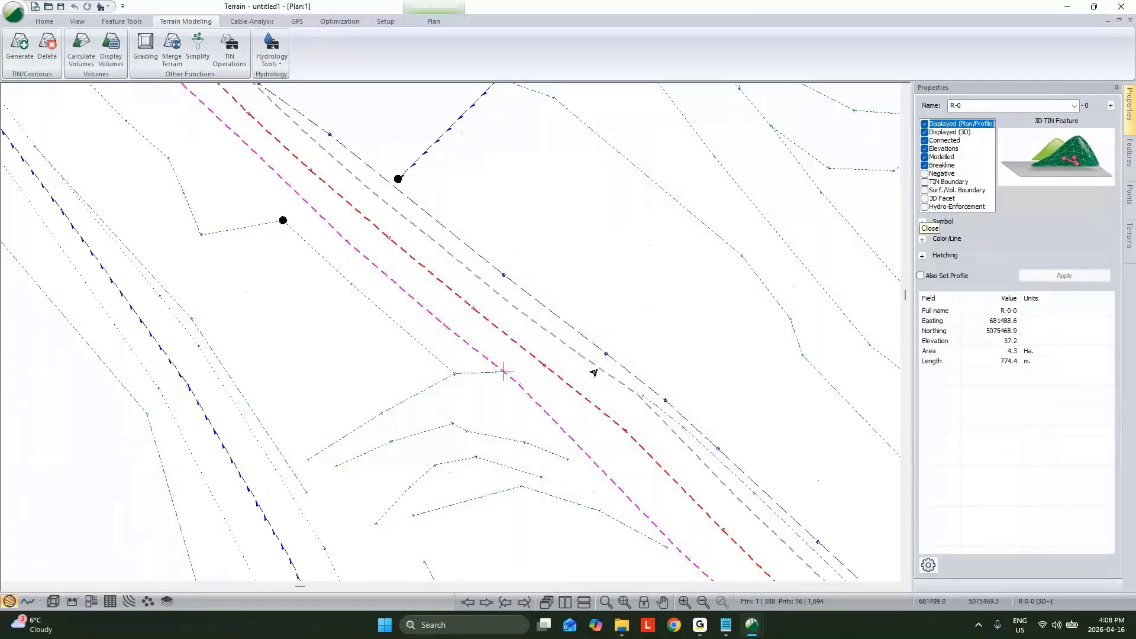
pyautogui.hotkey('ctrl', 'Tab')
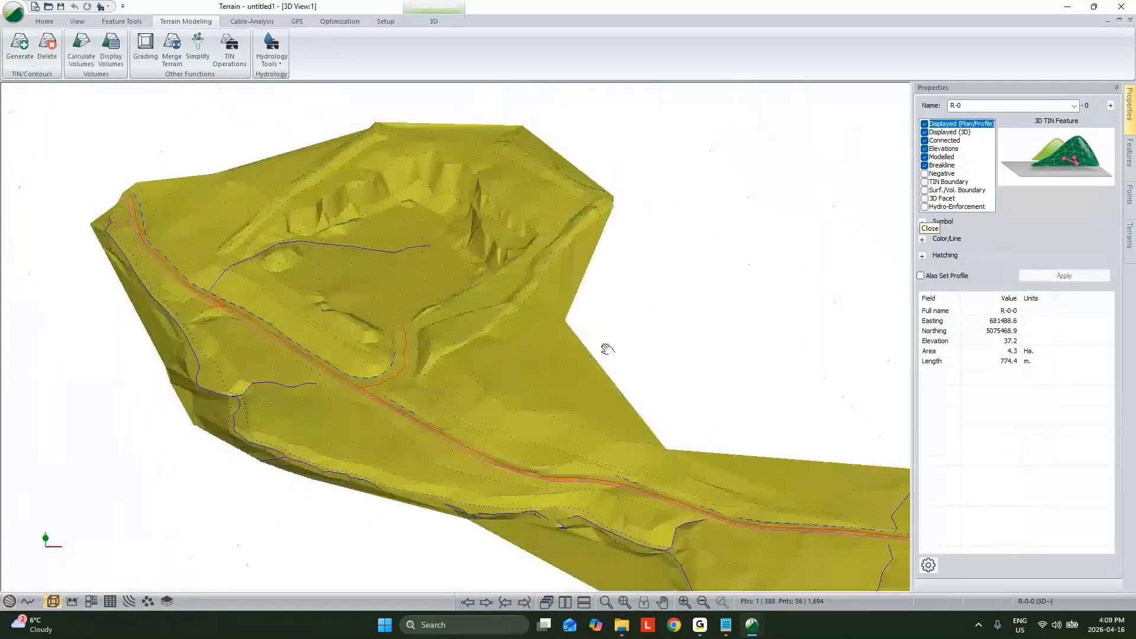
# Step: Examine the conventional survey surface in 3D around the pit and along the full length of the road
pyautogui.moveTo(607, 349); pyautogui.dragTo(638, 329, button='middle')
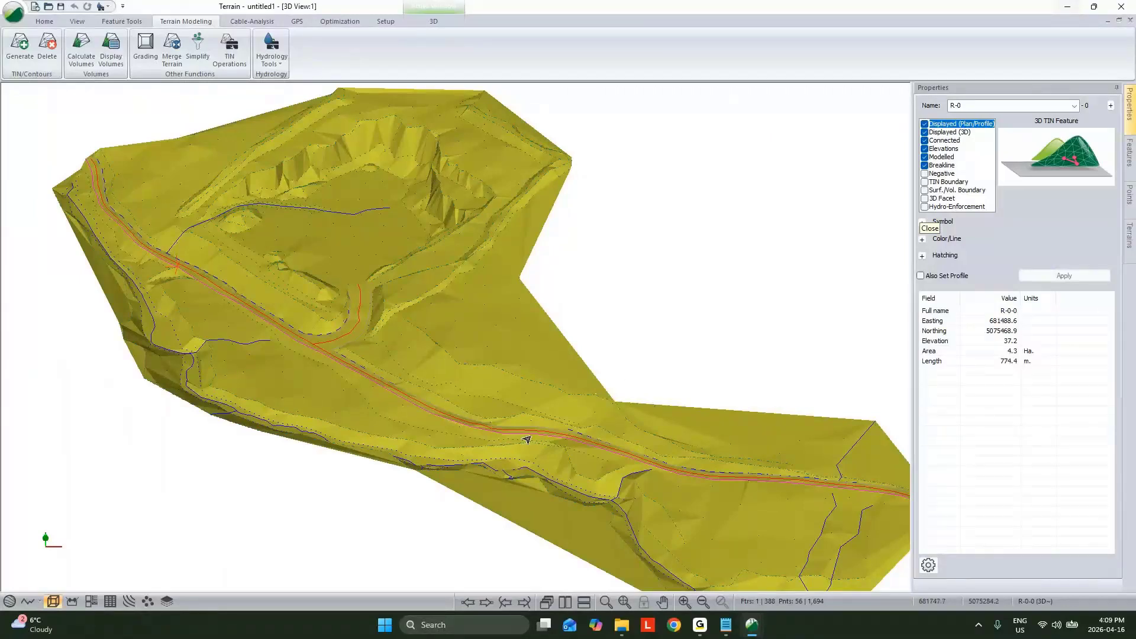
pyautogui.moveTo(444, 361); pyautogui.dragTo(472, 371, button='middle')
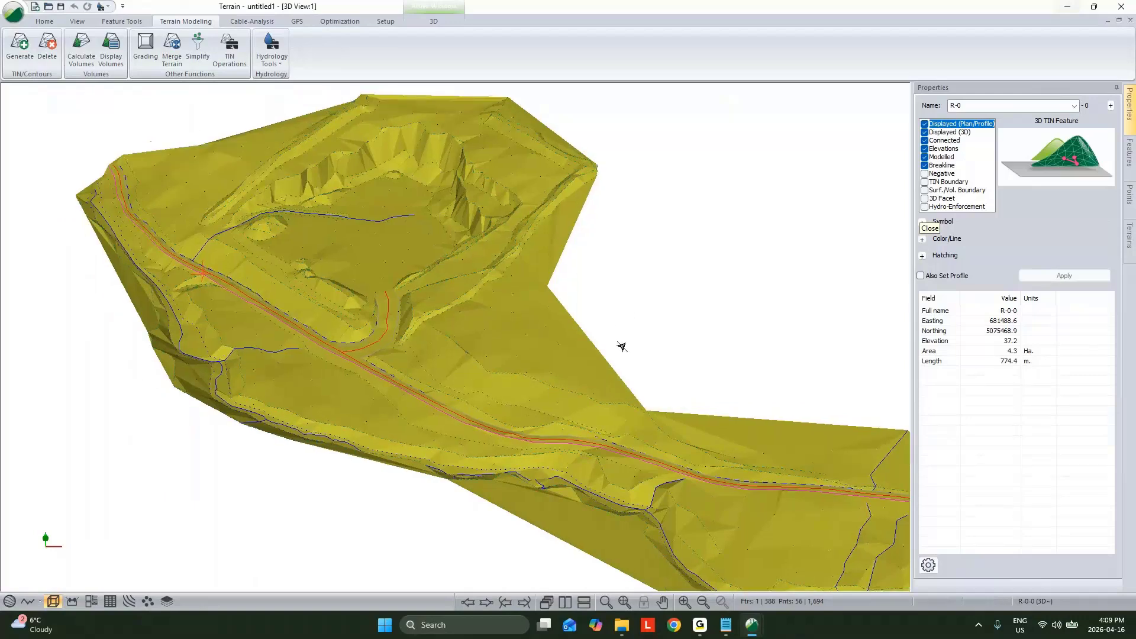
pyautogui.moveTo(718, 405); pyautogui.dragTo(663, 347, button='middle')
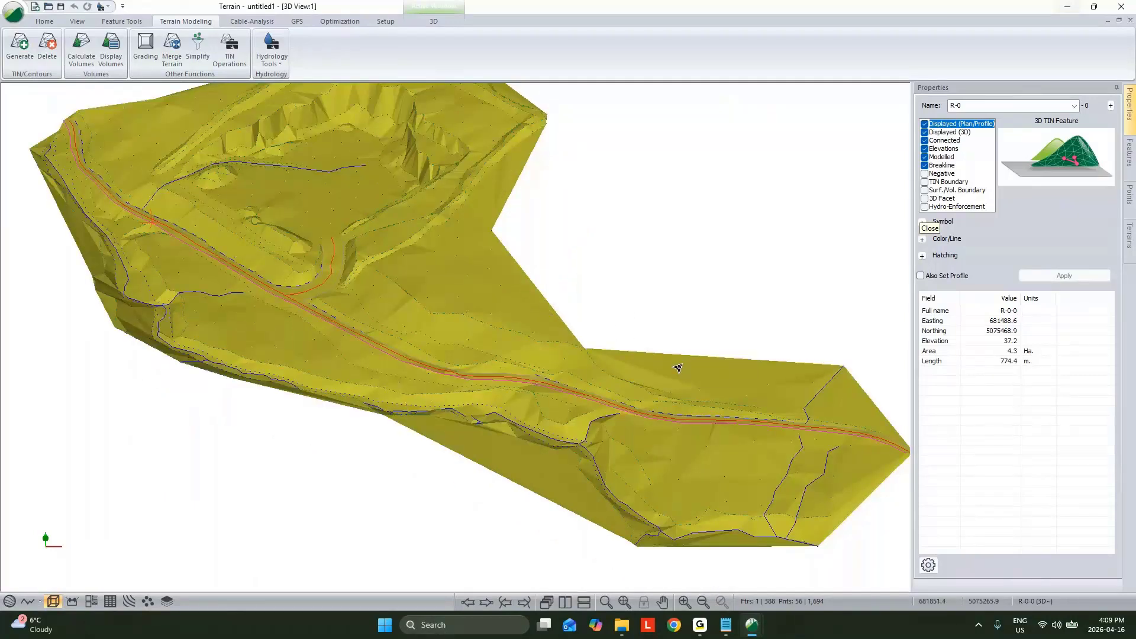
pyautogui.moveTo(400, 394); pyautogui.dragTo(541, 426, button='middle')
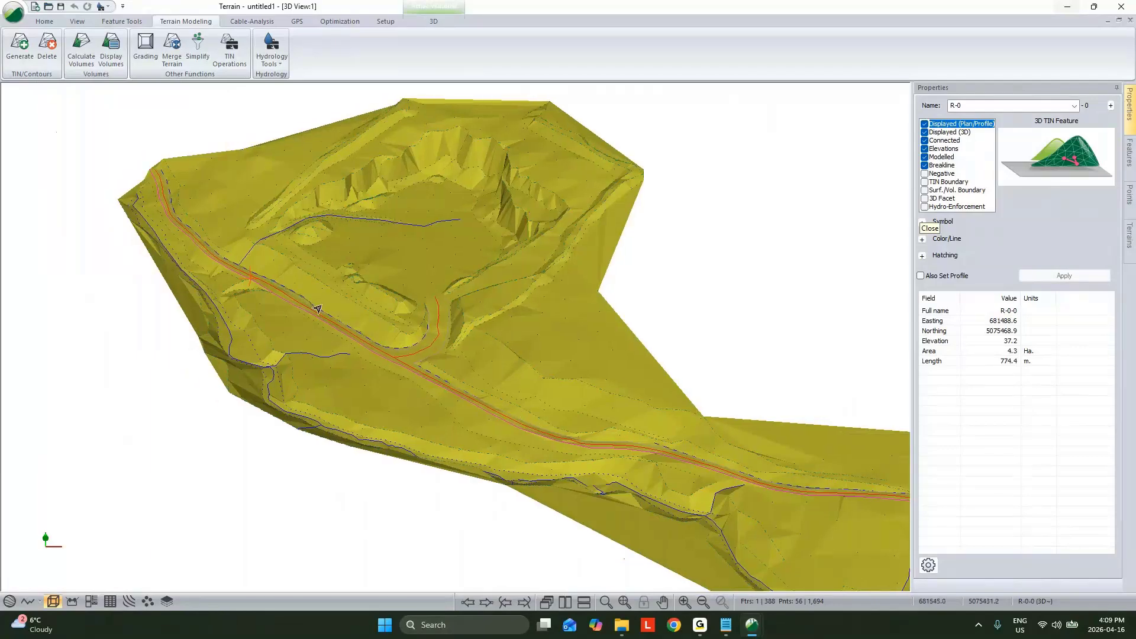
# Step: Examine the 3D surface around the side road junction and its ditch, and along the outer edges of the survey
pyautogui.scroll(5, 371, 345)
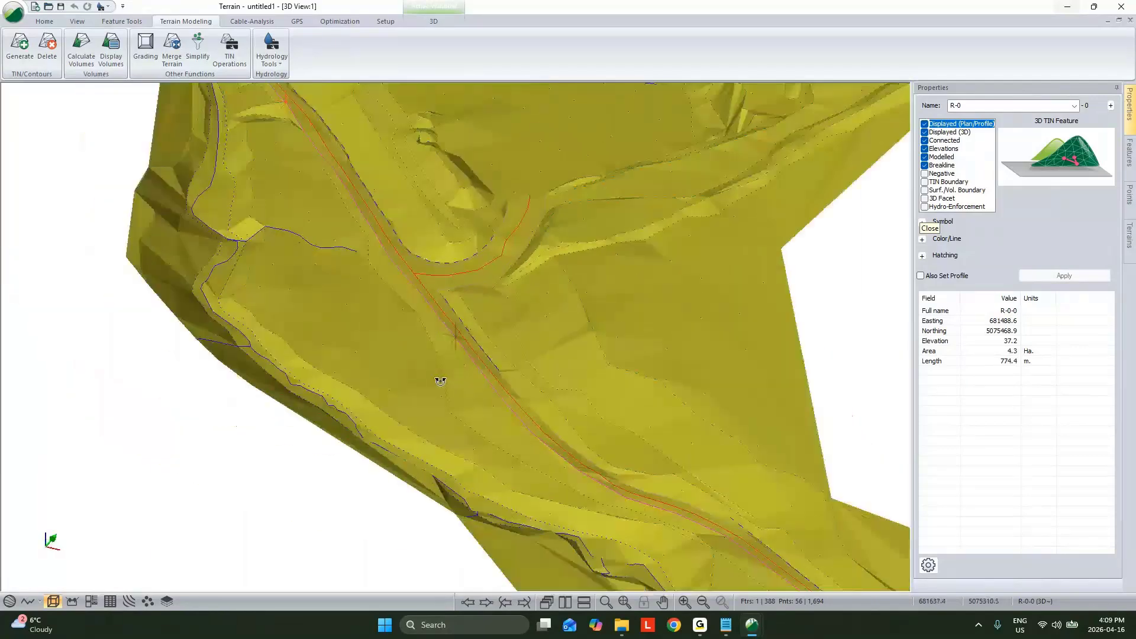
pyautogui.moveTo(440, 381); pyautogui.dragTo(409, 377)
pyautogui.scroll(3, 477, 297)
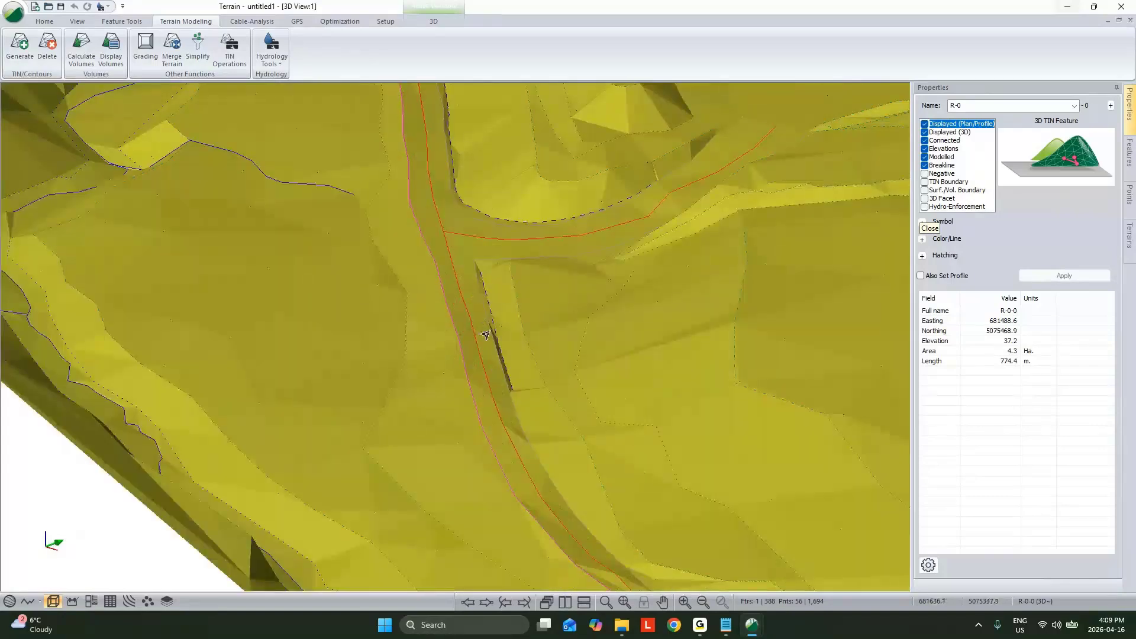
pyautogui.moveTo(492, 339)
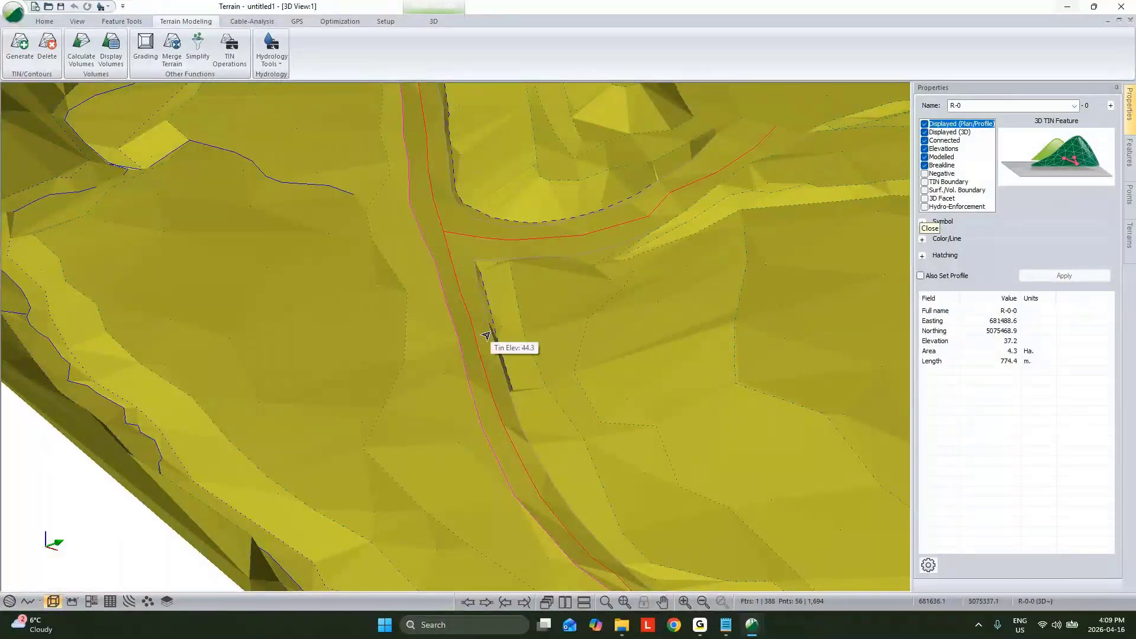
pyautogui.scroll(-2, 485, 332)
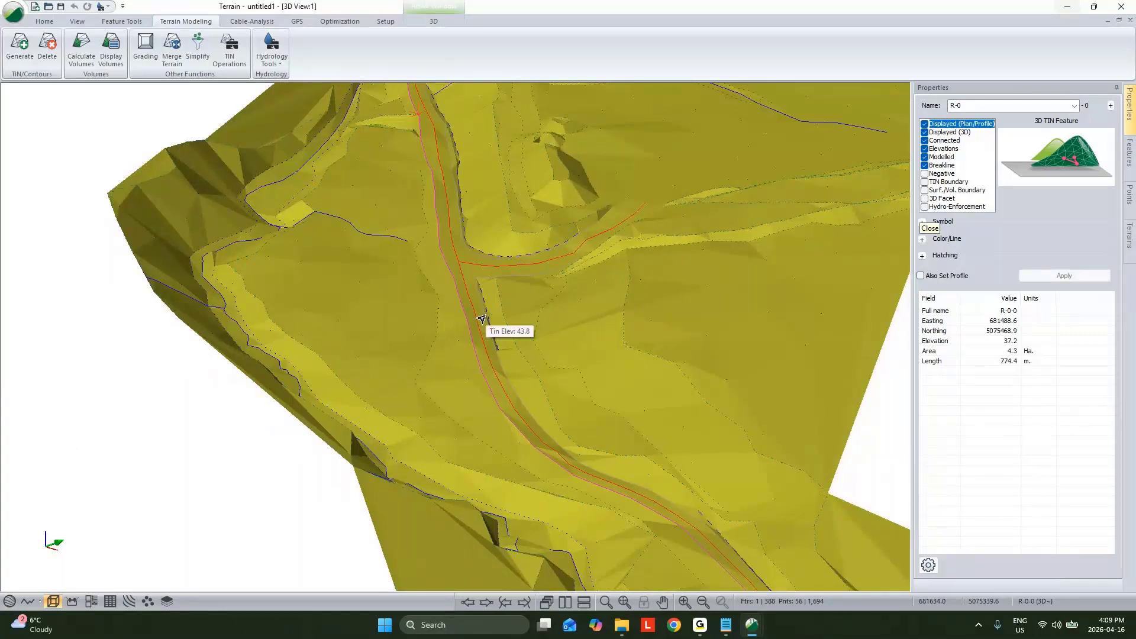
pyautogui.scroll(-3, 482, 319)
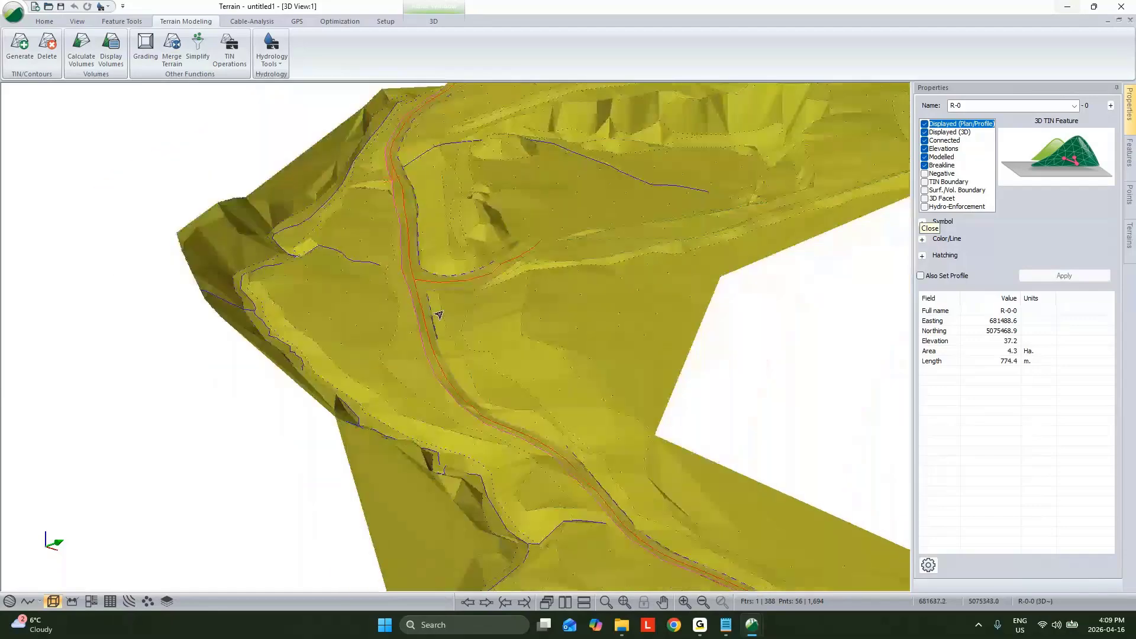
pyautogui.moveTo(506, 316); pyautogui.dragTo(528, 326)
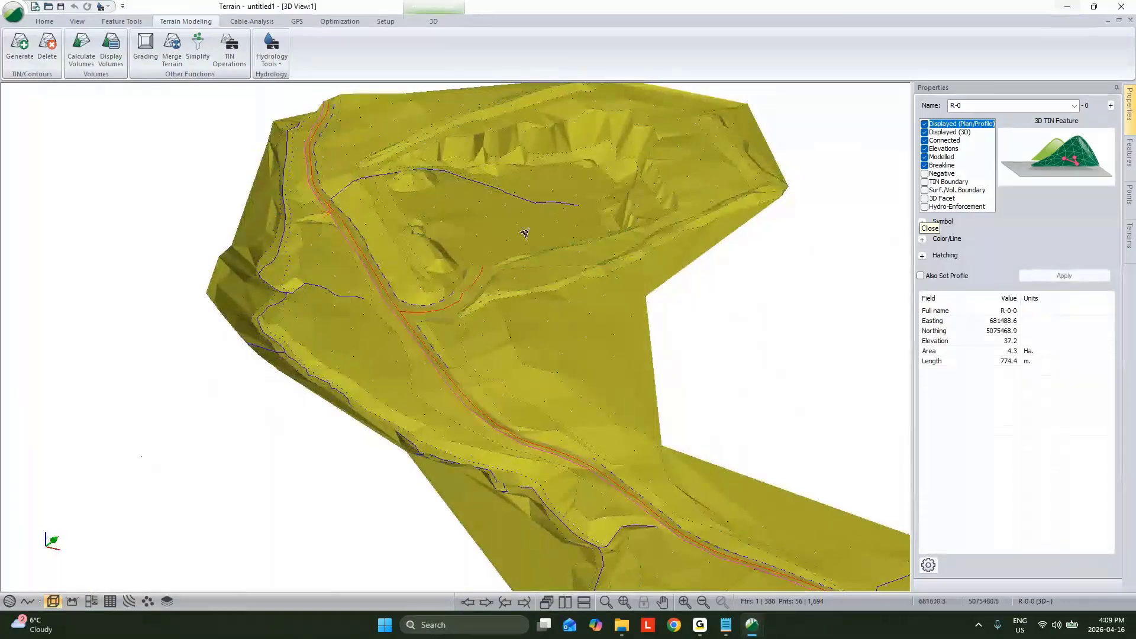
pyautogui.moveTo(820, 570); pyautogui.dragTo(687, 452, button='middle')
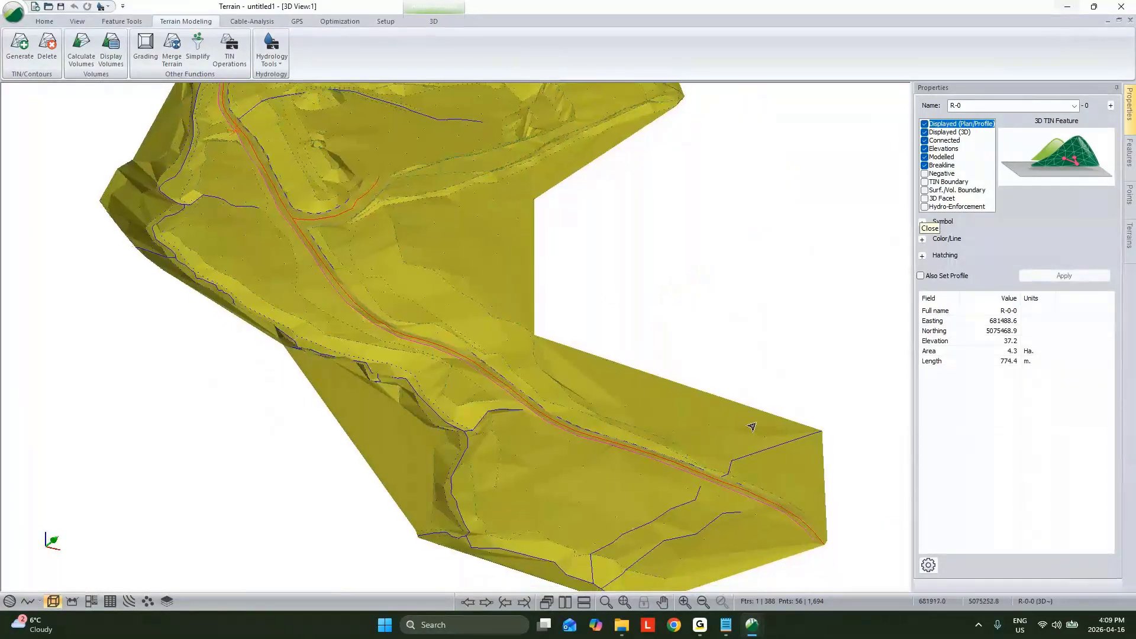
# Step: Create TIN boundary features from the current TIN, removing any existing boundary features
pyautogui.click(230, 48)
pyautogui.click(476, 200)
pyautogui.click(471, 217)
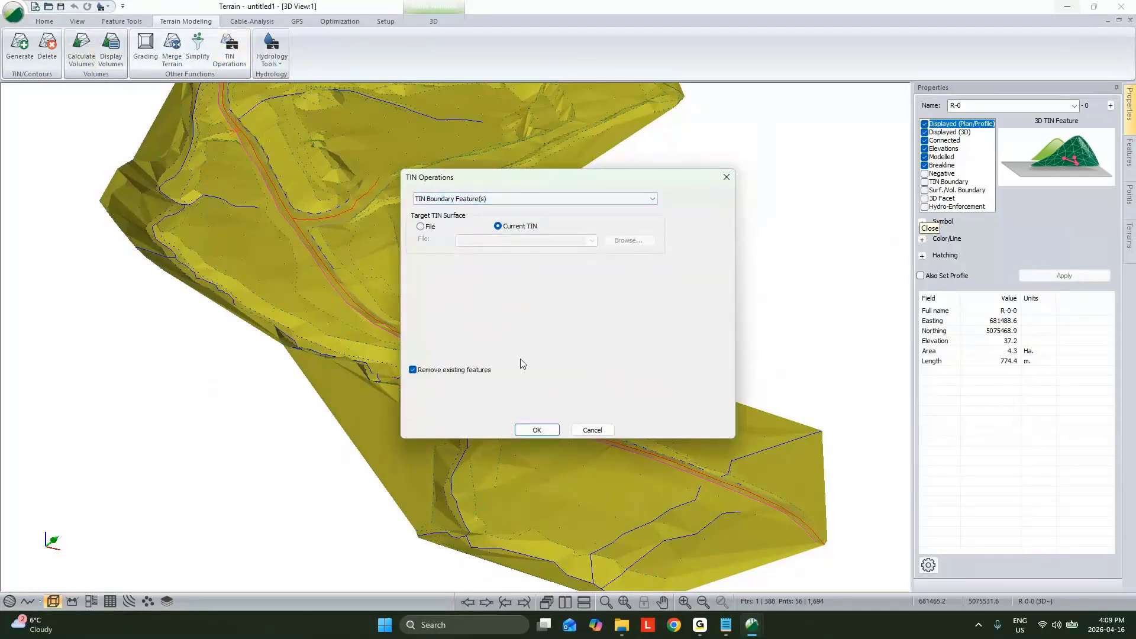
pyautogui.click(541, 432)
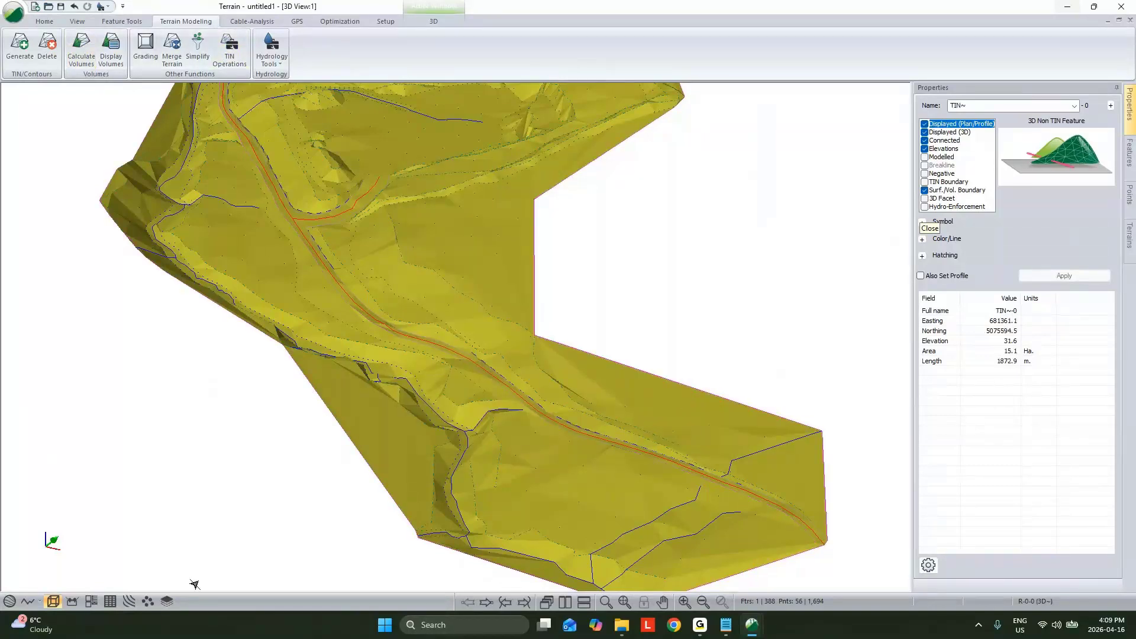
# Step: In plan, insert several points along the boundary's northern edge between the road end and the pit to pull it inward, and return to mouse selection
pyautogui.click(626, 603)
pyautogui.moveTo(692, 372); pyautogui.dragTo(562, 267, button='middle')
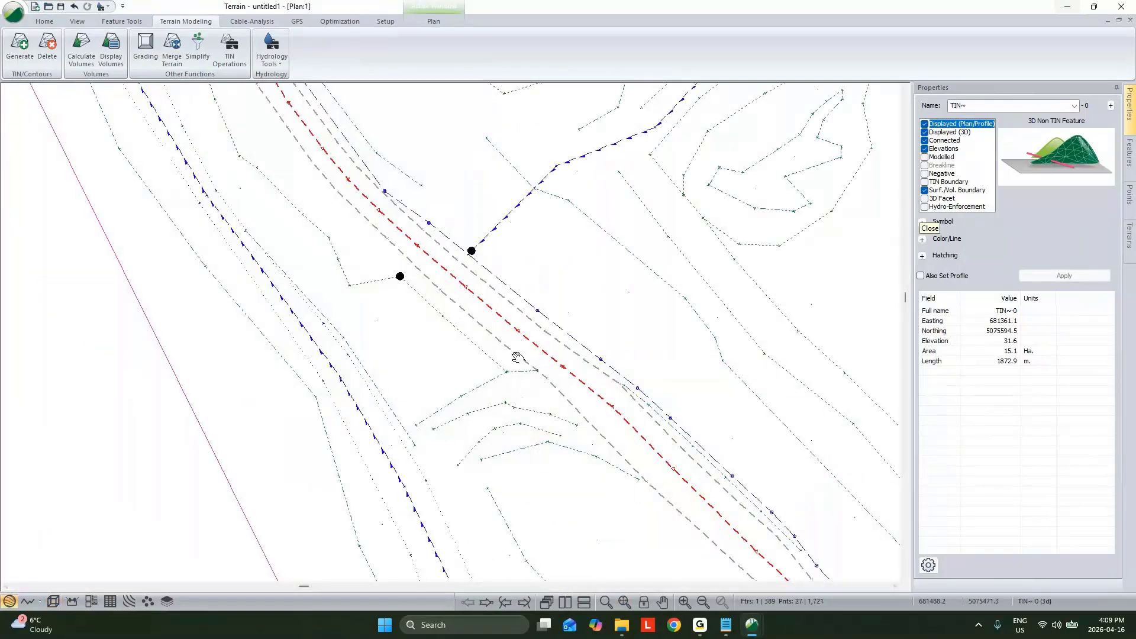
pyautogui.rightClick(524, 219)
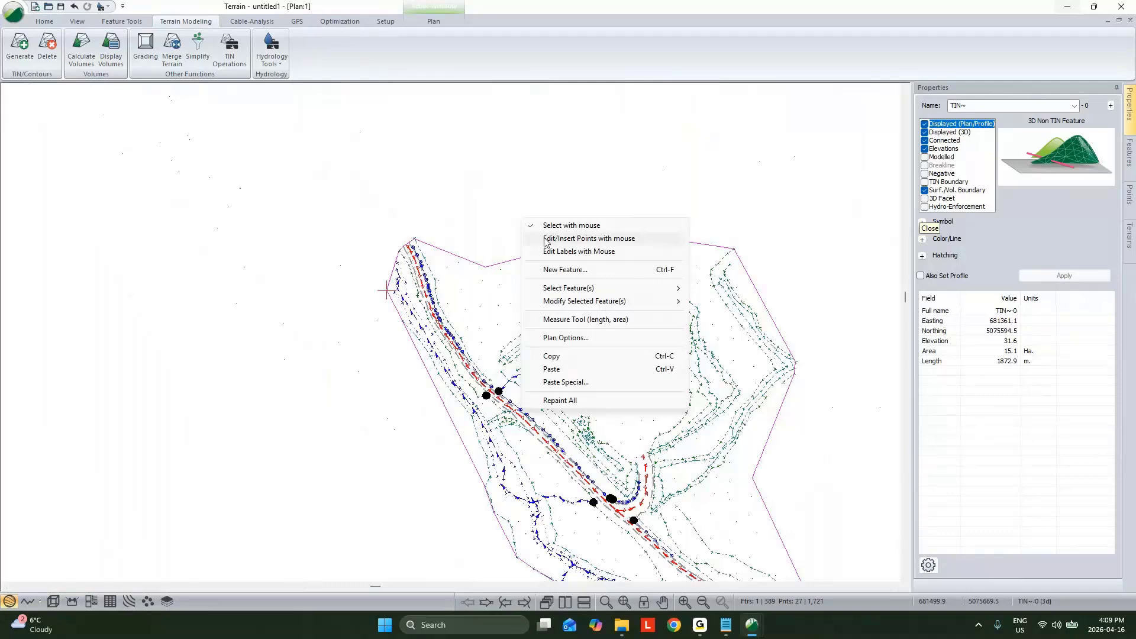
pyautogui.click(547, 241)
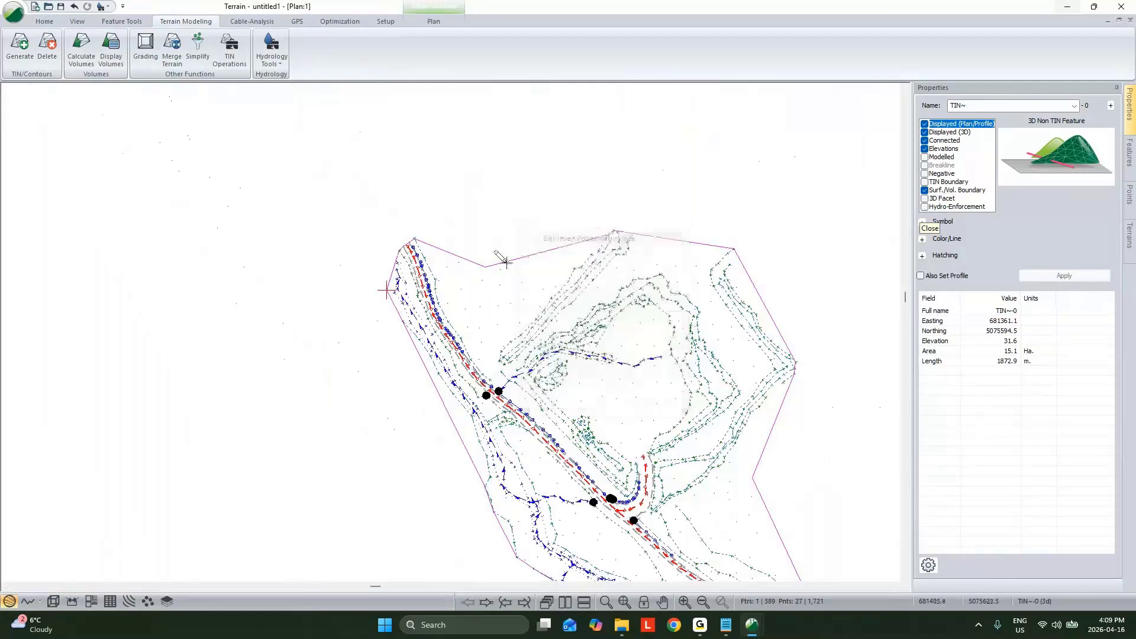
pyautogui.moveTo(503, 261); pyautogui.dragTo(507, 267)
pyautogui.click(507, 267)
pyautogui.click(522, 263)
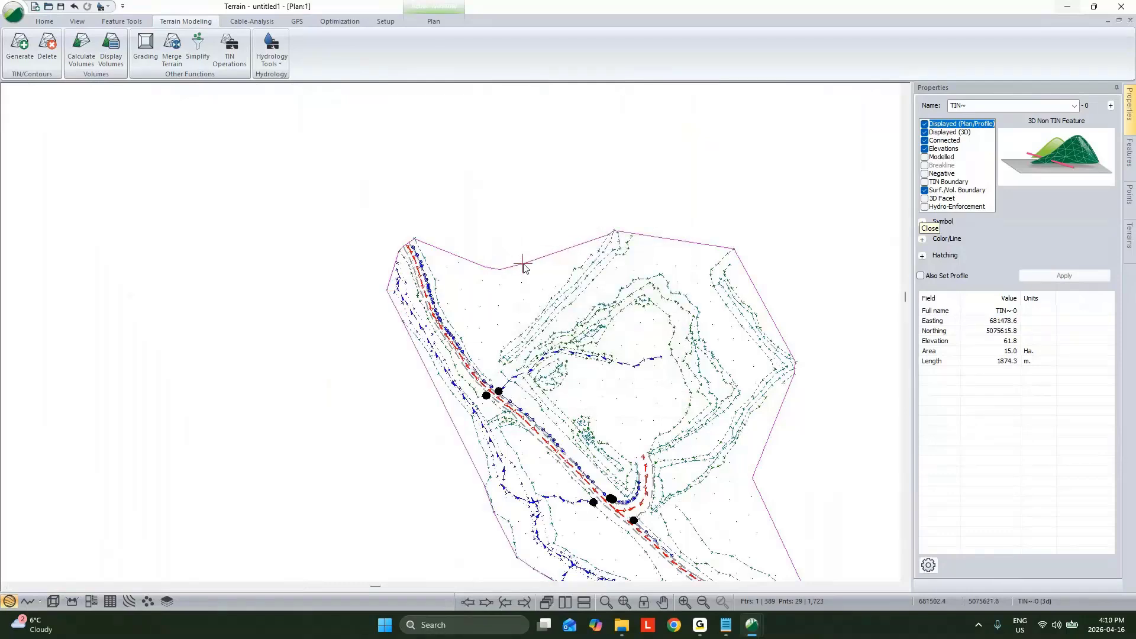
pyautogui.click(458, 261)
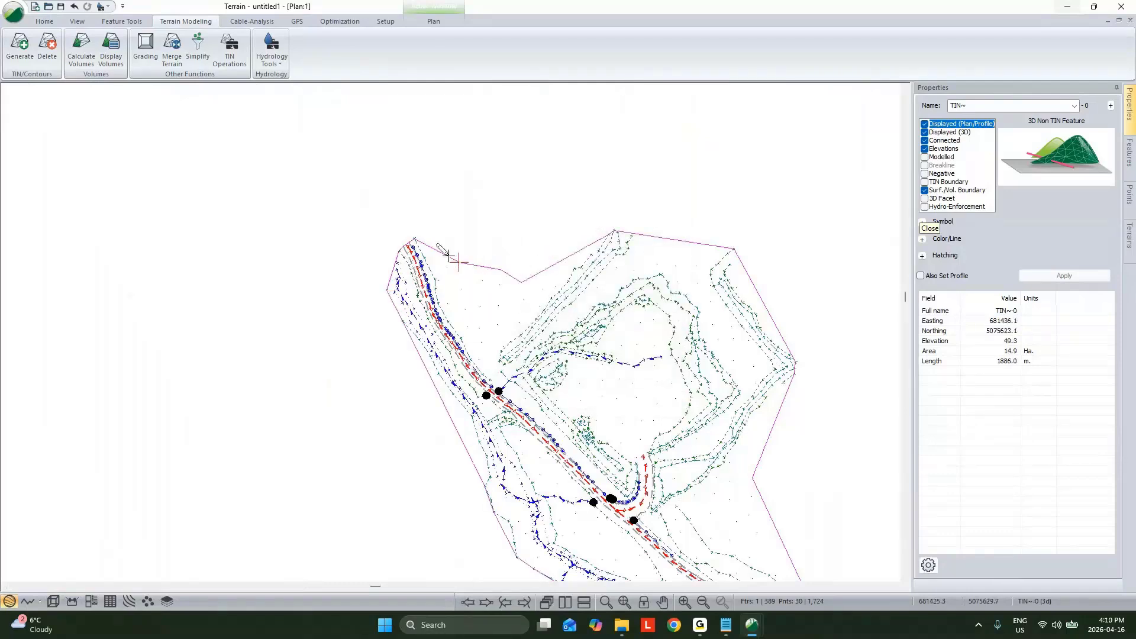
pyautogui.click(447, 267)
pyautogui.rightClick(519, 213)
pyautogui.click(550, 224)
pyautogui.moveTo(574, 286)
pyautogui.click(924, 182)
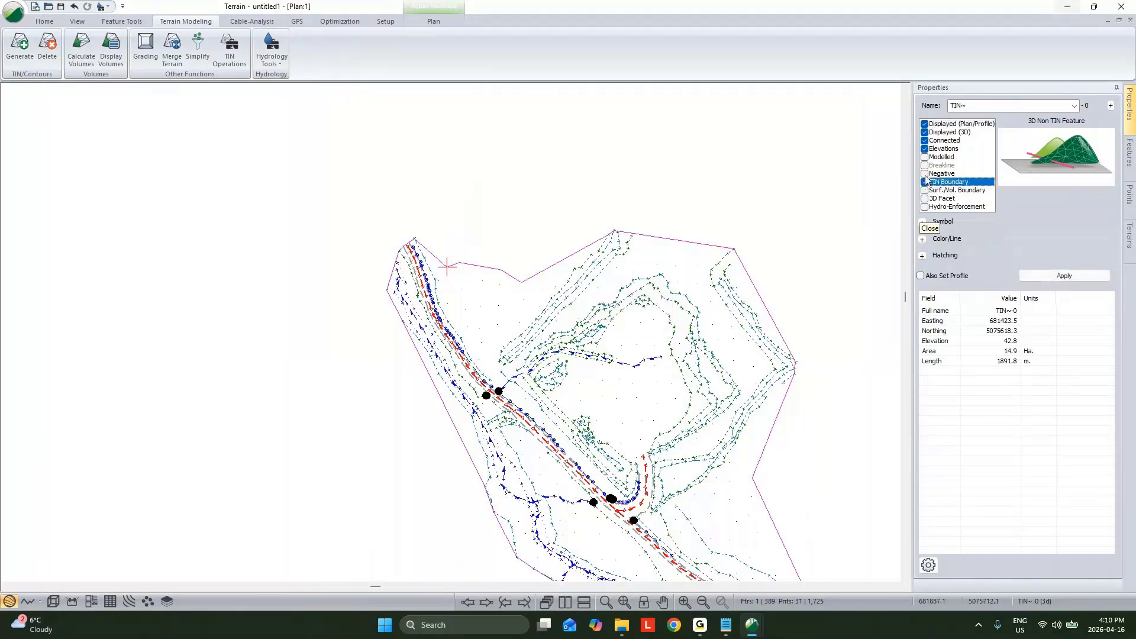
pyautogui.click(924, 173)
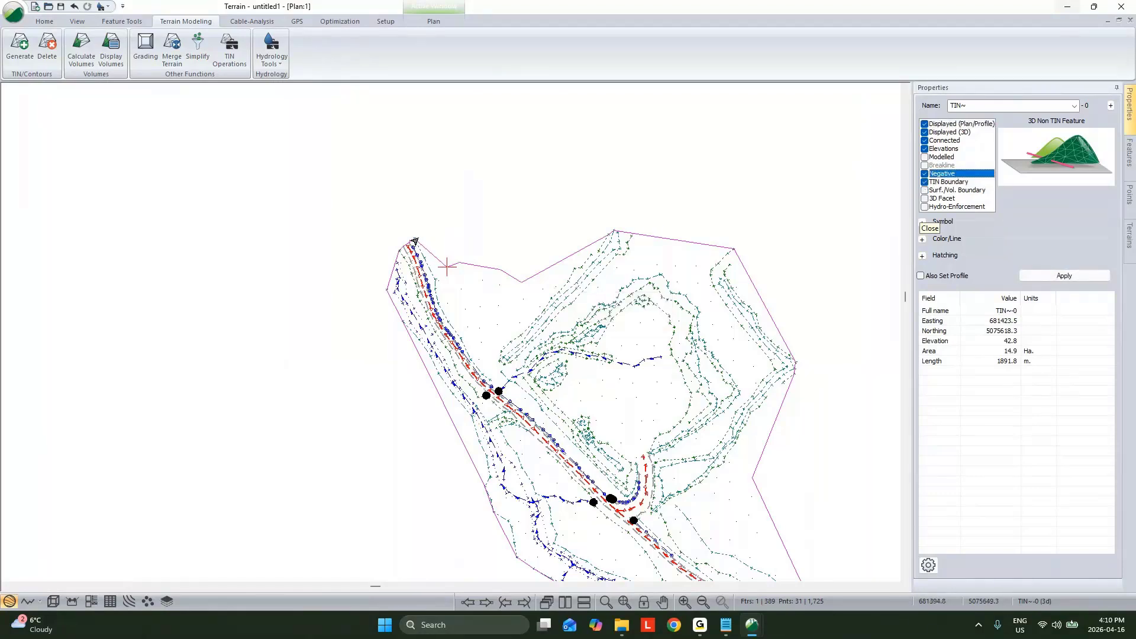
# Step: Insert one more boundary point beside the berm northwest of the pit, undoing the misplaced point, and return to mouse selection
pyautogui.rightClick(565, 252)
pyautogui.click(592, 272)
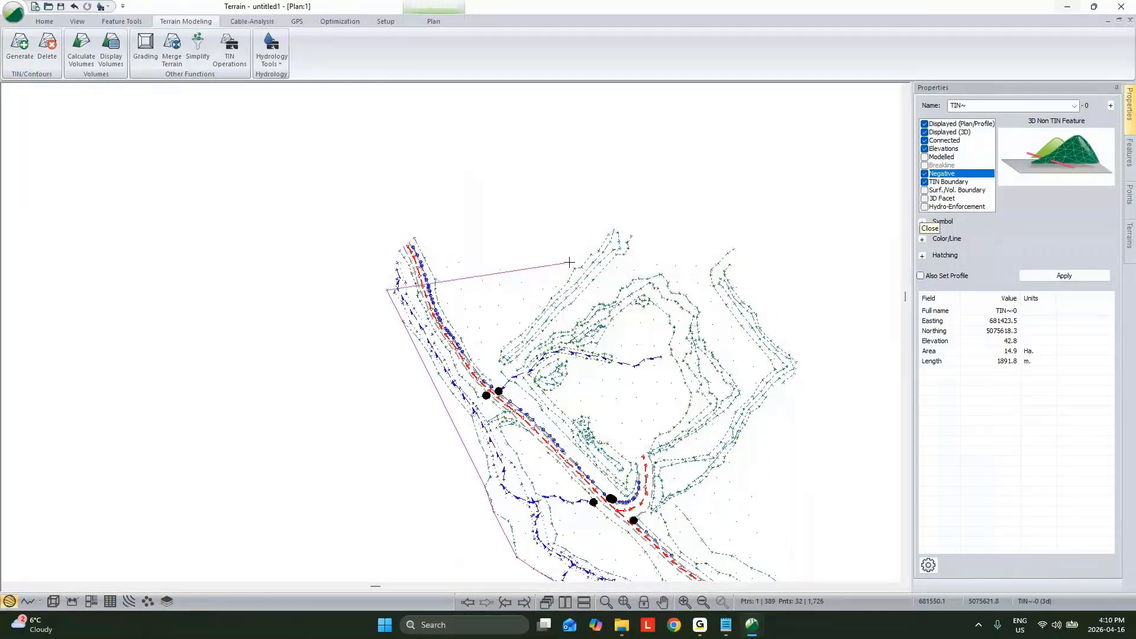
pyautogui.click(551, 268)
pyautogui.hotkey('ctrl', 'z')
pyautogui.moveTo(552, 267); pyautogui.dragTo(574, 268)
pyautogui.rightClick(602, 232)
pyautogui.click(627, 240)
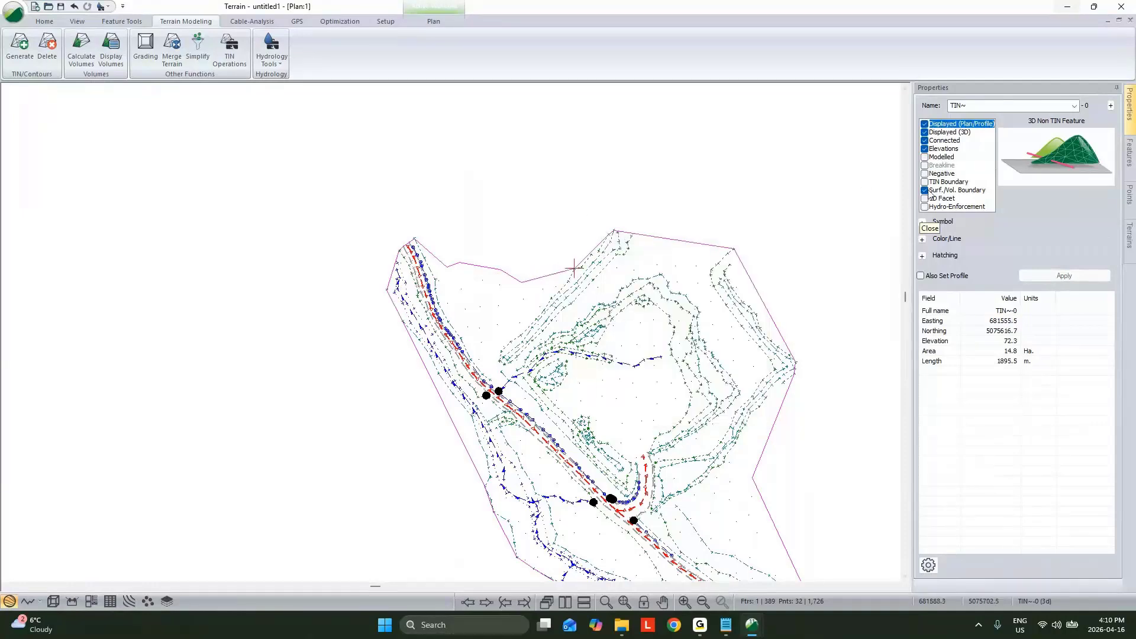
# Step: Apply the TIN Boundary, Modelled and Breakline properties to the edited boundary and regenerate the TIN
pyautogui.click(925, 181)
pyautogui.click(925, 157)
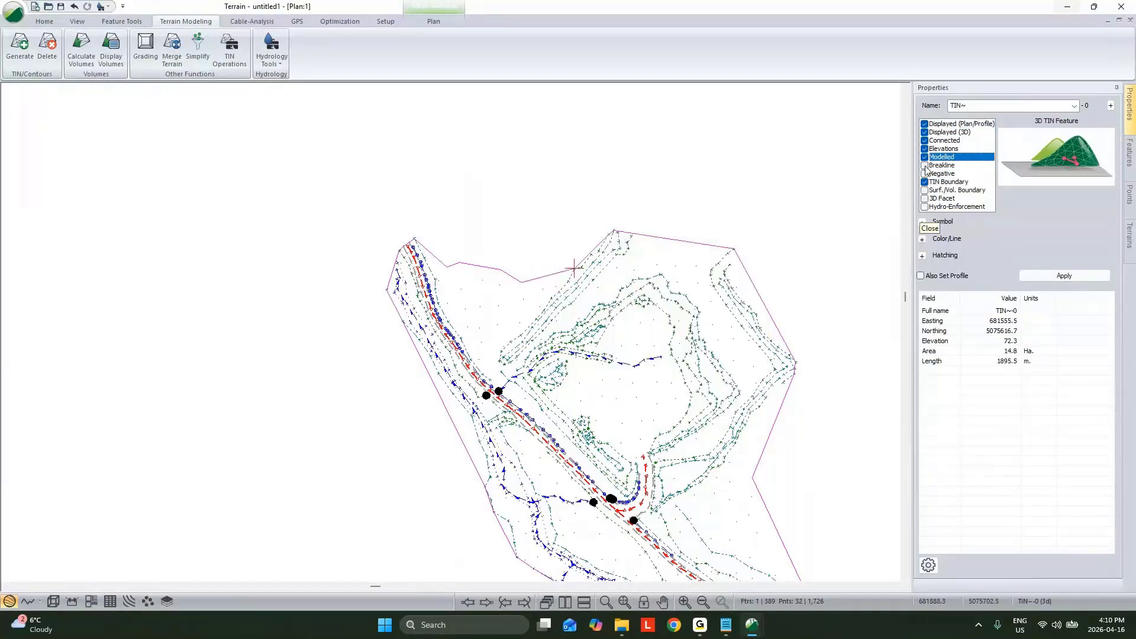
pyautogui.click(925, 165)
pyautogui.click(1064, 276)
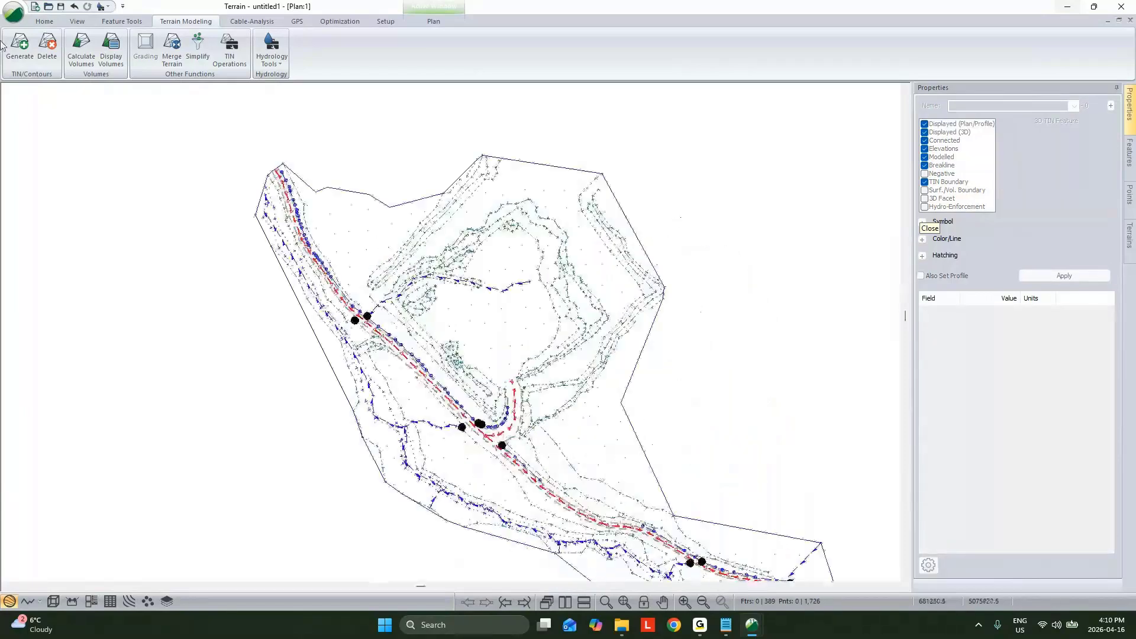
pyautogui.click(19, 47)
pyautogui.click(627, 424)
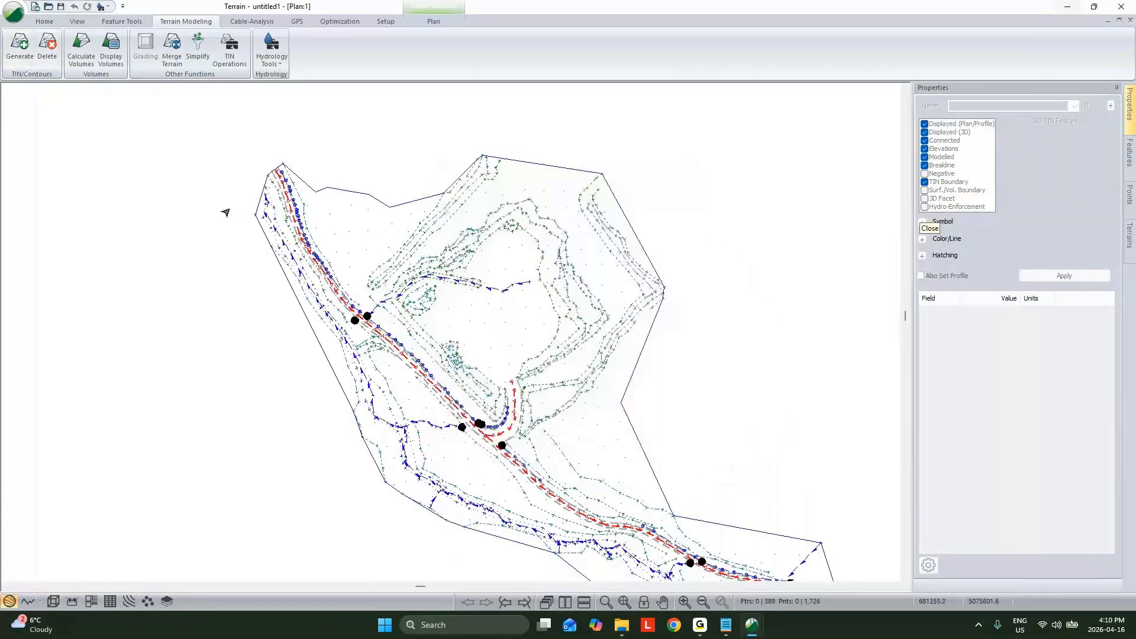
# Step: Save the terrain model as TS in the Webinar Survey and Terrains folder
pyautogui.click(12, 20)
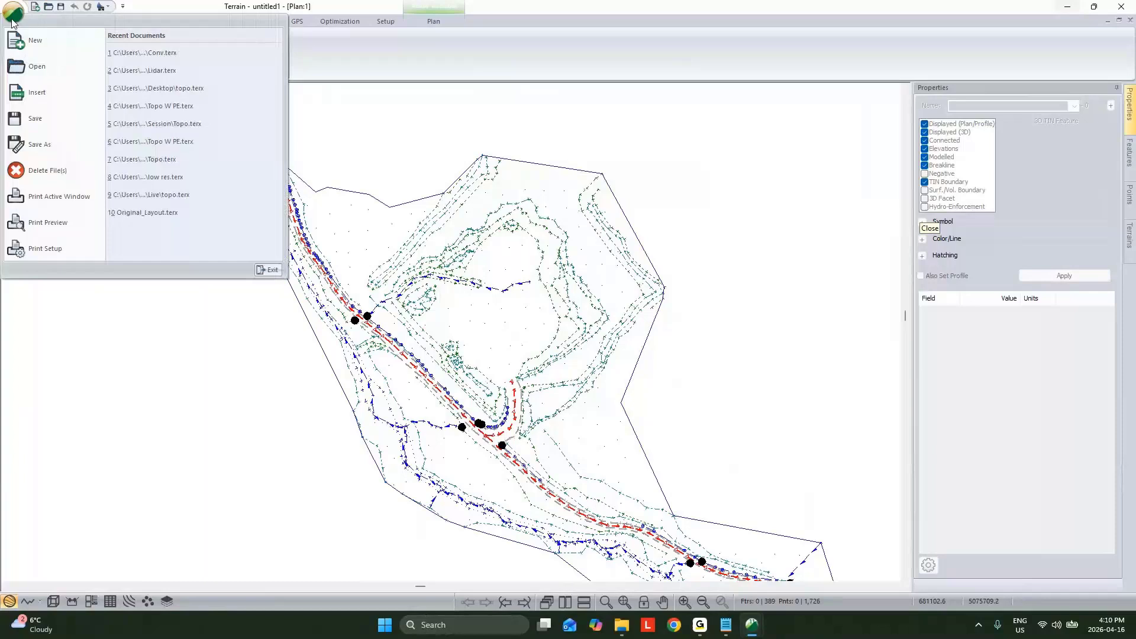
pyautogui.click(37, 144)
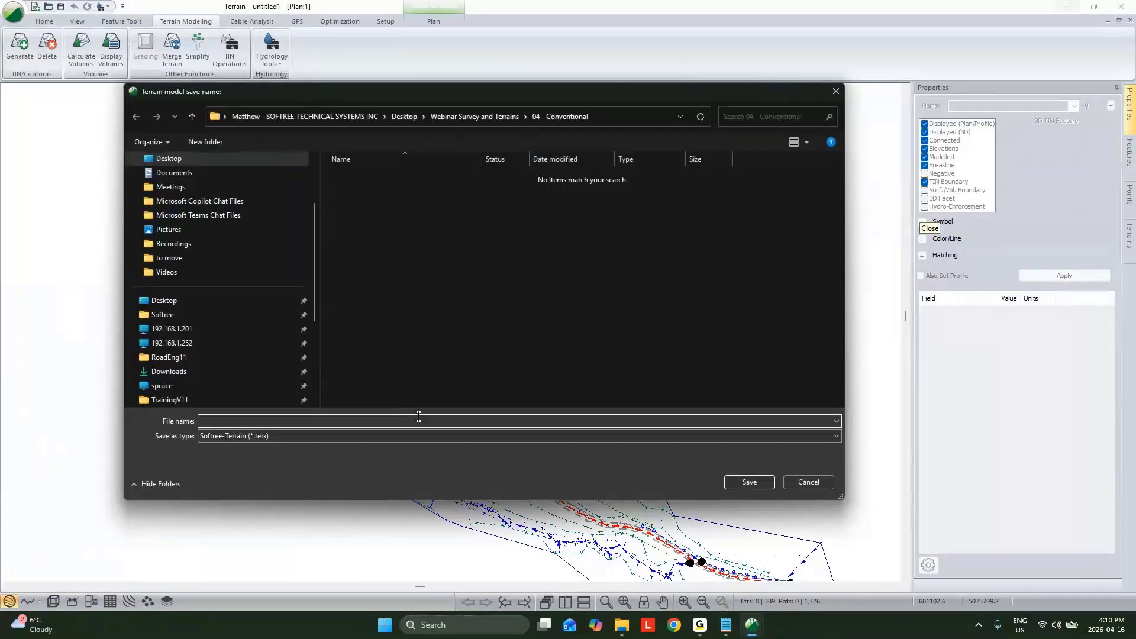
pyautogui.click(444, 117)
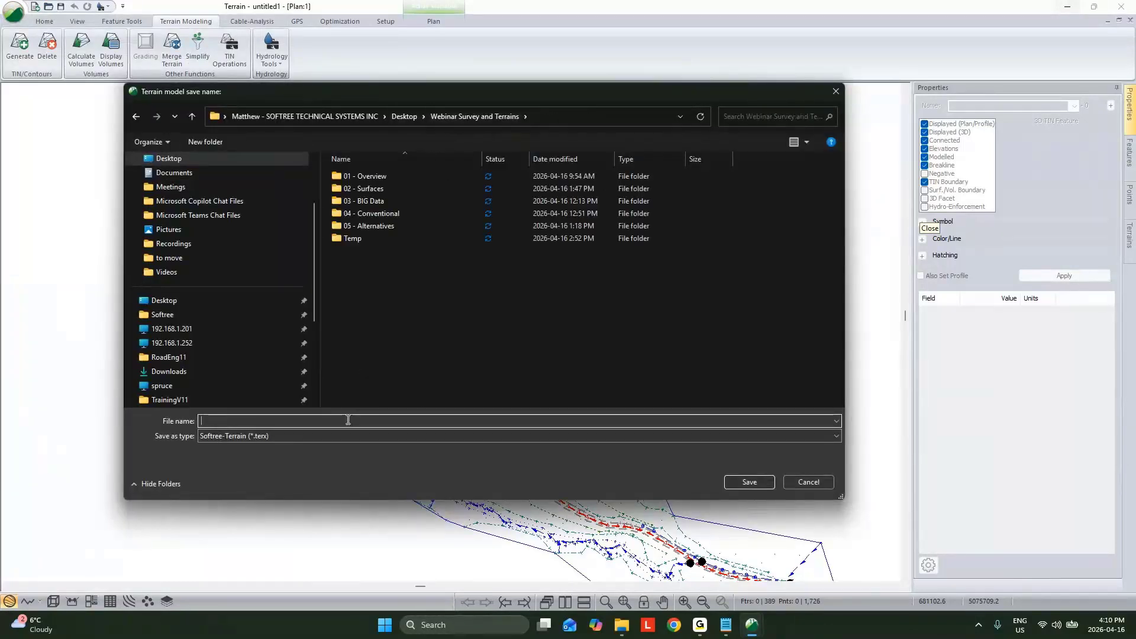
pyautogui.write('TS')
pyautogui.click(768, 481)
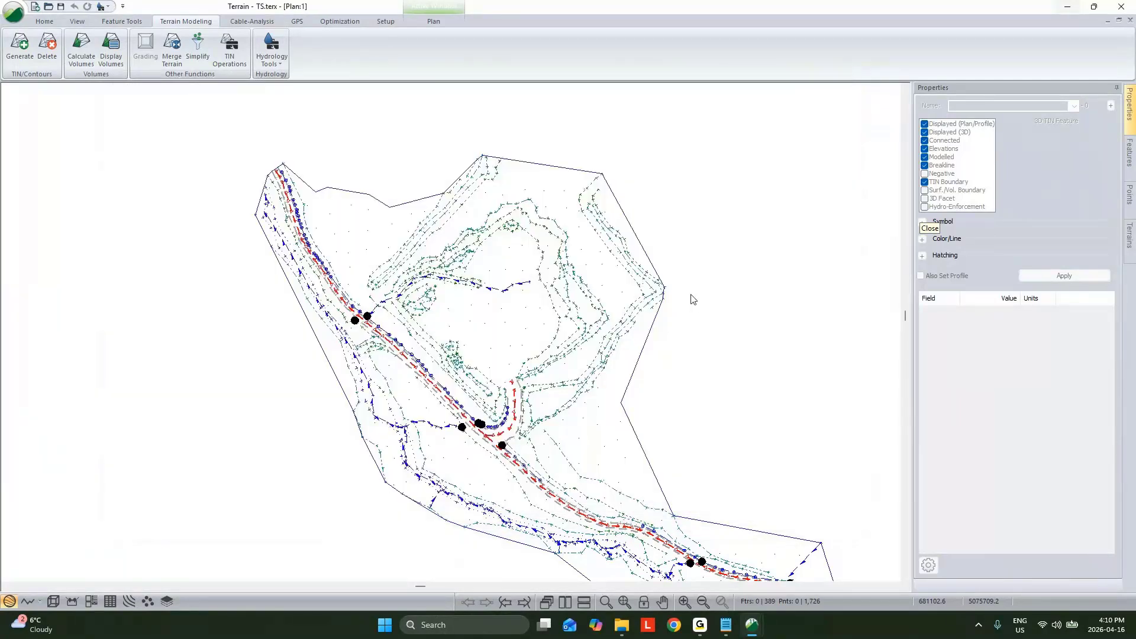
# Step: Set the current model's window aside and open Lidar.terx from the 02 - Surfaces folder in a new Terrain session
pyautogui.click(1065, 9)
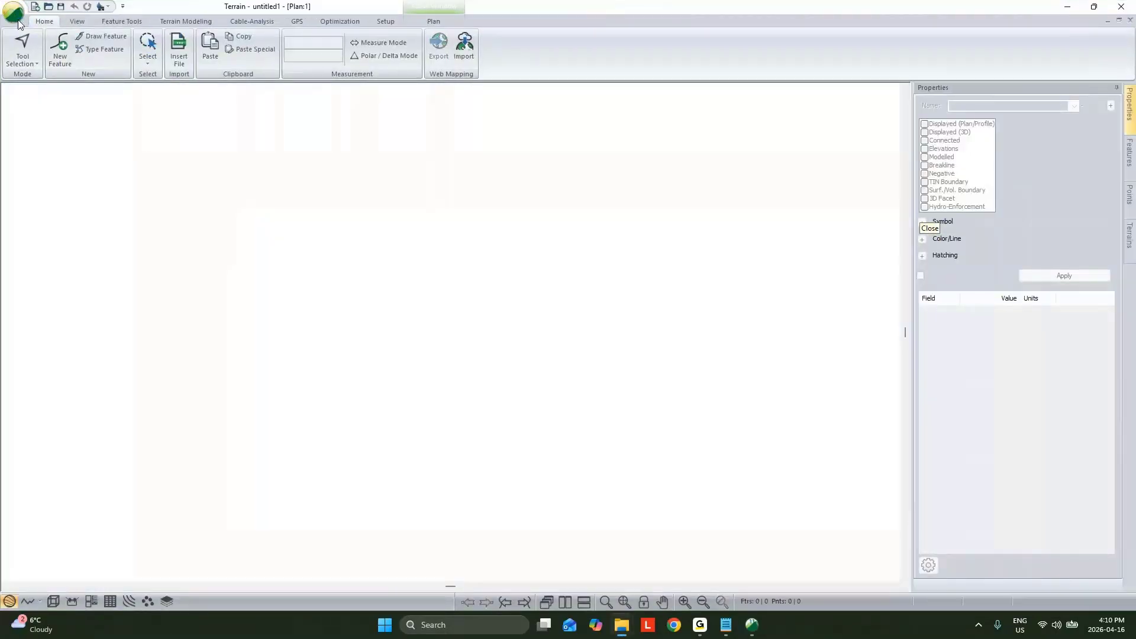
pyautogui.click(17, 17)
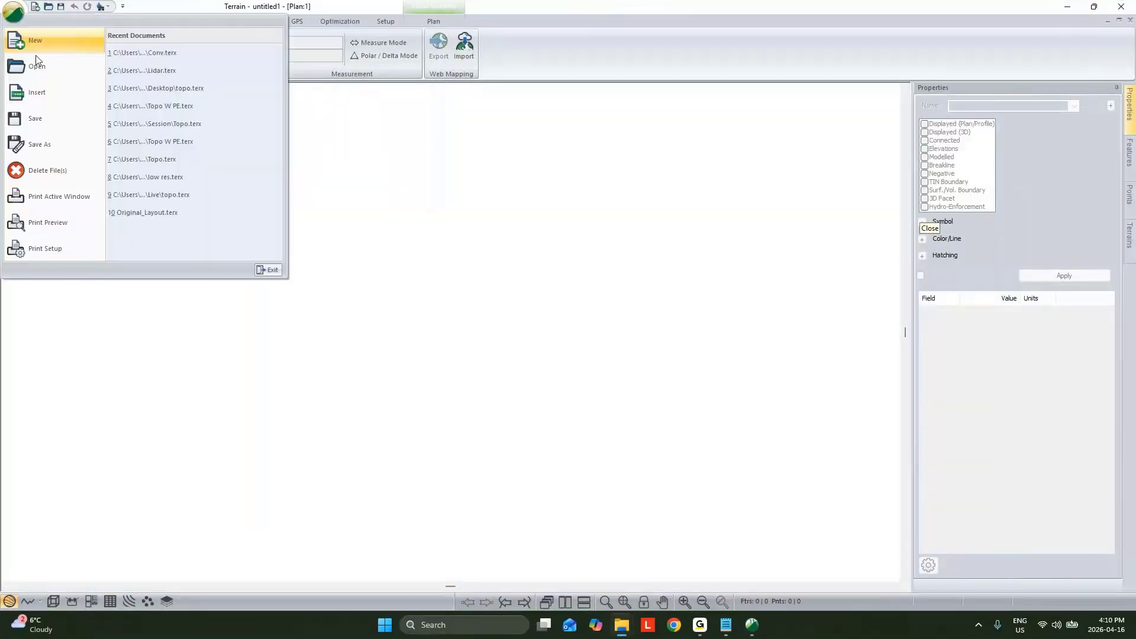
pyautogui.click(38, 69)
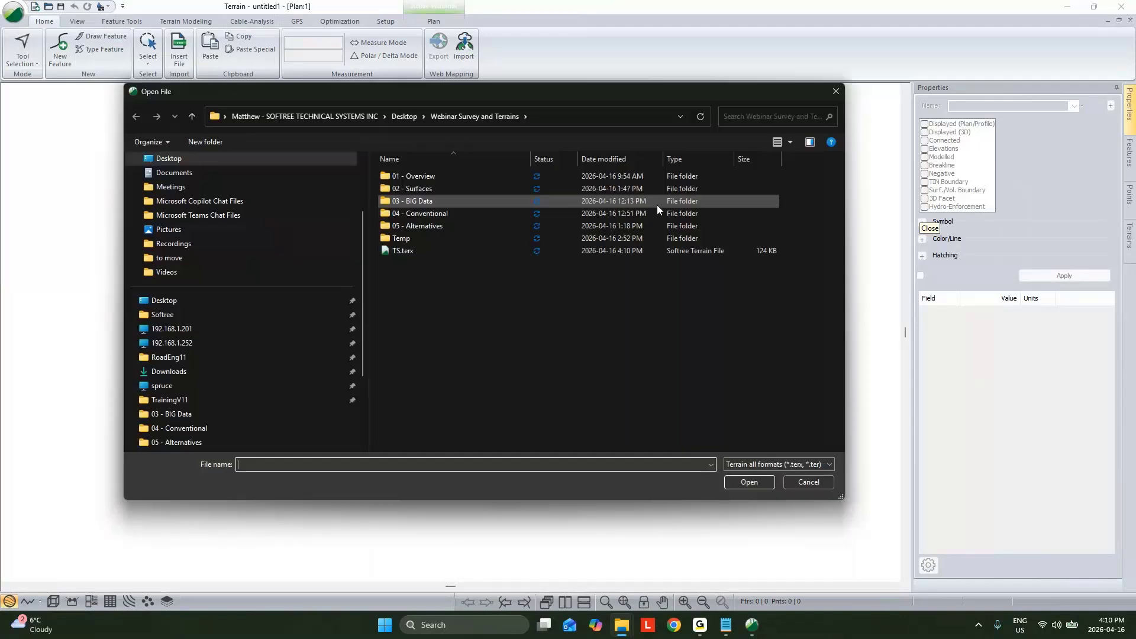
pyautogui.doubleClick(442, 193)
pyautogui.click(430, 190)
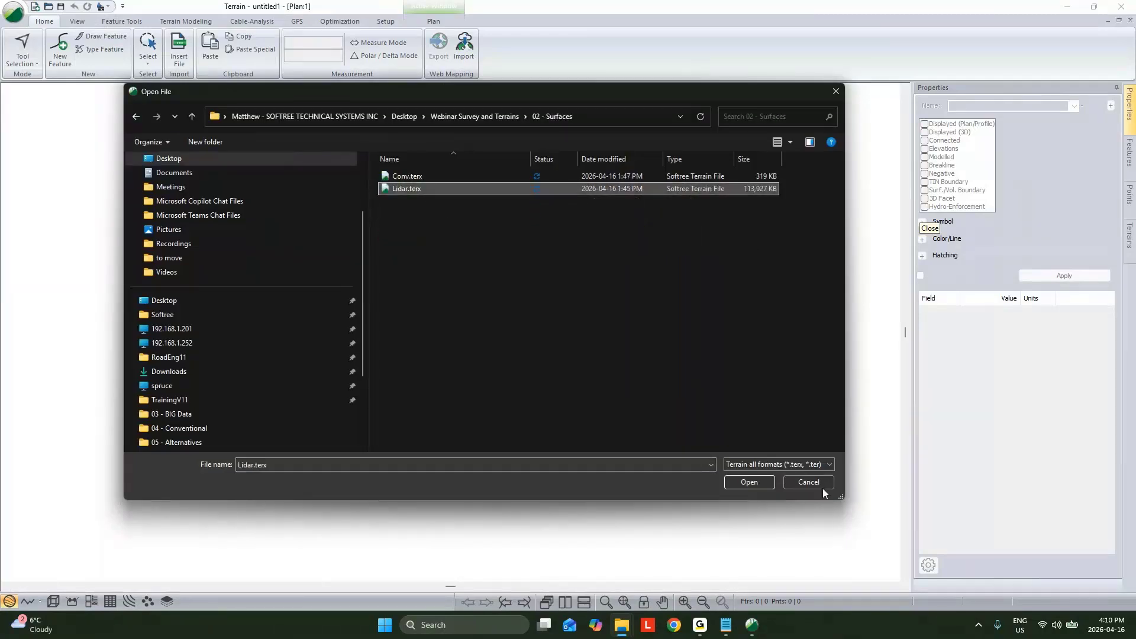
pyautogui.click(748, 480)
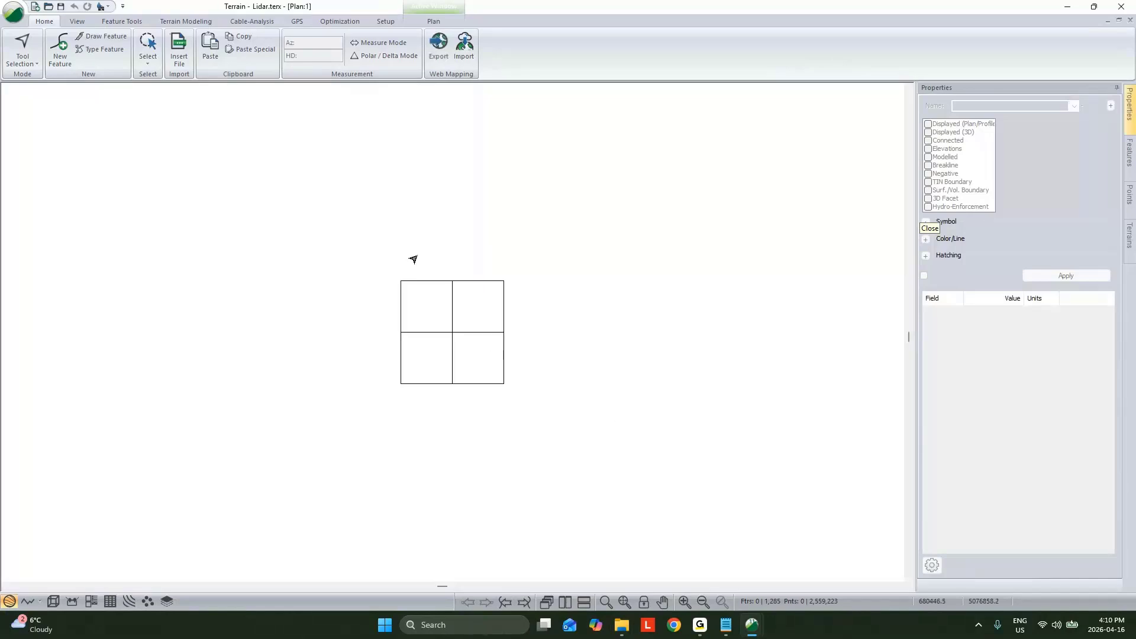
# Step: Generate the lidar TIN without contours and show the pit and surrounding terrain in 3D
pyautogui.click(185, 21)
pyautogui.click(19, 44)
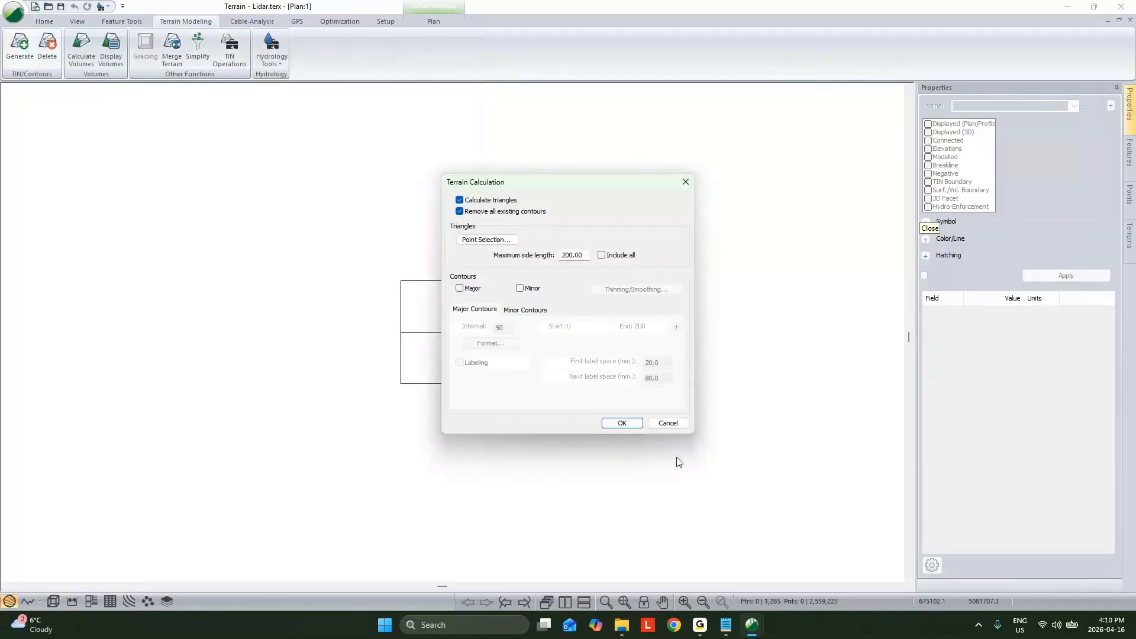
pyautogui.click(621, 424)
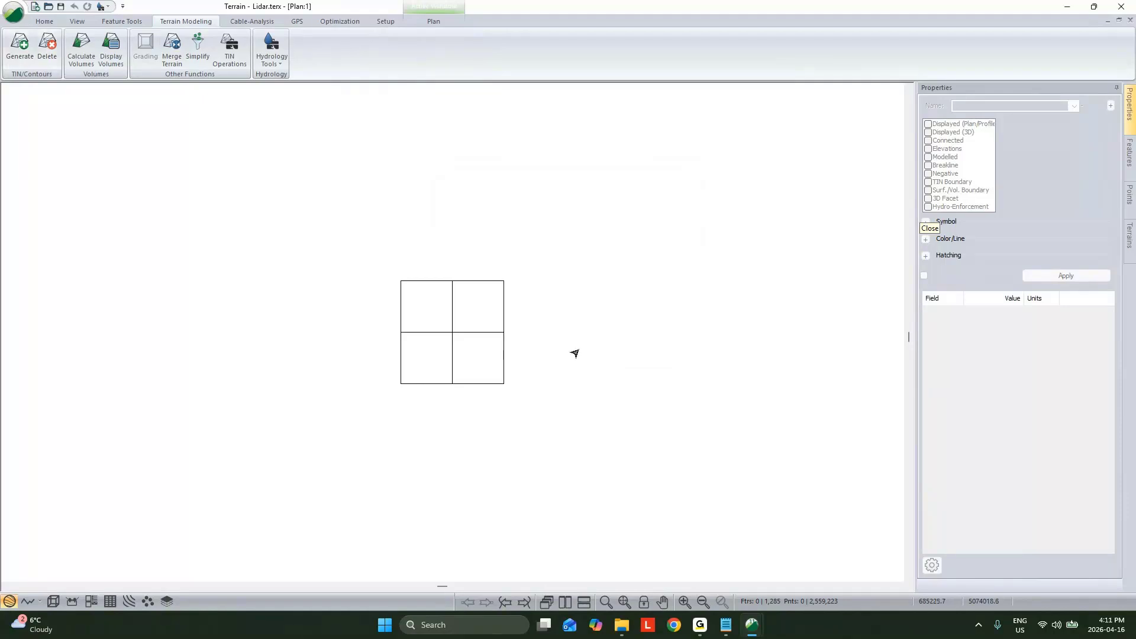
pyautogui.click(54, 602)
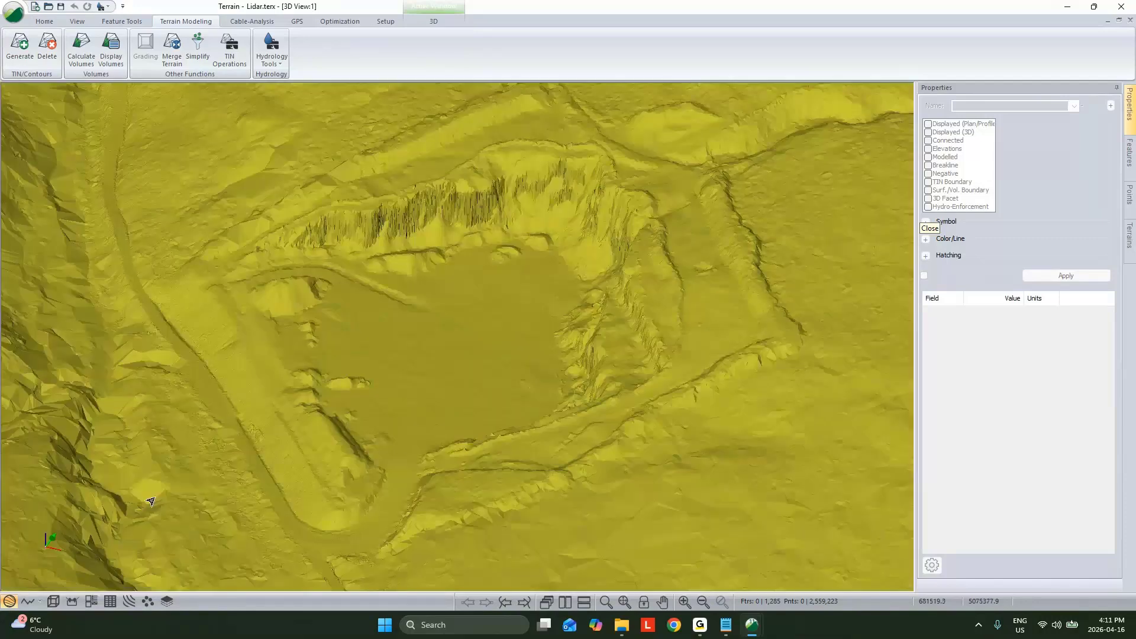
pyautogui.scroll(-5, 429, 390)
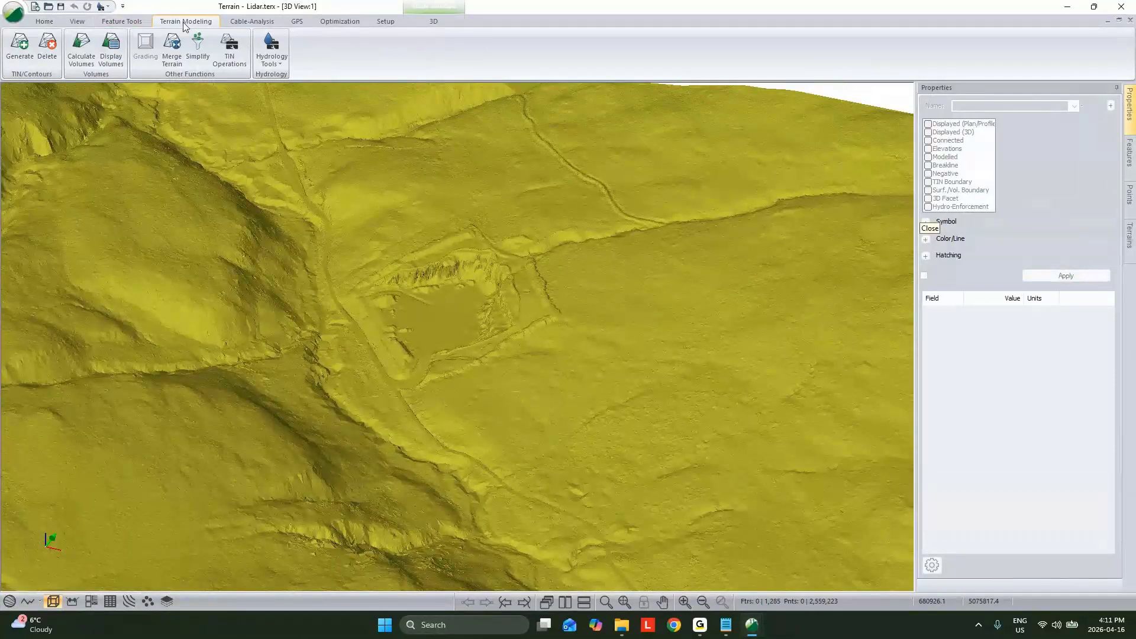
# Step: Start a terrain merge into the lidar surface with TS.terx from the Webinar Survey and Terrains folder as the source
pyautogui.click(171, 51)
pyautogui.click(680, 311)
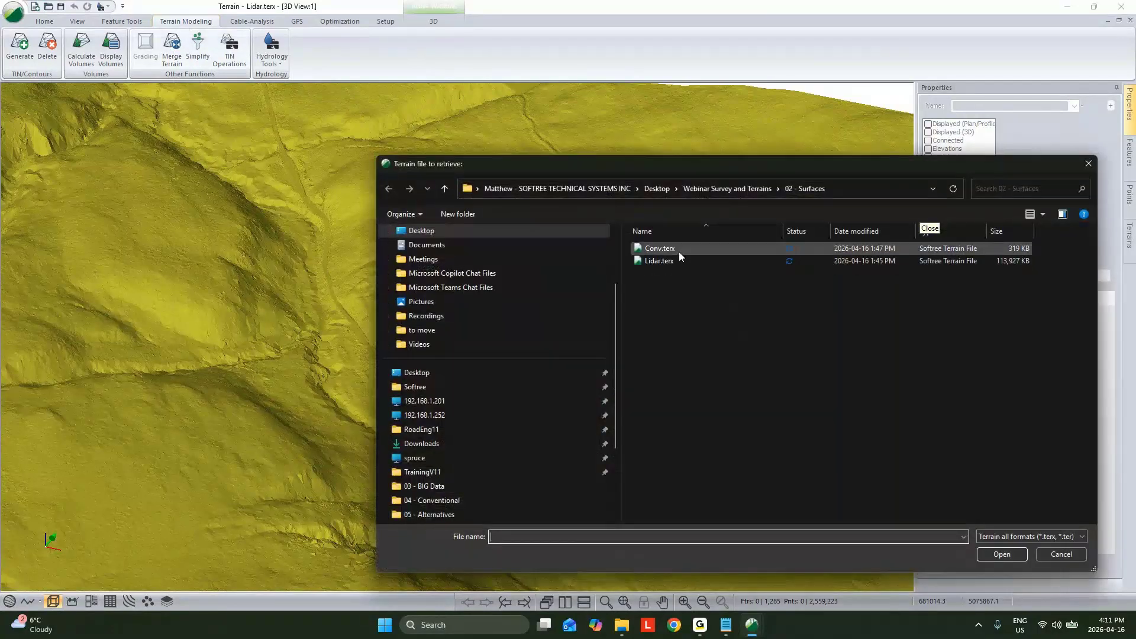
pyautogui.click(741, 190)
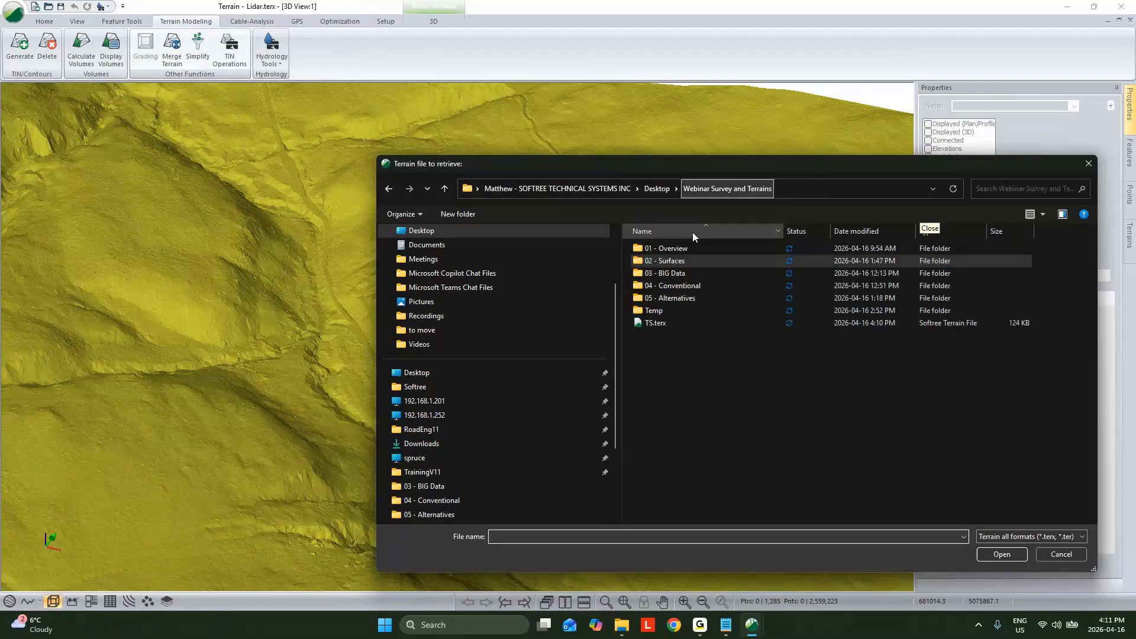
pyautogui.click(769, 323)
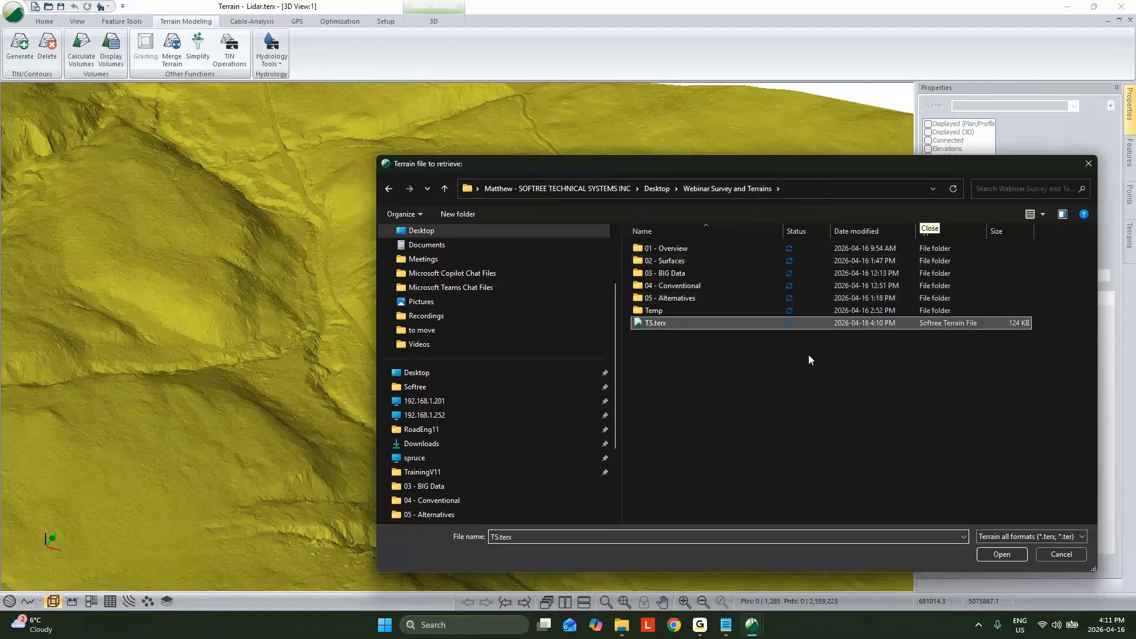
pyautogui.click(1013, 556)
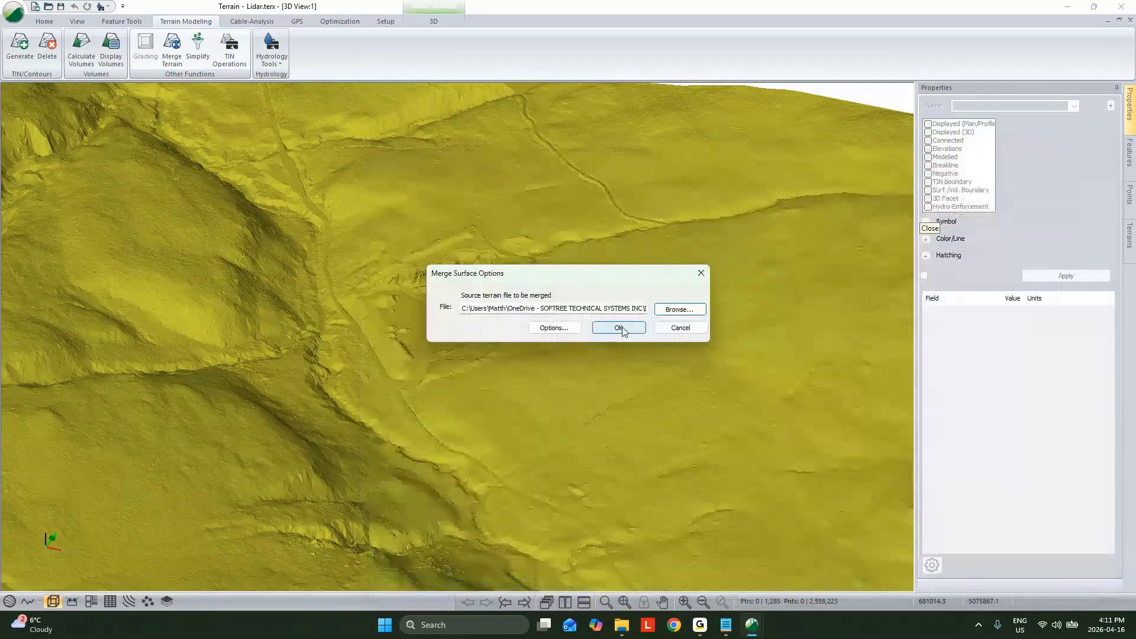
# Step: Merge the source terrain with inside and outside stitching breaklines included and an outside stitching offset of 0.01
pyautogui.click(552, 329)
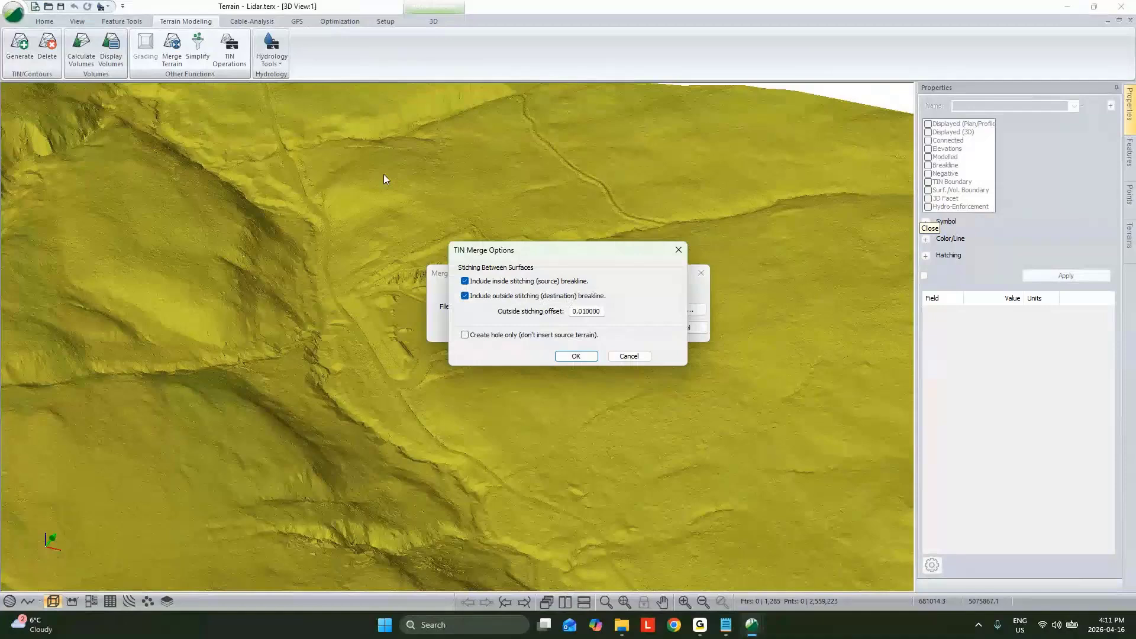
pyautogui.click(576, 357)
pyautogui.click(535, 322)
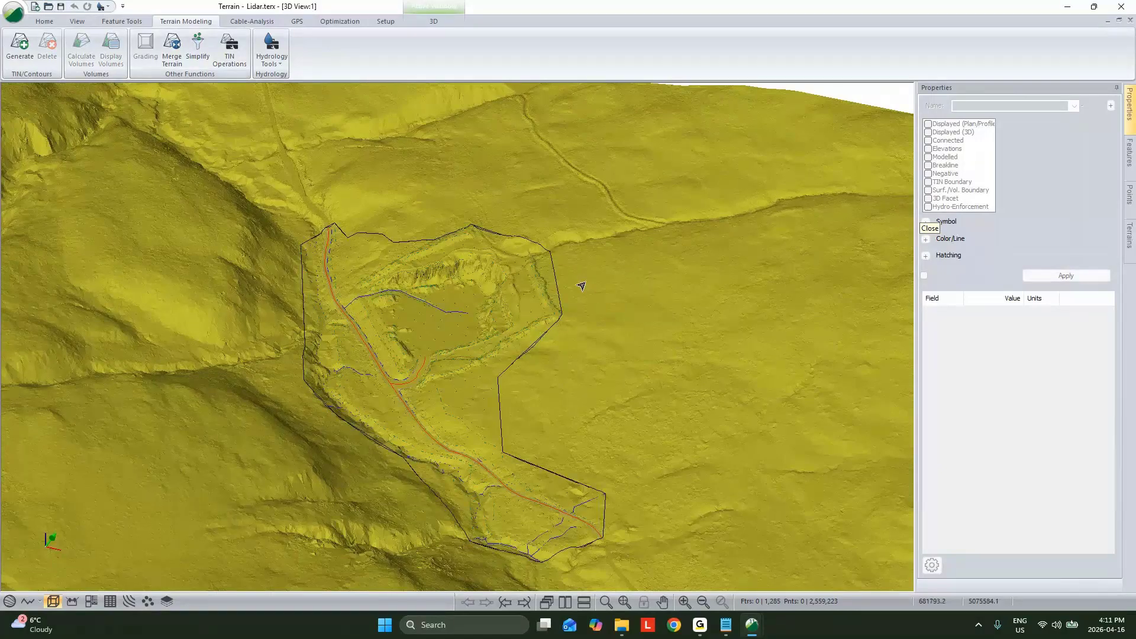
# Step: Select the terrain features in the 3D view, repaint everything and regenerate the TIN of the merged terrain
pyautogui.click(562, 293)
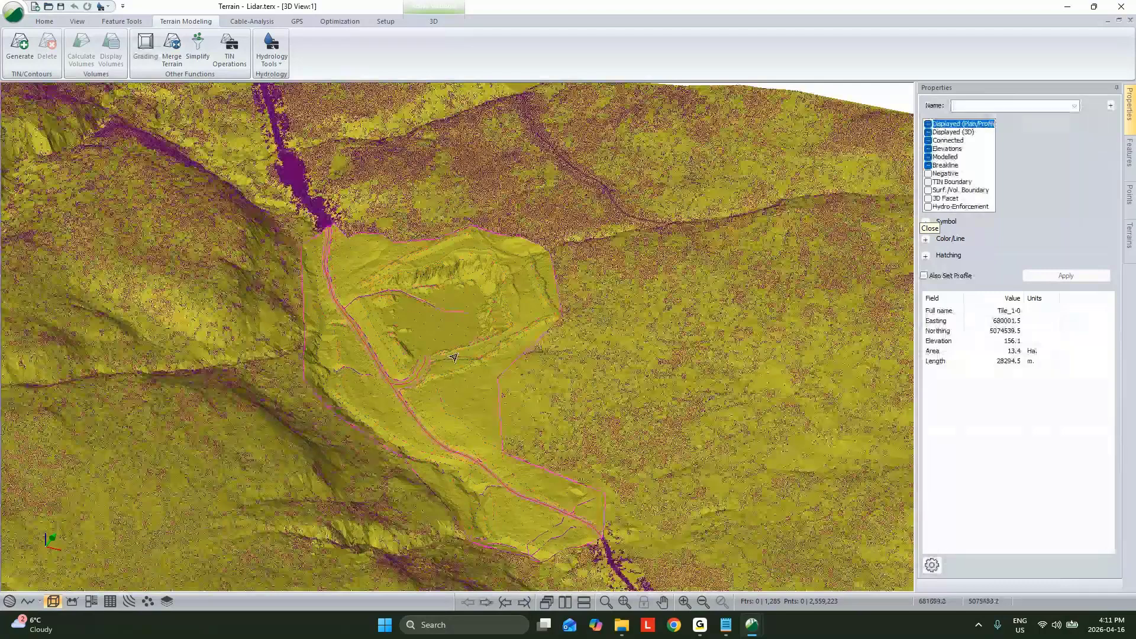
pyautogui.rightClick(474, 243)
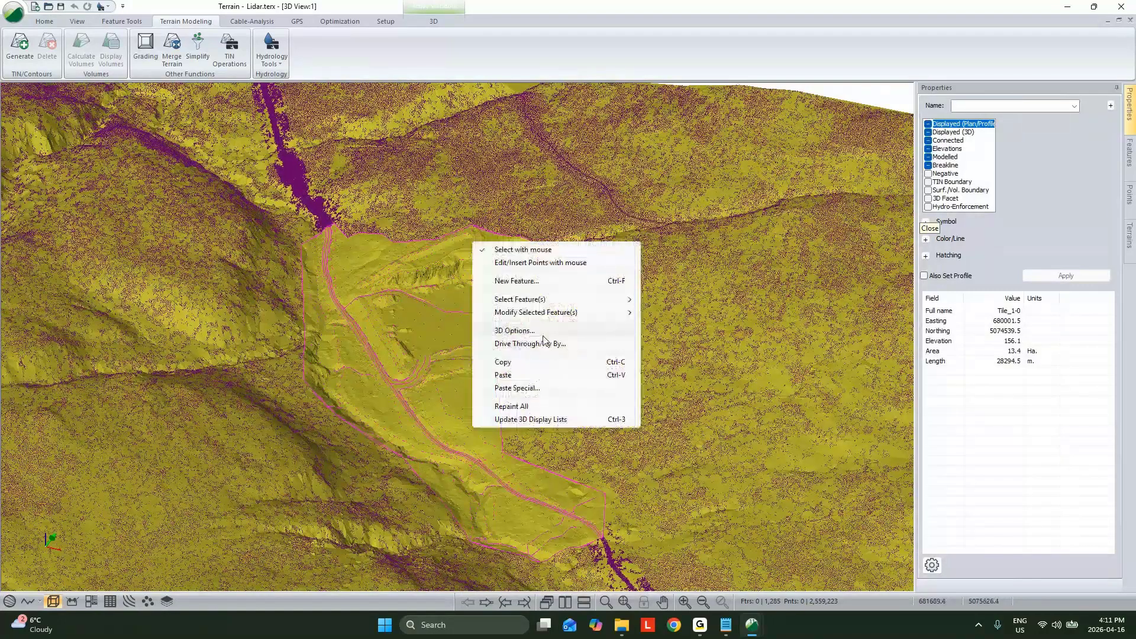
pyautogui.click(548, 407)
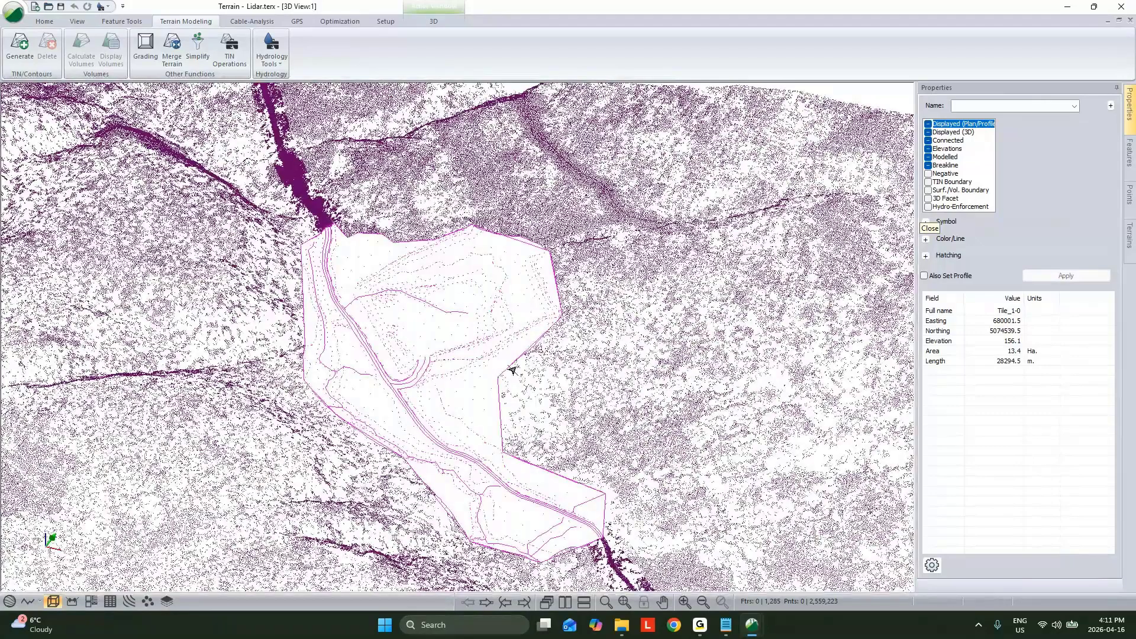
pyautogui.click(21, 52)
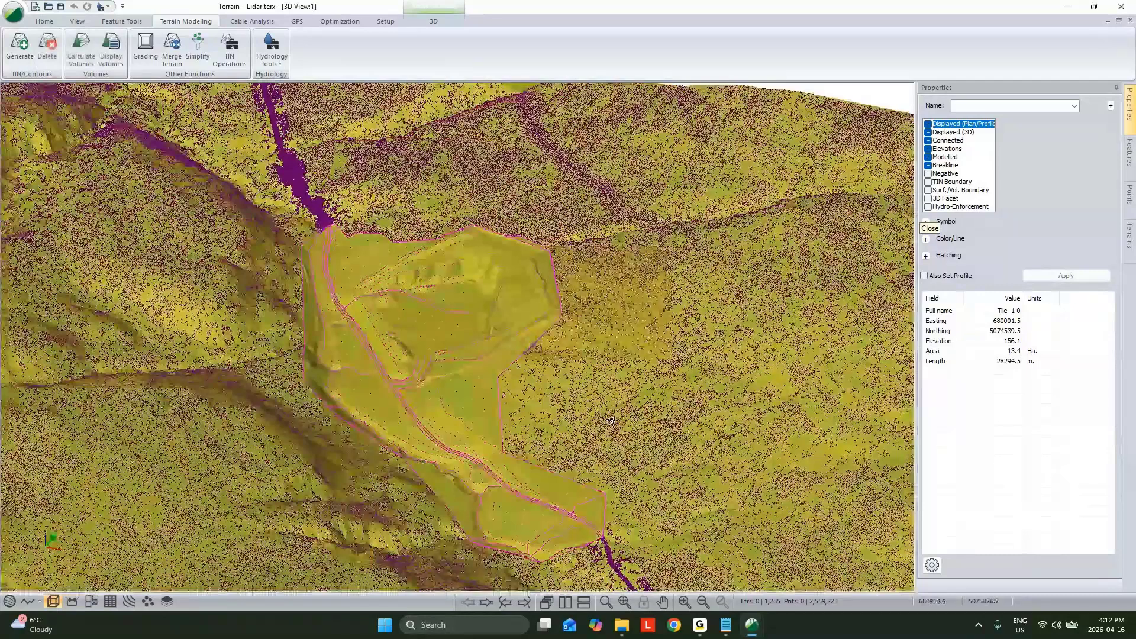
# Step: Examine the seam between the merged survey and the lidar surface in 3D, and the merged features in plan
pyautogui.scroll(5, 459, 375)
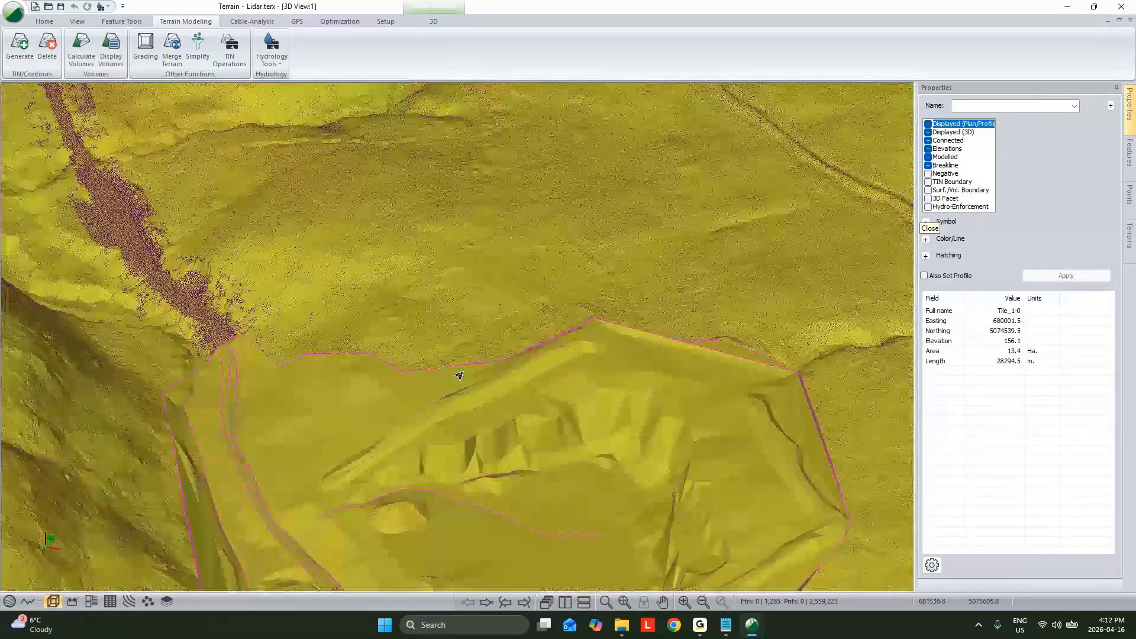
pyautogui.moveTo(459, 375); pyautogui.dragTo(677, 279)
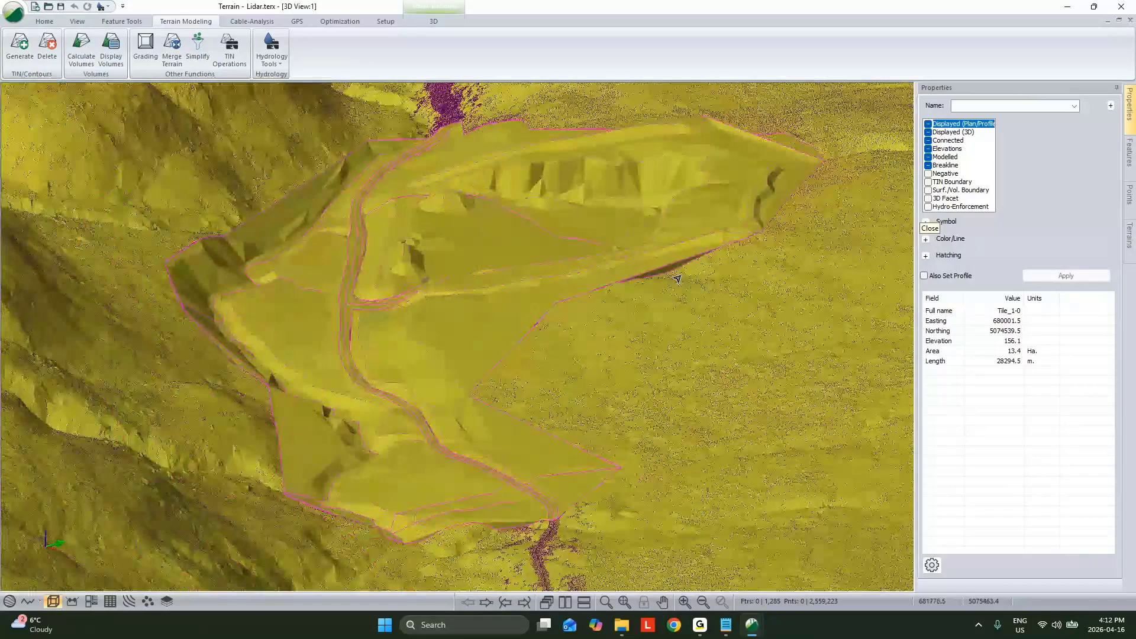
pyautogui.scroll(5, 675, 237)
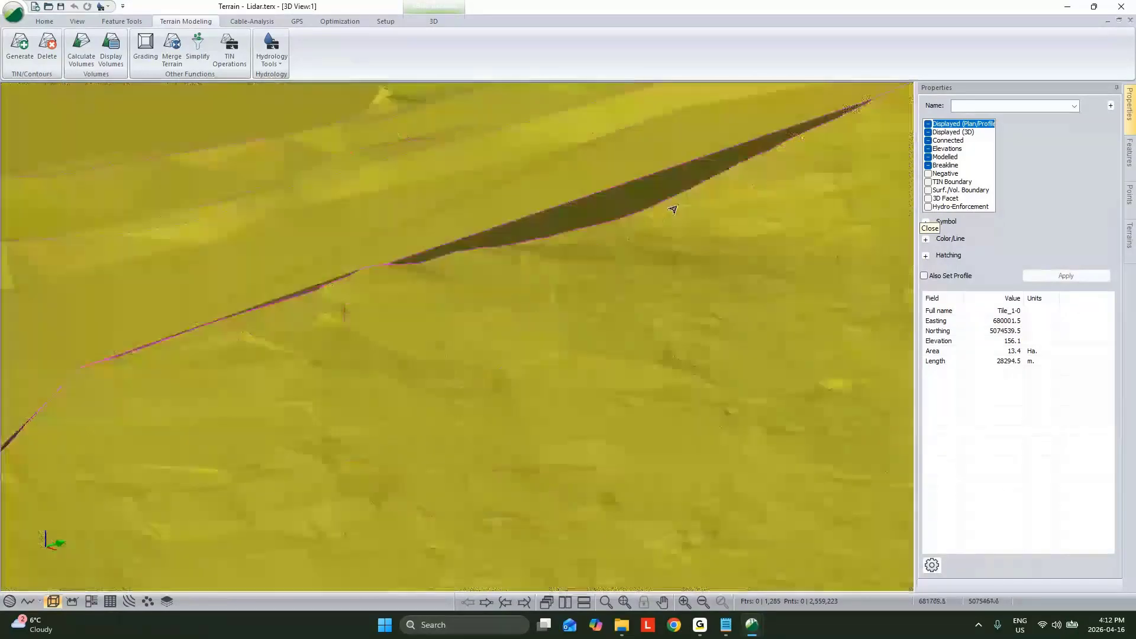
pyautogui.scroll(-5, 674, 209)
pyautogui.moveTo(578, 196); pyautogui.dragTo(500, 327, button='middle')
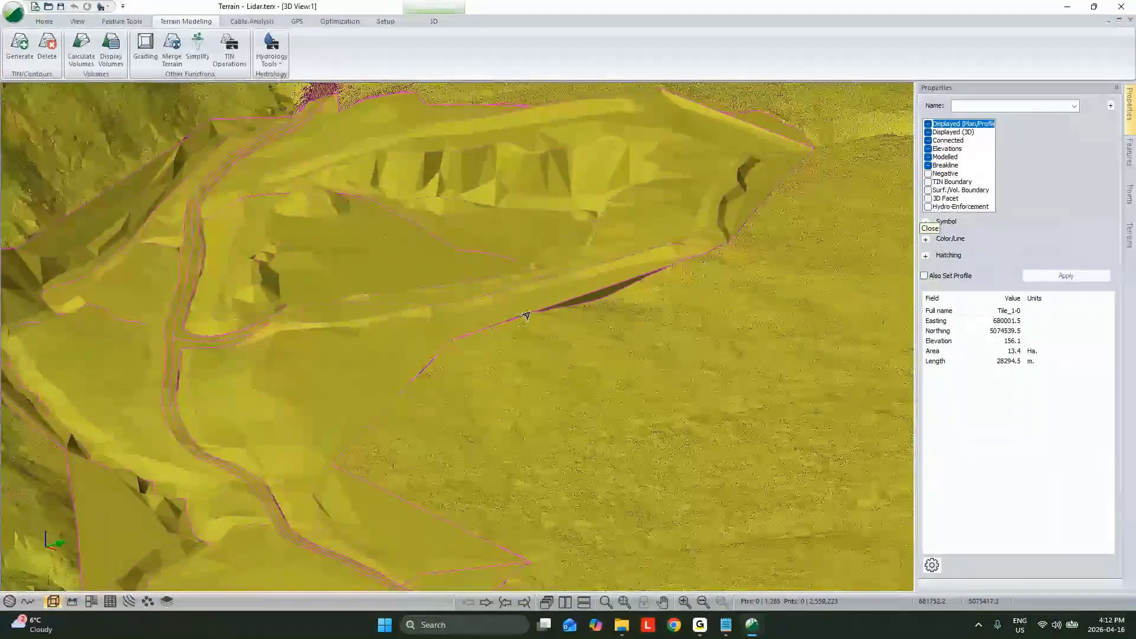
pyautogui.scroll(-1, 523, 321)
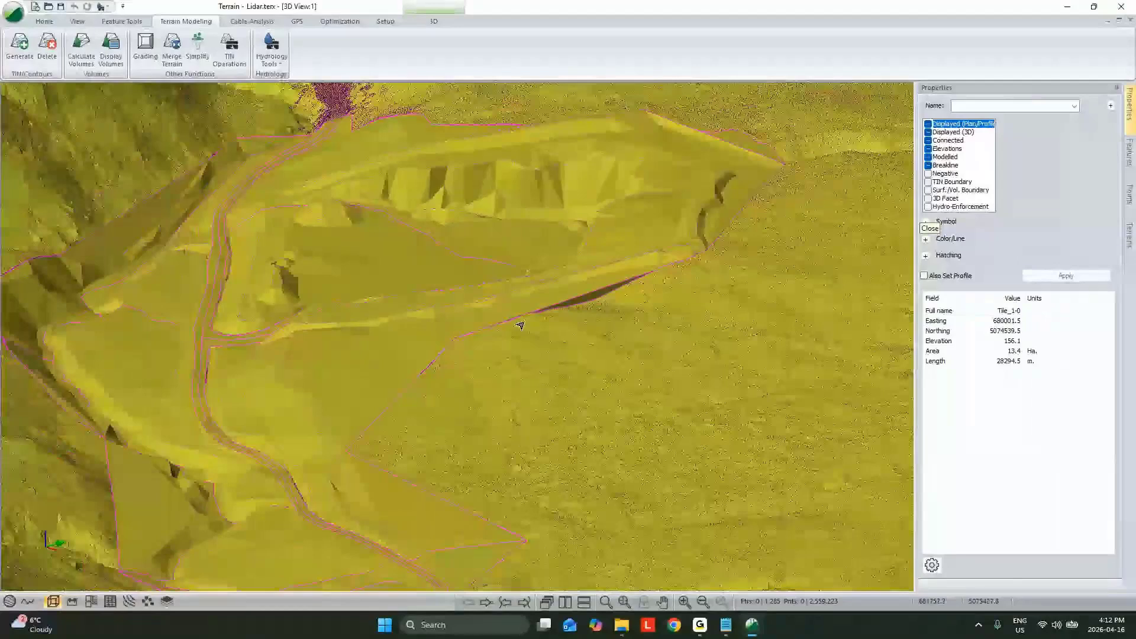
pyautogui.hotkey('ctrl', 'Tab')
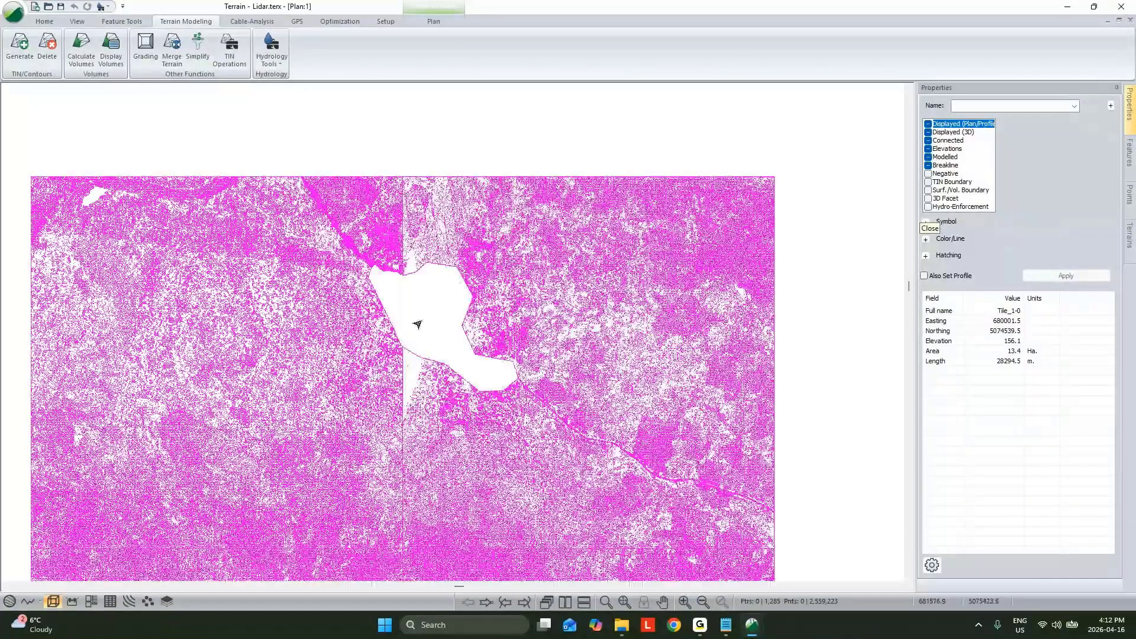
pyautogui.scroll(5, 418, 324)
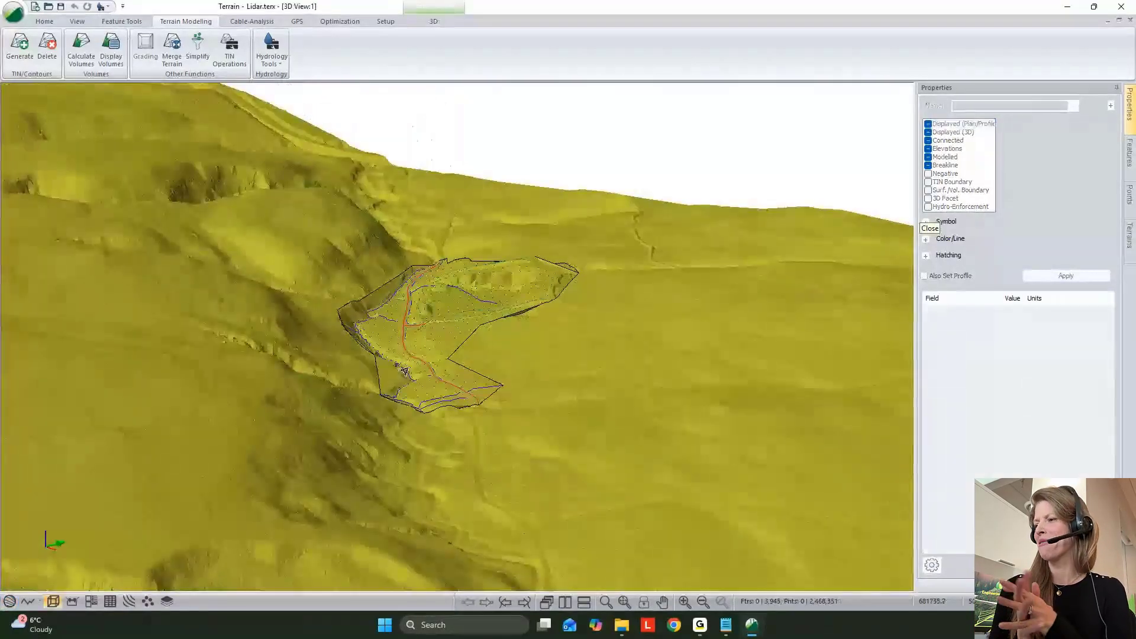
pyautogui.moveTo(321, 438); pyautogui.dragTo(513, 371)
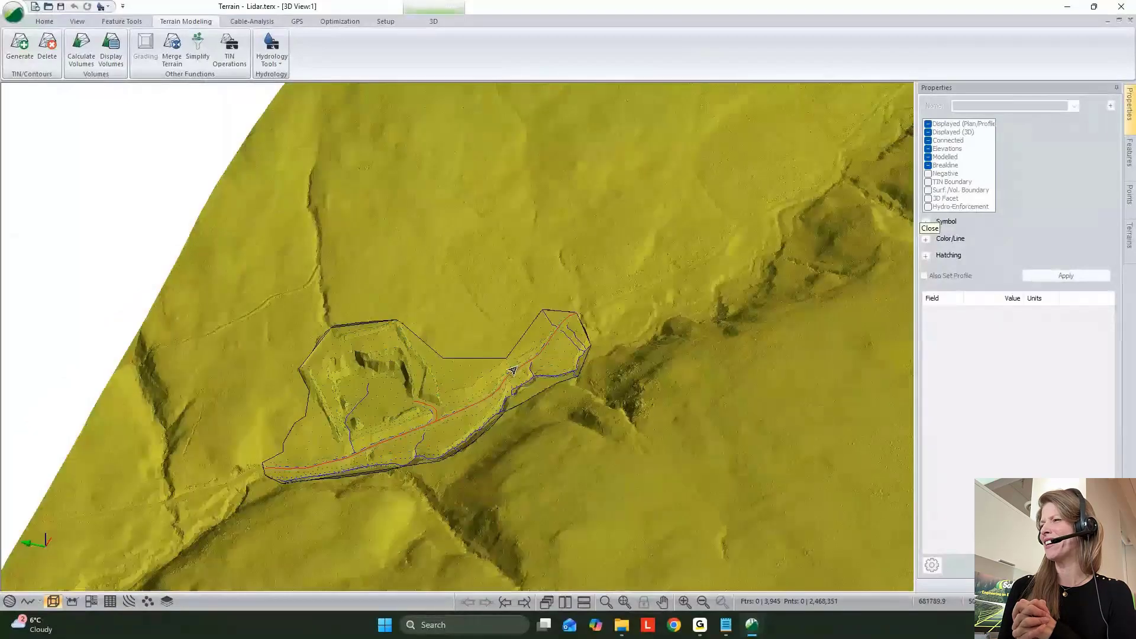